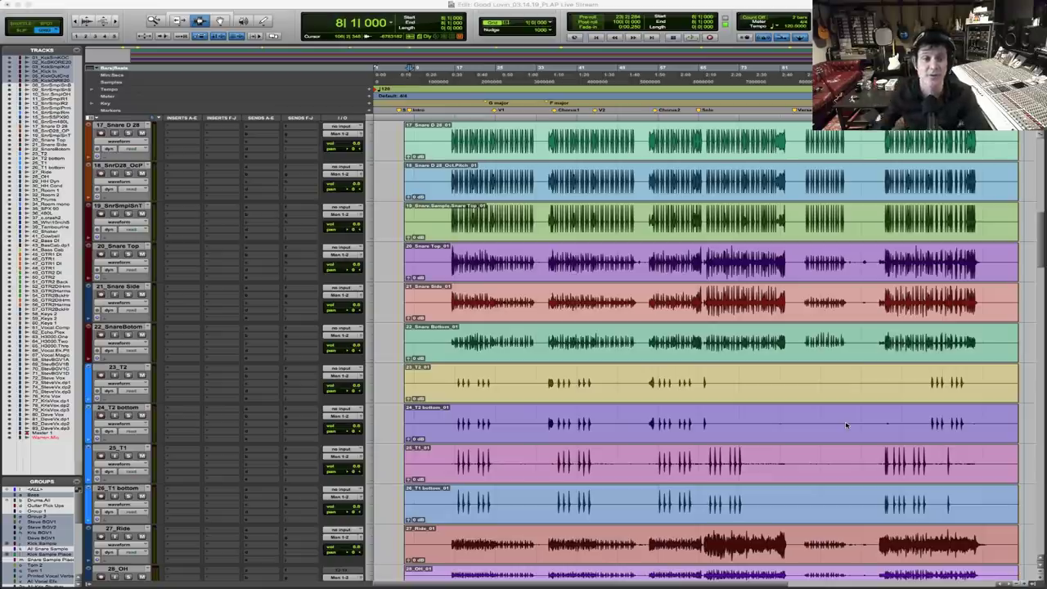
Examine the full width of the mixer, from the drum channels to the master channel, and return to the edit view
click(406, 133)
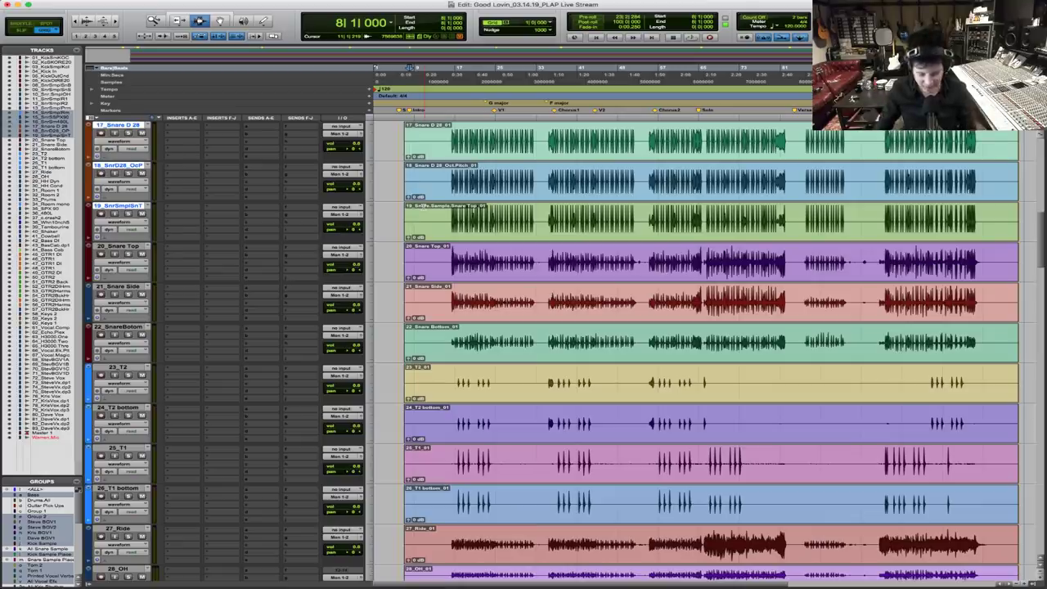
key(super+equal)
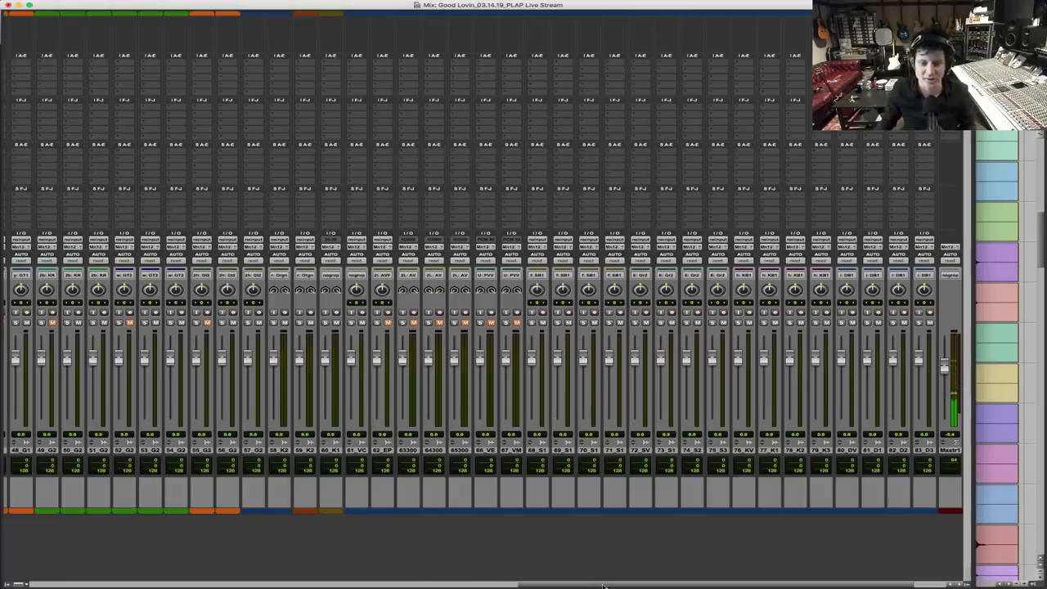
drag(603, 585, 693, 575)
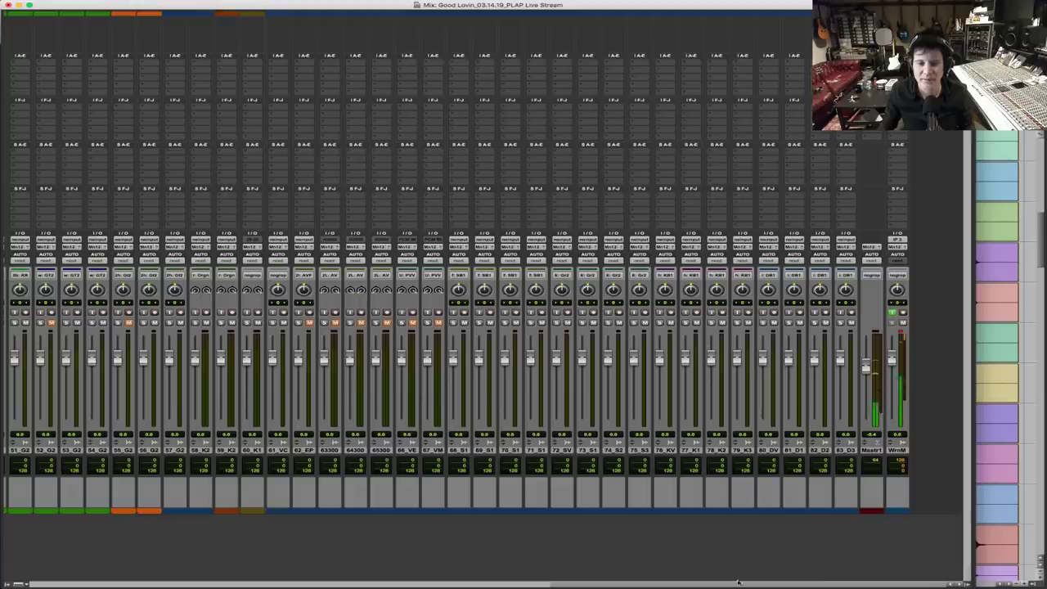
drag(739, 583, 98, 571)
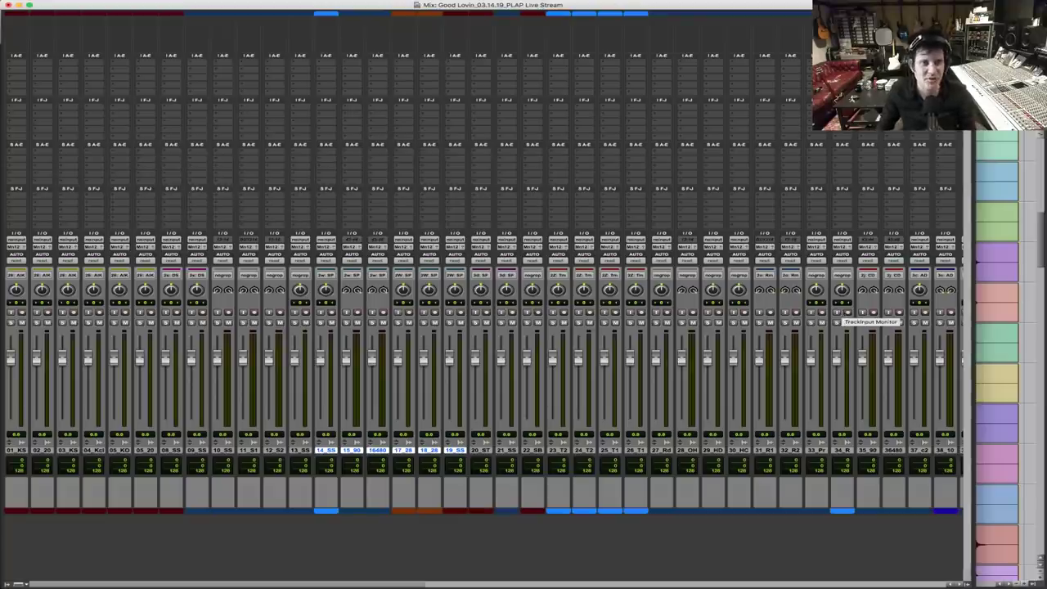
drag(167, 117, 636, 584)
drag(380, 585, 238, 585)
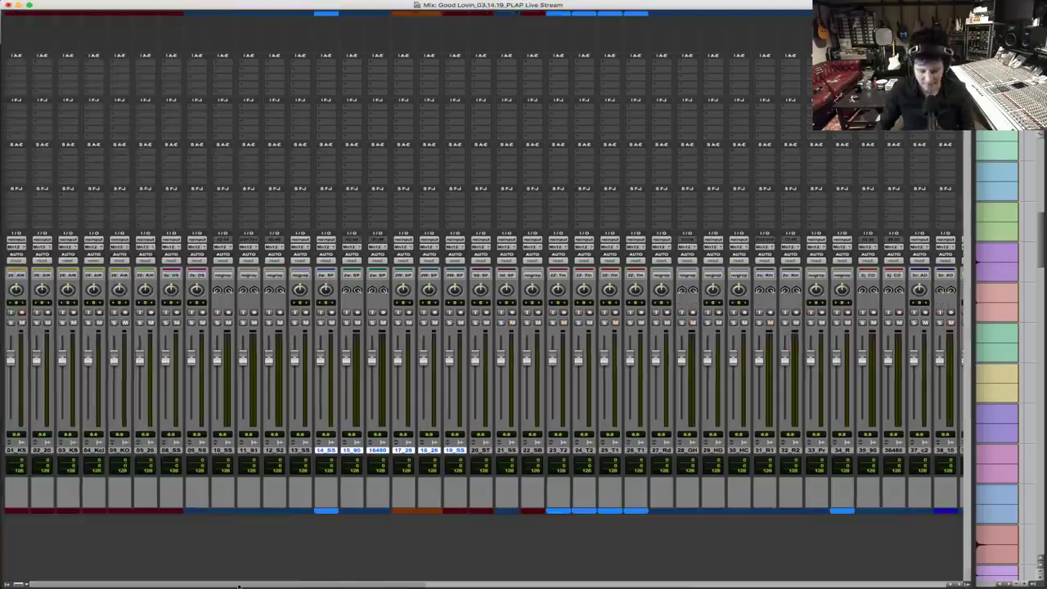
key(super+equal)
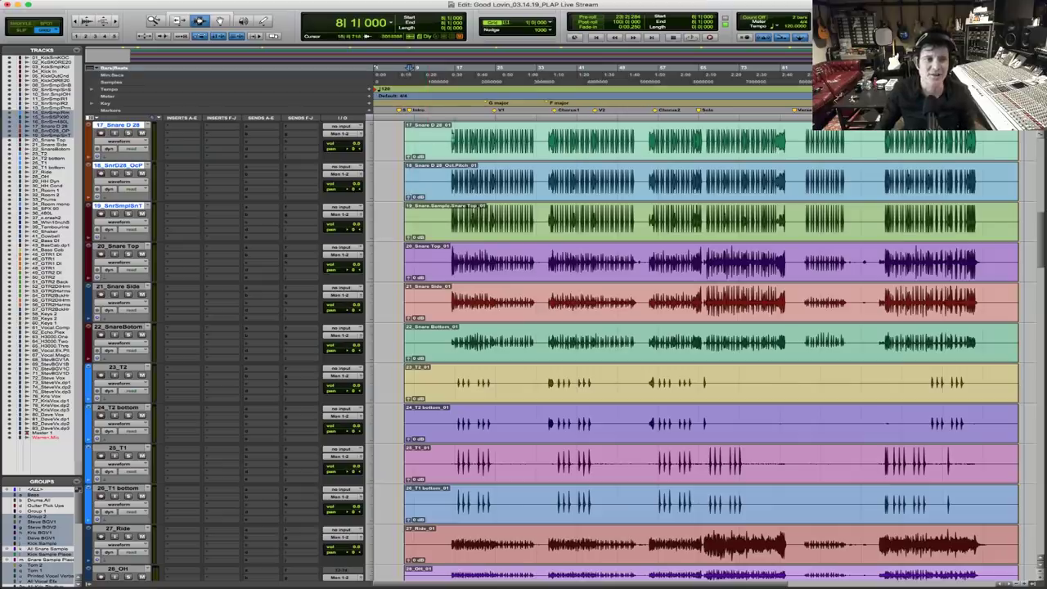
Set the playback start at bar 8 across the kick tracks and play the song
scroll(416, 219, up, 5)
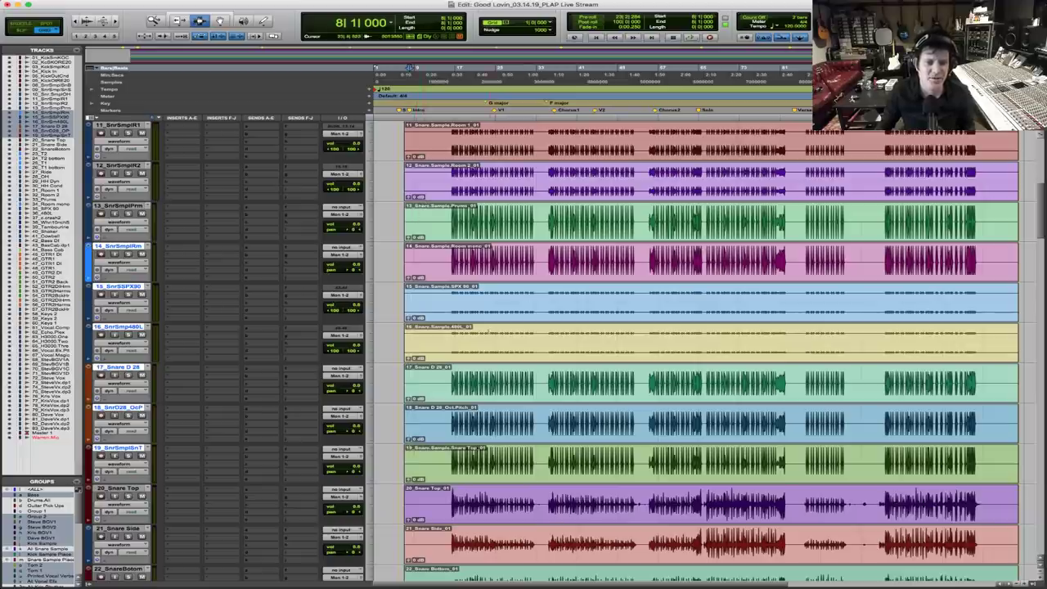
click(445, 306)
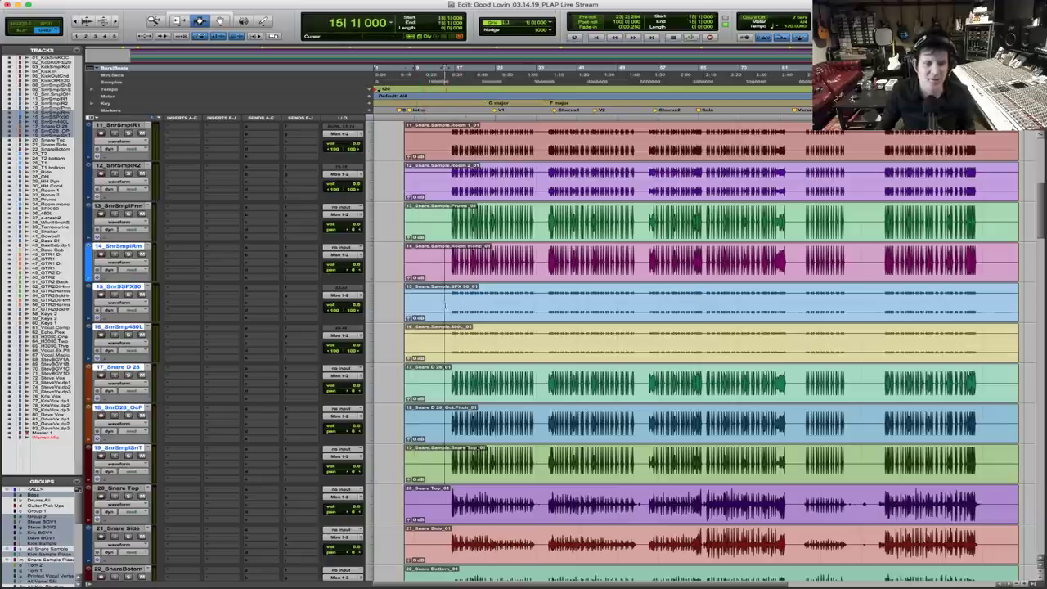
click(409, 146)
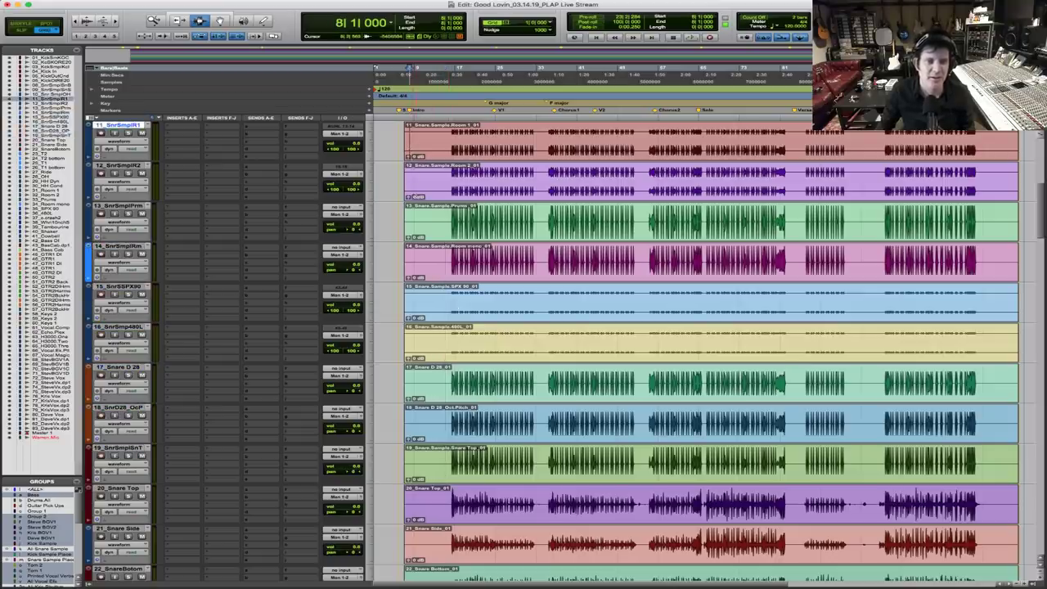
scroll(410, 145, up, 10)
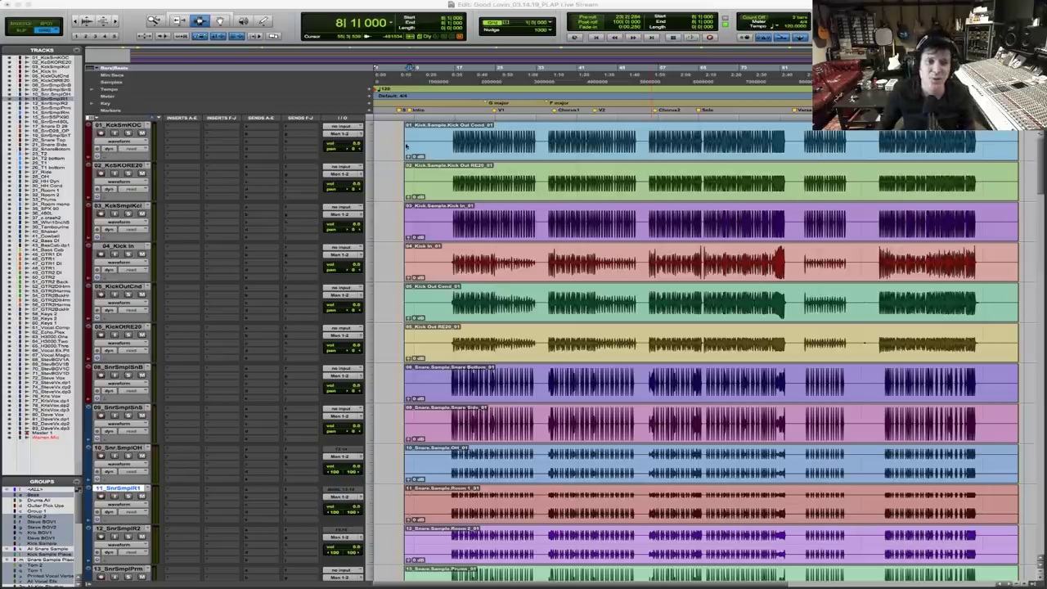
drag(406, 146, 406, 351)
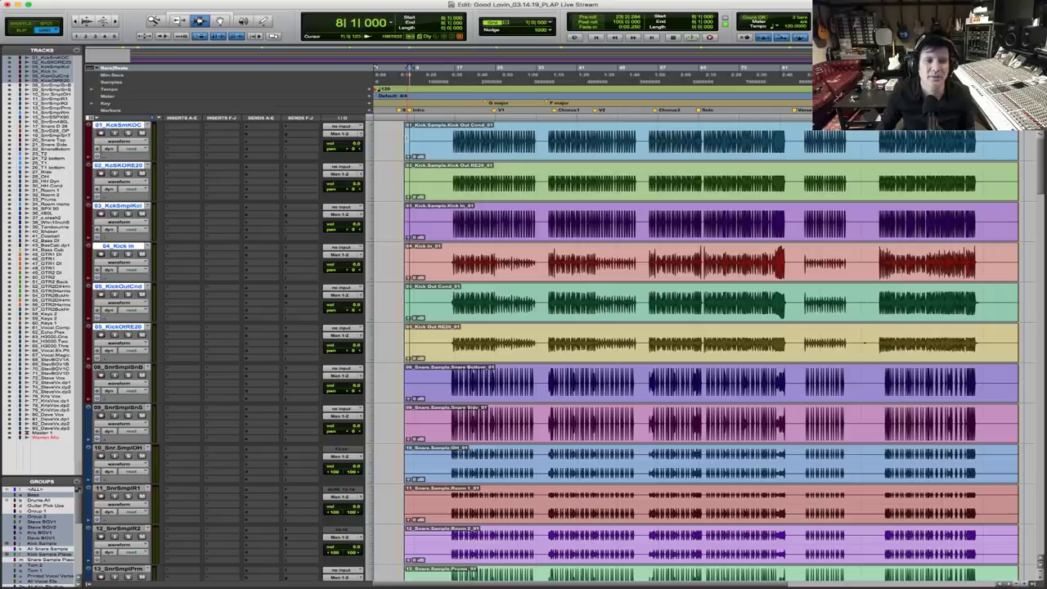
key(space)
Pan the 50_GTR2 and 51_GTR2 Back tracks off centre by matching amounts while the song plays
scroll(712, 352, down, 10)
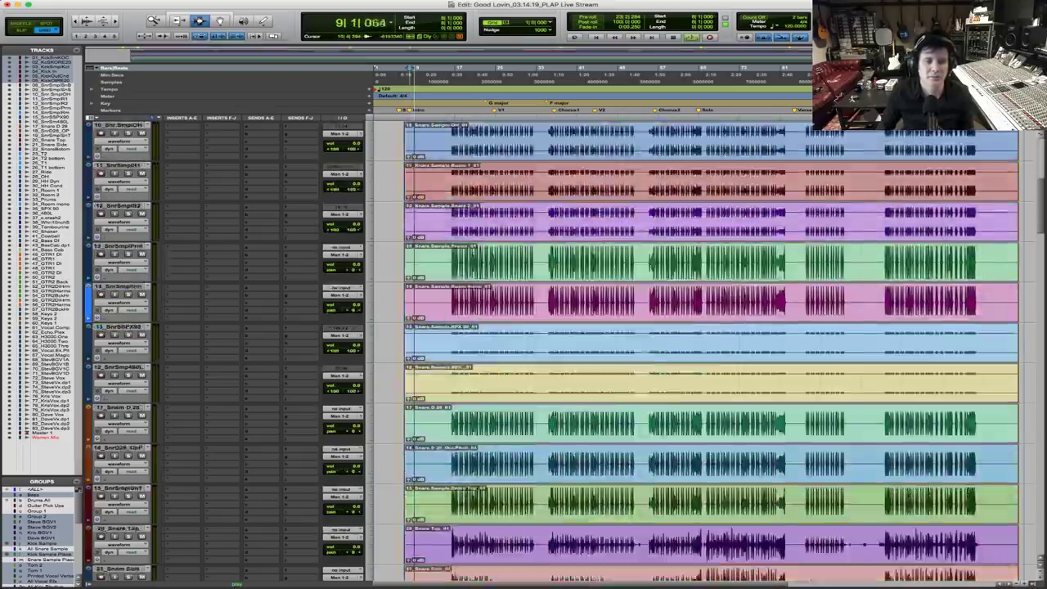
scroll(711, 351, down, 20)
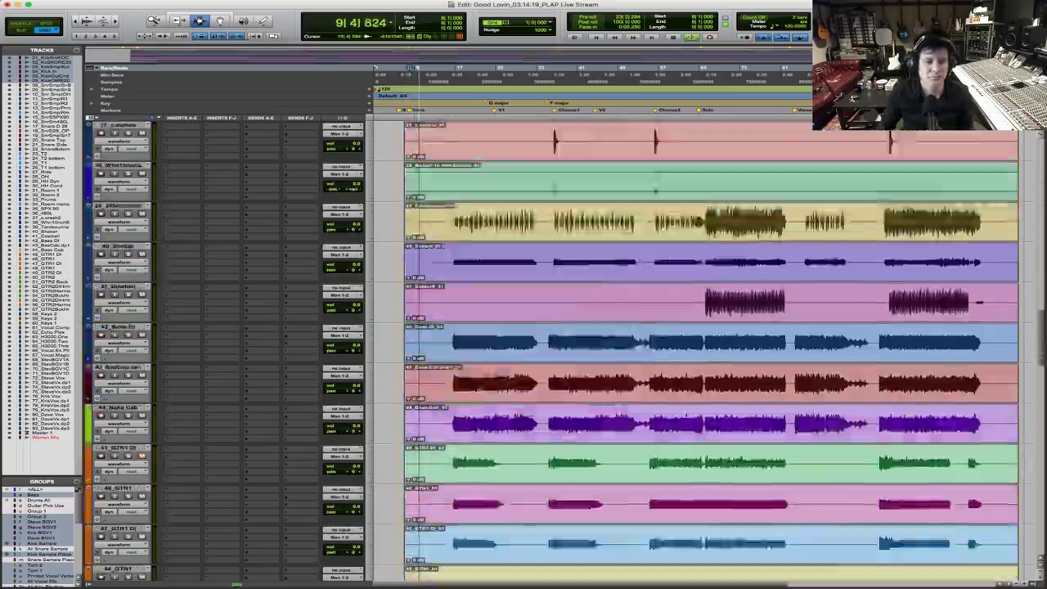
scroll(711, 352, down, 8)
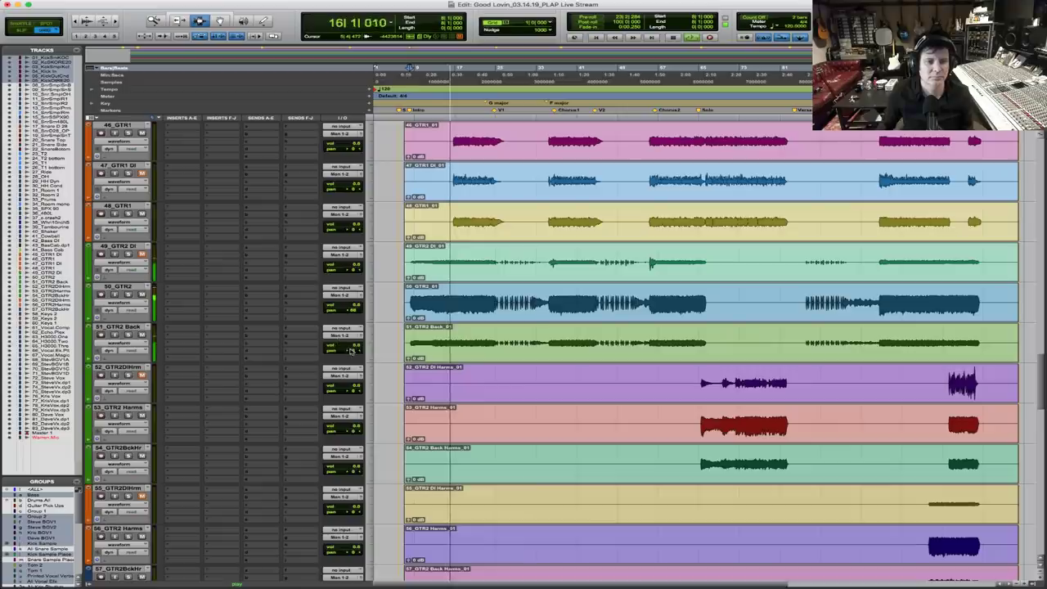
mouse_move(351, 350)
mouse_down()
mouse_move(346, 309)
mouse_move(345, 347)
mouse_up()
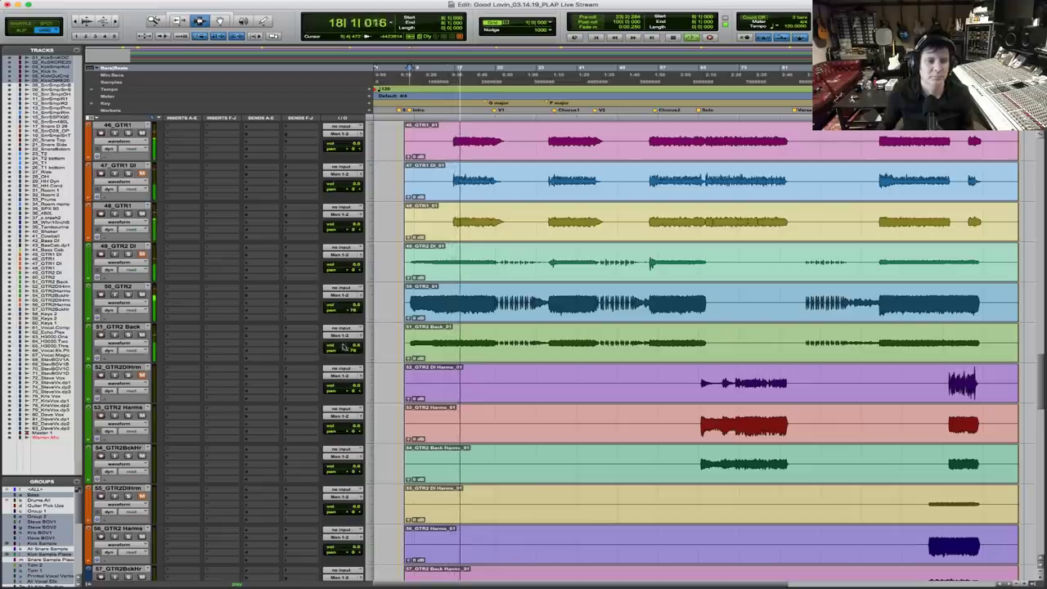
Raise the 61_Vocal.Comp track volume to about +4.2 dB
scroll(344, 347, down, 10)
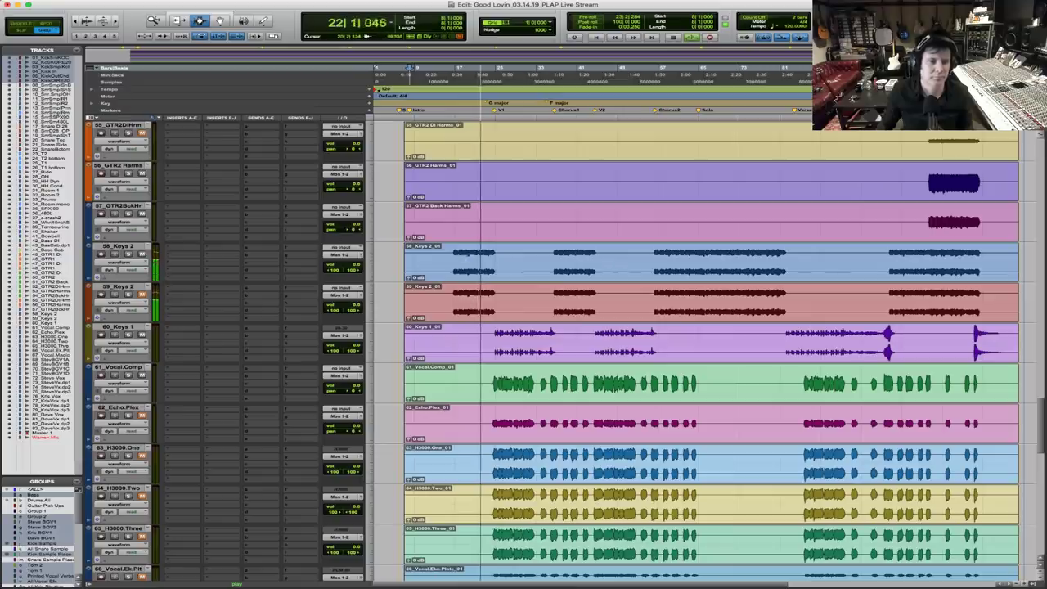
scroll(491, 350, up, 9)
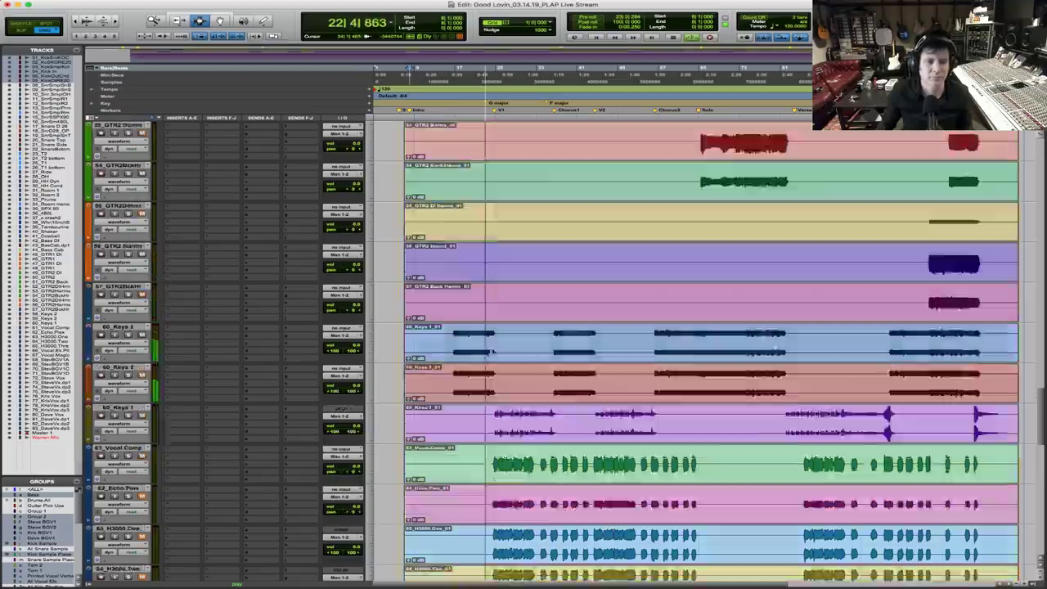
scroll(491, 350, up, 4)
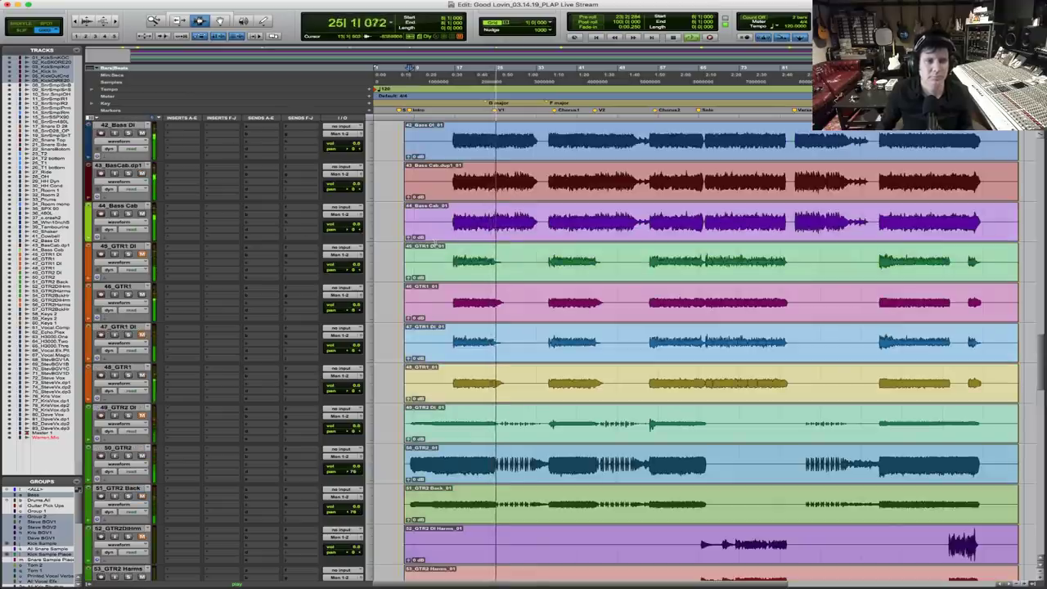
scroll(494, 311, down, 11)
scroll(494, 310, down, 5)
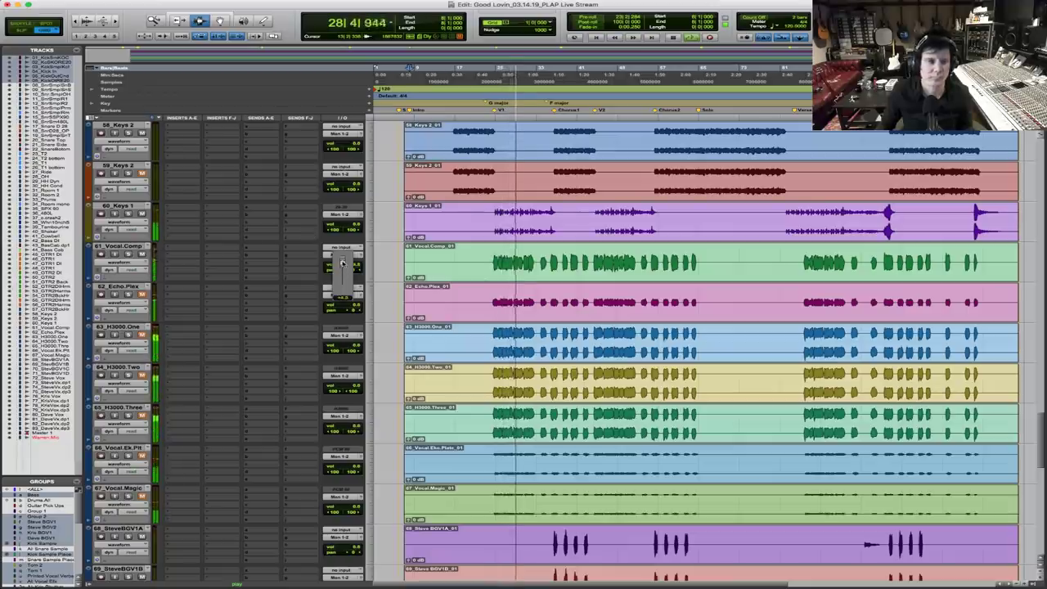
drag(342, 262, 341, 262)
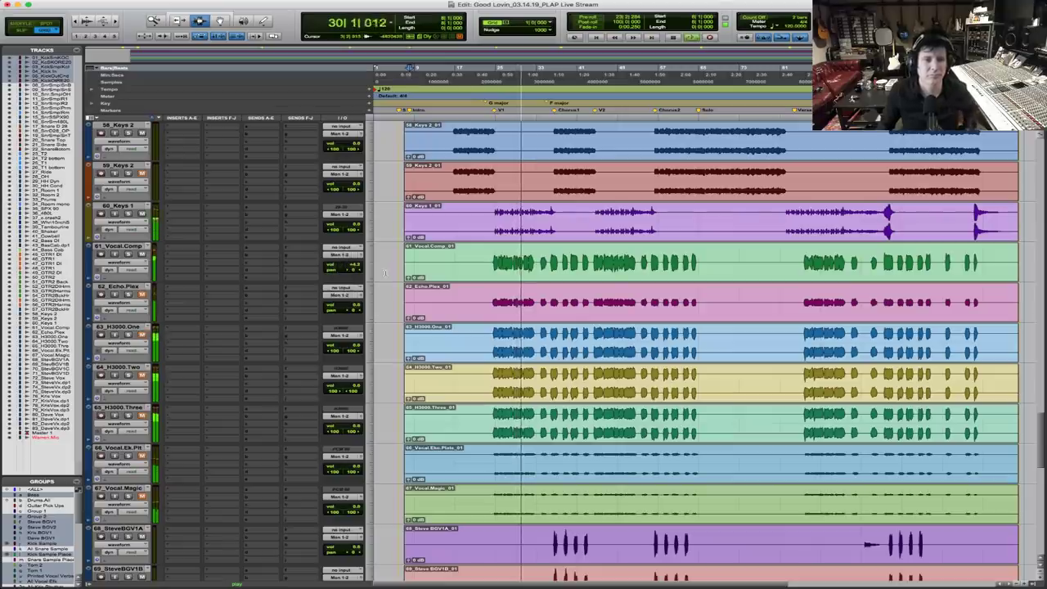
Unmute the Echo.Plex and three H3000 vocal effect tracks and lower their volumes, with the H3000 tracks at about -24.9 dB
mouse_move(348, 341)
mouse_down()
mouse_move(355, 337)
mouse_move(354, 358)
mouse_up()
drag(353, 308, 358, 301)
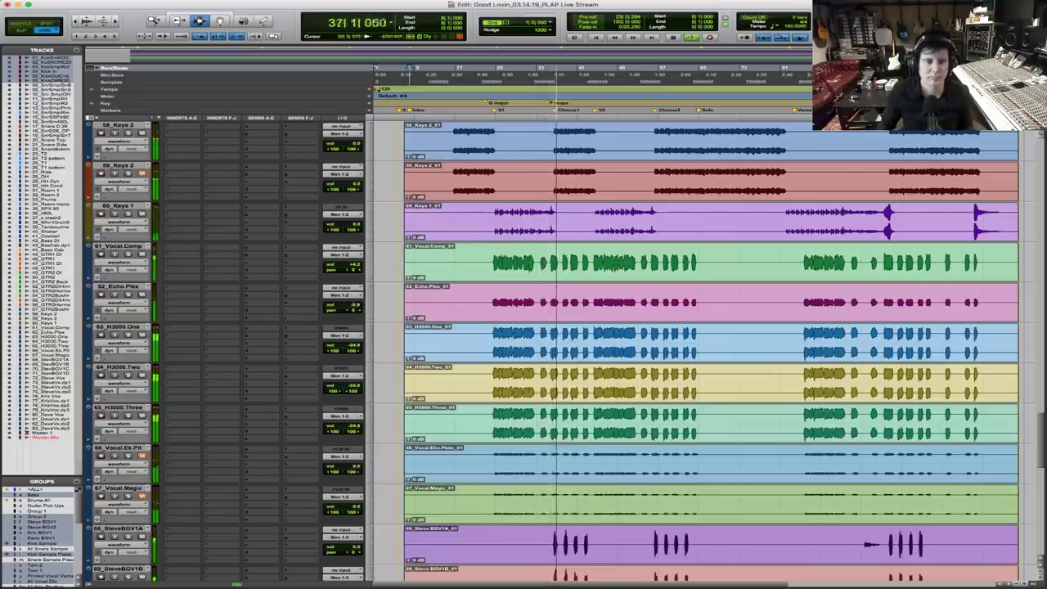
Lower the volume of the four BGV1 background vocal tracks, 68 to 71, and pan them off centre in pairs
scroll(527, 312, down, 6)
scroll(527, 313, down, 5)
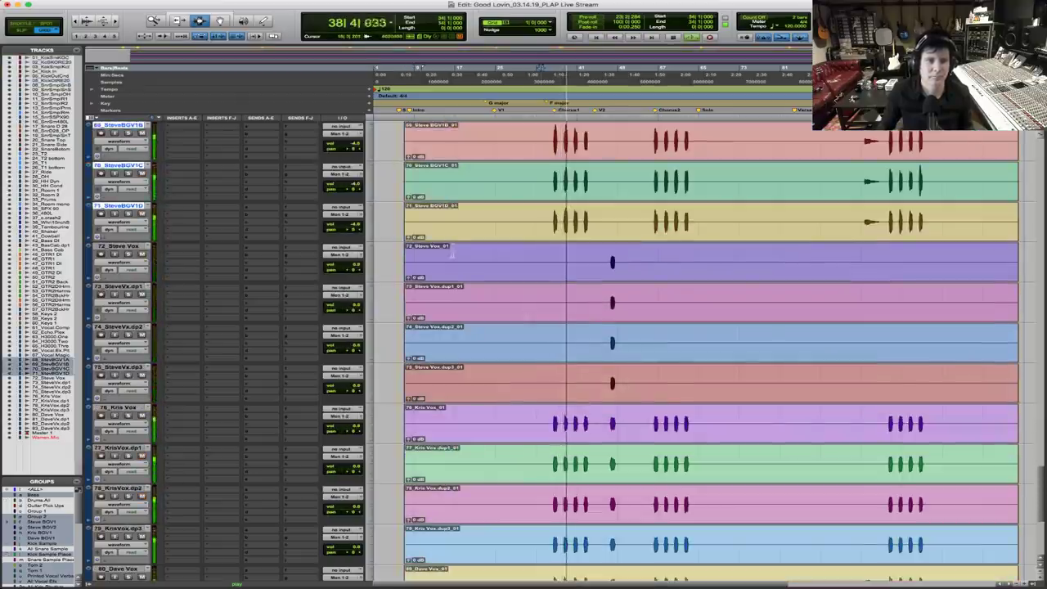
scroll(452, 256, up, 2)
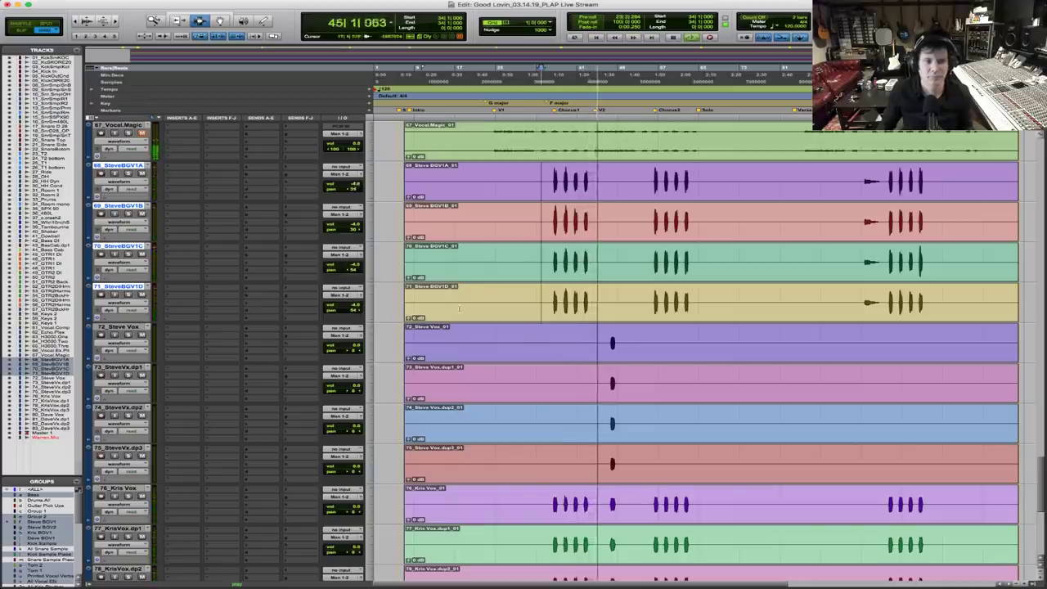
Pan the background vocal tracks 76 to 80 off centre by individual amounts
scroll(459, 308, down, 4)
scroll(458, 309, down, 2)
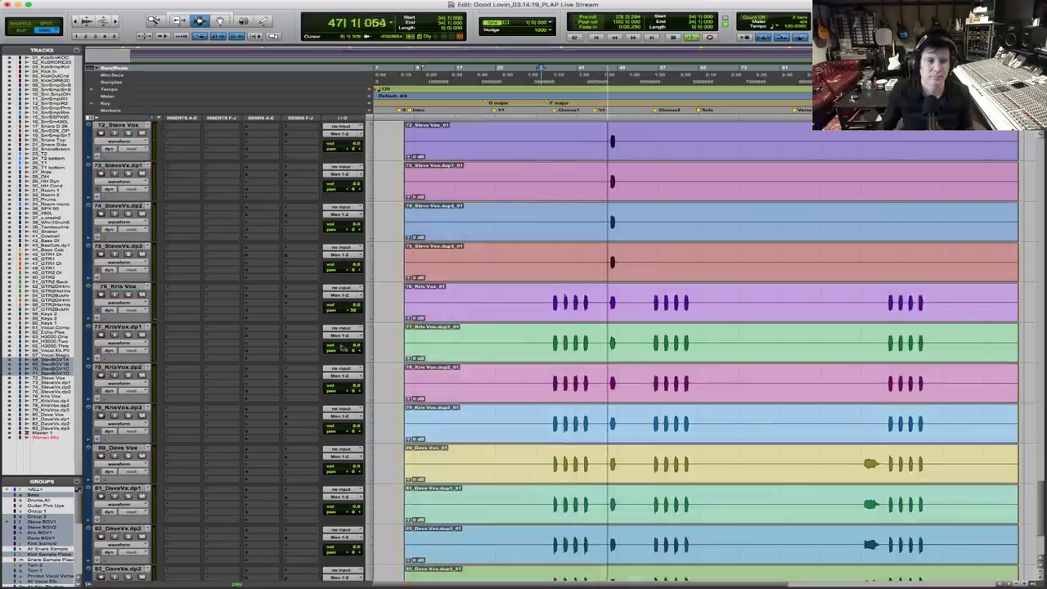
drag(349, 350, 351, 488)
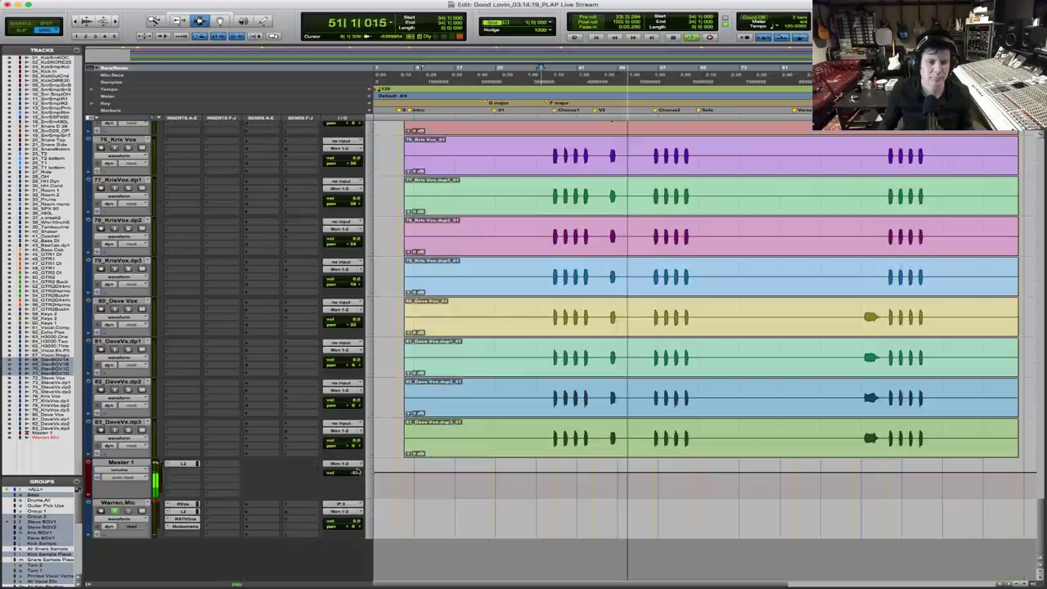
scroll(358, 376, down, 4)
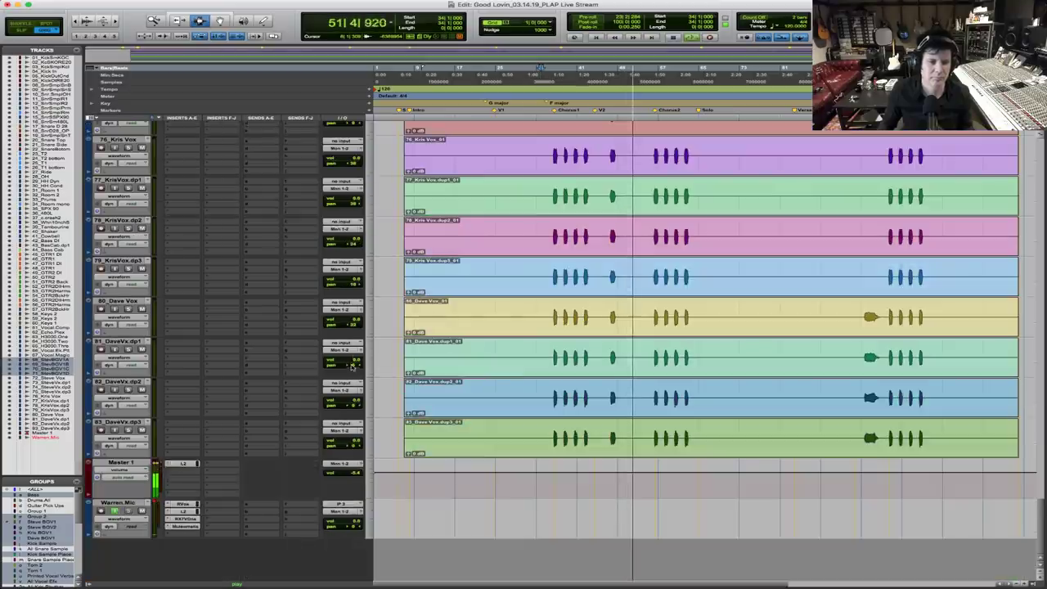
Pan background vocal track 81 off centre by about 32 and tracks 82 and 83 by about 43
drag(356, 364, 355, 368)
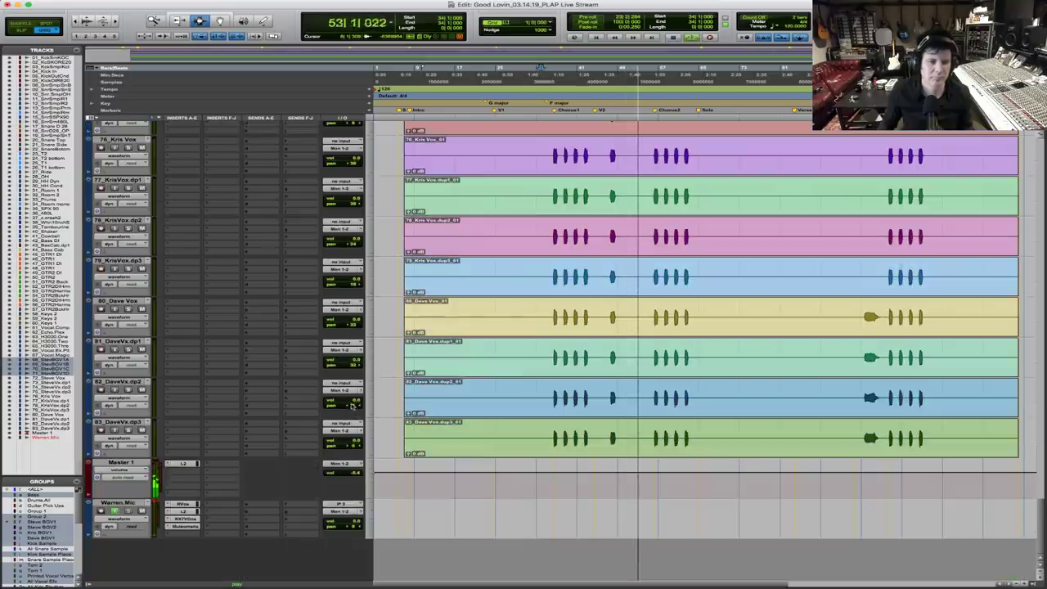
drag(348, 404, 349, 410)
drag(355, 446, 360, 444)
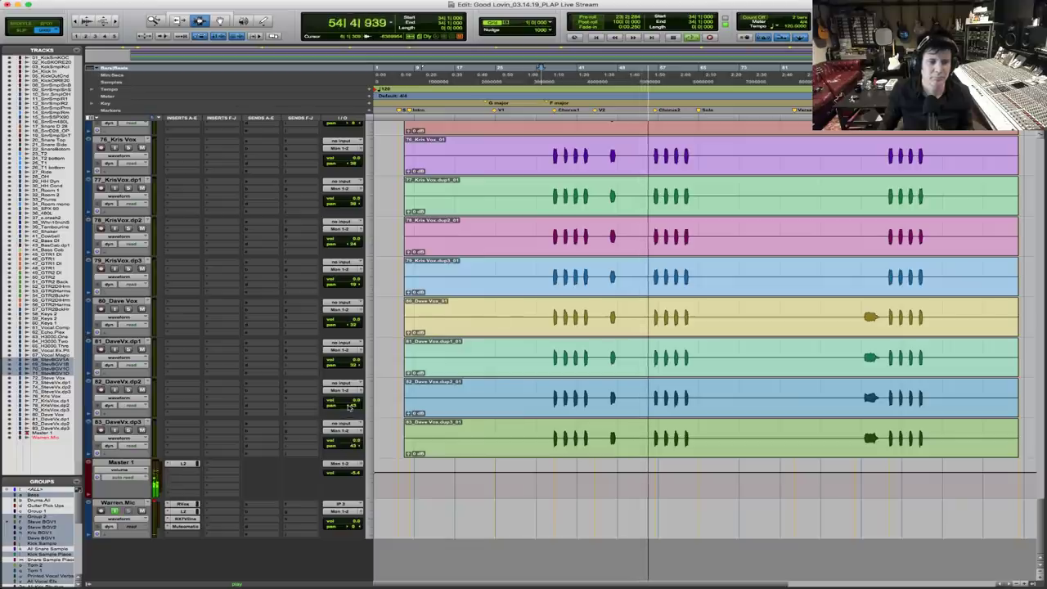
drag(348, 405, 348, 407)
Raise the volume of the three GTR2 harmony guitar tracks, 52 to 54, by the same amount during the solo
scroll(489, 350, up, 4)
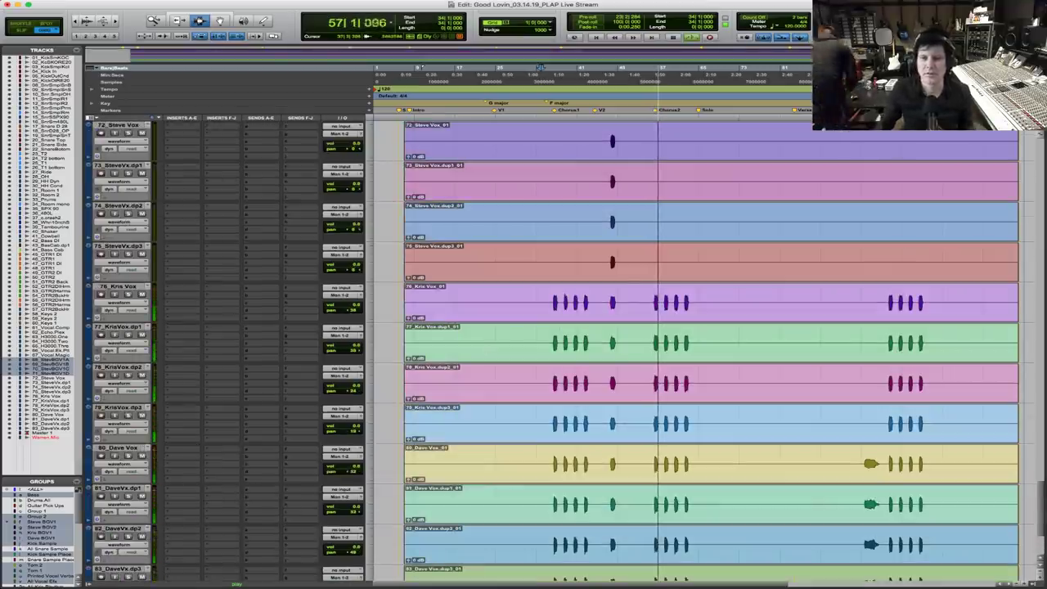
scroll(662, 331, up, 9)
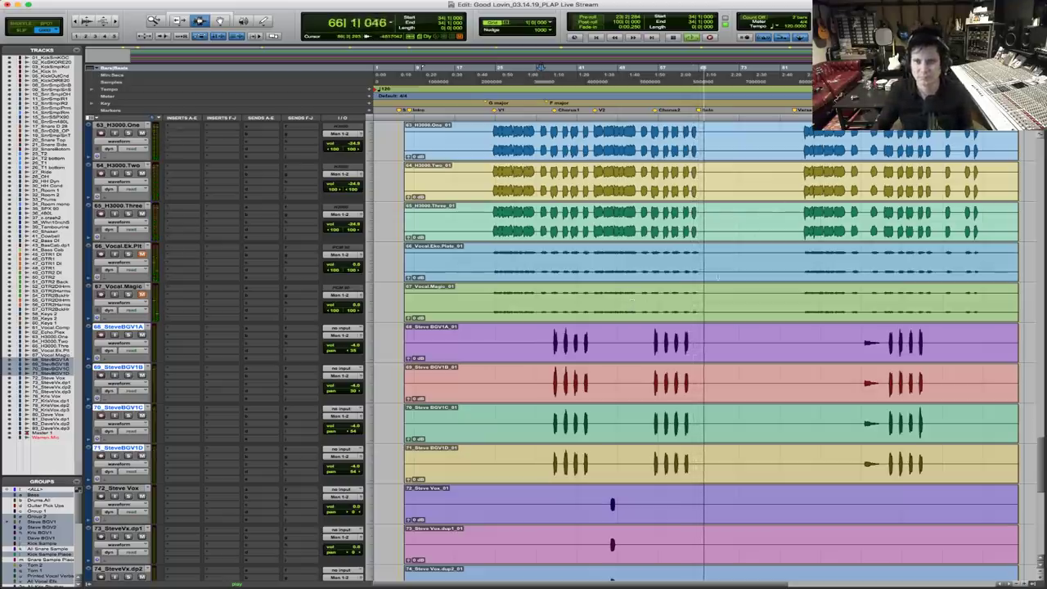
scroll(718, 278, up, 7)
scroll(729, 283, up, 5)
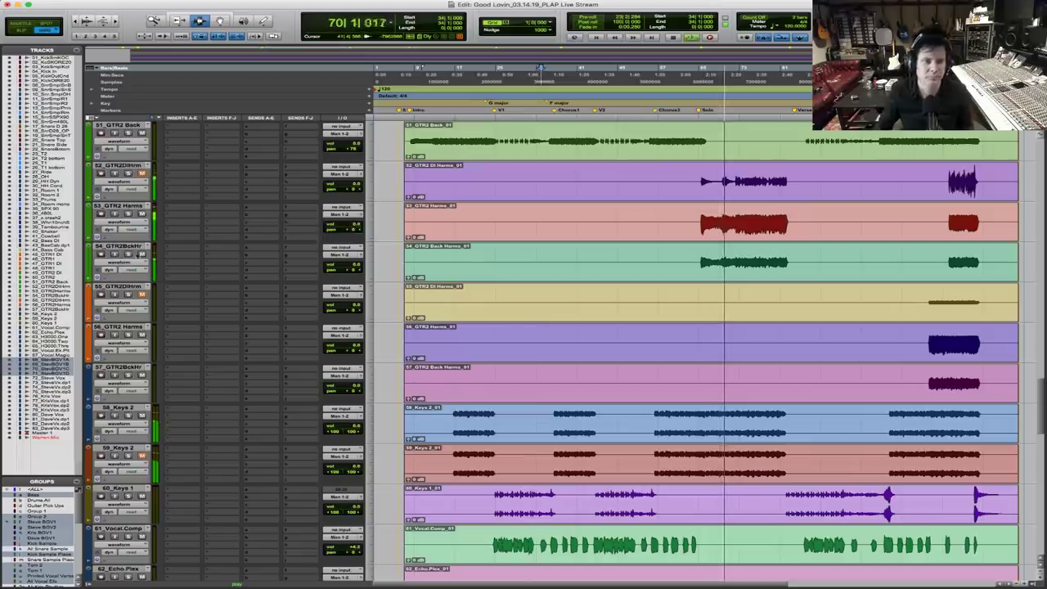
click(347, 225)
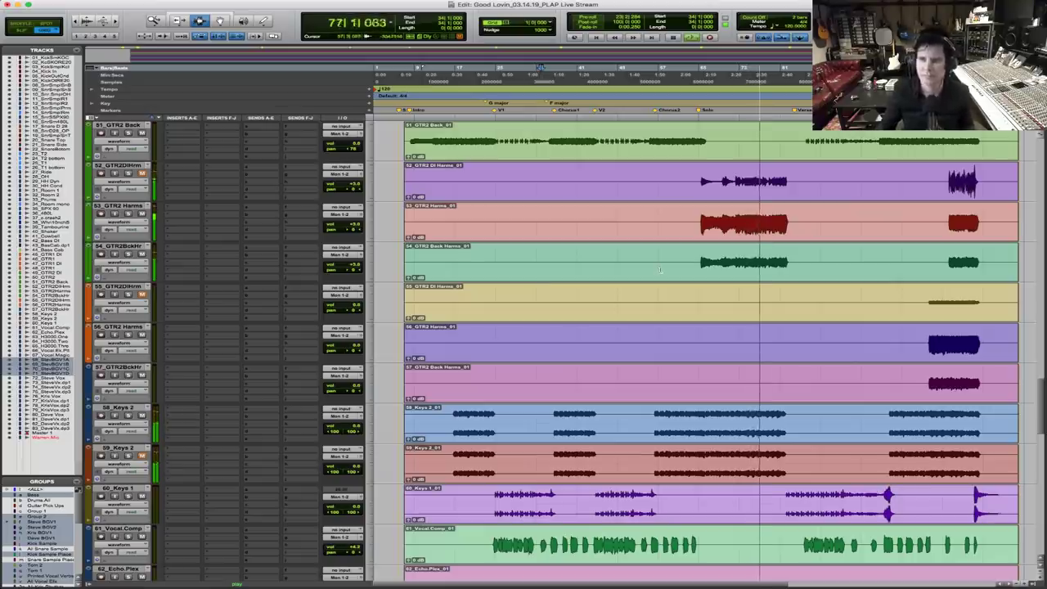
Review the levels and pans of the vocal, keys and guitar tracks while the song plays
scroll(659, 269, down, 10)
scroll(661, 272, down, 10)
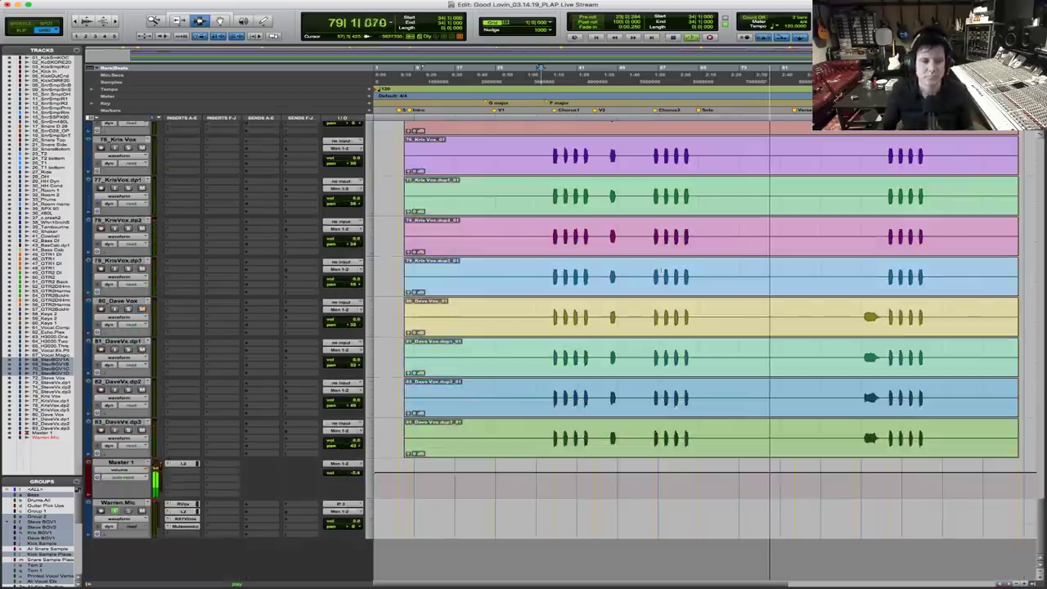
scroll(660, 270, up, 12)
scroll(660, 269, up, 5)
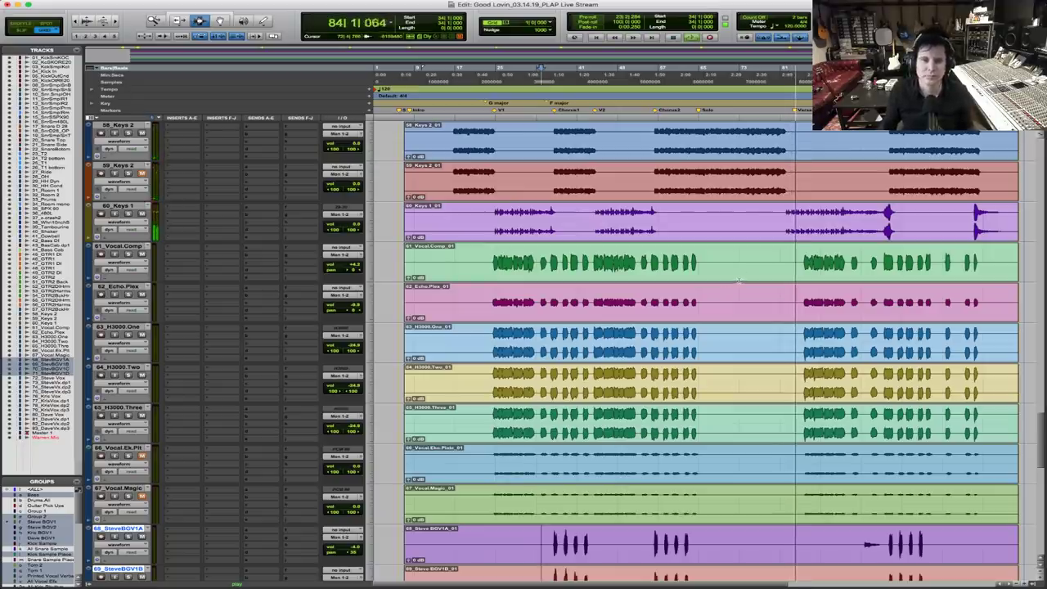
scroll(741, 280, up, 10)
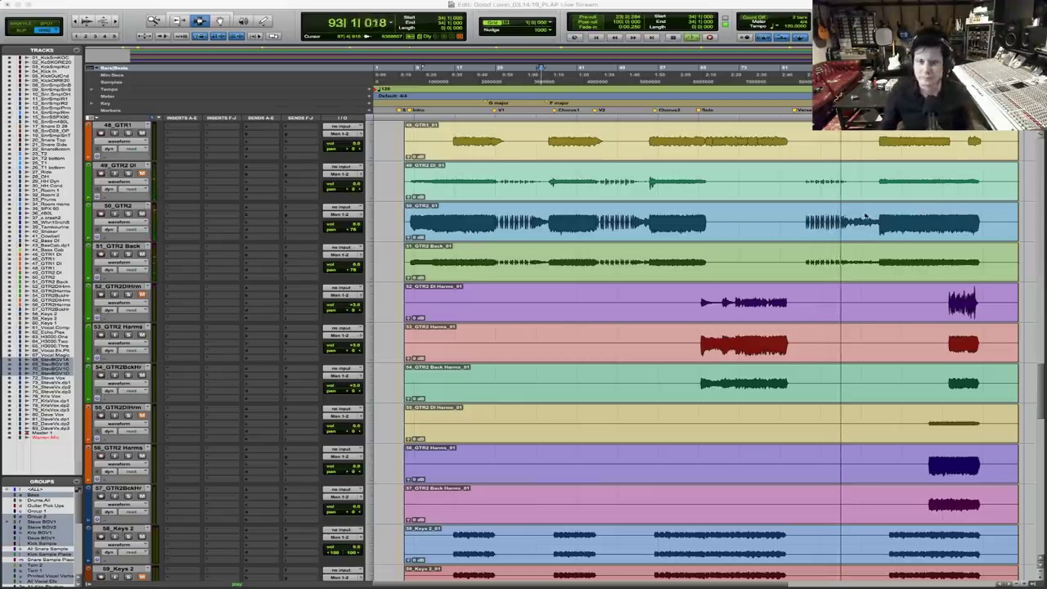
Play the song from the start of verse three at bar 84 through to its end
click(805, 226)
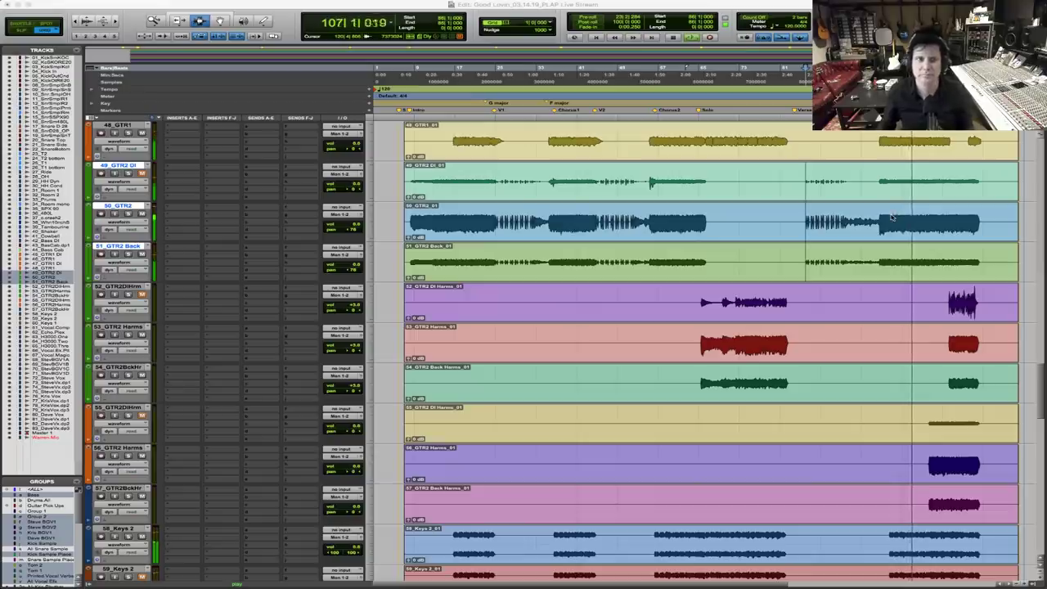
click(784, 181)
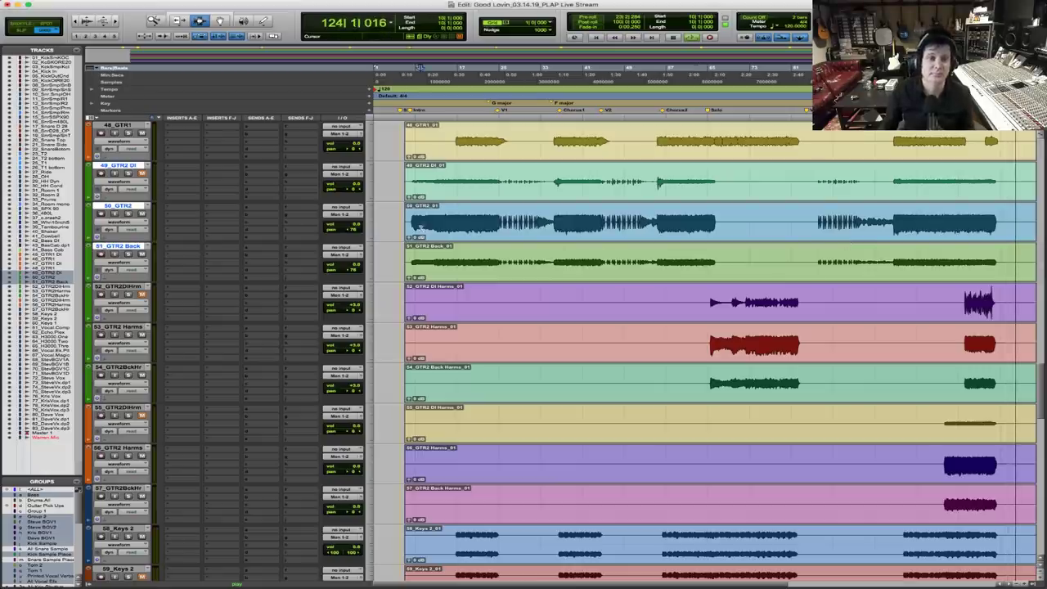
key(space)
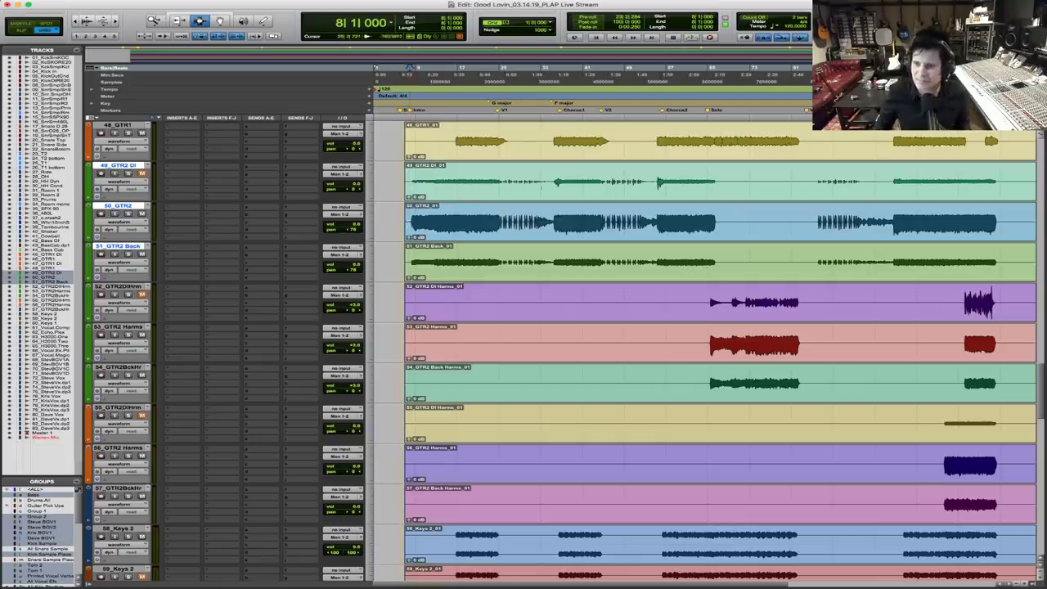
Play the song's ending from bar 114, where the GTR2 harmony guitar tracks 52 to 54 re-enter
scroll(932, 325, down, 4)
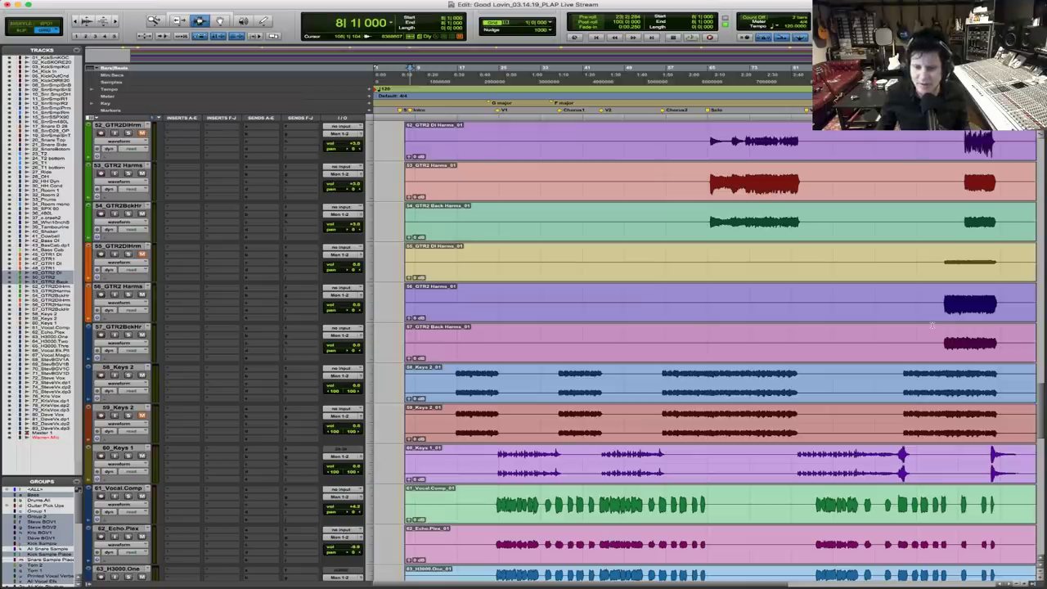
key(super+bracketright)
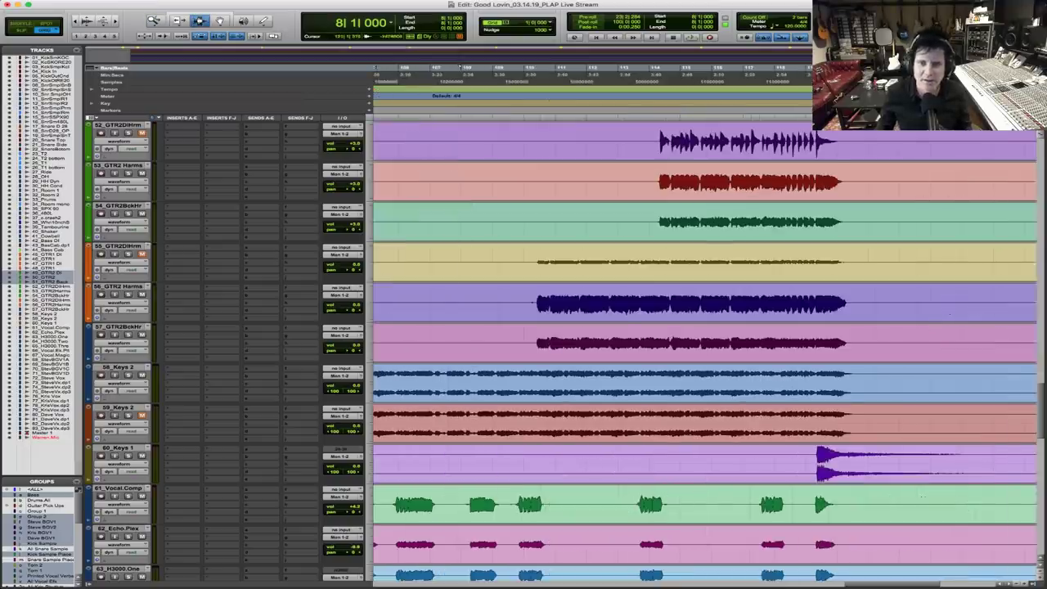
drag(649, 141, 649, 222)
key(space)
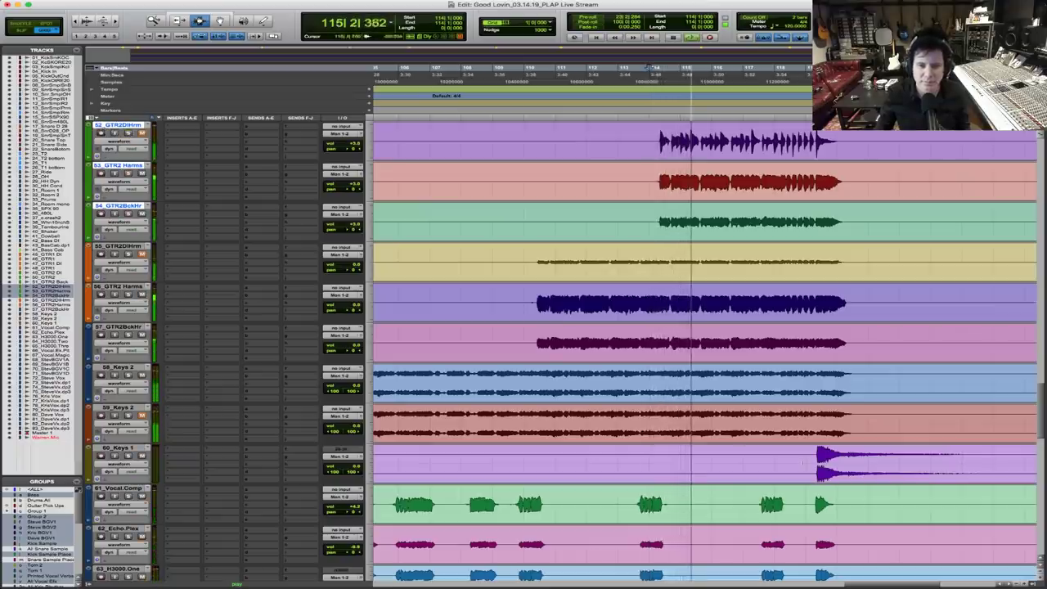
Solo the Keys 1 track, audition its final chord from bar 119, and turn the solo off again
click(114, 448)
click(117, 449)
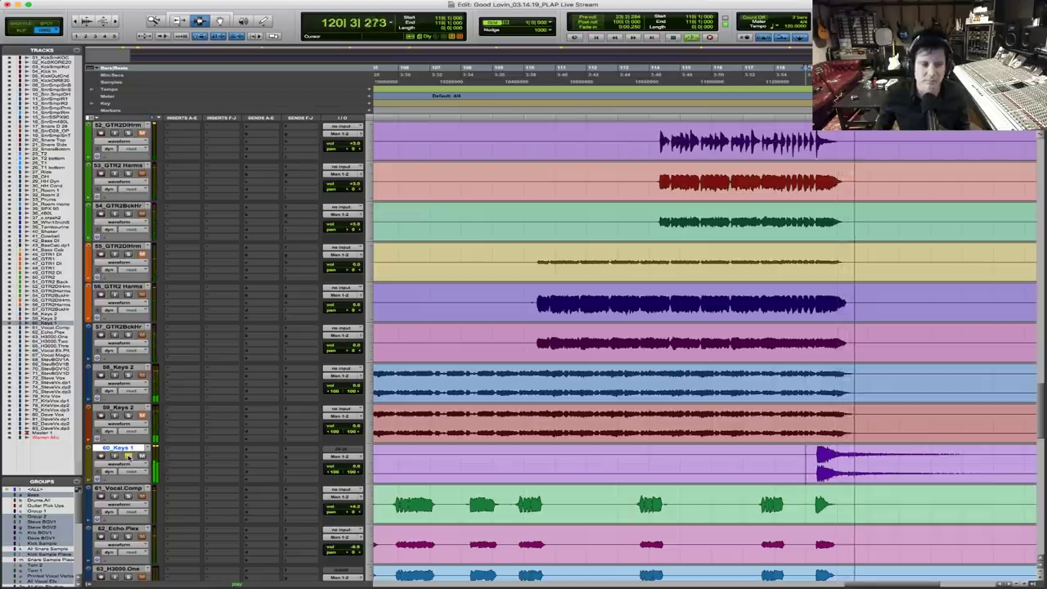
key(space)
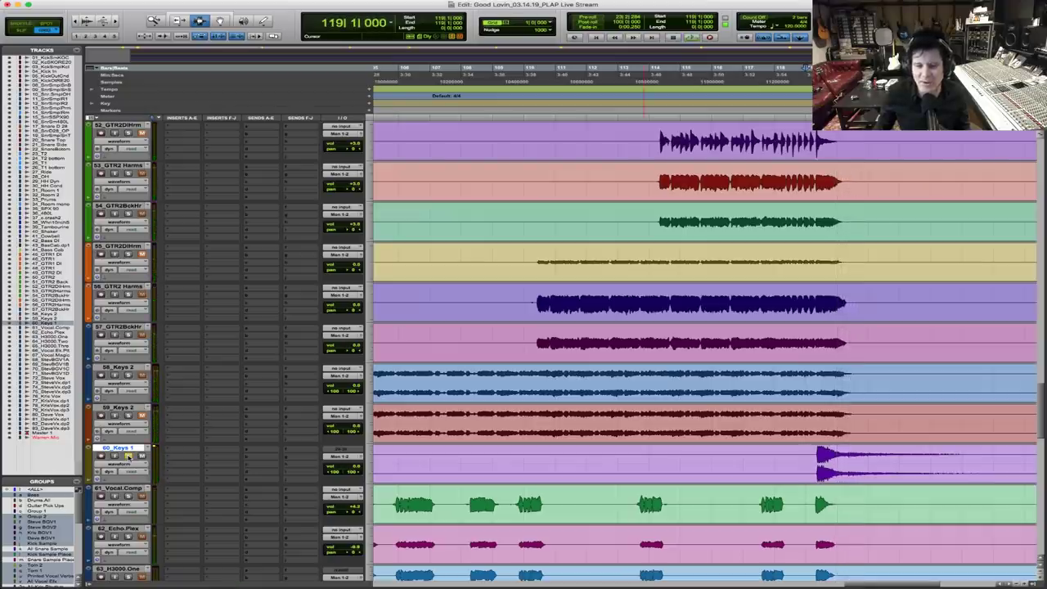
key(space)
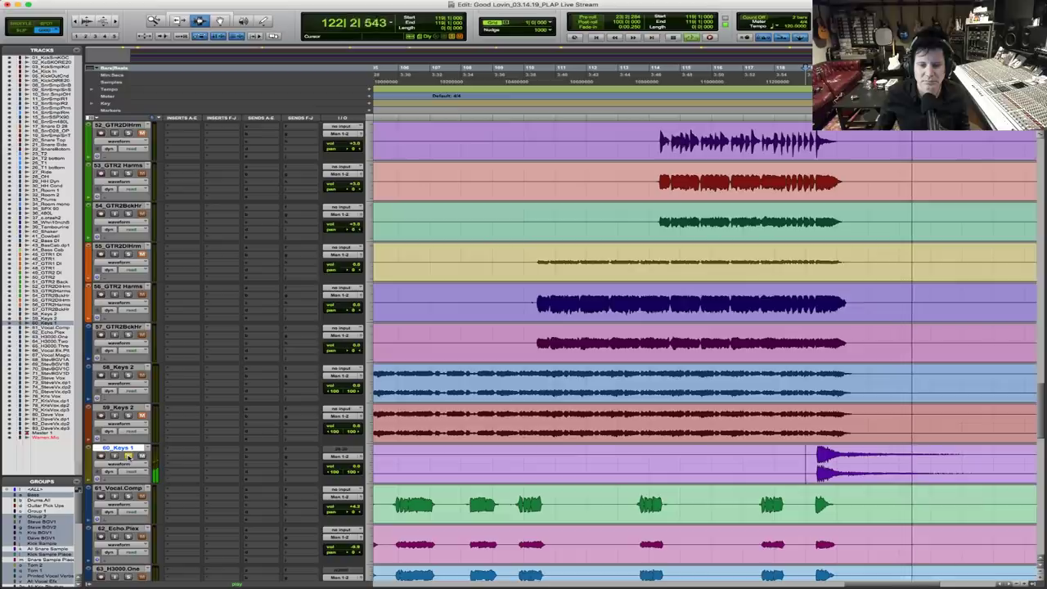
key(space)
key(r)
key(r)
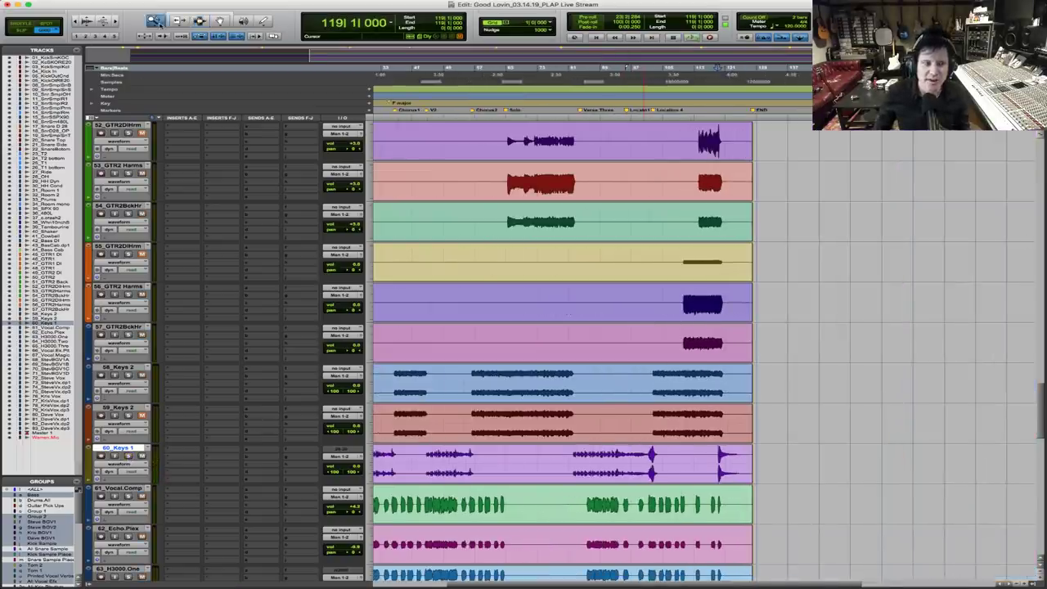
Set the playback start to bar 8 on the GTR2 harmony tracks and look over the keys and vocal effect tracks
key(t)
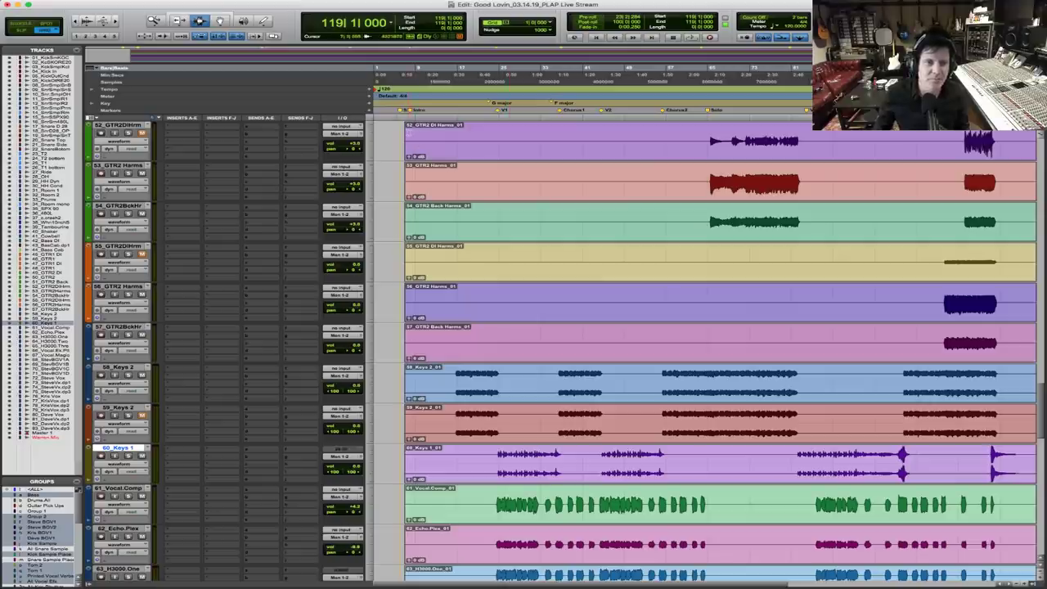
drag(412, 135, 412, 225)
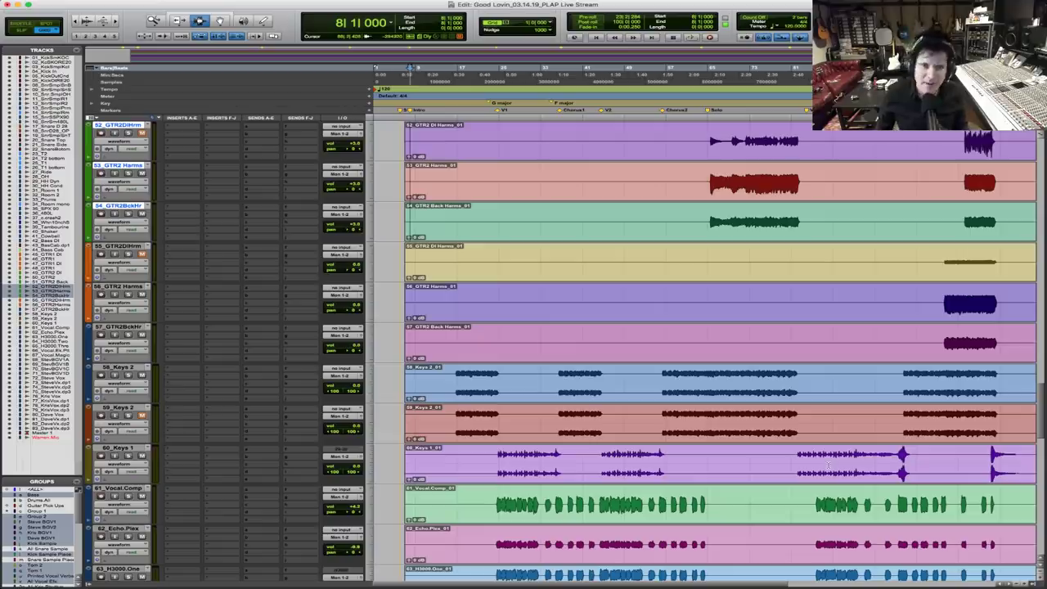
scroll(826, 504, down, 5)
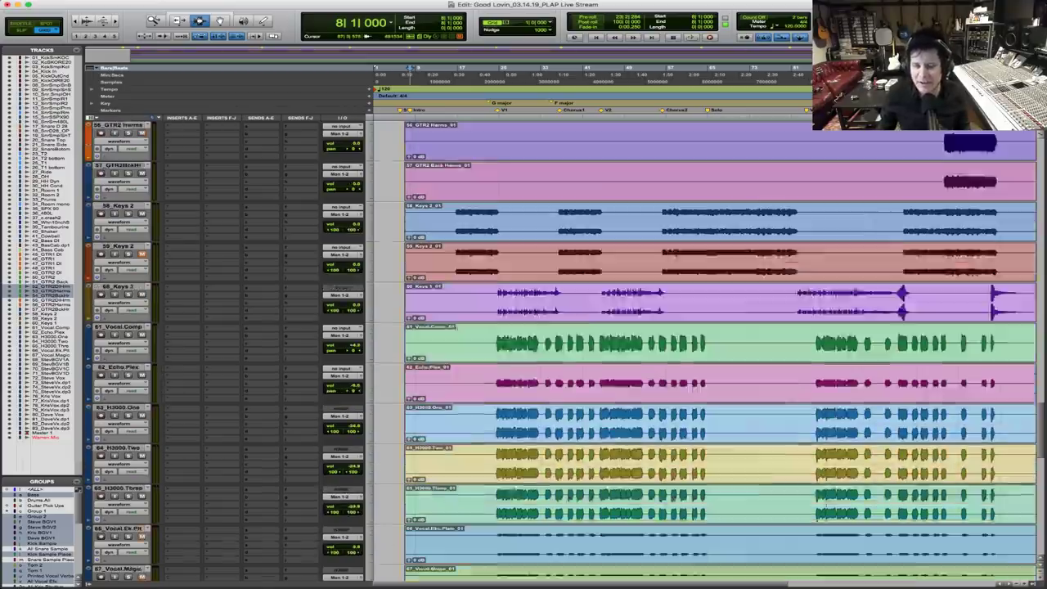
scroll(826, 505, up, 4)
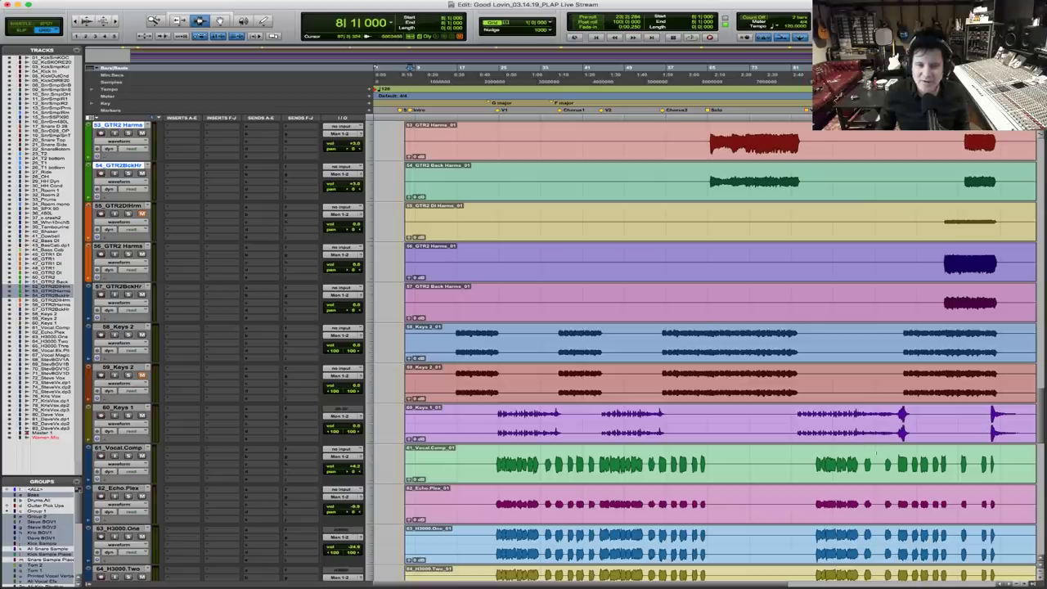
Play the breakdown from bar 95 and examine how the Keys 1, GTR2 and bass parts are arranged across the song
click(119, 406)
key(space)
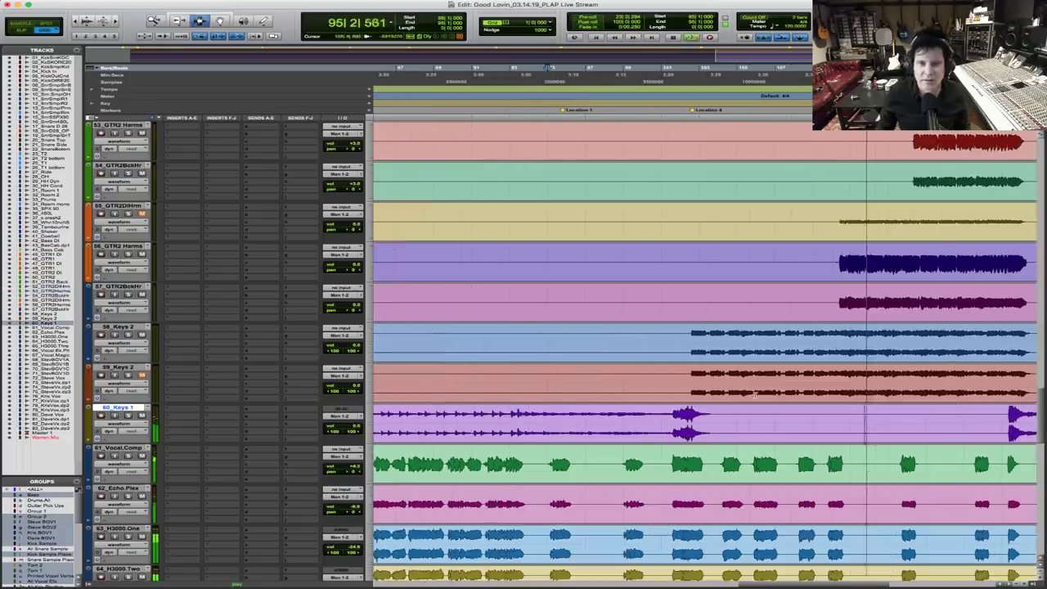
key(r)
key(r)
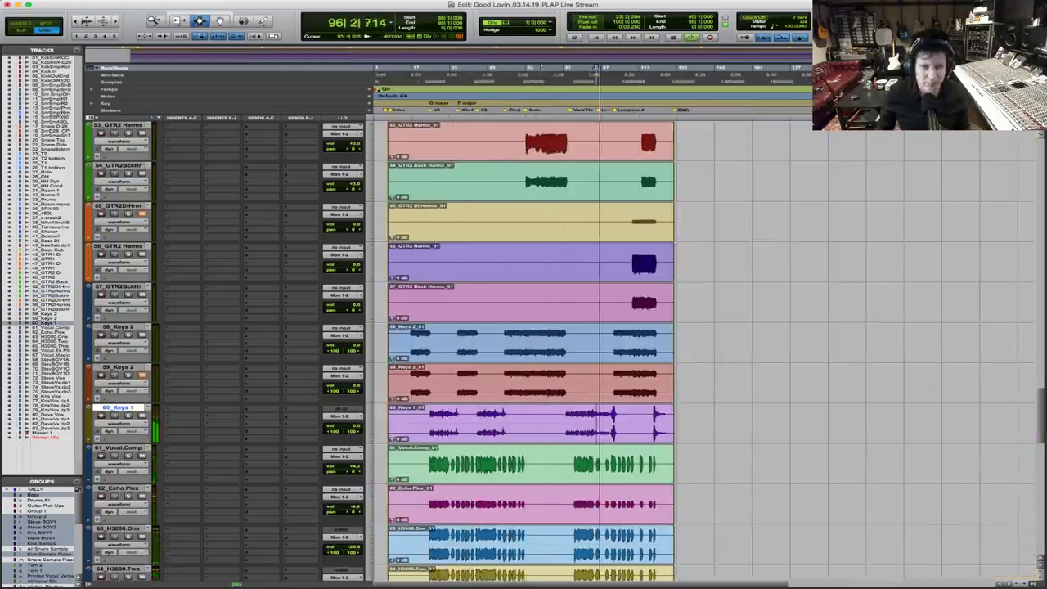
key(F5)
drag(420, 402, 744, 444)
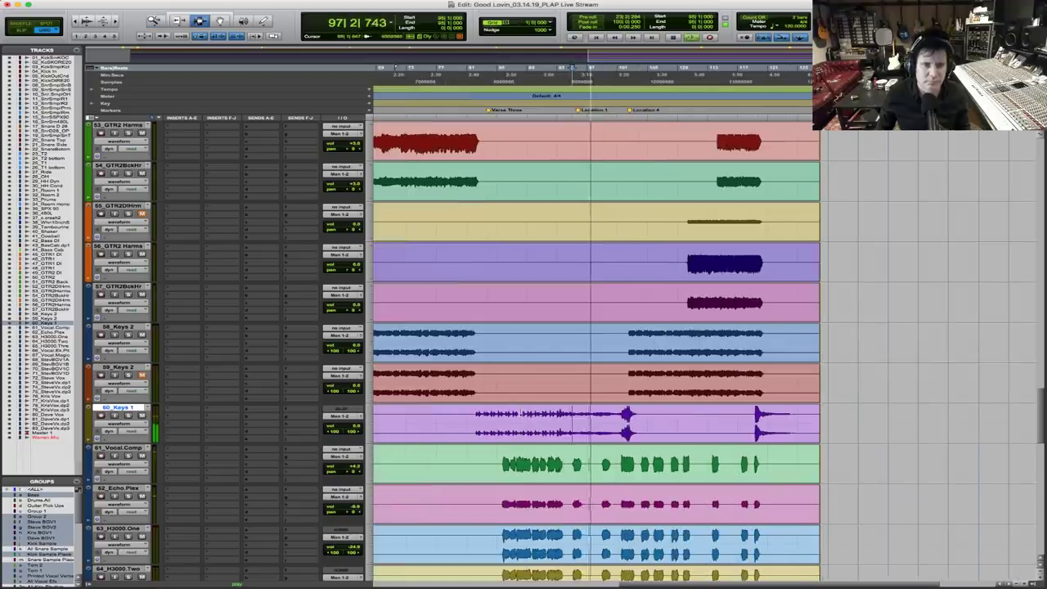
scroll(514, 200, up, 5)
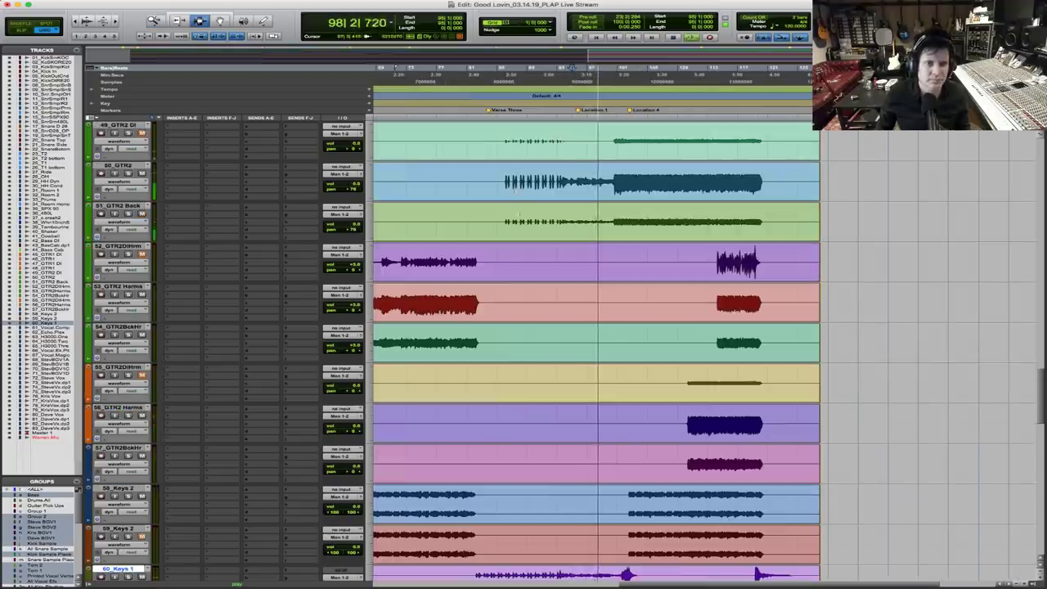
scroll(515, 206, up, 4)
key(r)
key(r)
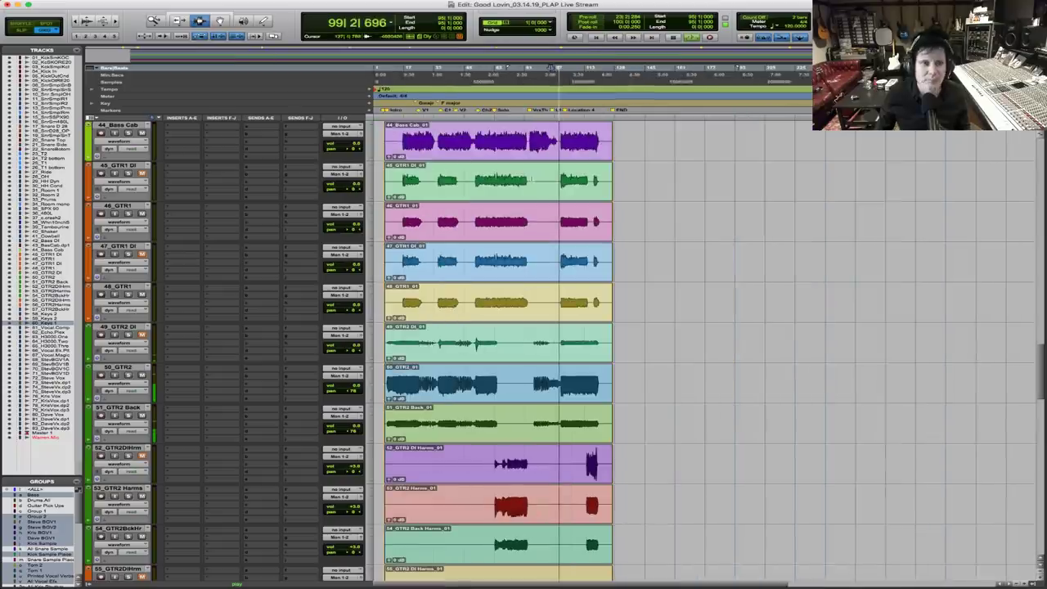
key(space)
Audition the opening of verse three from bar 84 and select bars 84 to 87 on the three bass tracks
key(F5)
drag(654, 199, 375, 162)
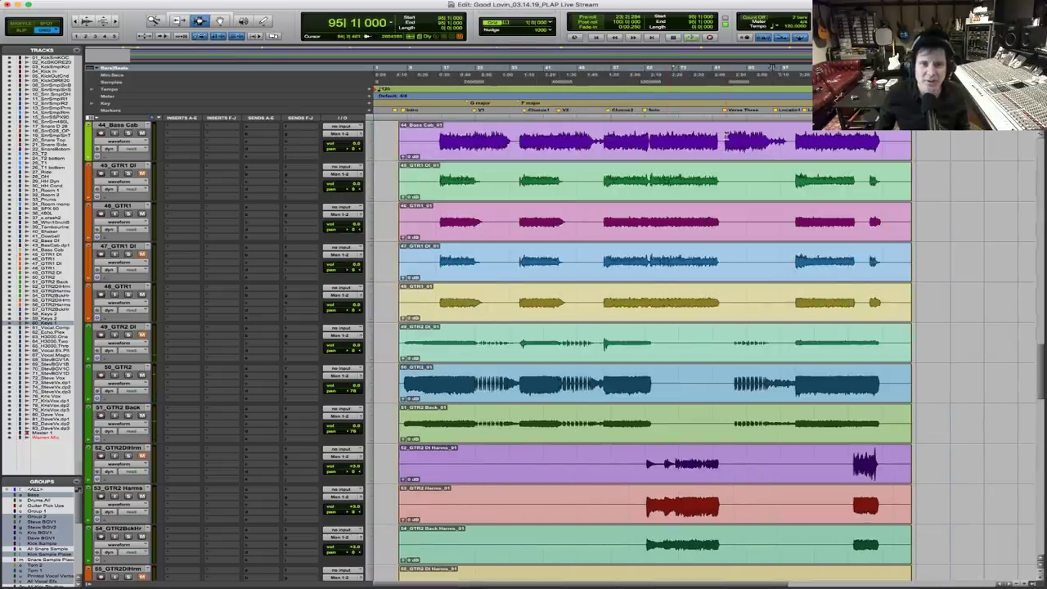
click(726, 140)
key(space)
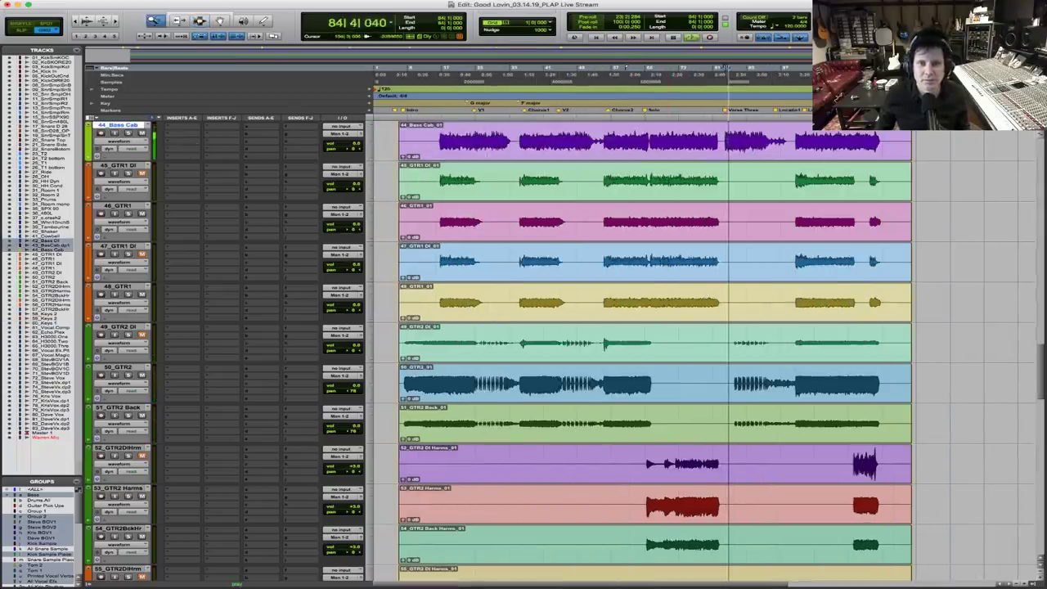
key(t)
key(t)
key(t)
drag(486, 141, 583, 139)
key(space)
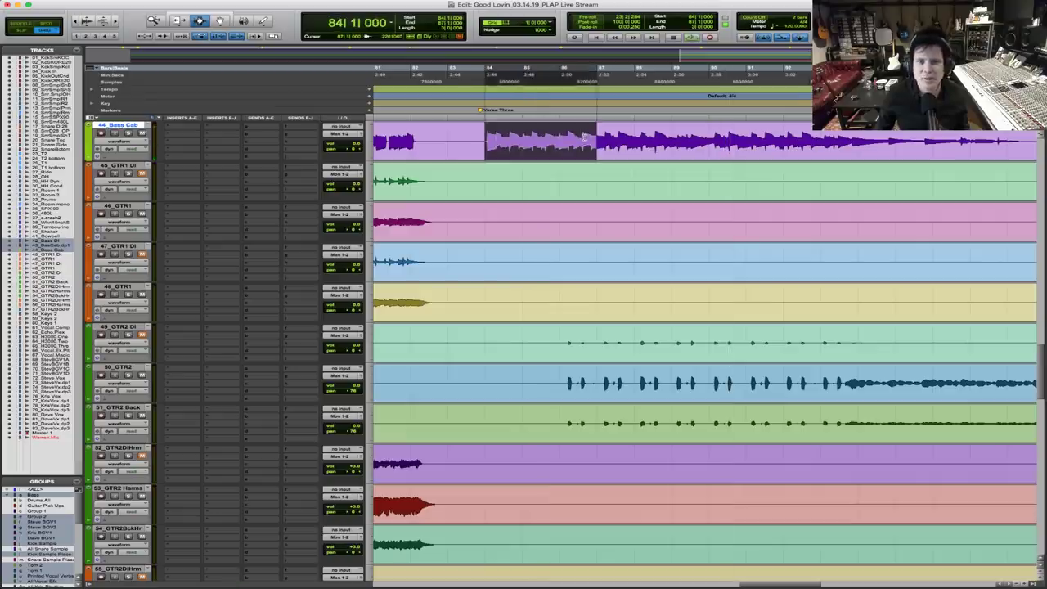
key(shift+p)
key(shift+p)
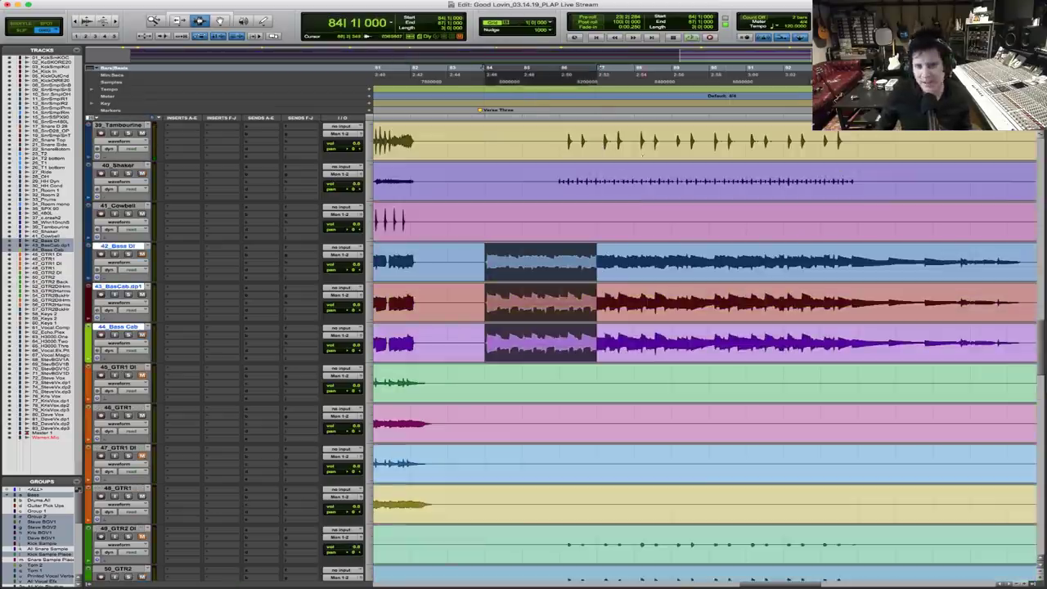
Solo the three bass tracks, play them from bar 84, and replay the verse three opening with the solos off
click(130, 256)
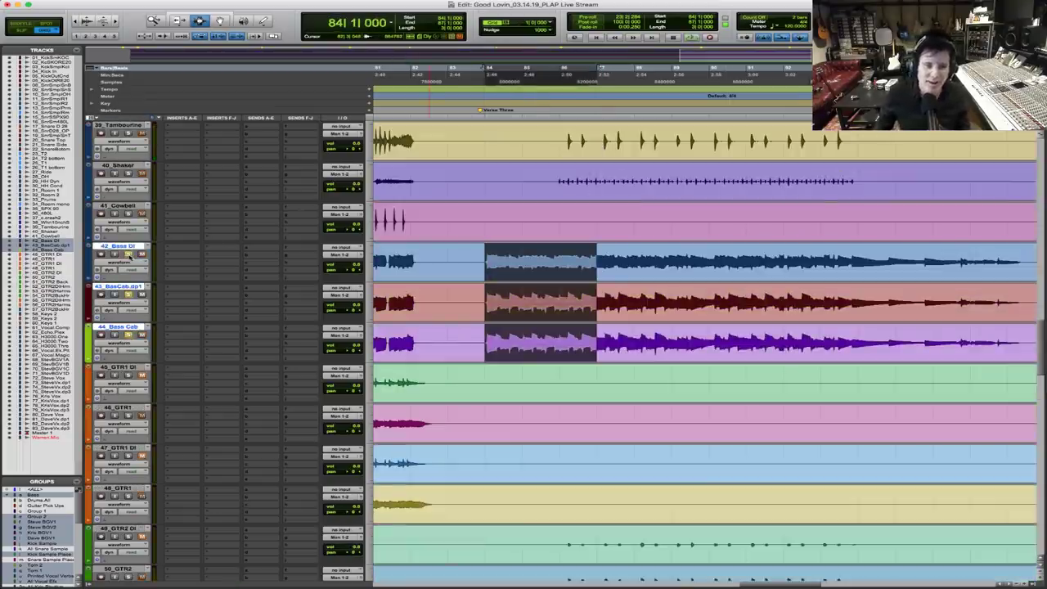
key(t)
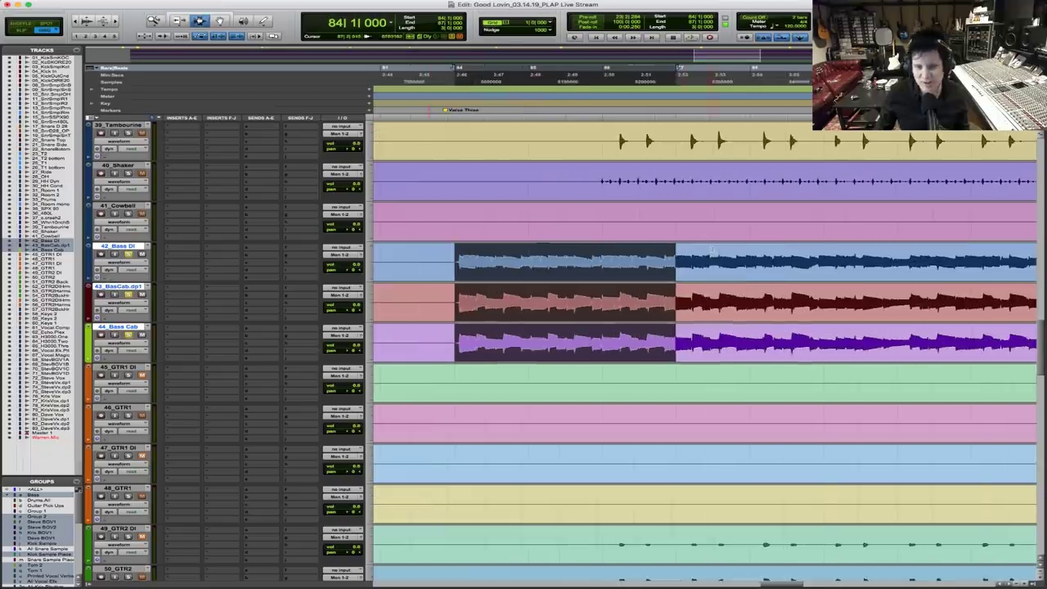
key(space)
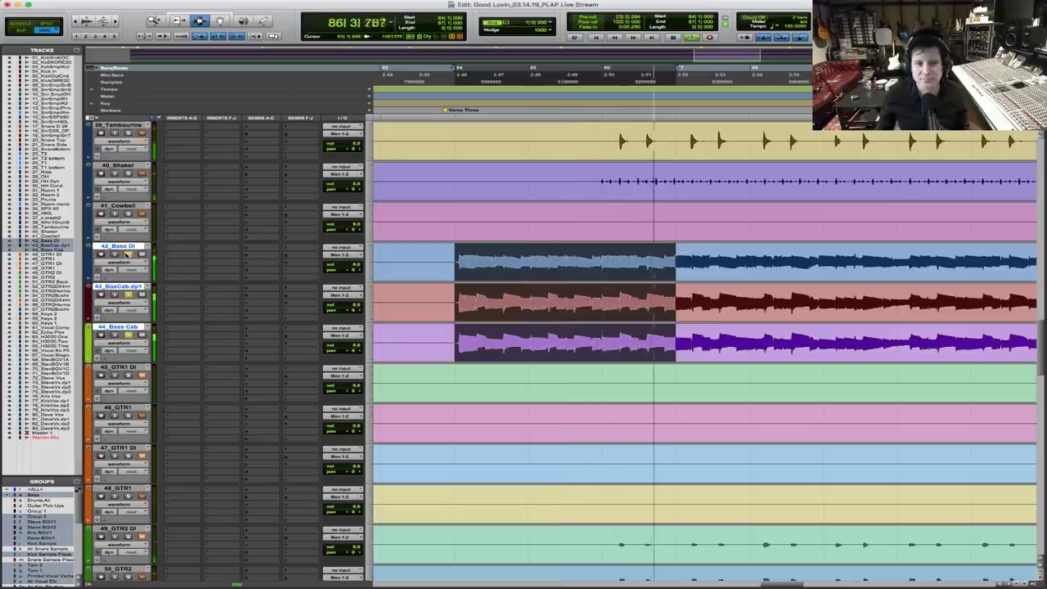
key(space)
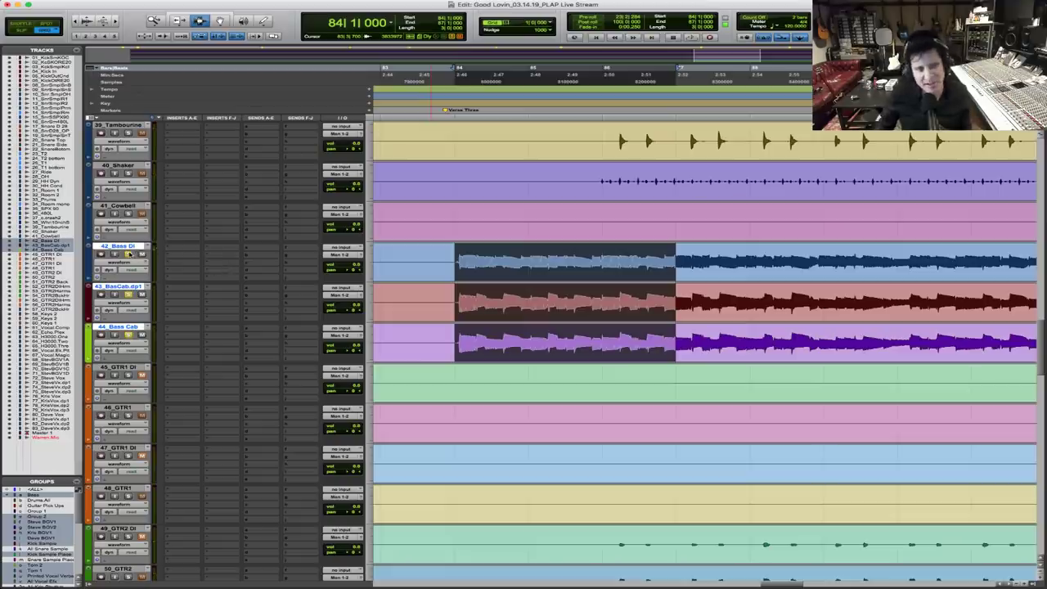
key(space)
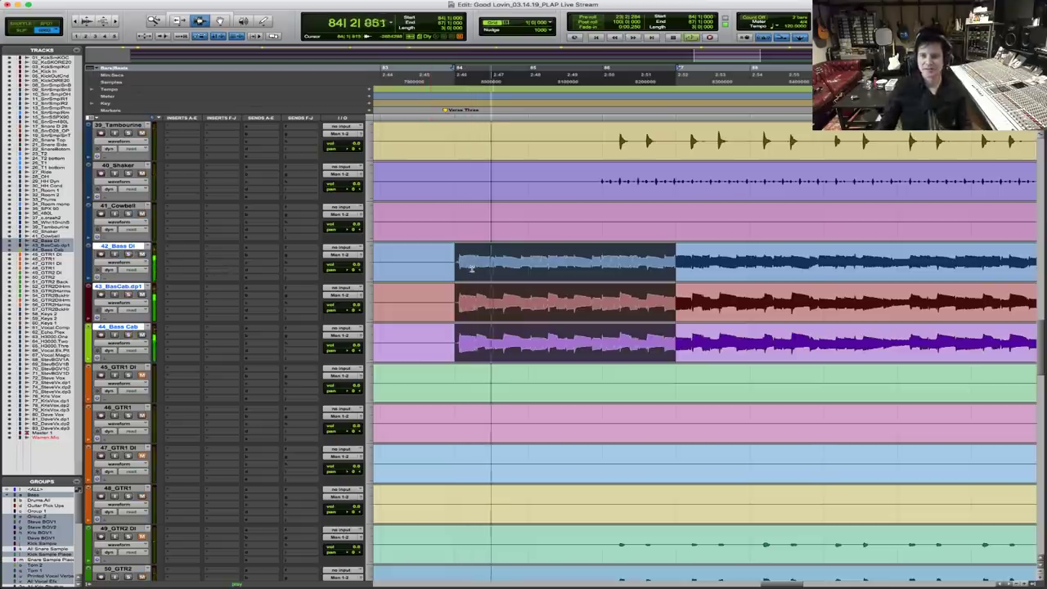
click(456, 275)
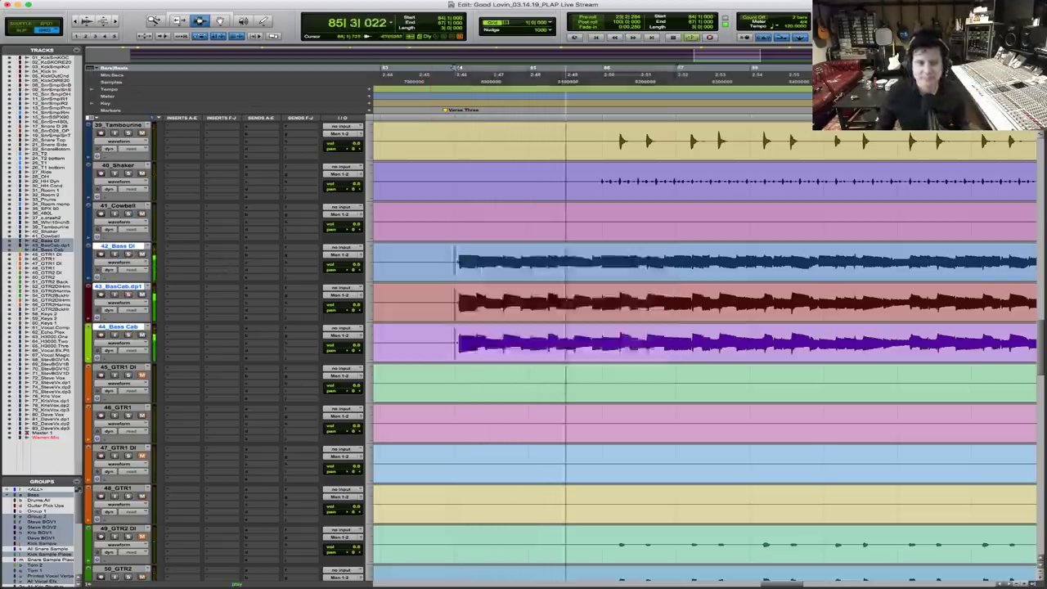
key(space)
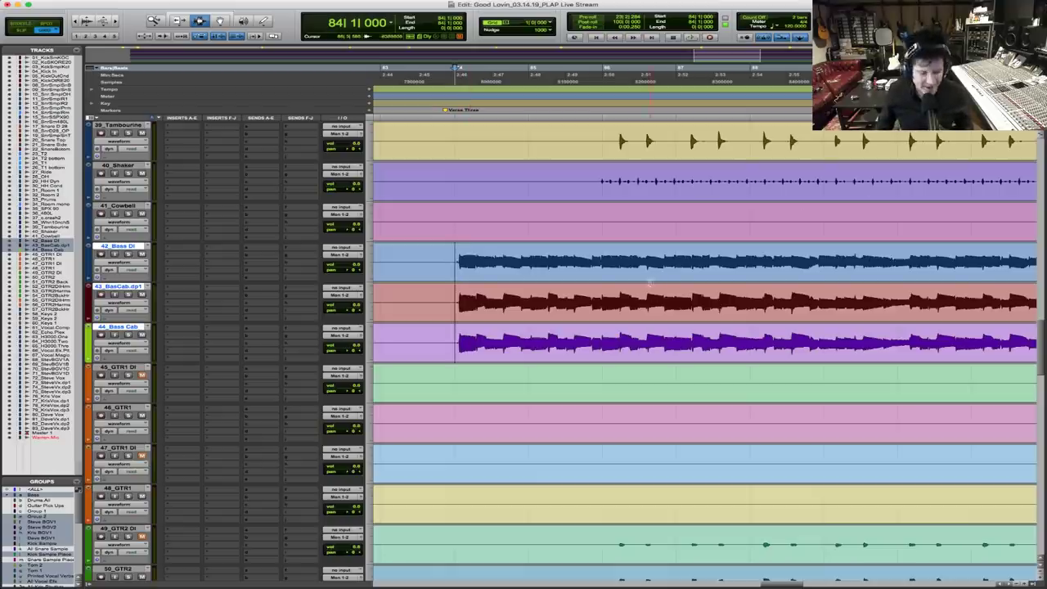
Show the whole song, set the playback start to bar 17, and bring the snare and tom tracks into view
double_click(154, 20)
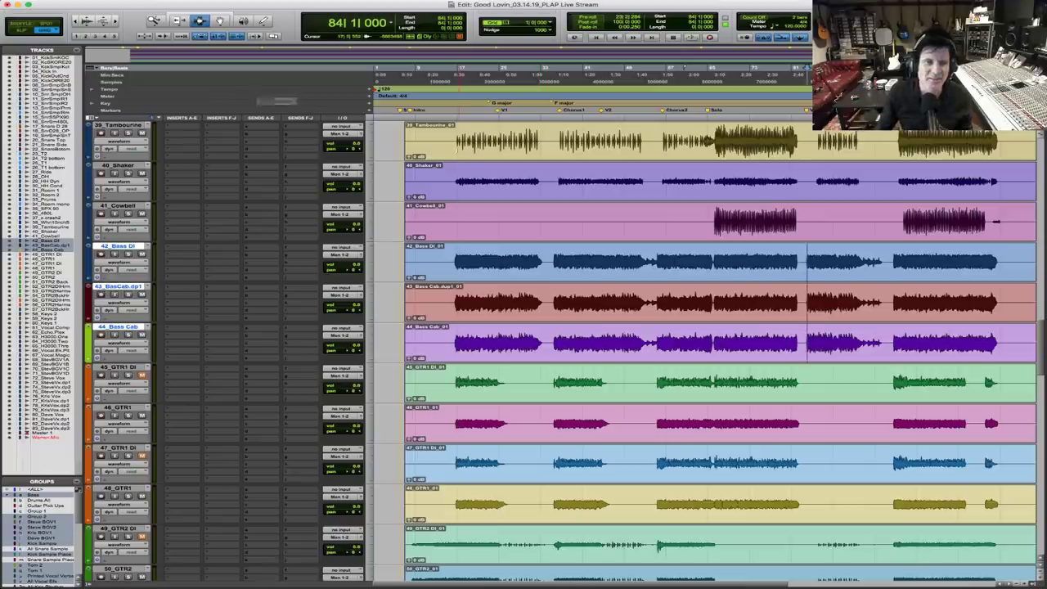
drag(460, 141, 459, 221)
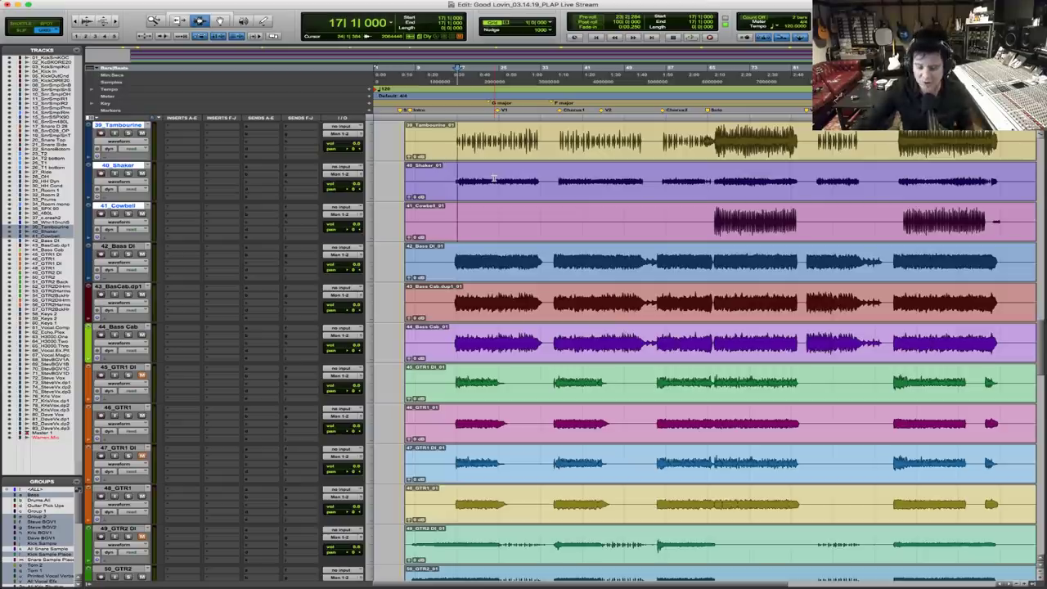
scroll(484, 159, up, 5)
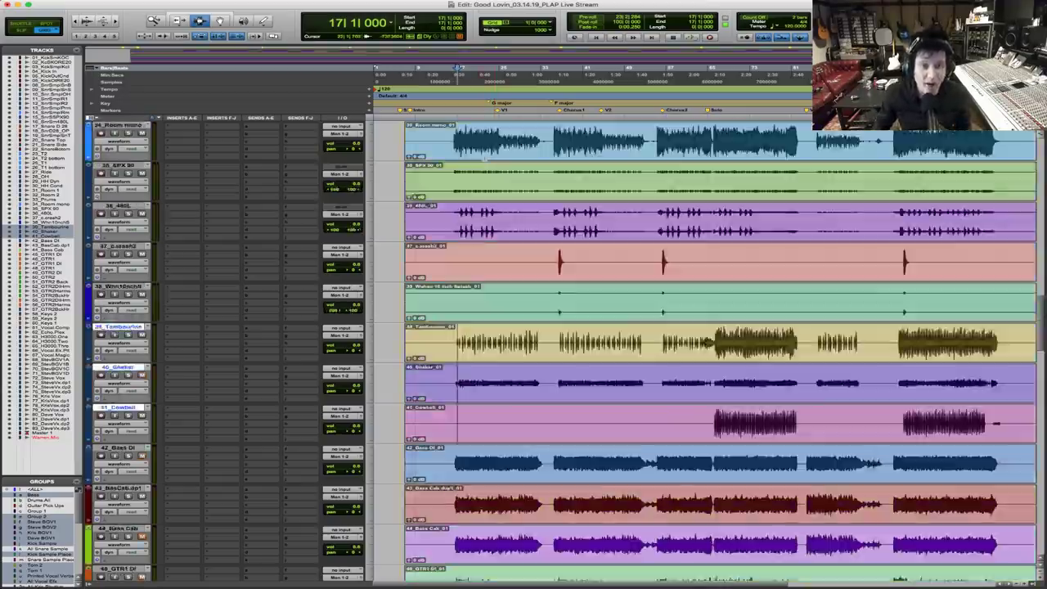
scroll(525, 325, up, 8)
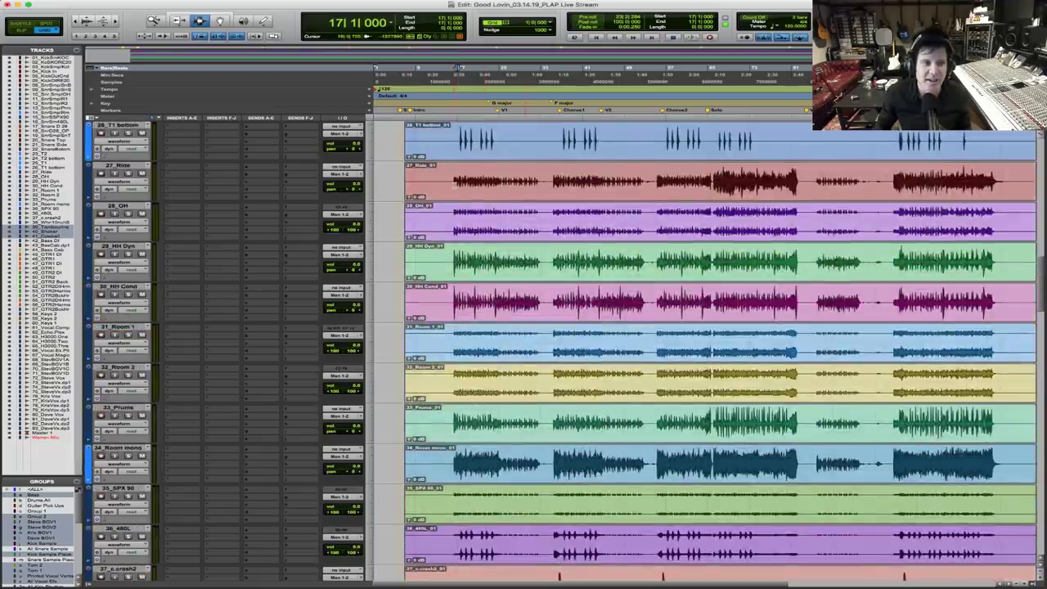
scroll(488, 229, up, 9)
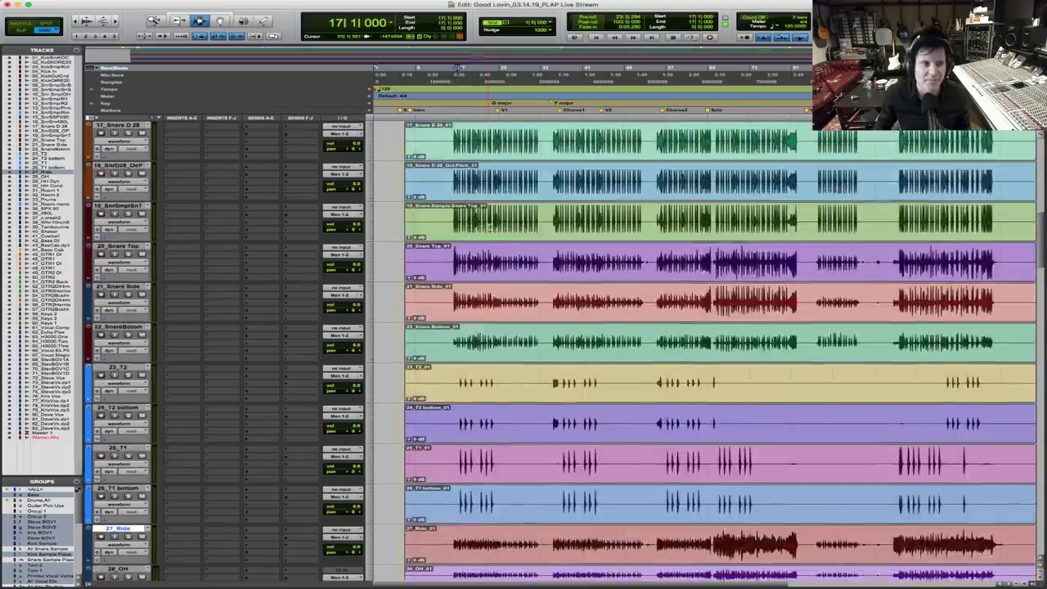
Solo the three live kick tracks: Kick In, Kick Out Cond and Kick Out RE20
scroll(488, 229, up, 16)
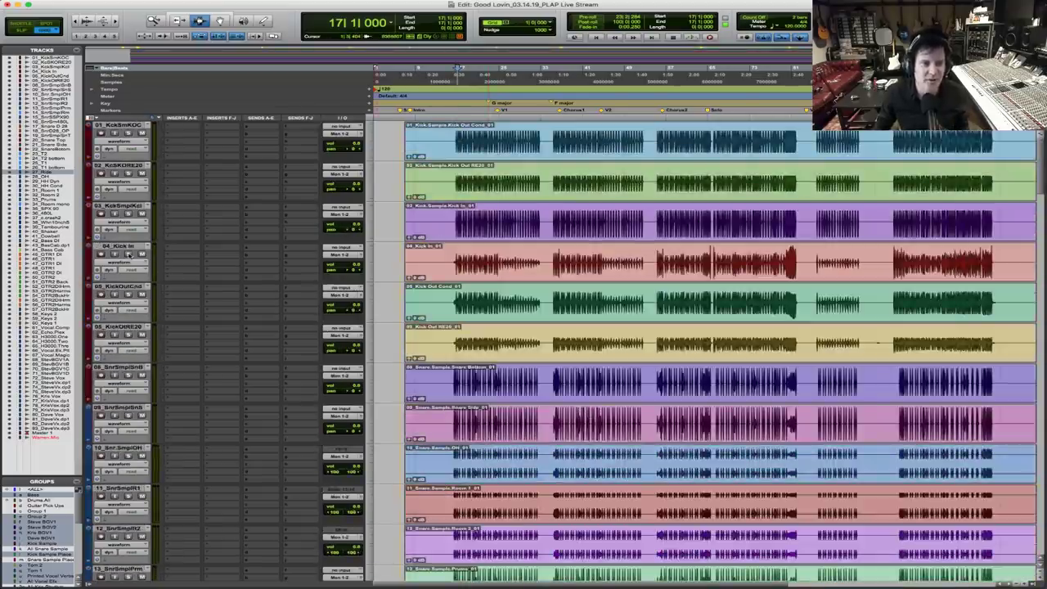
click(128, 255)
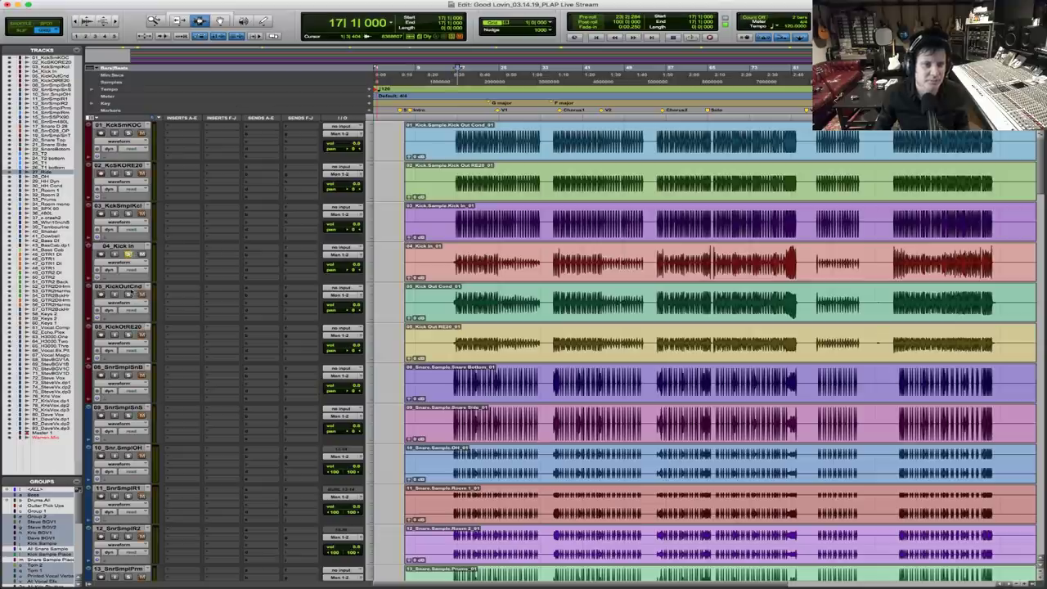
click(128, 295)
click(135, 345)
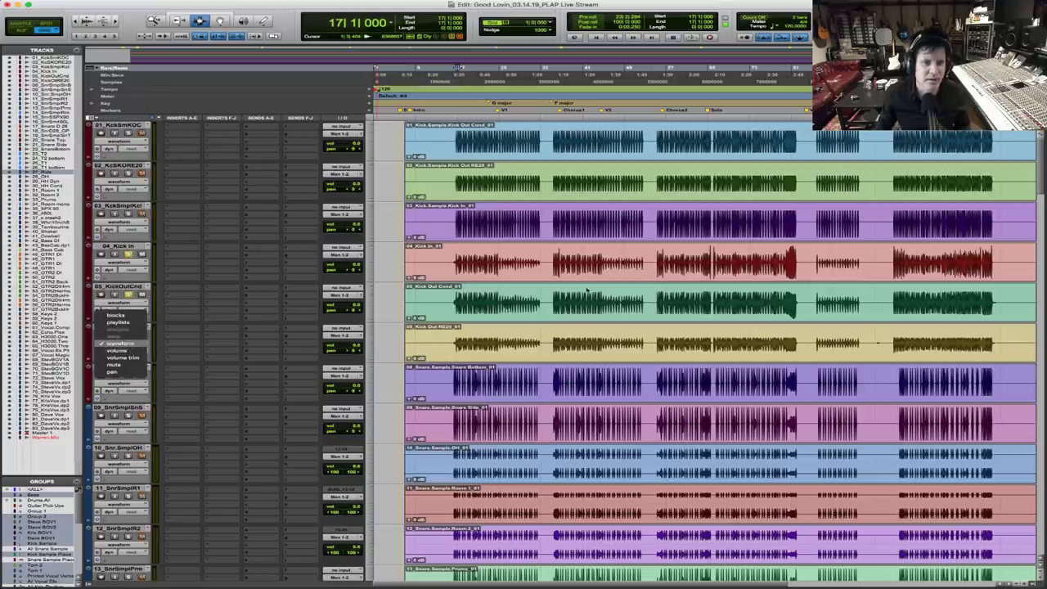
click(119, 344)
click(129, 335)
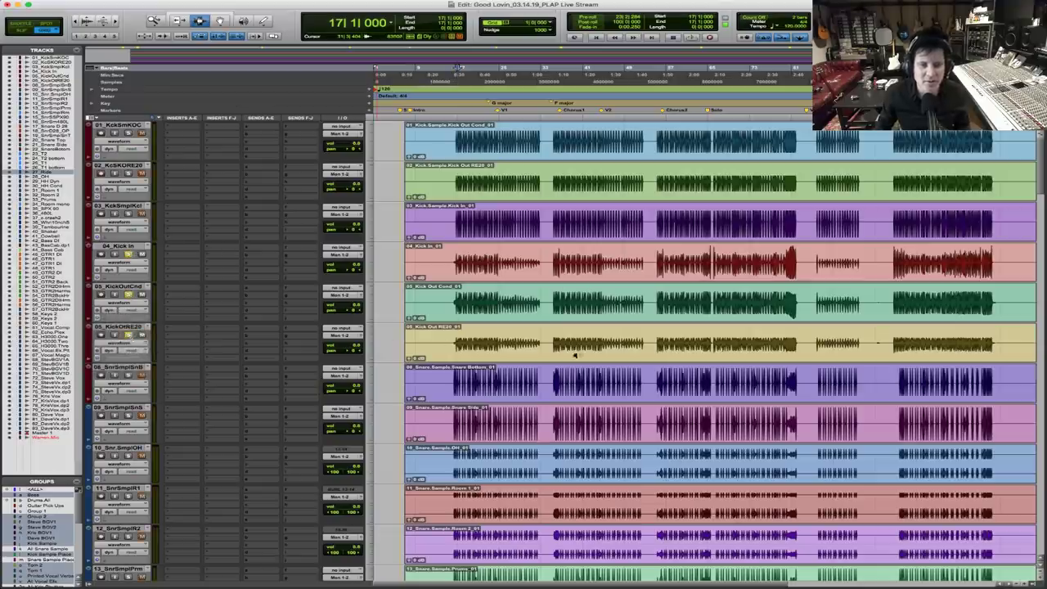
Add the live Snare Top, Snare Side and Snare Bottom tracks to the solo
scroll(573, 378, down, 4)
scroll(573, 379, down, 1)
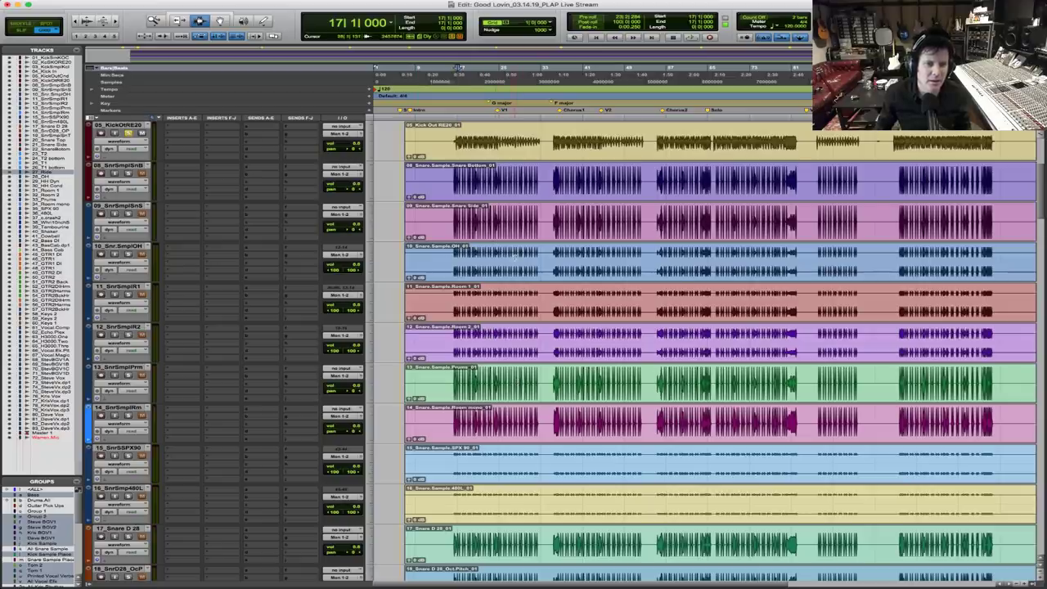
scroll(719, 352, down, 3)
scroll(720, 351, down, 4)
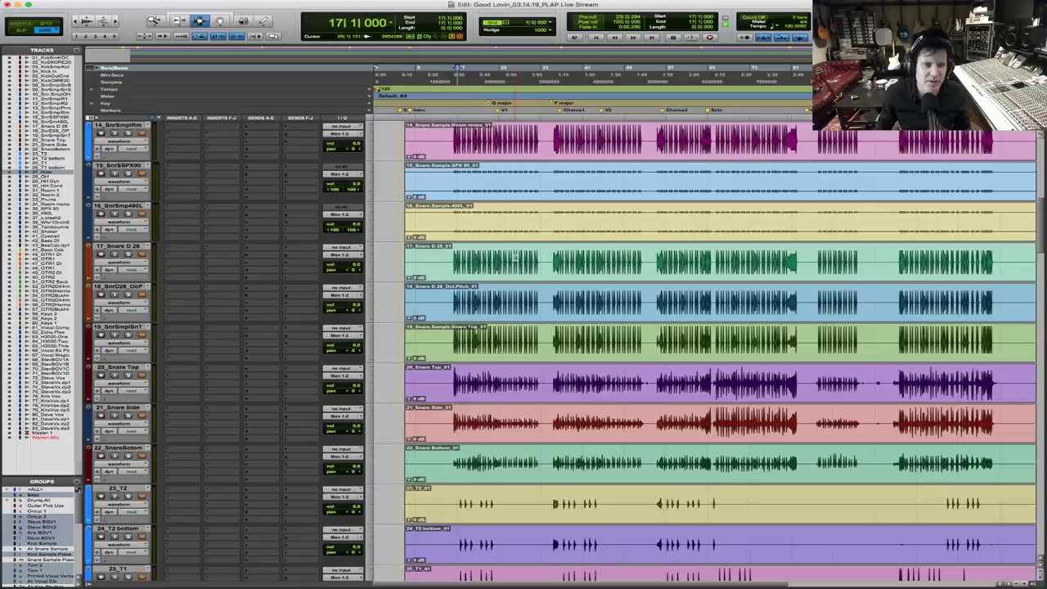
scroll(720, 352, down, 2)
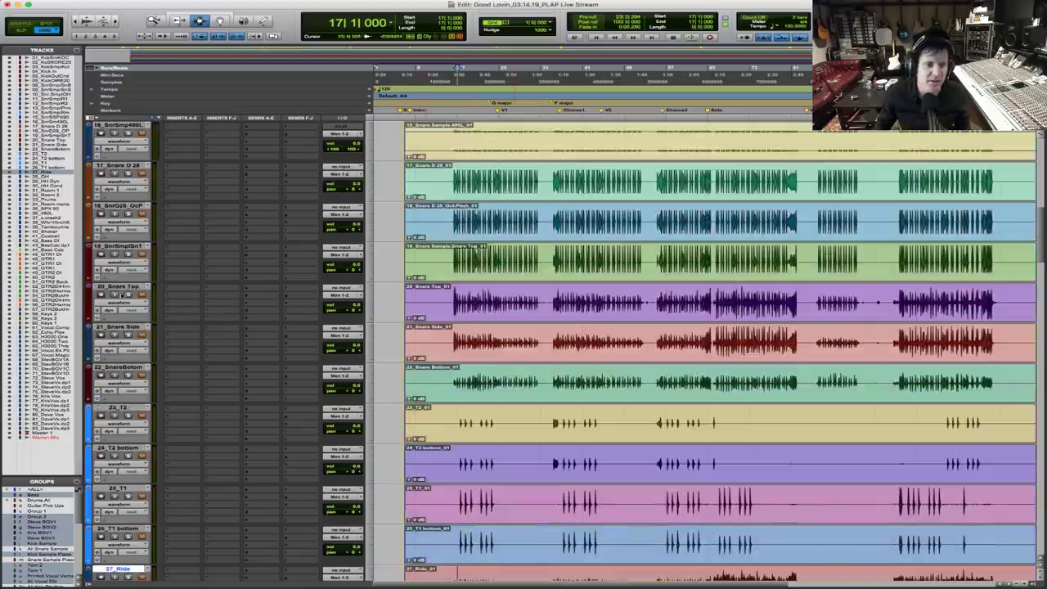
click(128, 293)
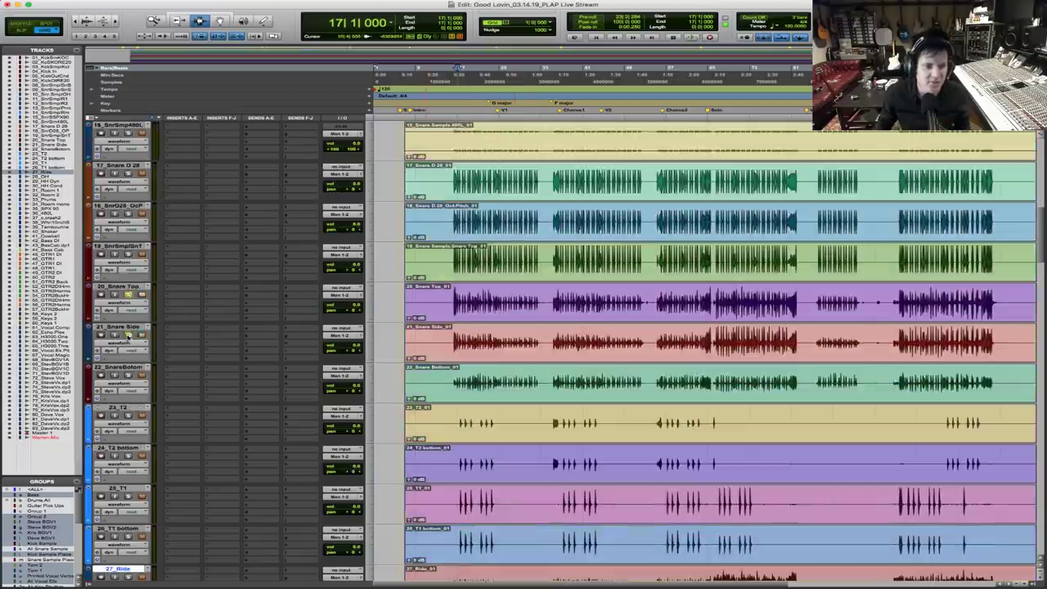
click(129, 375)
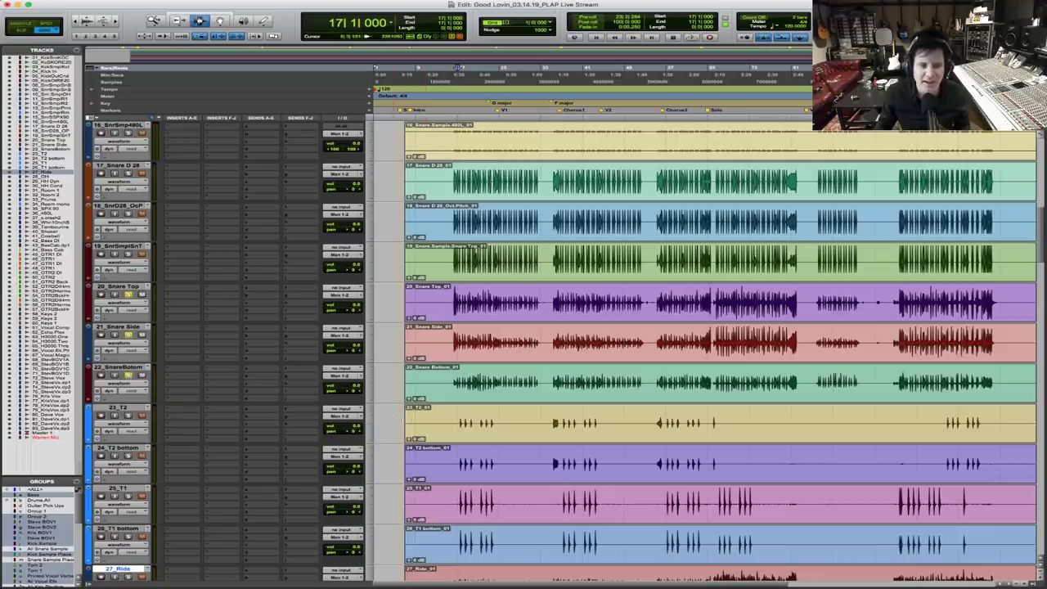
Solo the remaining live drum tracks too, from T2 through the ride, overheads and hi-hats to Room mono
scroll(401, 421, down, 3)
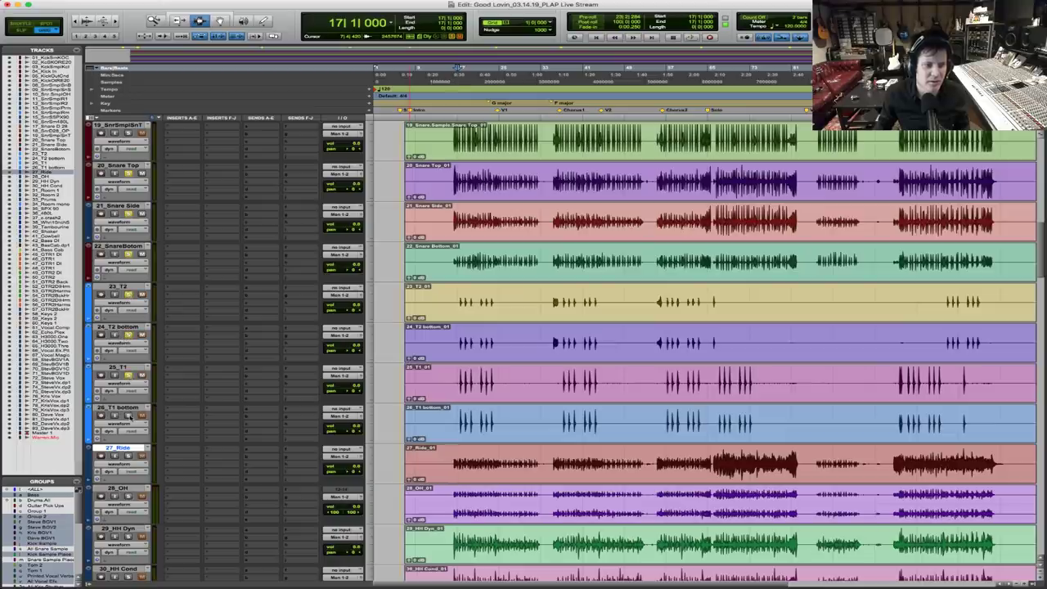
scroll(237, 429, down, 3)
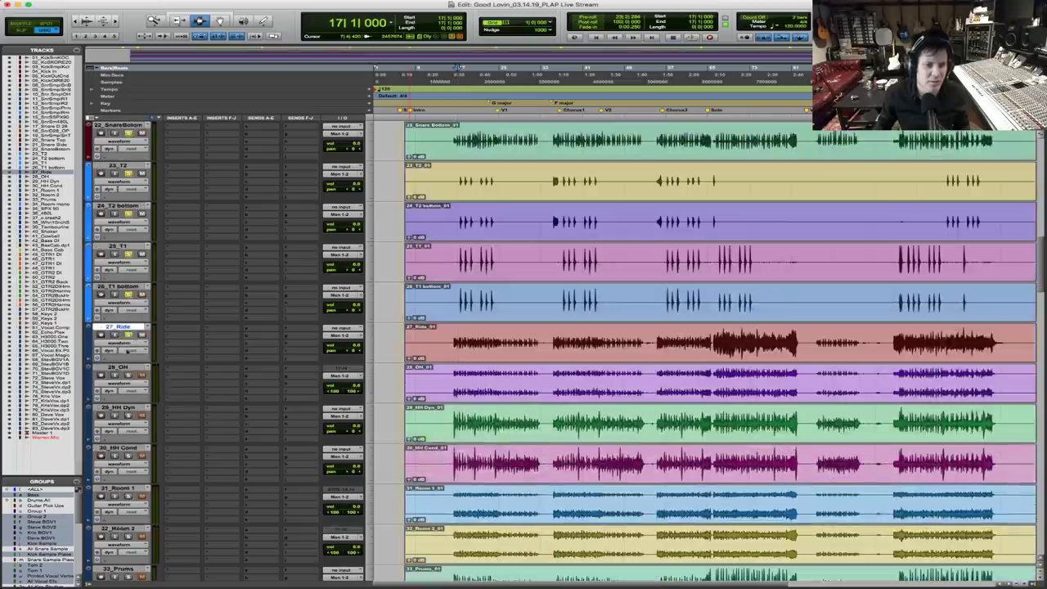
scroll(207, 330, down, 3)
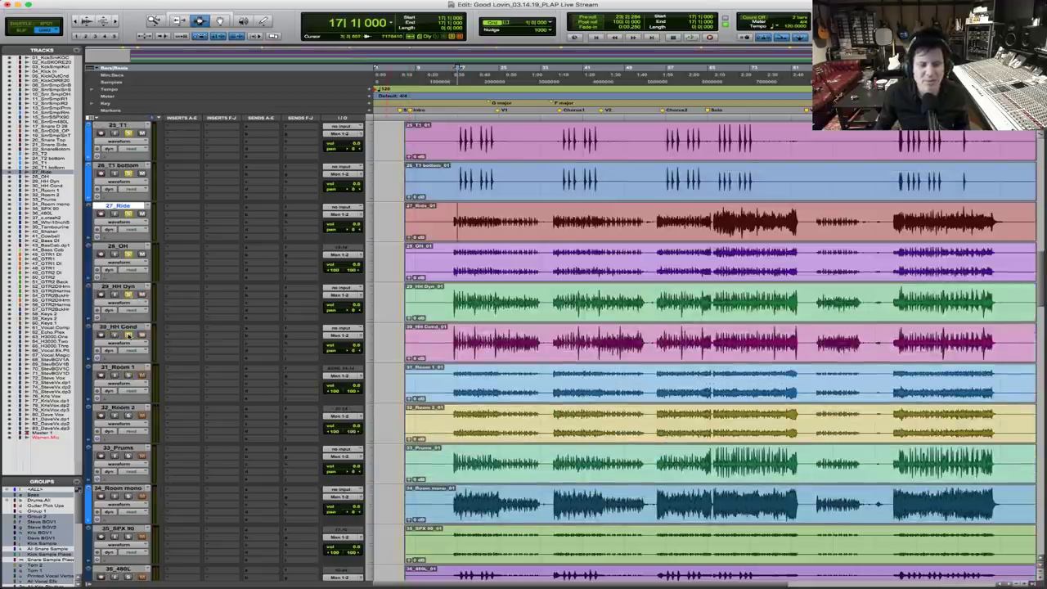
scroll(281, 360, down, 2)
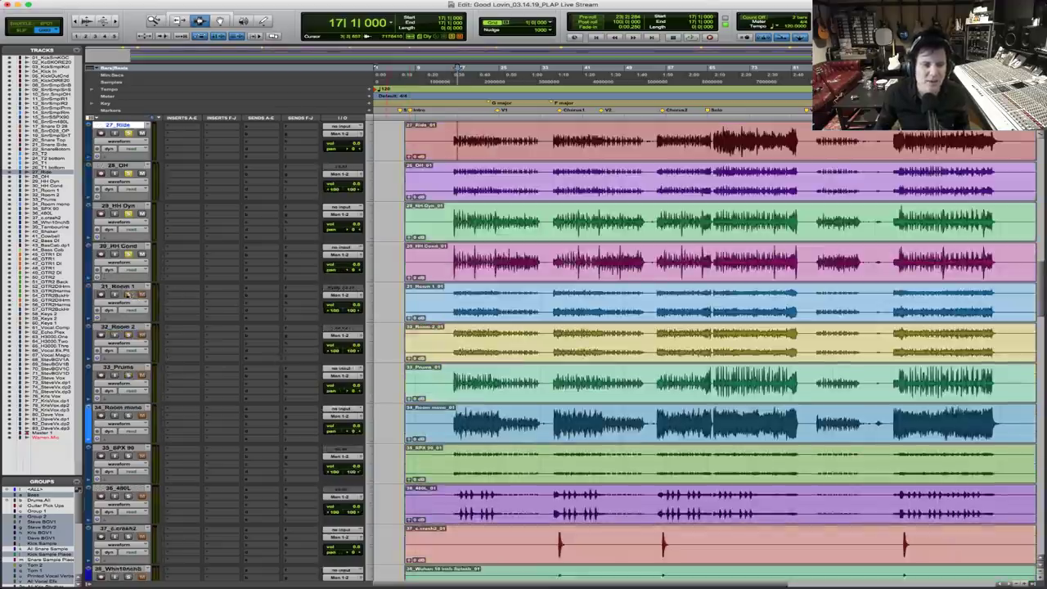
click(127, 334)
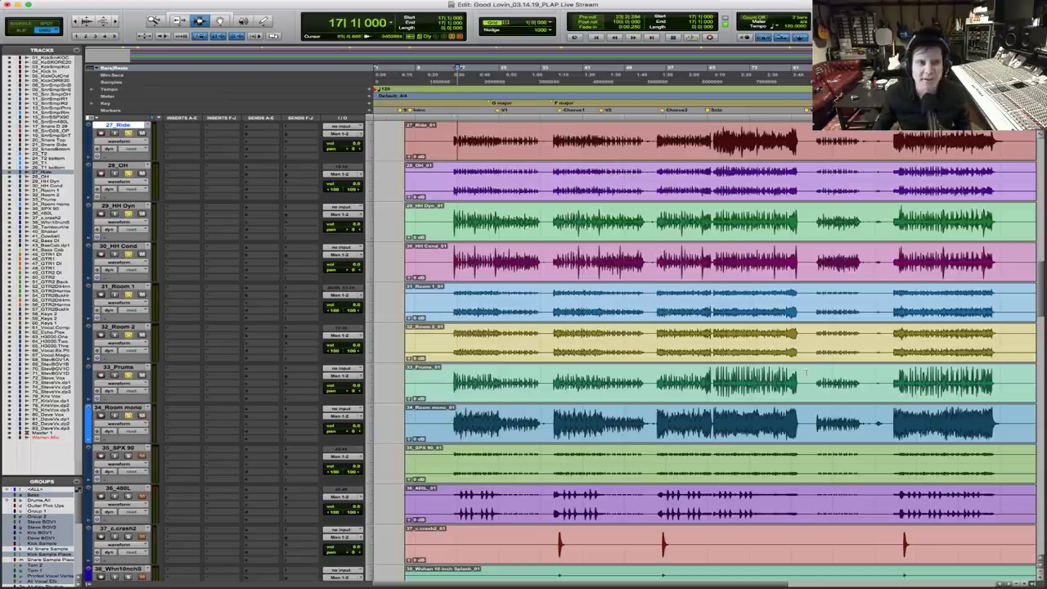
Pan the HH Dyn and HH Cond tracks almost fully to the right
scroll(806, 373, up, 4)
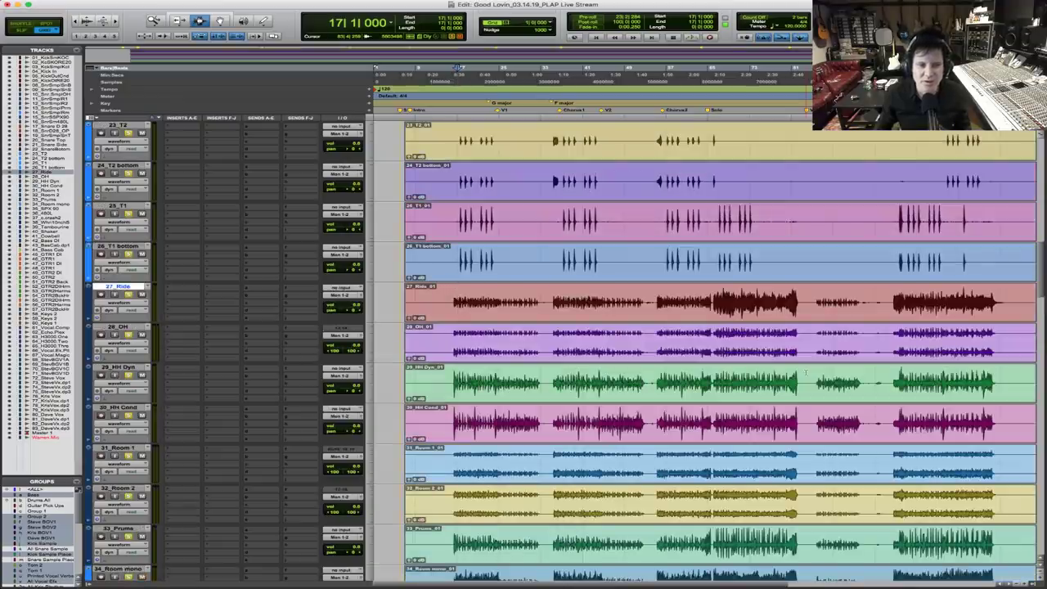
scroll(806, 373, down, 2)
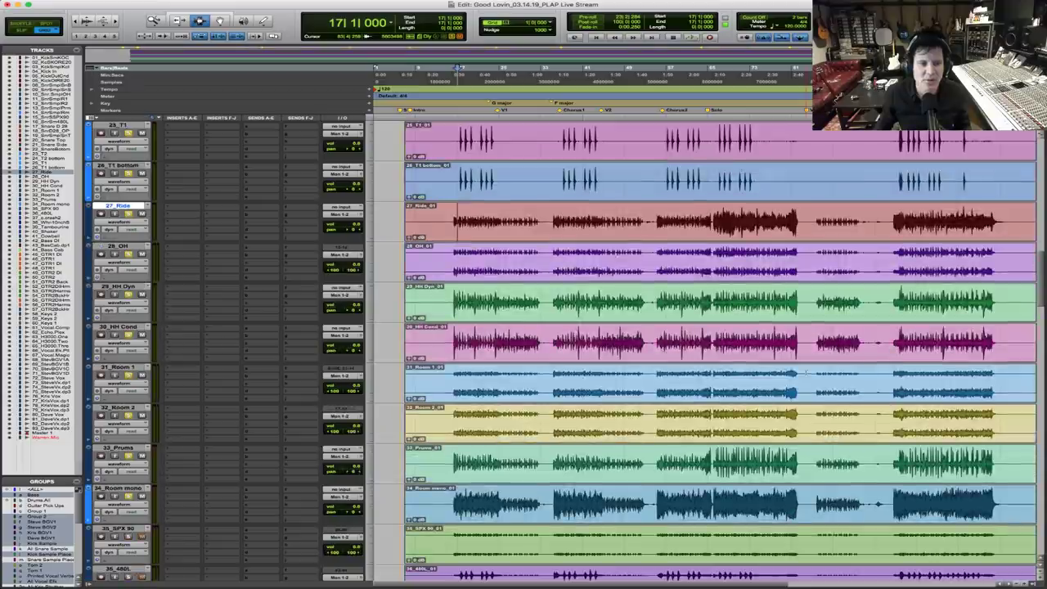
drag(351, 309, 361, 309)
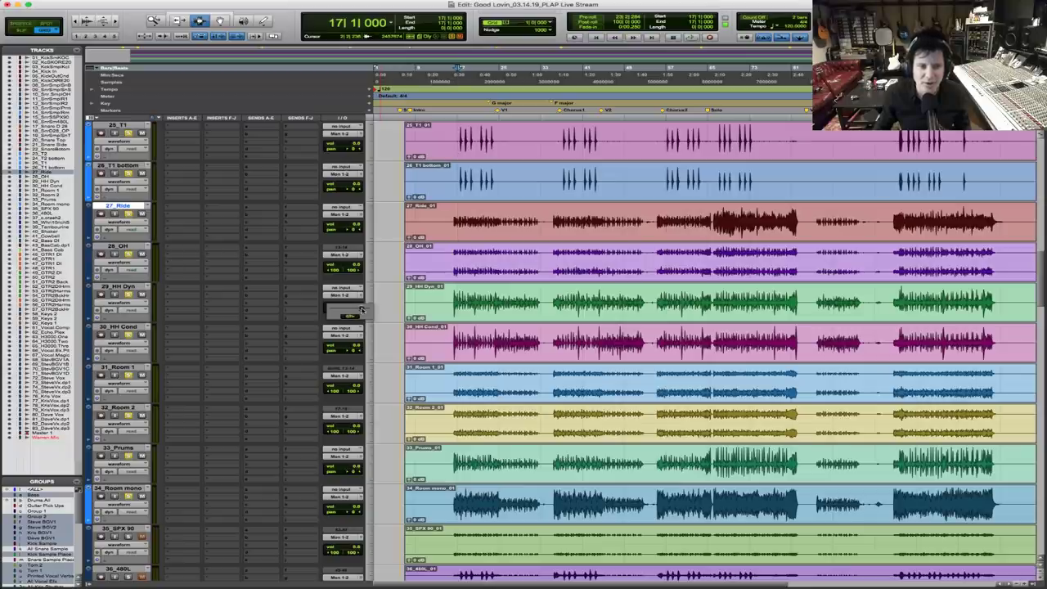
drag(360, 309, 361, 310)
drag(352, 354, 358, 351)
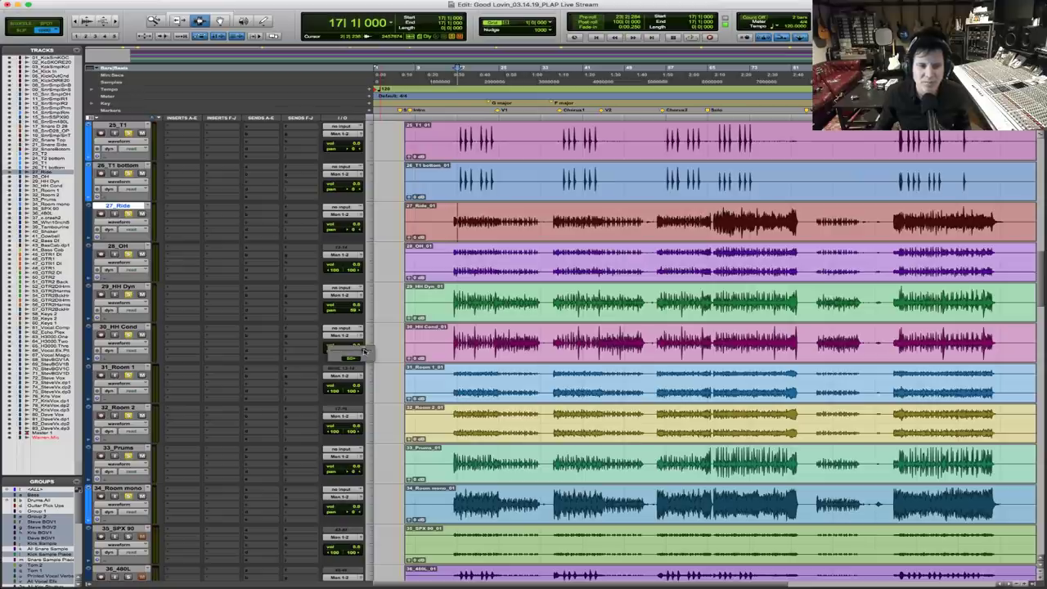
drag(362, 352, 363, 352)
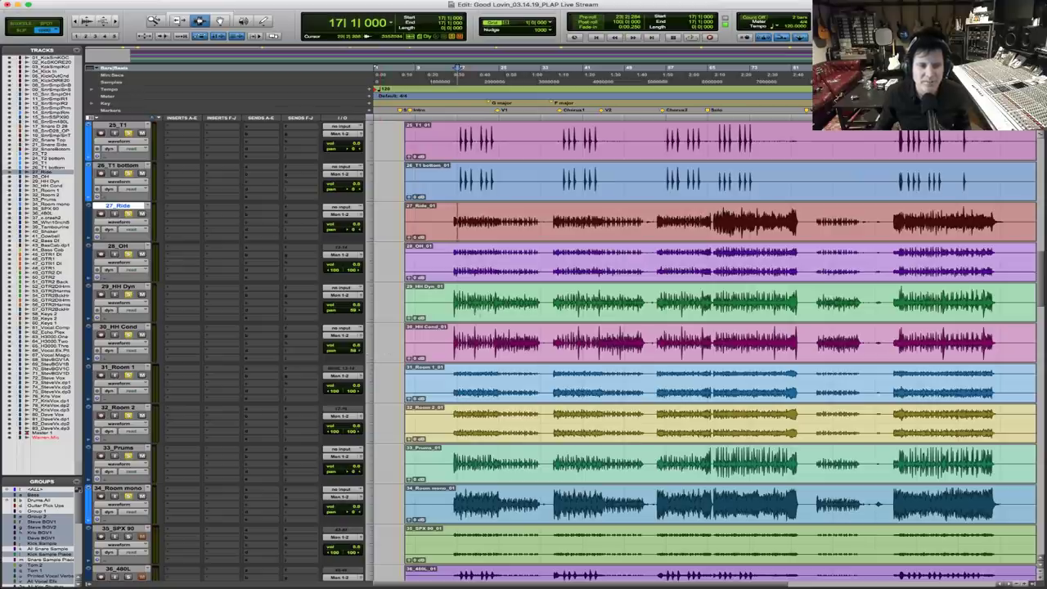
Place the cursor at bar 18 across the four tom tracks and pan T2 and T2 bottom to 32 right
click(452, 298)
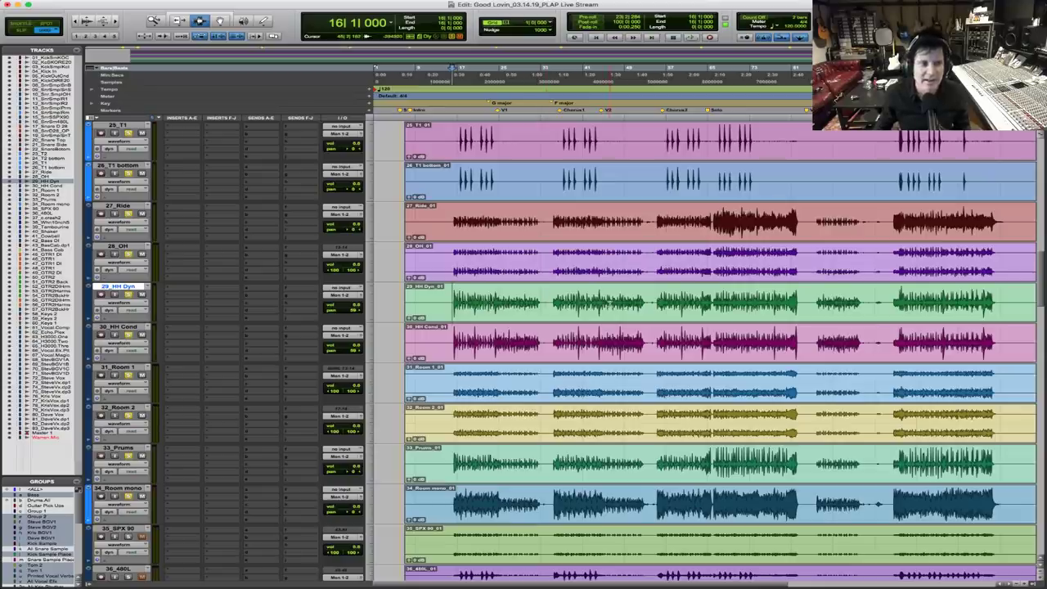
scroll(611, 303, up, 4)
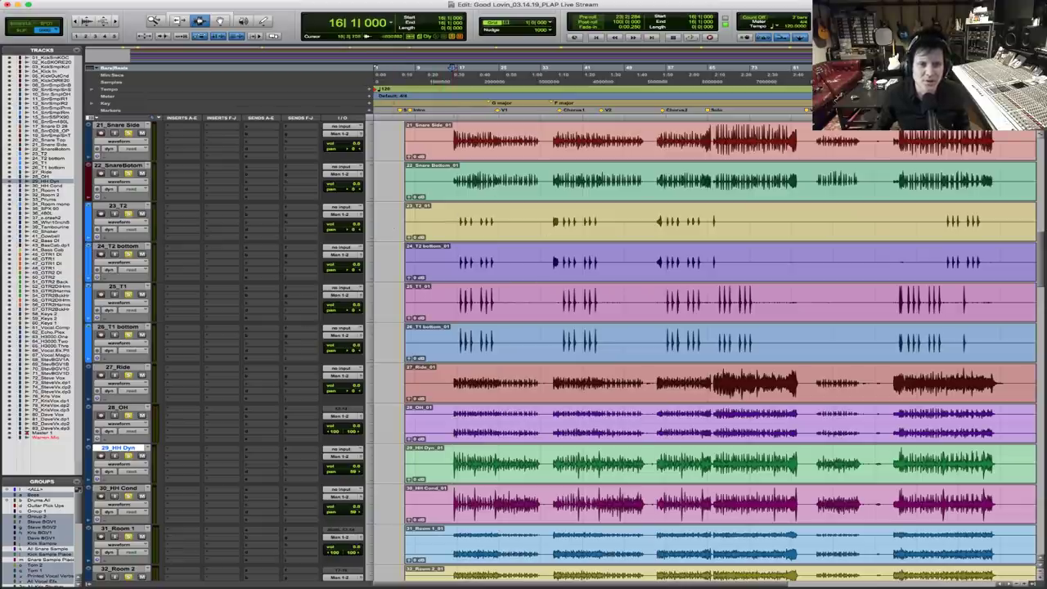
drag(461, 221, 463, 343)
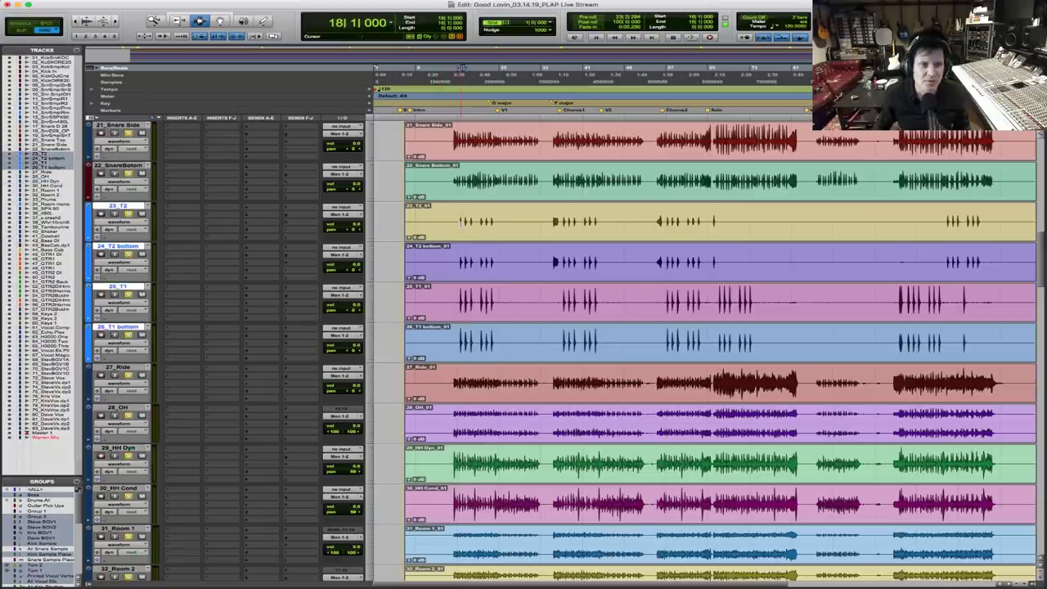
click(349, 231)
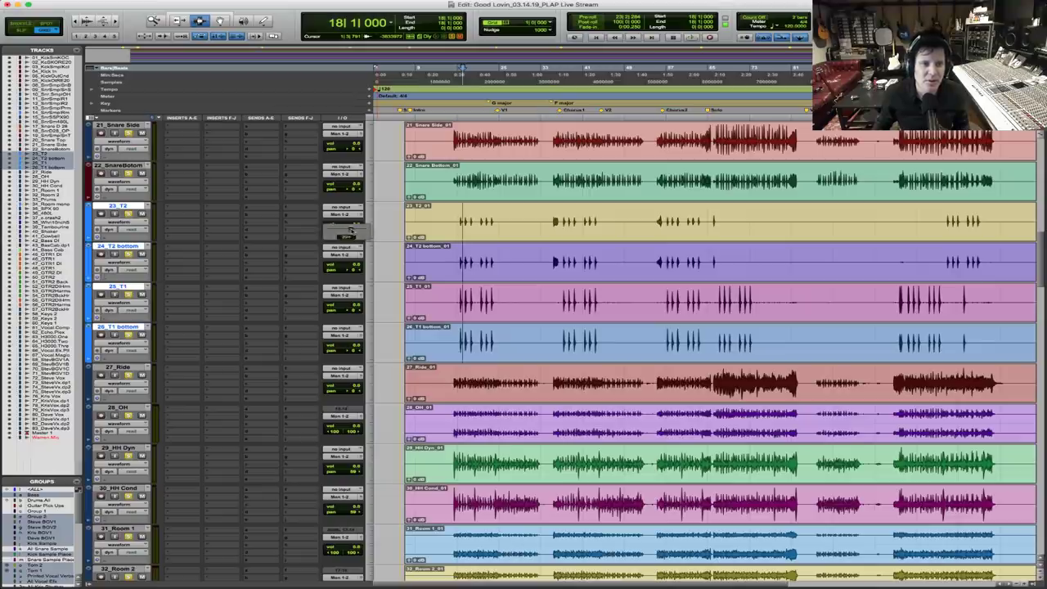
drag(352, 231, 346, 267)
drag(348, 272, 351, 272)
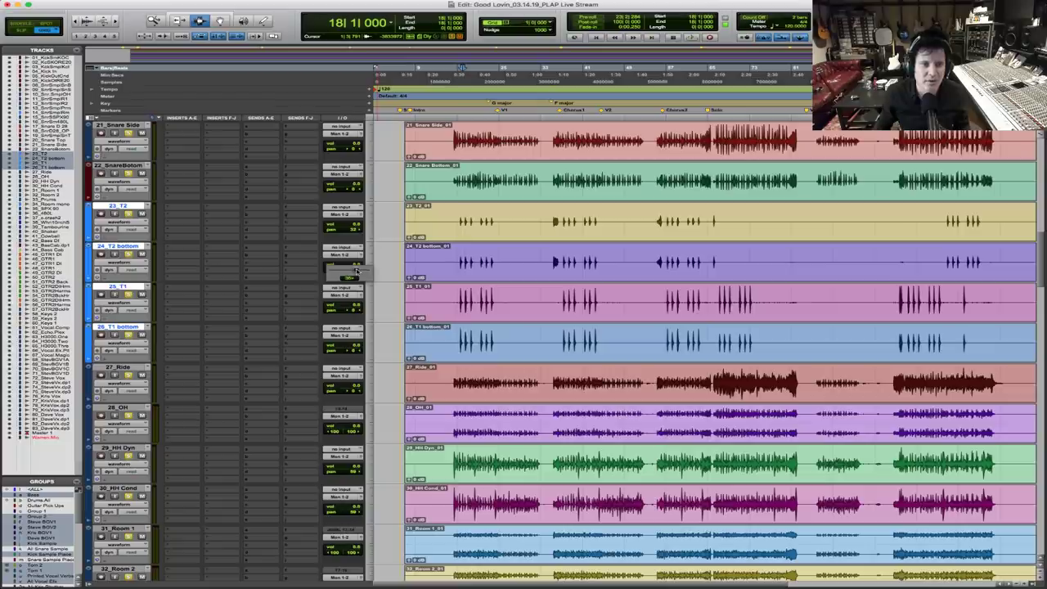
drag(355, 272, 354, 272)
Pan the T1 and T1 bottom tracks to about 68 left
drag(355, 313, 340, 313)
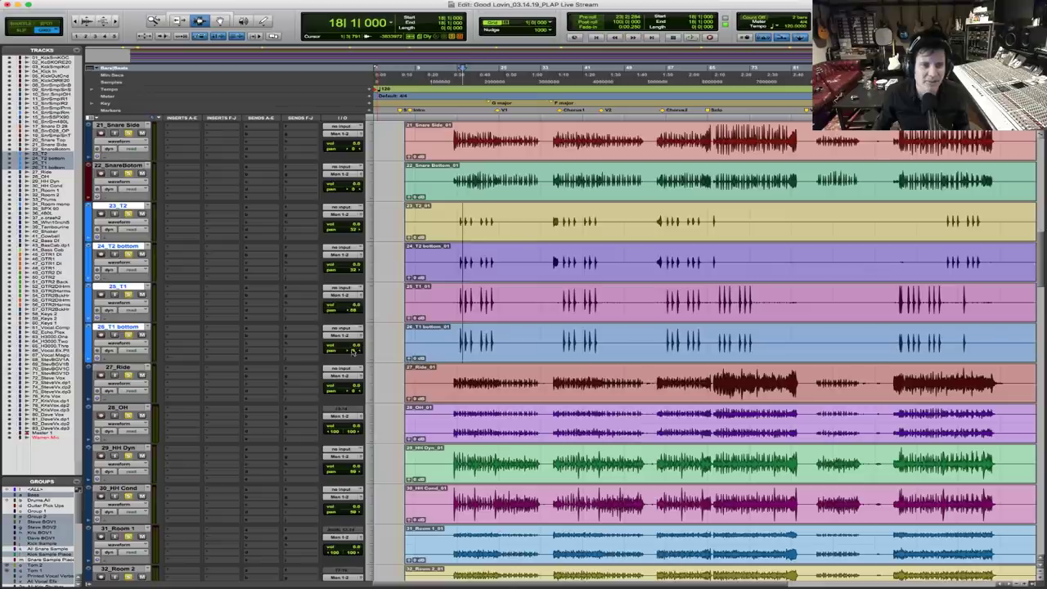
drag(350, 352, 343, 350)
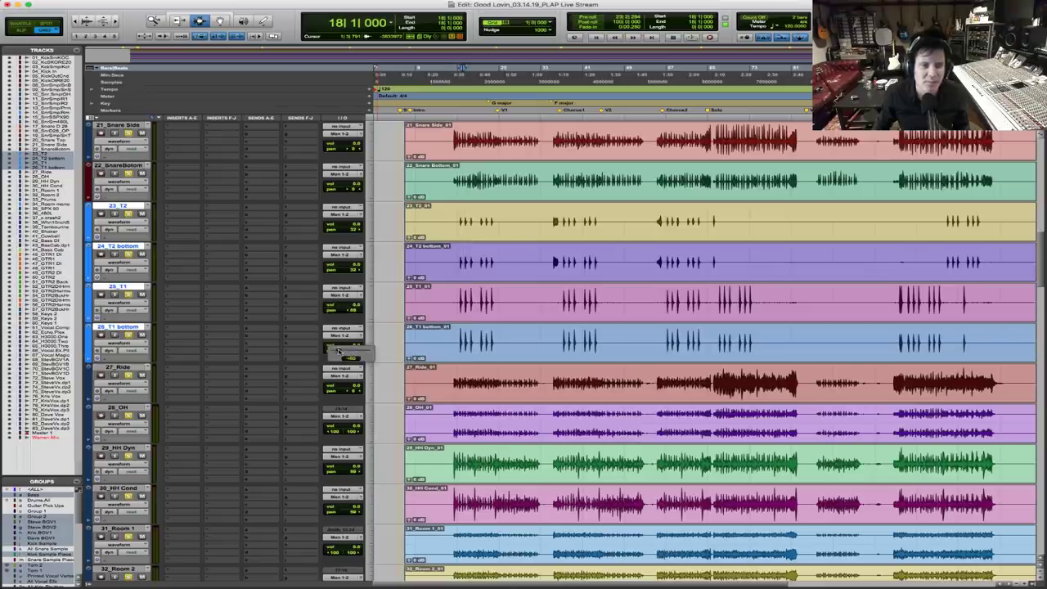
drag(337, 350, 339, 350)
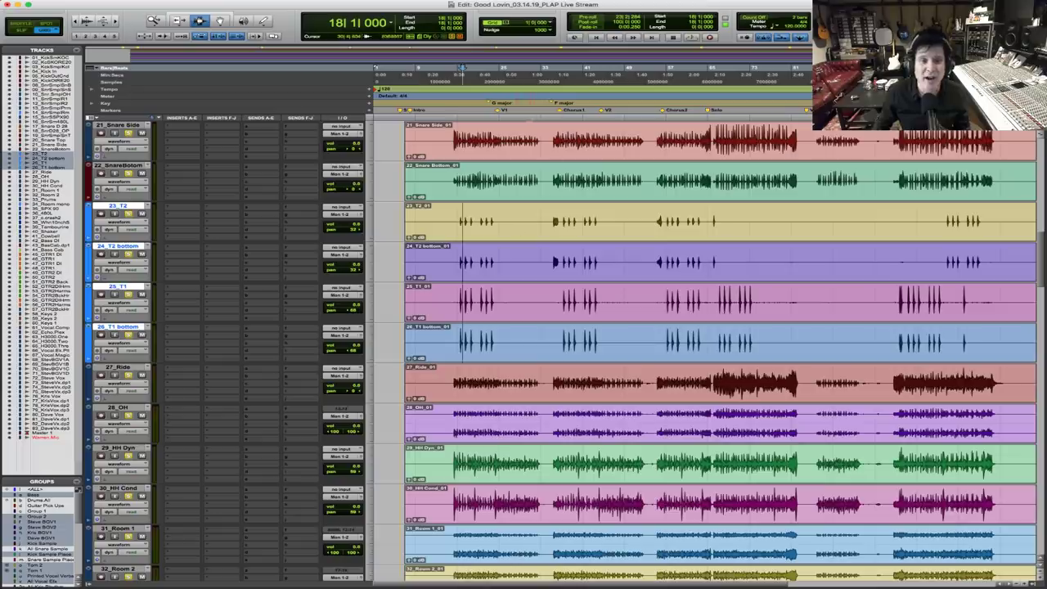
Select the six kick tracks at the start of the session and play the soloed drums from bar 15
scroll(473, 278, up, 3)
scroll(486, 243, up, 15)
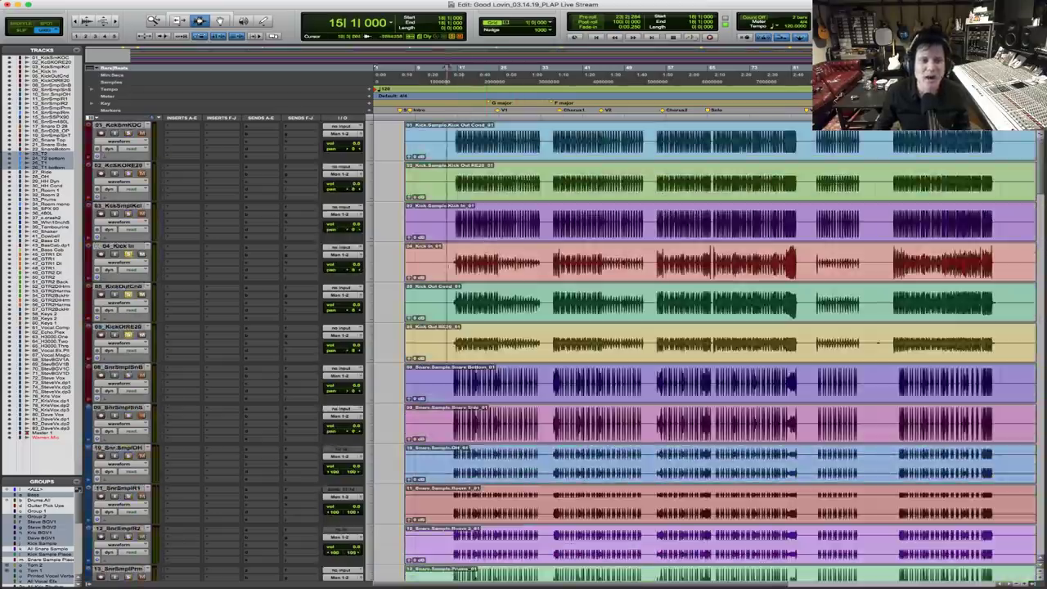
drag(37, 55, 36, 81)
key(space)
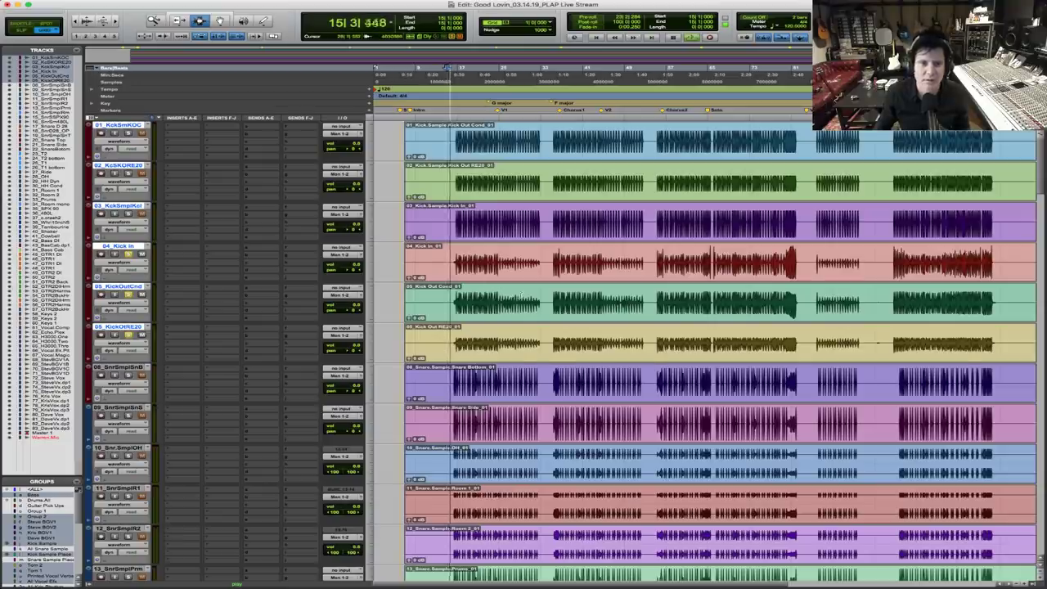
Listen to the soloed live drums and examine the levels on the kick, snare, tom, cymbal and room tracks
scroll(520, 296, down, 3)
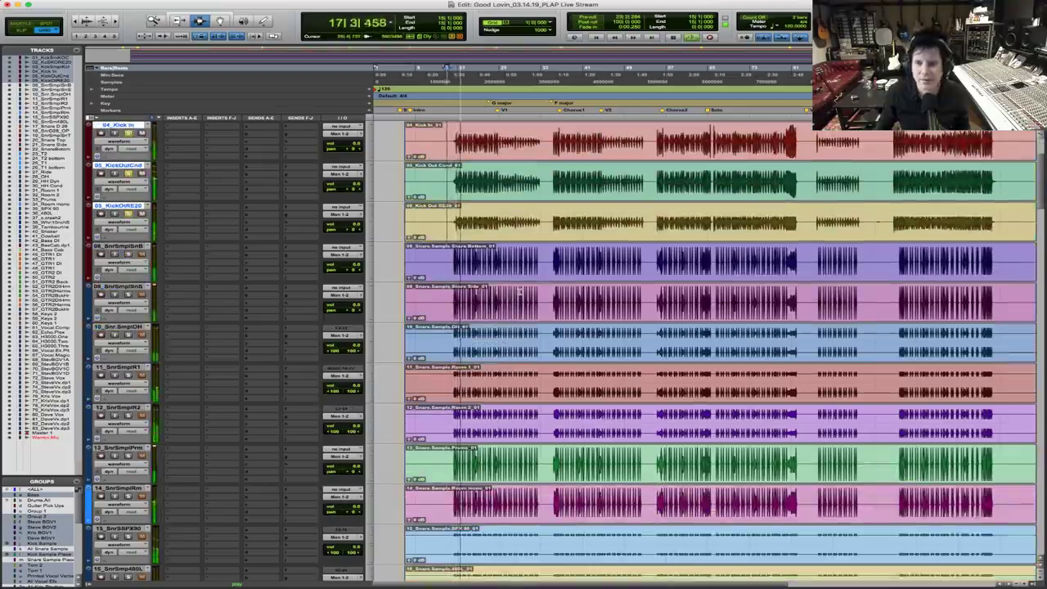
scroll(520, 292, down, 6)
scroll(518, 291, down, 3)
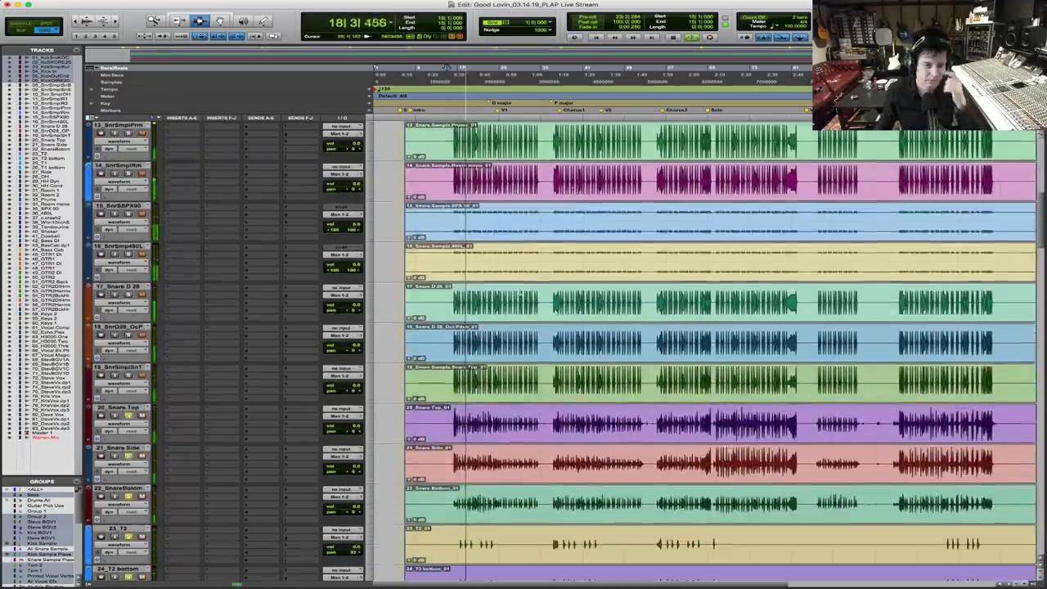
scroll(531, 298, down, 3)
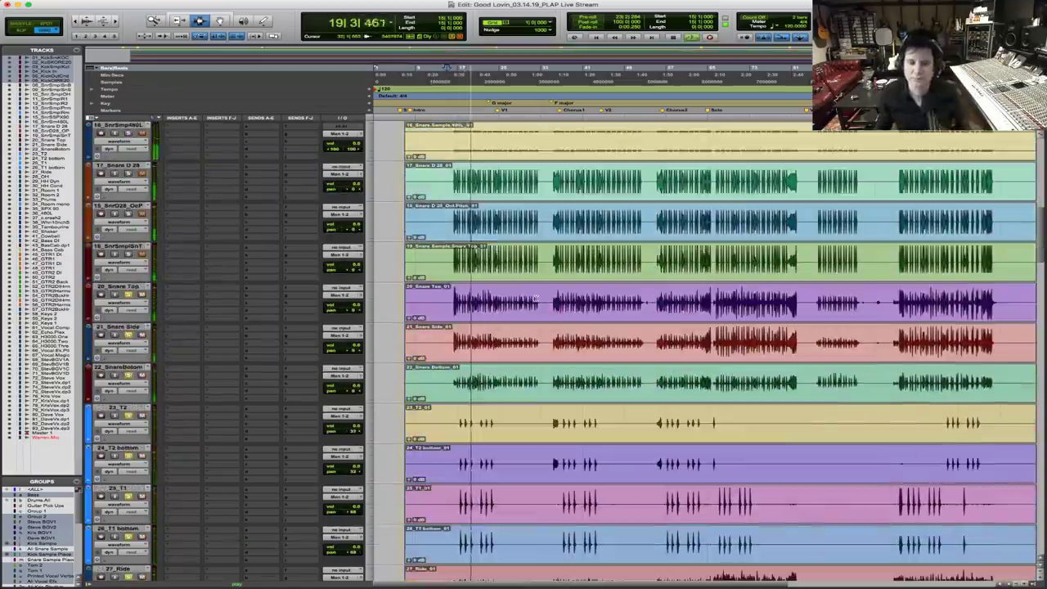
scroll(536, 300, down, 6)
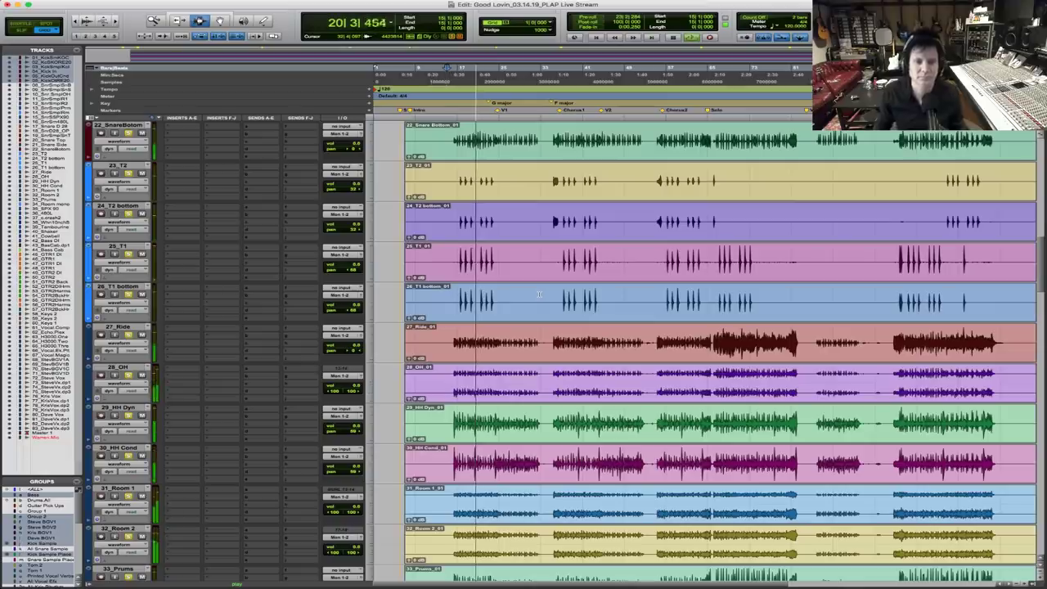
scroll(555, 329, up, 13)
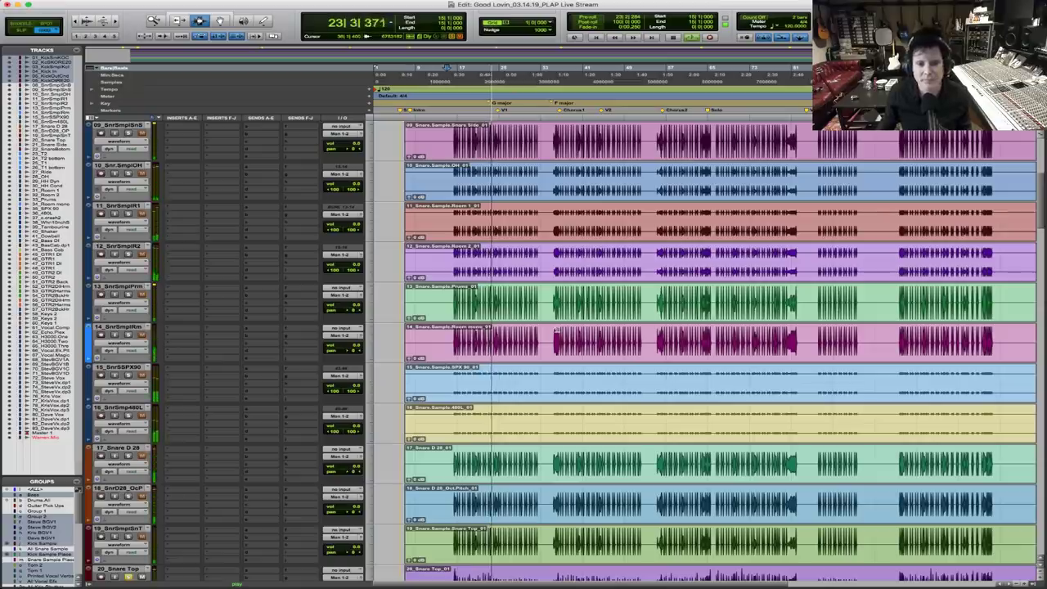
scroll(555, 330, down, 3)
scroll(555, 330, up, 6)
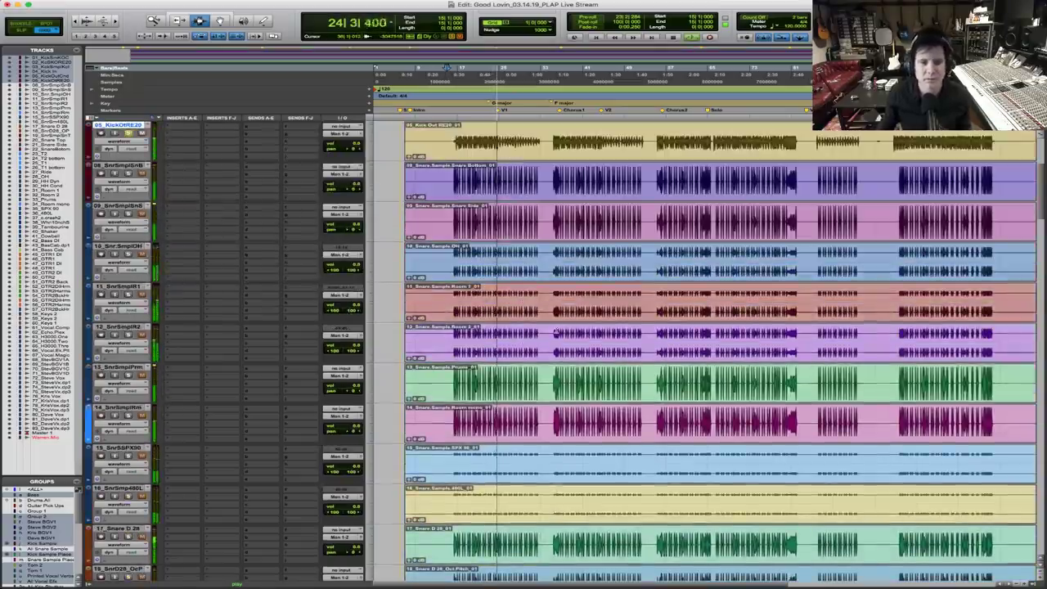
Examine the kick and snare waveforms during drum playback and stop at the live snare tracks
scroll(555, 330, up, 5)
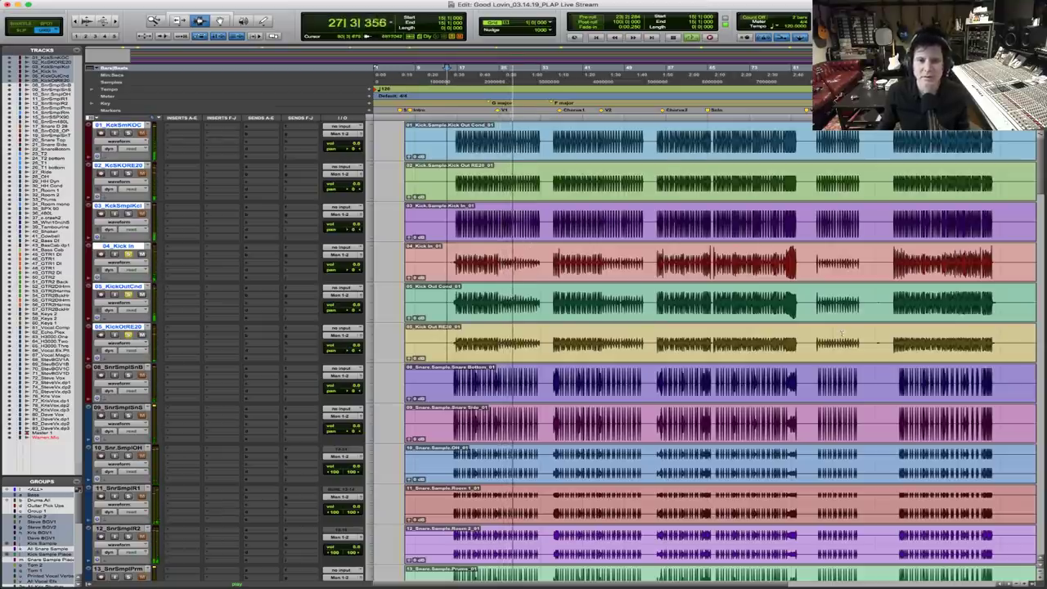
key(super+bracketright)
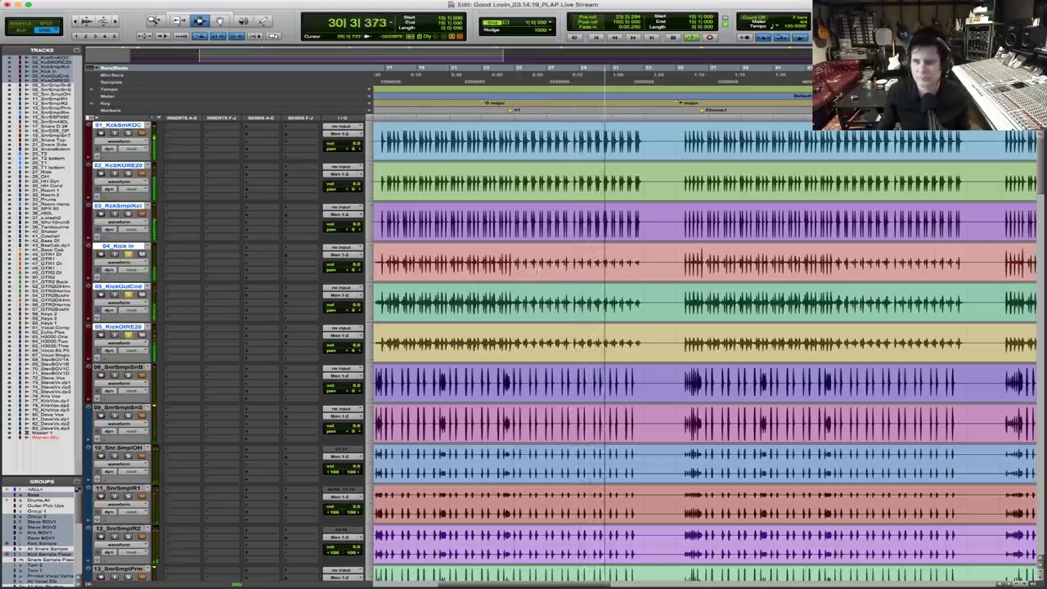
scroll(537, 271, down, 4)
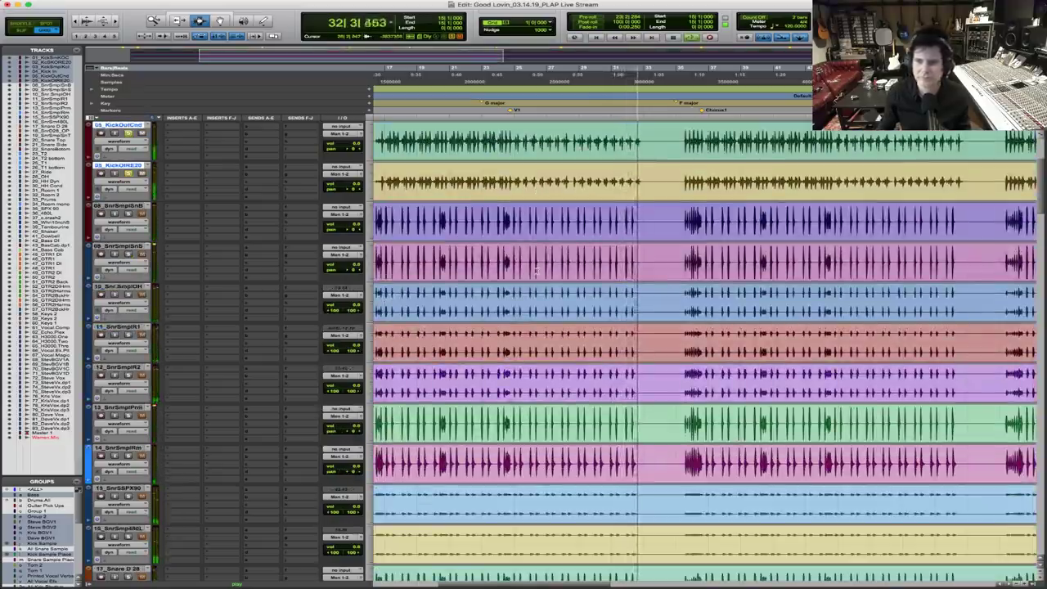
key(space)
scroll(537, 271, down, 1)
scroll(562, 302, down, 9)
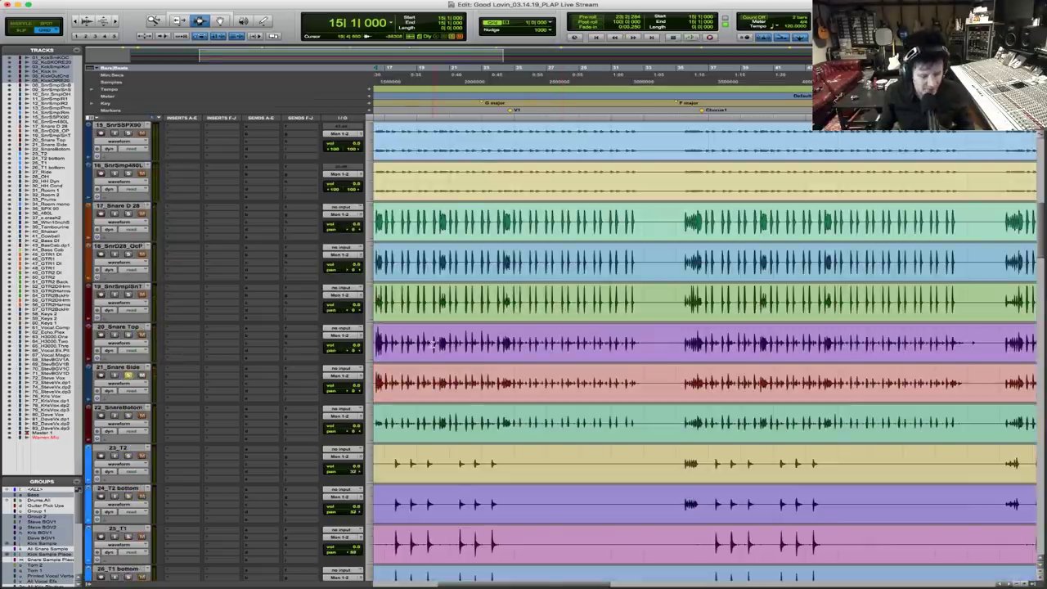
Place the cursor at bar 16 on the soloed Snare Side track and play it
key(super+bracketleft)
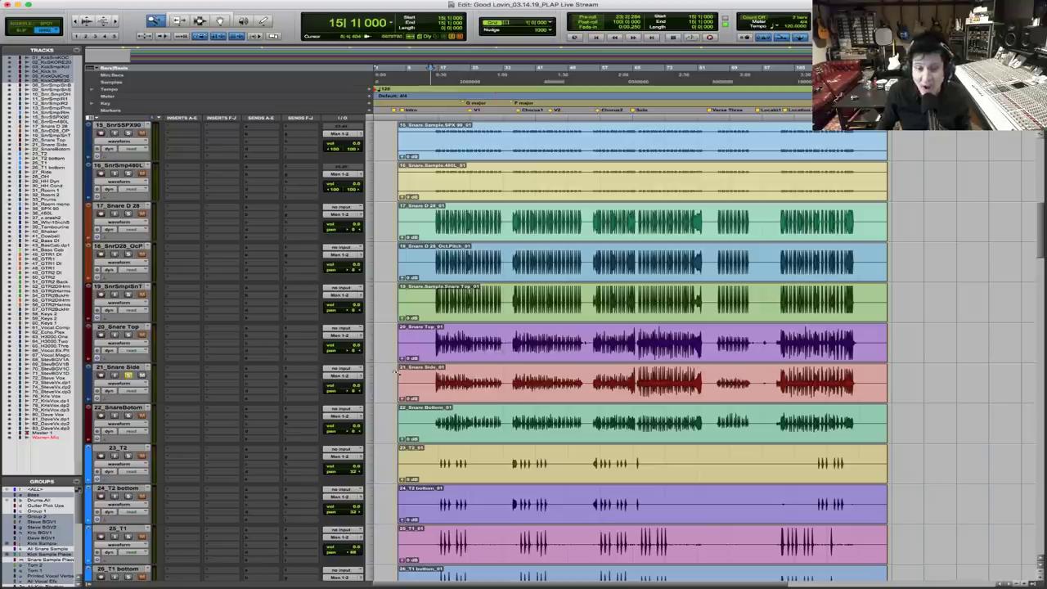
click(403, 379)
click(531, 366)
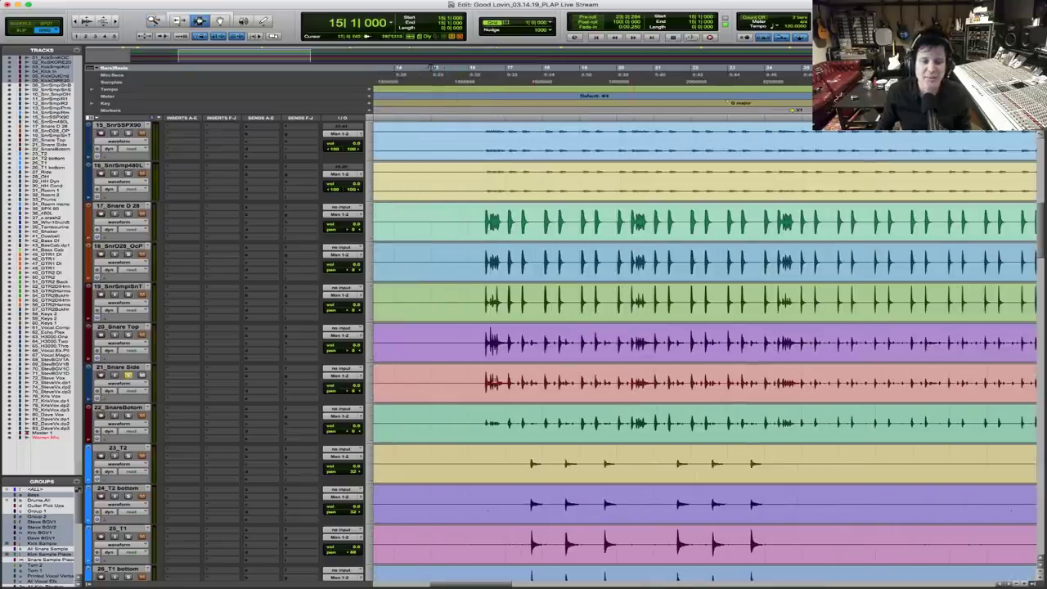
drag(483, 343, 485, 384)
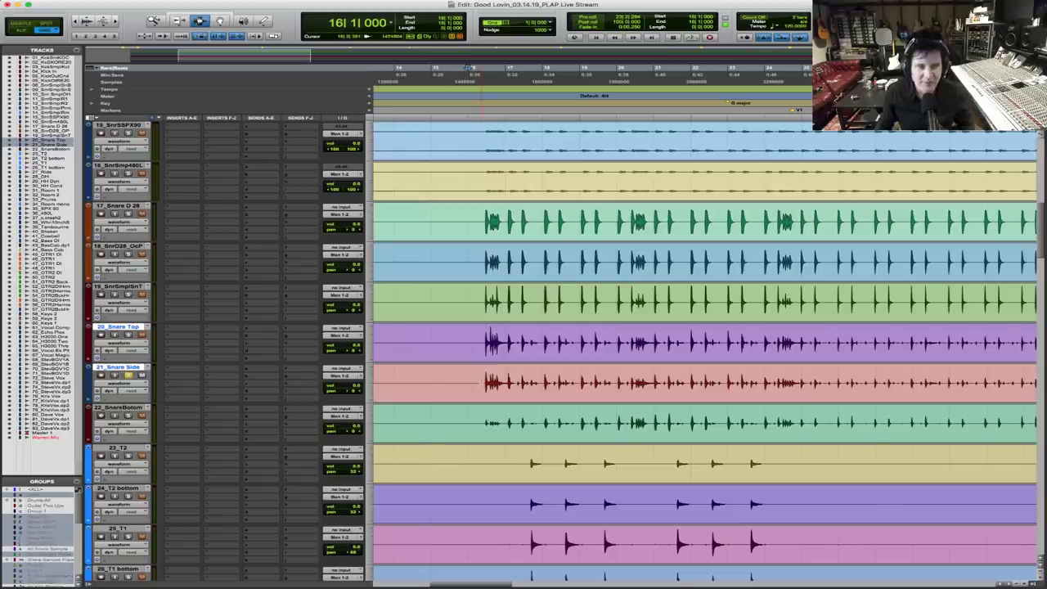
click(478, 380)
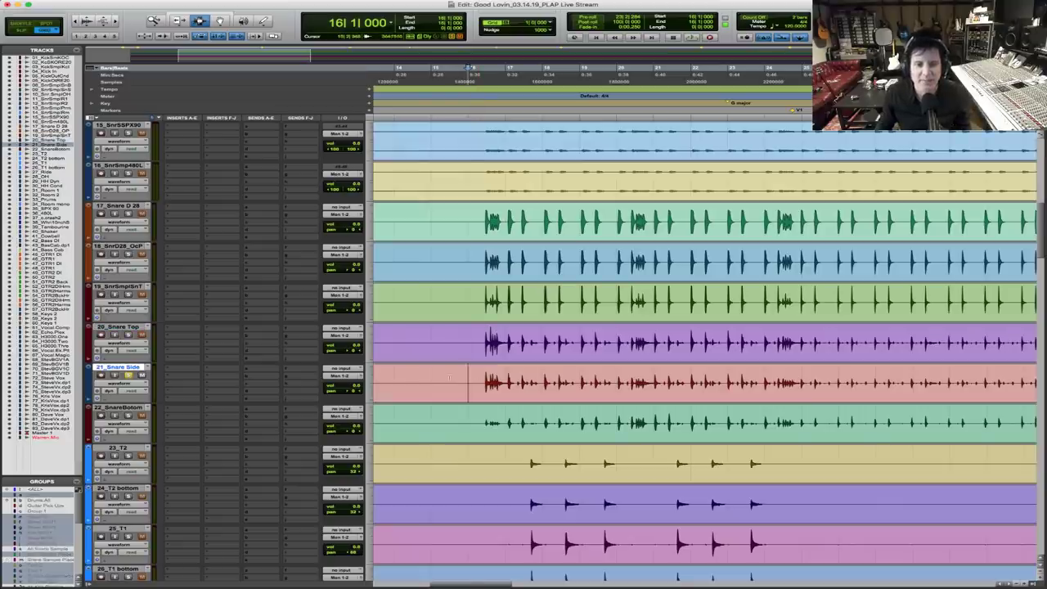
key(space)
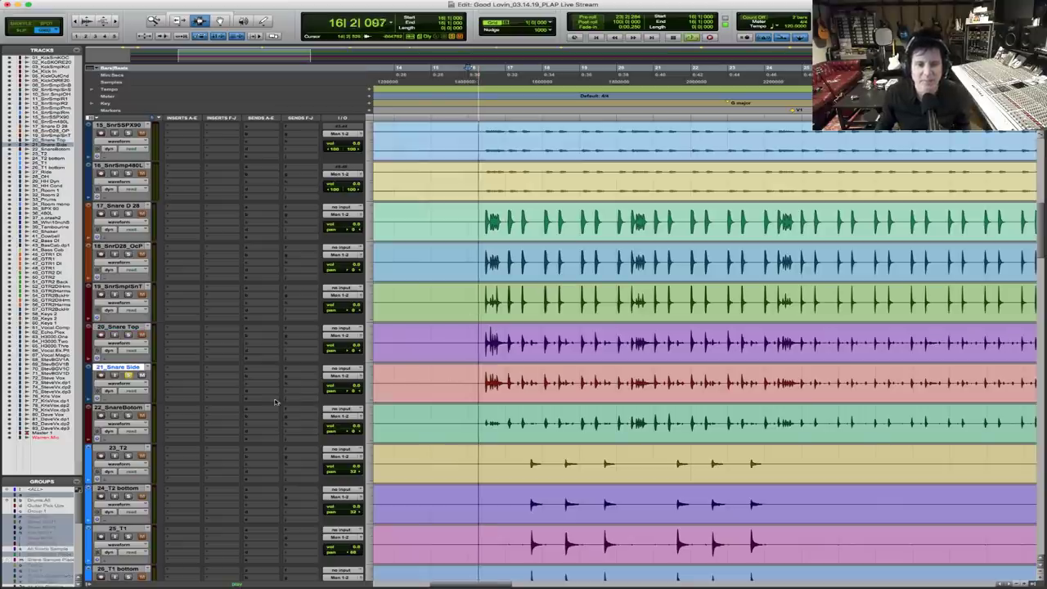
Raise the Snare Side track's volume to +9.0 dB during playback and stop
click(352, 390)
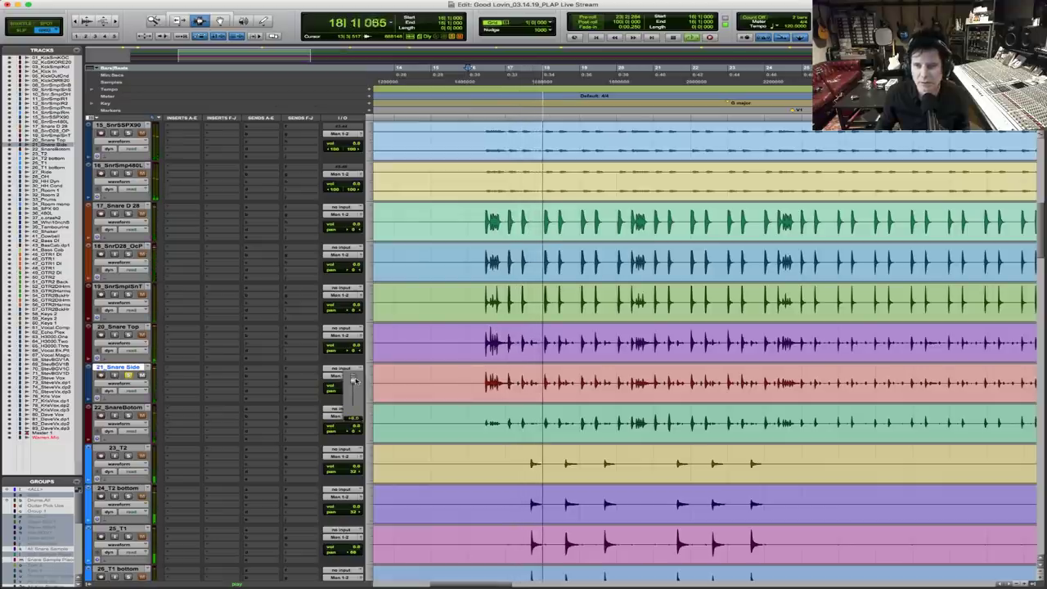
drag(355, 380, 354, 376)
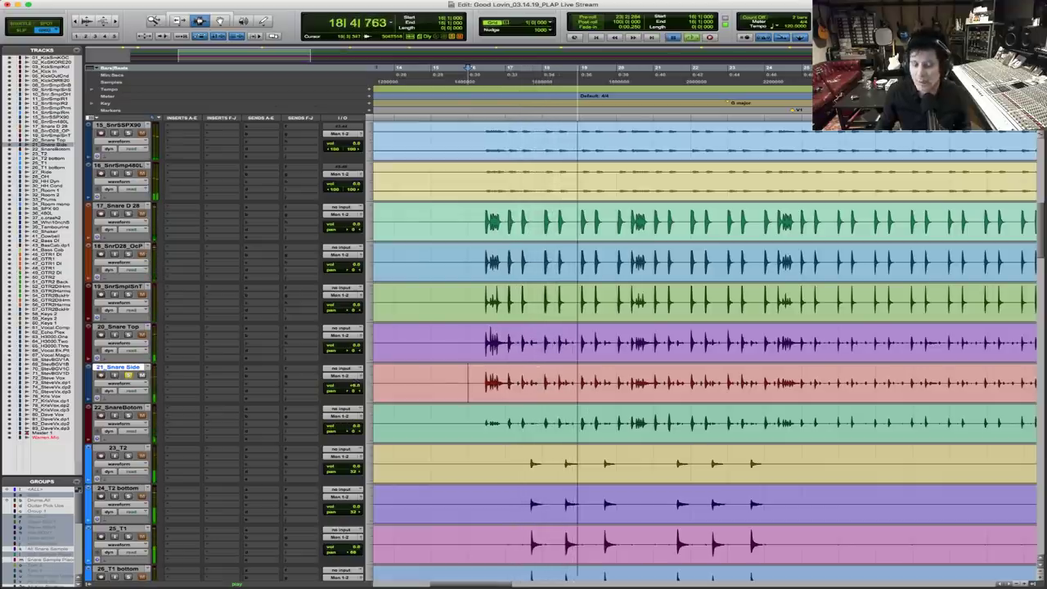
key(space)
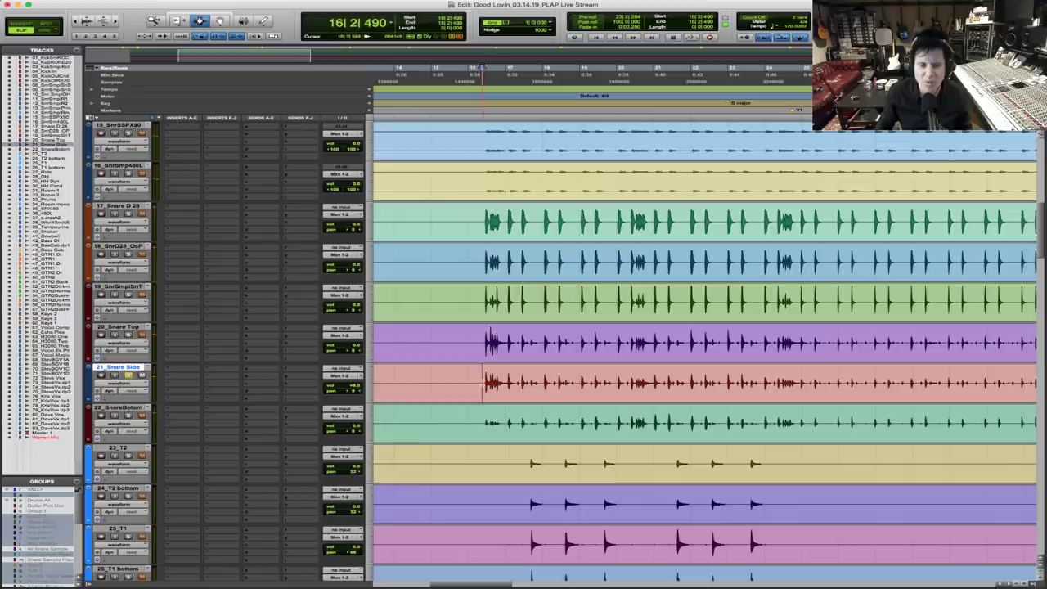
Listen to the soloed Snare Side from 16|2|814, just before its first hit, and stop playback
click(573, 371)
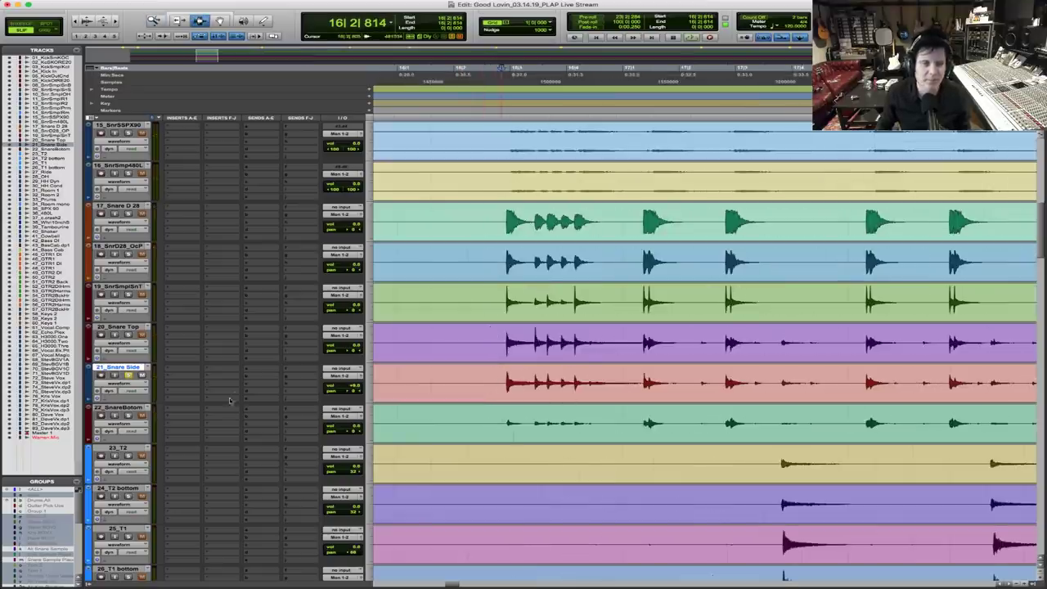
key(space)
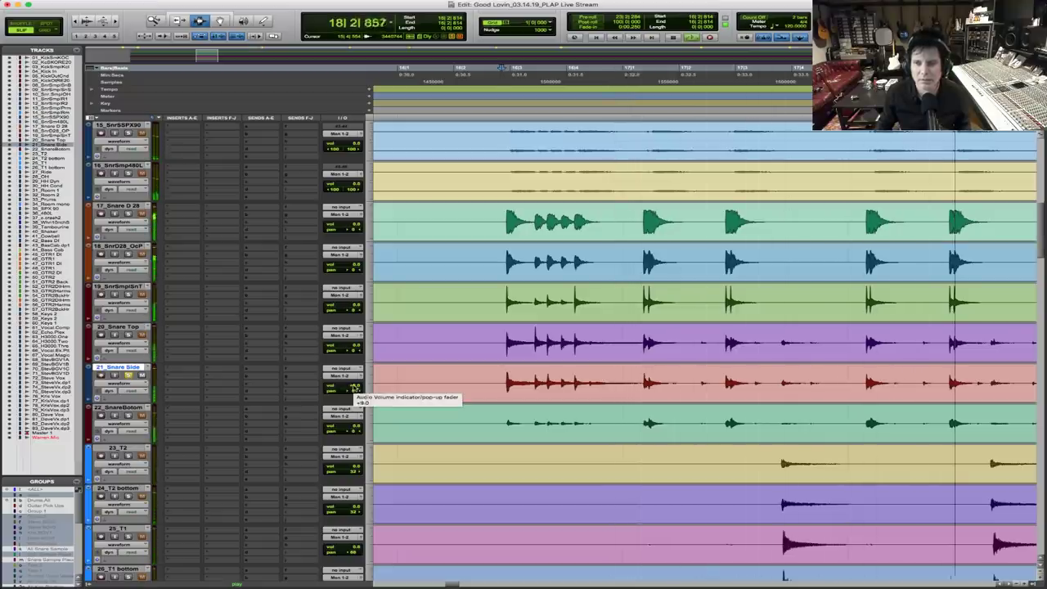
key(super+bracketleft)
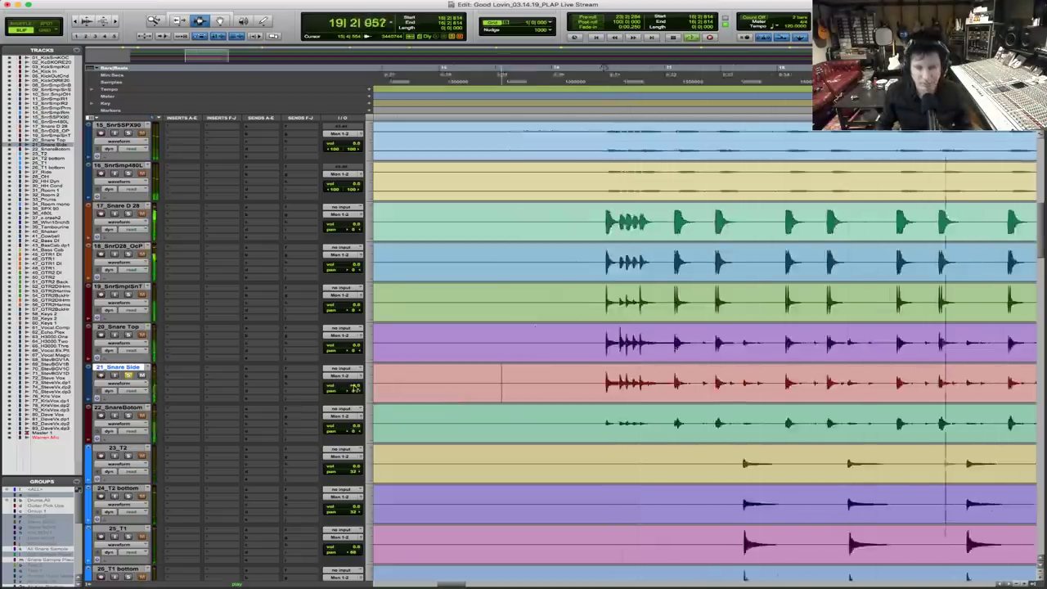
key(super+bracketleft)
key(super+bracketleft)
key(super+bracketleft)
key(space)
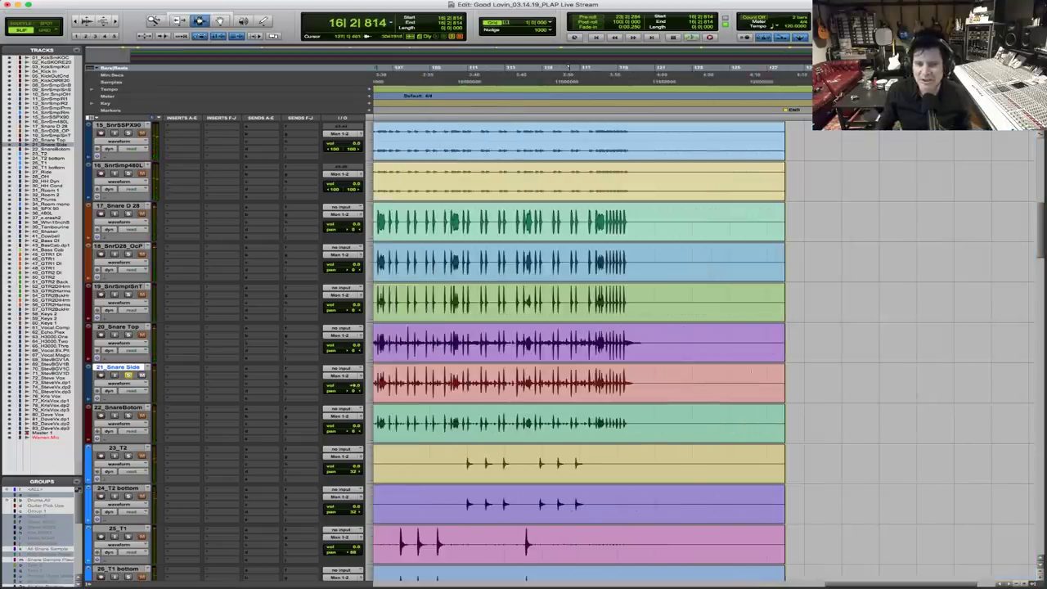
Play the closing hits of Snare Side from 118|4|902 and place the cursor at 119|2|310
click(701, 376)
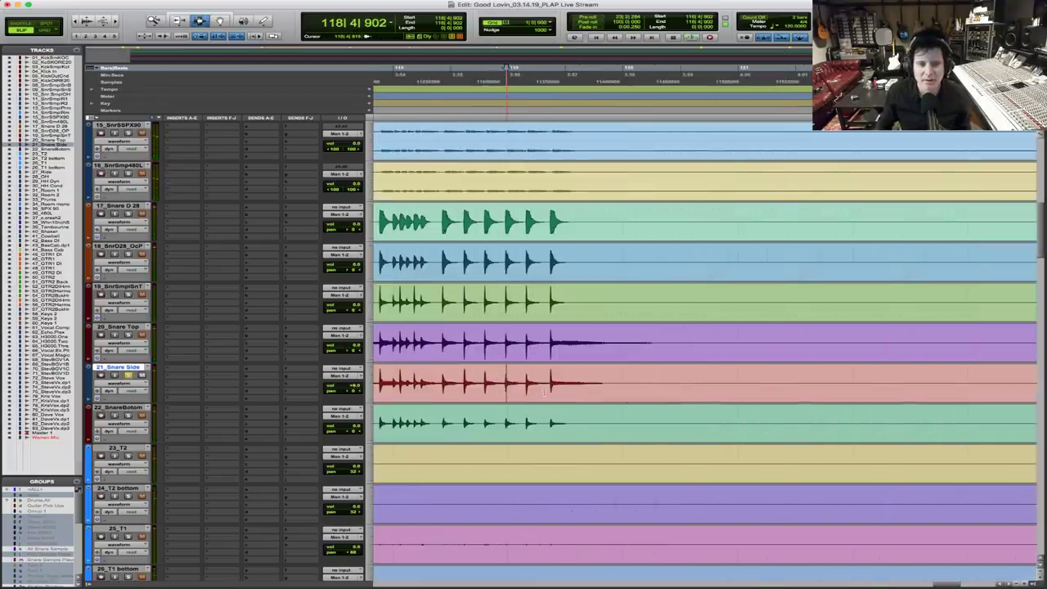
key(space)
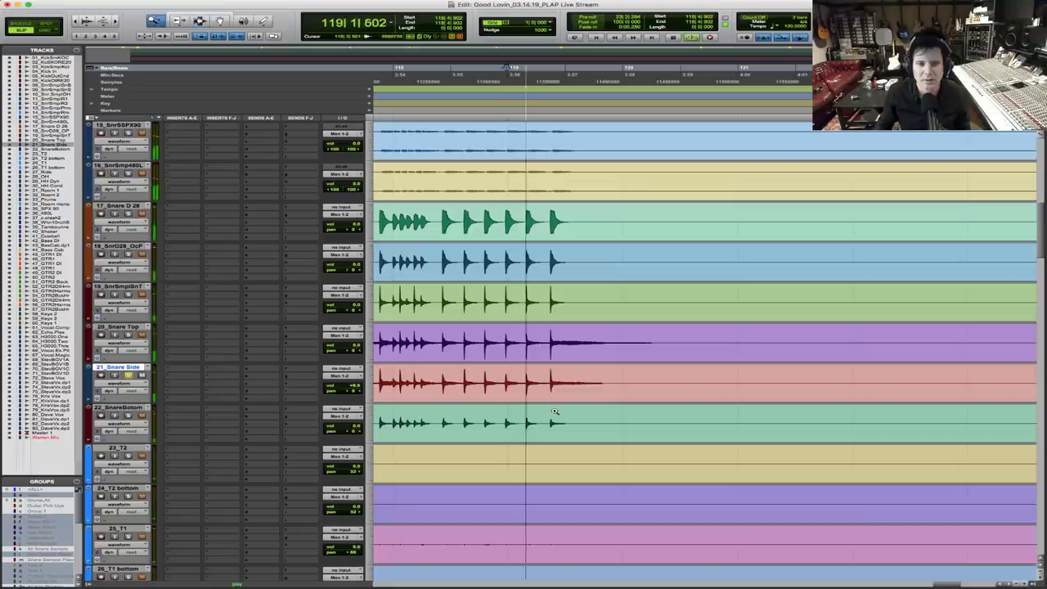
key(space)
click(546, 394)
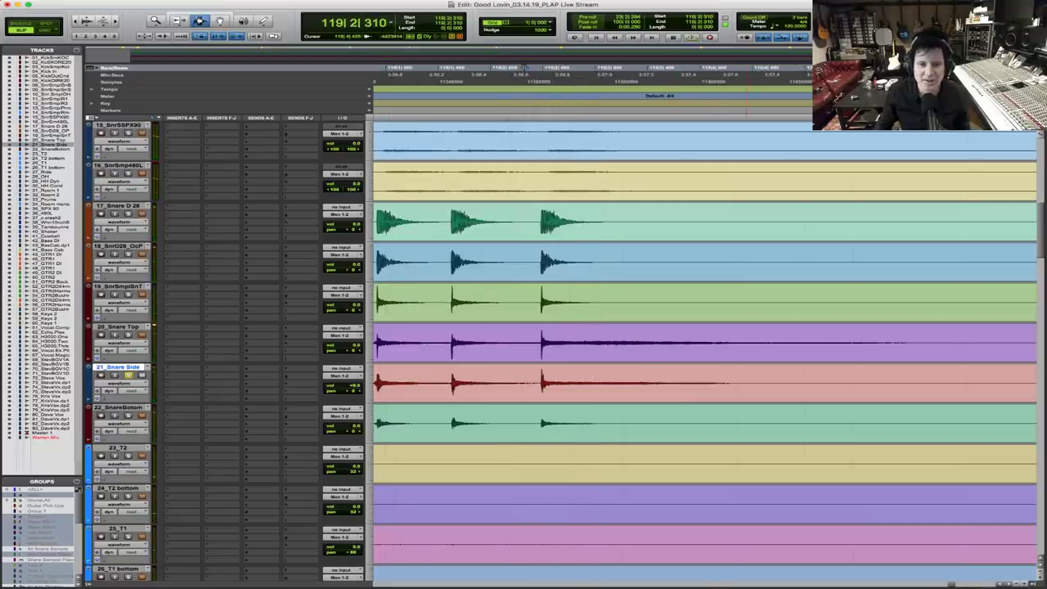
Select the final Snare Side hit and its decay from 119|2|466 to 121|1|000 and play it
key(alt+a)
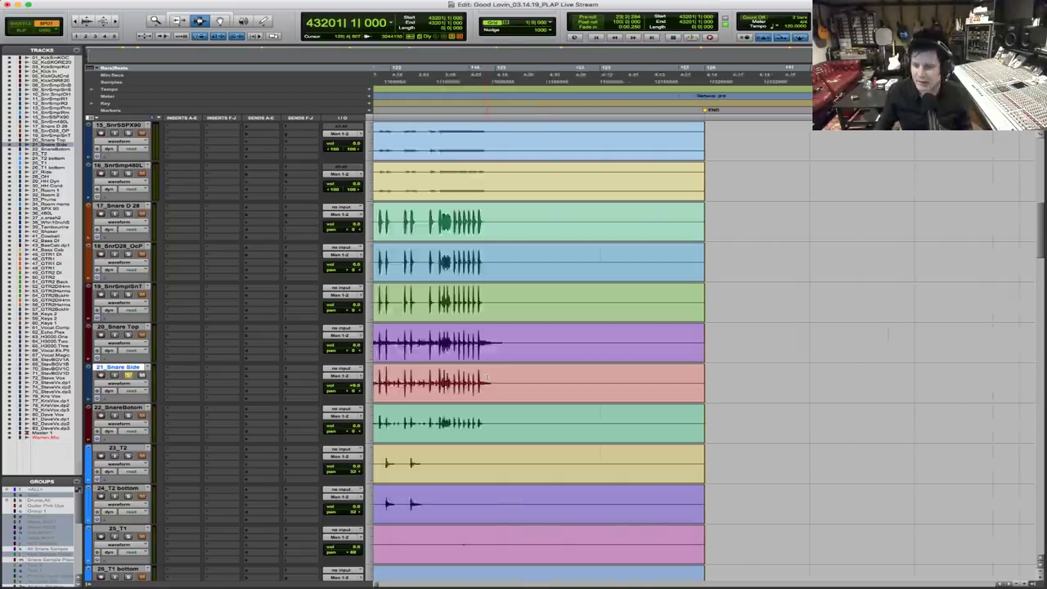
scroll(487, 377, down, 3)
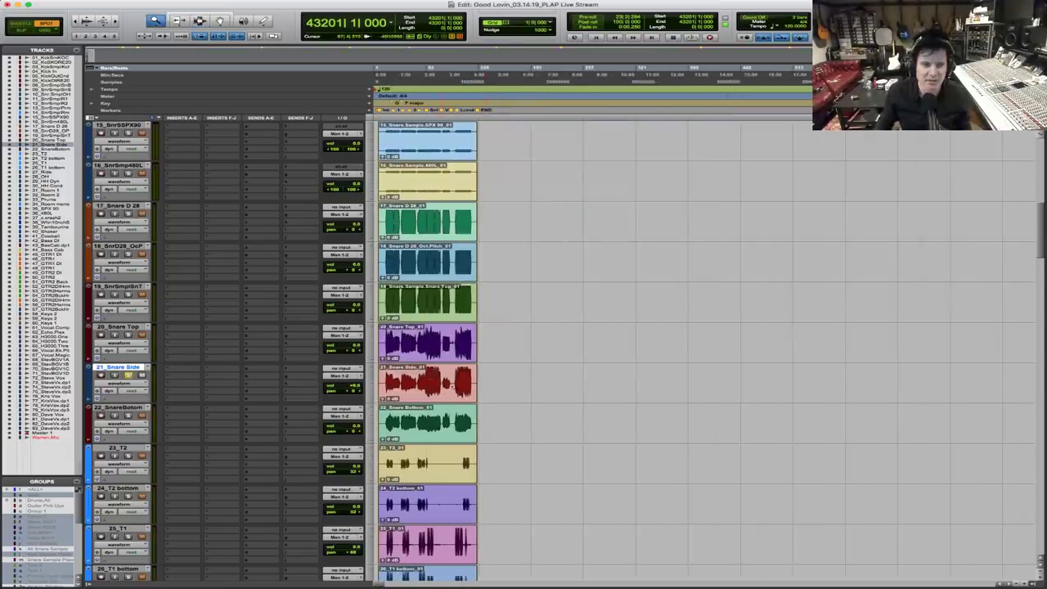
click(487, 378)
click(760, 382)
drag(521, 385, 721, 364)
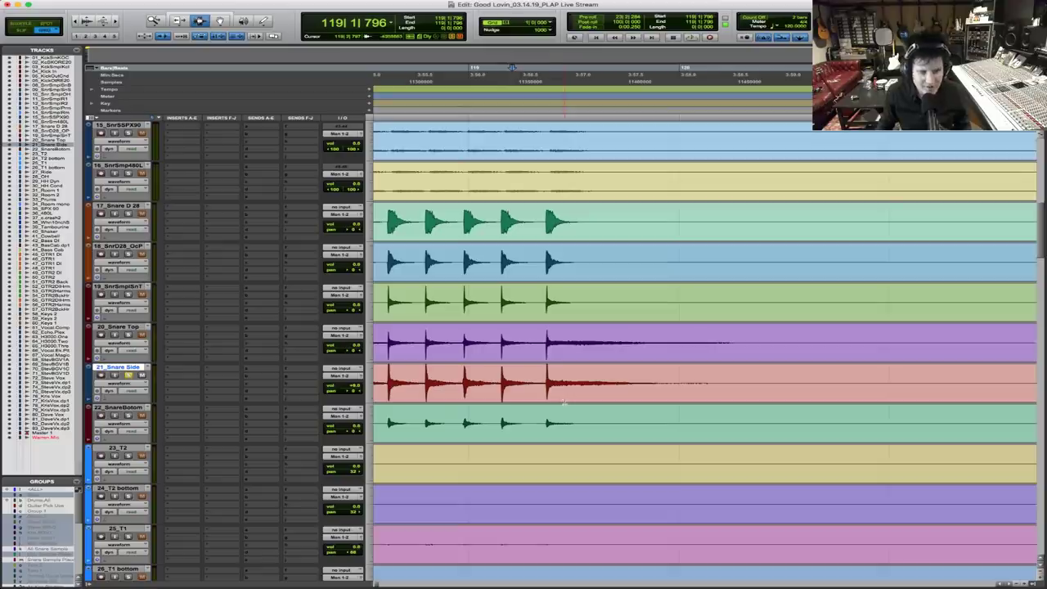
drag(547, 383, 863, 395)
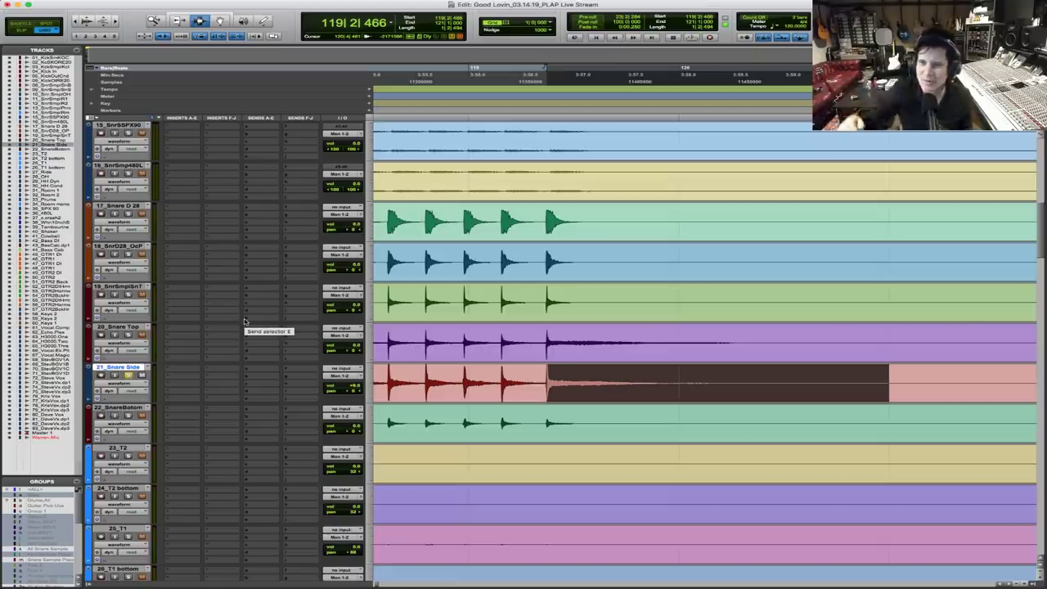
key(space)
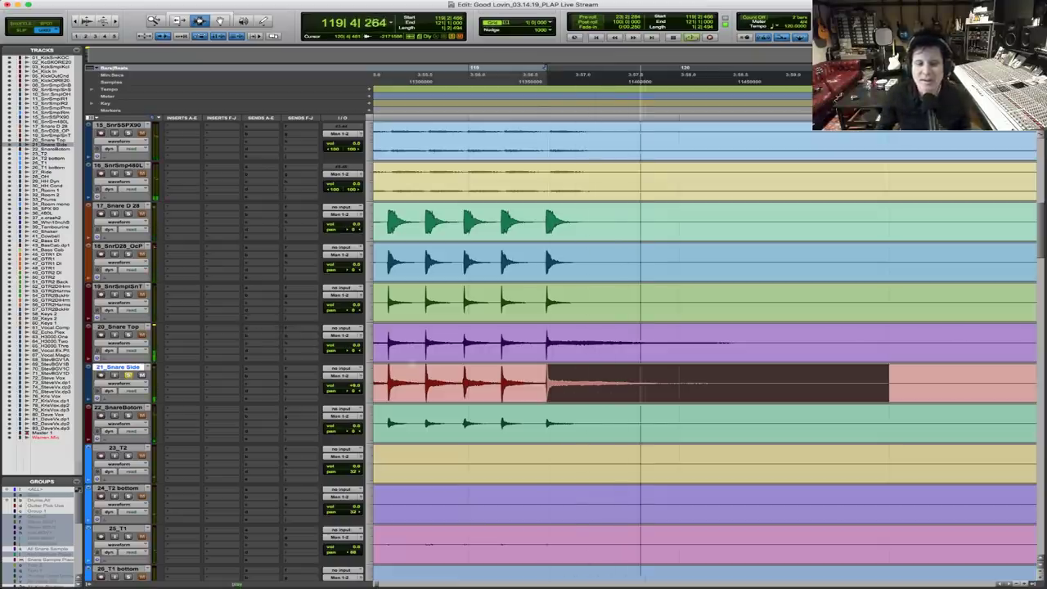
key(space)
drag(508, 382, 605, 393)
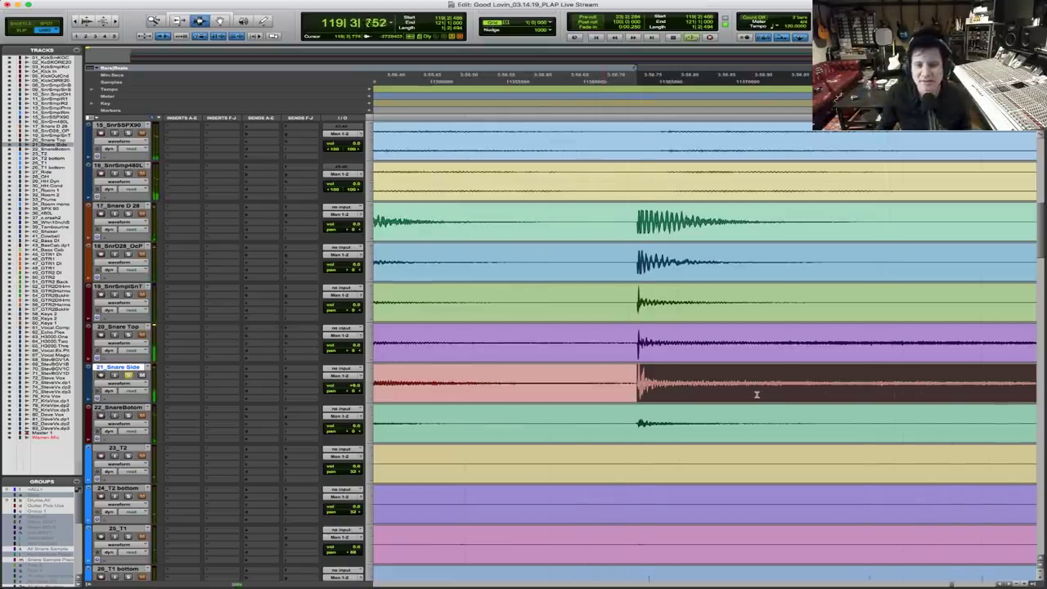
Play Snare Side from bar 114 and select its short passage from 115|4|339 to bar 116
key(r)
key(r)
key(r)
key(r)
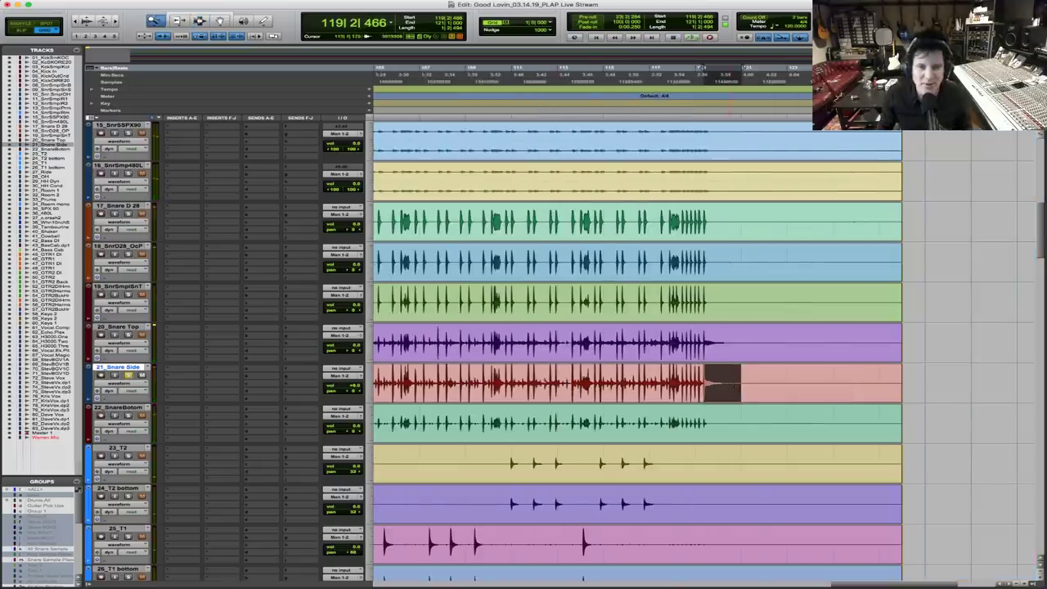
key(t)
key(t)
key(t)
key(t)
key(space)
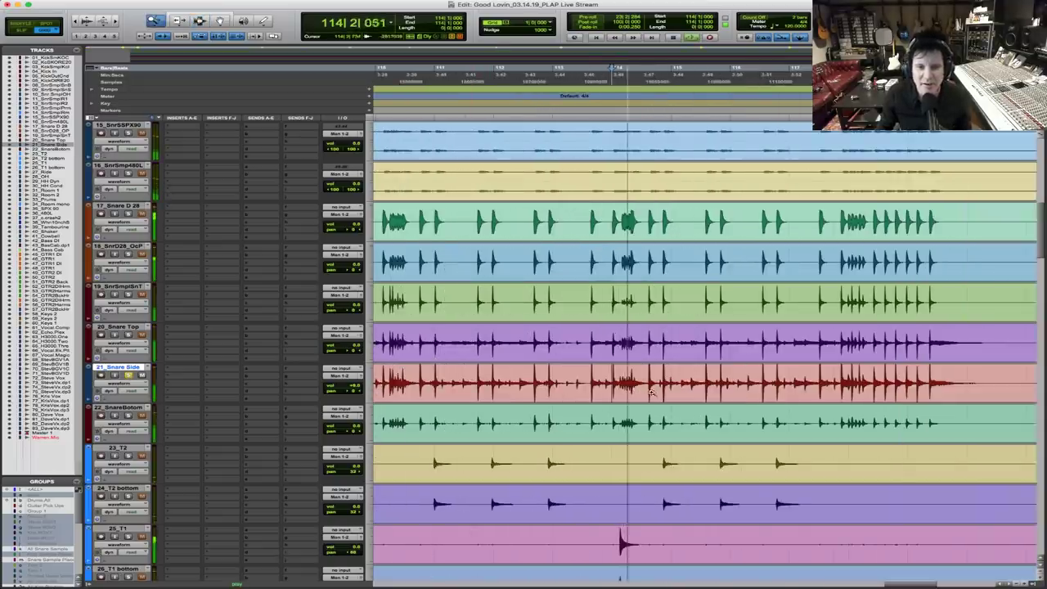
key(t)
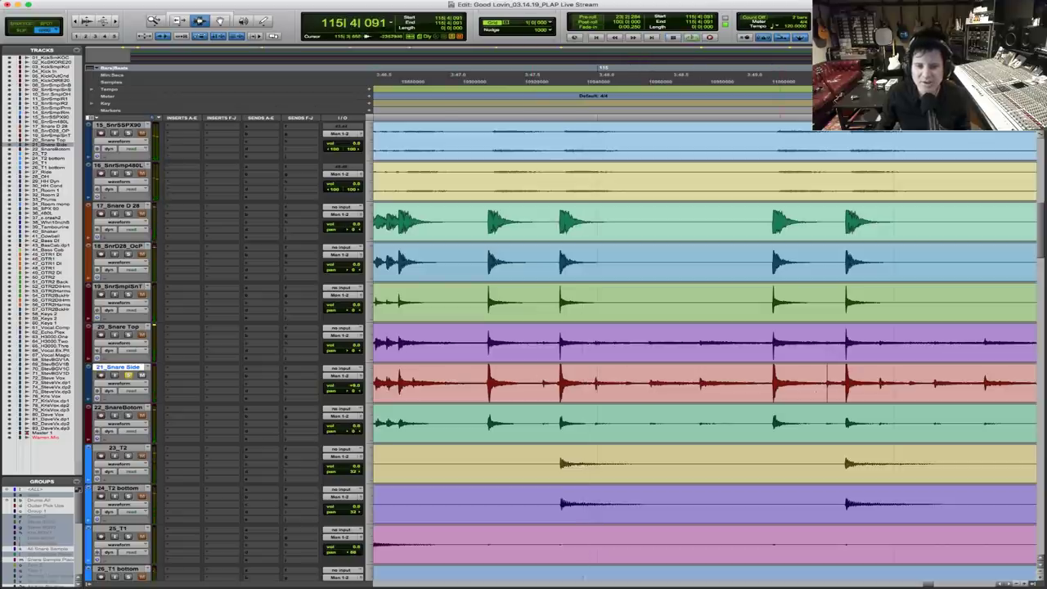
drag(847, 383, 894, 384)
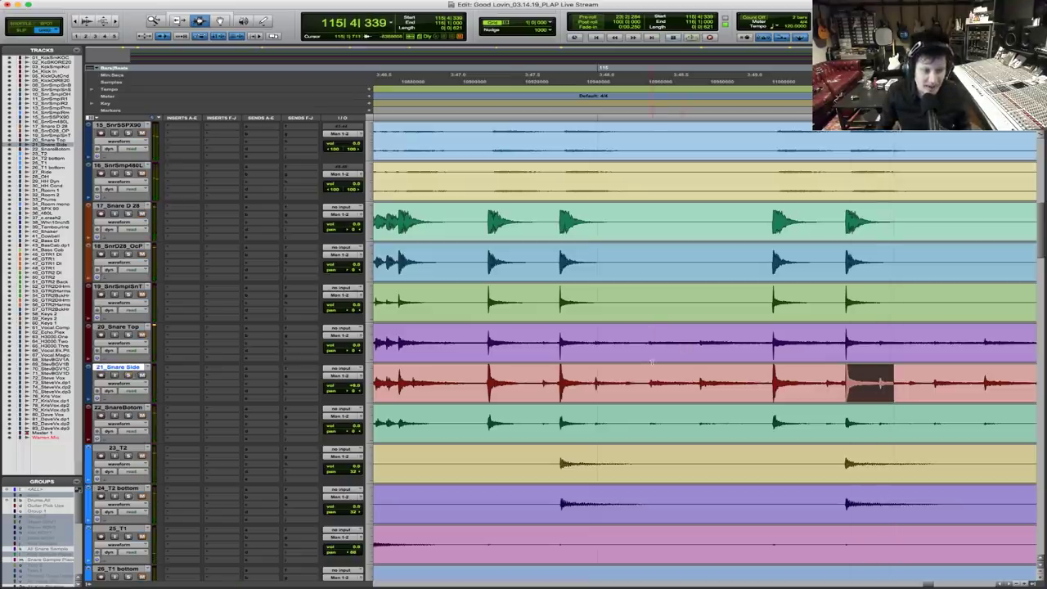
Solo Snare Top instead of Snare Side and play it from 16|2|451, just before its first hit
key(r)
key(r)
key(r)
key(r)
key(r)
key(r)
key(r)
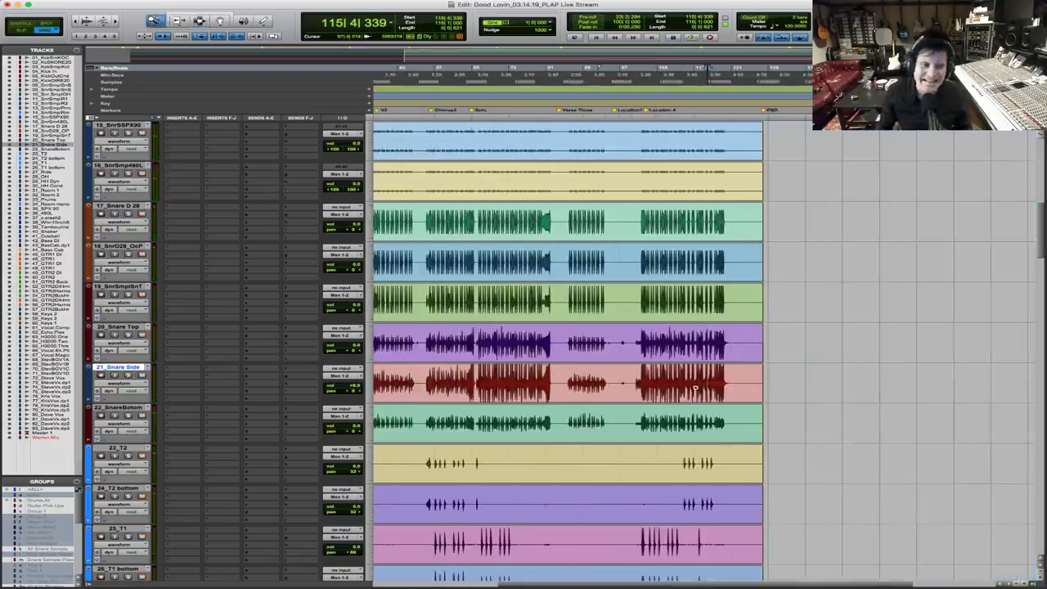
key(t)
key(t)
click(491, 335)
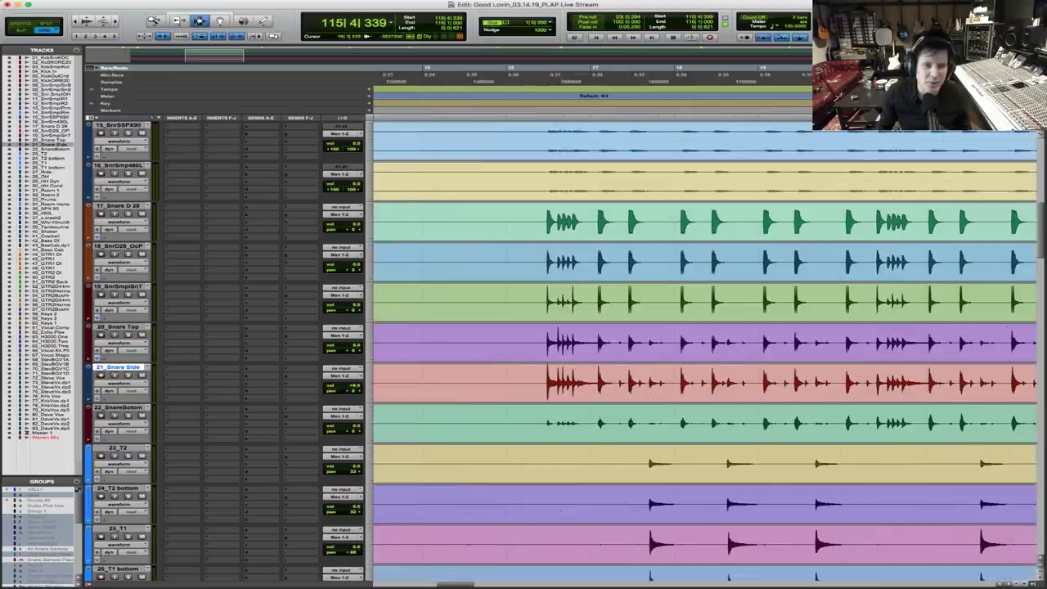
click(506, 342)
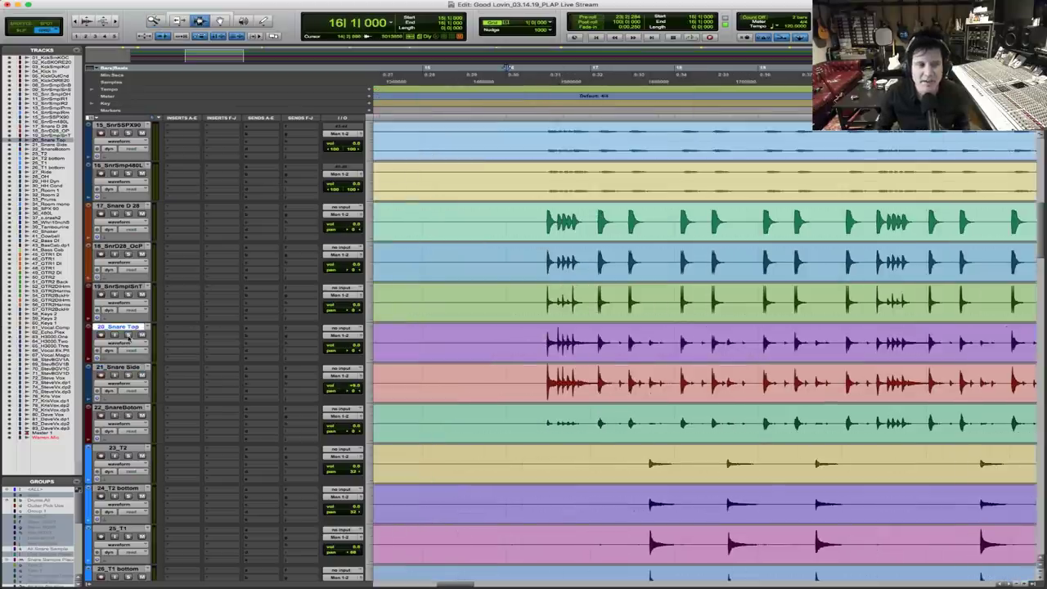
click(537, 335)
key(space)
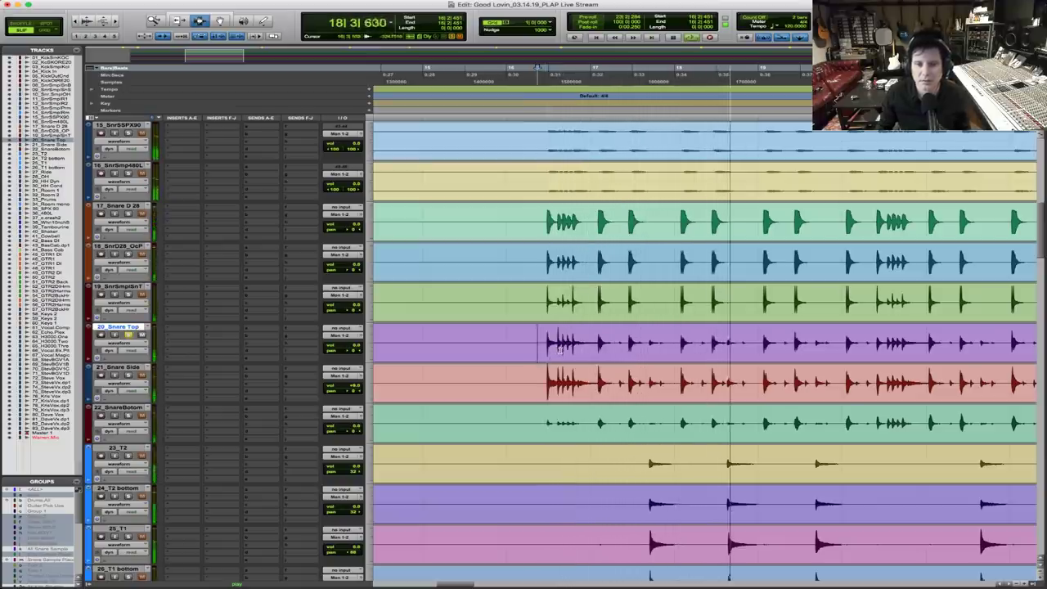
Place the cursor at bar 19 on the soloed Snare Top track and play it
key(space)
key(super+bracketright)
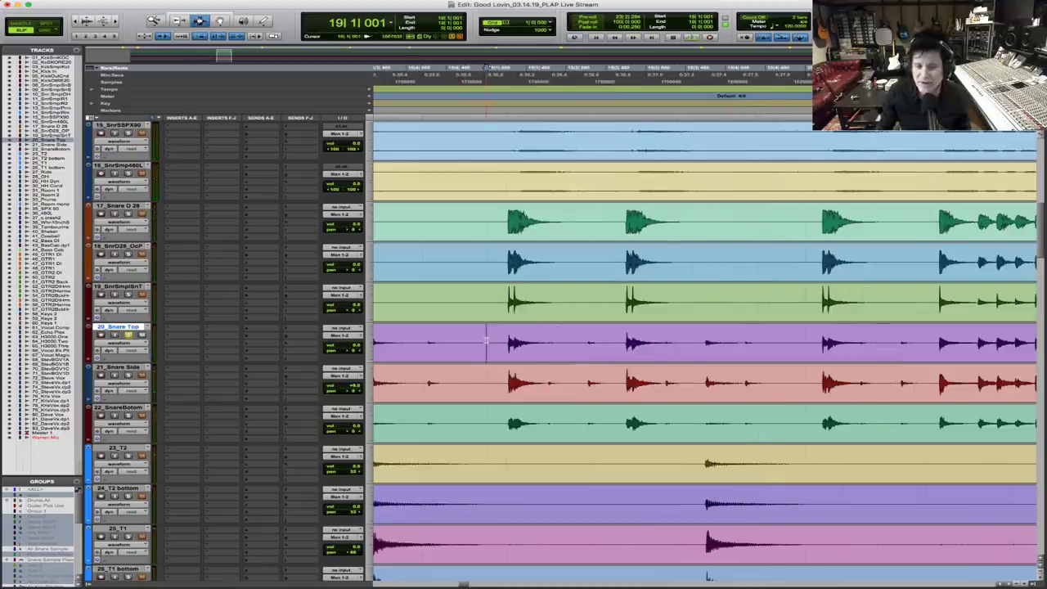
key(space)
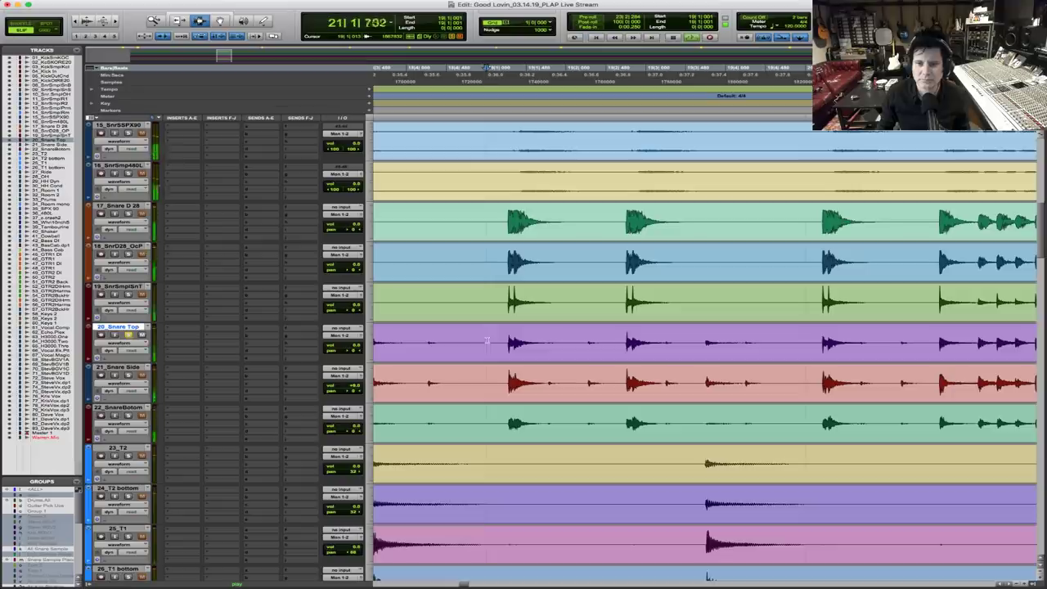
Solo SnareBottom instead of Snare Top and play it from bar 19
key(space)
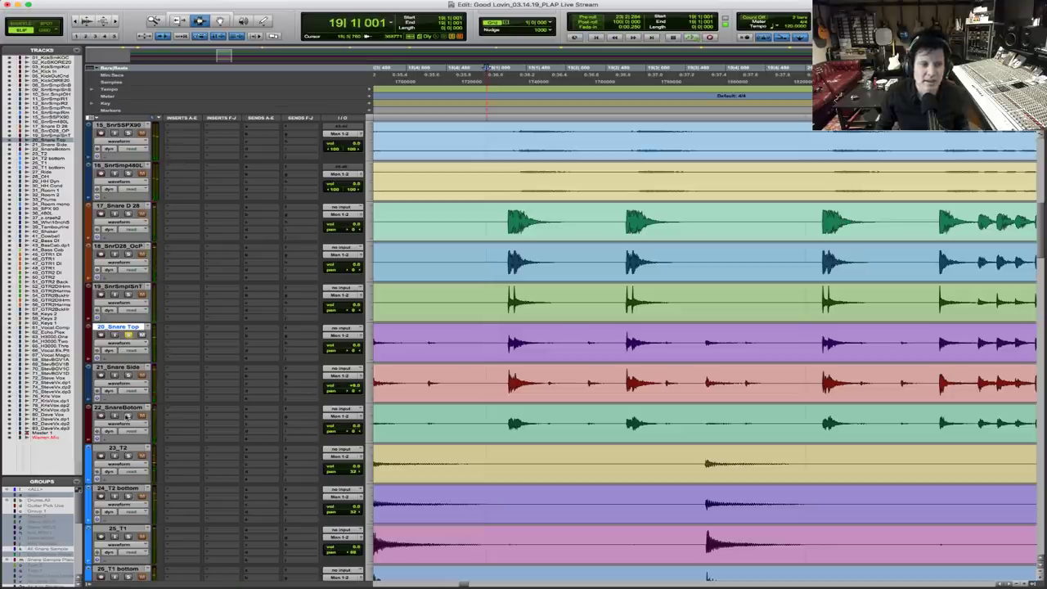
click(564, 421)
key(space)
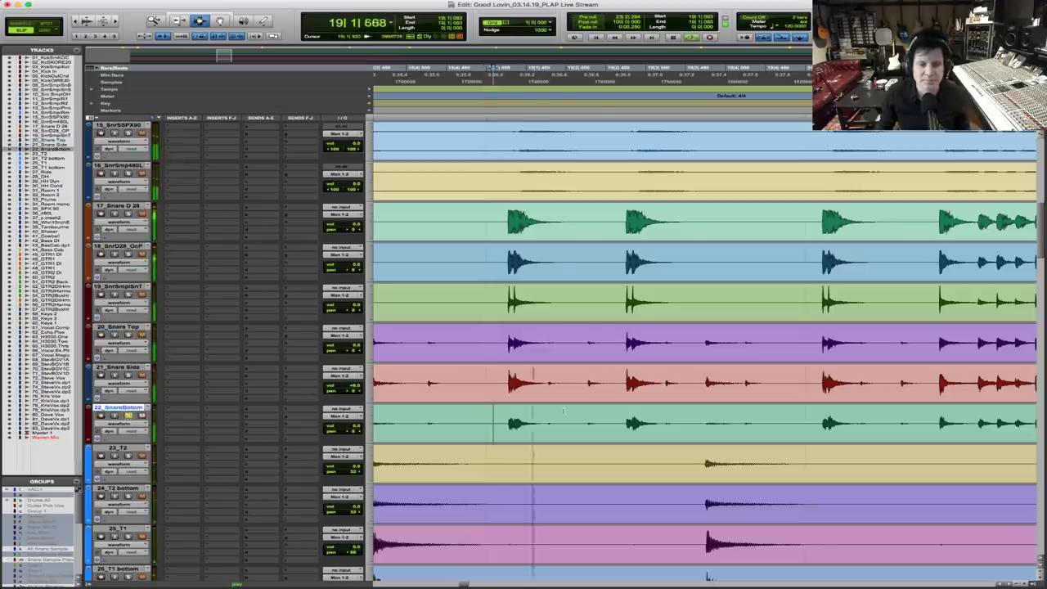
key(r)
key(r)
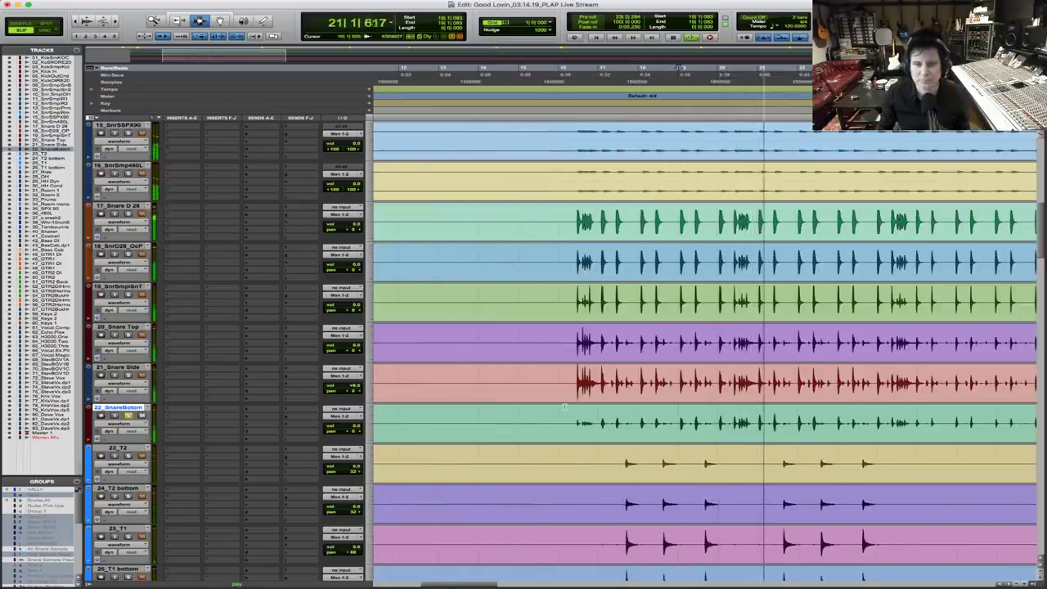
key(space)
Solo Snare Top together with SnareBottom and play both from 16|2|835
click(577, 344)
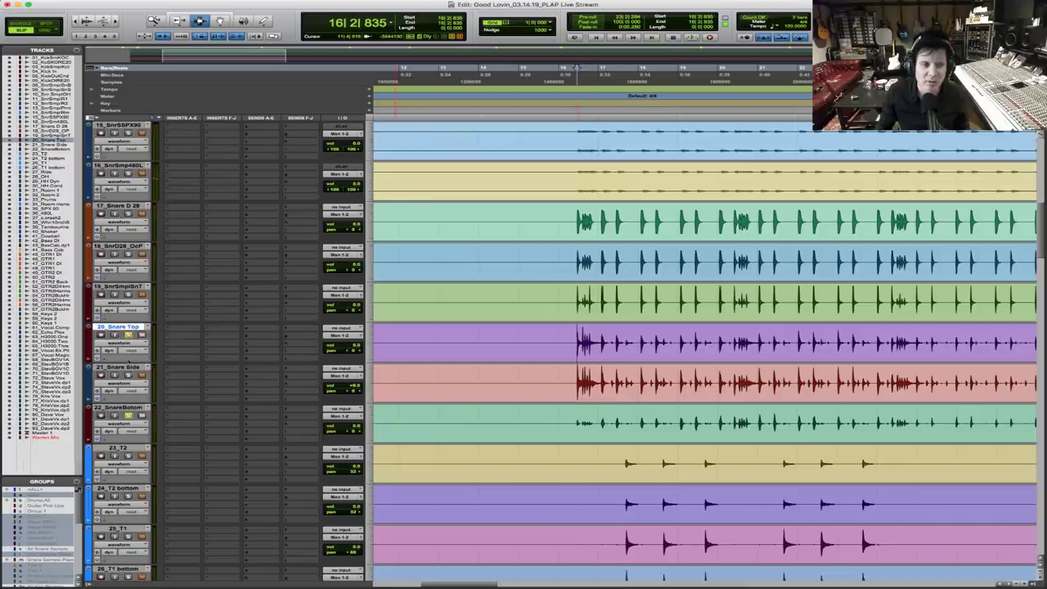
key(space)
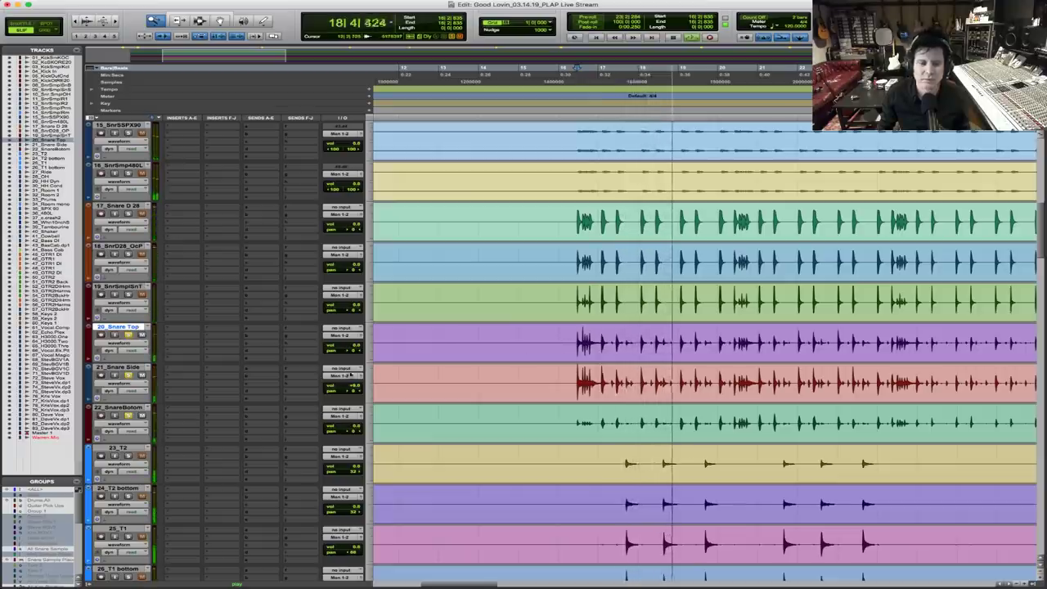
key(space)
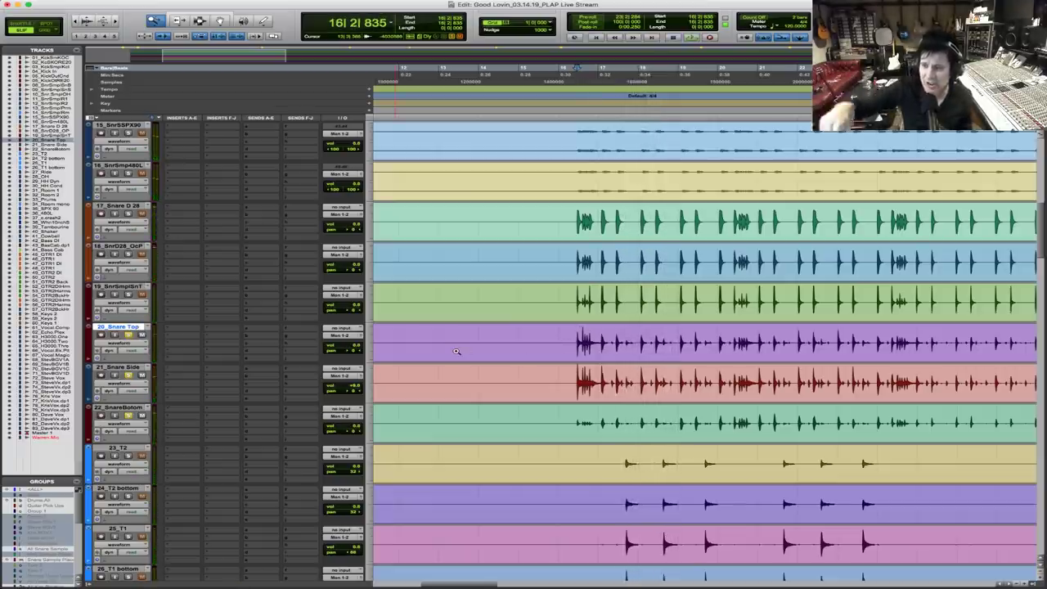
Add Snare Side to the soloed snare tracks and lower its volume while playing from 16|2|835
key(space)
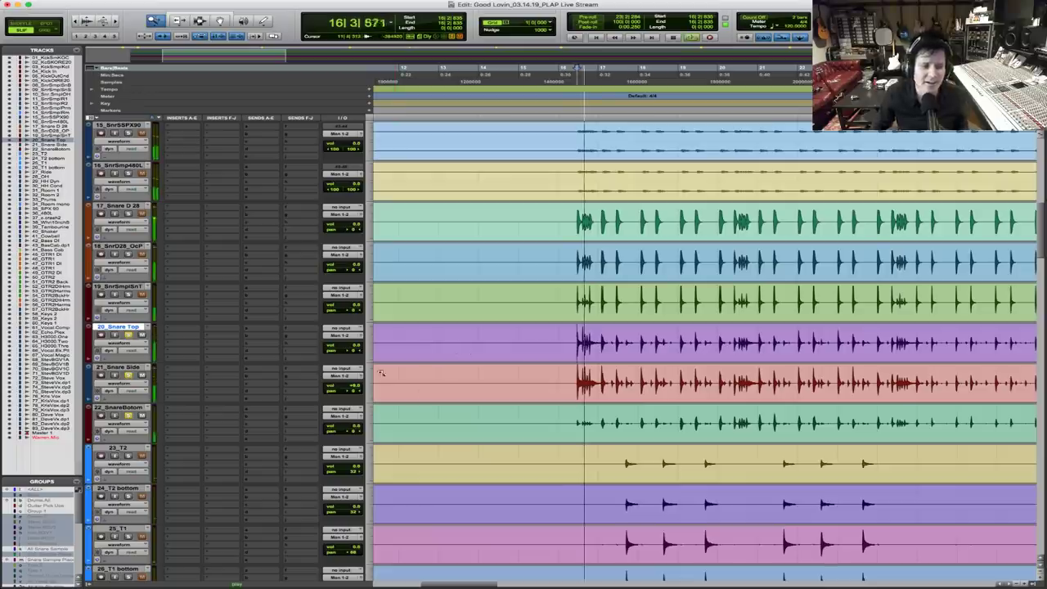
drag(348, 386, 350, 391)
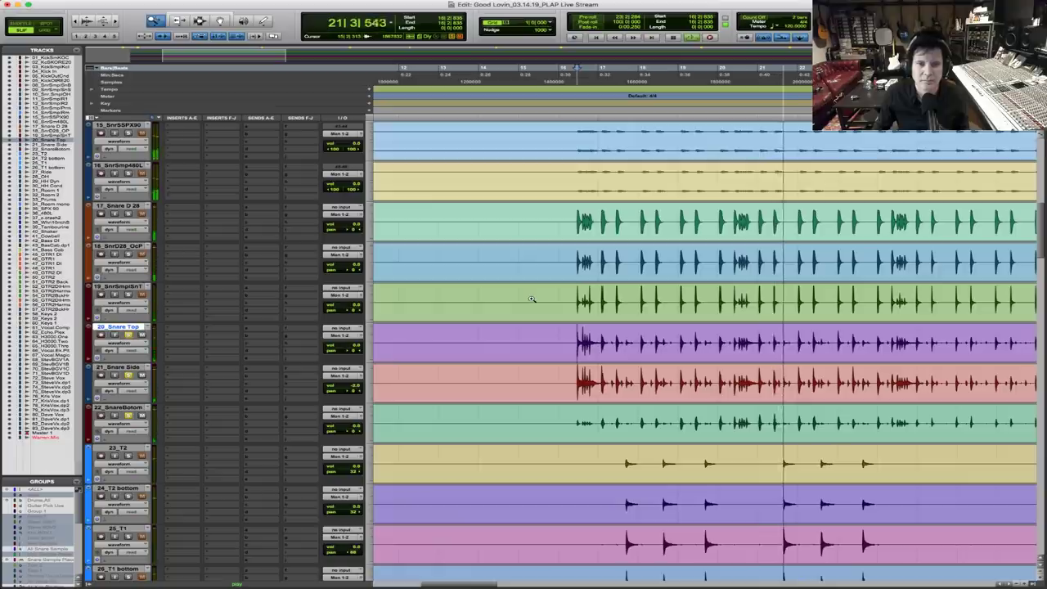
key(space)
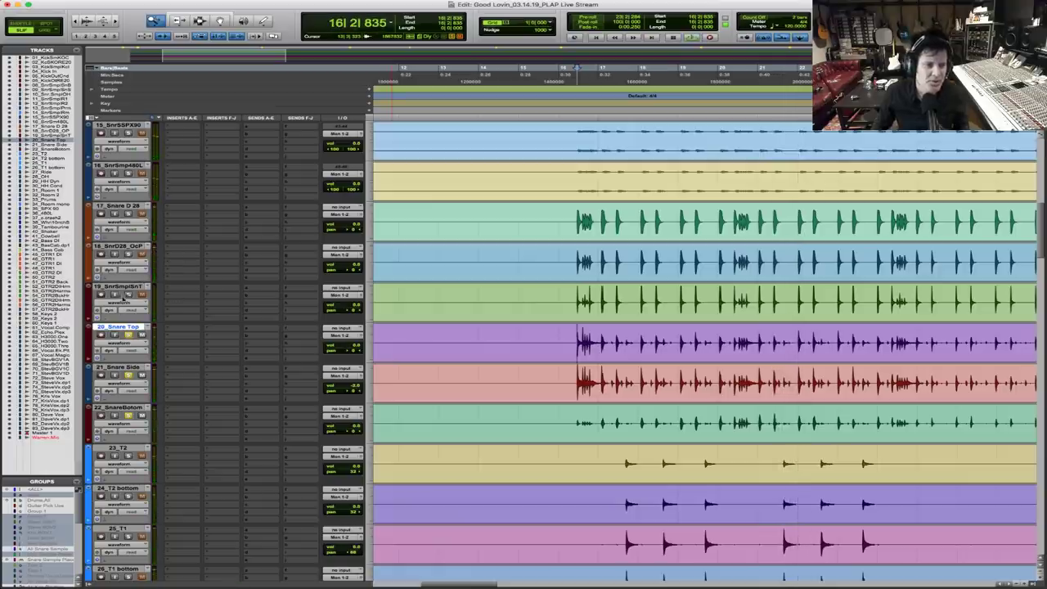
Solo only the SnrSmplSnT sample track and play it from 16|1|730
click(565, 301)
click(524, 305)
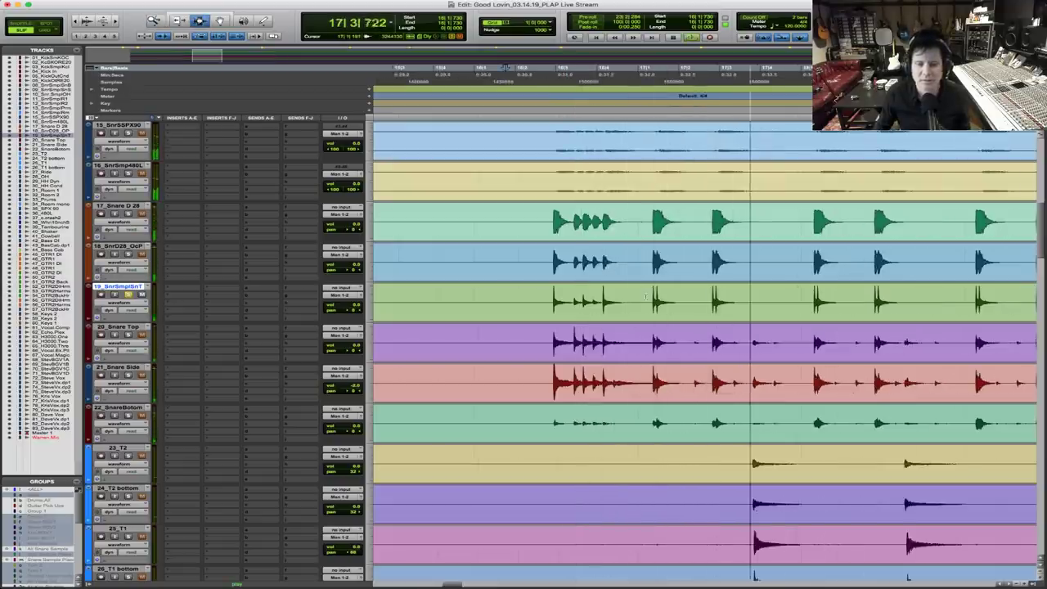
key(space)
Place the cursor at 16|2|646 on the SnrSmplSnT track and play it from there
click(543, 295)
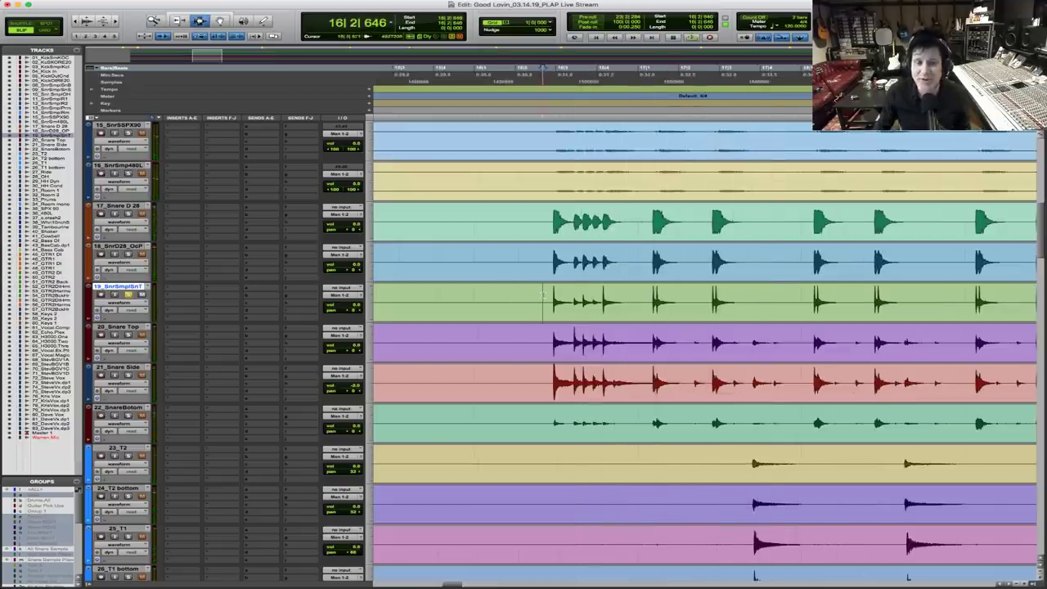
key(r)
key(r)
key(r)
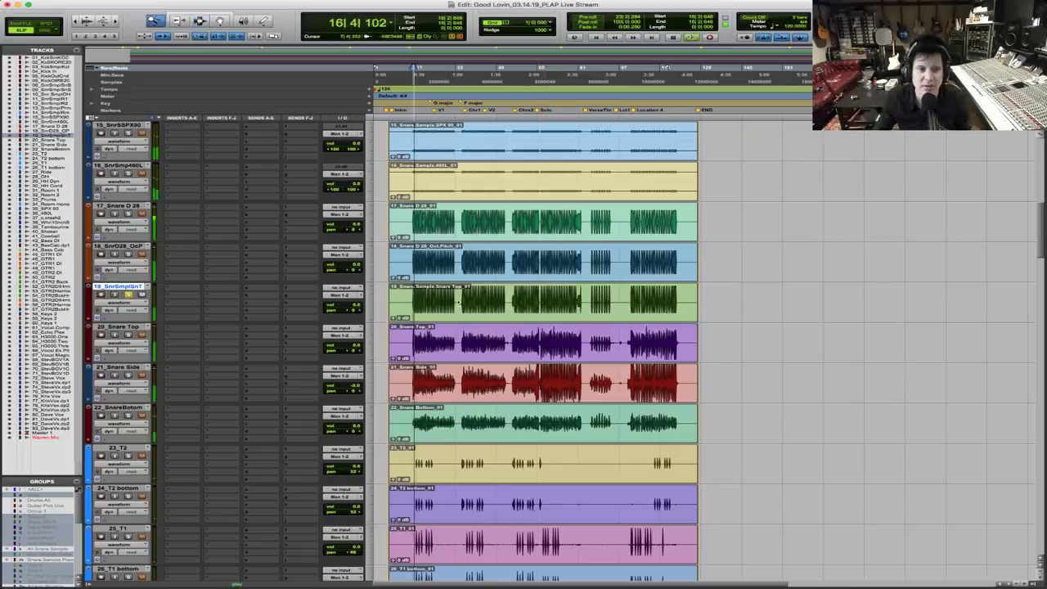
key(super+bracketright)
key(super+bracketright)
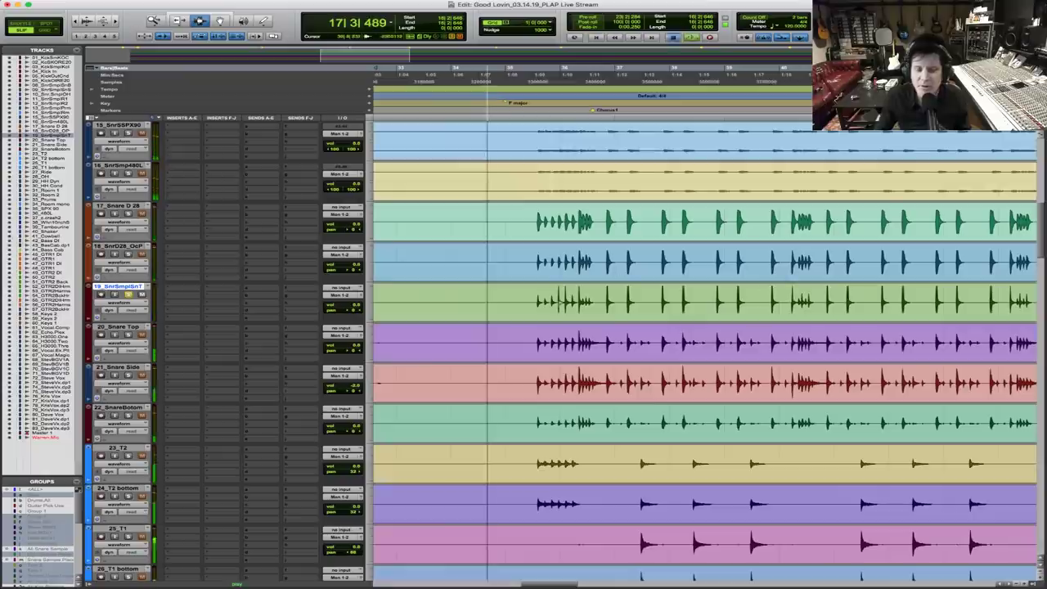
key(space)
Play the soloed SnrSmplSnT track from 35|2|688, just before the fill leading into Chorus1
key(F5)
drag(778, 277, 778, 277)
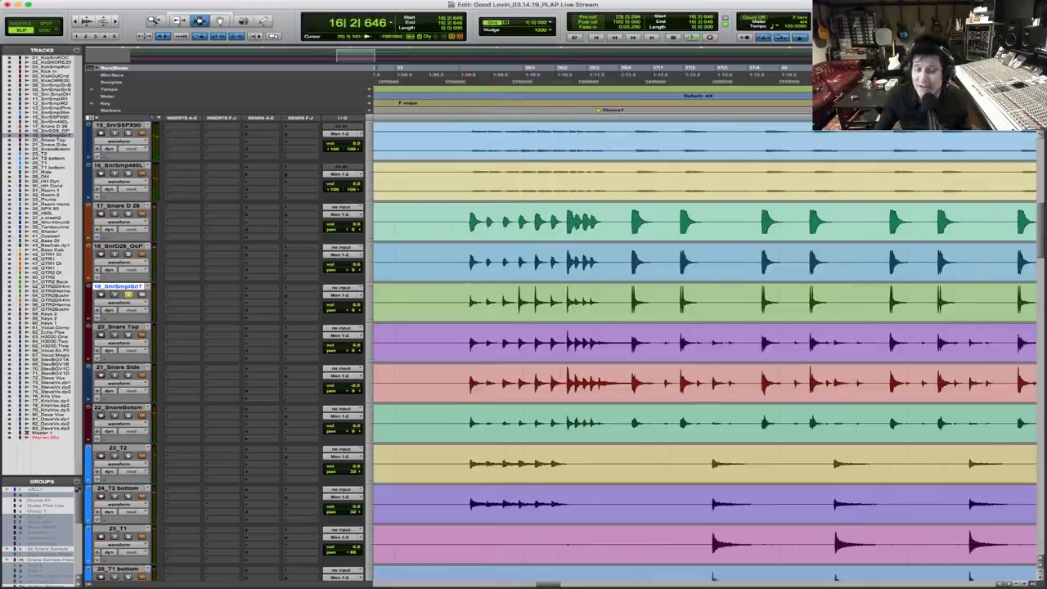
click(449, 301)
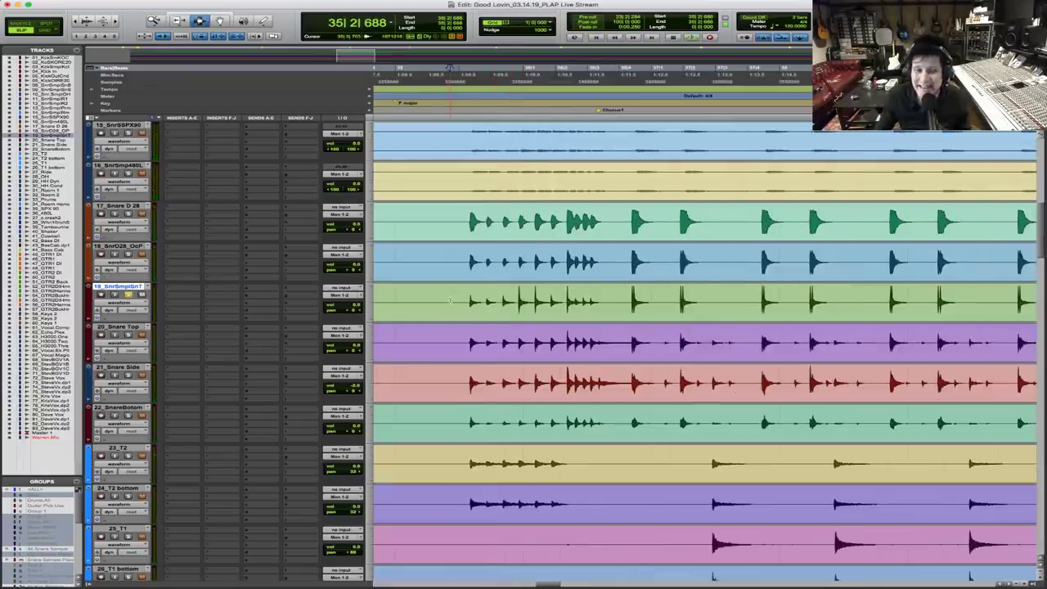
key(space)
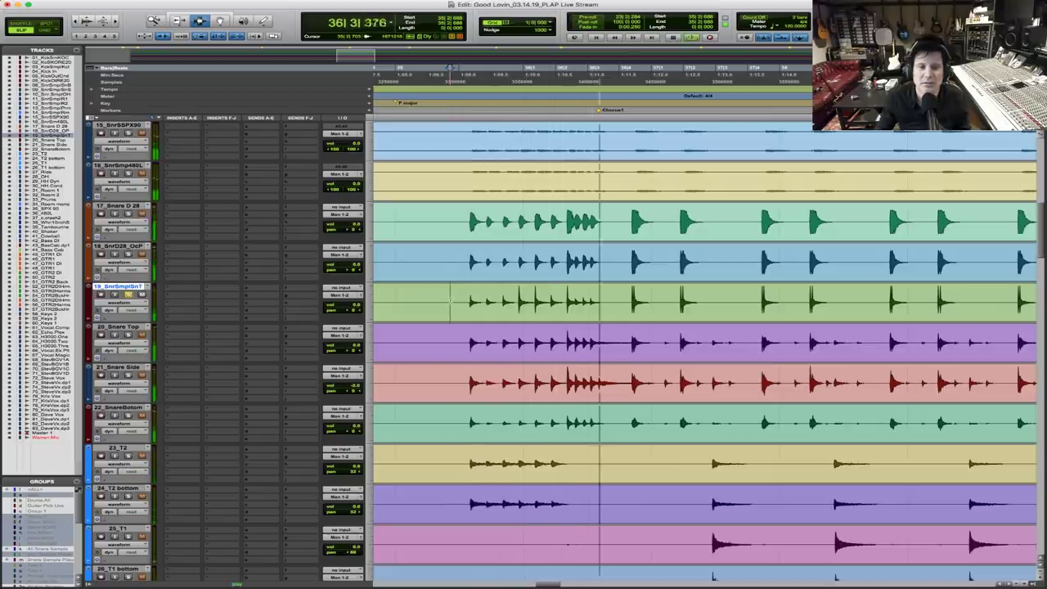
key(space)
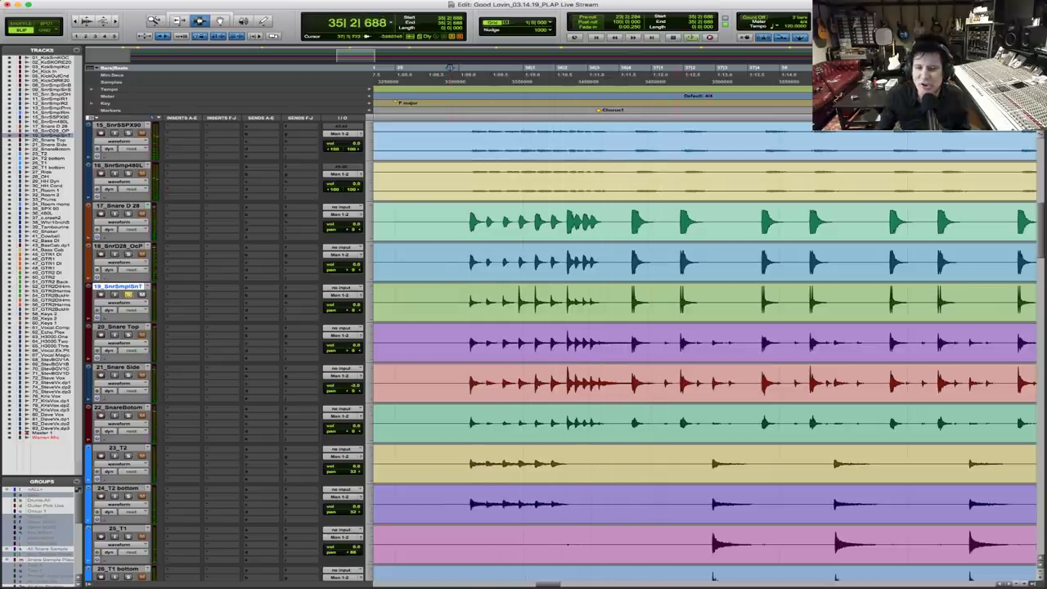
Solo Snare Top, Snare Side and SnareBottom along with SnrSmplSnT and play them from 35|2|688
click(672, 295)
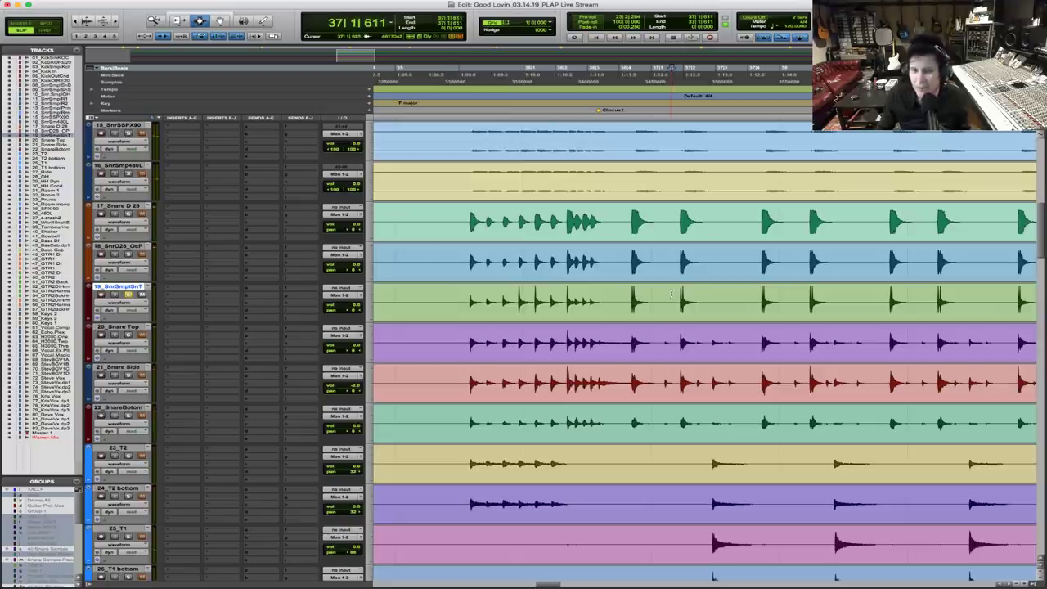
click(449, 301)
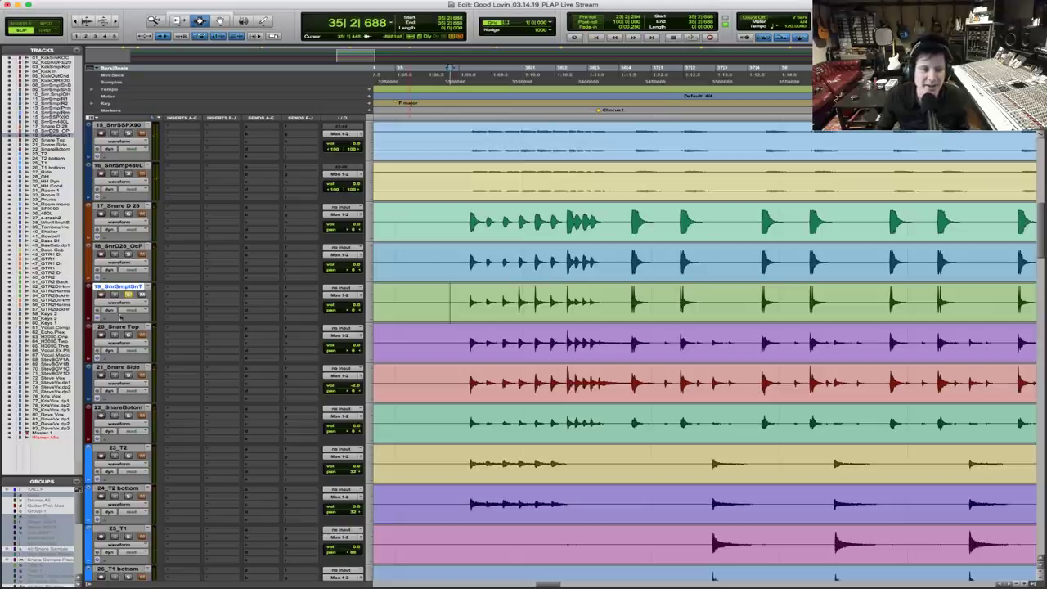
click(128, 415)
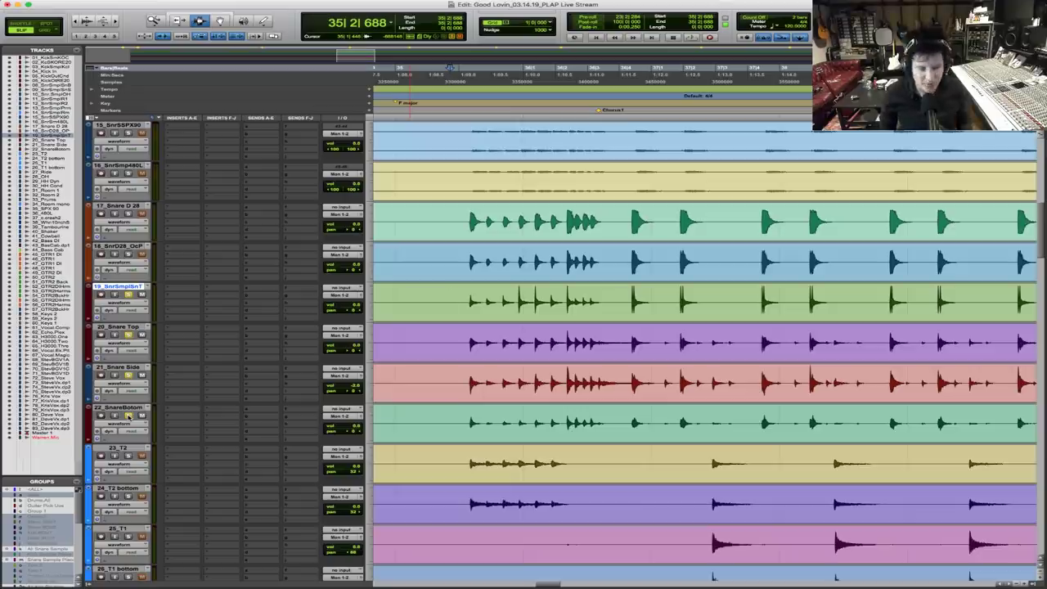
key(space)
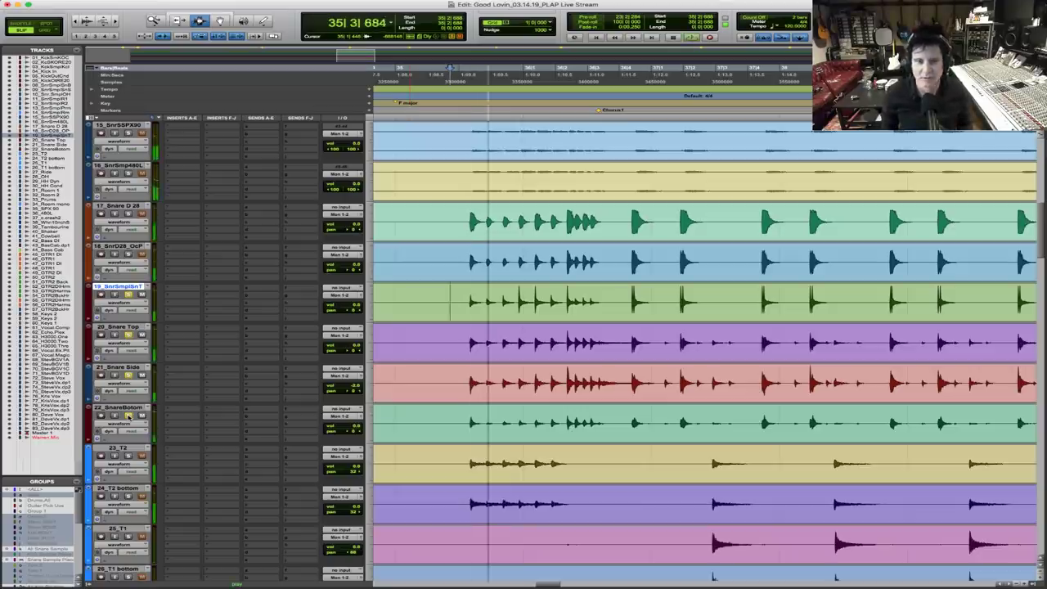
Examine the snare waveforms up close around the hit in bar 37 while the four soloed snare tracks play
key(F5)
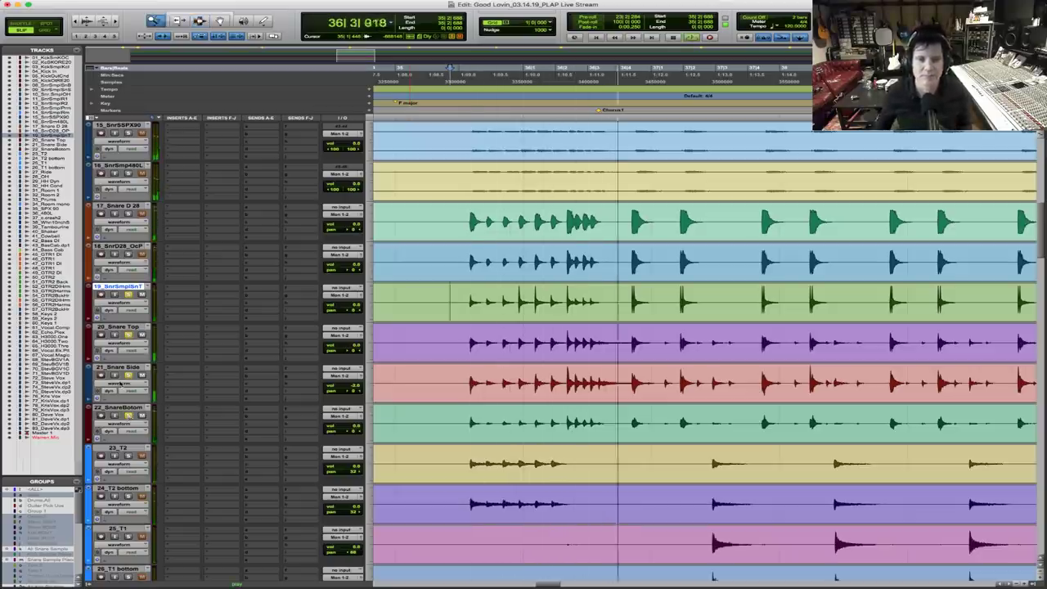
drag(668, 299, 746, 299)
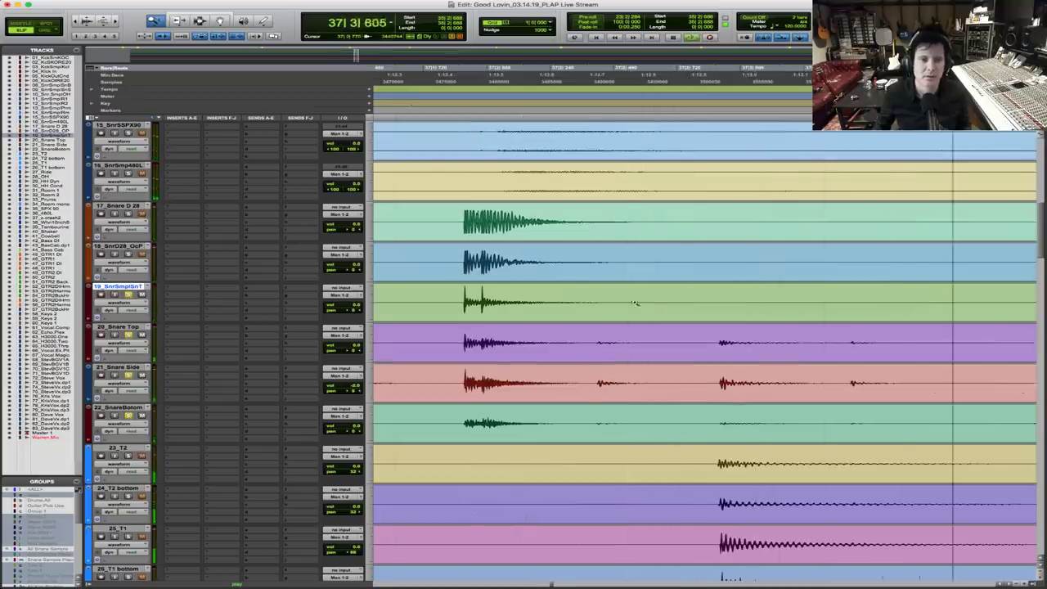
key(F7)
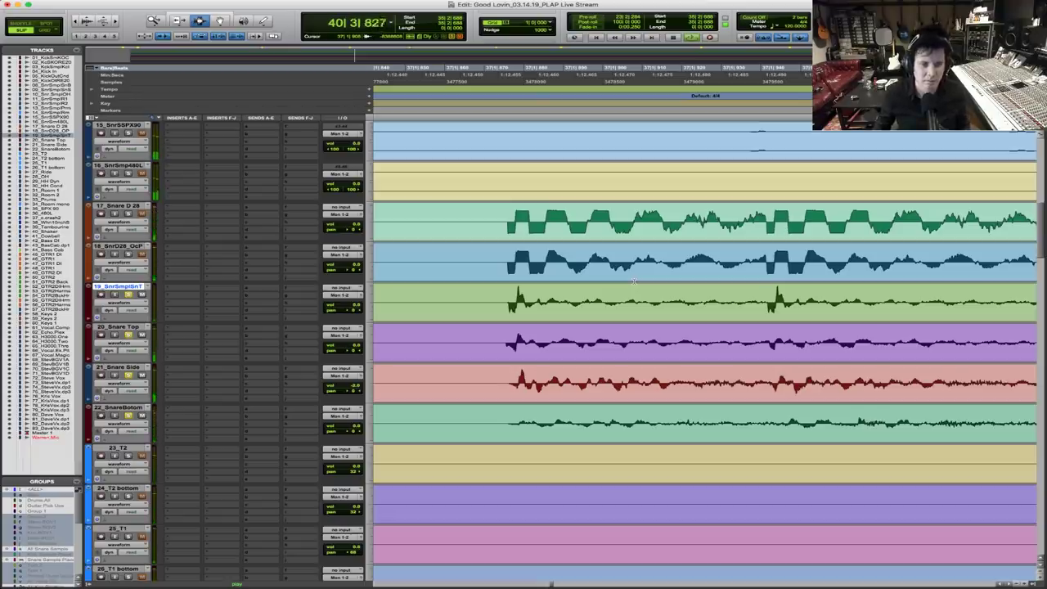
key(super+bracketleft)
key(super+bracketleft)
key(super+bracketleft)
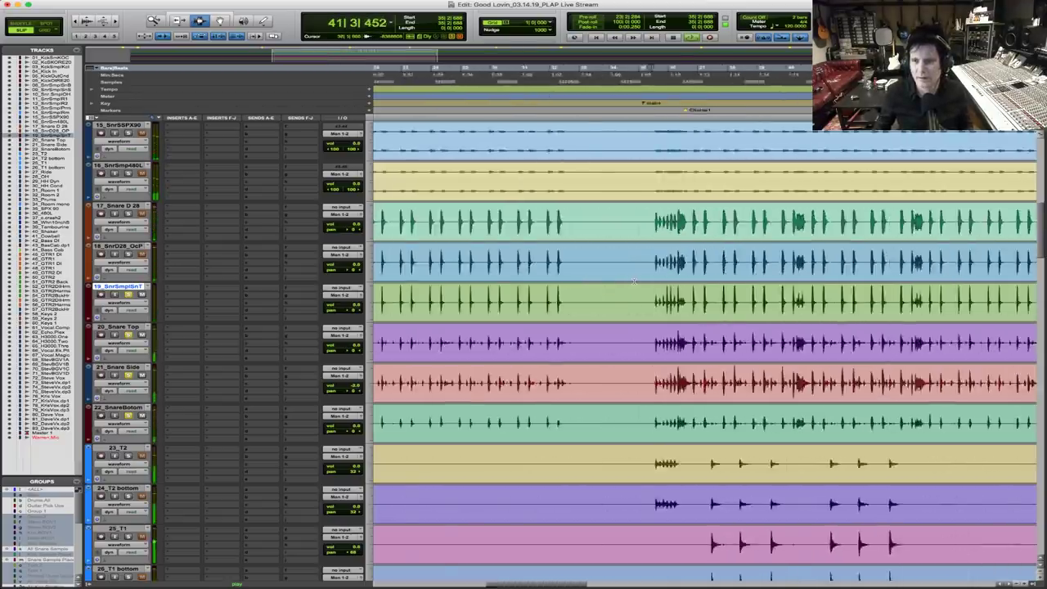
key(super+bracketleft)
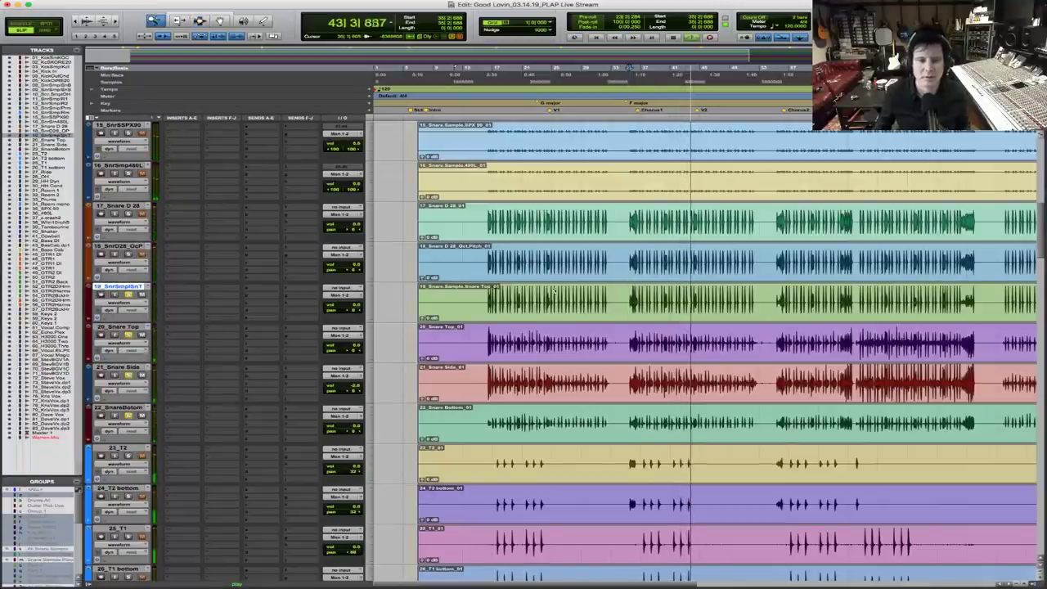
key(space)
Solo only the SnrD28_OcP track and play it from 16|2|418, just before its first hit
key(F7)
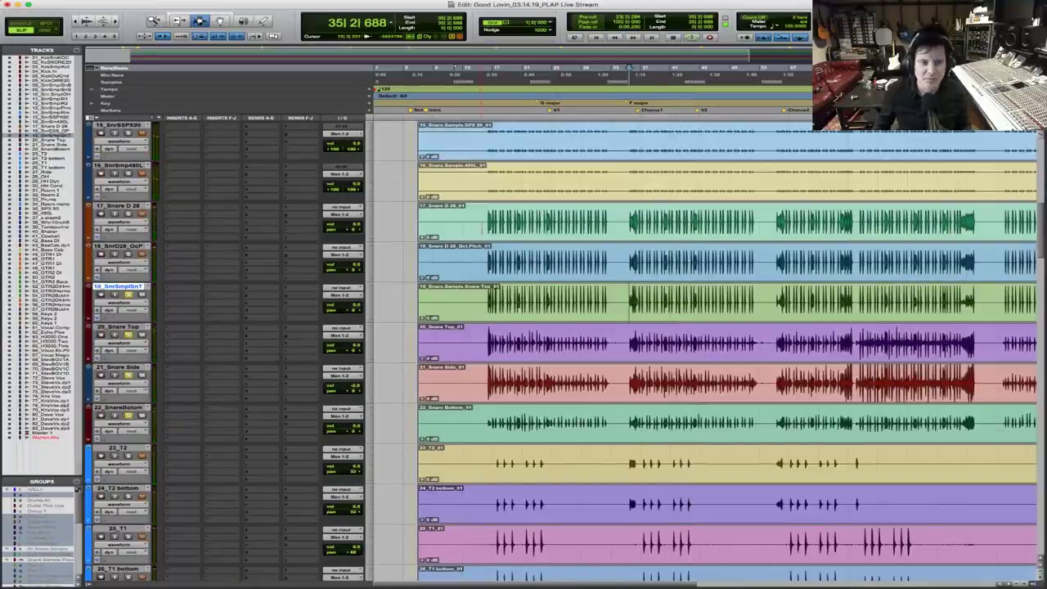
click(482, 229)
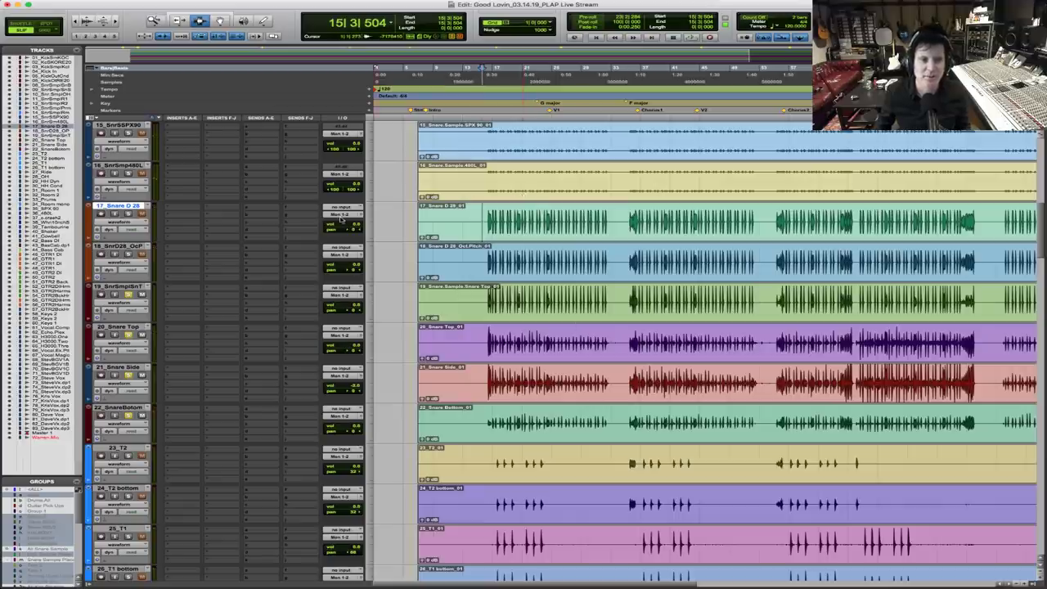
click(128, 254)
drag(469, 243, 516, 280)
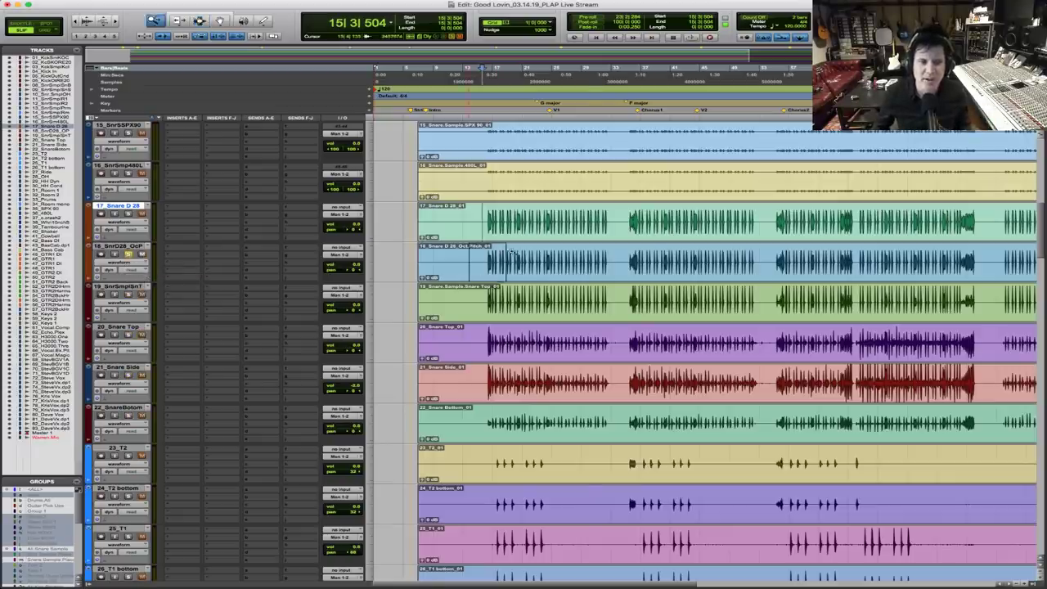
click(636, 261)
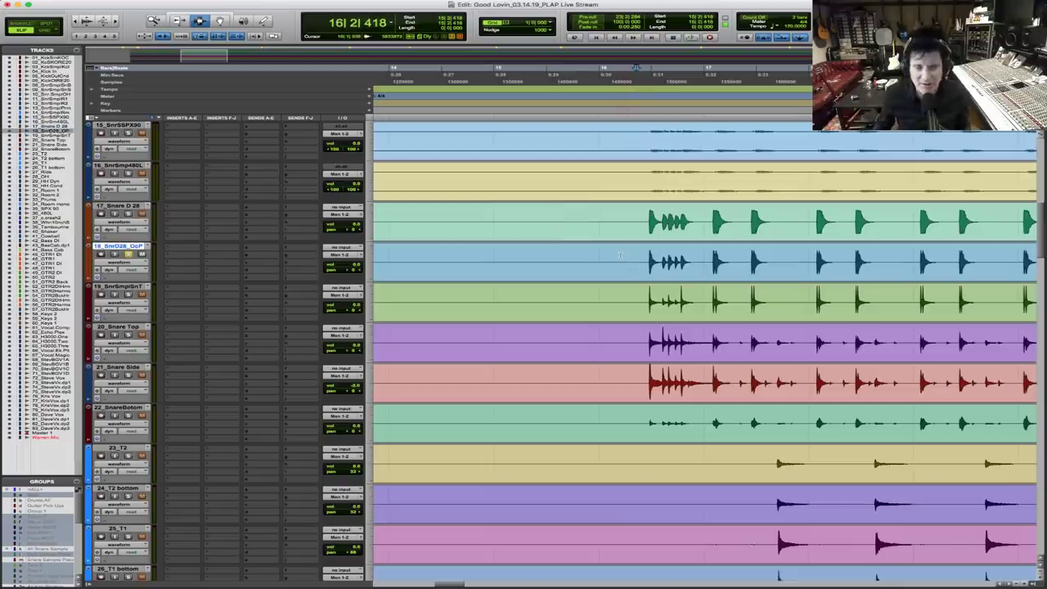
key(space)
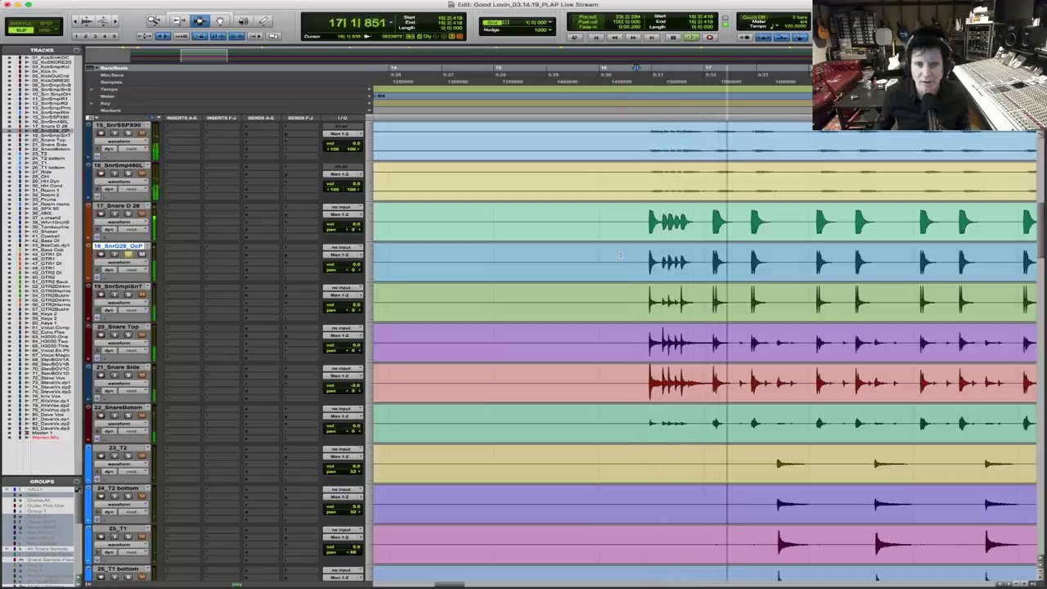
key(space)
drag(636, 262, 650, 262)
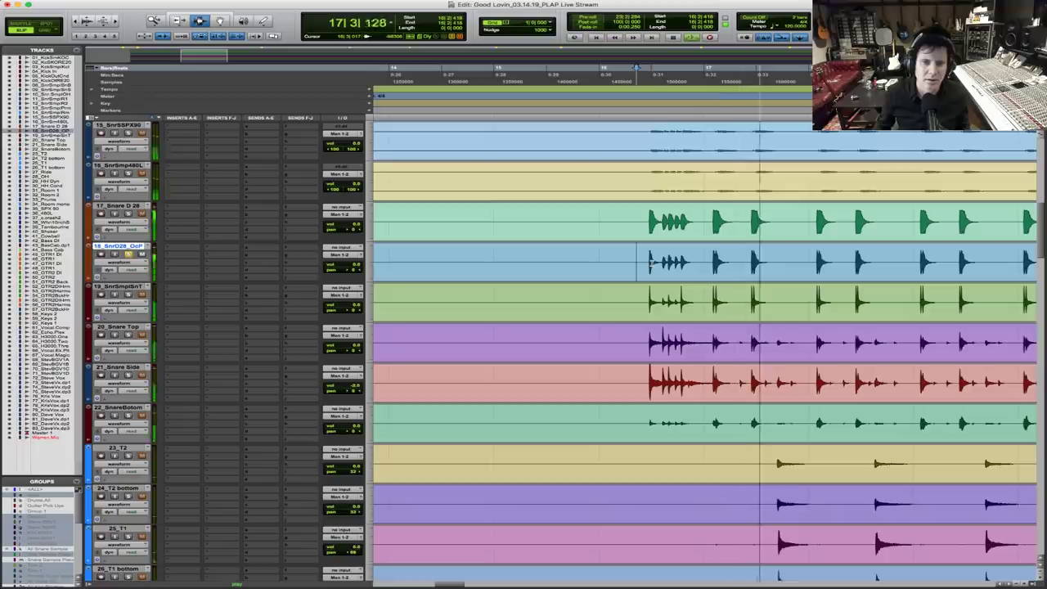
key(space)
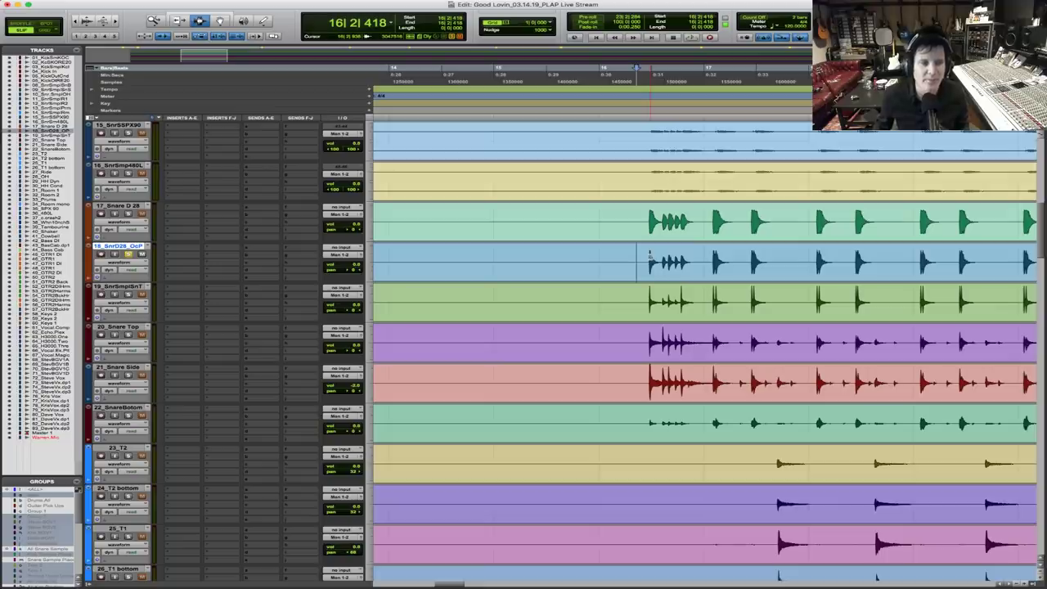
key(super+bracketleft)
key(super+bracketleft)
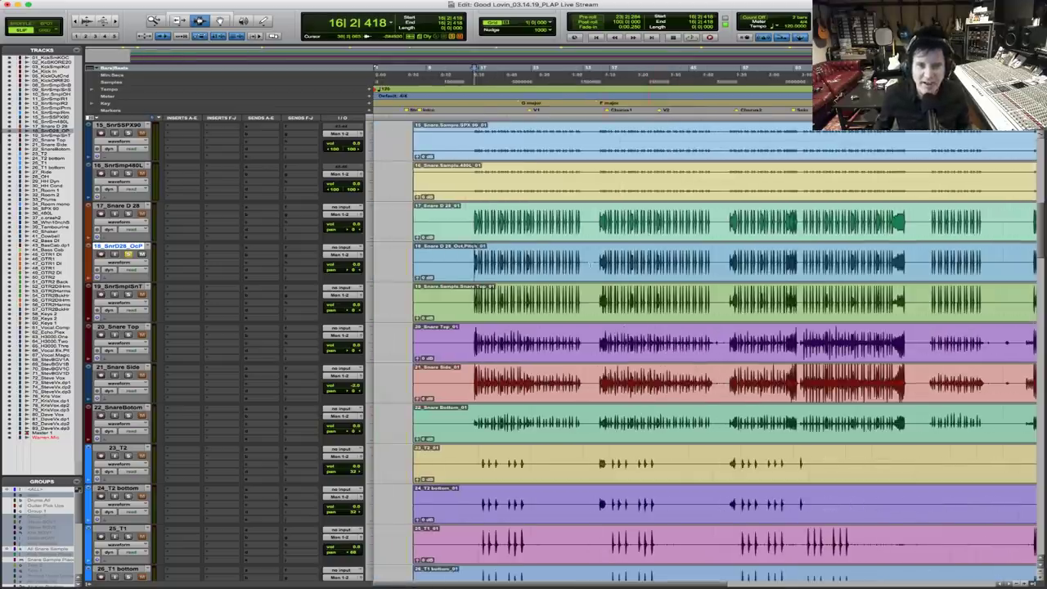
key(super+bracketright)
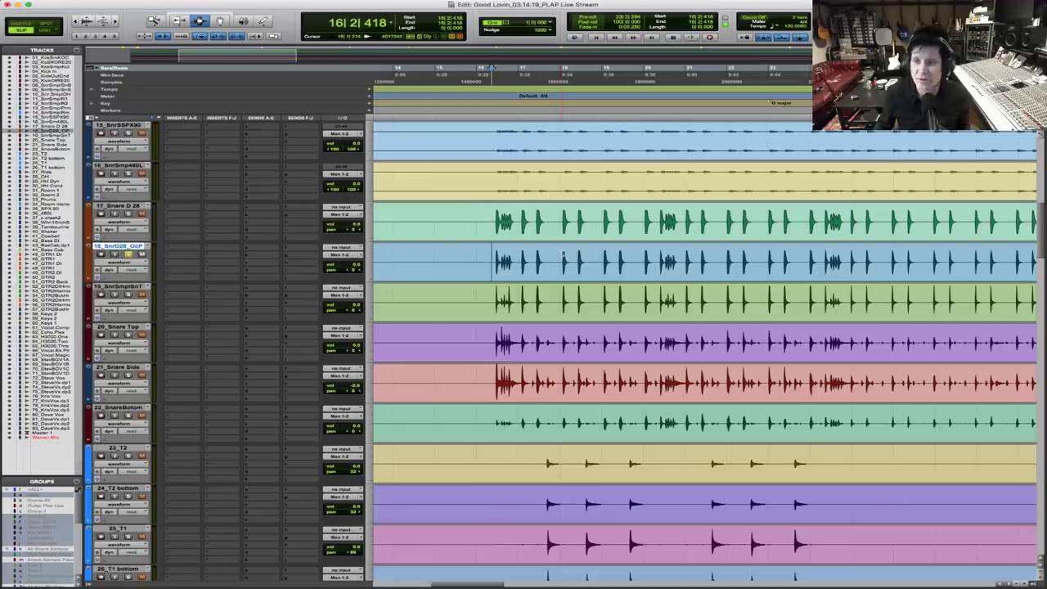
Play the soloed SnrD28_OcP track again from 16|2|418 through the opening fill into bar 17
key(space)
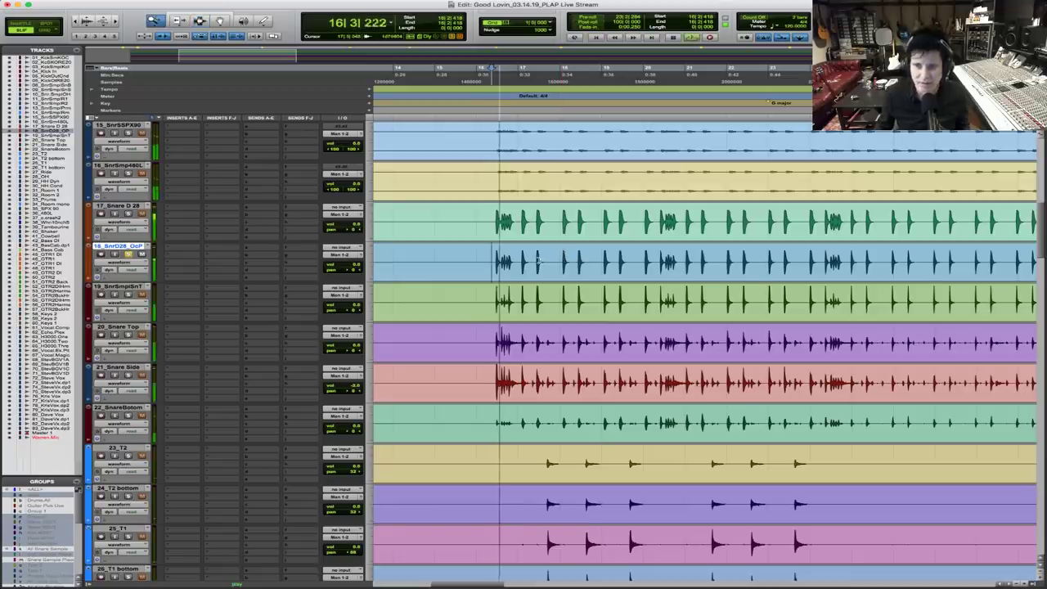
key(super+bracketright)
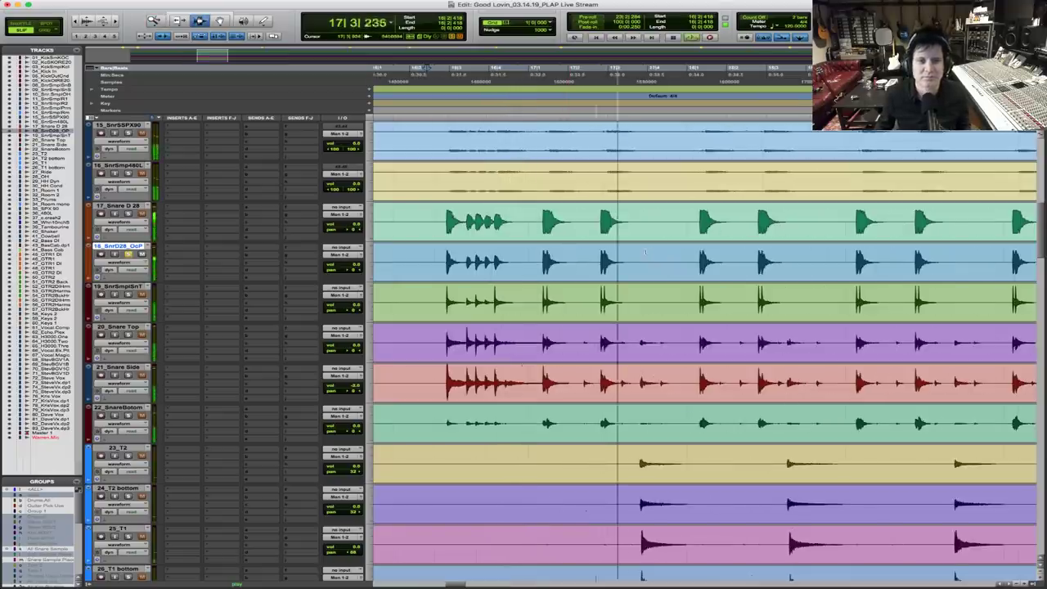
key(space)
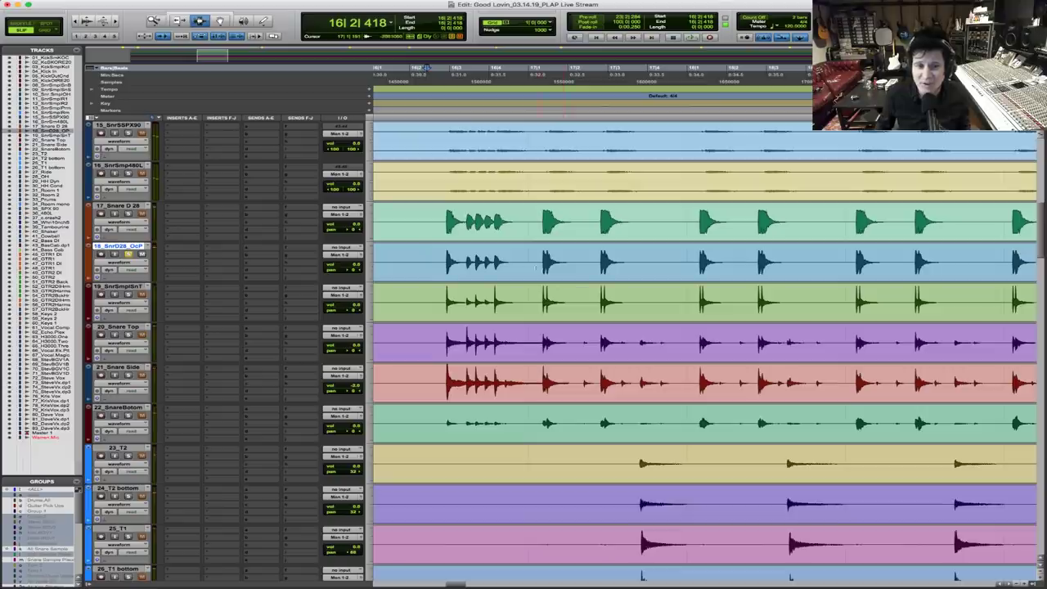
Play the soloed SnrD28_OcP track from 17|1|342, just before the doubled snare hit in bar 17
key(F5)
drag(538, 242, 575, 276)
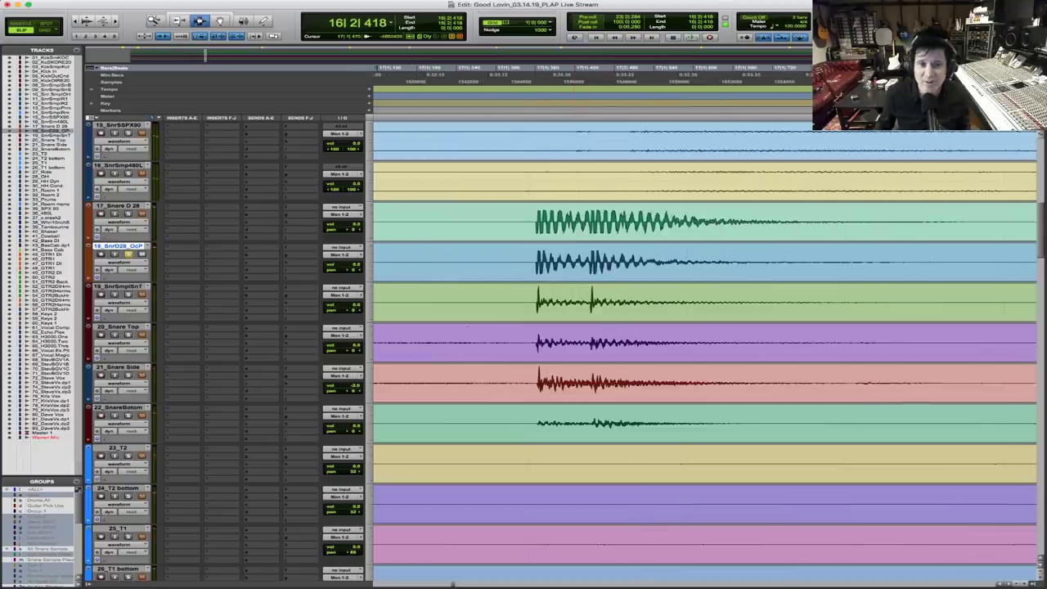
click(524, 270)
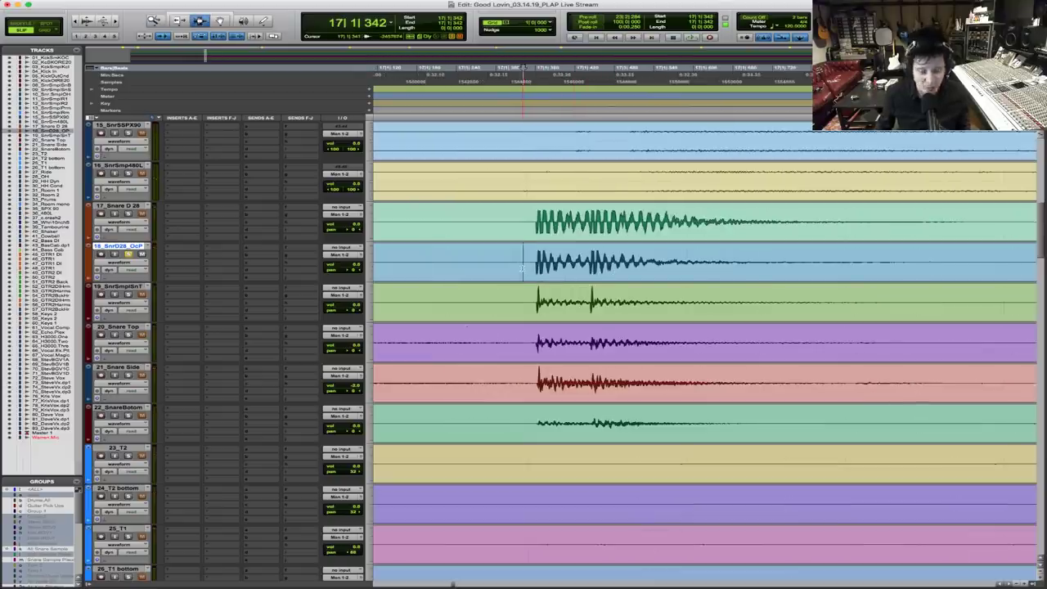
key(r)
key(r)
key(r)
key(space)
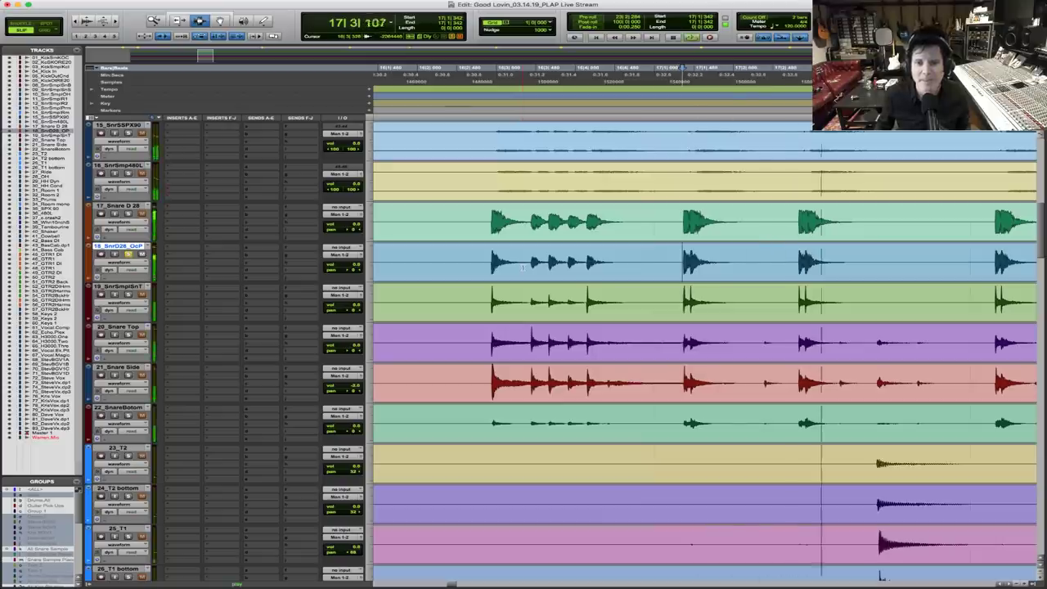
key(space)
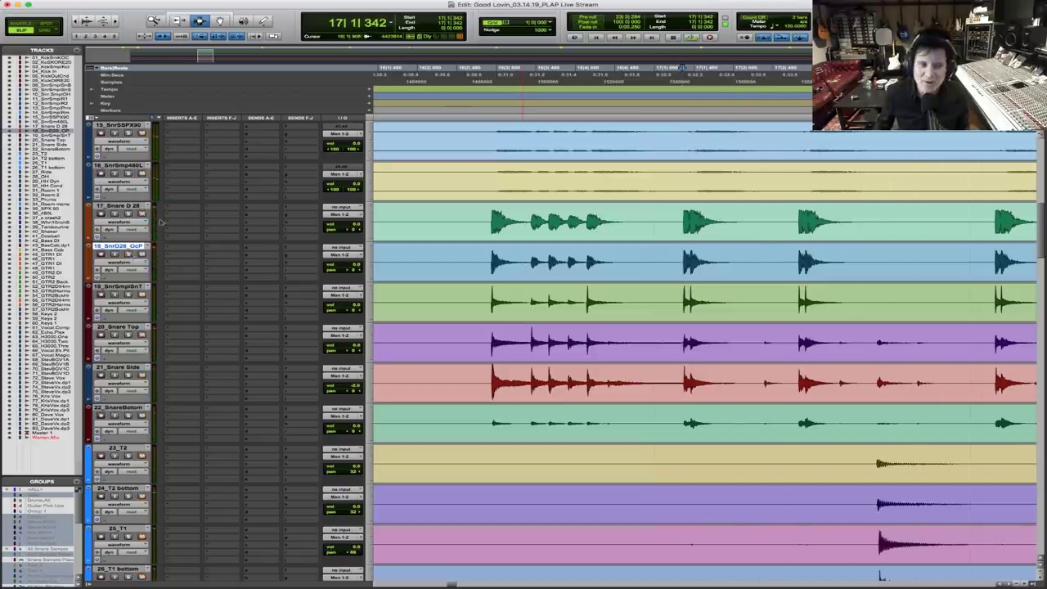
Solo only the Snare D 28 track and play it from 16|2|364, just before its first hit
click(448, 217)
key(space)
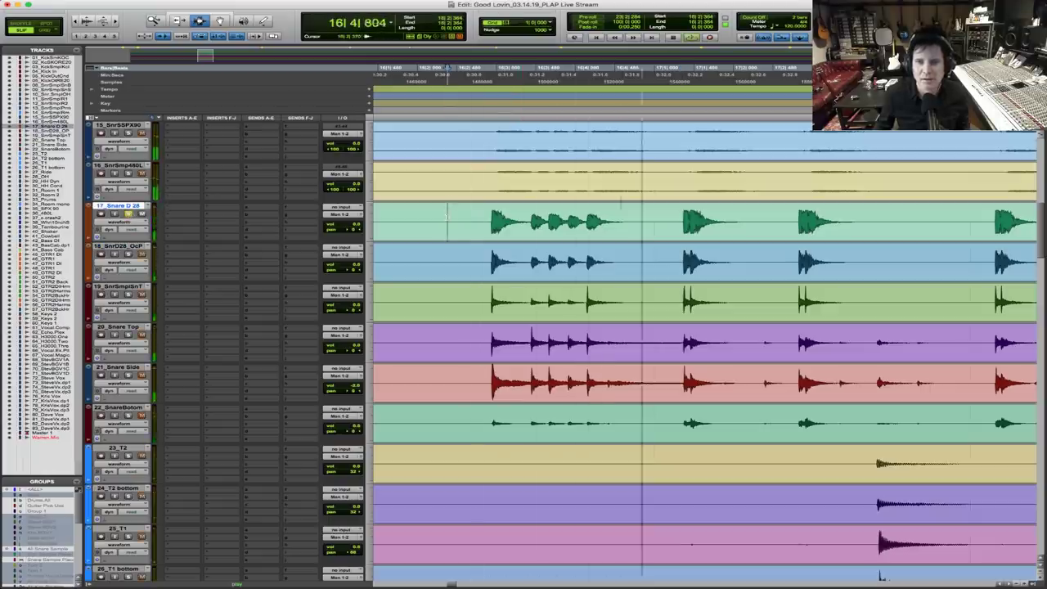
key(space)
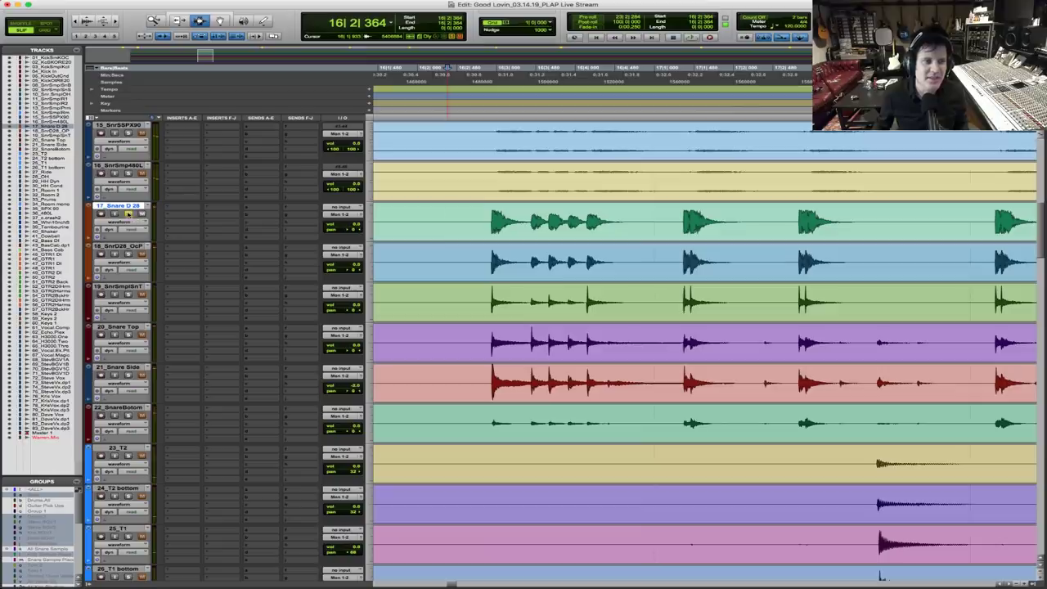
Clear the solo on Snare D 28 and set the playback position to 16|2|579 on the SnrSmplSnT track
key(r)
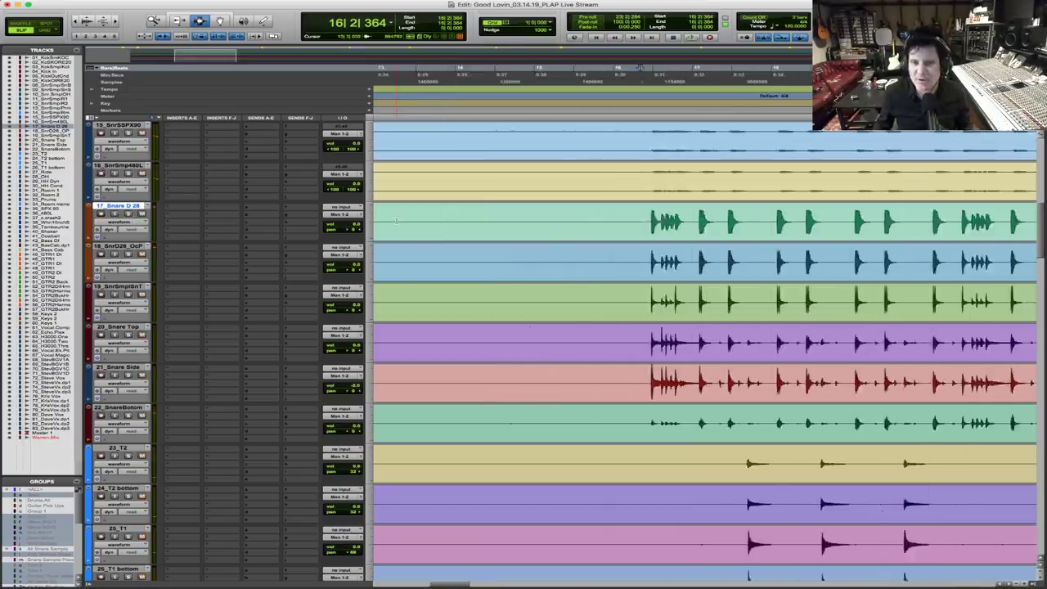
key(r)
key(r)
key(t)
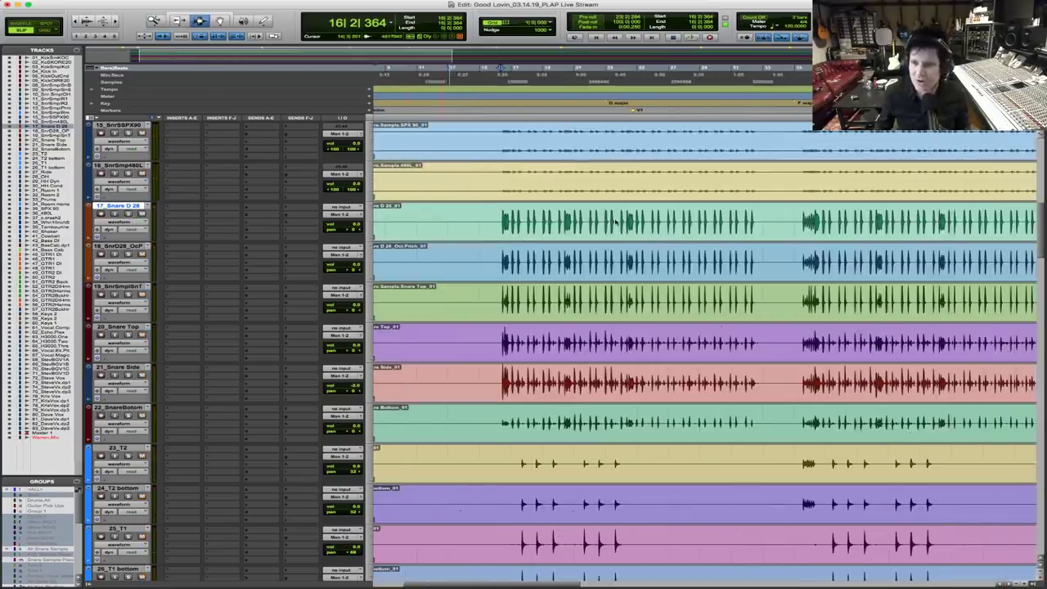
click(498, 220)
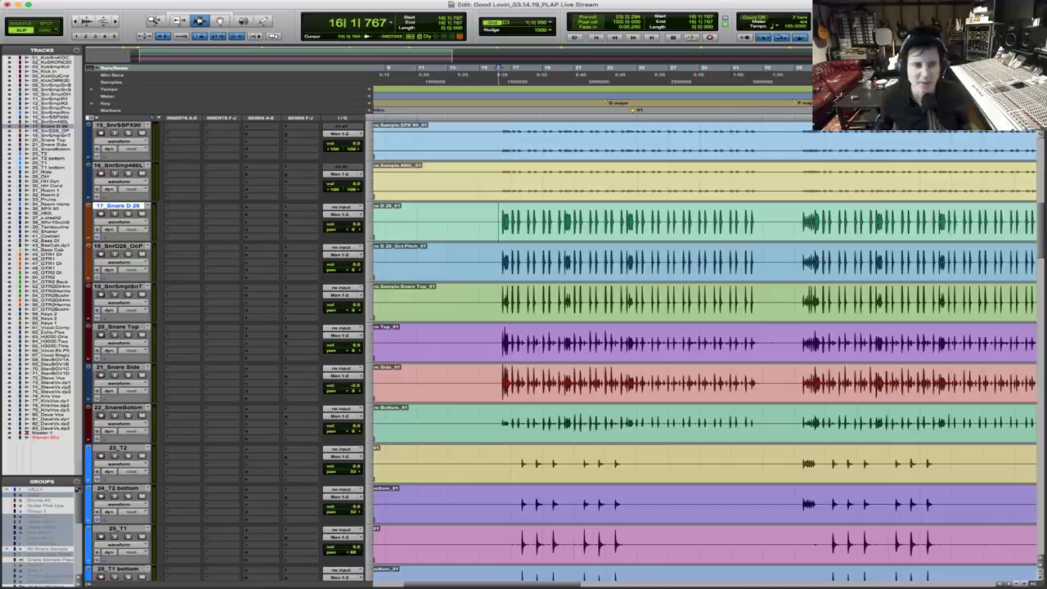
click(502, 292)
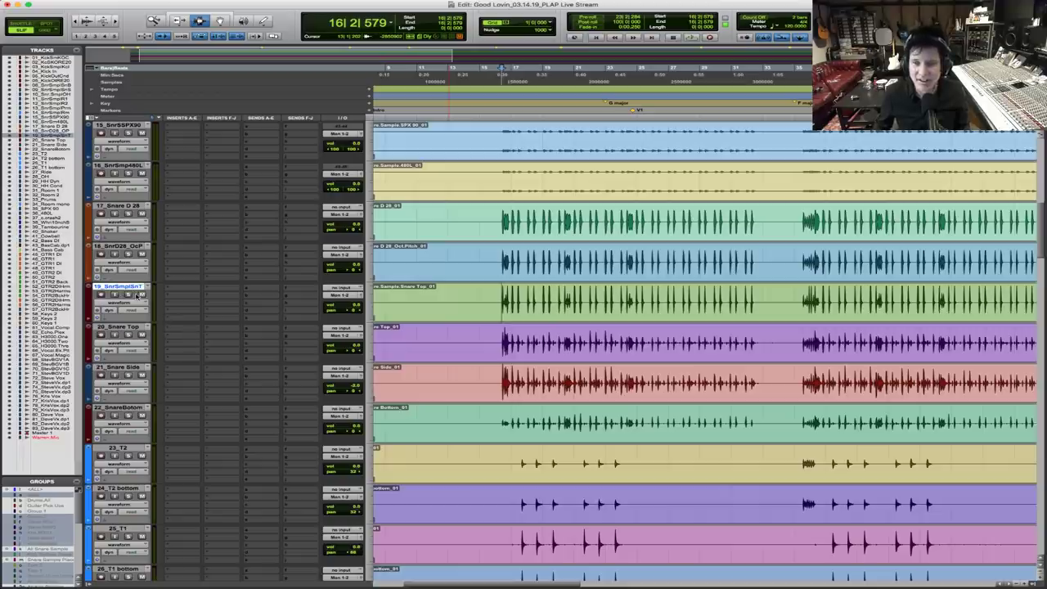
Insert the MV2 (mono) dynamics plug-in on the SnrSmplSnT track
click(181, 289)
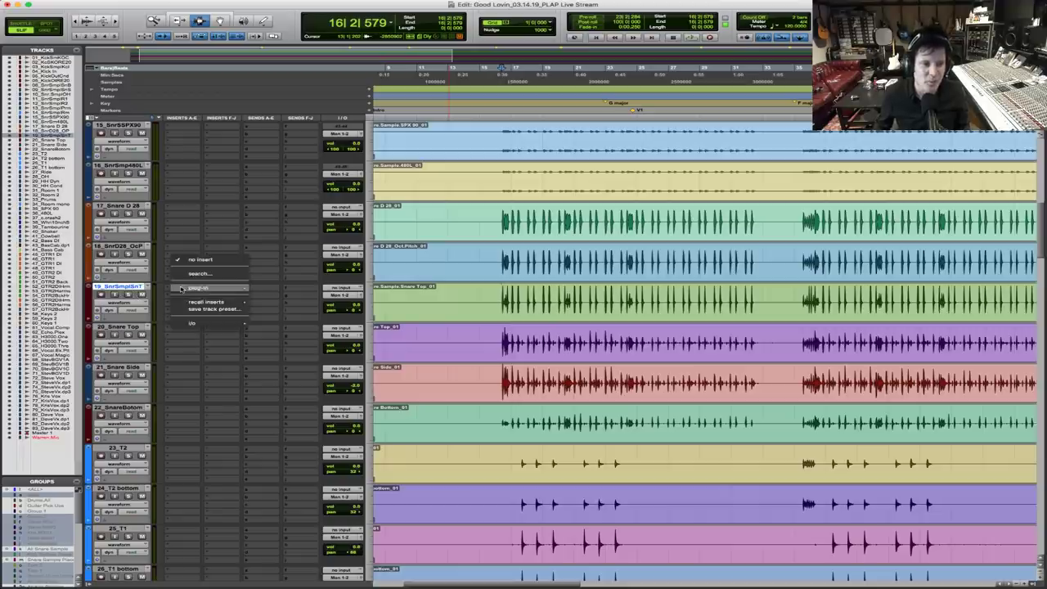
mouse_move(182, 288)
mouse_move(291, 277)
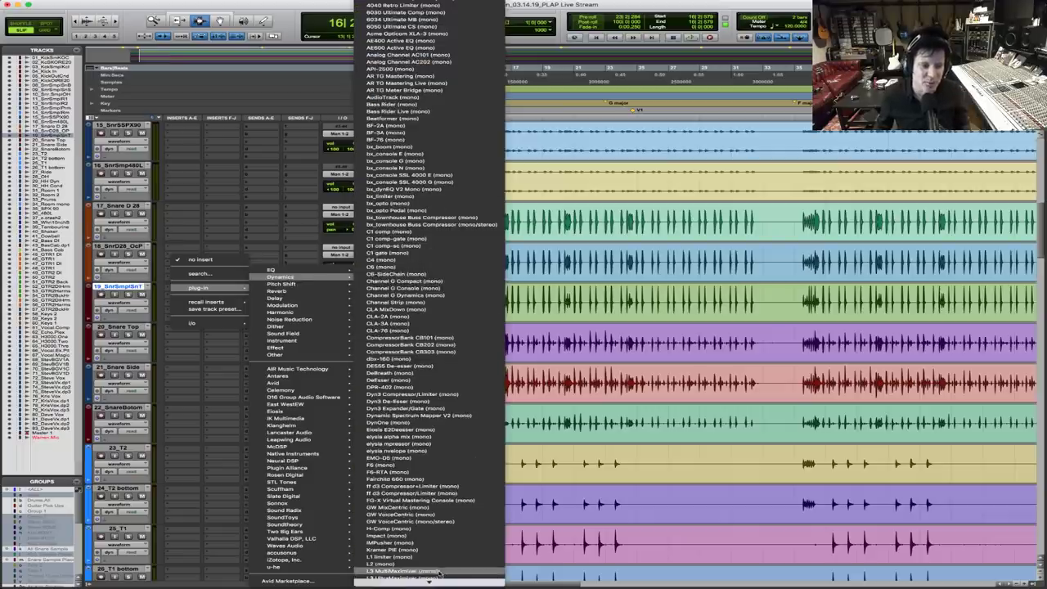
mouse_move(440, 584)
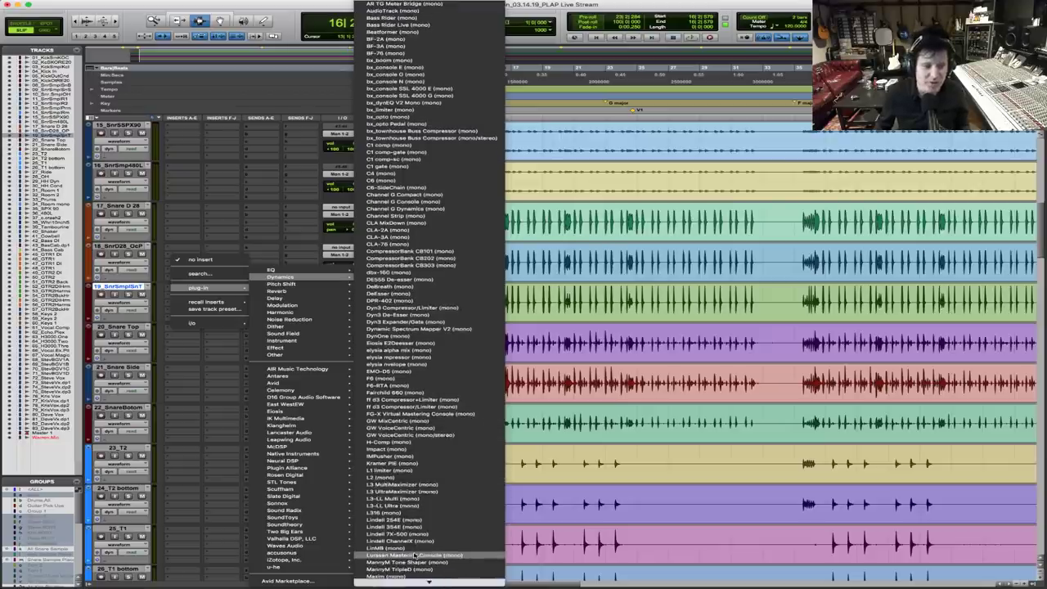
scroll(416, 555, down, 3)
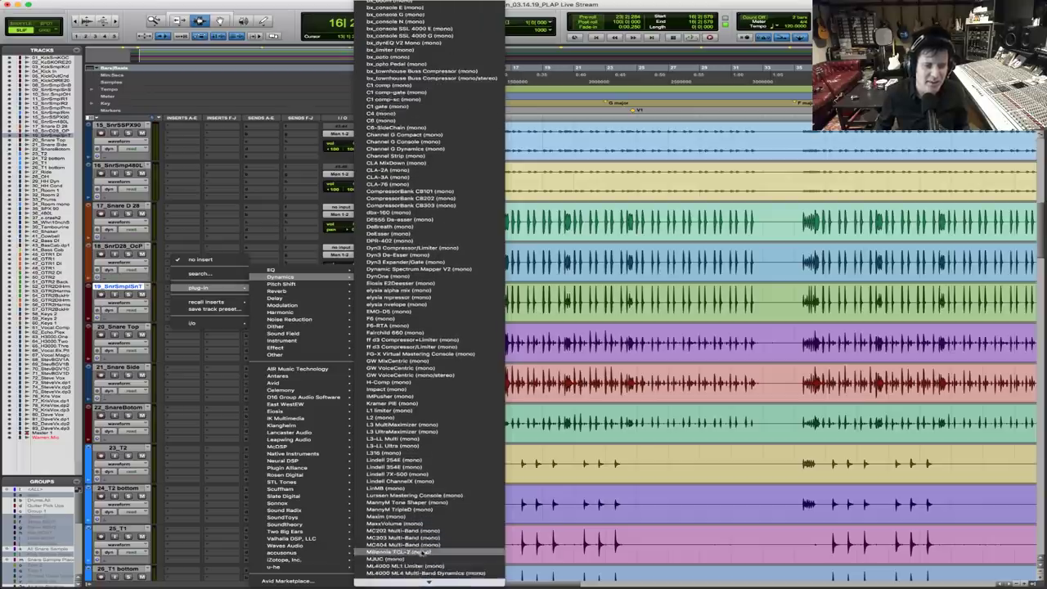
scroll(431, 532, down, 4)
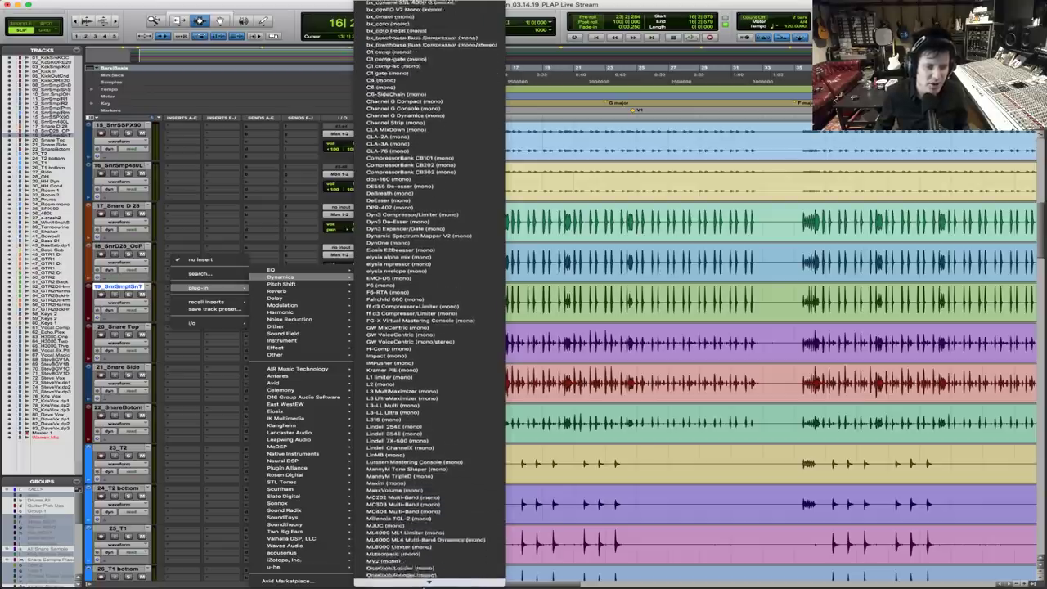
click(432, 519)
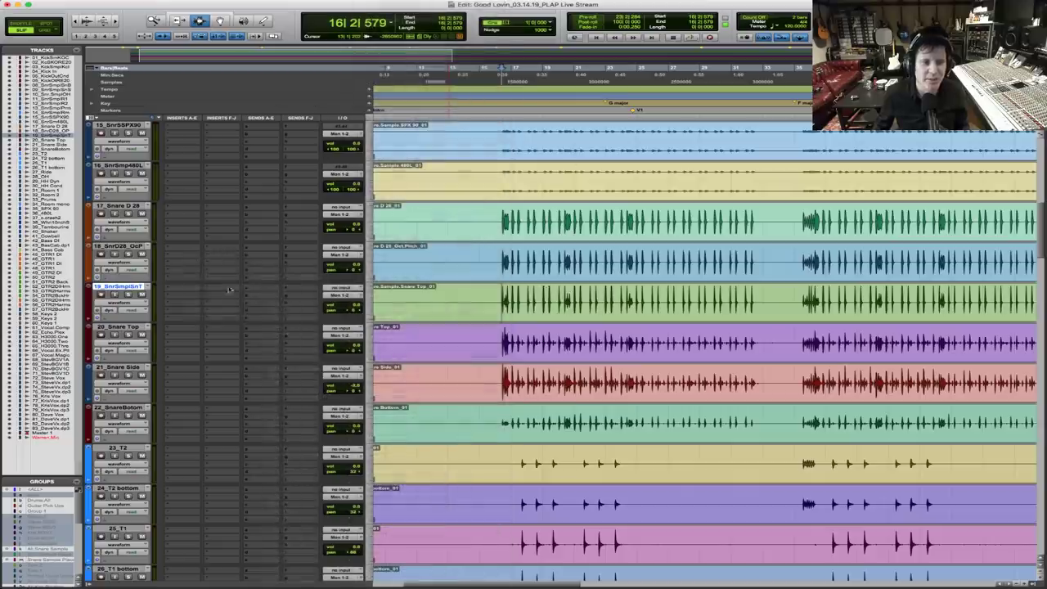
During soloed playback of SnrSmplSnT, set MV2's Low Level to about 24 and High Level to about -24, and lower its Output
key(space)
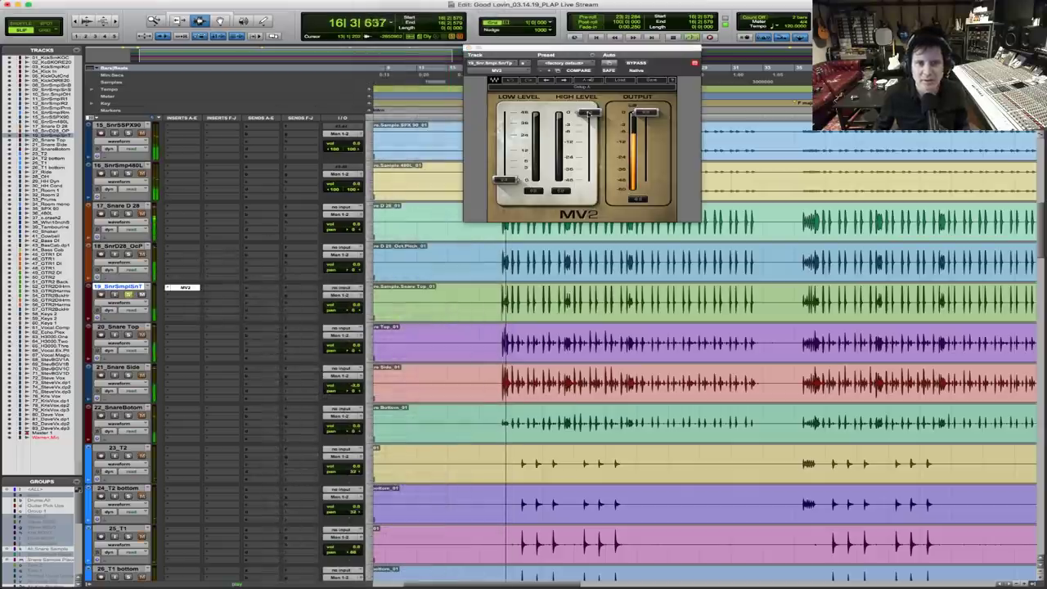
drag(507, 178, 507, 134)
drag(646, 112, 646, 135)
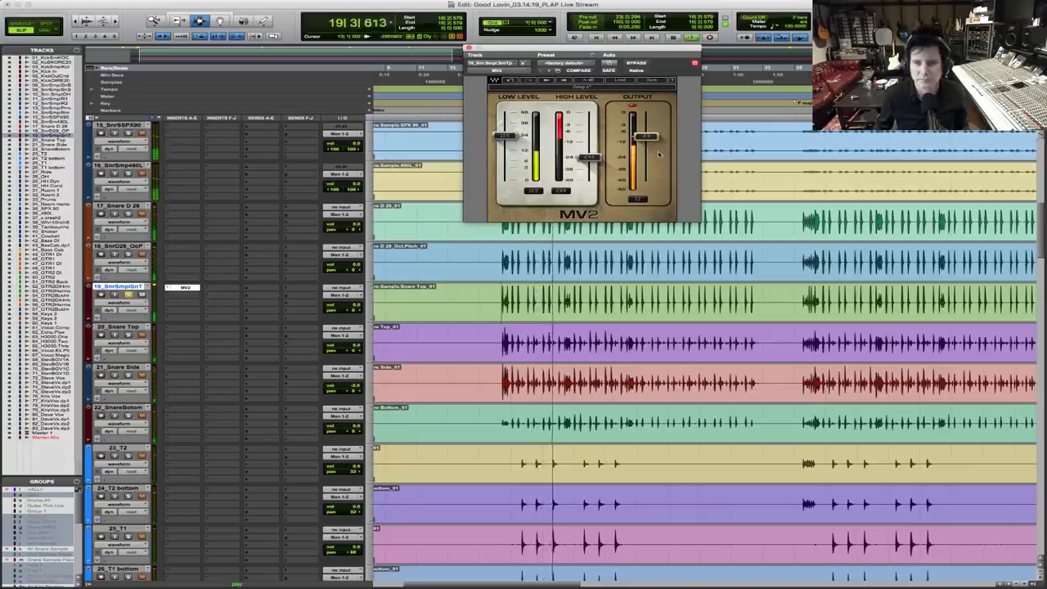
key(space)
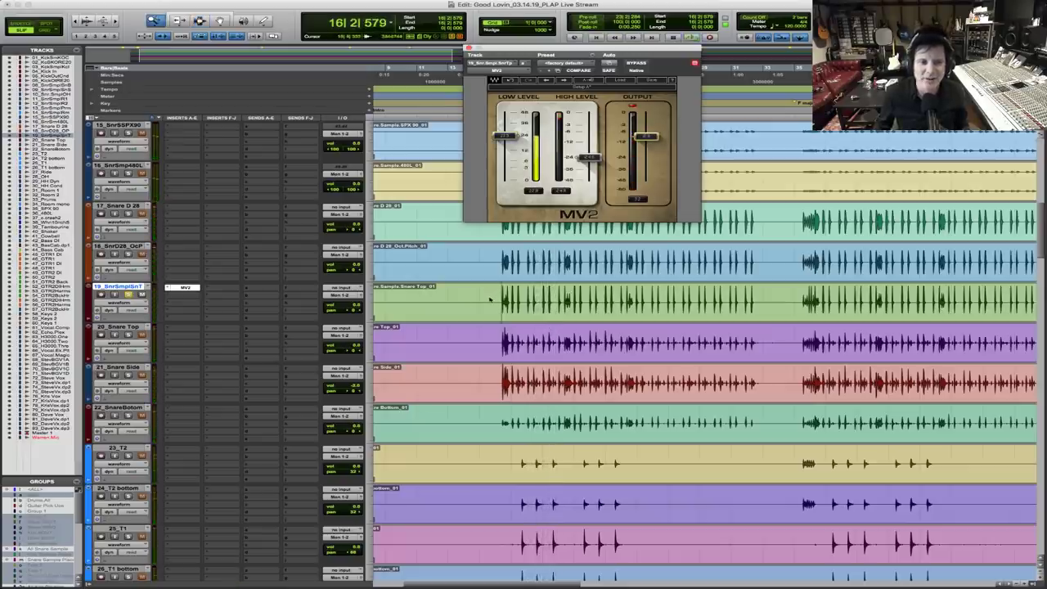
Play the compressed SnrSmplSnT track from 16|2|794, at the first hit of the opening fill
click(490, 299)
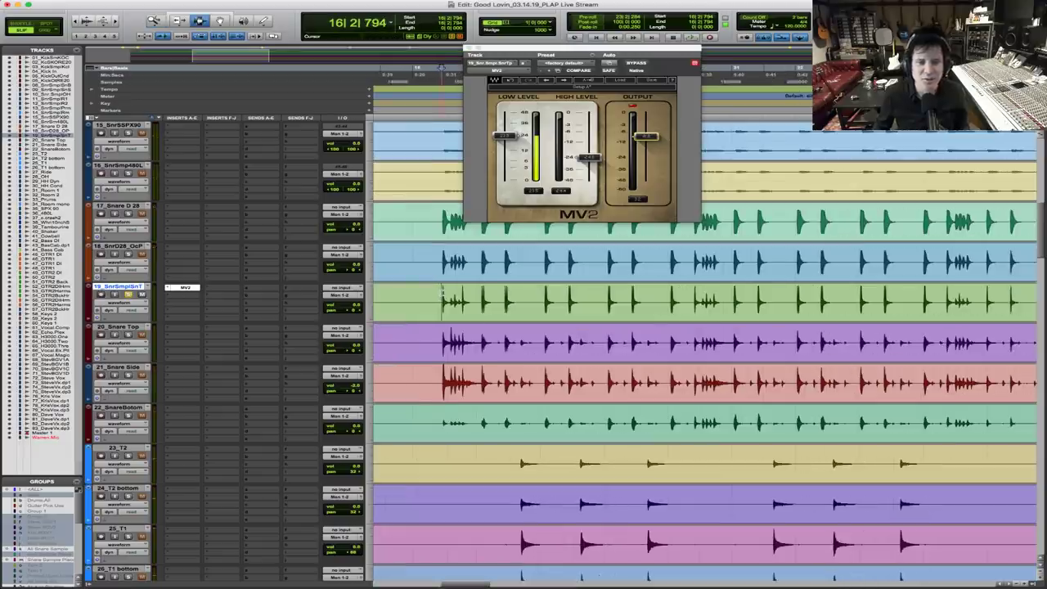
key(F5)
drag(427, 303, 517, 303)
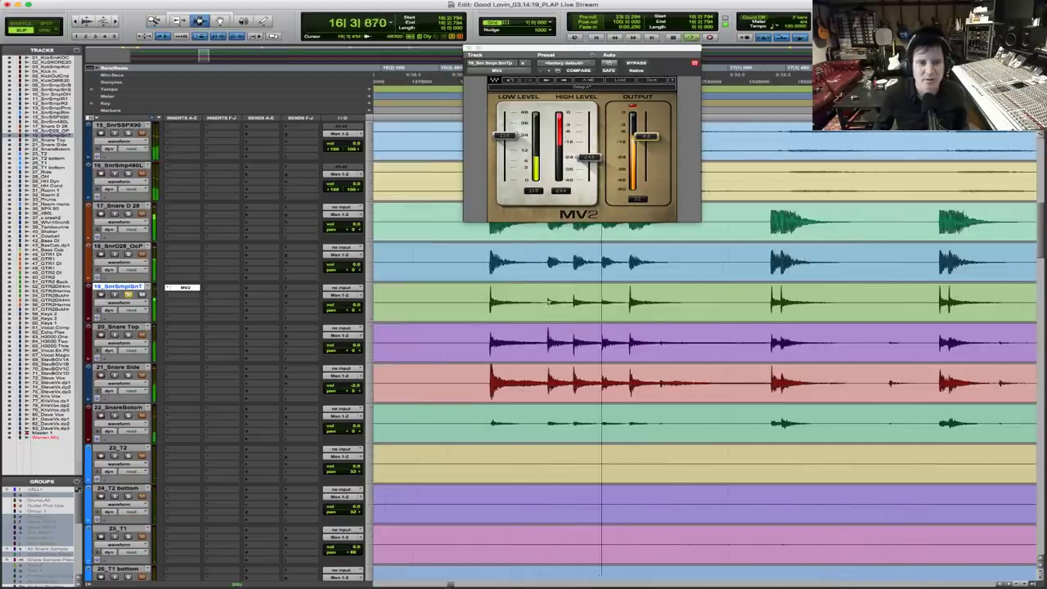
key(space)
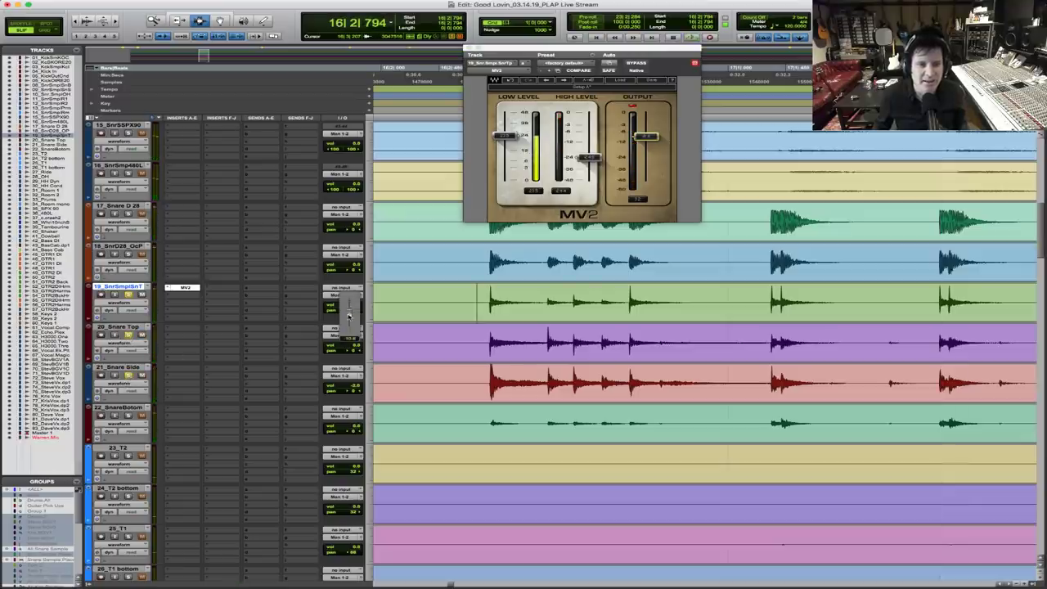
Play SnrSmplSnT soloed together with Snare Top and Snare Side, and lower the SnrSmplSnT volume to about -6 dB
key(space)
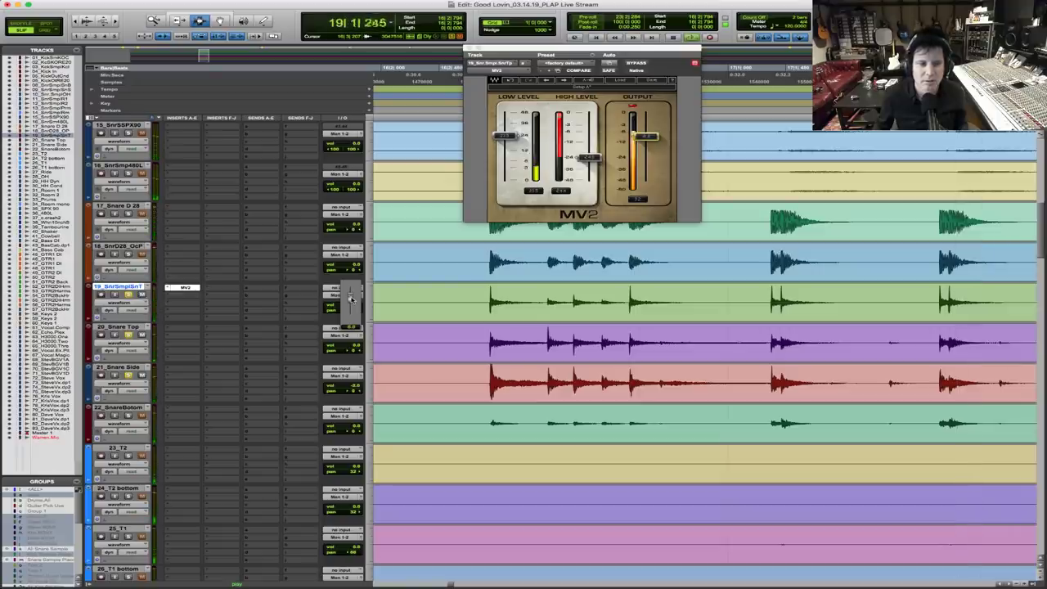
drag(350, 299, 350, 304)
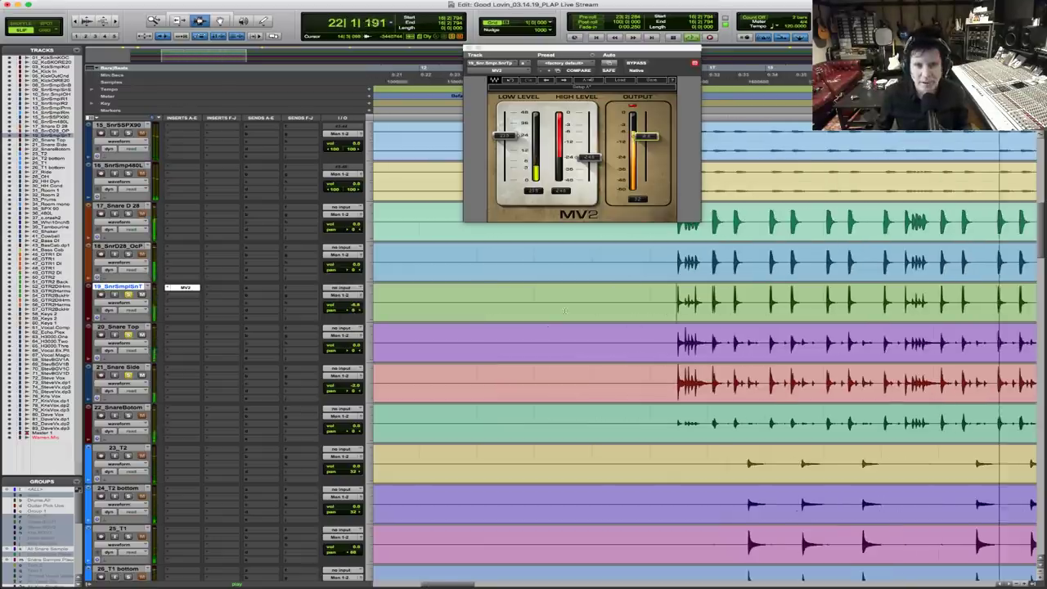
key(space)
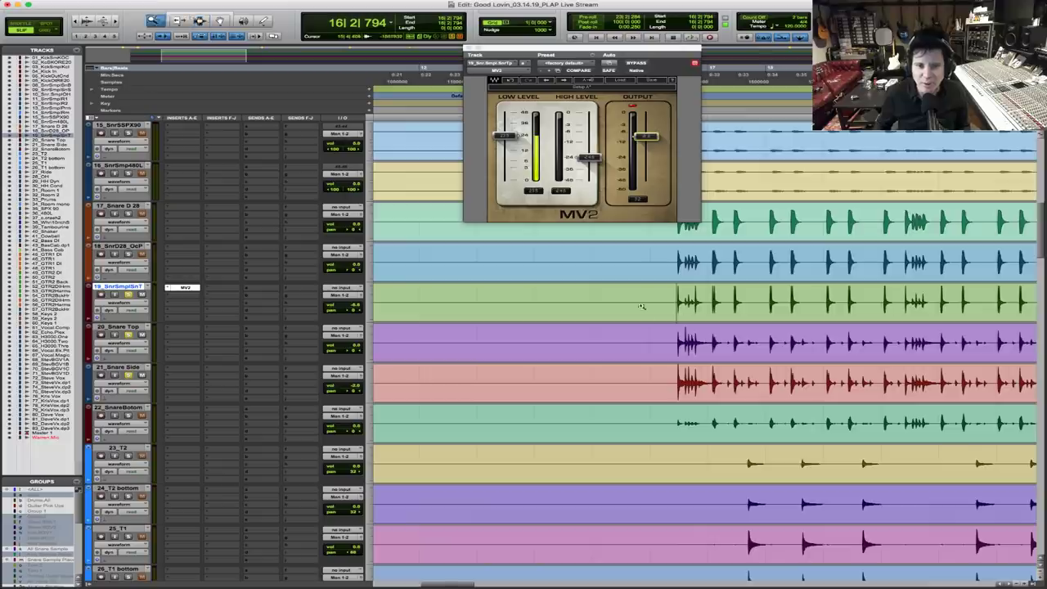
Play the soloed SnrSmplSnT, Snare Top and Snare Side tracks from 16|2|794 to check the sample's blend with the live snare
key(super+bracketright)
key(space)
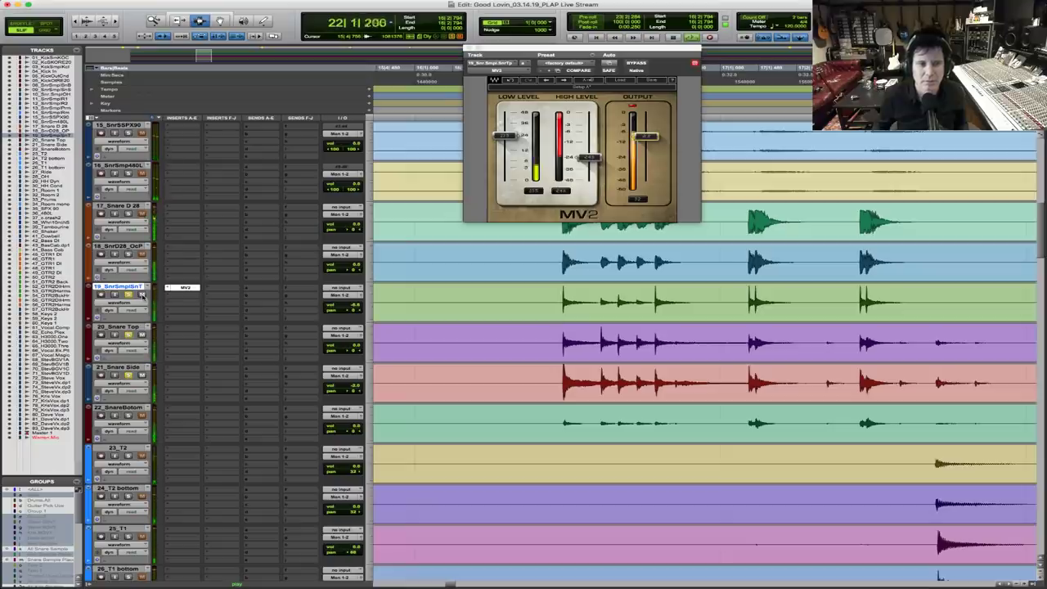
key(space)
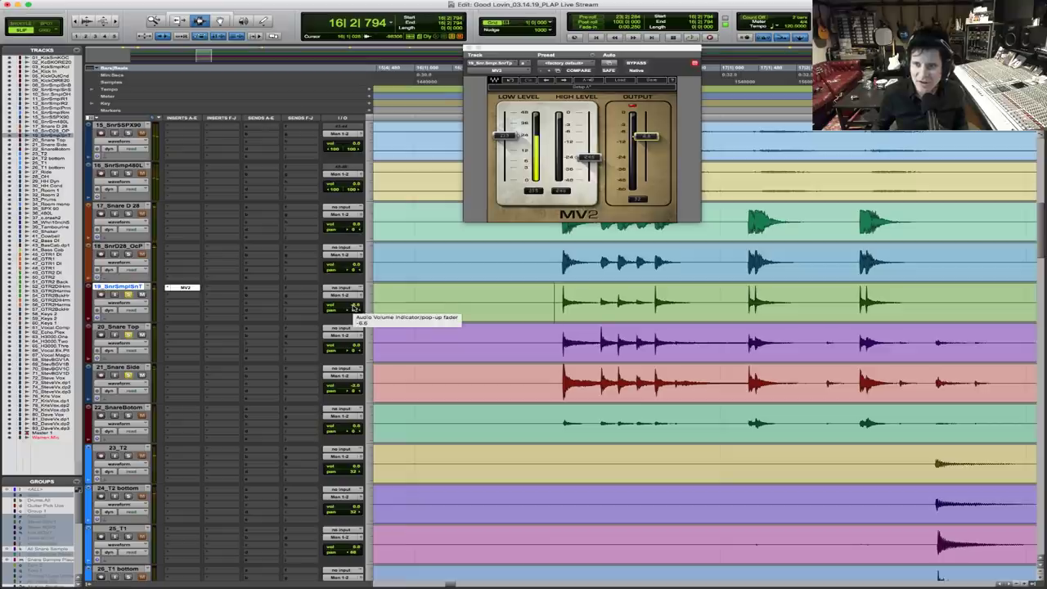
Add SnrD28_OcP to the soloed snare tracks and lower its volume to about -23.8 dB during playback
key(space)
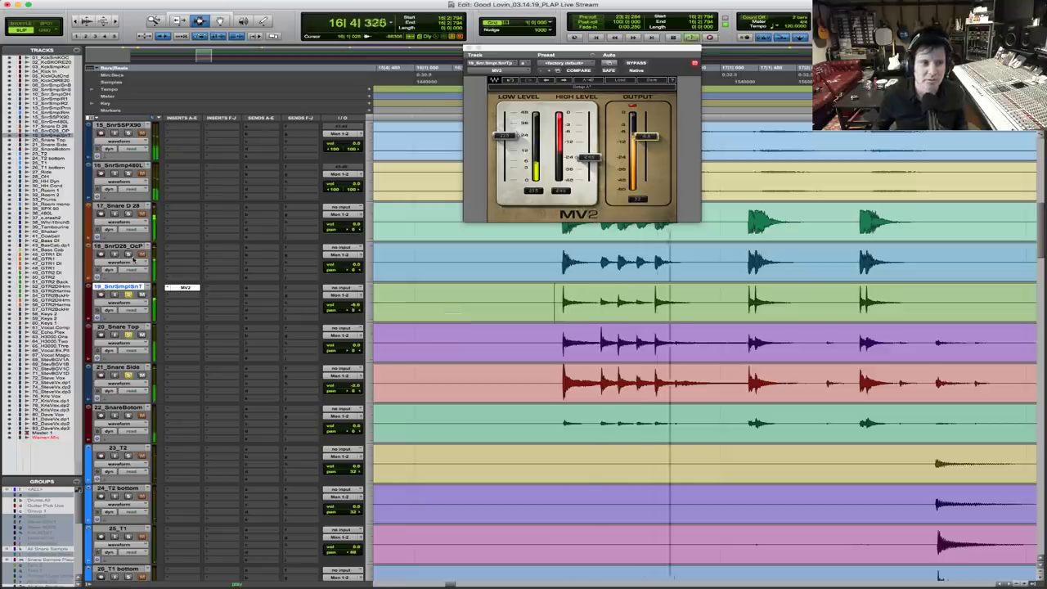
drag(362, 268, 356, 279)
key(space)
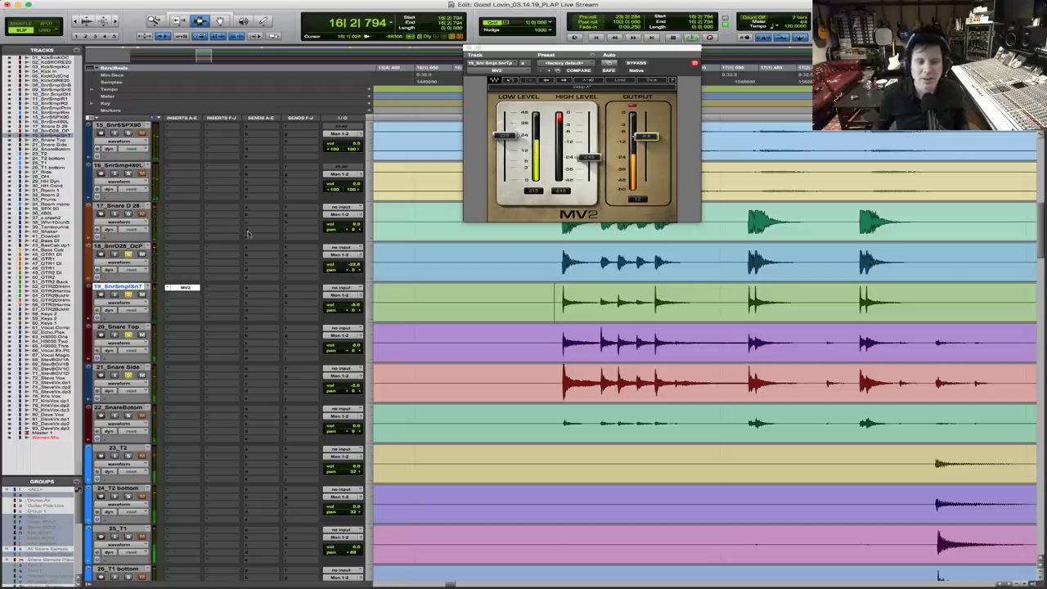
Insert the Pultec EQP-1A (mono) equalizer on the SnrD28_OcP track
click(181, 250)
mouse_move(205, 248)
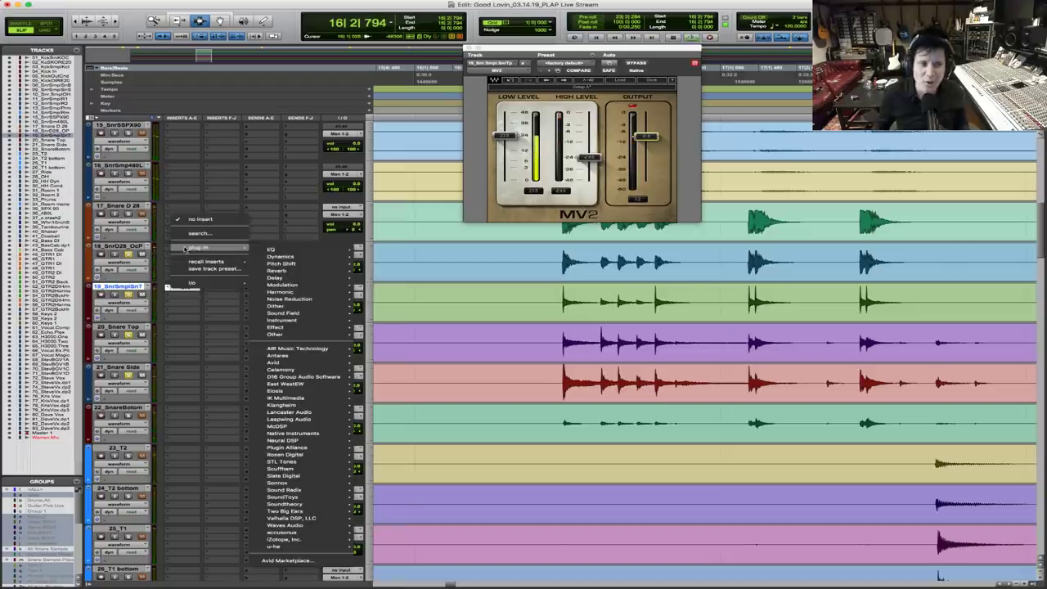
mouse_move(354, 256)
scroll(434, 501, down, 5)
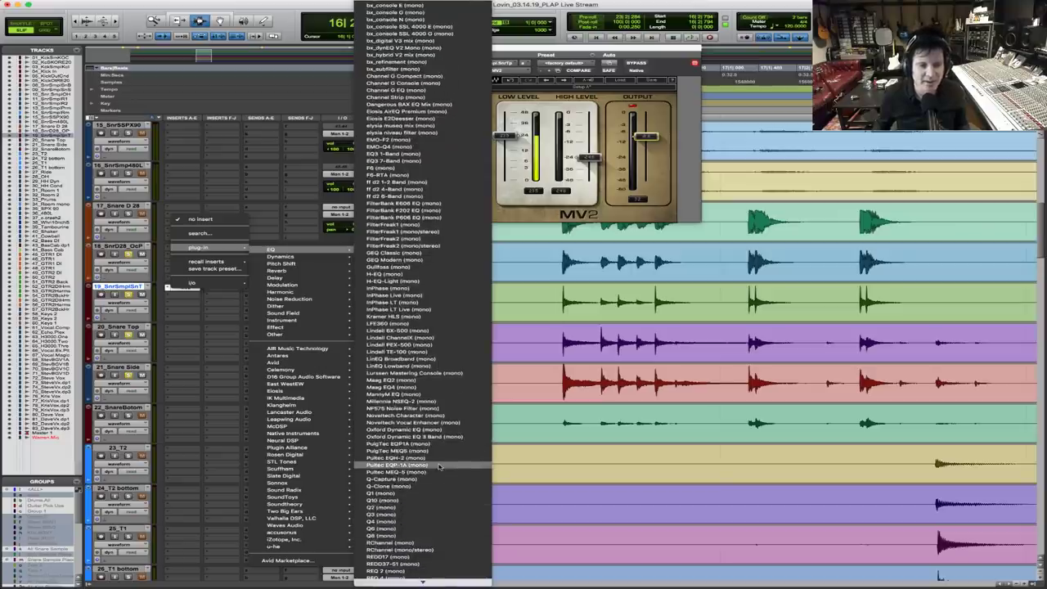
click(439, 467)
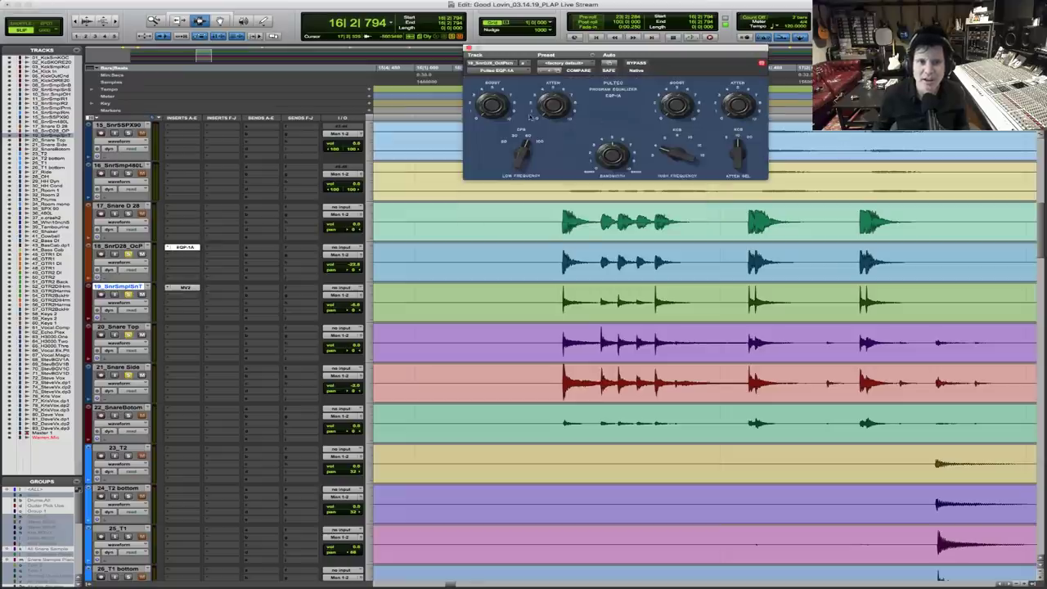
Set the EQP-1A low frequency on SnrD28_OcP to 100 and raise the track's volume to about -6.9 dB during playback
drag(513, 167, 523, 152)
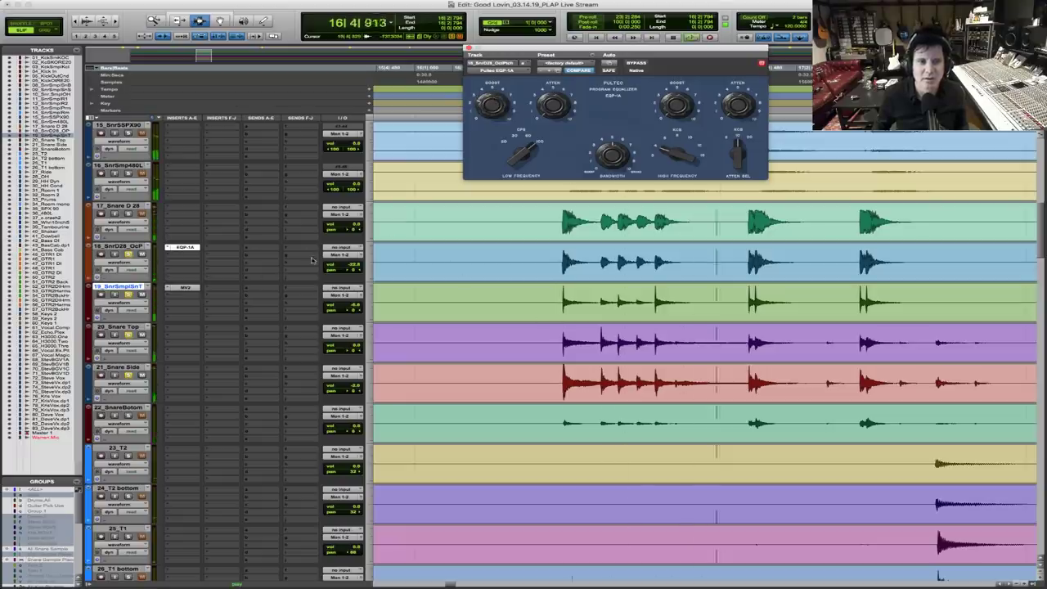
click(350, 258)
drag(350, 259, 350, 260)
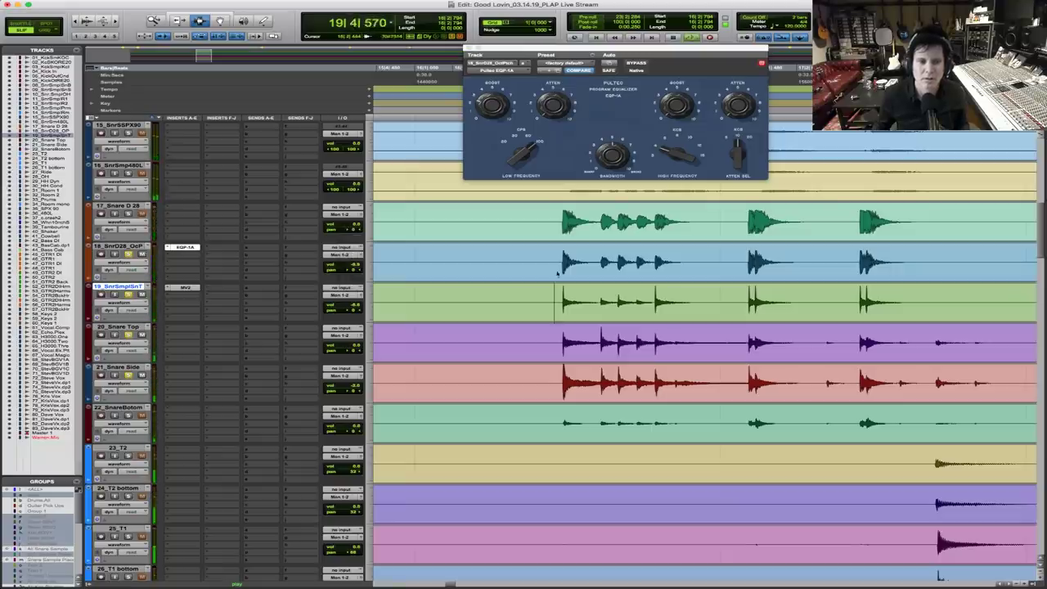
key(space)
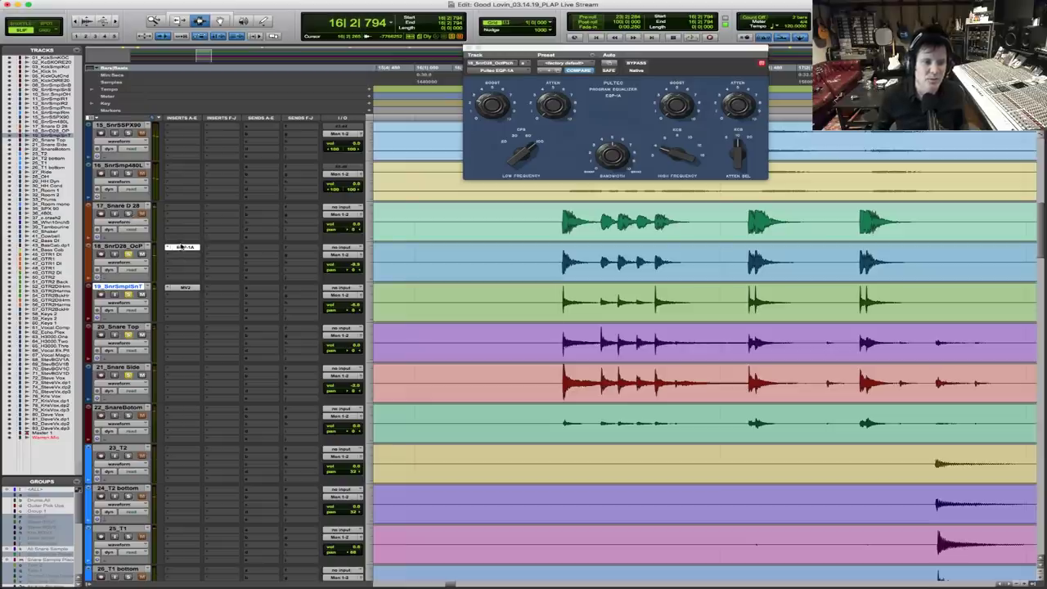
Copy the EQP-1A to Snare D 28, set its high frequency to 8 kHz, and lower the soloed track's volume during playback
drag(182, 246, 185, 214)
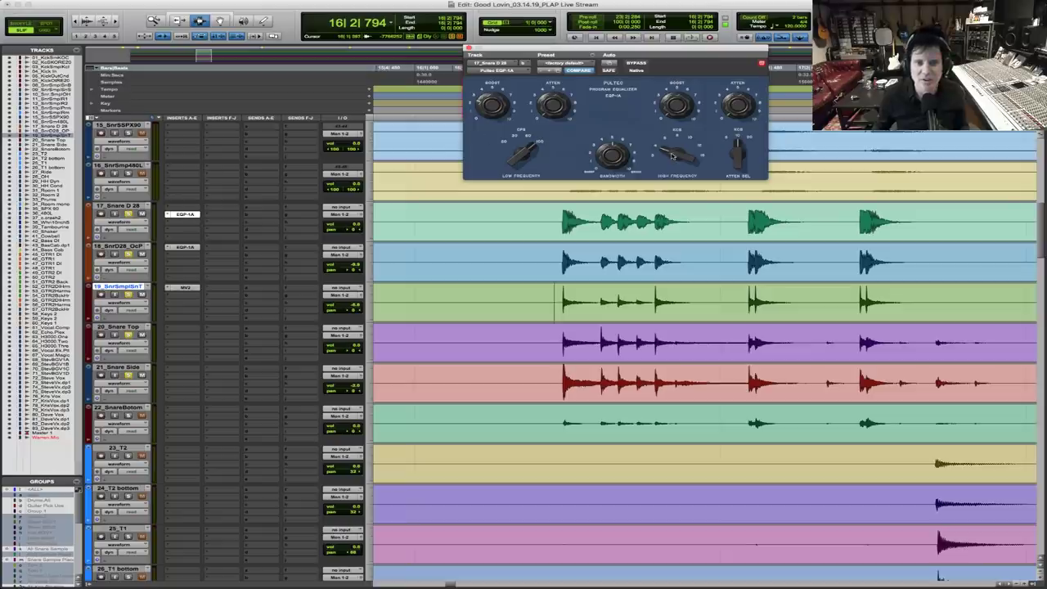
drag(673, 156, 676, 144)
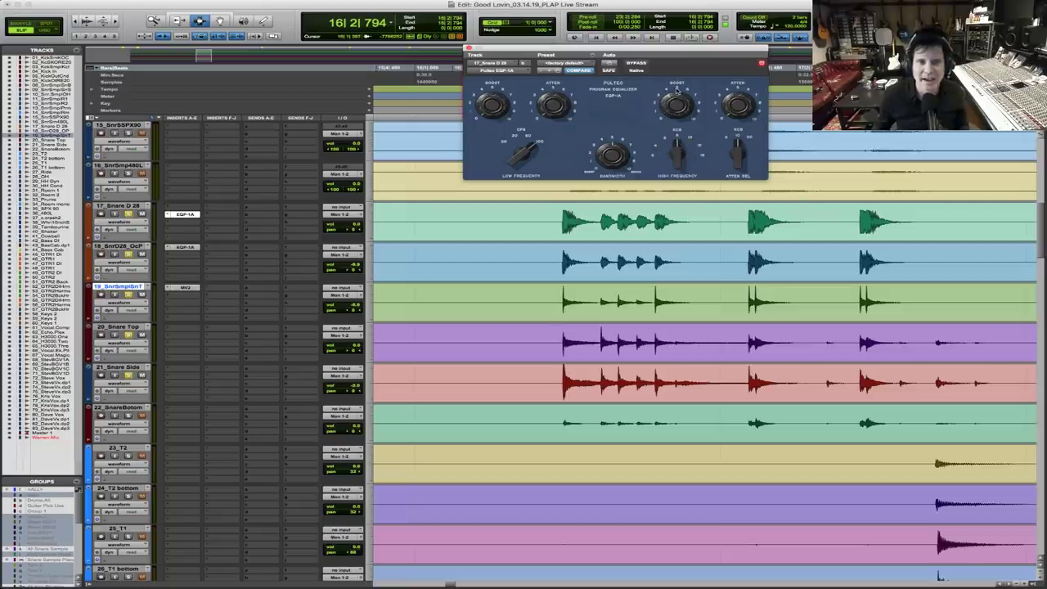
key(space)
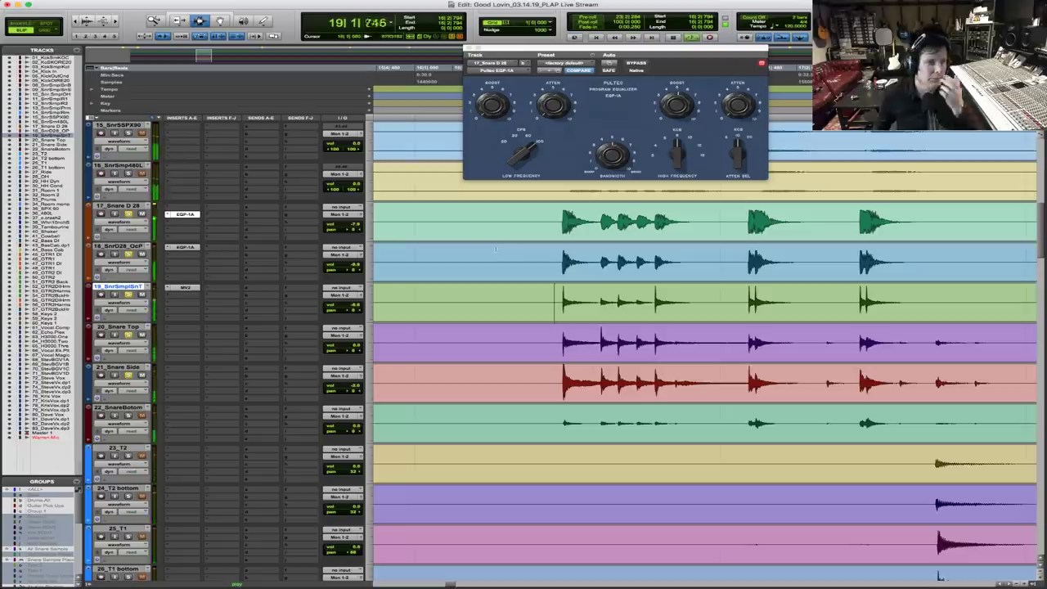
key(space)
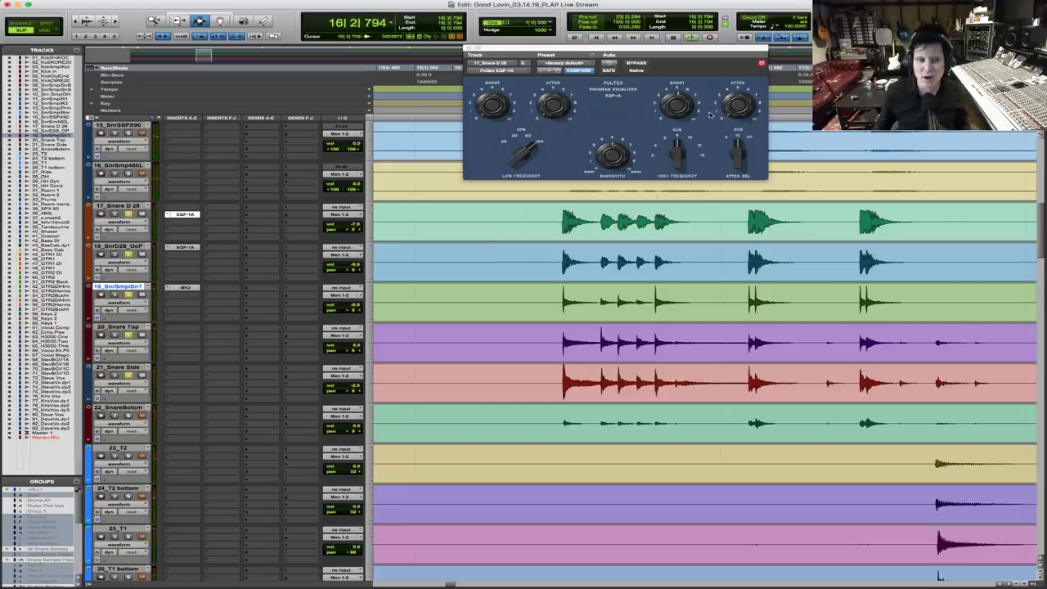
Replay the soloed snare tracks from 16|2|794 and lower the Snare D 28 volume slightly further
key(space)
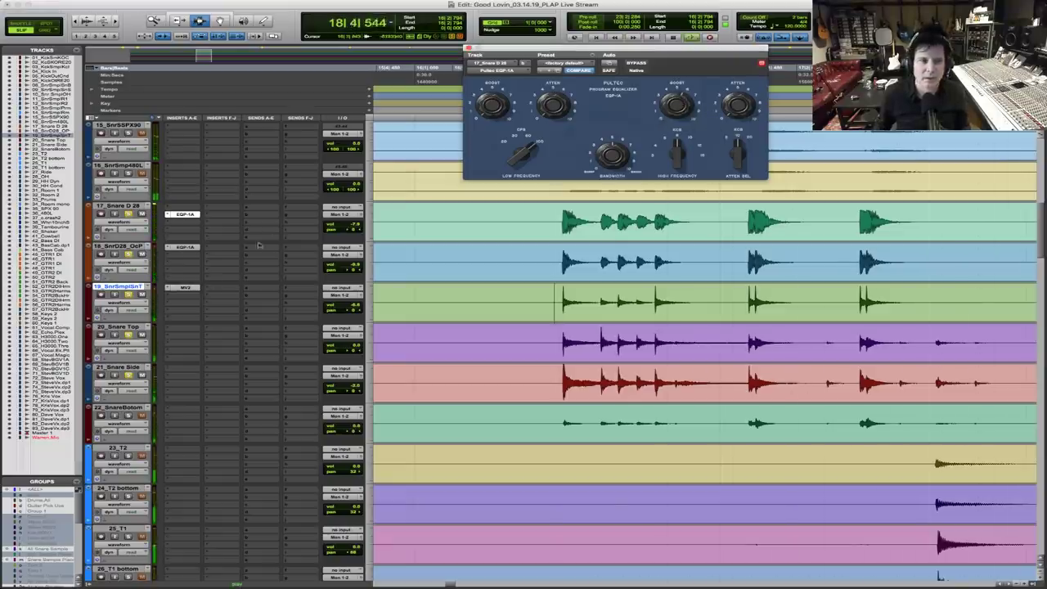
key(space)
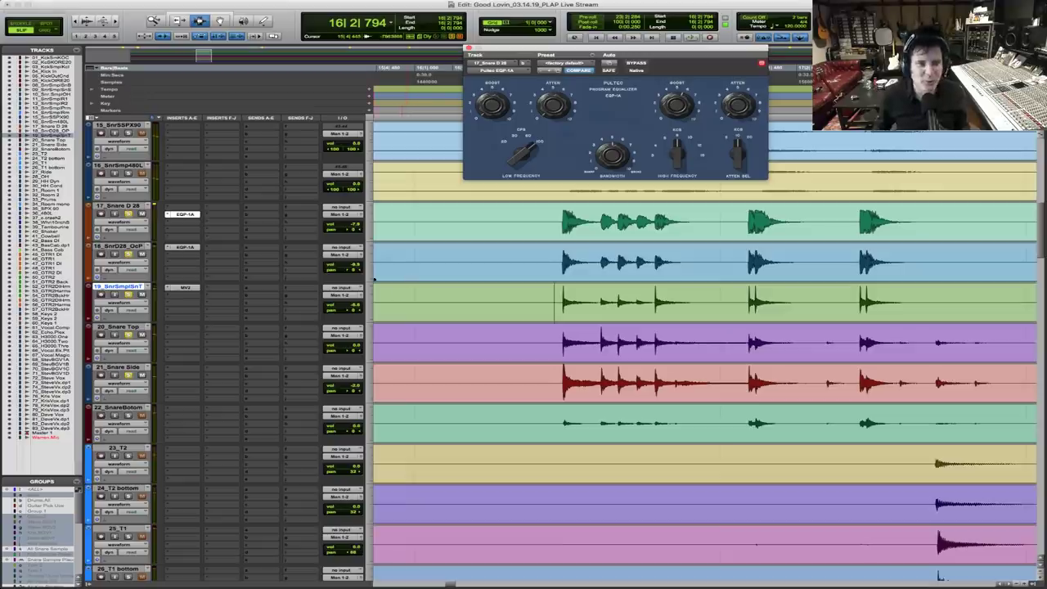
key(space)
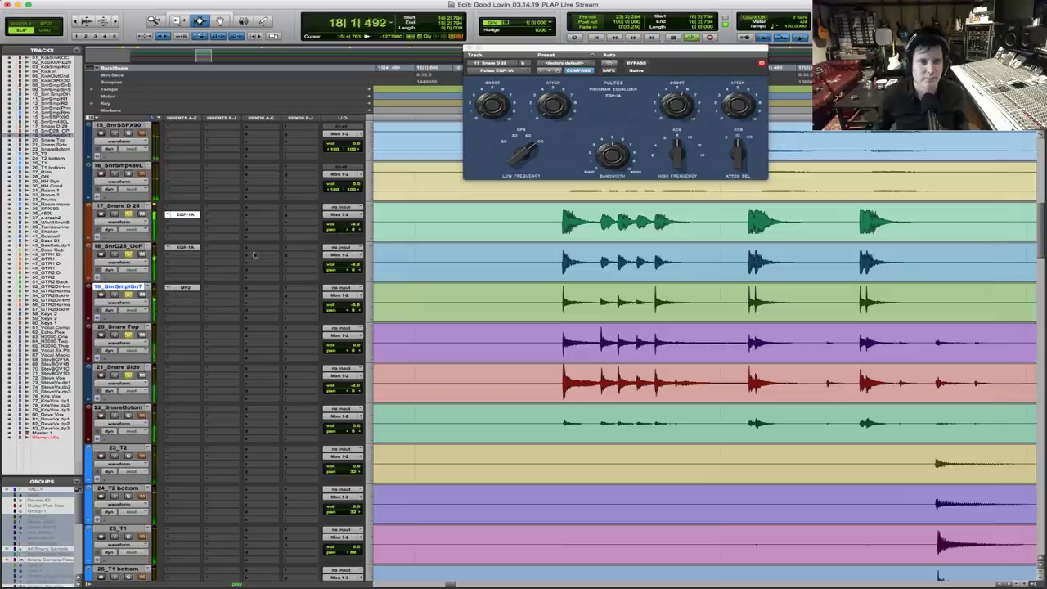
key(space)
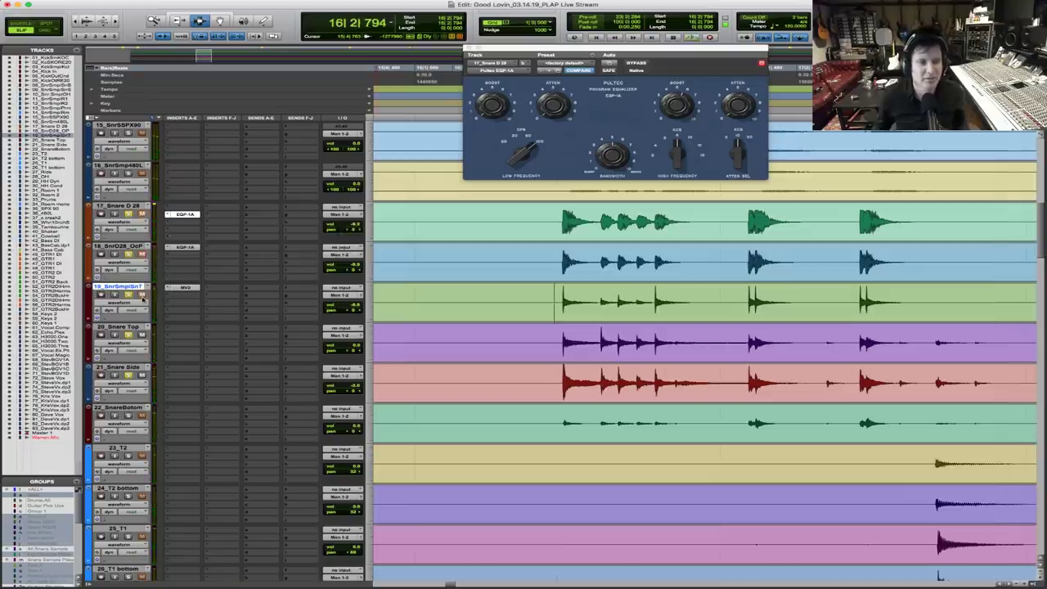
Play the snare blend repeatedly, comparing it with and without SnrSmplSnT, SnrD28_OcP and Snare D 28
key(space)
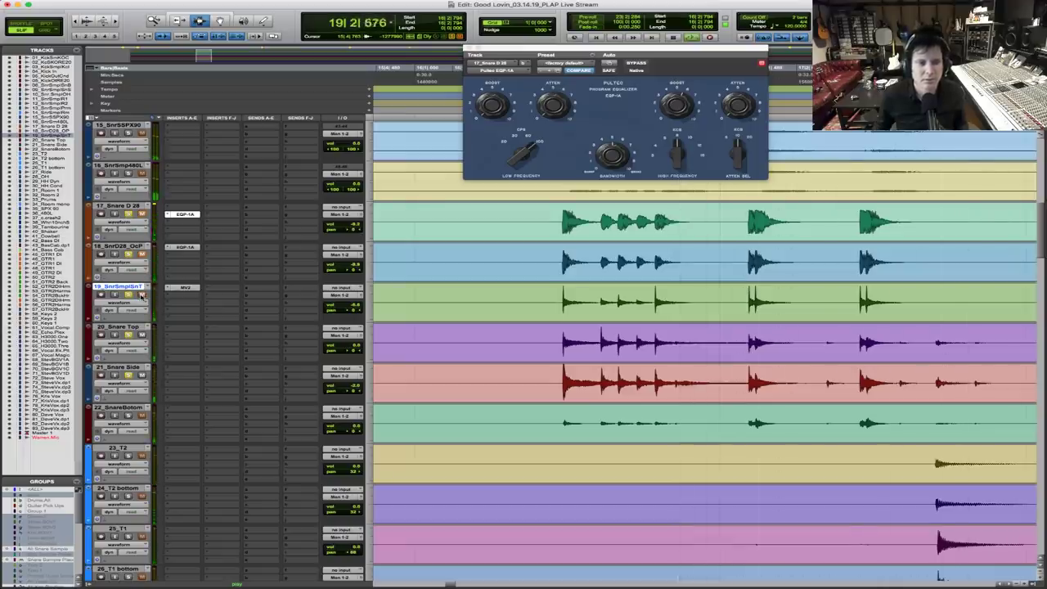
key(space)
key(space)
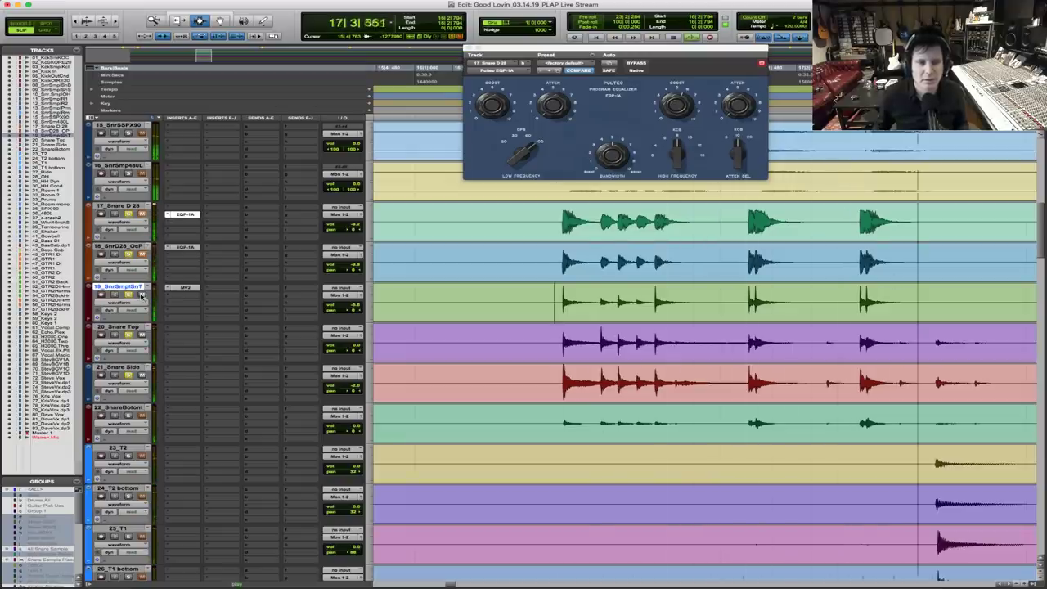
key(space)
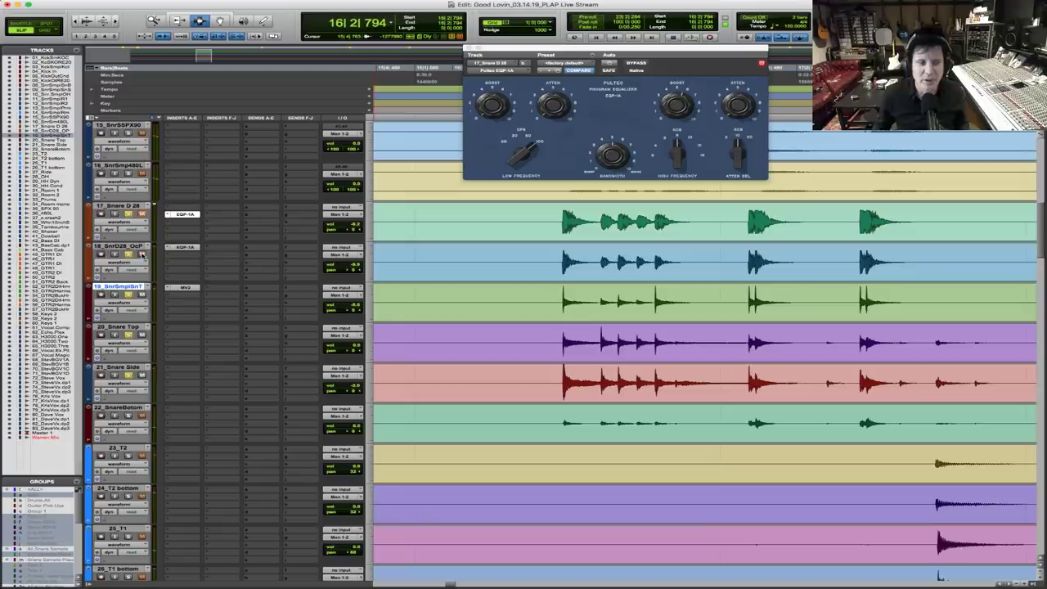
key(space)
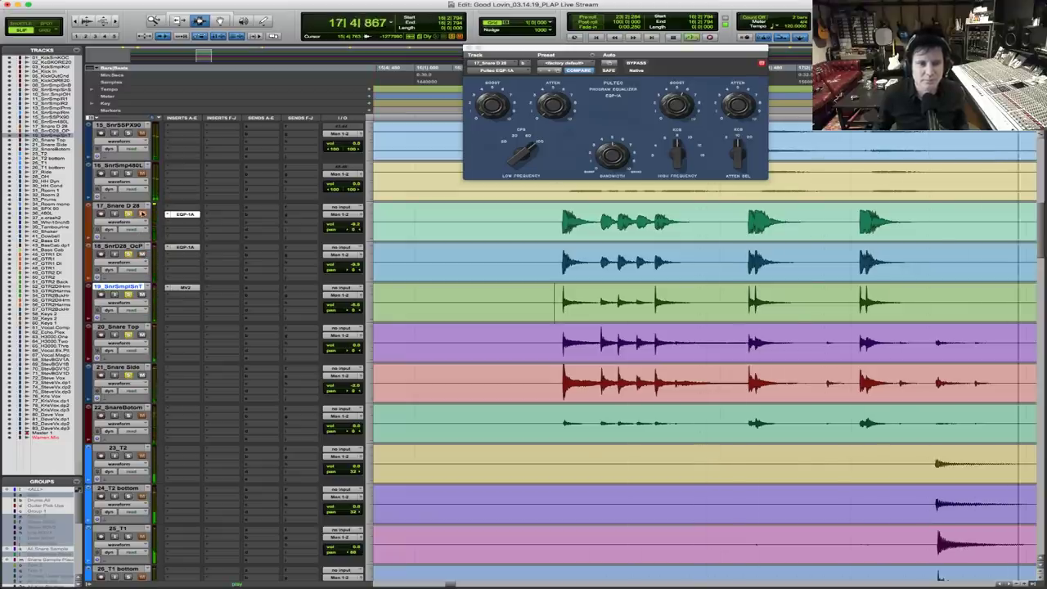
key(space)
Lower the Snare D 28 volume to about -11.1 dB during playback and close its EQP-1A window
key(space)
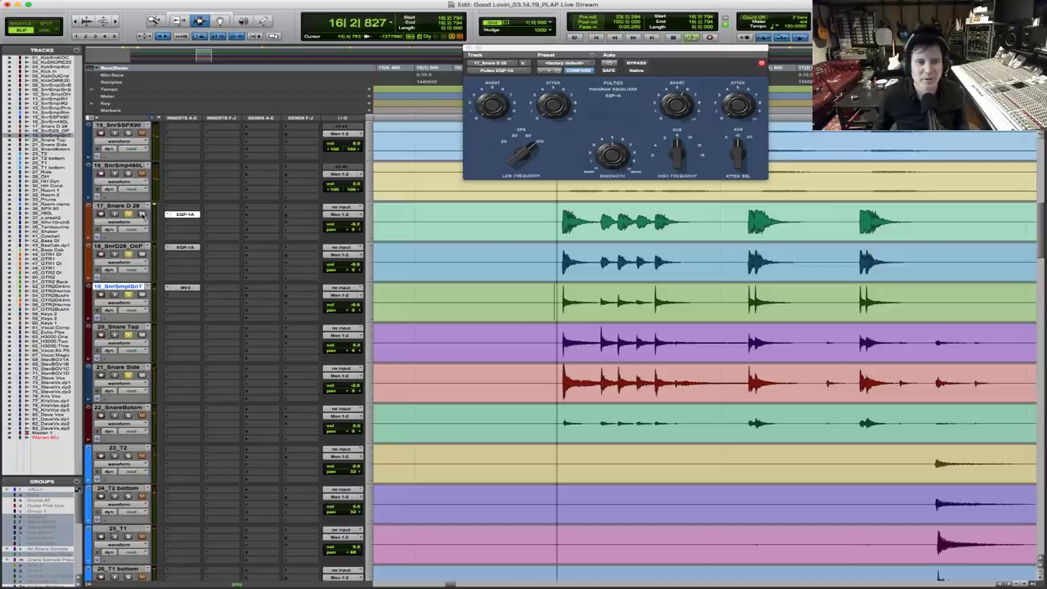
click(346, 225)
drag(346, 225, 350, 227)
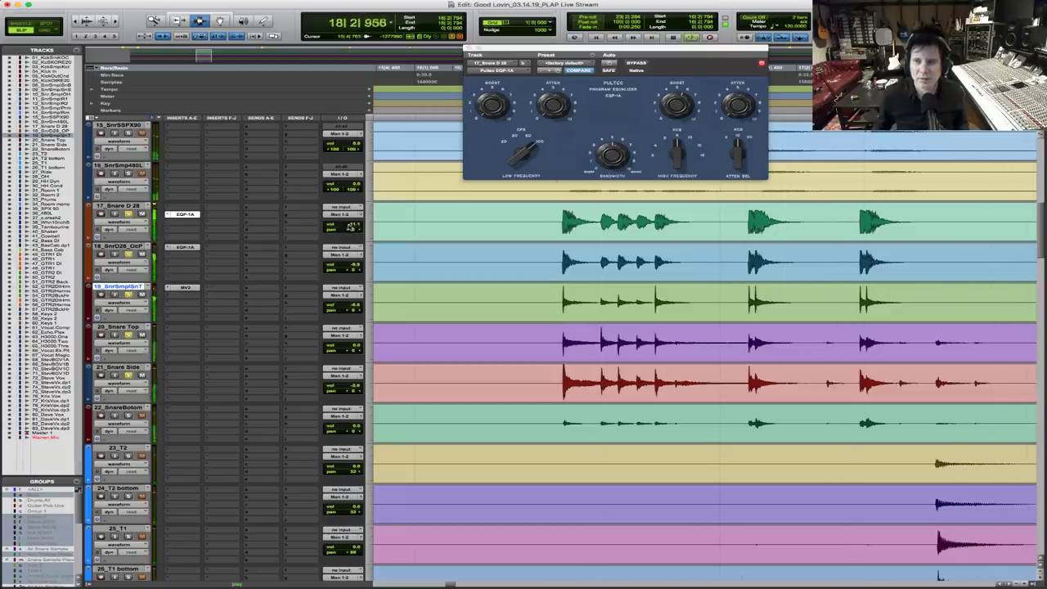
click(468, 47)
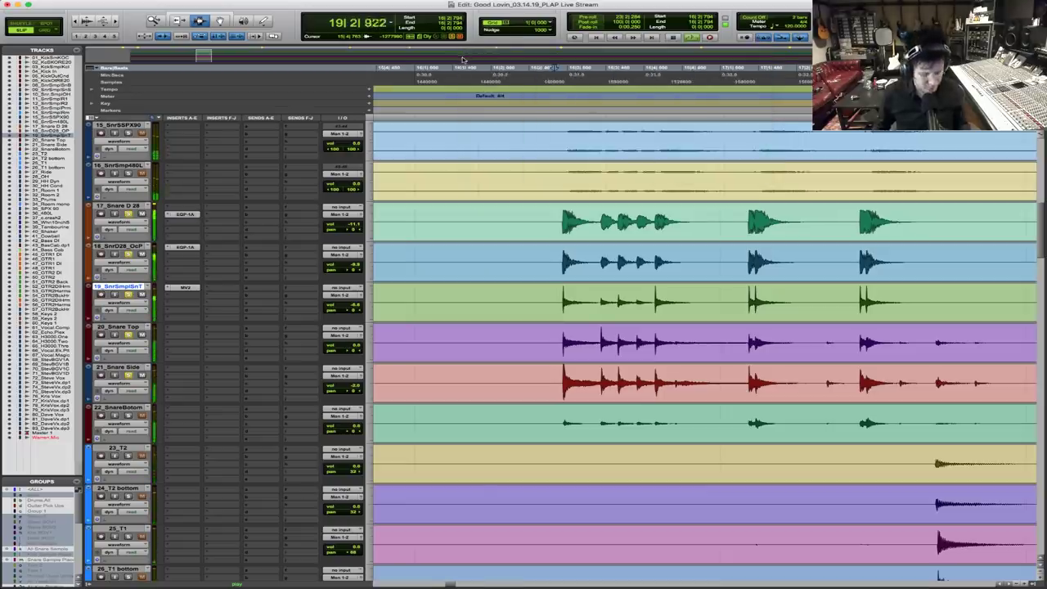
Fine-tune the Snare D 28 volume to about -11.8 dB and replay the soloed snare tracks from 16|2|794
key(r)
key(r)
key(r)
key(r)
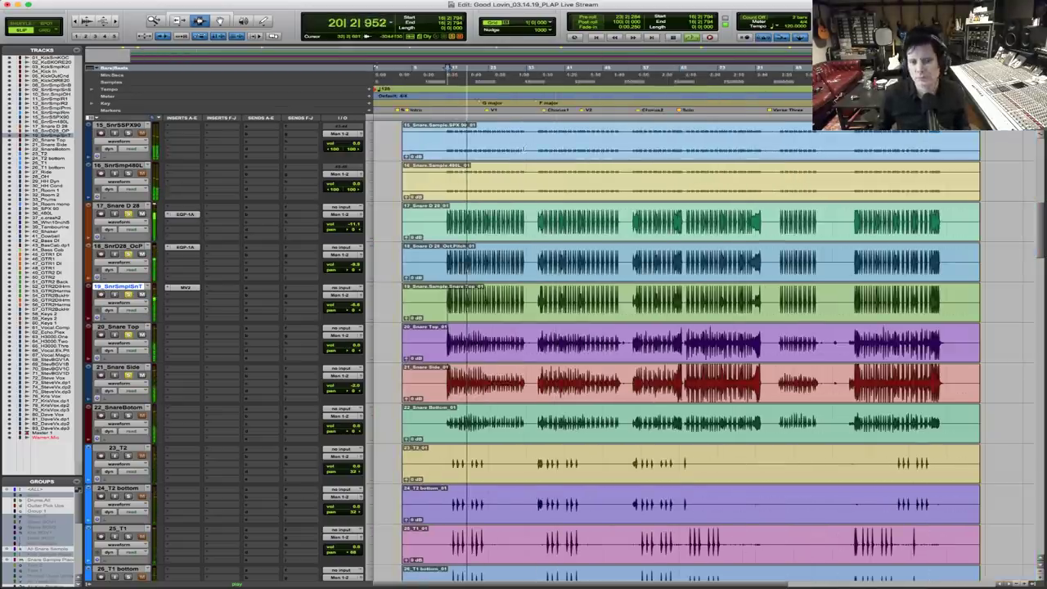
key(space)
key(t)
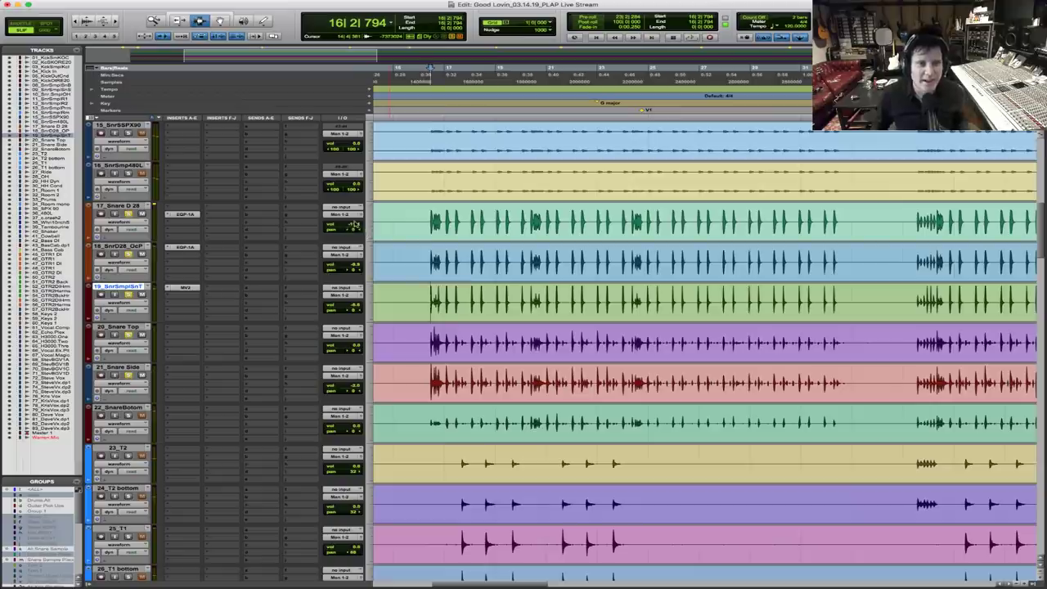
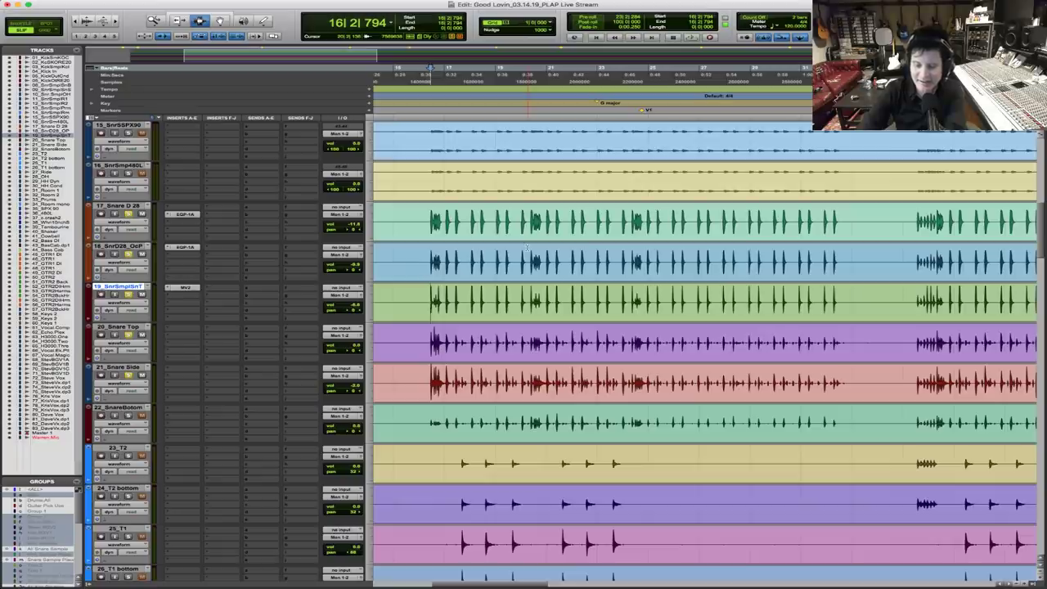
key(space)
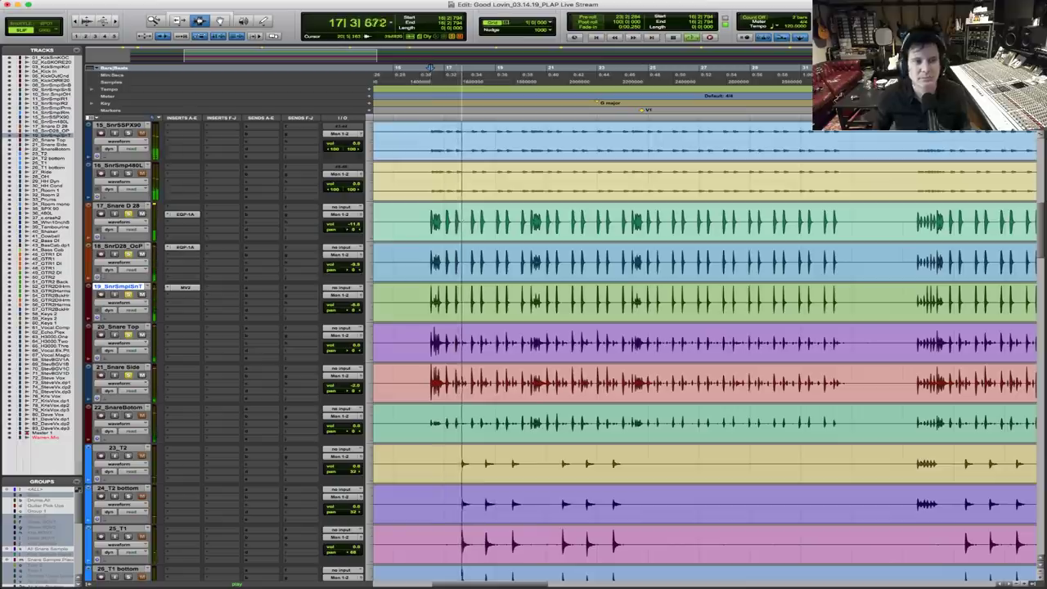
key(space)
Add SnrSSPX90 and SnrSmp480L to the soloed snares, play from 16|2|574, and lower both reverb tracks' volumes
scroll(434, 238, up, 2)
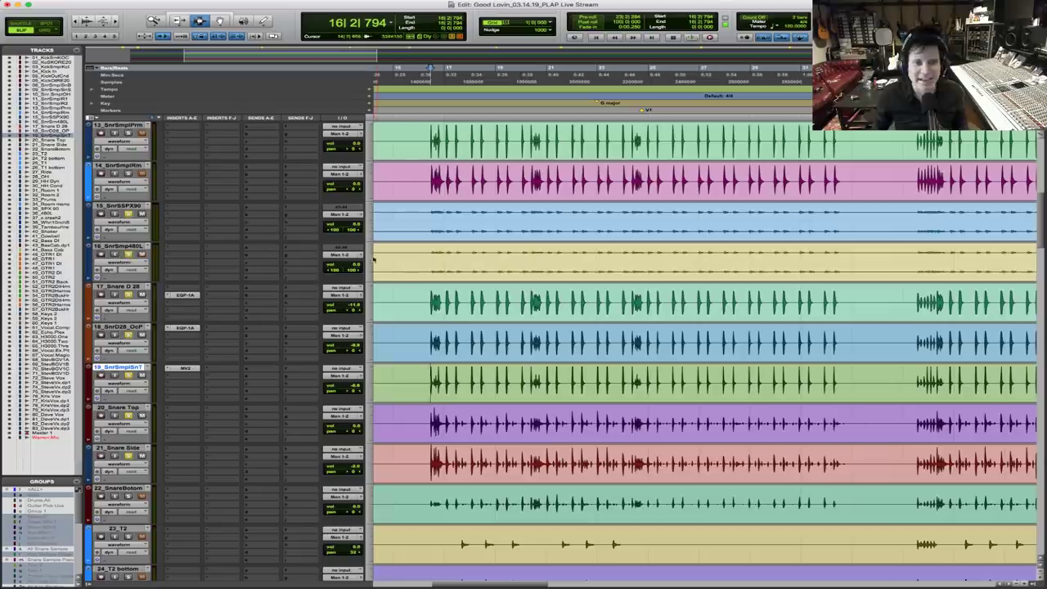
click(429, 212)
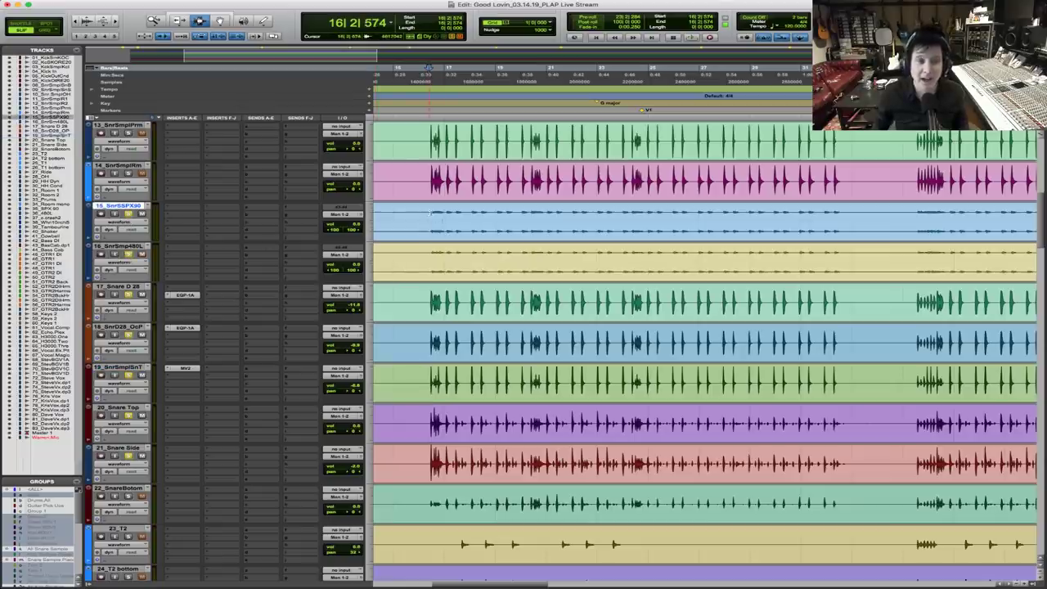
key(space)
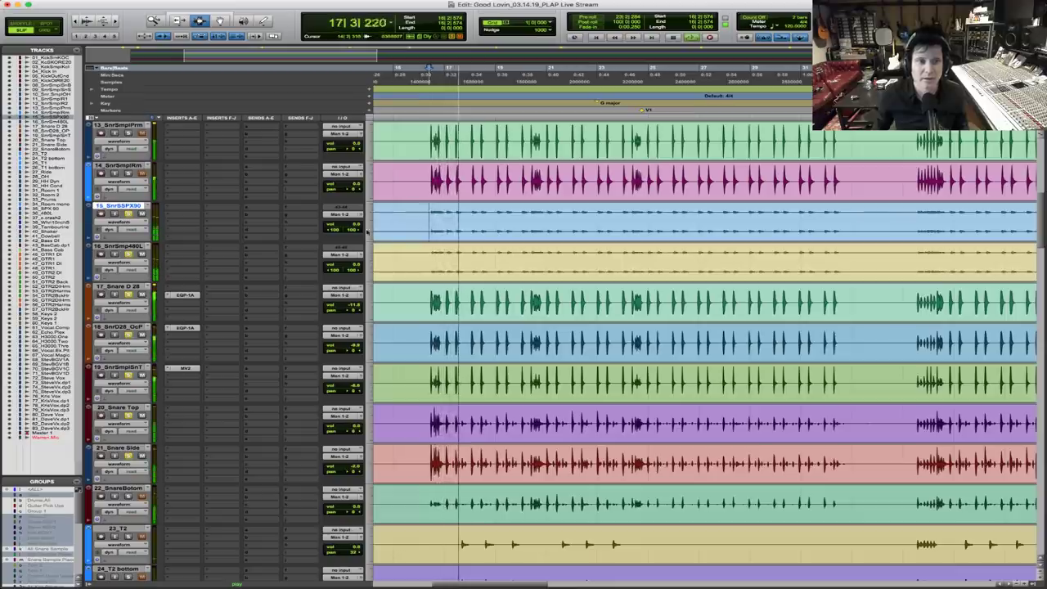
click(348, 229)
drag(349, 229, 356, 274)
key(space)
key(space)
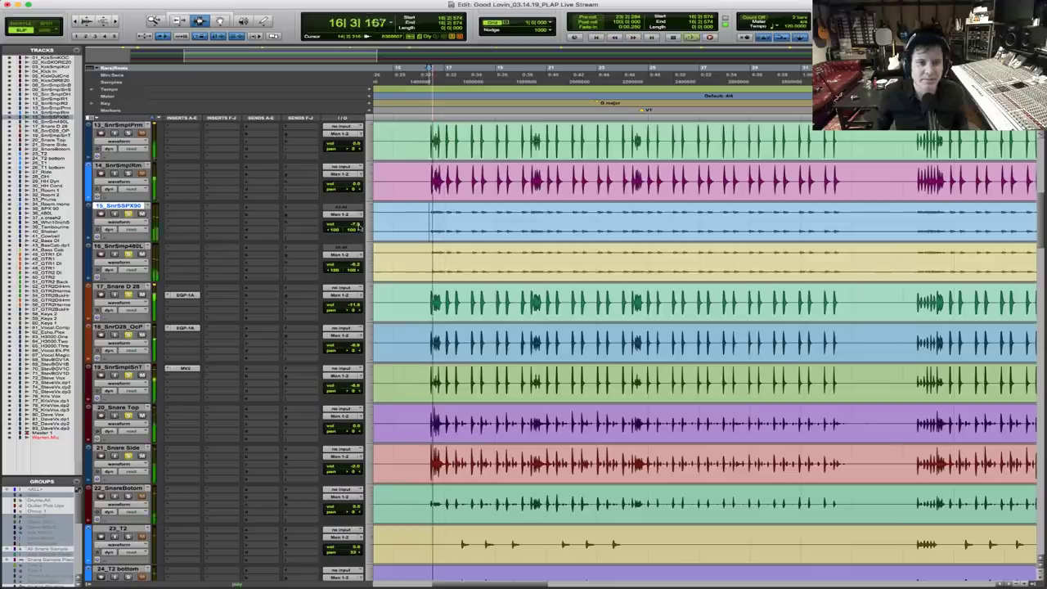
Lower the SnrSSPX90 volume to about -9.8 dB and bring SnrSmp480L down further
key(space)
click(354, 224)
drag(353, 225, 356, 227)
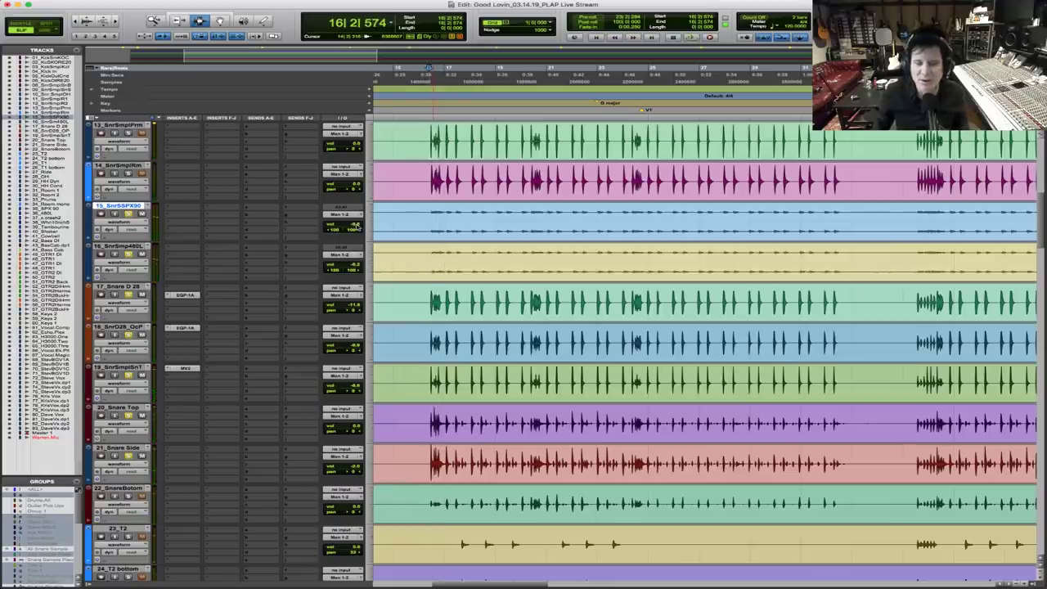
drag(353, 264, 352, 269)
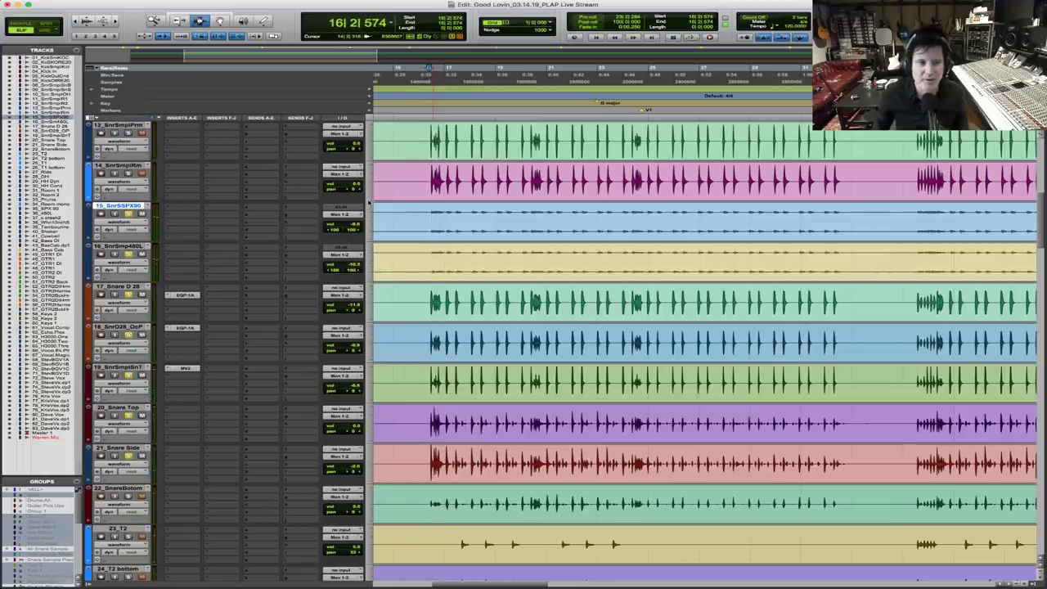
Add SnrSmplPrm and SnrSmplRm to the soloed snare tracks and lower both volumes during playback
key(space)
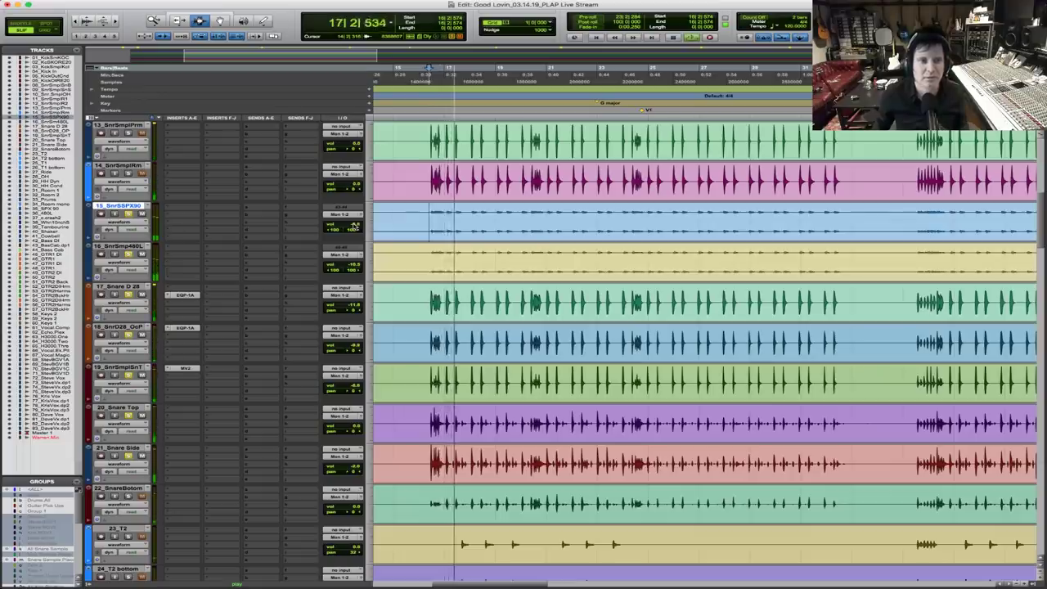
scroll(481, 219, up, 3)
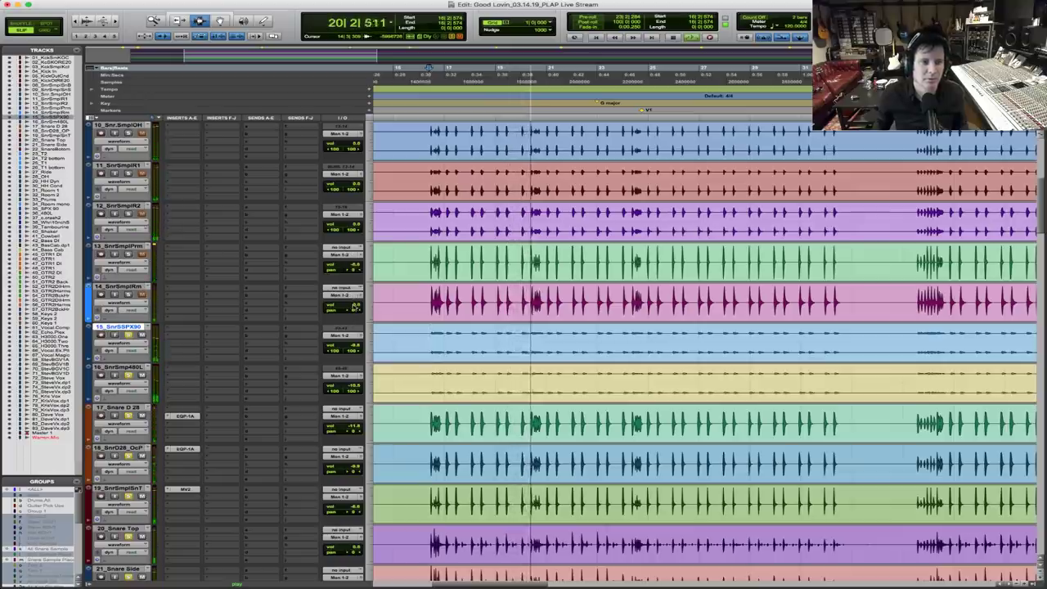
key(space)
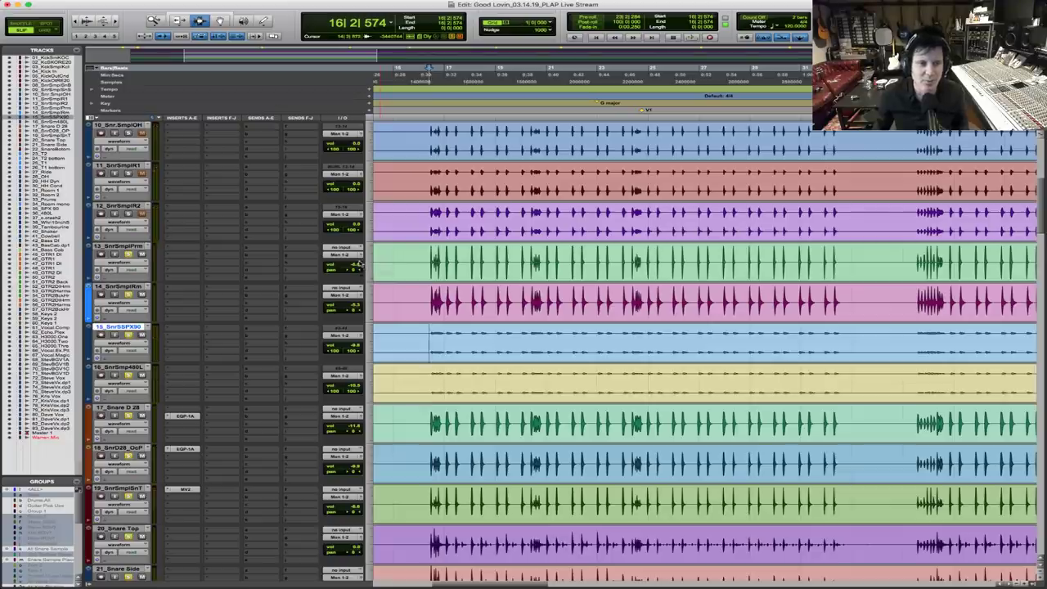
Replay the snare blend, lower the SnrSmplPrm volume to about -11.8 dB, and reduce the SnrSmplRm volume further
key(space)
click(354, 265)
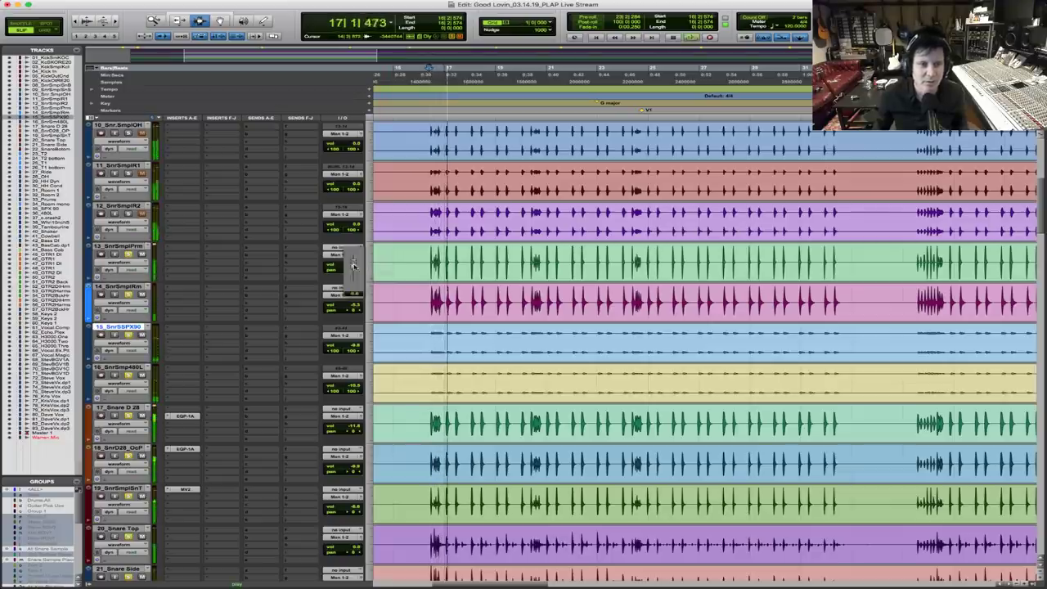
click(353, 306)
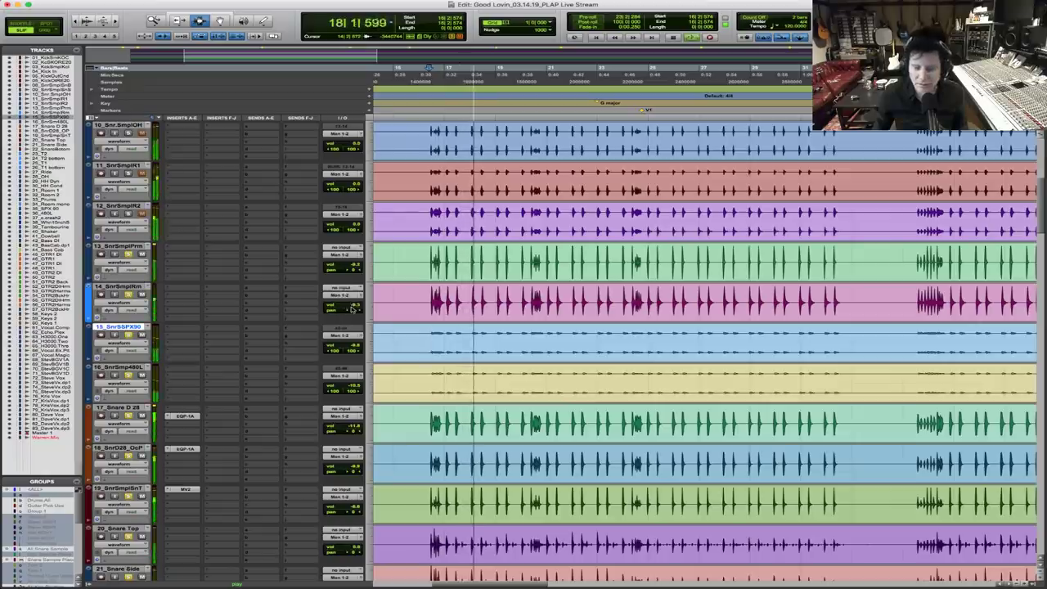
key(space)
click(353, 266)
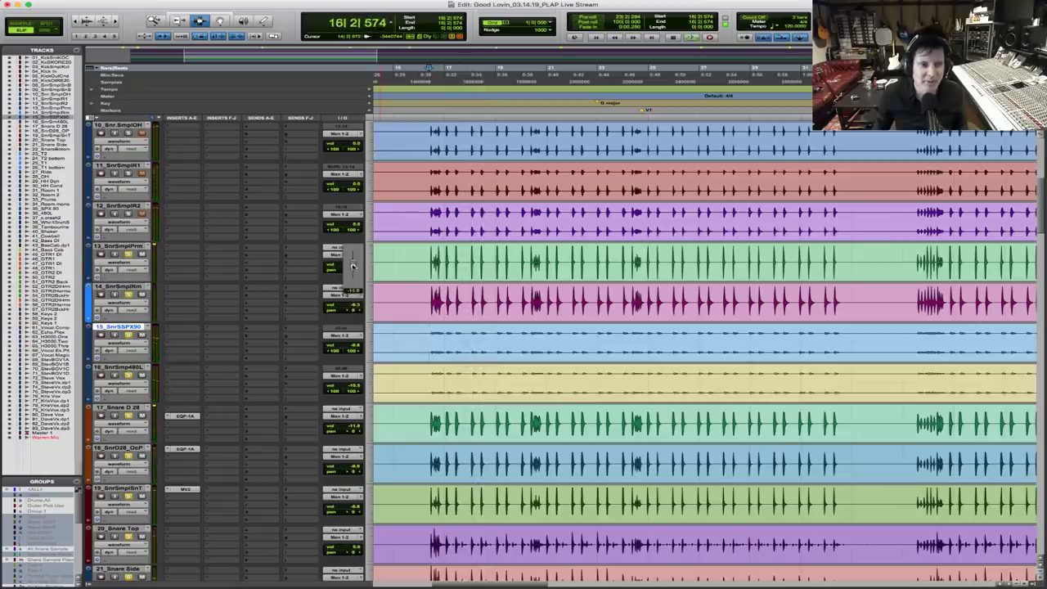
click(356, 306)
drag(357, 309, 357, 312)
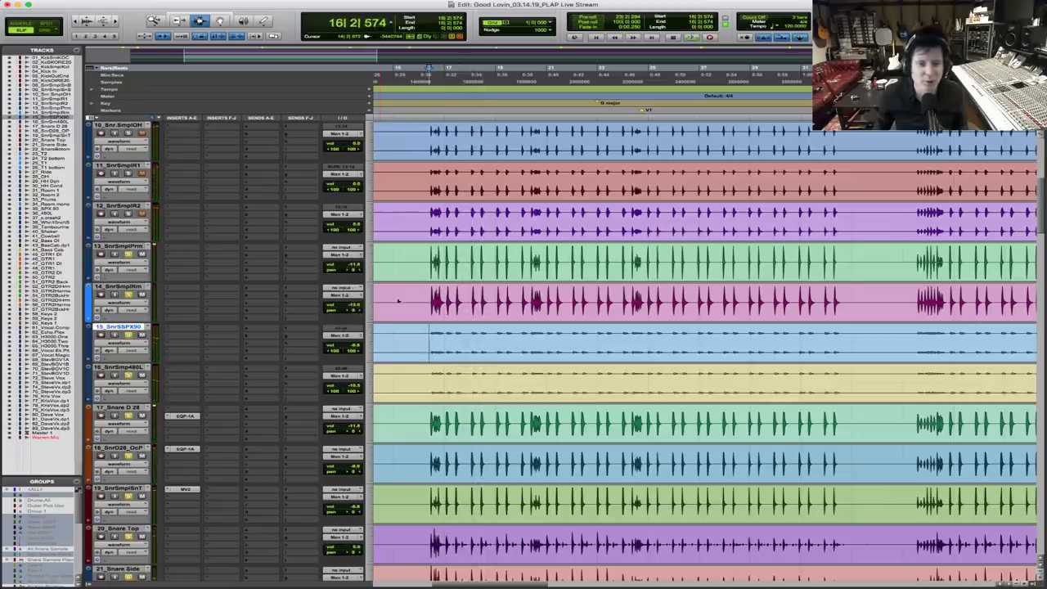
Audition the snare blend from 16|2|574, add SnrSmplR2 to the soloed tracks, and lower its volume to about -19.1 dB
key(space)
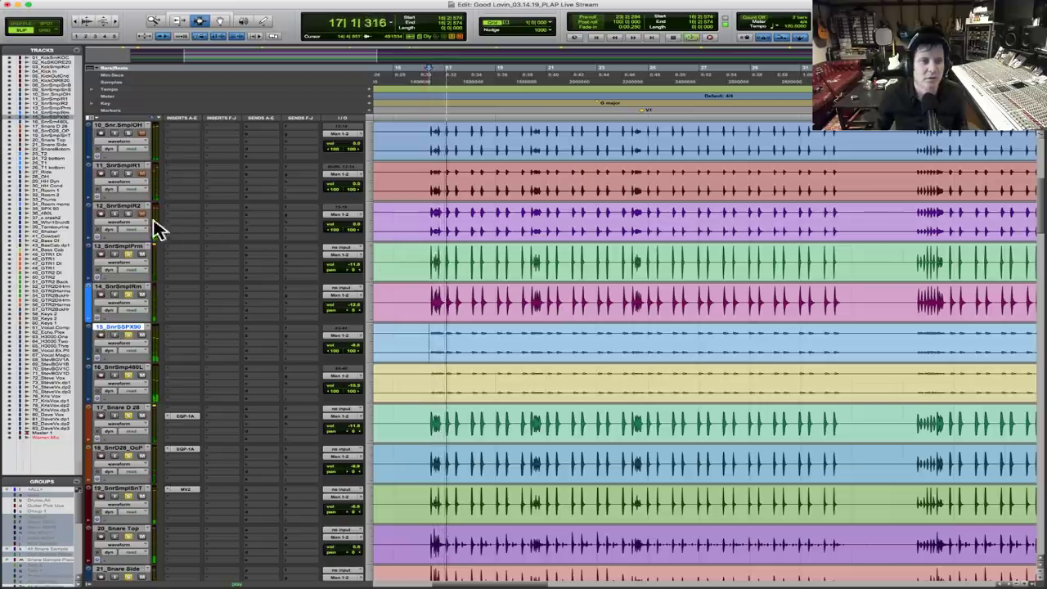
key(space)
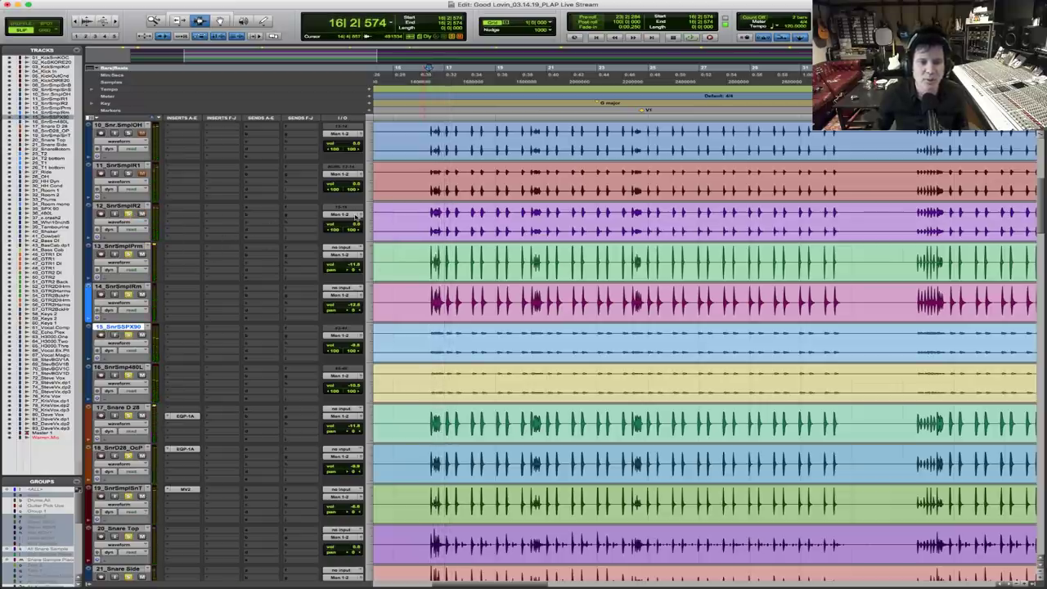
key(space)
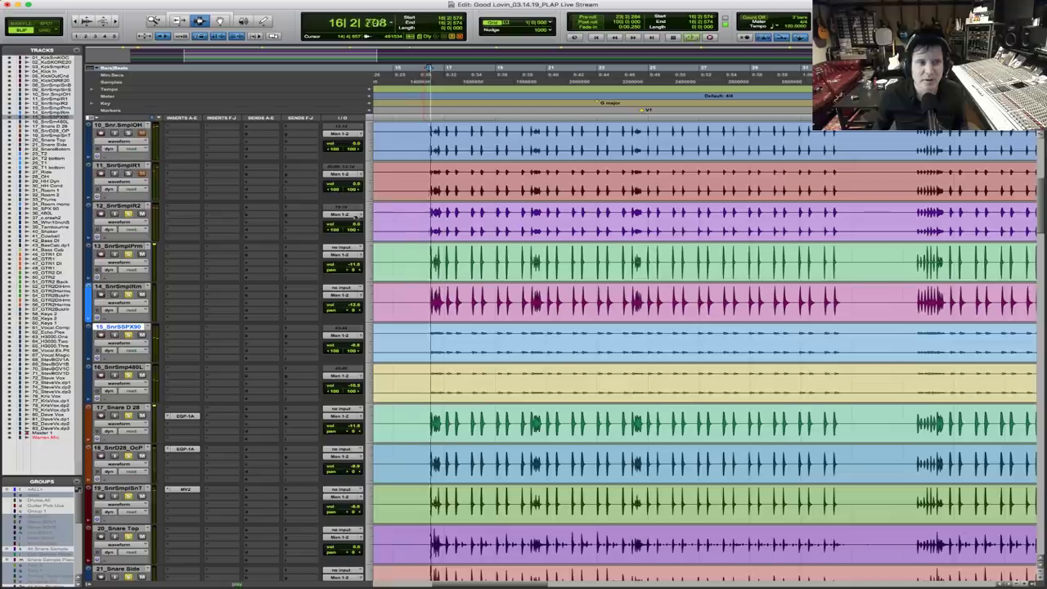
drag(355, 223, 353, 242)
key(space)
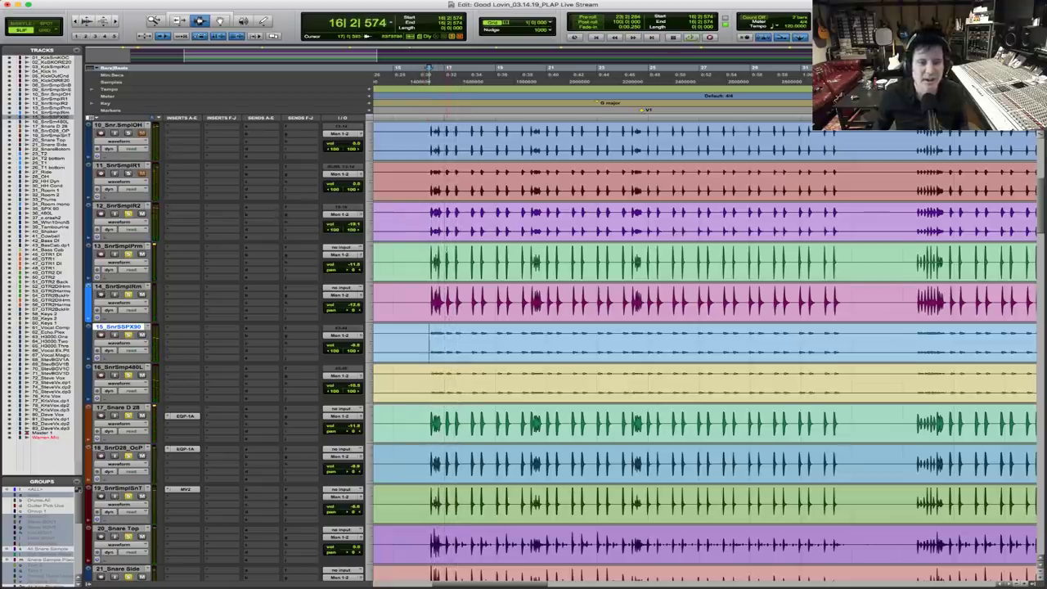
Add SnrSmplR1 and Snr.SmplOH to the soloed snares during playback, lowering R1 to about -17.8 dB and OH to about -5.9 dB
scroll(223, 281, up, 2)
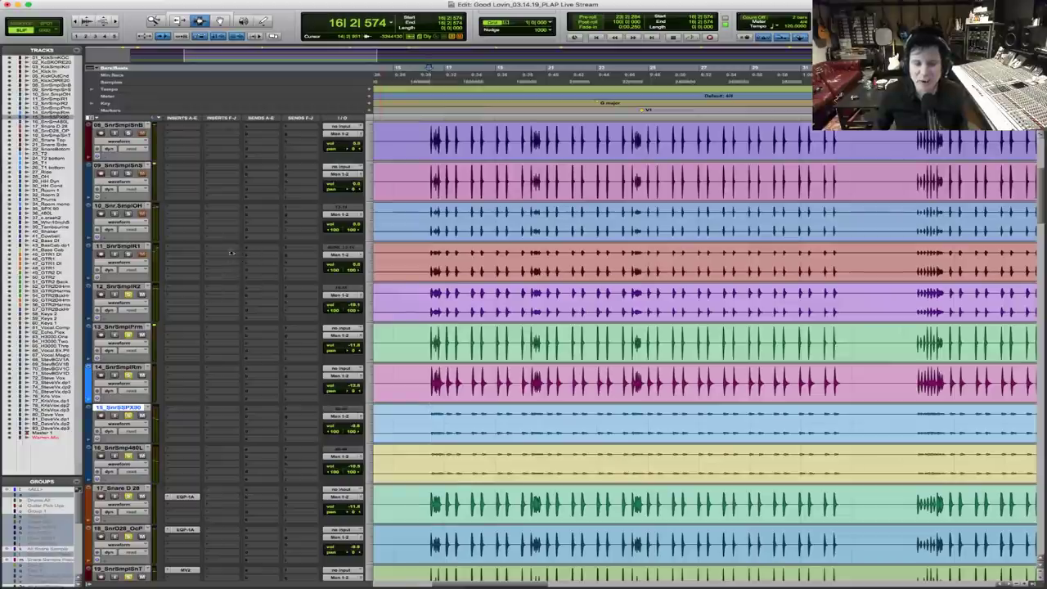
key(space)
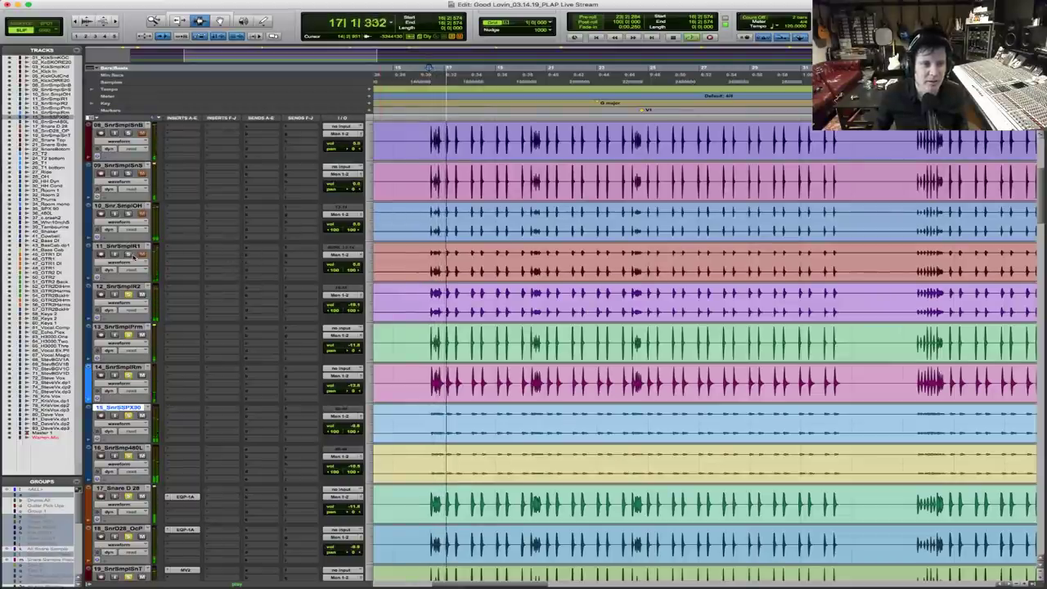
drag(353, 265, 356, 278)
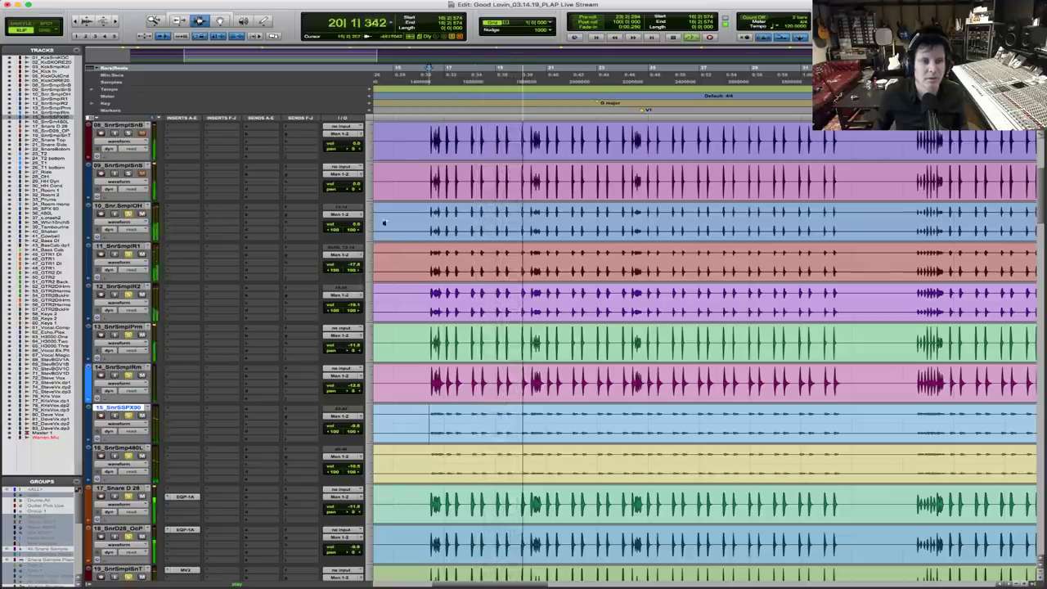
drag(353, 224, 354, 228)
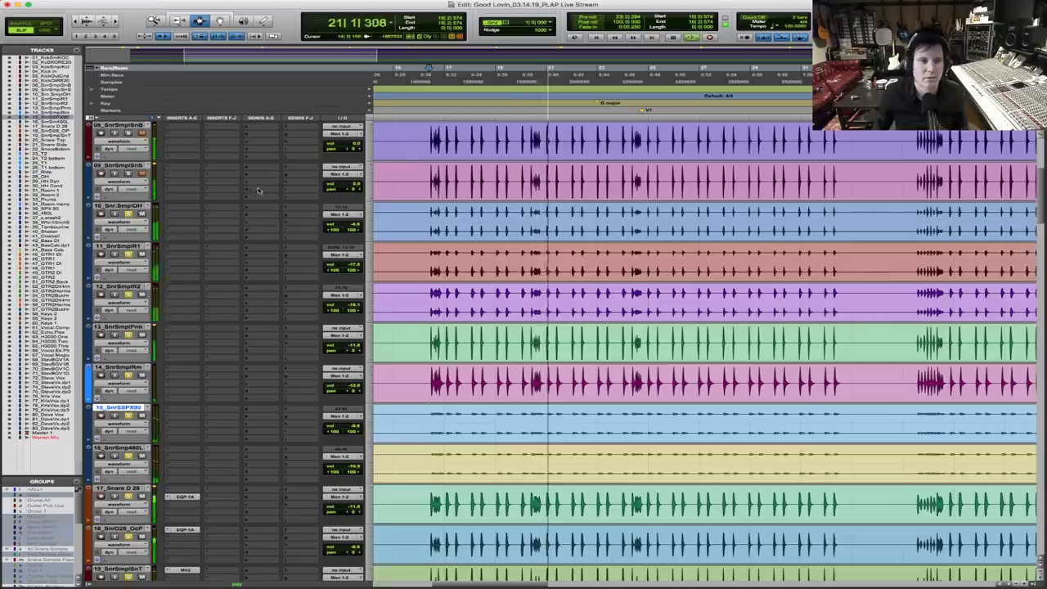
key(space)
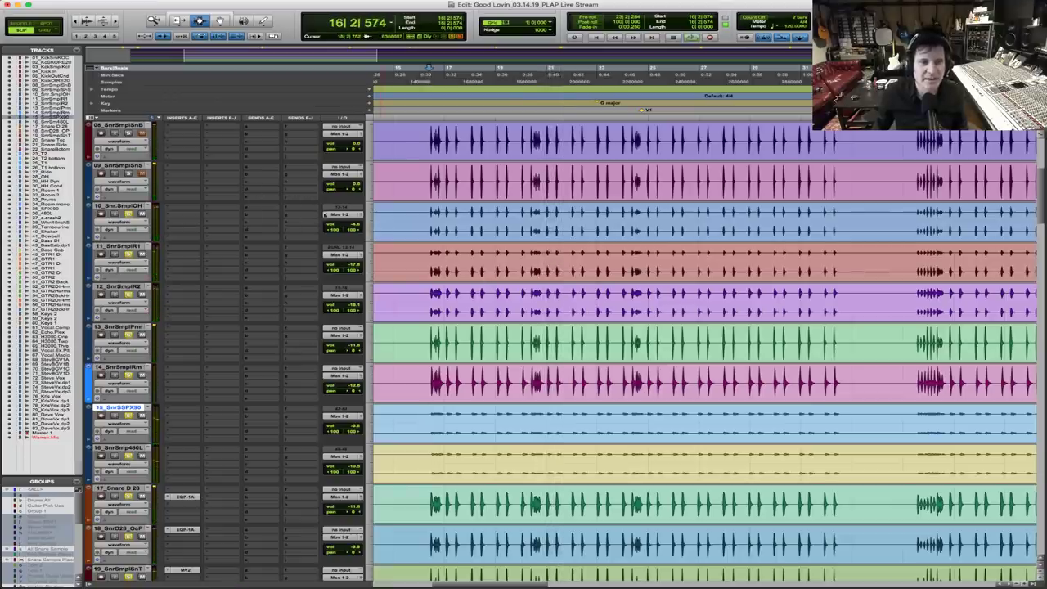
key(space)
drag(353, 225, 354, 230)
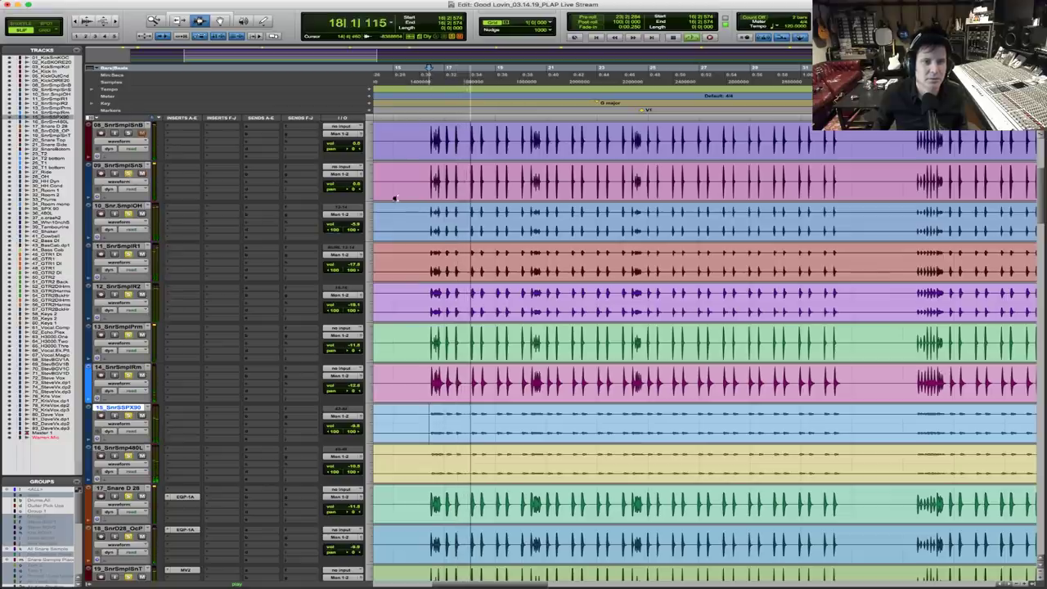
Add SnrSmplSnS and SnrSmplSnB to the soloed snares, reduce the SnS volume slightly and lower SnB to about -12.5 dB
drag(355, 187, 355, 190)
scroll(172, 251, up, 4)
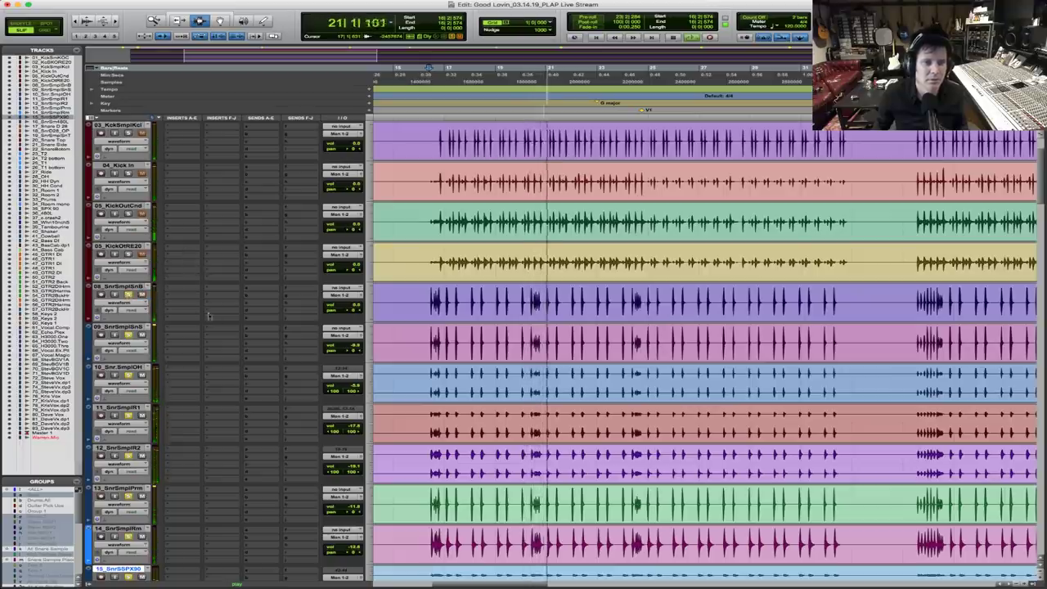
drag(353, 309, 353, 314)
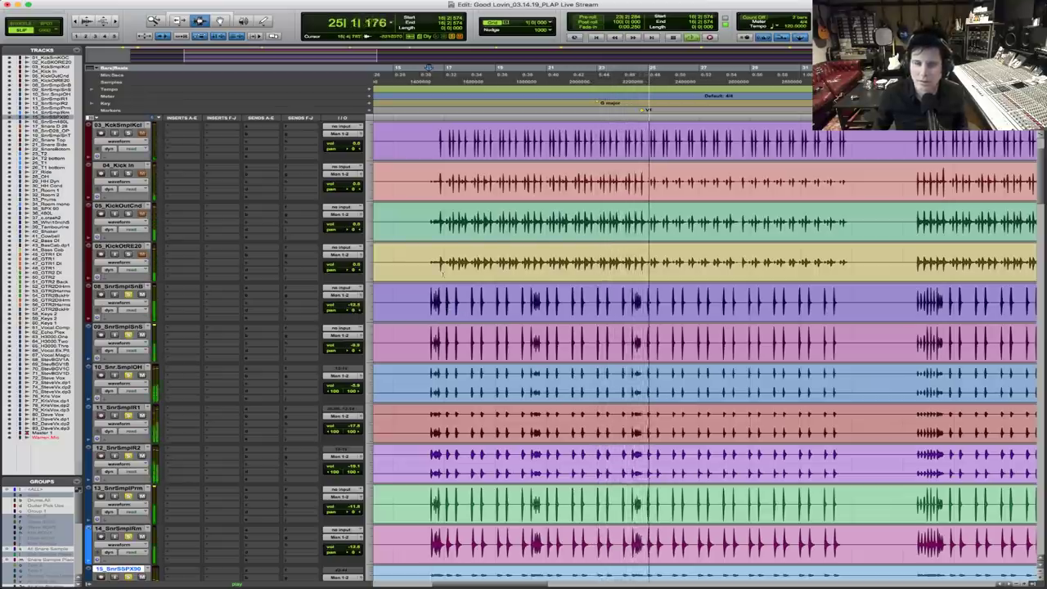
key(space)
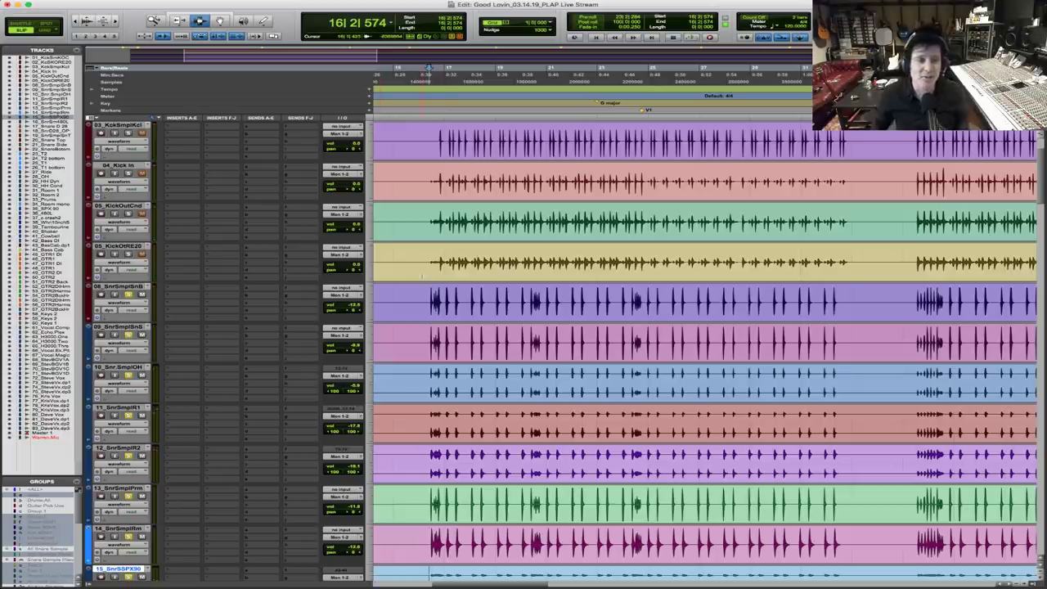
Solo the kick tracks and the remaining toms, cymbals, room and effects tracks up to Whn10inchS to hear the full drum kit
click(421, 297)
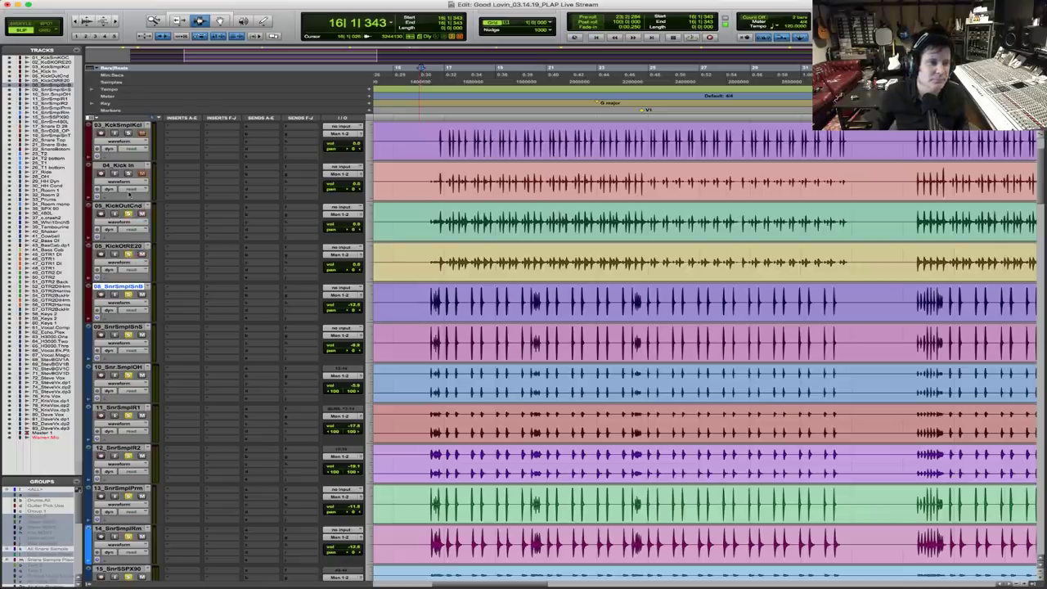
scroll(442, 231, up, 2)
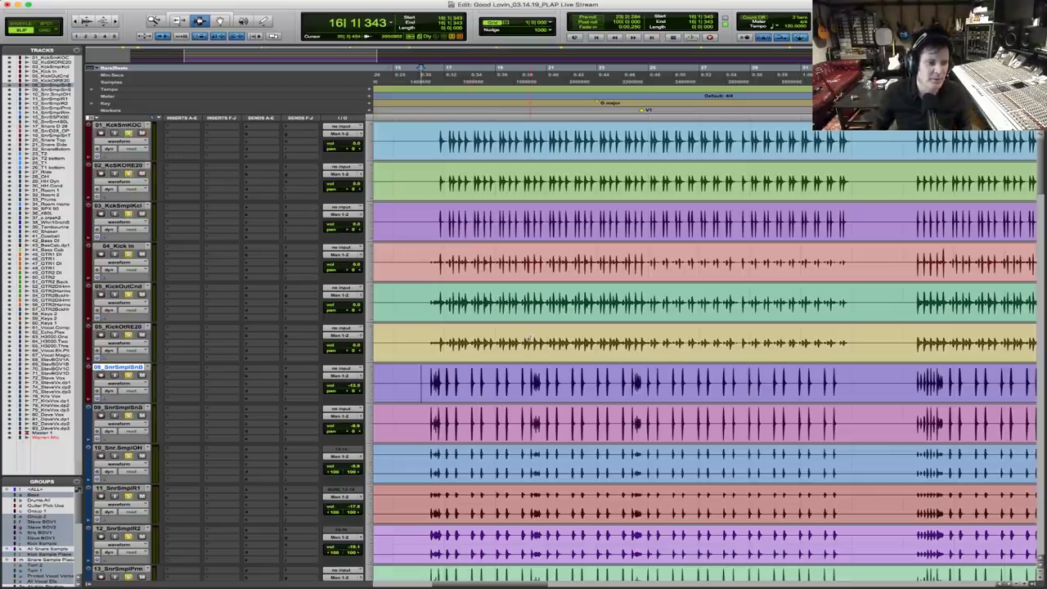
scroll(704, 352, down, 18)
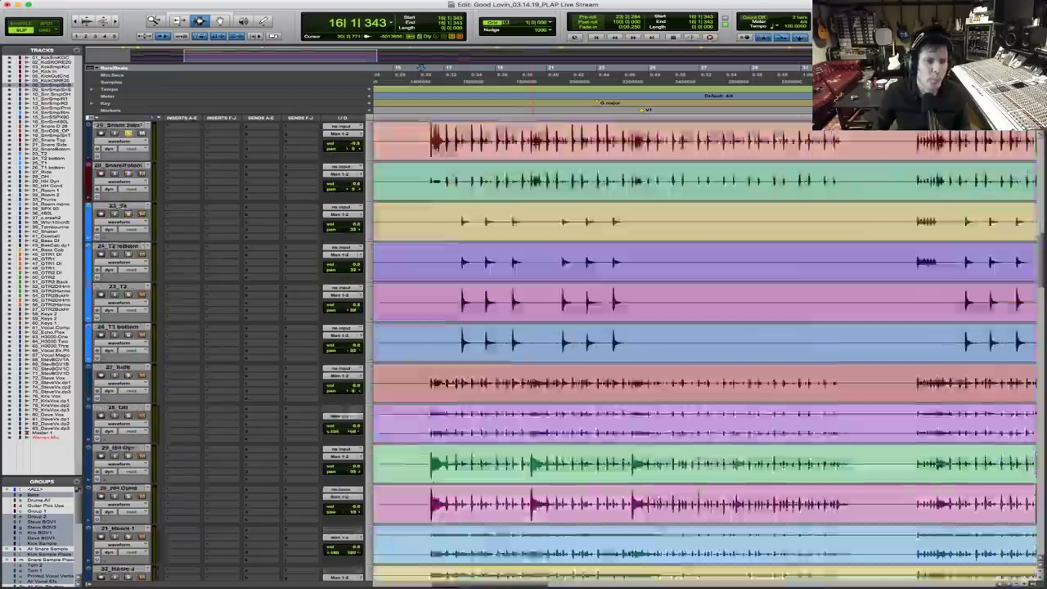
scroll(703, 352, down, 3)
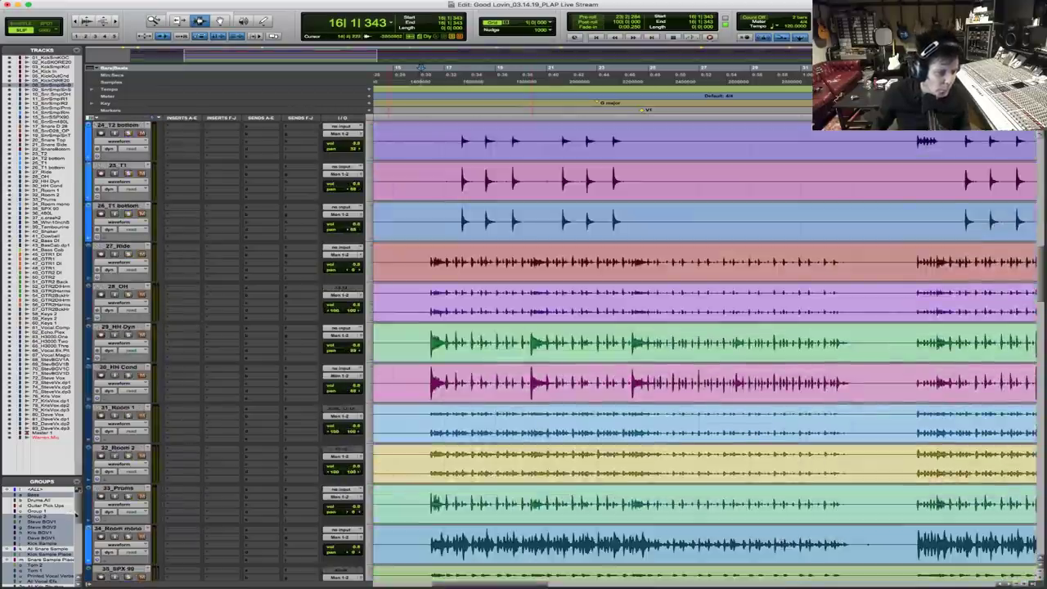
drag(76, 514, 78, 577)
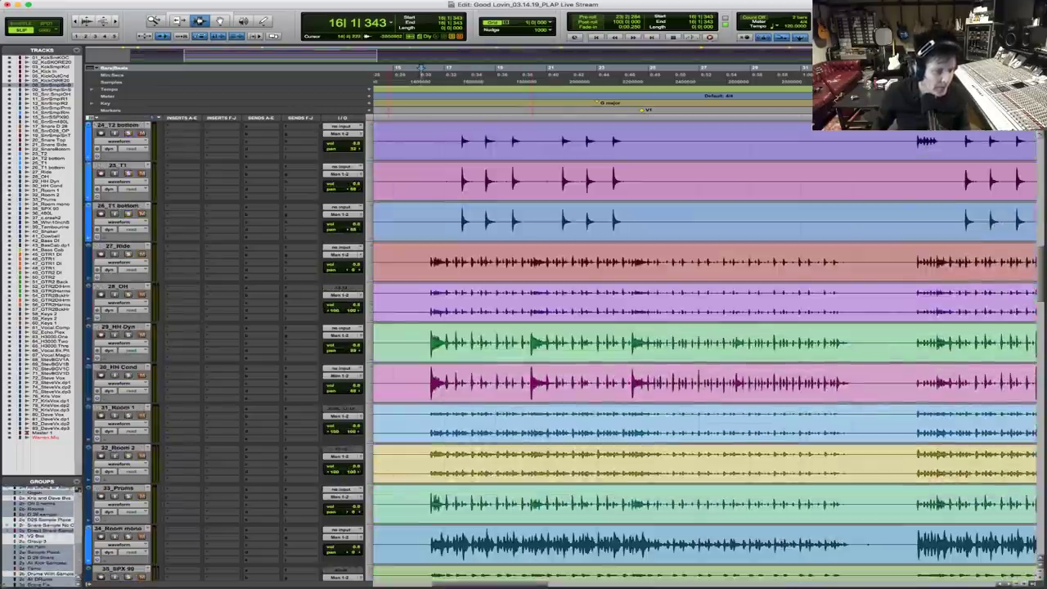
click(10, 579)
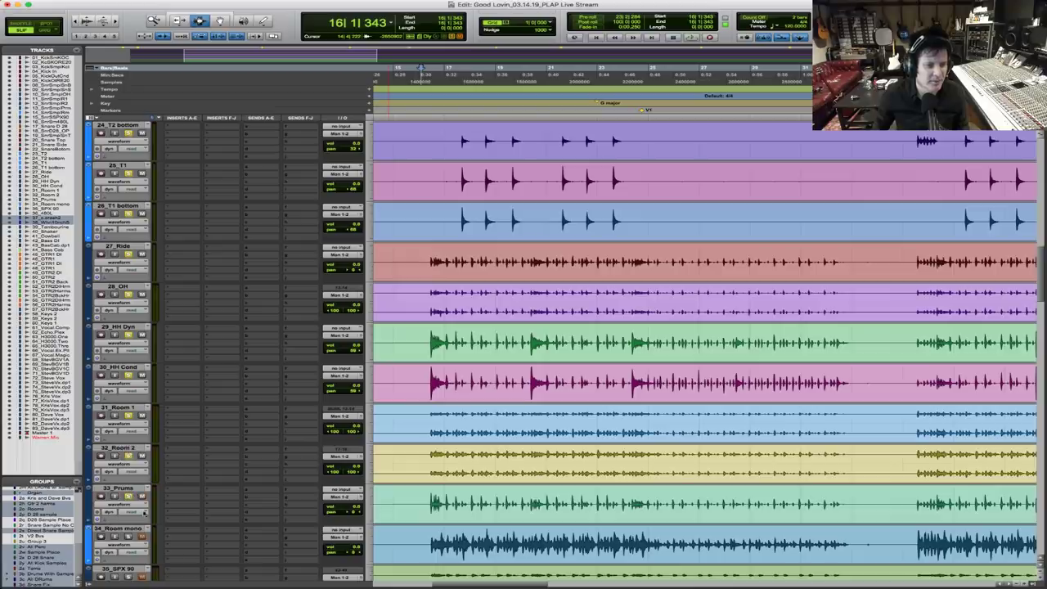
scroll(128, 439, down, 5)
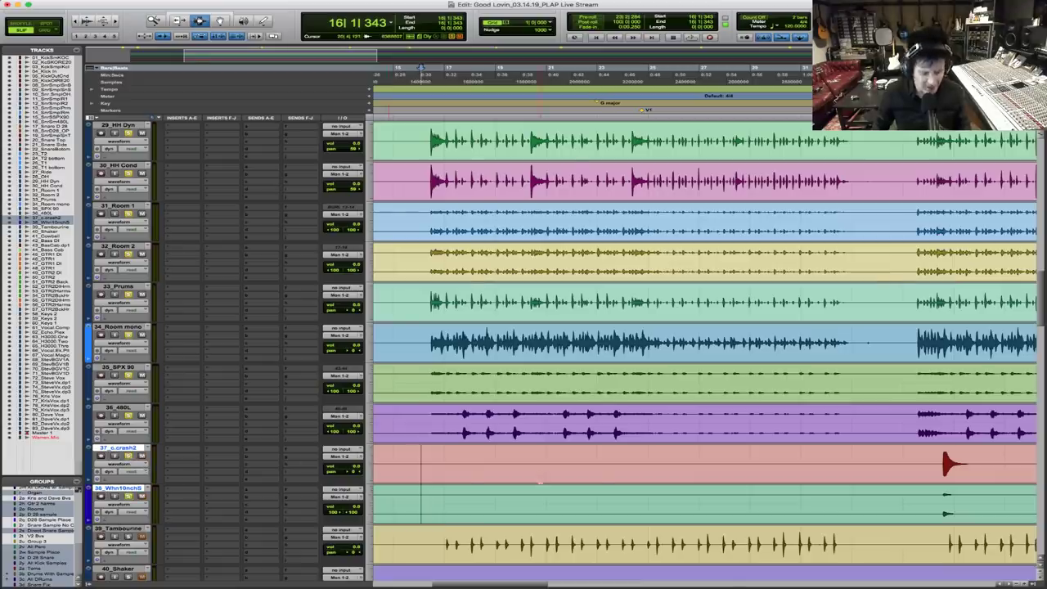
Play the full drum blend from 15|3|517 and review the drum tracks across a wider stretch of the song
key(super+bracketleft)
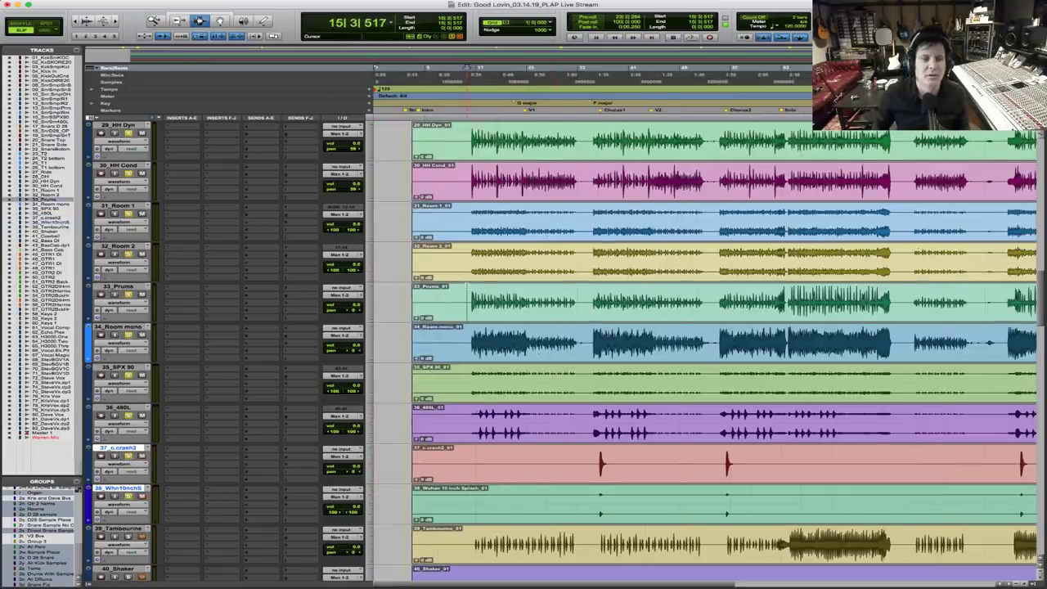
scroll(123, 449, up, 4)
scroll(123, 450, up, 16)
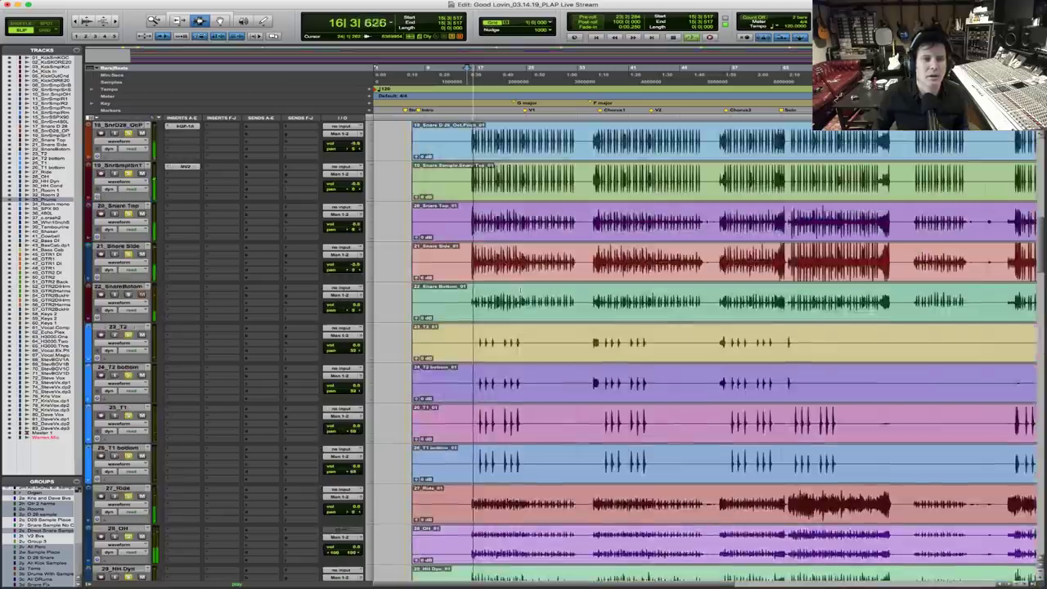
scroll(520, 291, up, 8)
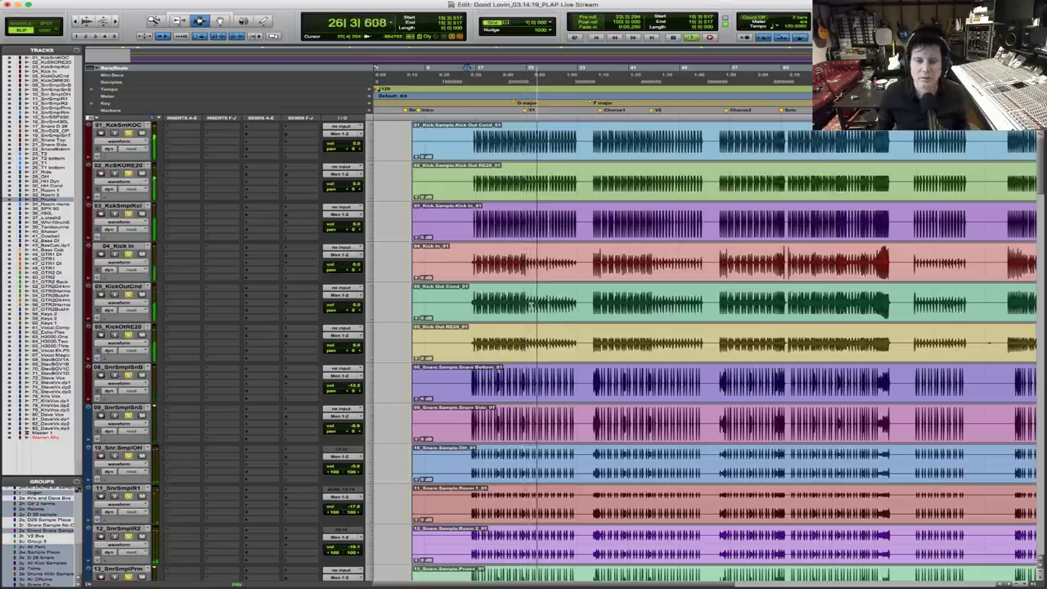
scroll(531, 305, down, 5)
scroll(533, 305, down, 3)
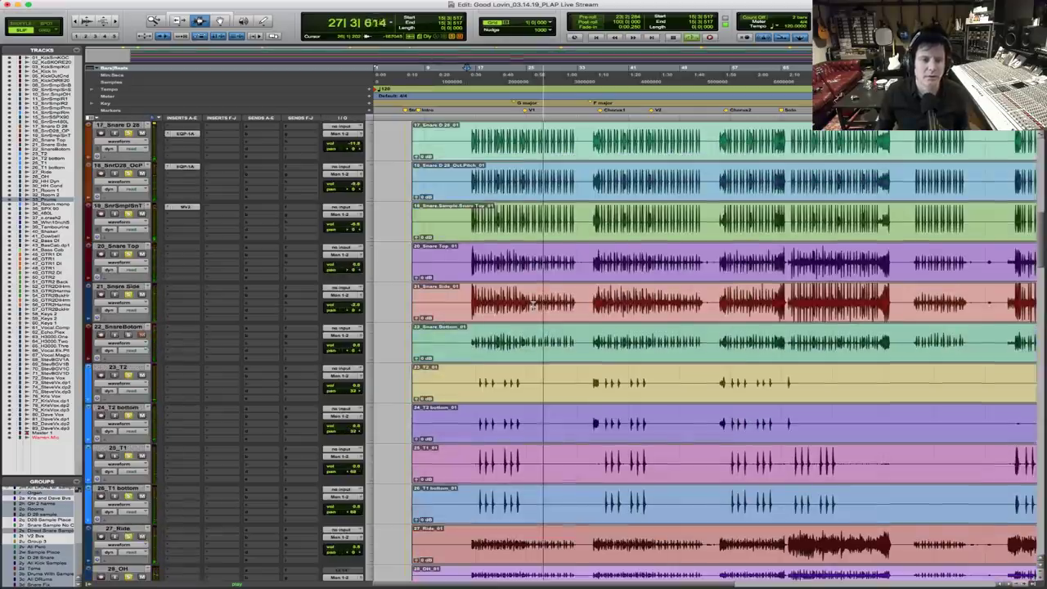
key(space)
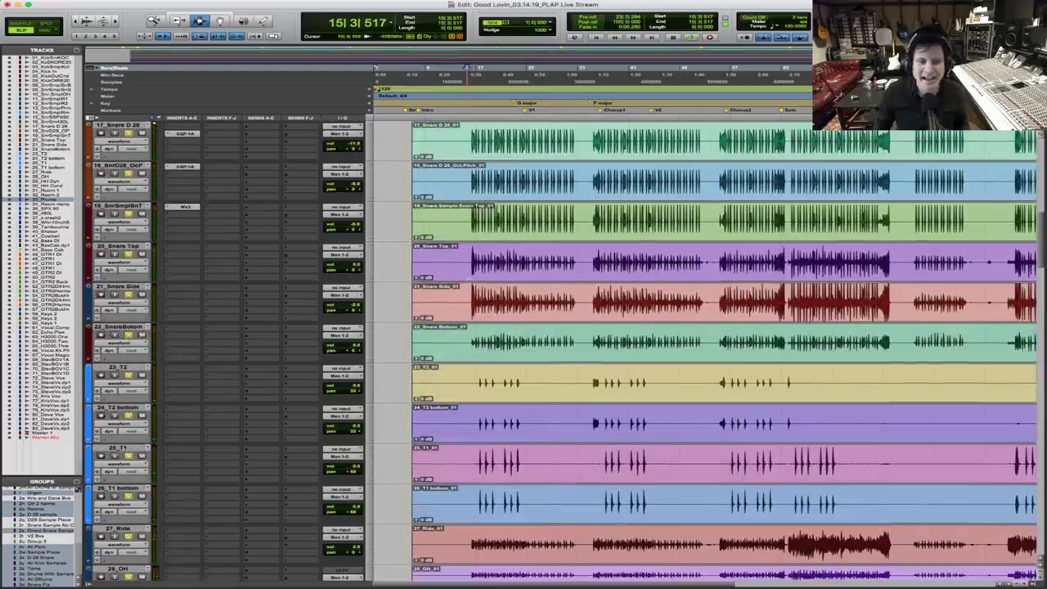
Play from 16|1|184, add Tambourine, Shaker and Cowbell to the soloed tracks, and pan the Shaker to 41
drag(470, 254, 471, 282)
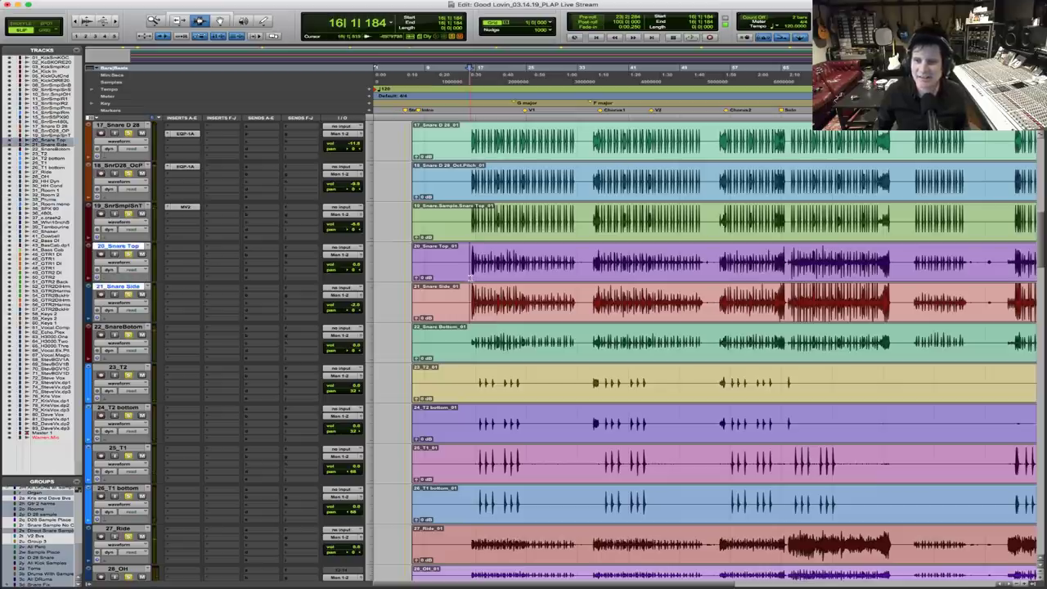
key(space)
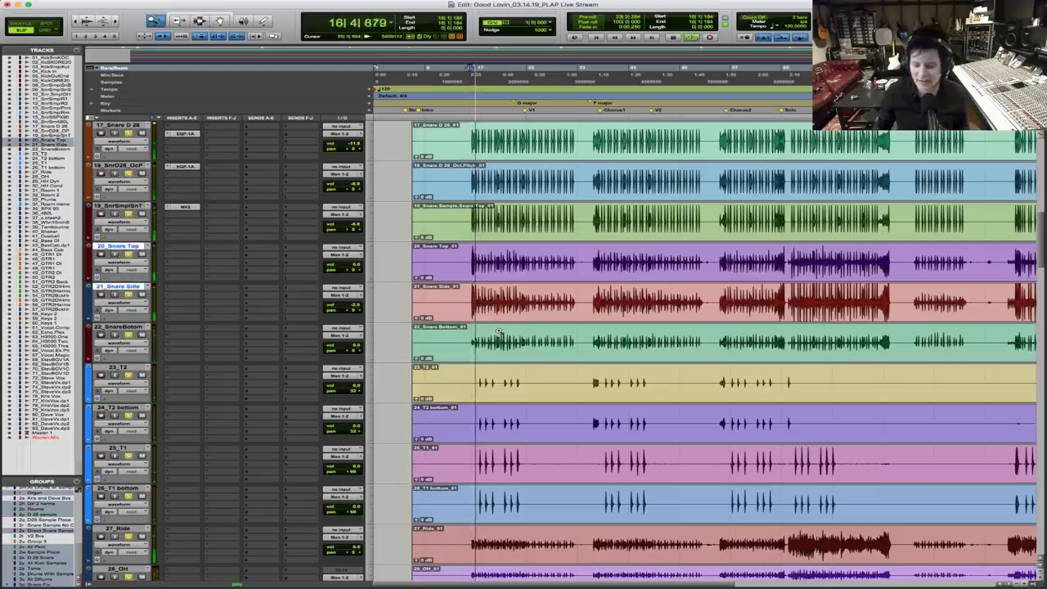
scroll(499, 331, down, 4)
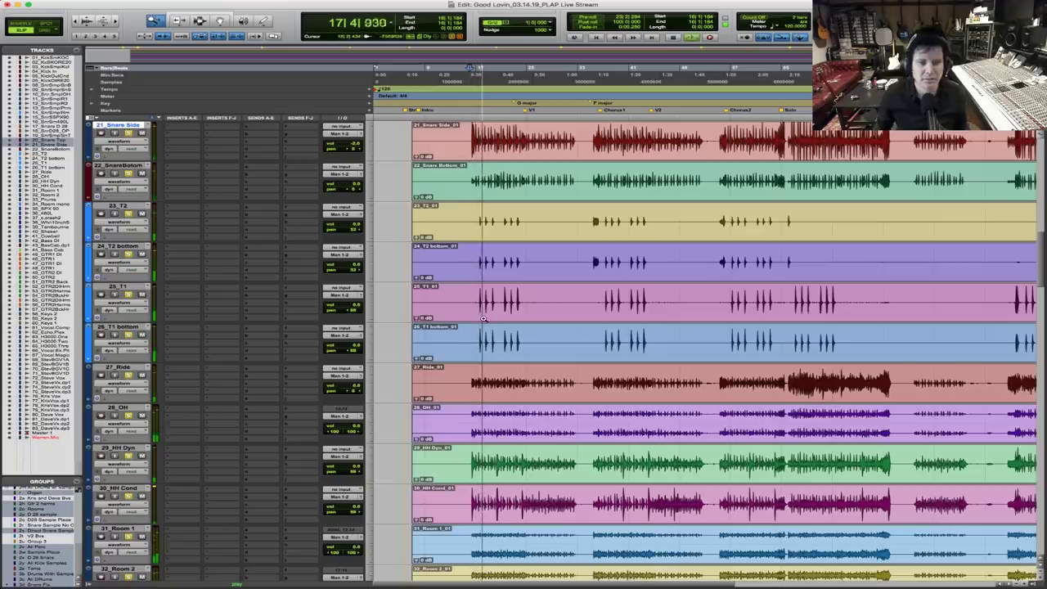
scroll(483, 318, down, 5)
scroll(483, 319, down, 5)
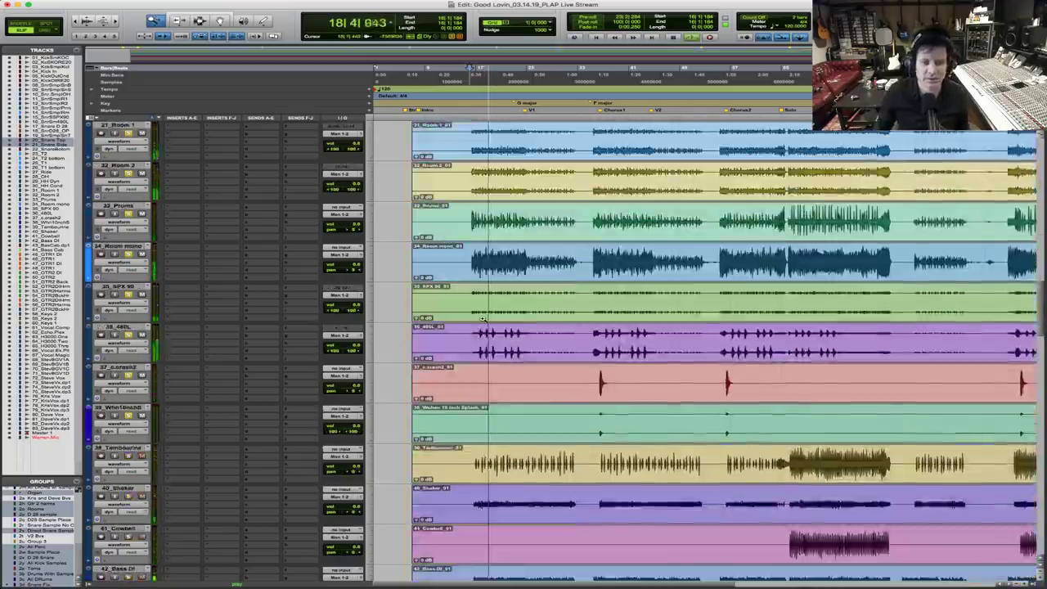
scroll(483, 318, down, 6)
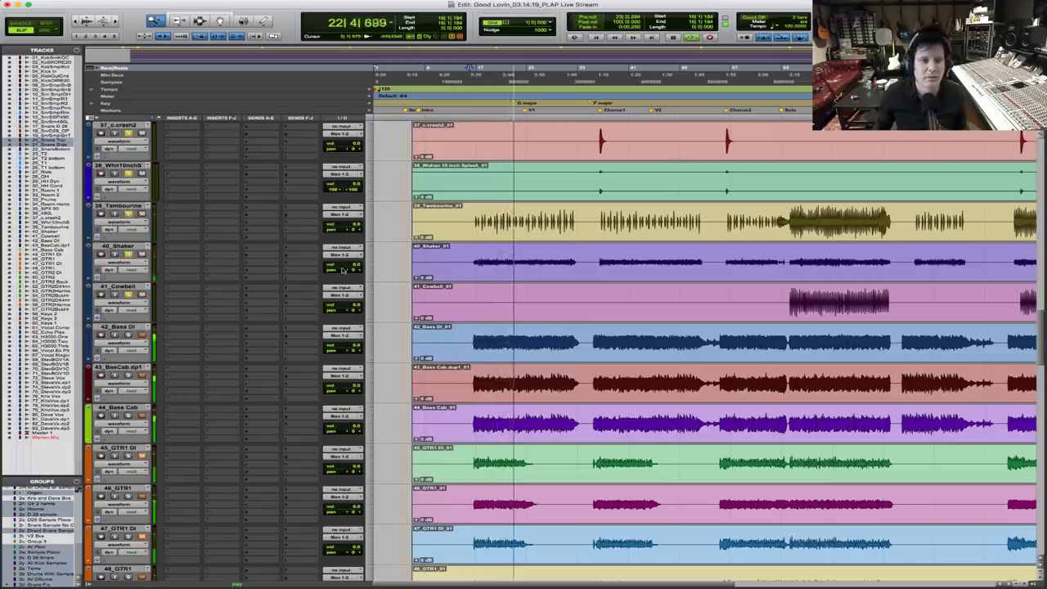
key(space)
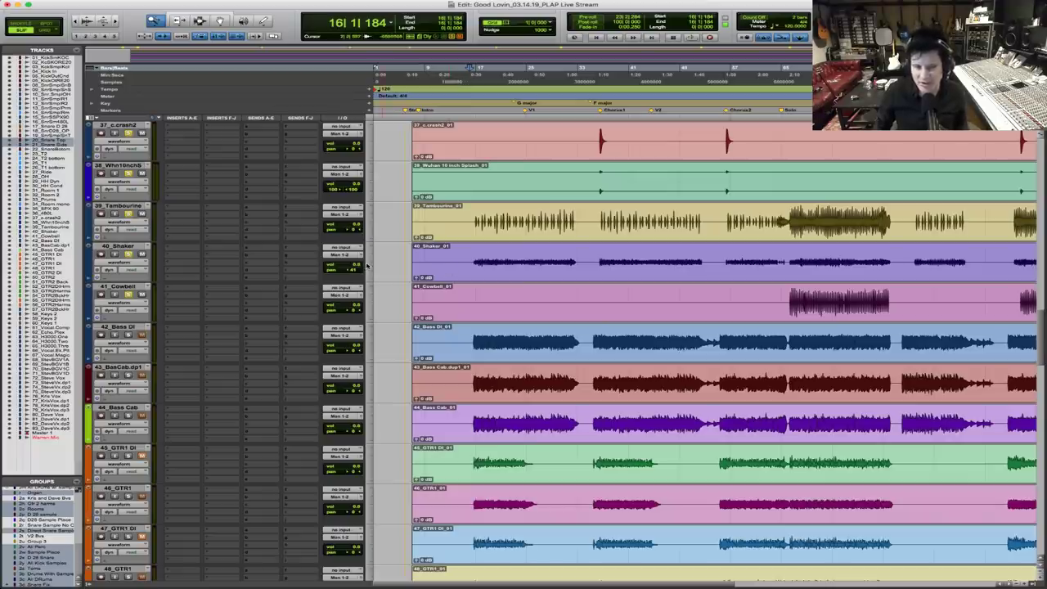
Play from 16|2|494, solo the three bass tracks and lower their volumes together, and add the four GTR1 tracks to the solo
click(471, 260)
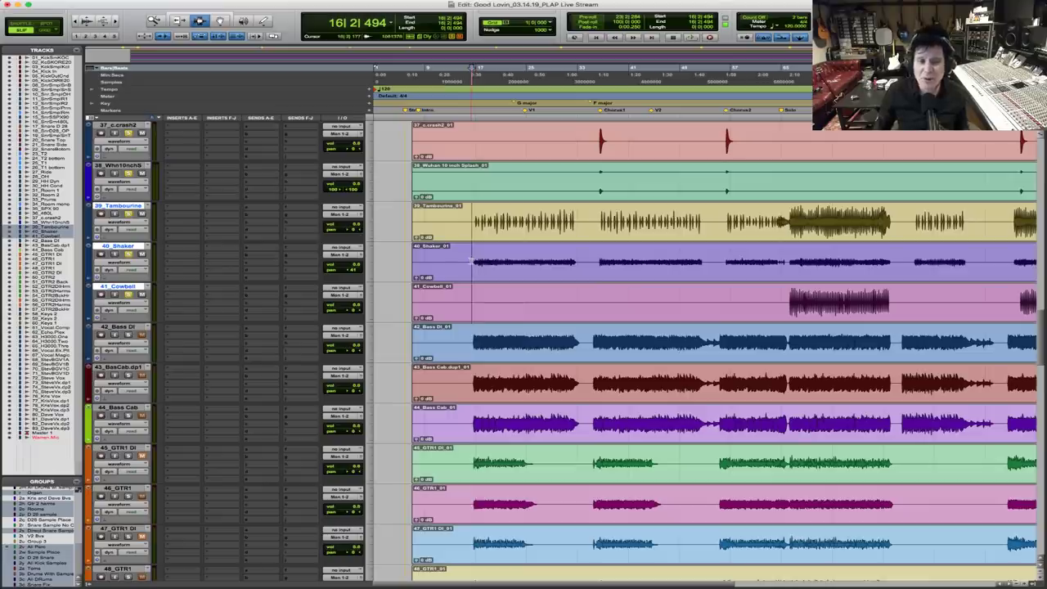
key(space)
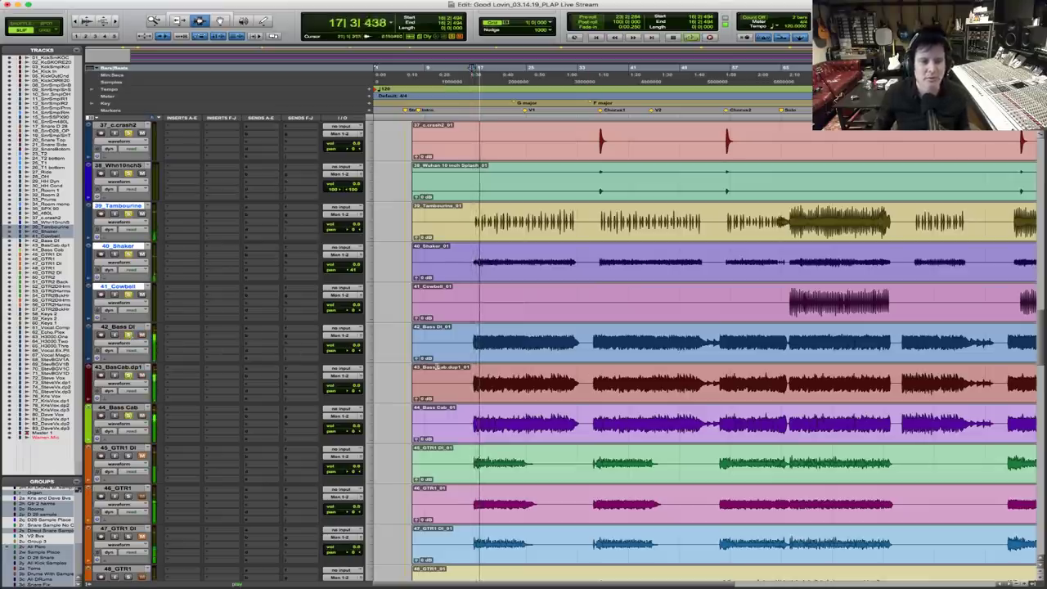
click(351, 347)
drag(351, 347, 352, 350)
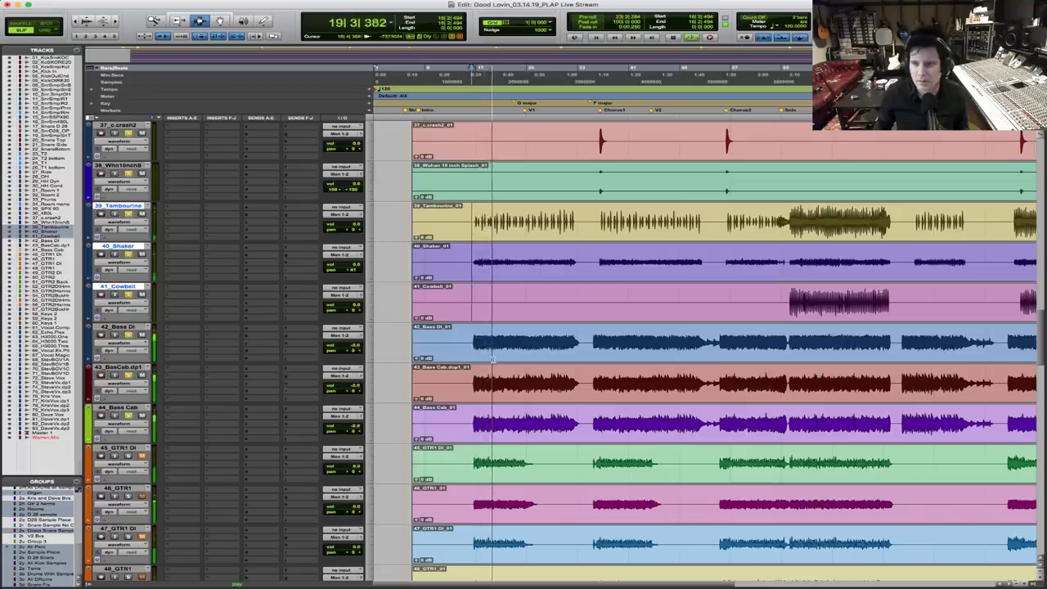
scroll(492, 357, down, 3)
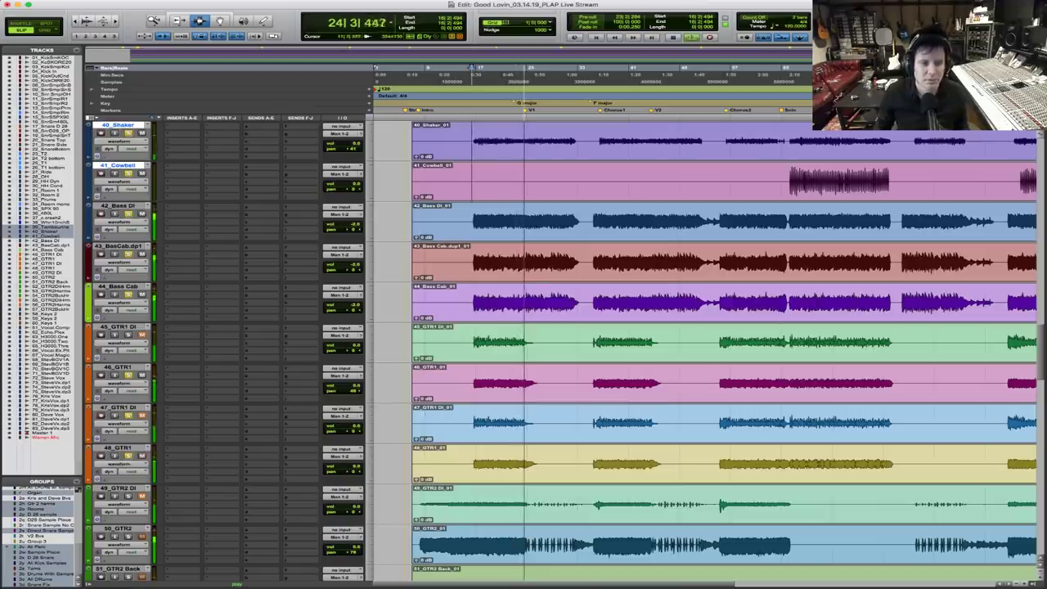
Inspect the first guitar entry up close, mark 47_GTR1 DI and 48_GTR1 just before it, and stop playback
click(153, 20)
click(497, 431)
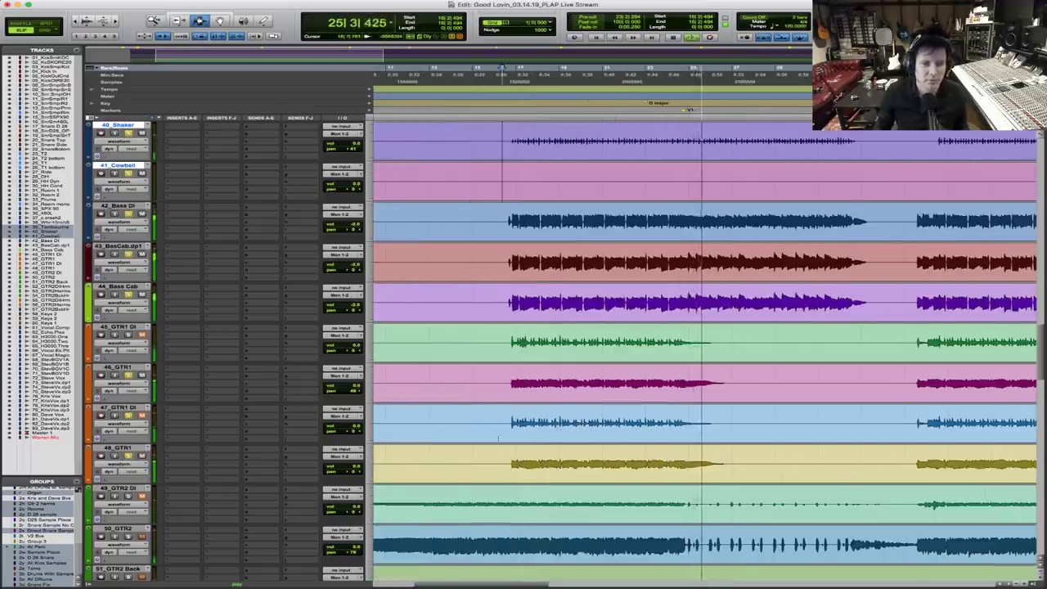
drag(498, 431, 498, 471)
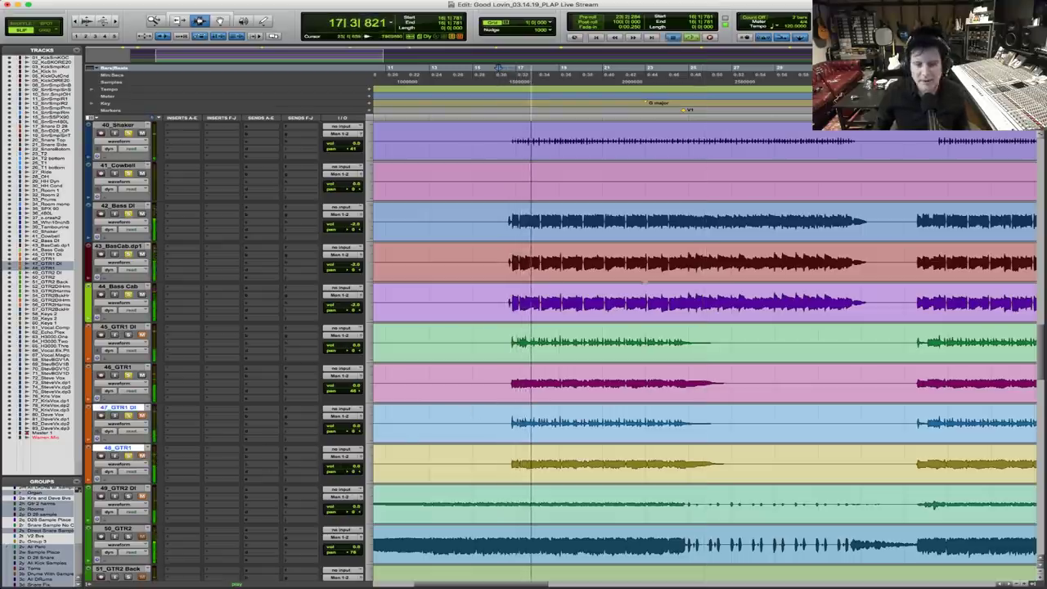
key(space)
Select the first guitar passage across the four GTR1 tracks, starting at 16|3|732
drag(509, 339, 779, 413)
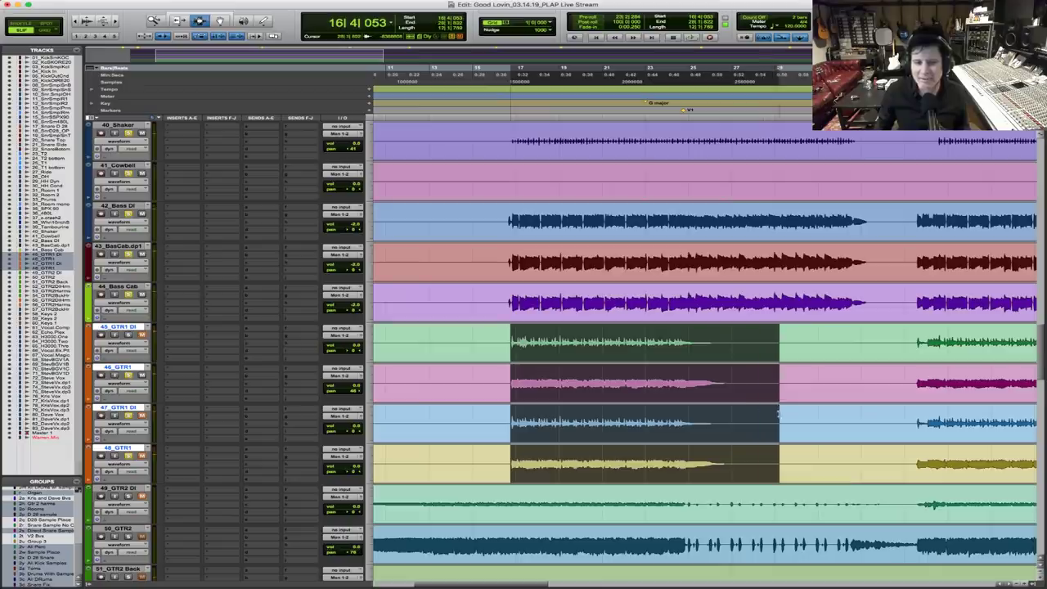
click(508, 348)
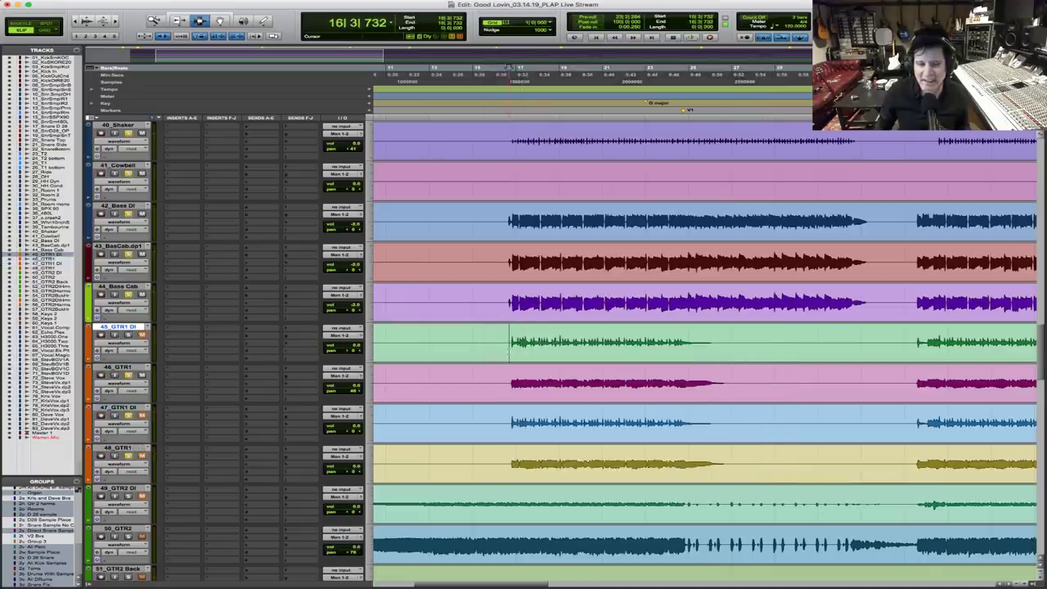
drag(509, 348, 774, 351)
key(shift+semicolon)
key(shift+semicolon)
key(shift+semicolon)
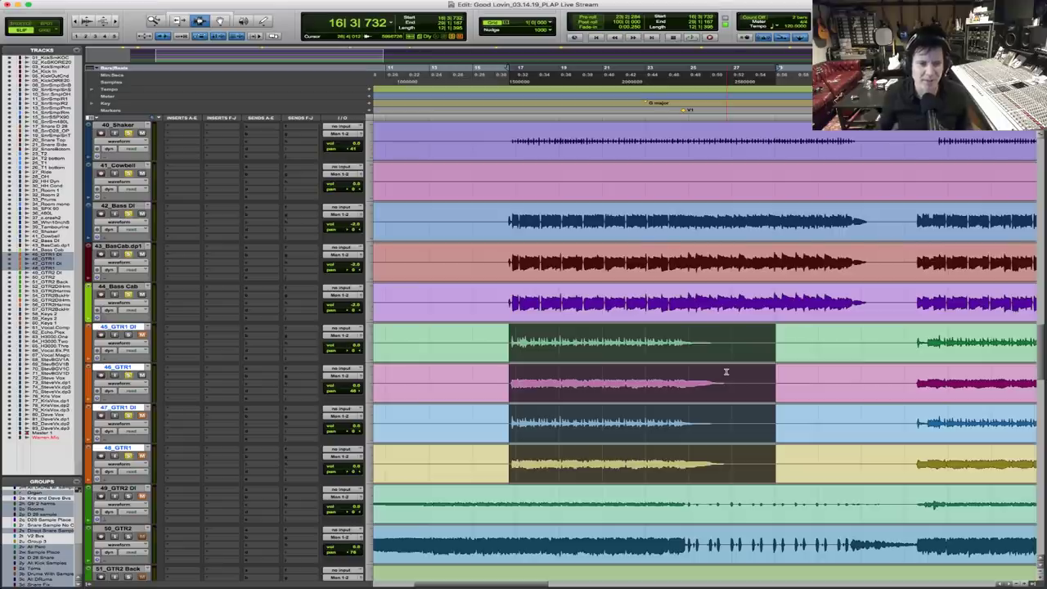
Compare the two GTR1 pairs, marking 47_GTR1 DI with 48_GTR1 and selecting the first passage on 45_GTR1 DI and 46_GTR1
click(513, 344)
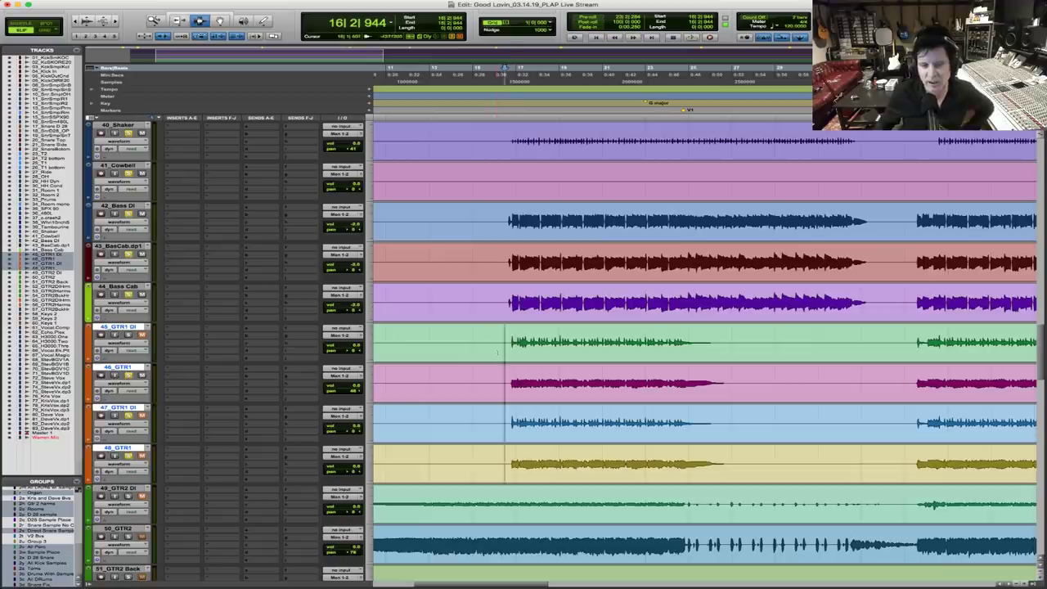
click(497, 347)
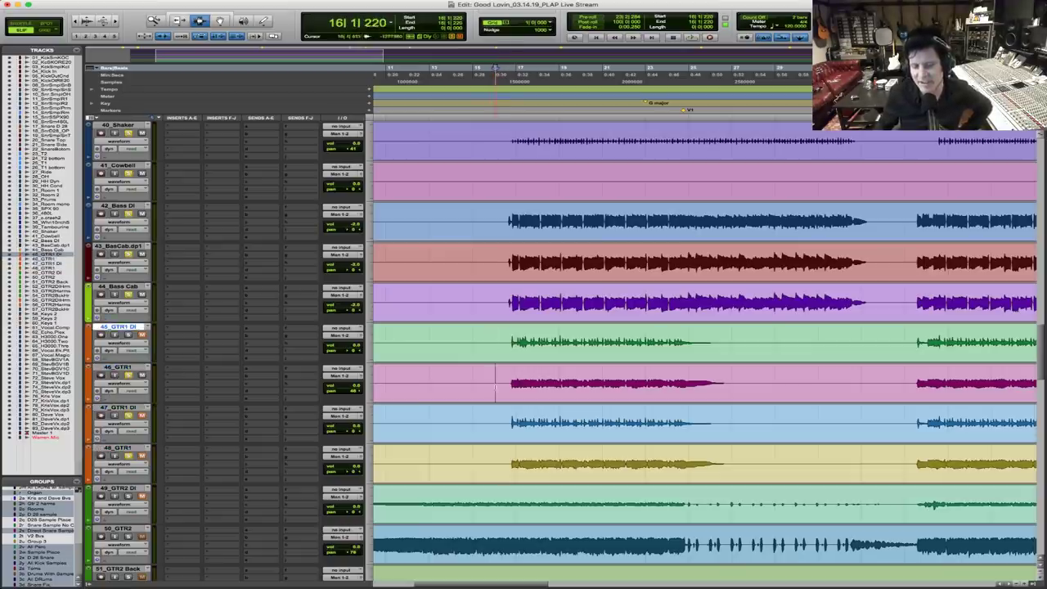
key(semicolon)
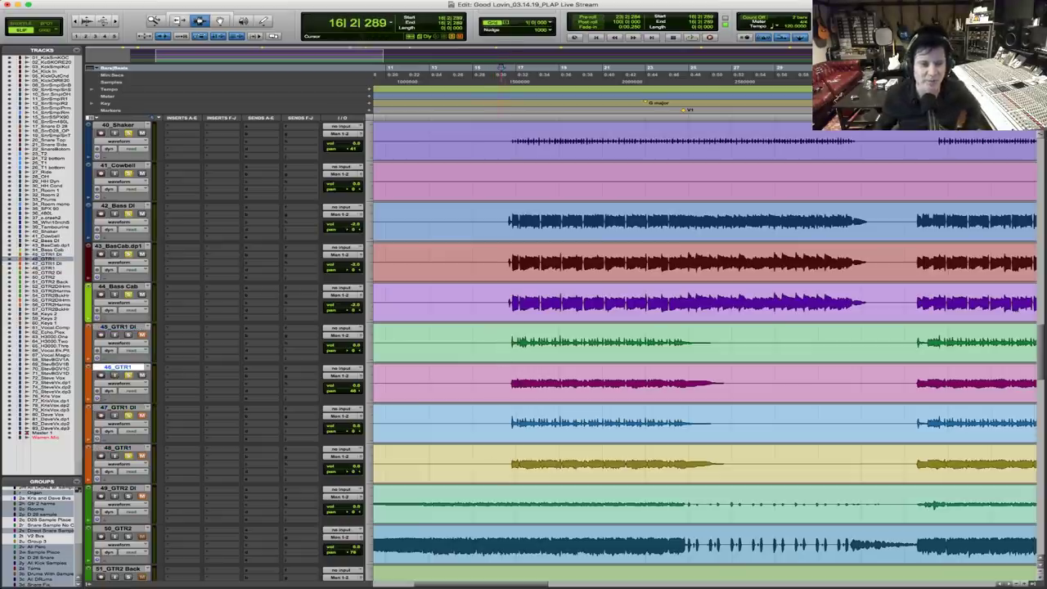
drag(497, 415, 491, 463)
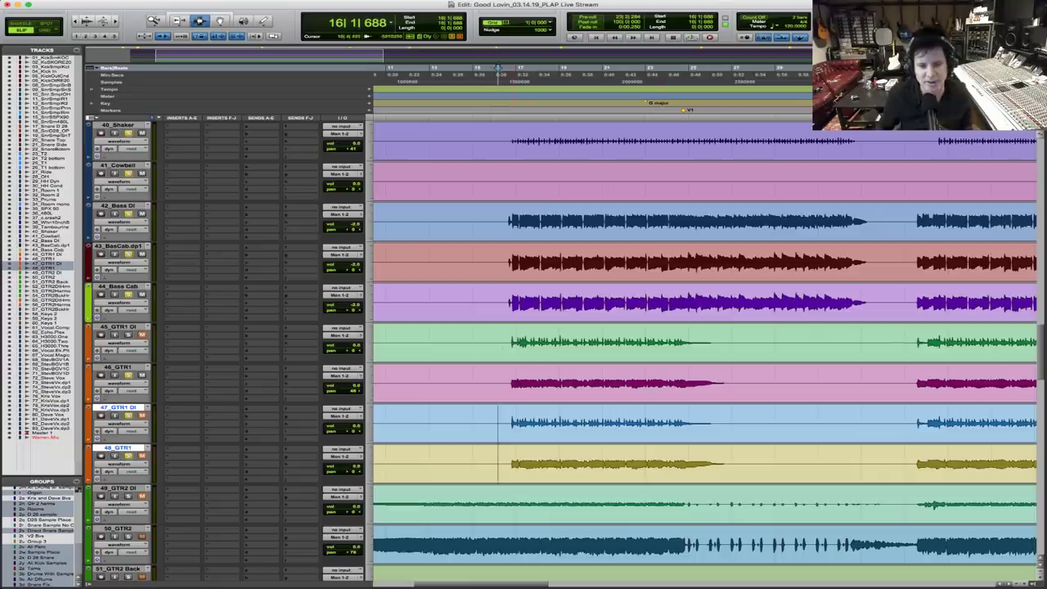
drag(494, 343, 840, 402)
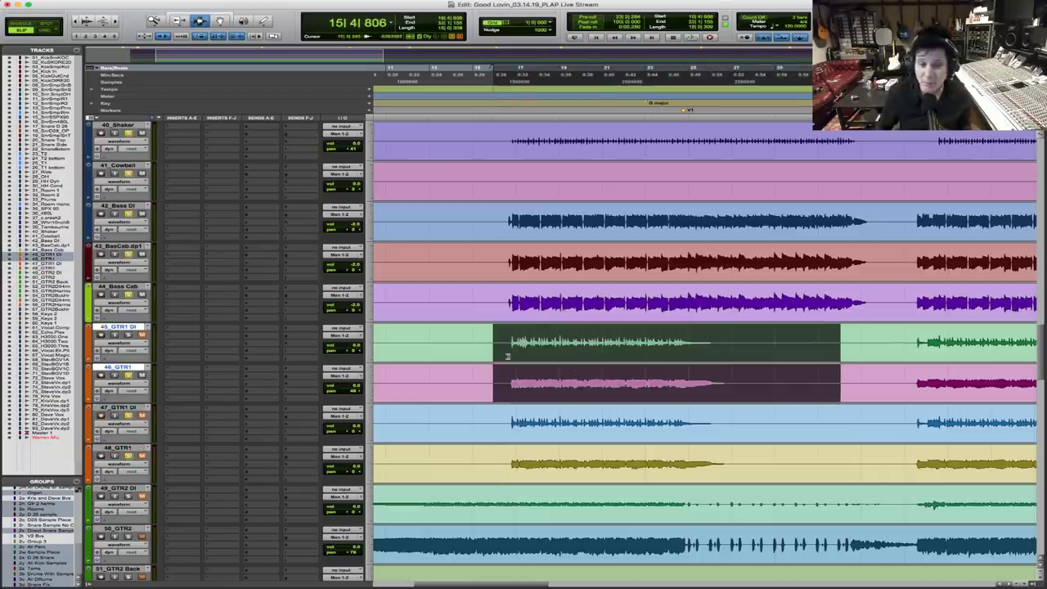
click(499, 339)
Mark the GTR2 tracks 49 to 51, and select the first passage on 47_GTR1 DI and 48_GTR1 from 16|1|033
scroll(503, 531, down, 3)
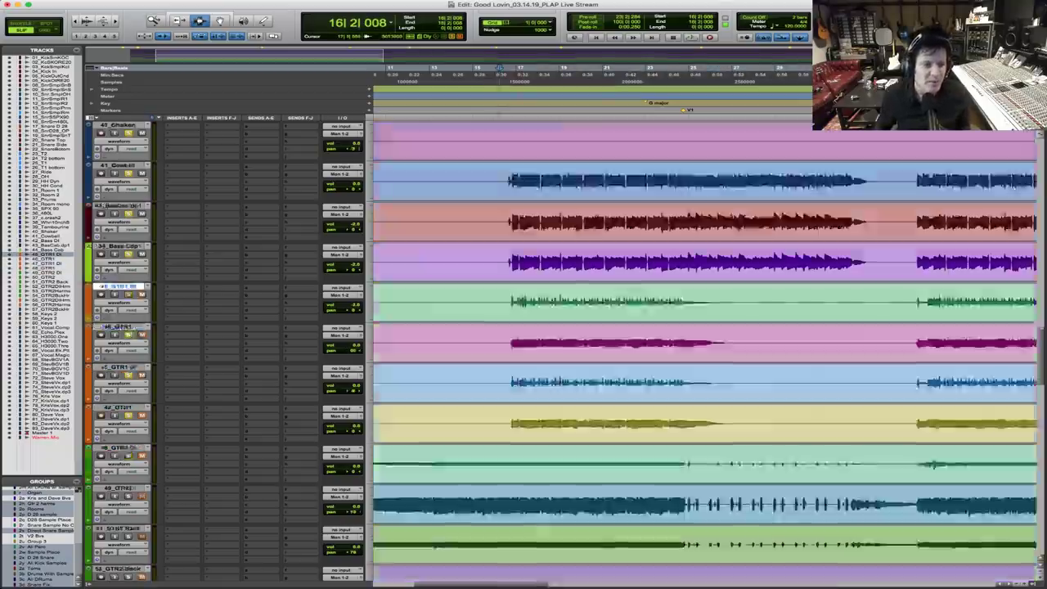
drag(477, 458, 476, 512)
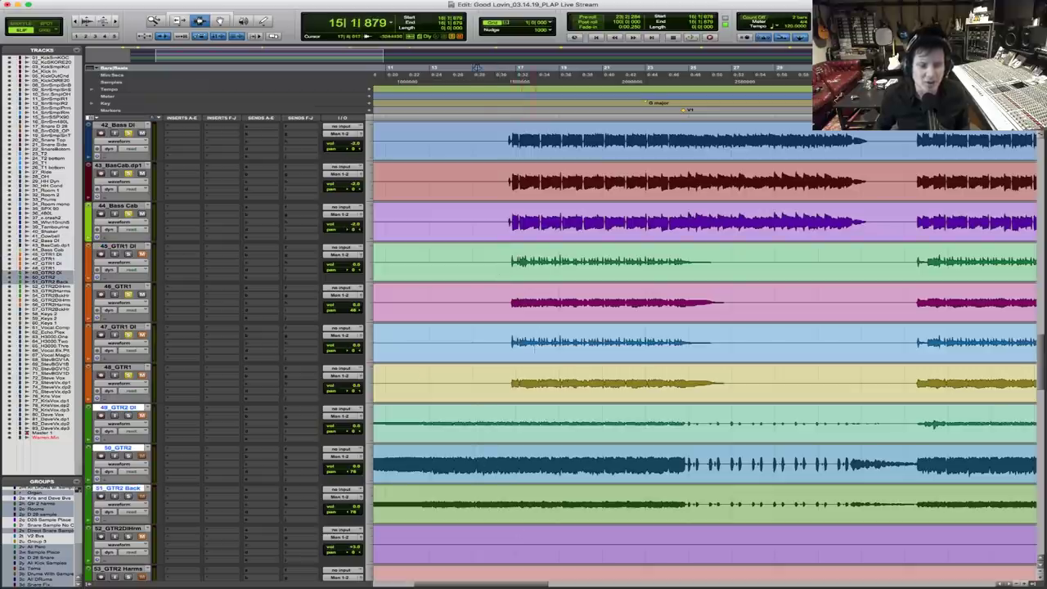
drag(495, 249, 493, 394)
drag(487, 261, 489, 280)
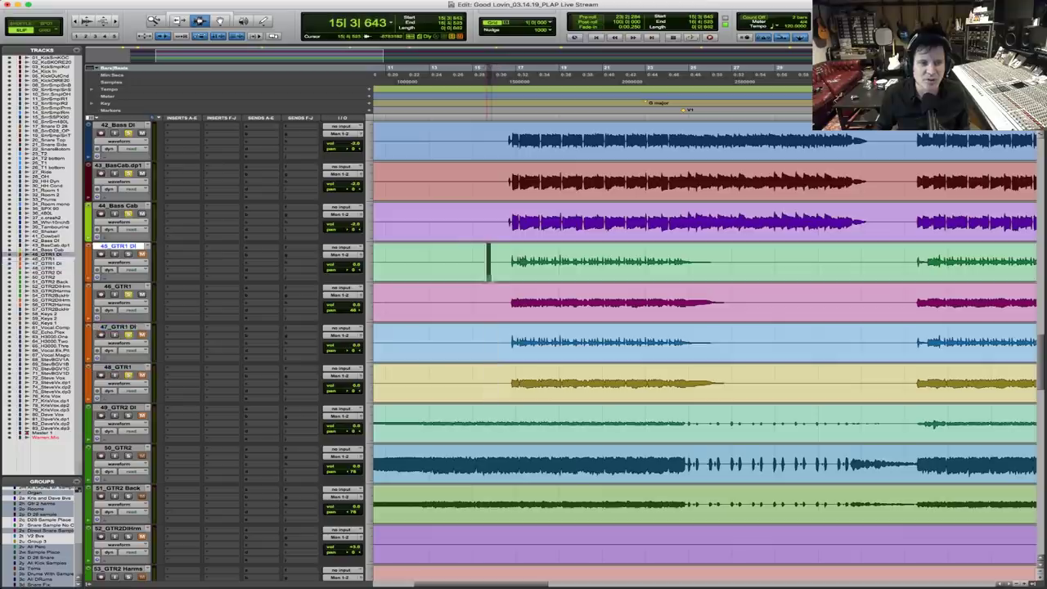
drag(491, 329, 725, 376)
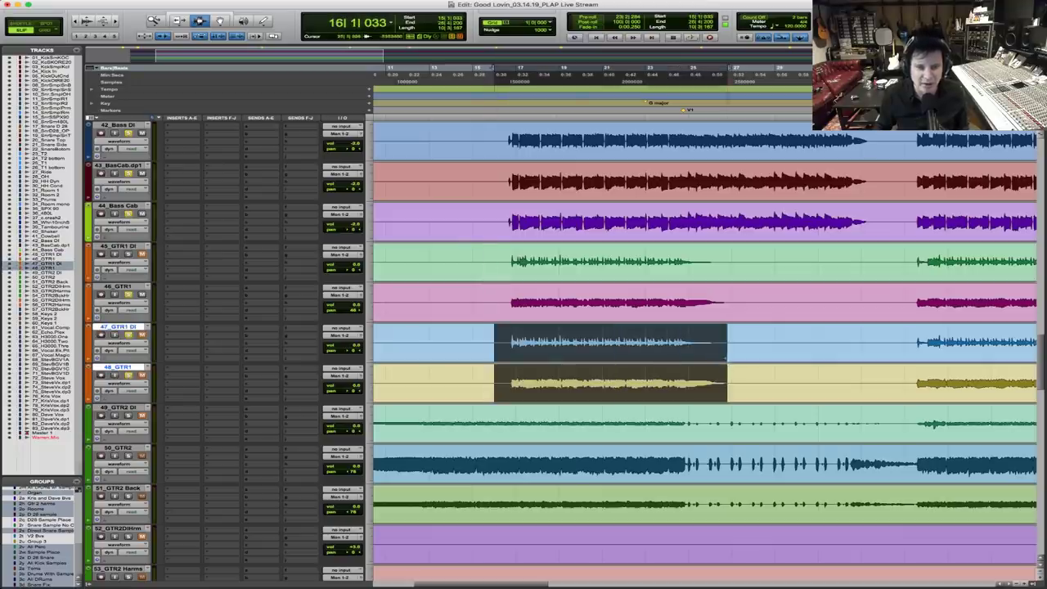
Play from 16|1|033, raise the 46_GTR1 volume to +6.0, and add the GTR2 tracks to the solo
key(super+bracketleft)
key(super+bracketleft)
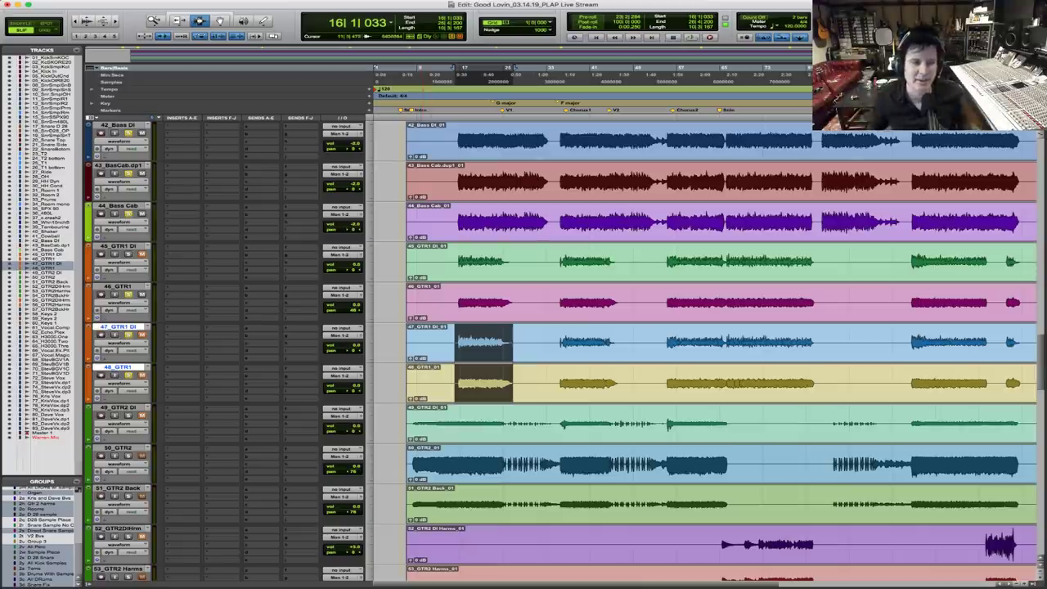
click(454, 295)
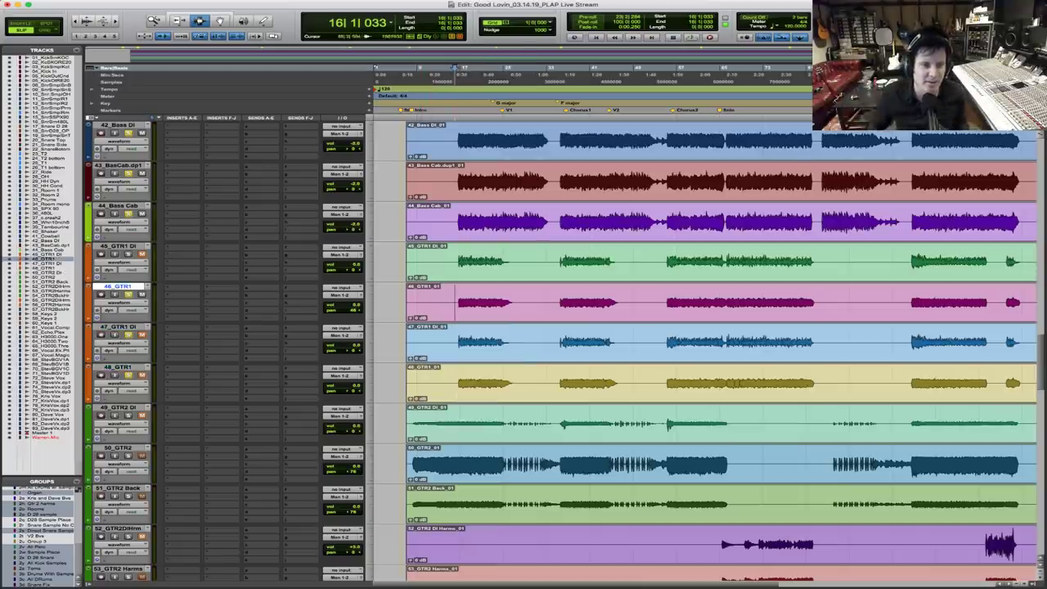
key(space)
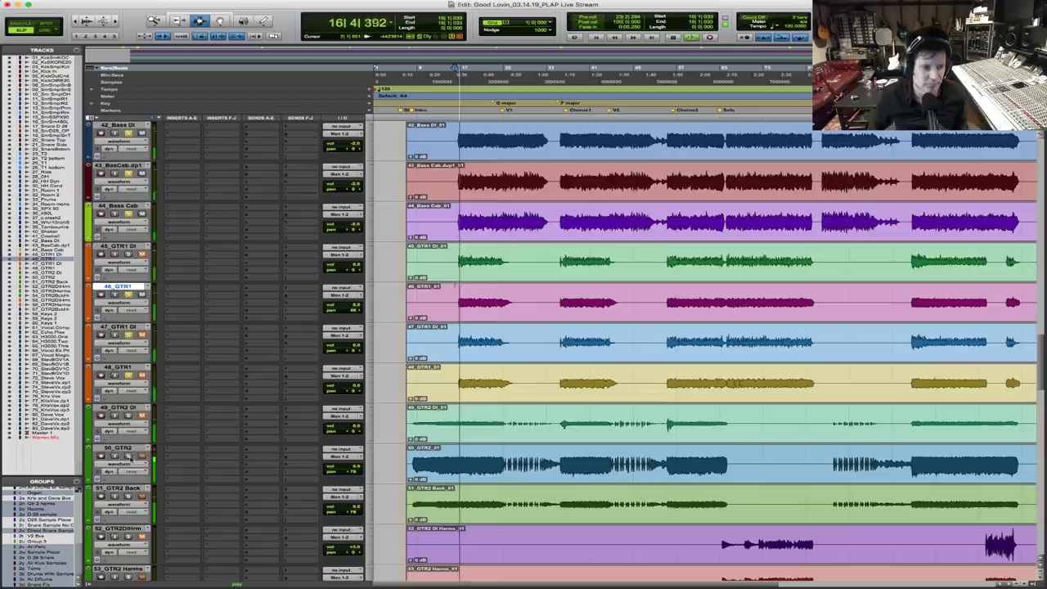
click(355, 303)
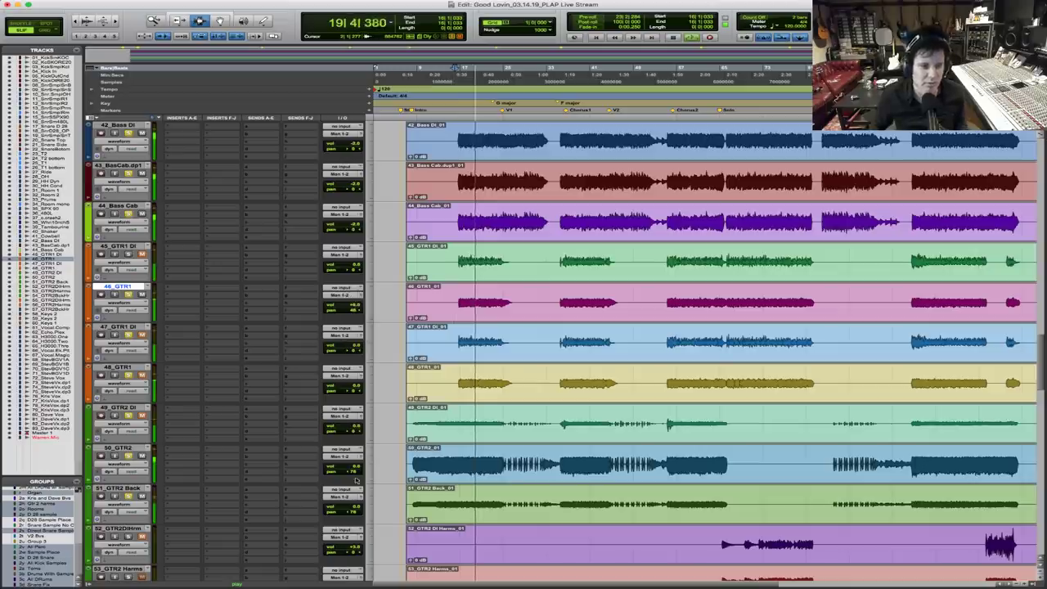
scroll(434, 471, down, 3)
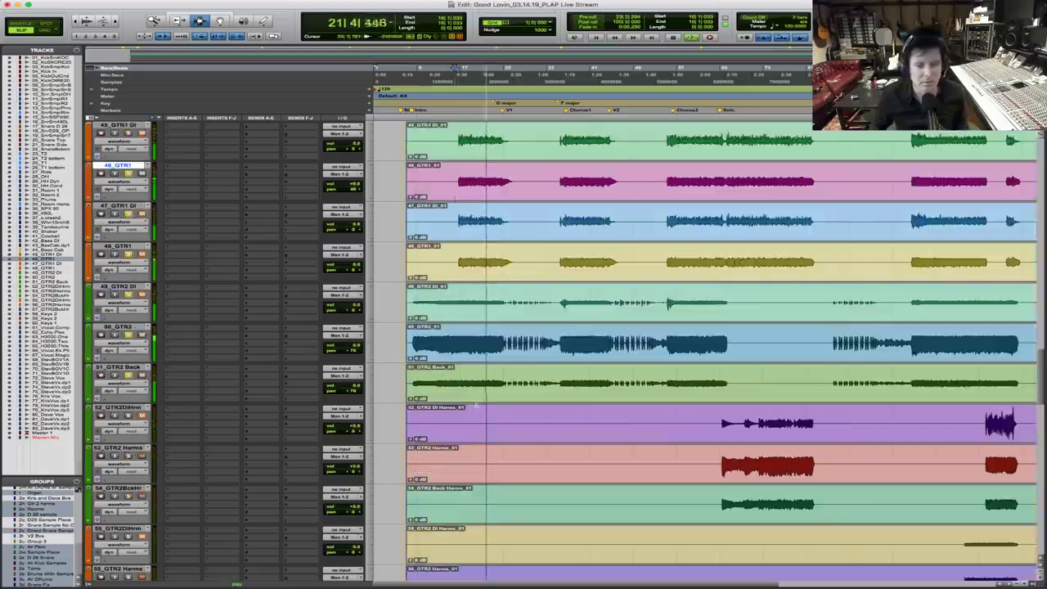
key(space)
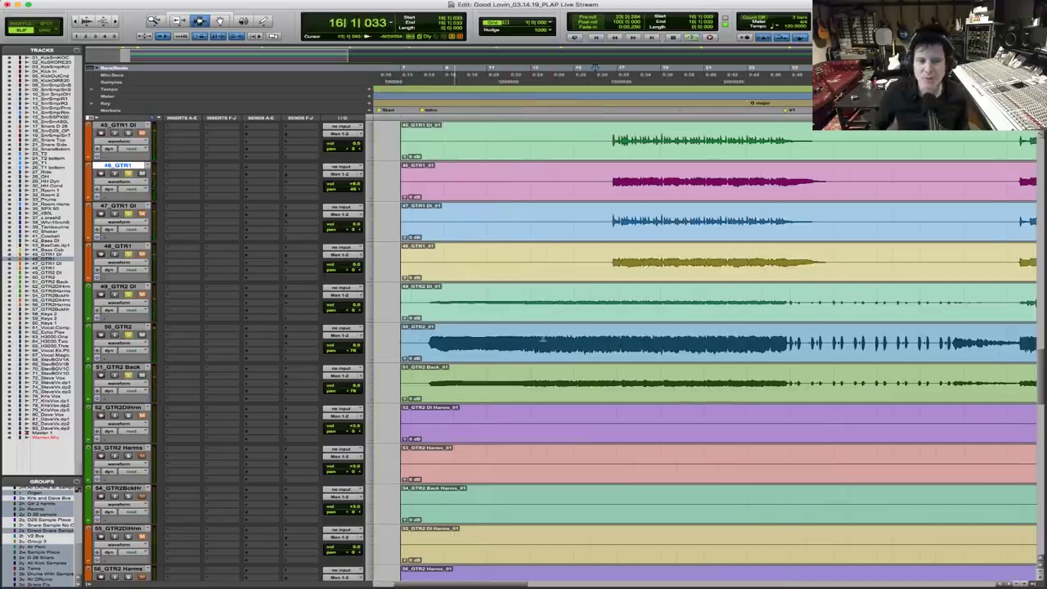
drag(601, 298, 601, 389)
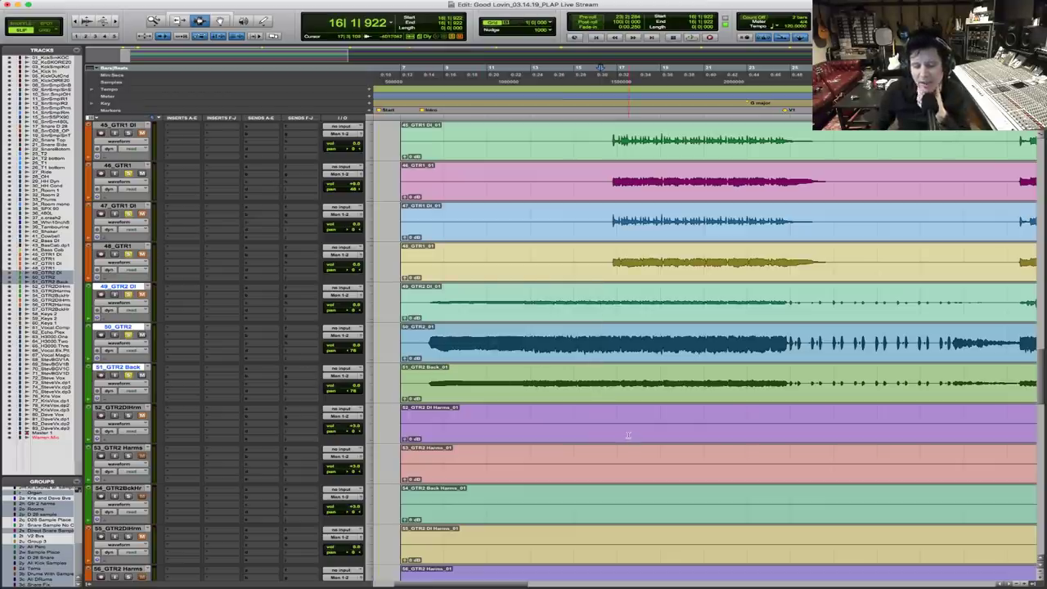
Solo the two Keys 2 tracks and play them with the GTR2 guitars from just before bar 17
scroll(632, 436, down, 4)
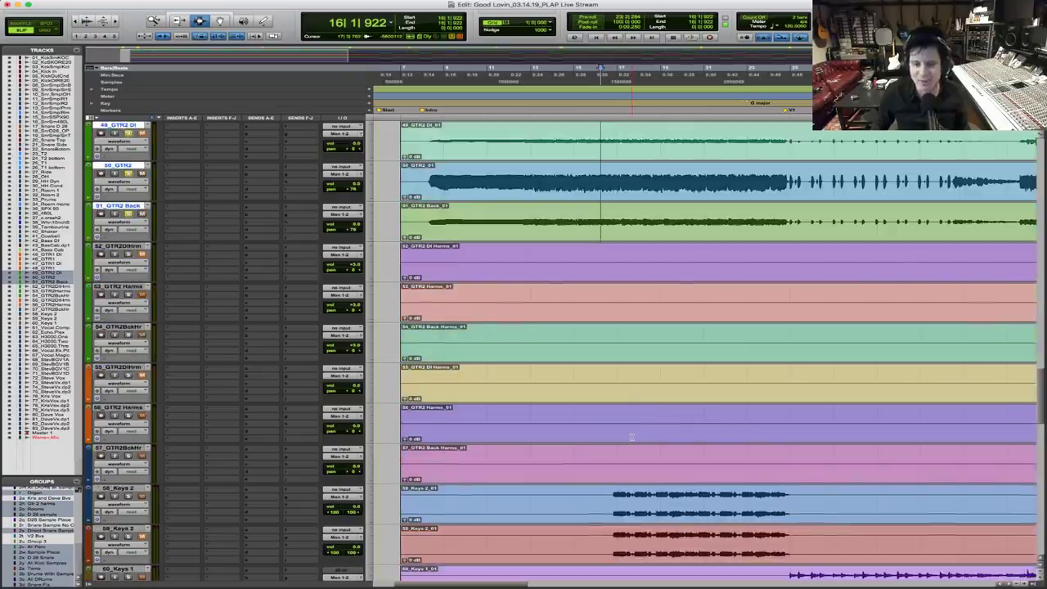
drag(590, 498, 590, 540)
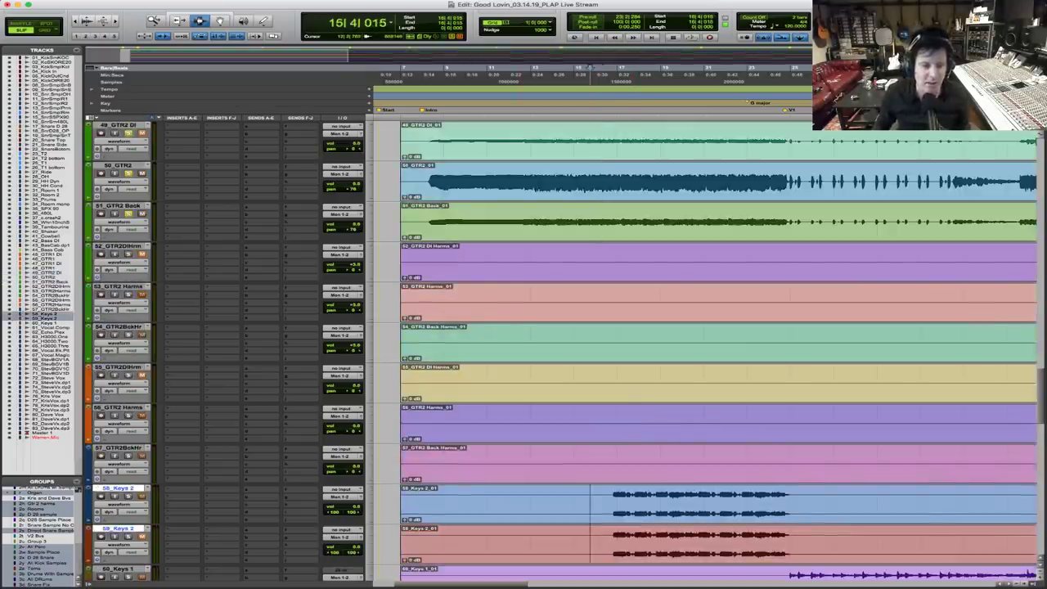
key(space)
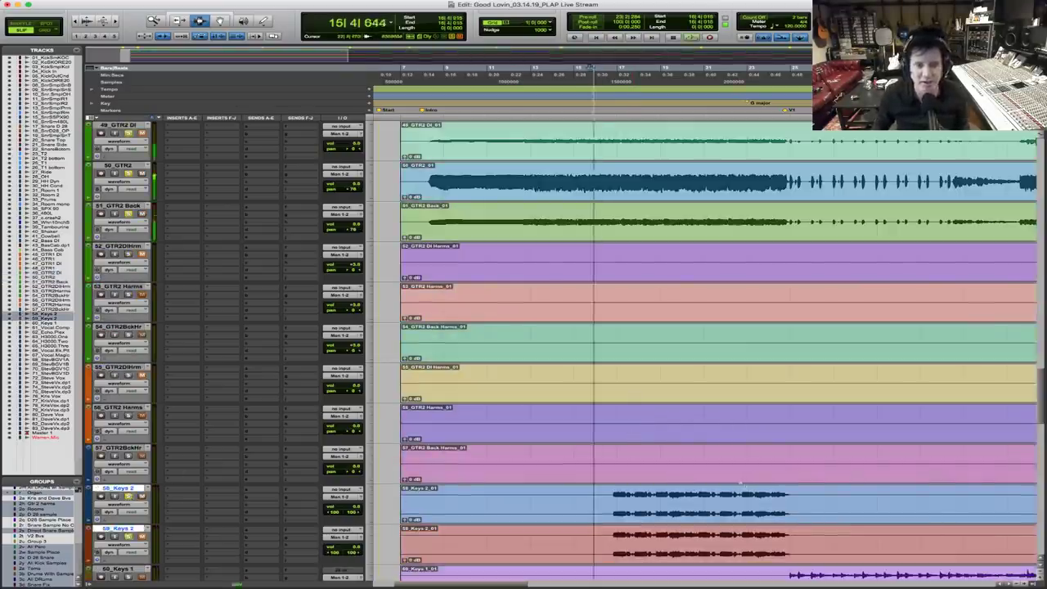
scroll(633, 498, down, 4)
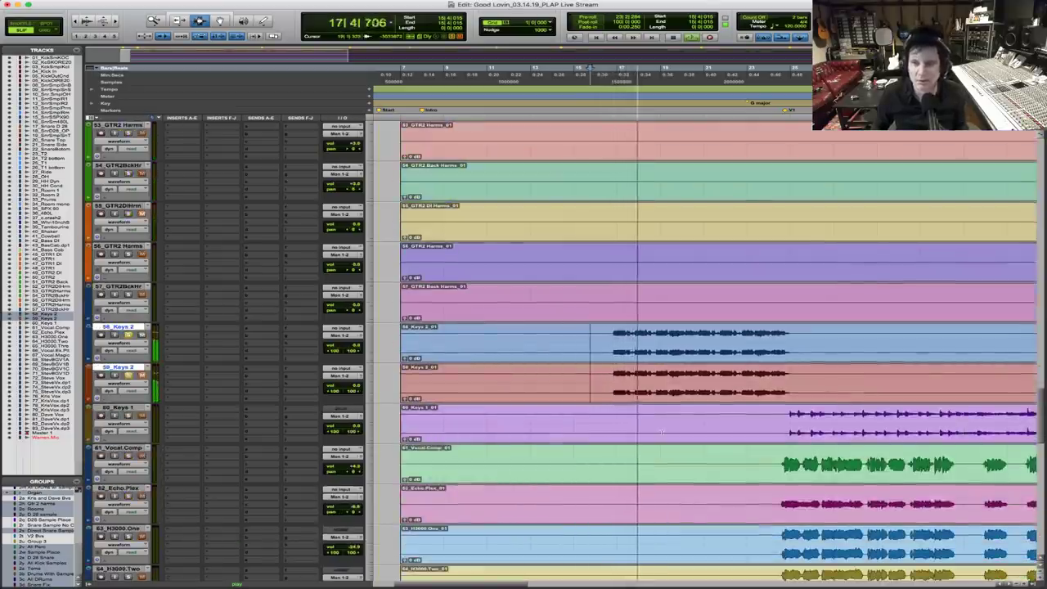
key(space)
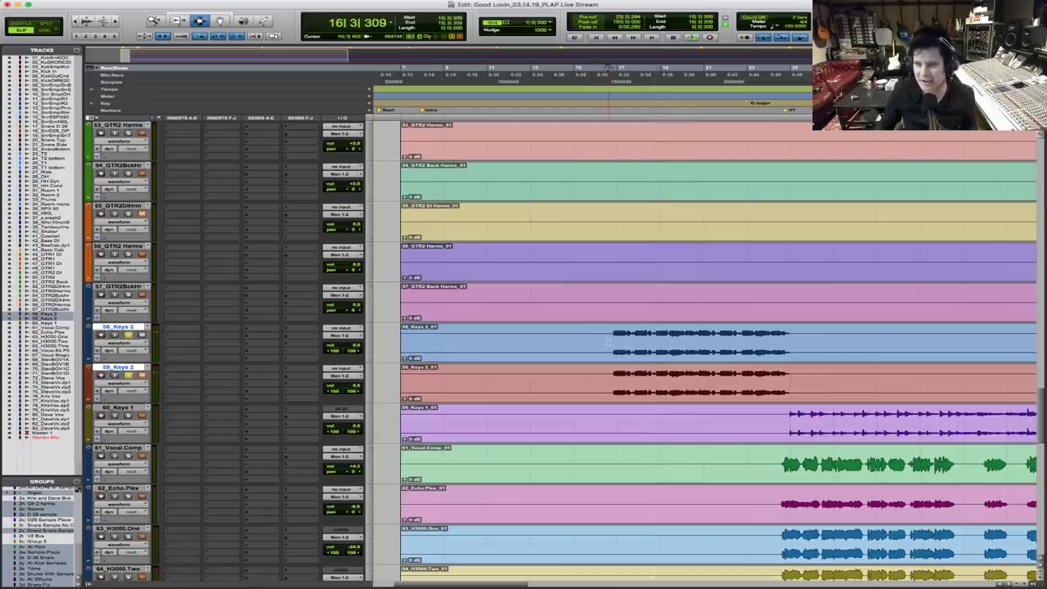
key(super+Tab)
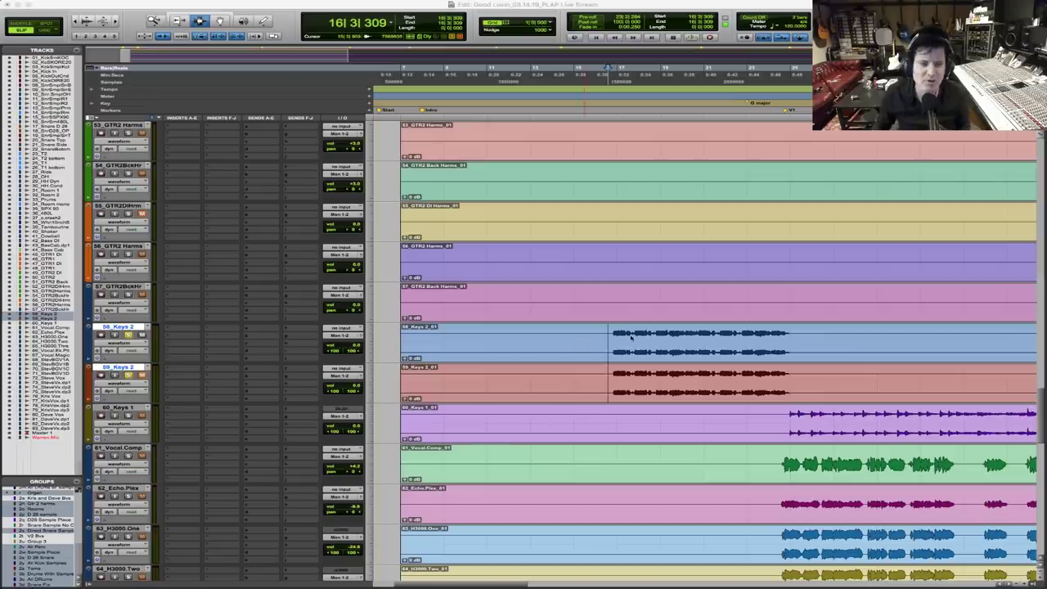
key(super+shift+s)
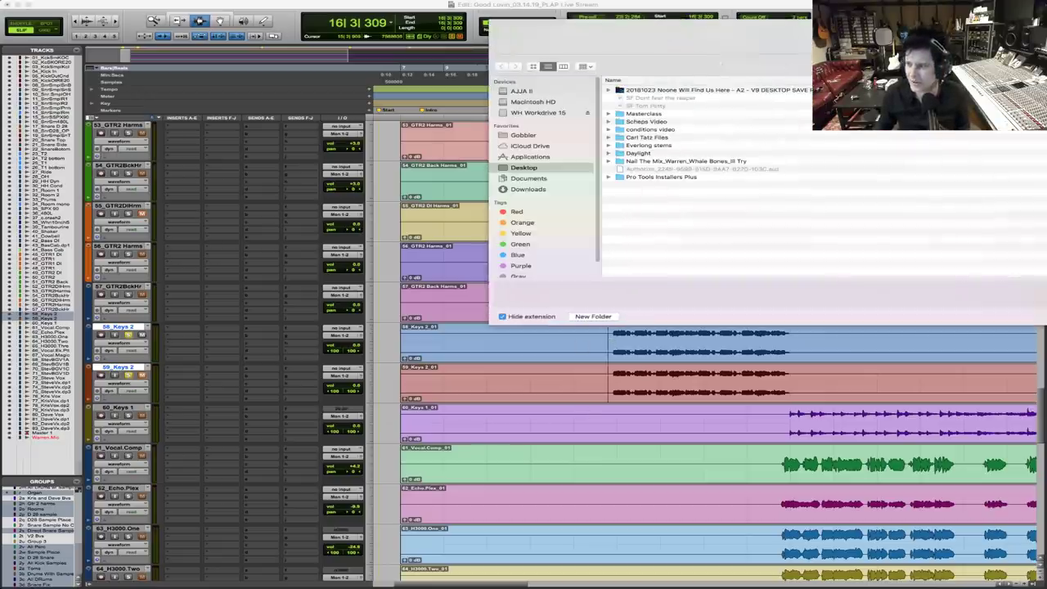
key(Escape)
Replay the Keys 2 entrance from bar 16|4 and compare it with the neighbouring GTR2, Keys 1 and vocal tracks
click(600, 350)
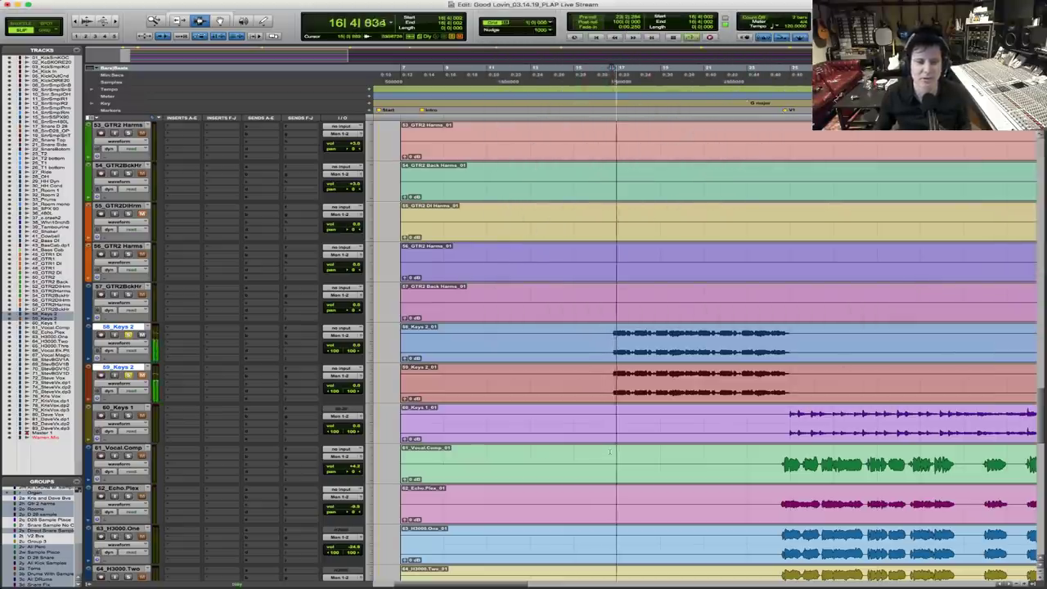
scroll(609, 449, down, 5)
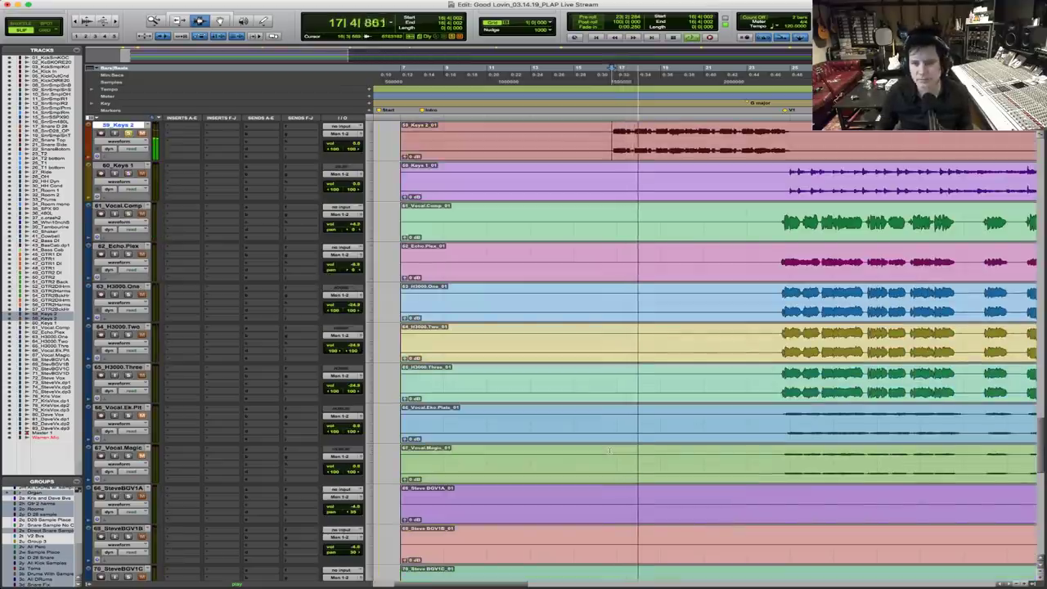
scroll(610, 449, up, 5)
scroll(611, 453, up, 3)
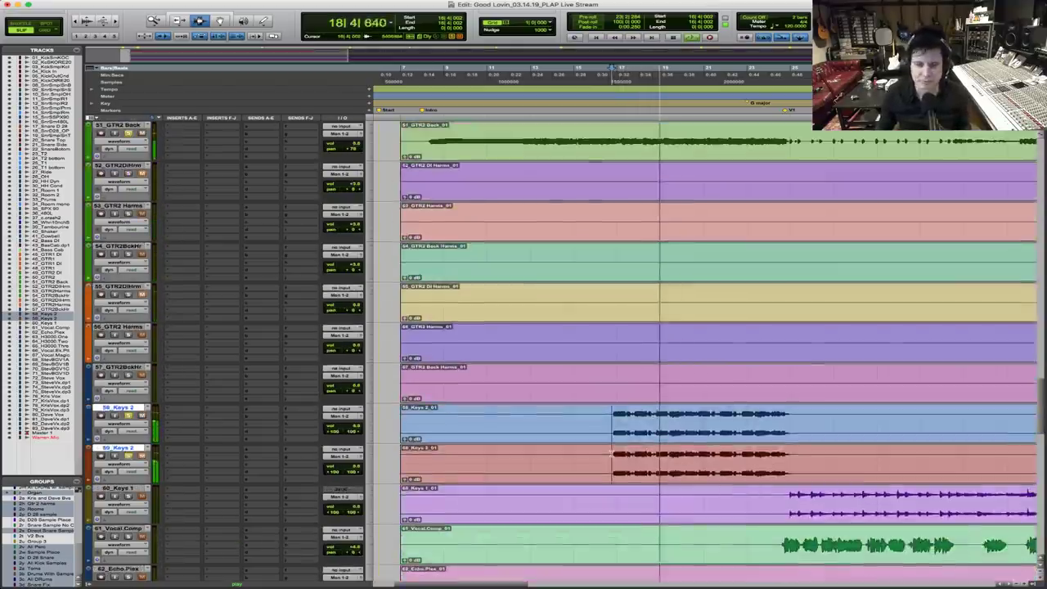
scroll(611, 452, down, 3)
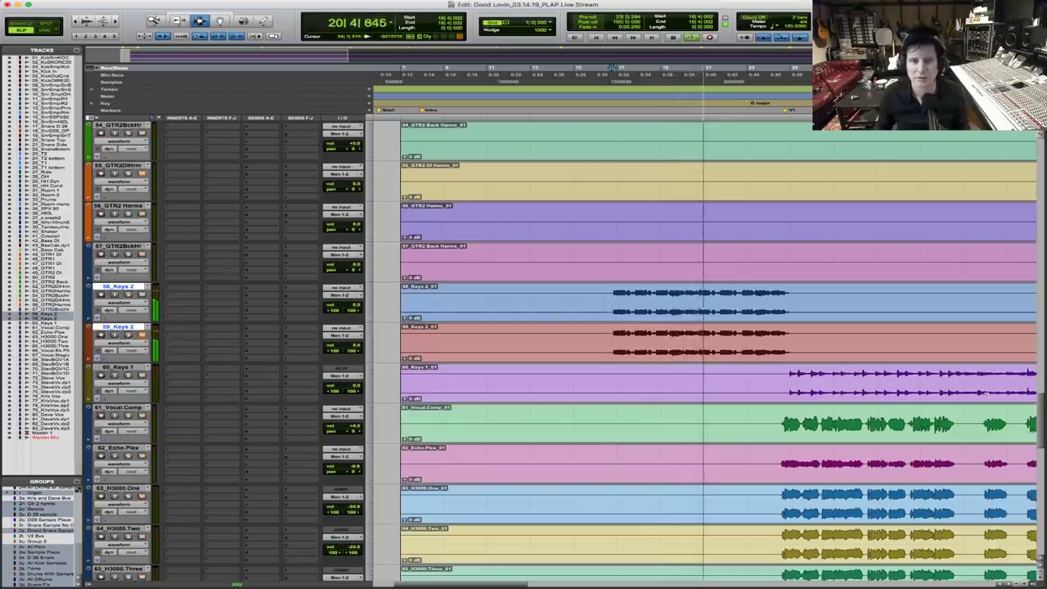
scroll(986, 391, up, 4)
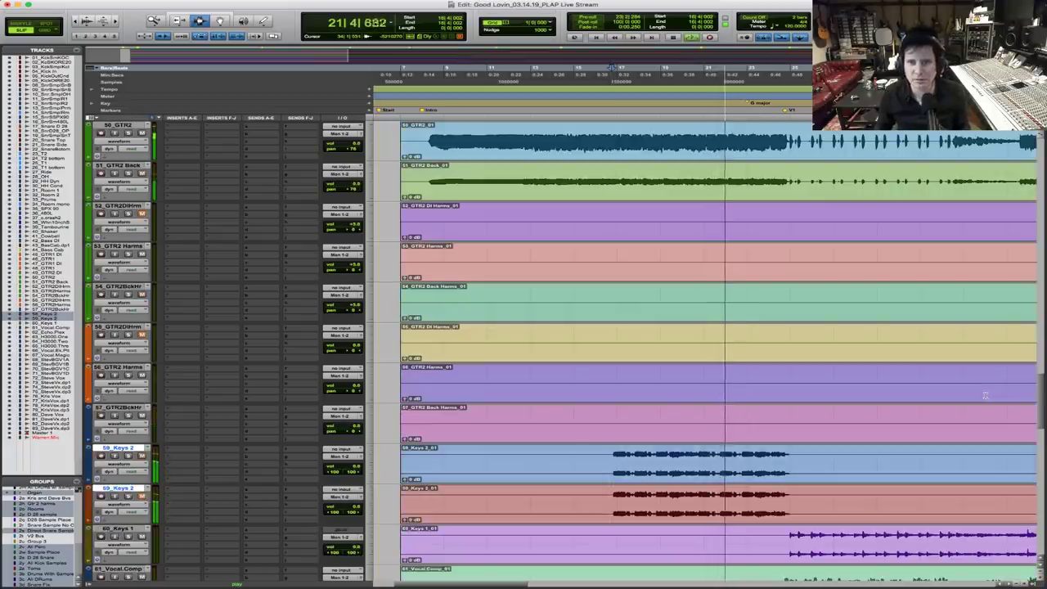
Examine the guitar and Keys 2 waveforms across the song sections and around Chorus 1 during playback
key(r)
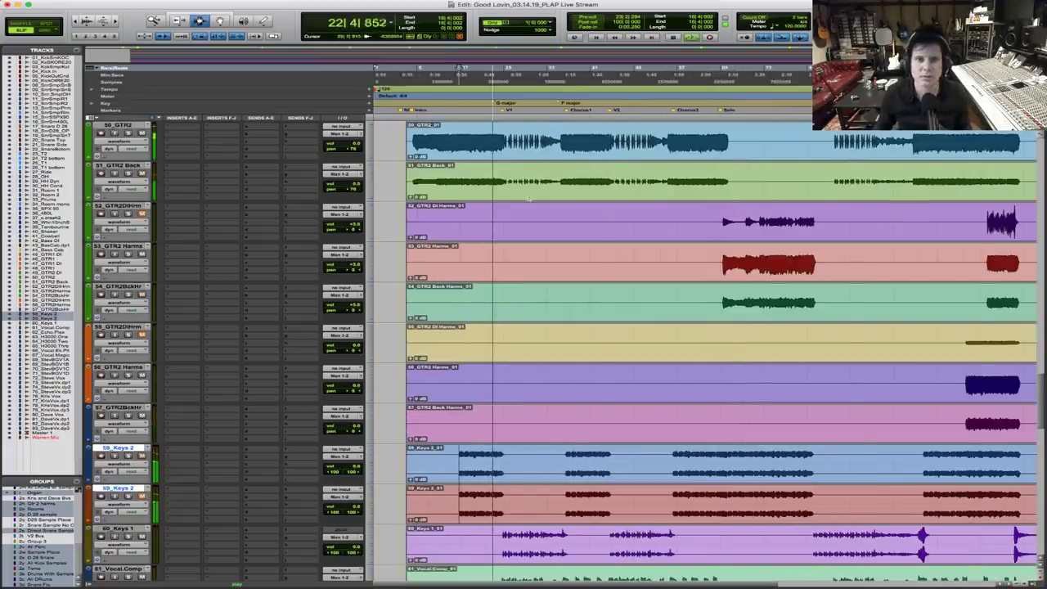
key(t)
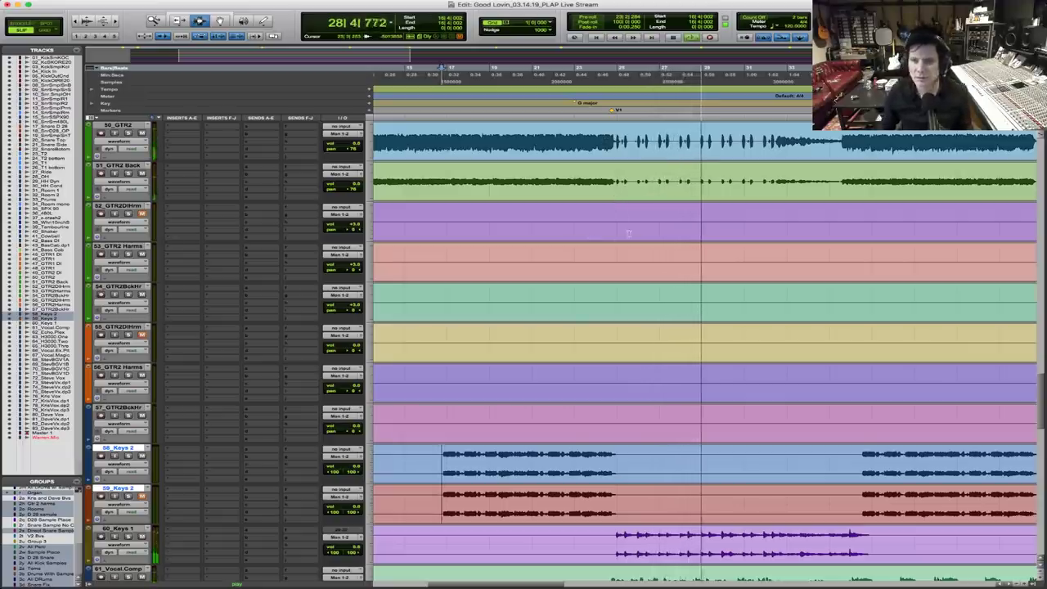
scroll(628, 233, up, 3)
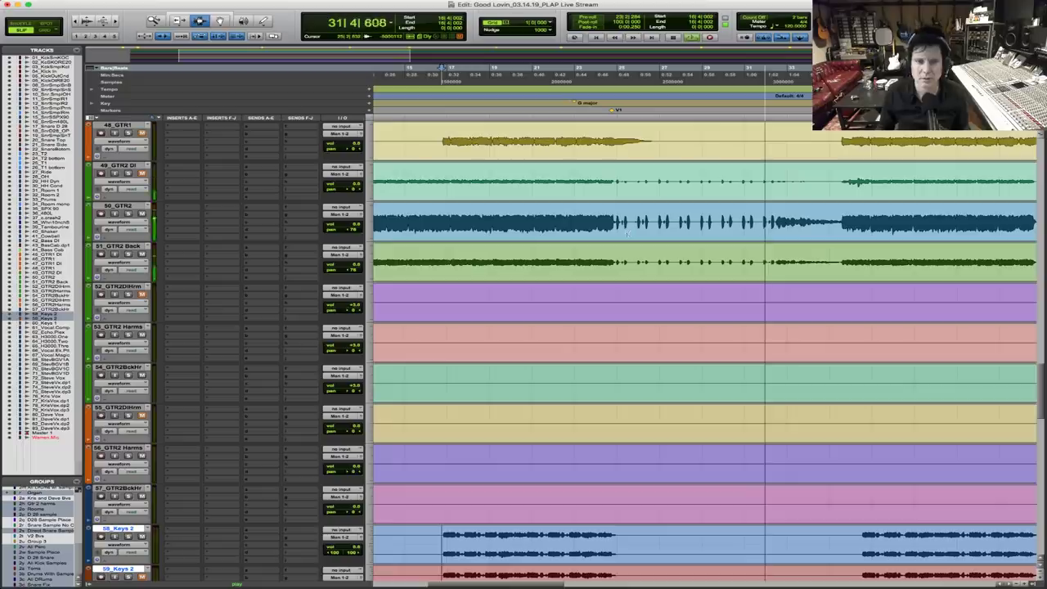
key(super+bracketleft)
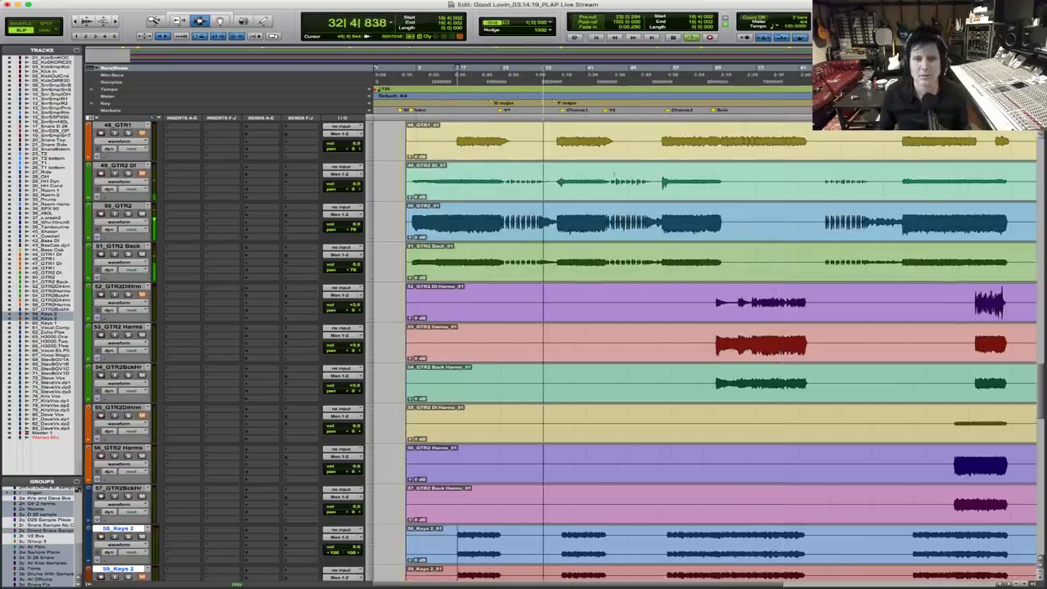
key(super+bracketright)
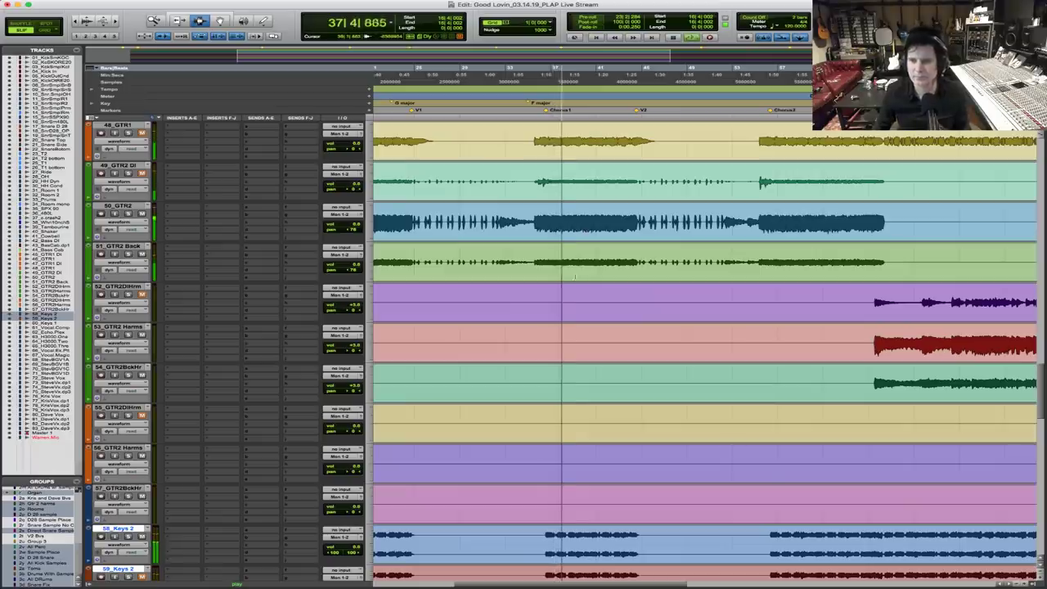
Review the keys, lead vocal, vocal effect and background vocal tracks during Chorus 1 playback
scroll(575, 278, down, 3)
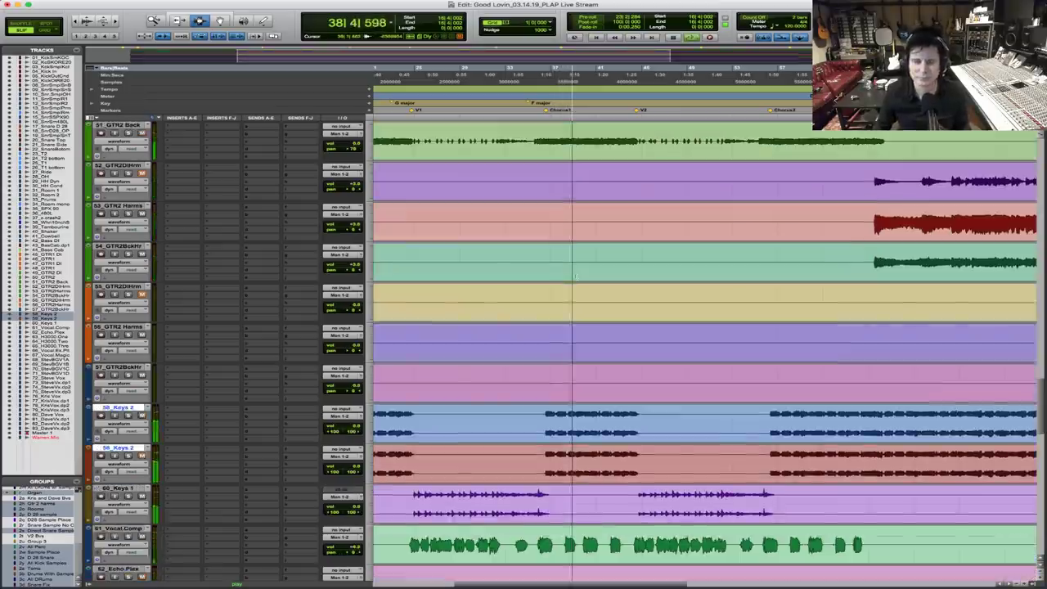
scroll(703, 352, down, 6)
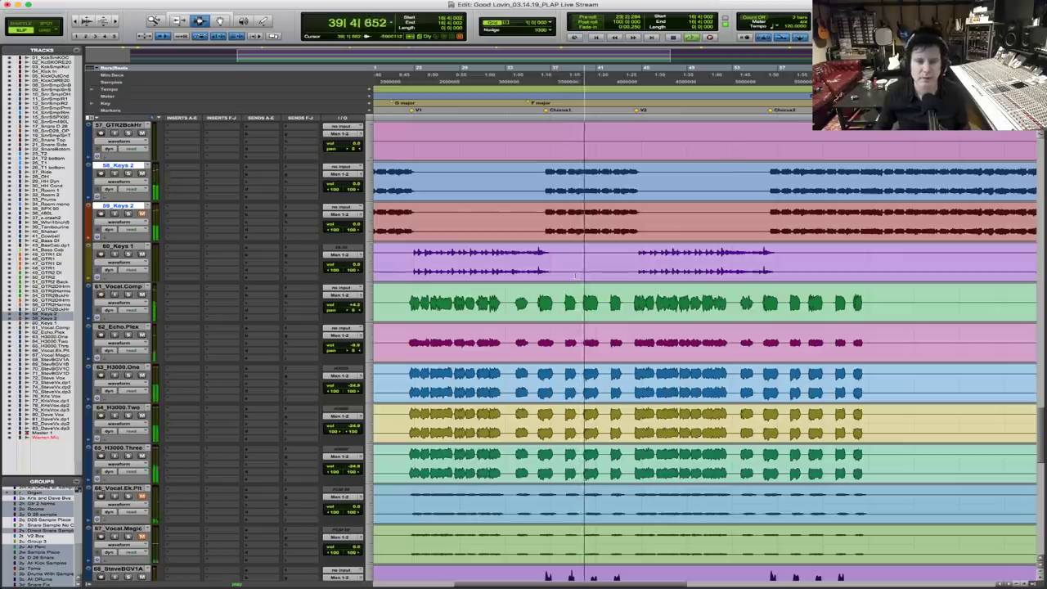
scroll(703, 352, down, 1)
scroll(703, 352, down, 5)
scroll(703, 352, down, 5)
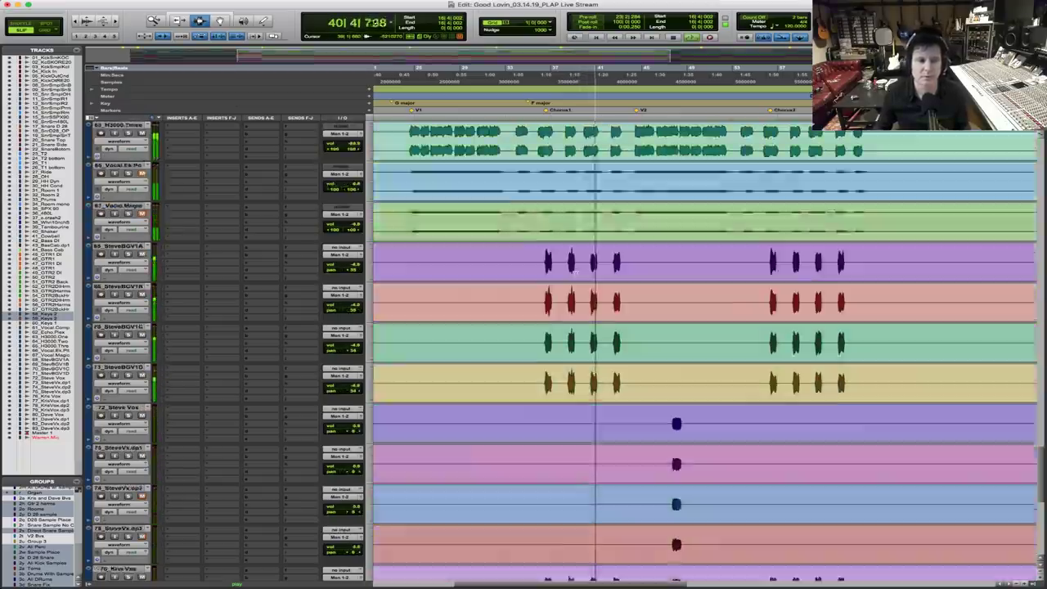
scroll(704, 352, up, 5)
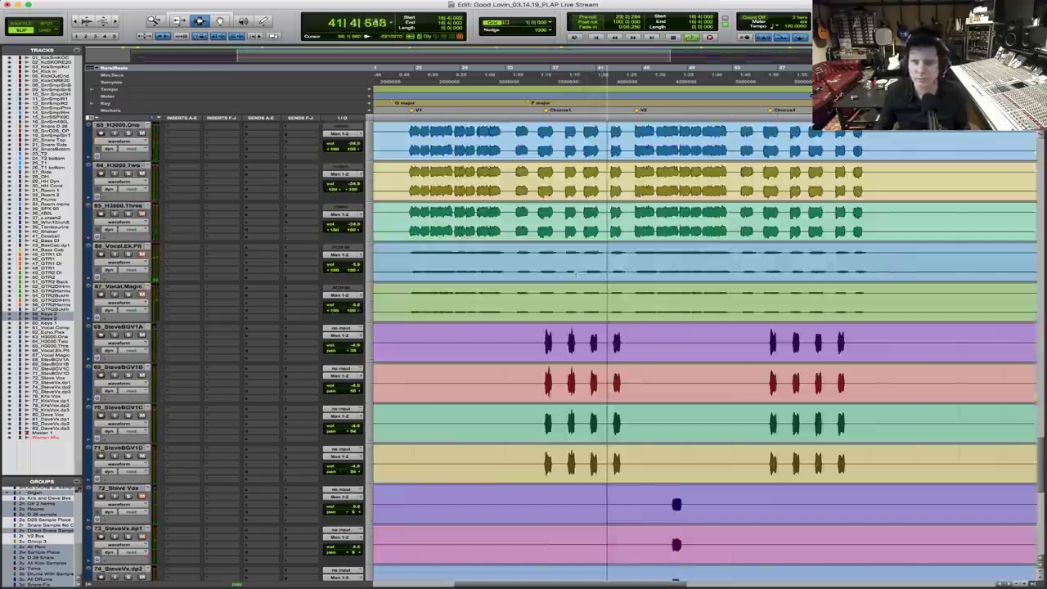
scroll(703, 352, up, 3)
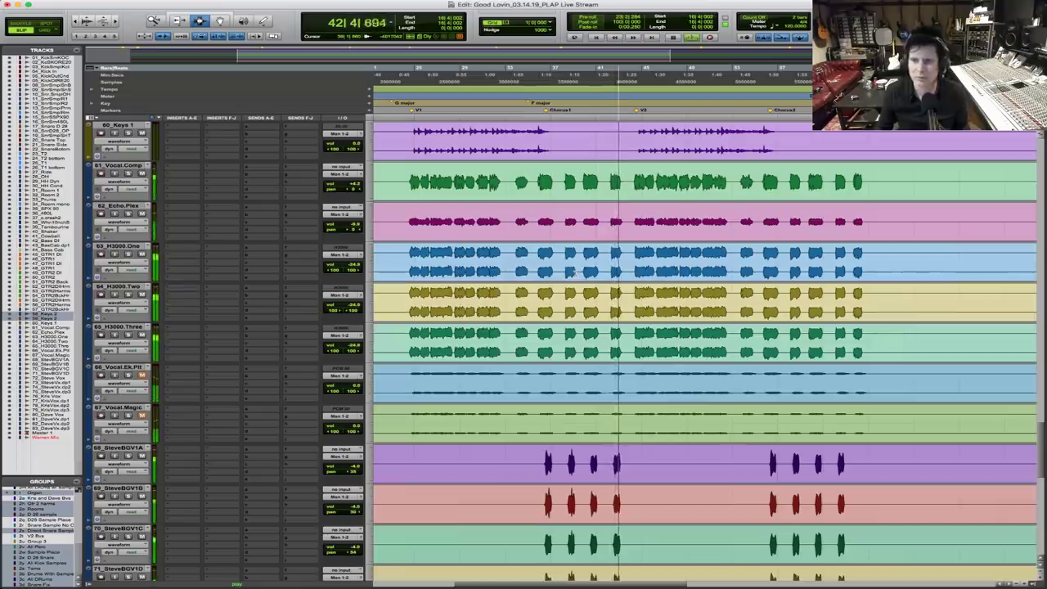
Review the guitar, bass and percussion tracks up to the room and reverb tracks as Verse 2 plays
scroll(703, 352, up, 4)
scroll(703, 351, up, 8)
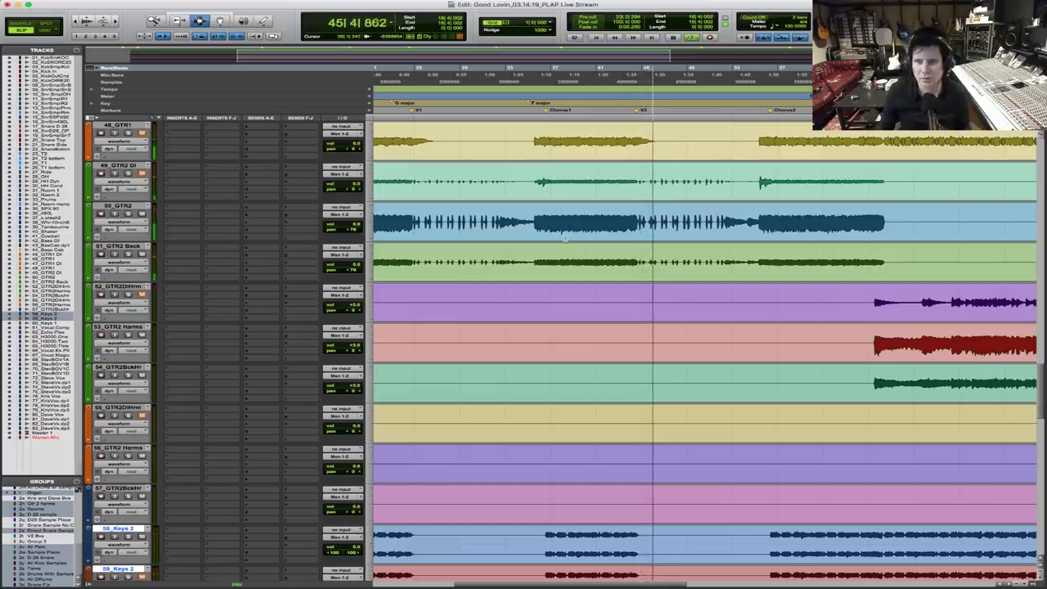
scroll(564, 239, up, 9)
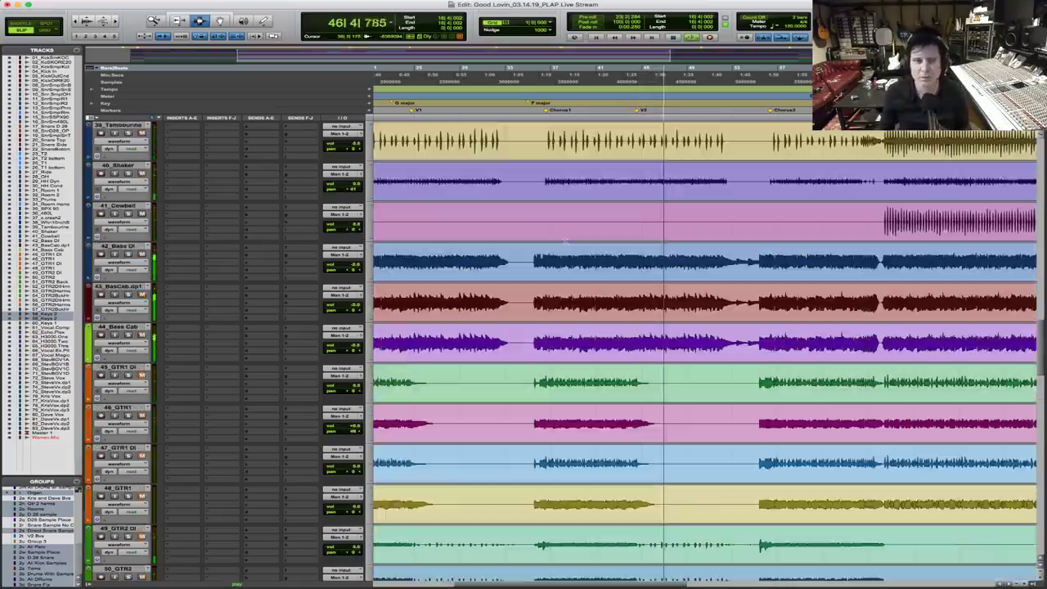
scroll(565, 240, up, 5)
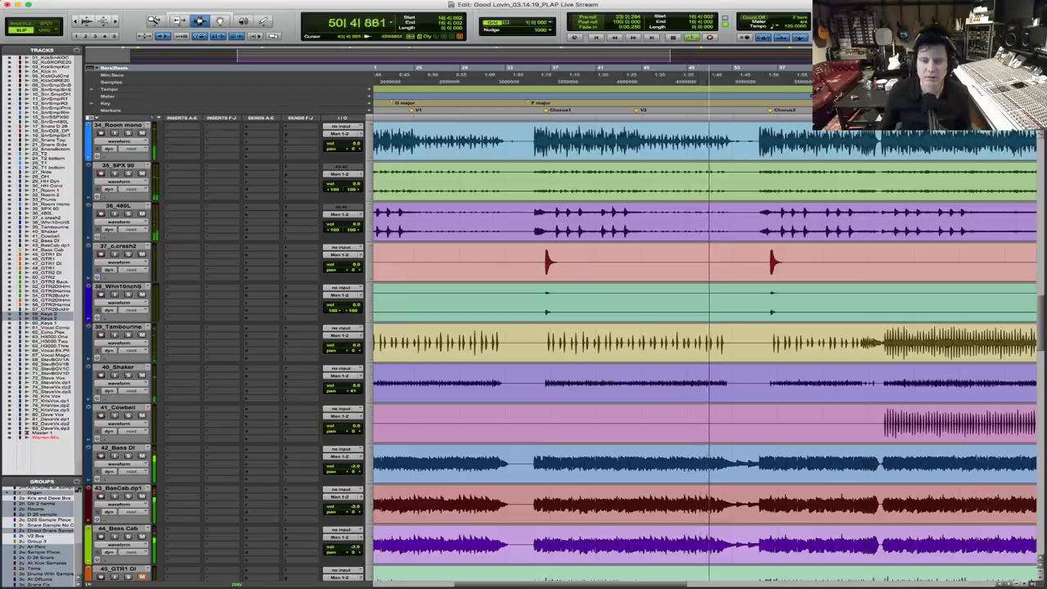
Play the song from the cowbell's entrance at bar 66|2 in the solo, with tambourine, shaker and cowbell selected
key(space)
click(546, 374)
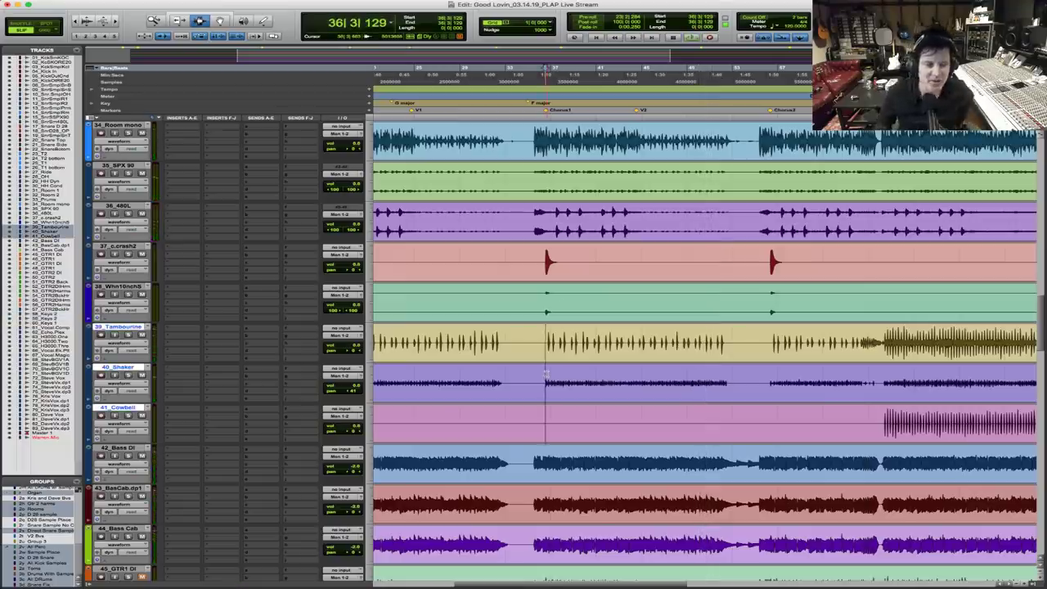
key(alt+a)
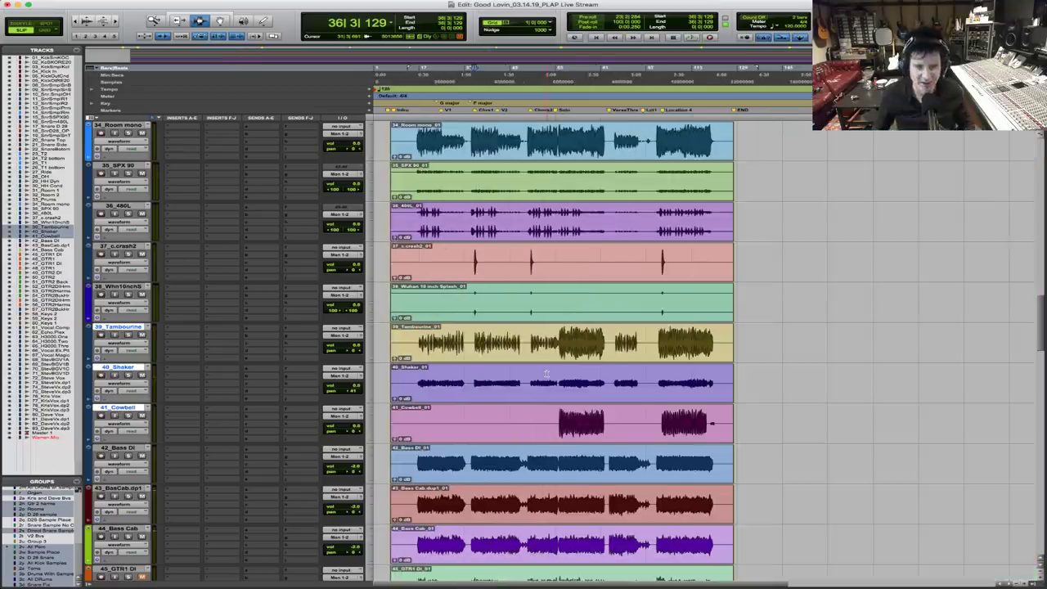
drag(697, 409, 697, 409)
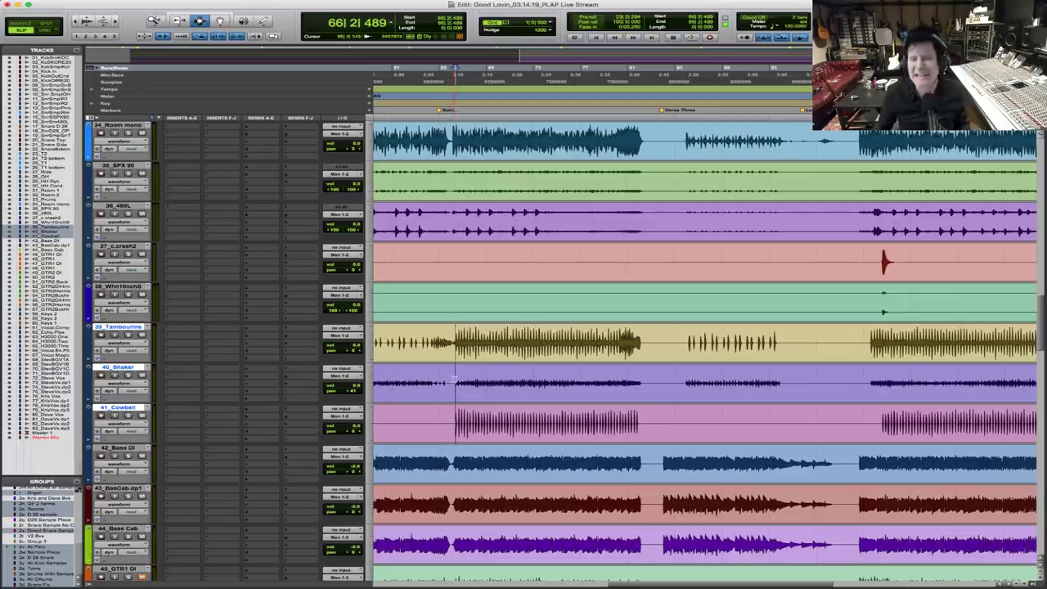
key(space)
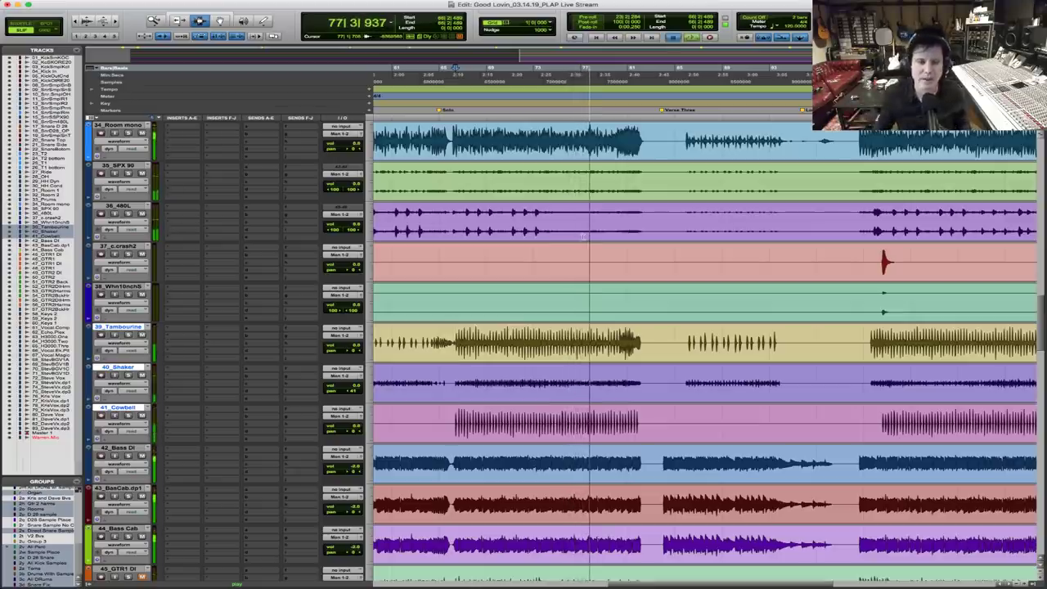
key(space)
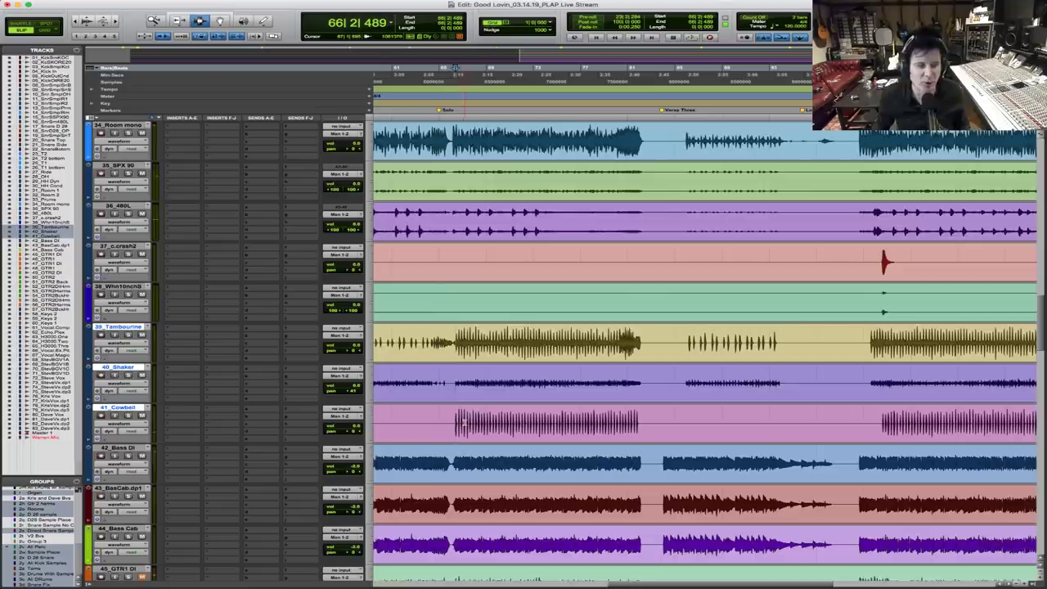
Play the solo from bar 66|1 with the three bass tracks selected and examine the drum and snare sample tracks
scroll(463, 422, down, 3)
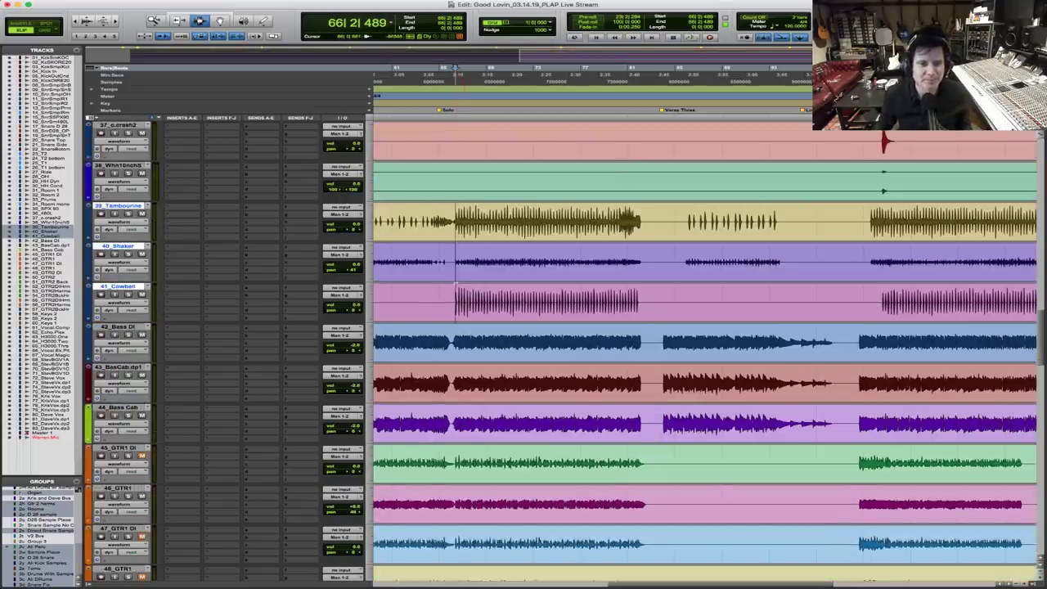
drag(452, 335, 452, 429)
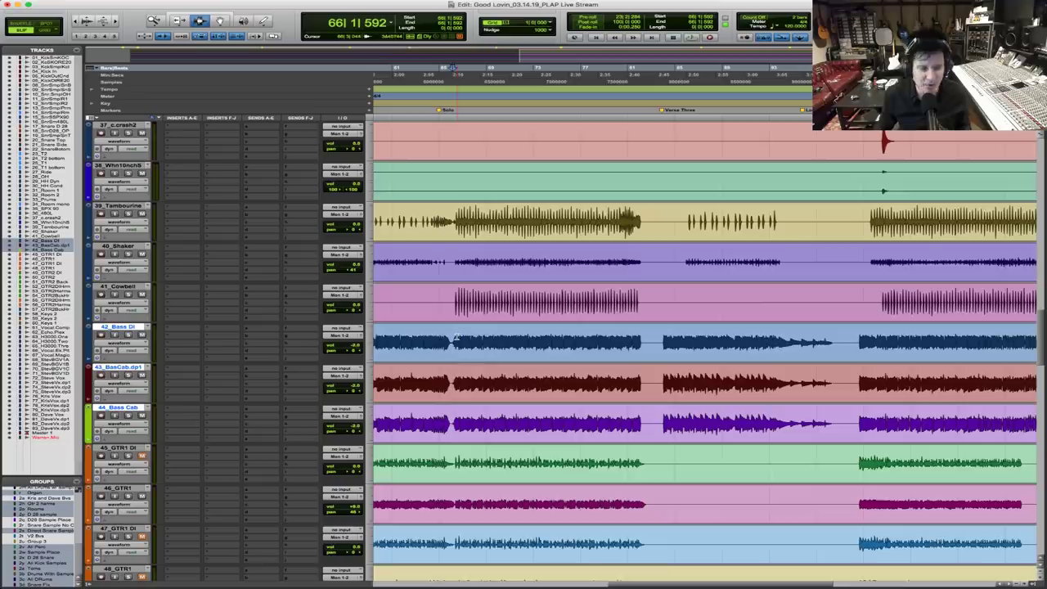
key(space)
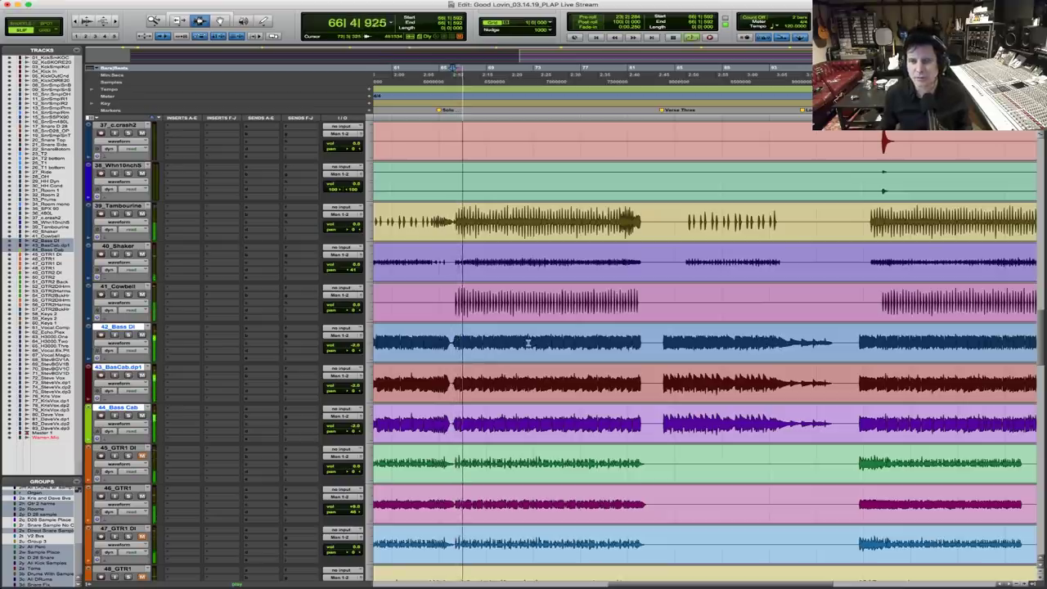
scroll(528, 342, up, 10)
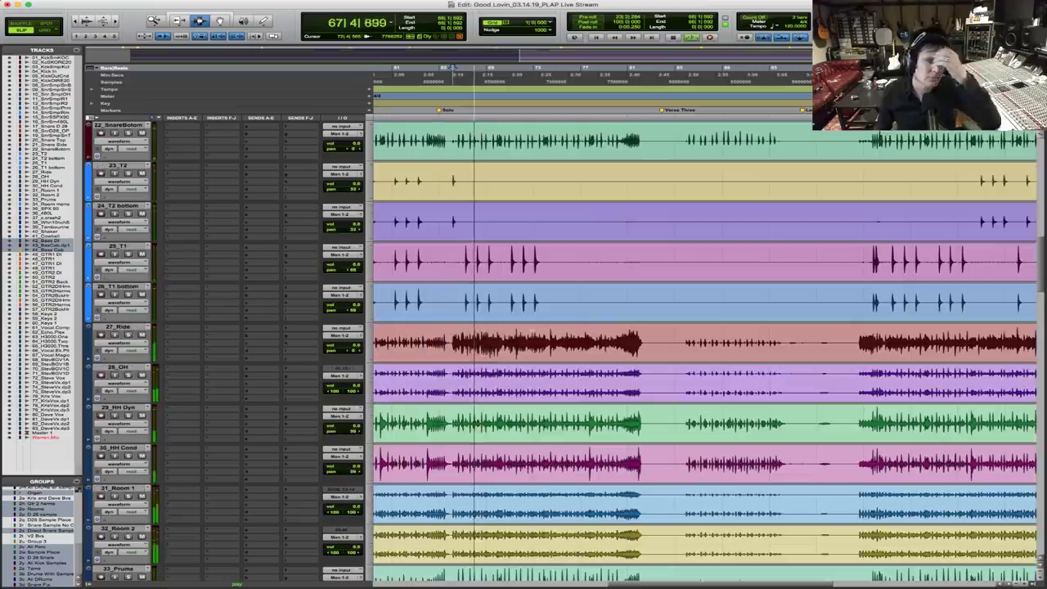
scroll(529, 330, up, 12)
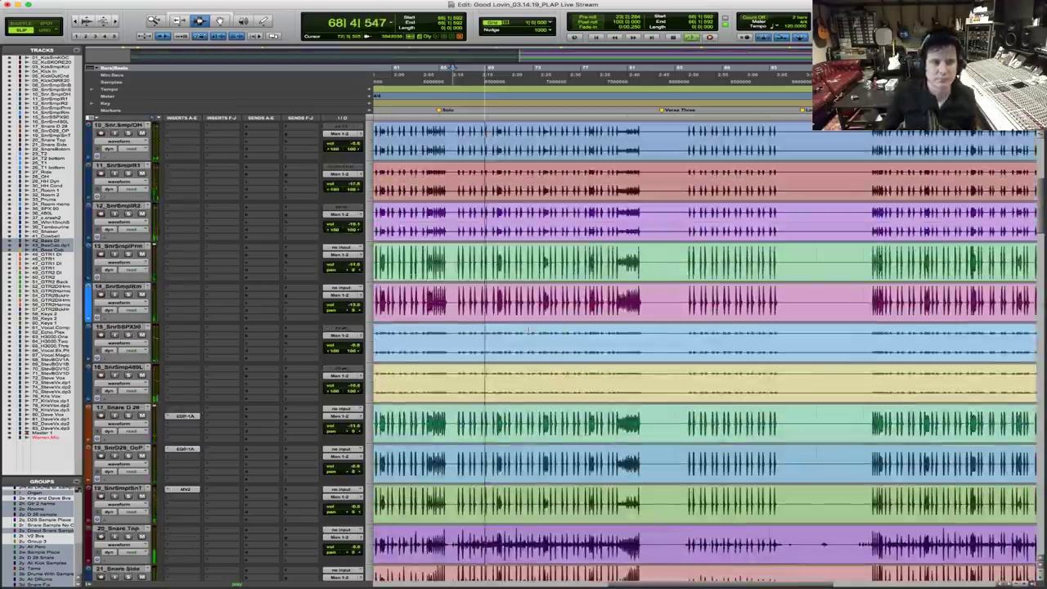
Select the kick tracks, place the cursor at bar 84|3 near Verse Three, and stop playback
scroll(529, 328, up, 8)
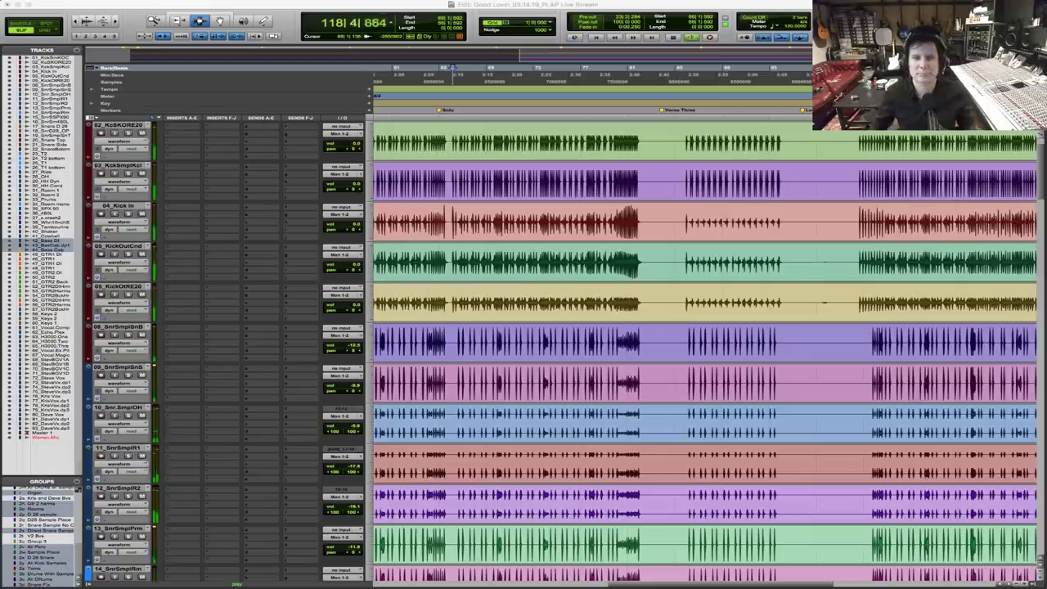
click(118, 124)
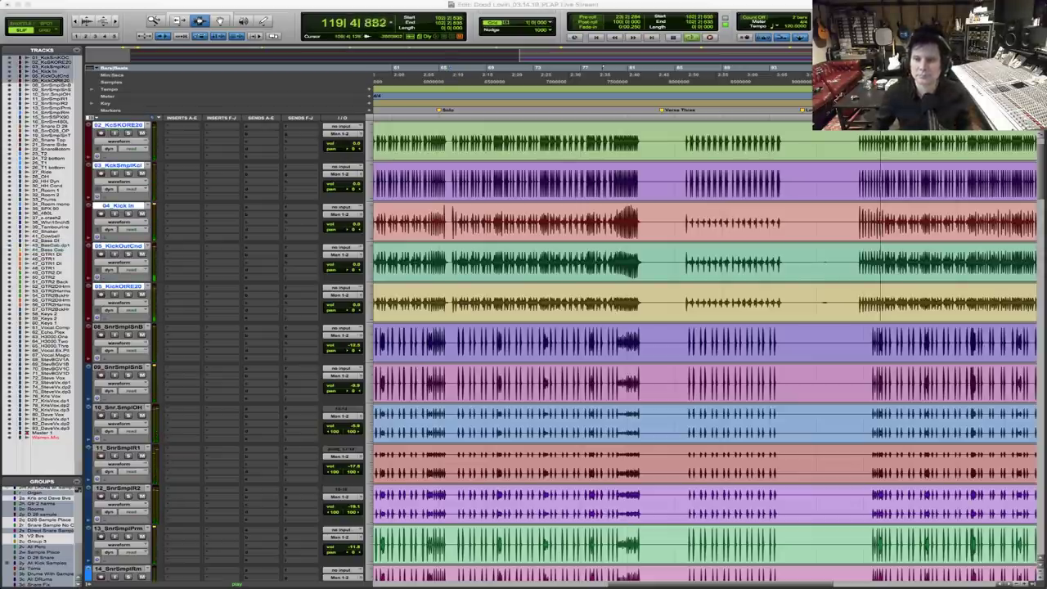
click(409, 194)
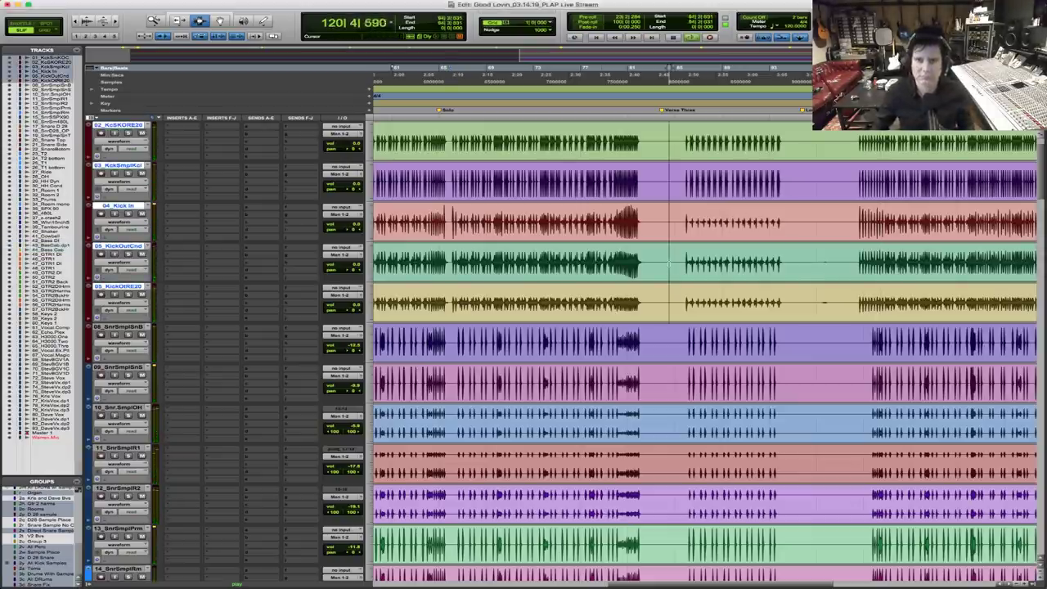
key(space)
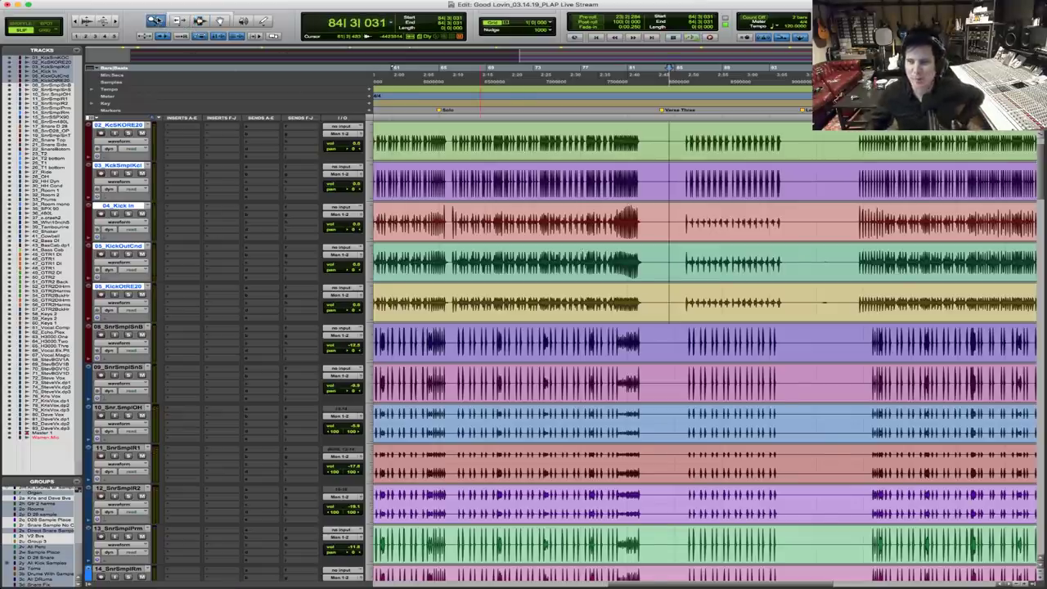
Survey the kick and snare sample tracks over the whole song and place the cursor at bar 9|2|470 in the intro
key(ctrl+bracketleft)
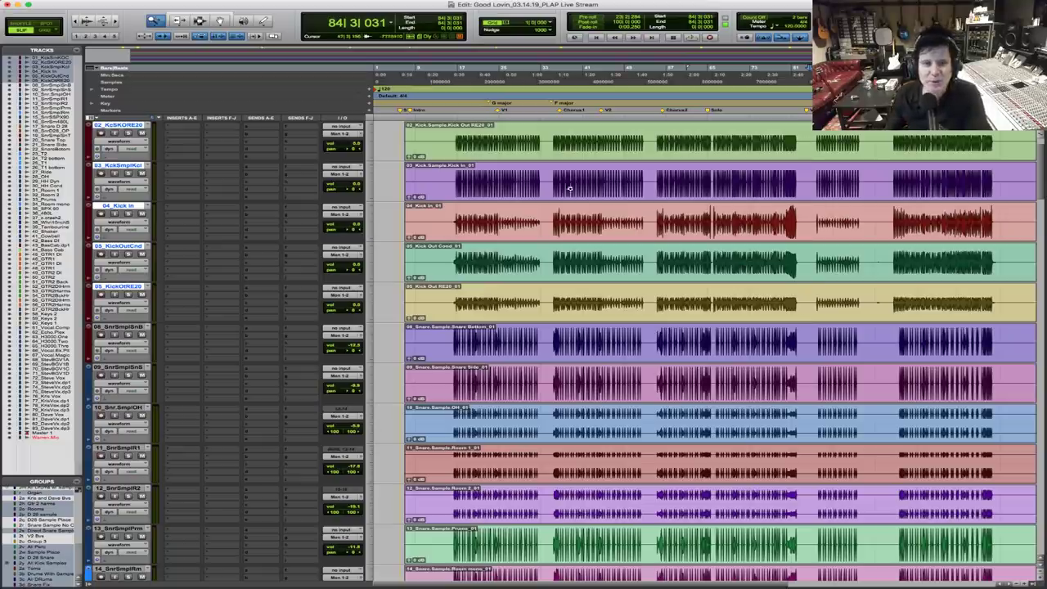
click(435, 150)
key(F5)
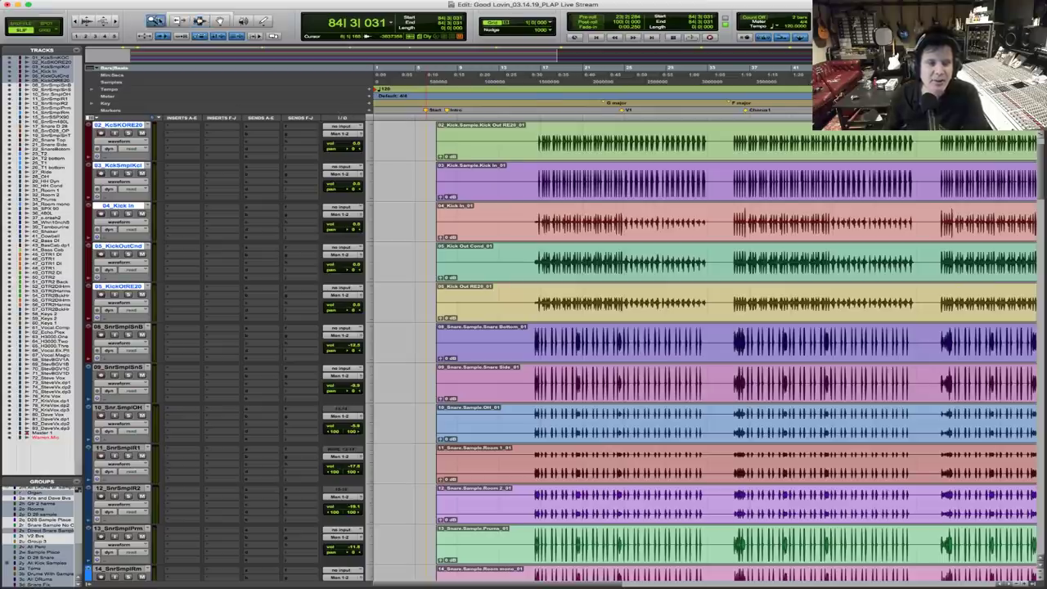
key(super+bracketleft)
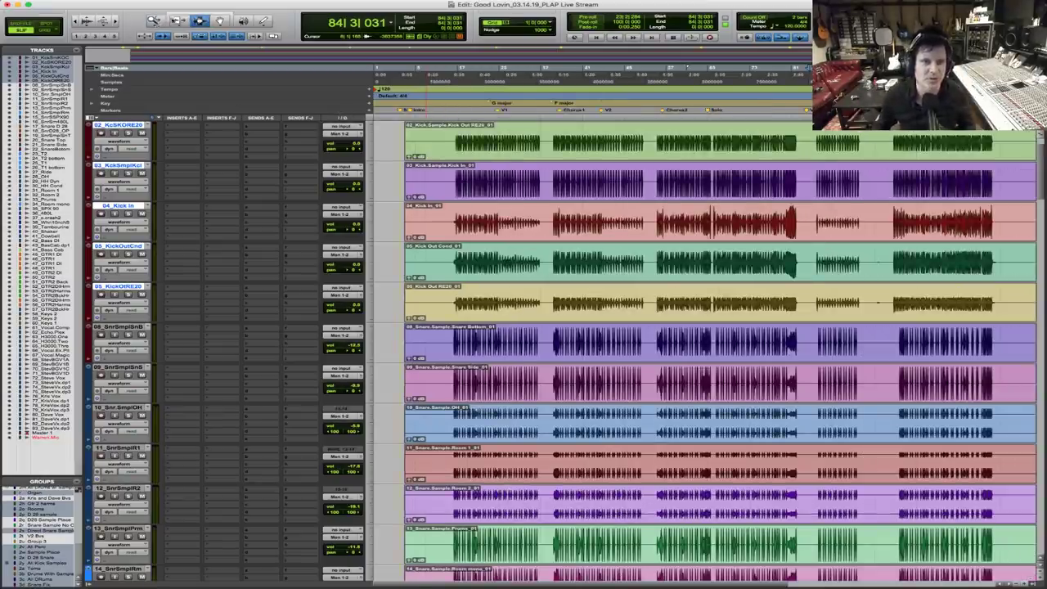
click(417, 180)
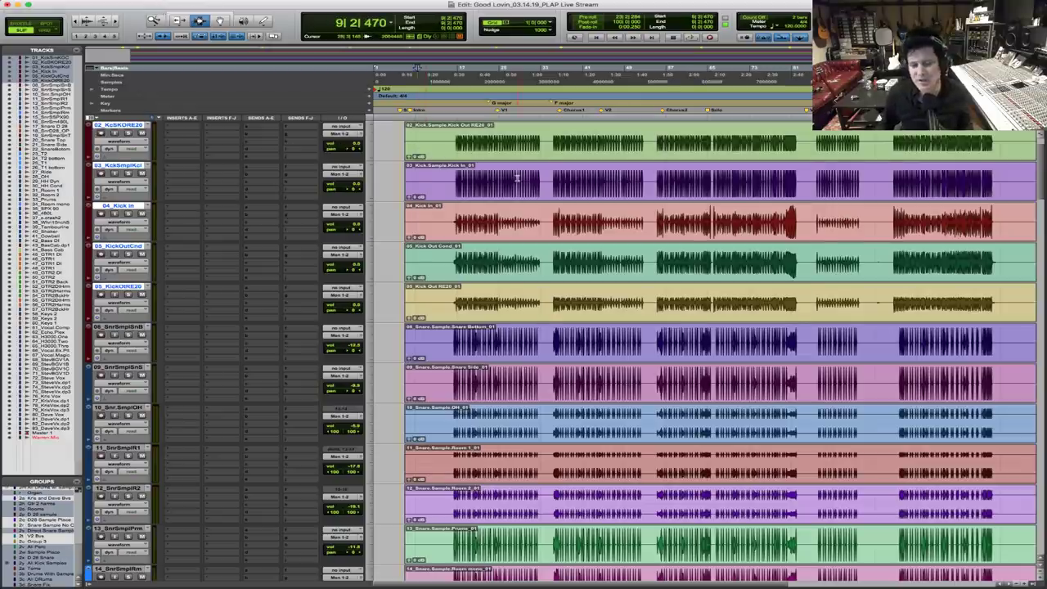
Place the cursor at bar 16|3|232 just before the kick enters and solo the six kick tracks
scroll(517, 177, up, 1)
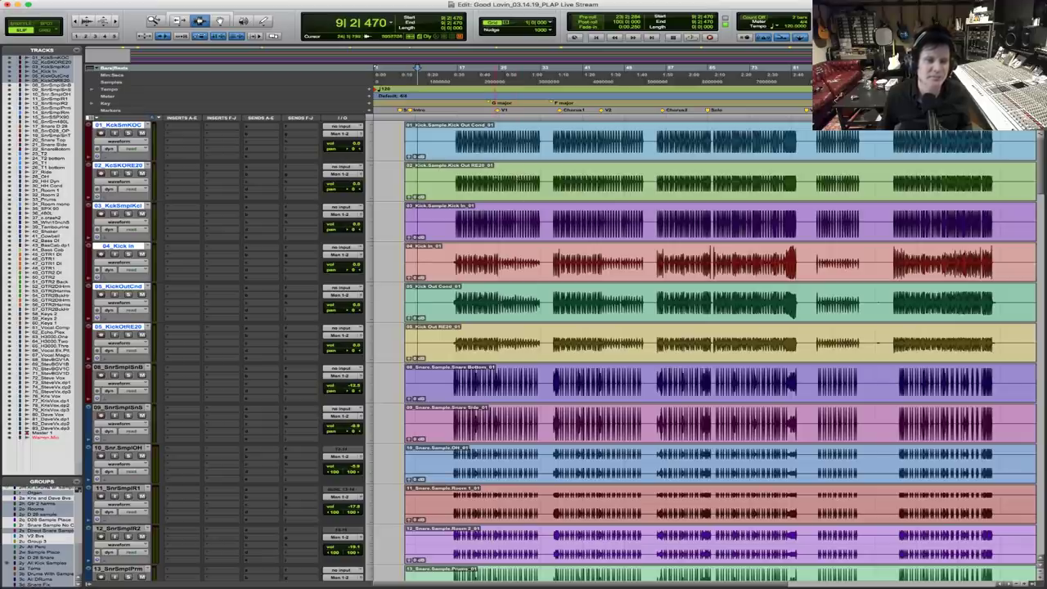
key(F5)
click(529, 181)
click(517, 69)
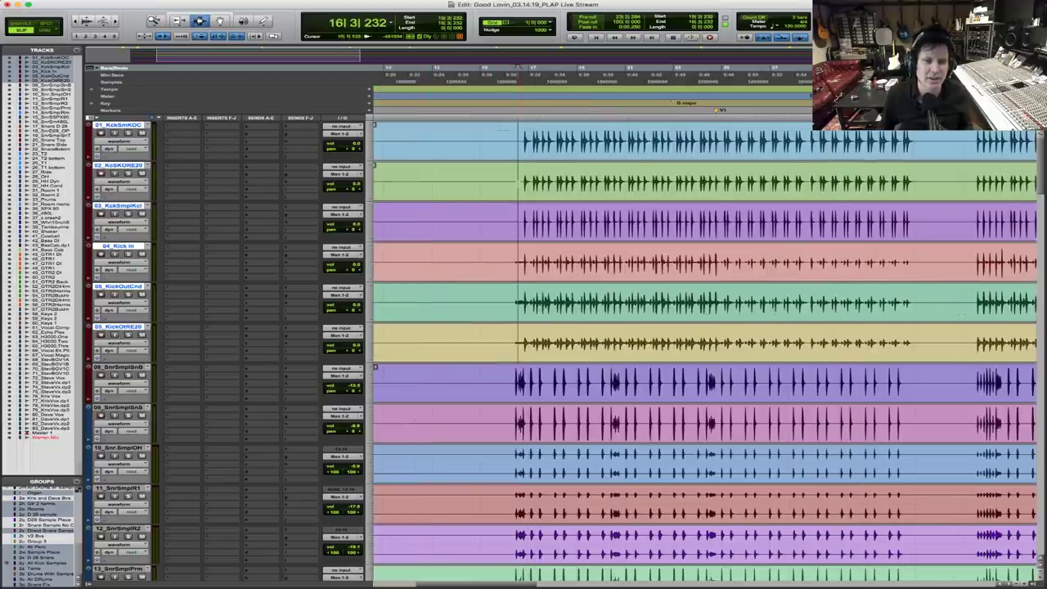
drag(127, 134, 129, 218)
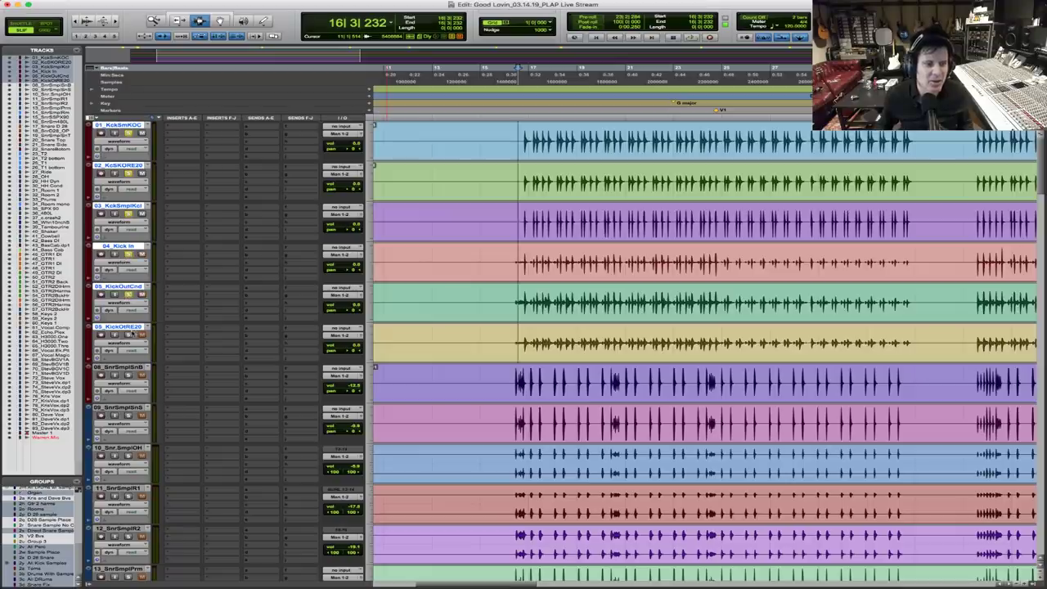
Examine the first kick hit's waveforms up close and place the cursor on its transient at bar 16|4|394
key(super+bracketright)
key(super+bracketright)
key(super+bracketright)
key(super+bracketright)
key(super+bracketright)
key(super+bracketright)
key(super+bracketright)
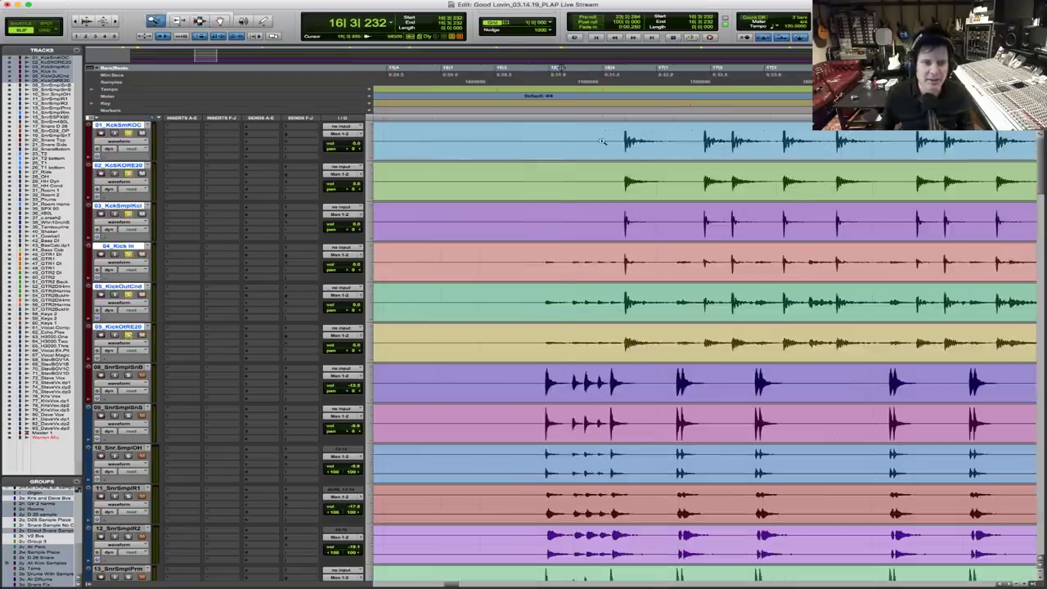
key(super+bracketright)
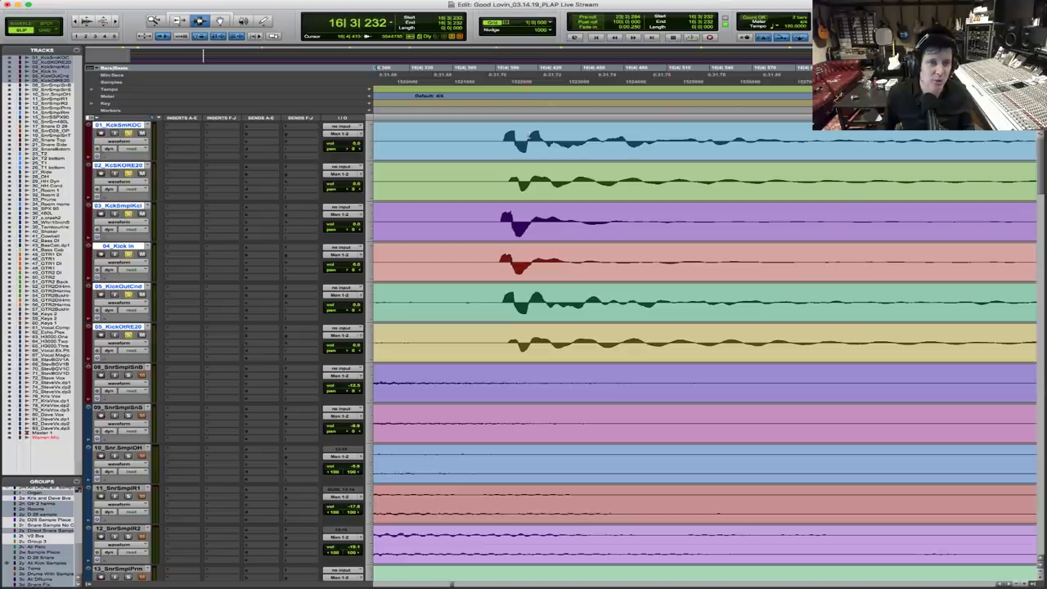
key(Tab)
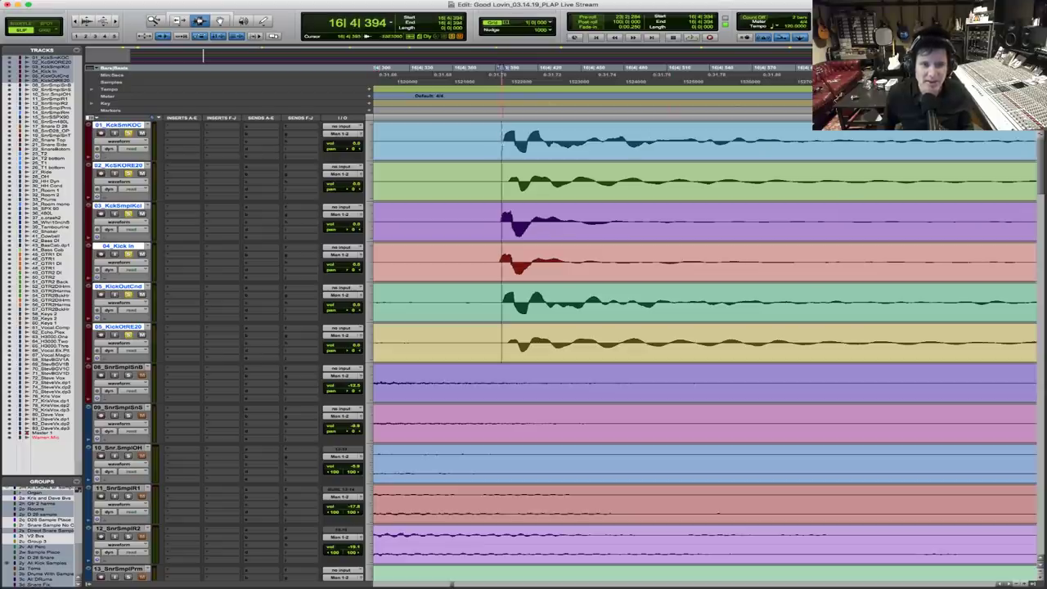
Highlight the first kick hit on both 01_KckSmKOC and 05_KickOutCnd to compare the sample with the live microphone
drag(499, 143, 566, 143)
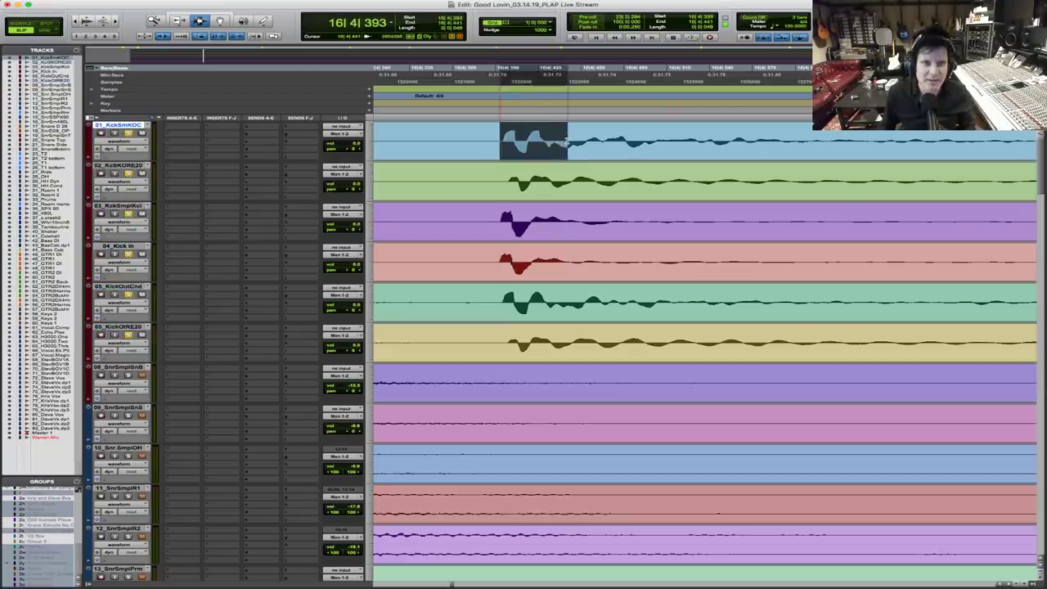
super+click(118, 286)
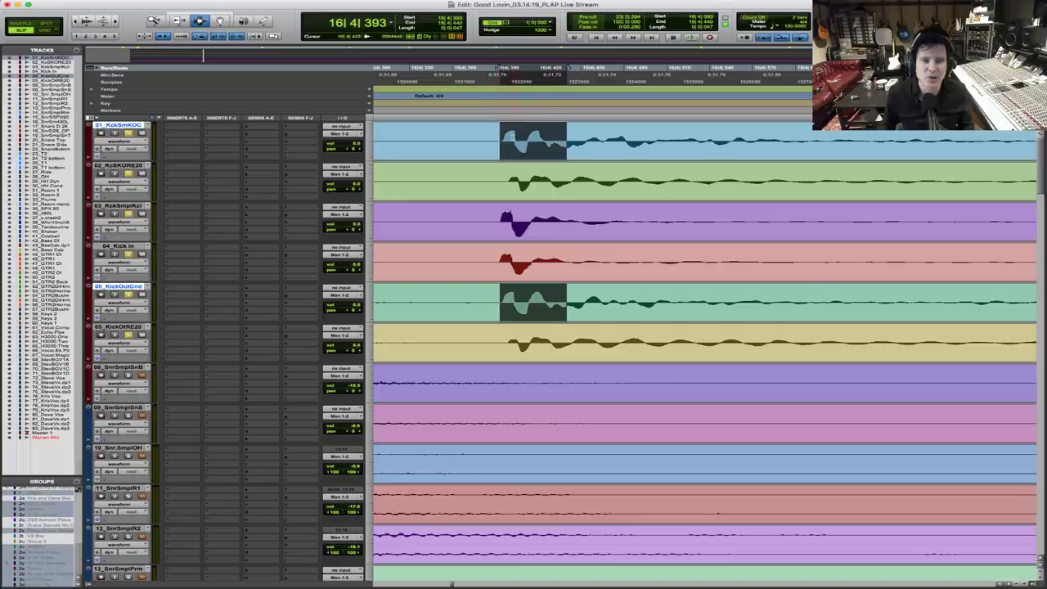
click(505, 139)
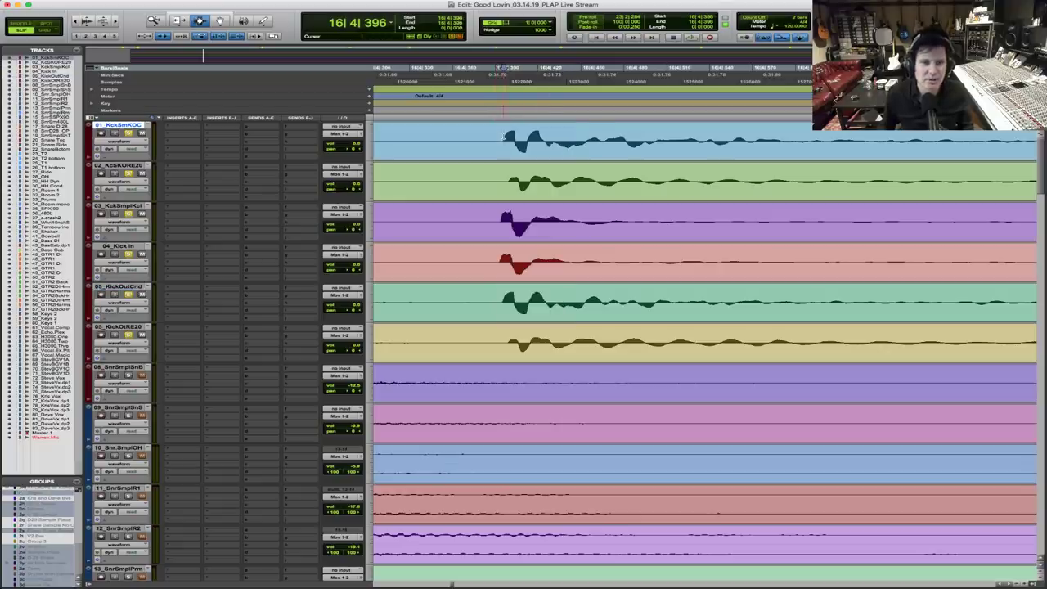
Play the soloed kick tracks from bar 16|4|275 and stop after listening into Verse 1
key(super+bracketleft)
key(super+bracketleft)
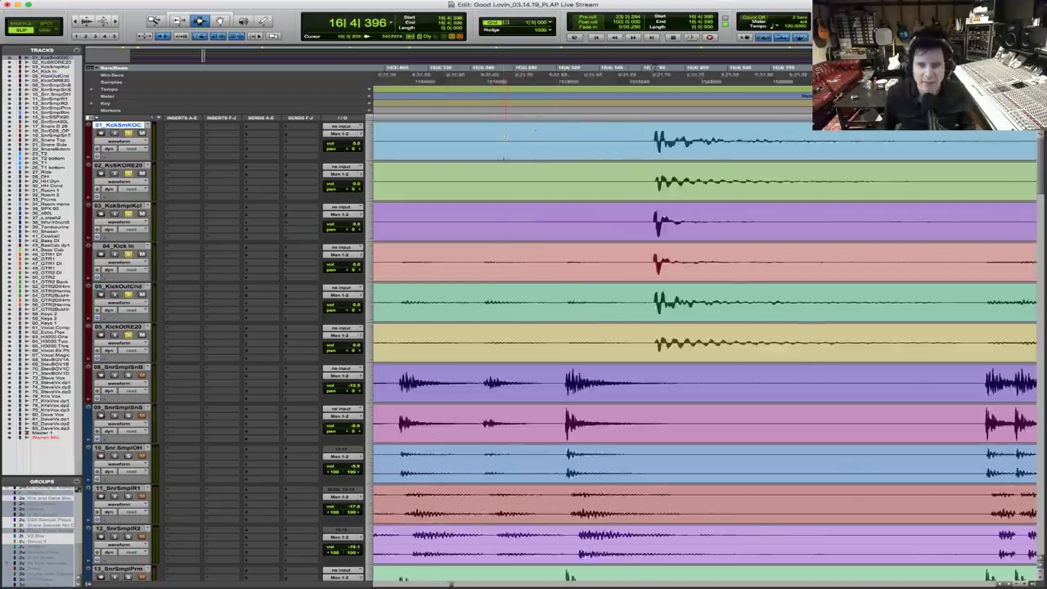
key(super+bracketleft)
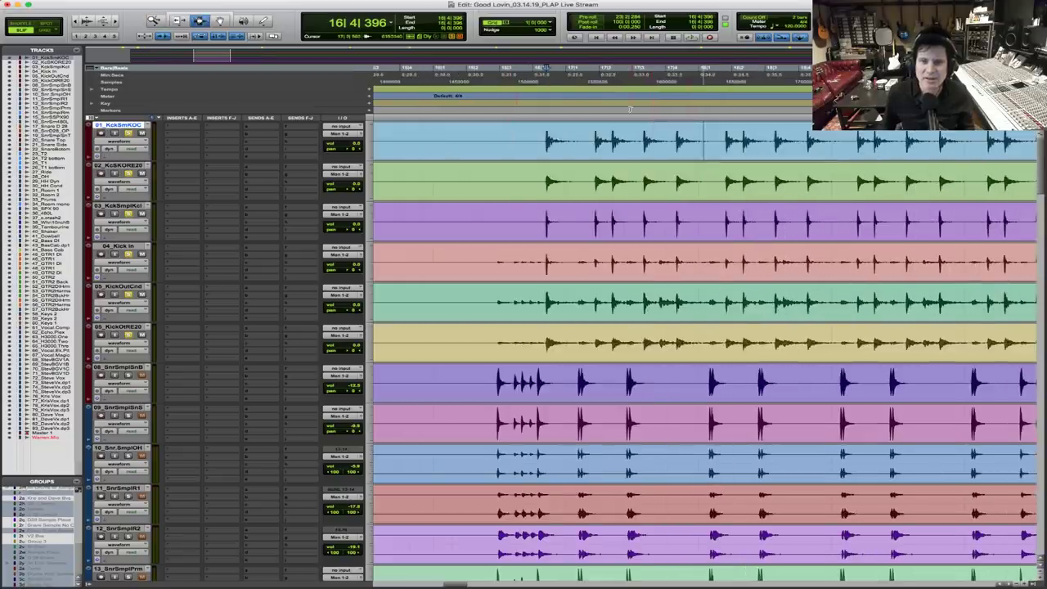
click(540, 68)
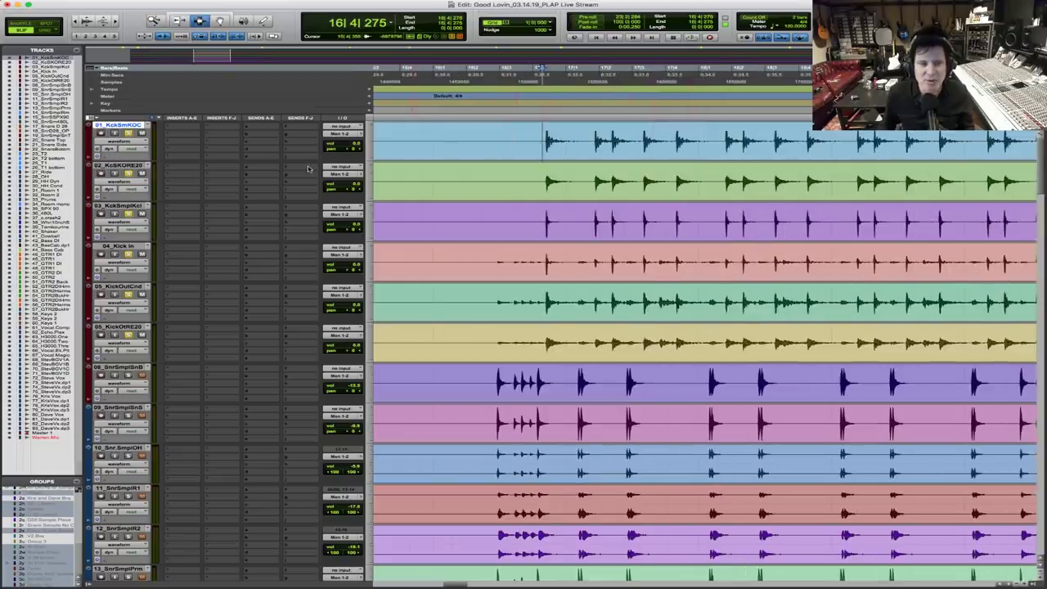
key(space)
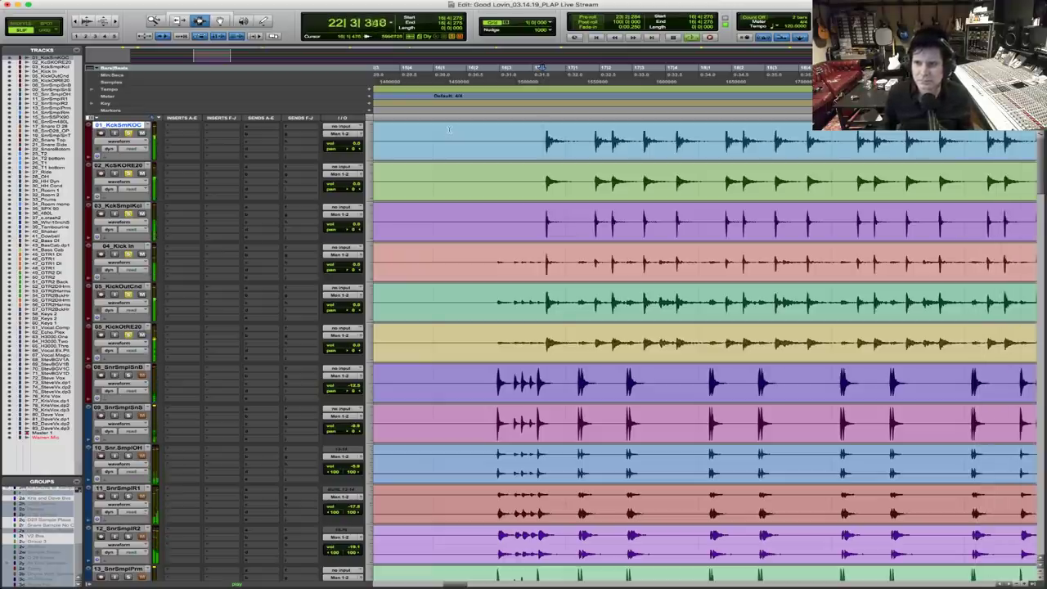
double_click(157, 21)
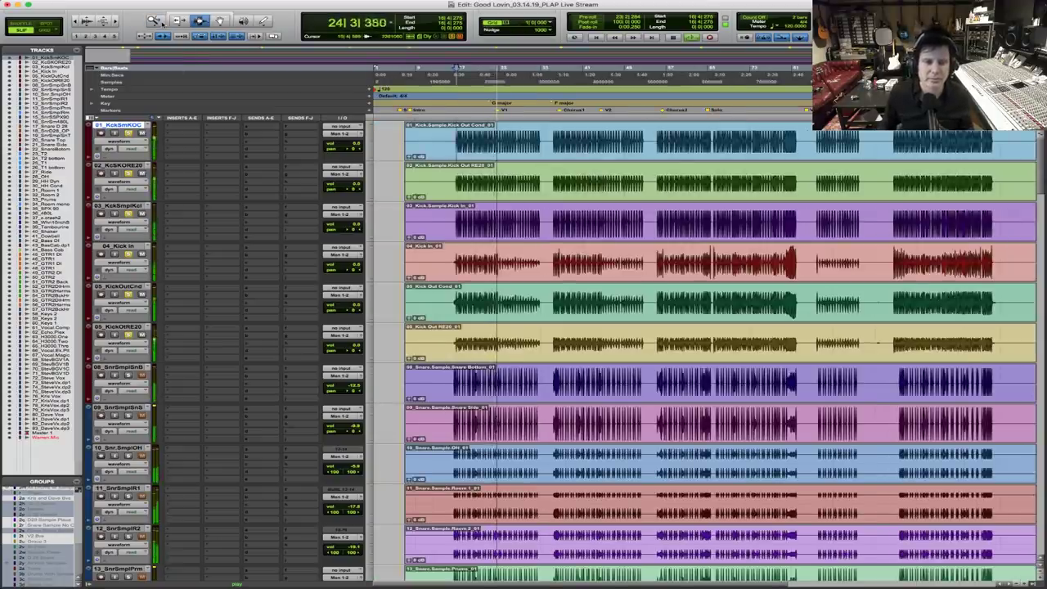
key(space)
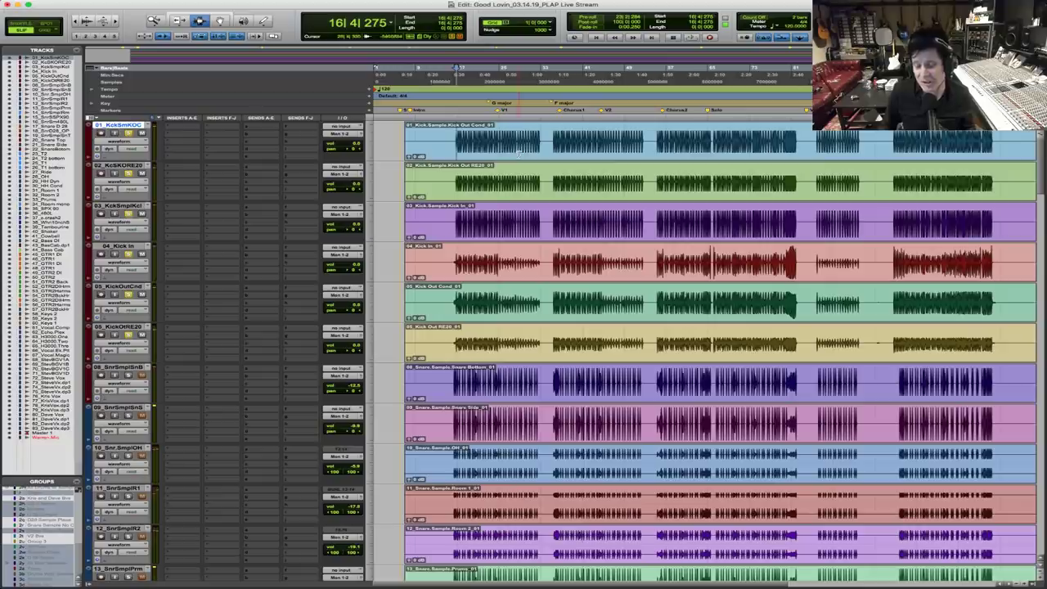
Select all six kick tracks at bar 16|3|734 just before the kick entrance and clear their solos
click(157, 21)
drag(434, 204, 573, 240)
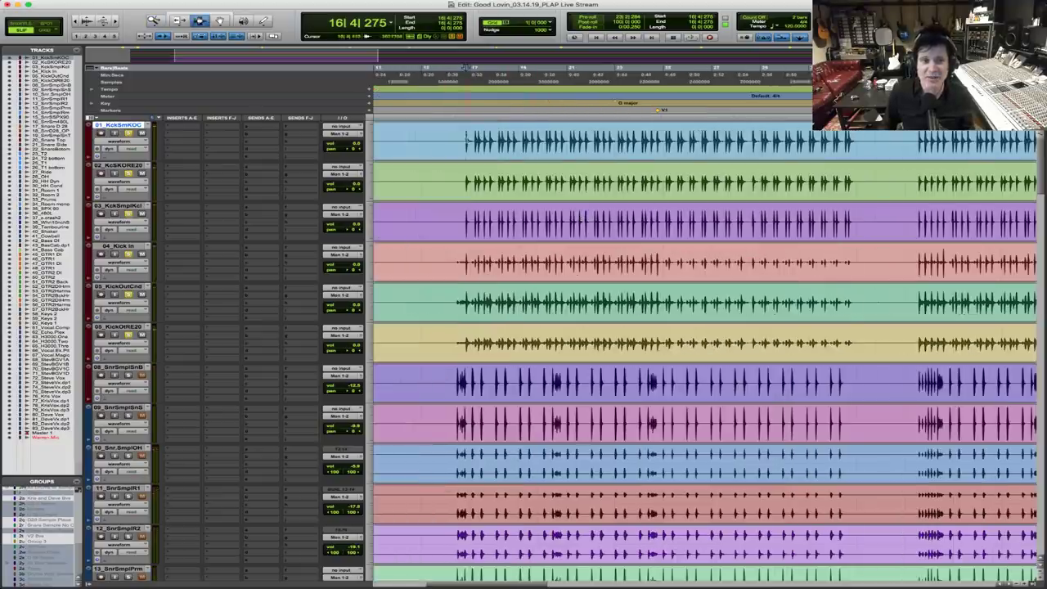
click(464, 143)
drag(461, 188, 463, 335)
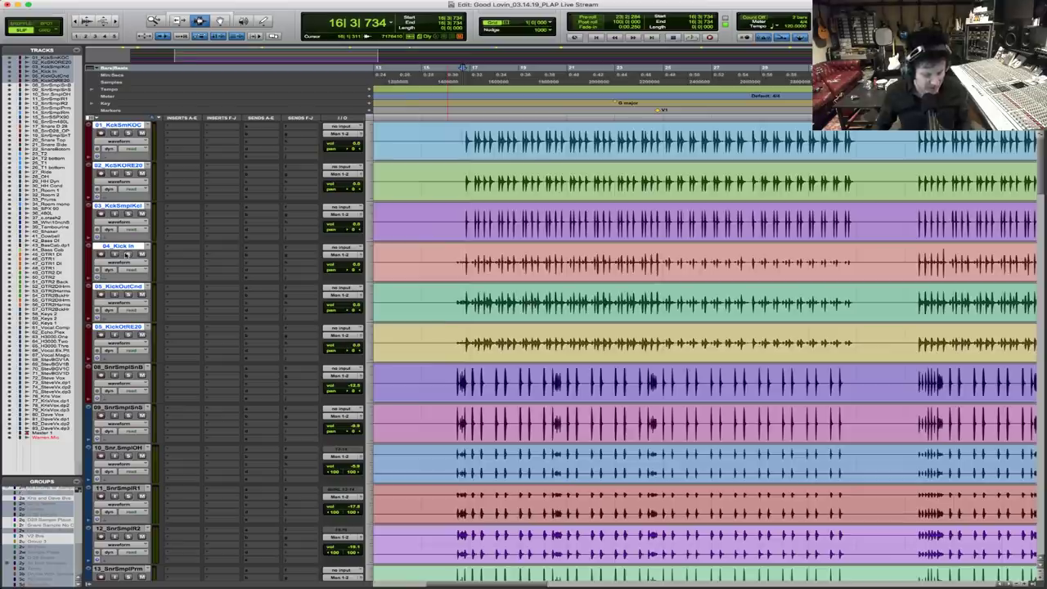
Examine the kick, snare sample and snare tracks over the song, placing the cursor at bar 17|1|153 on the snare room sample track
key(super+bracketleft)
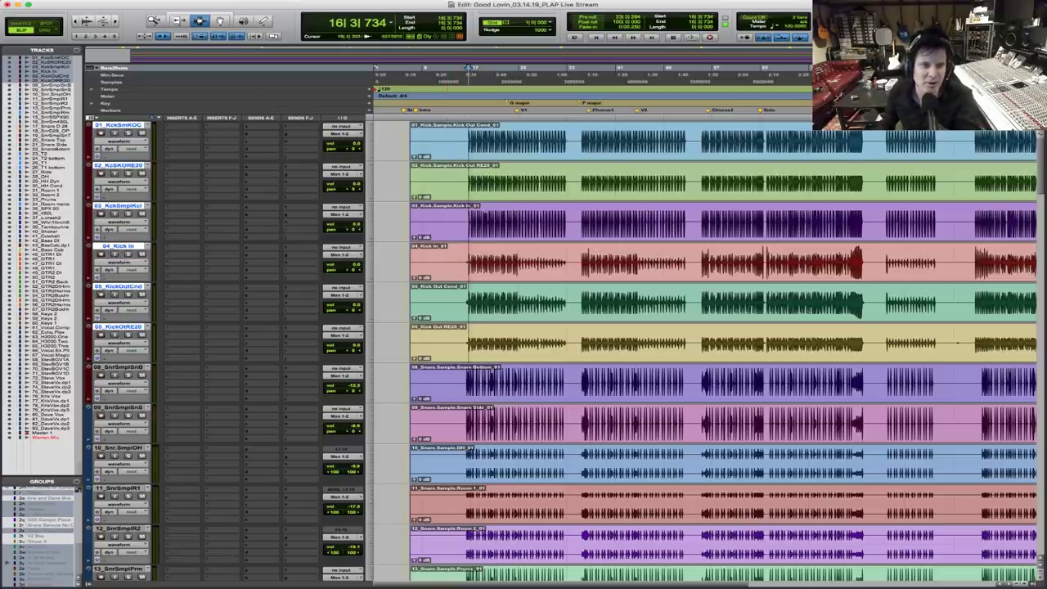
click(467, 232)
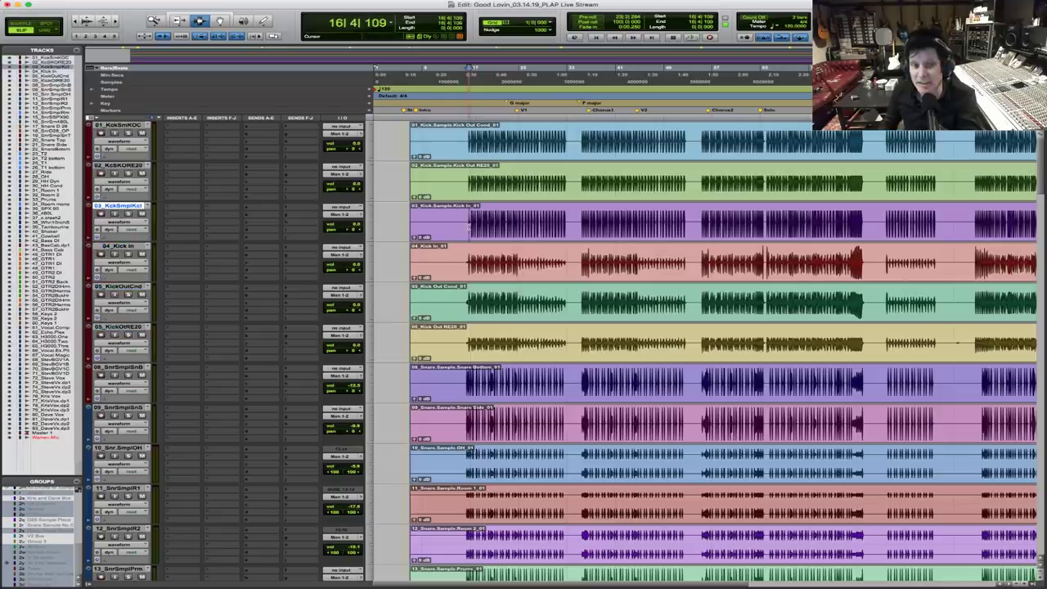
scroll(468, 231, down, 3)
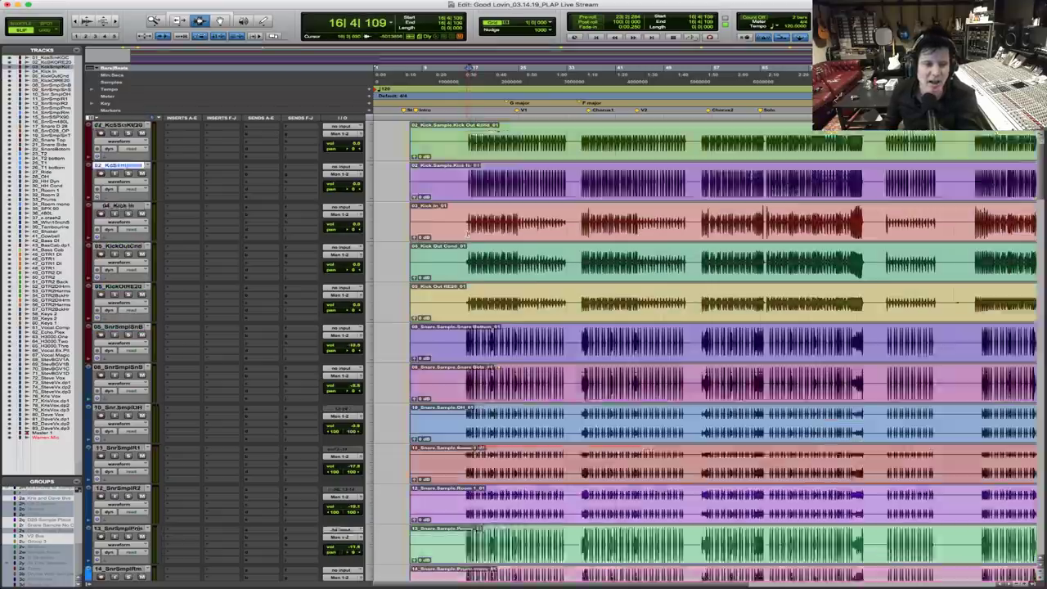
scroll(467, 232, down, 7)
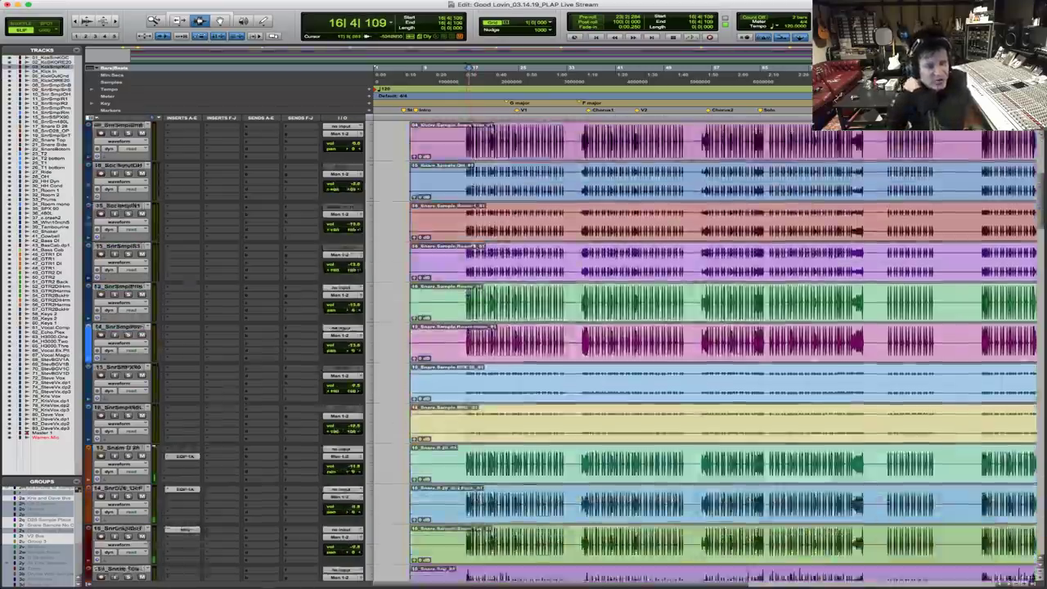
scroll(473, 241, down, 2)
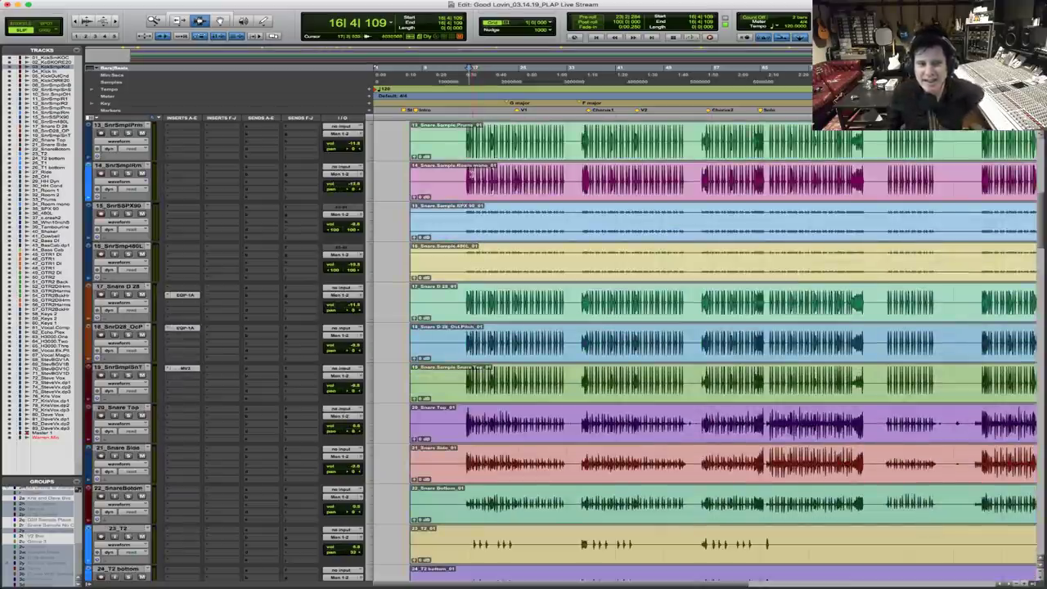
click(470, 174)
scroll(470, 174, up, 10)
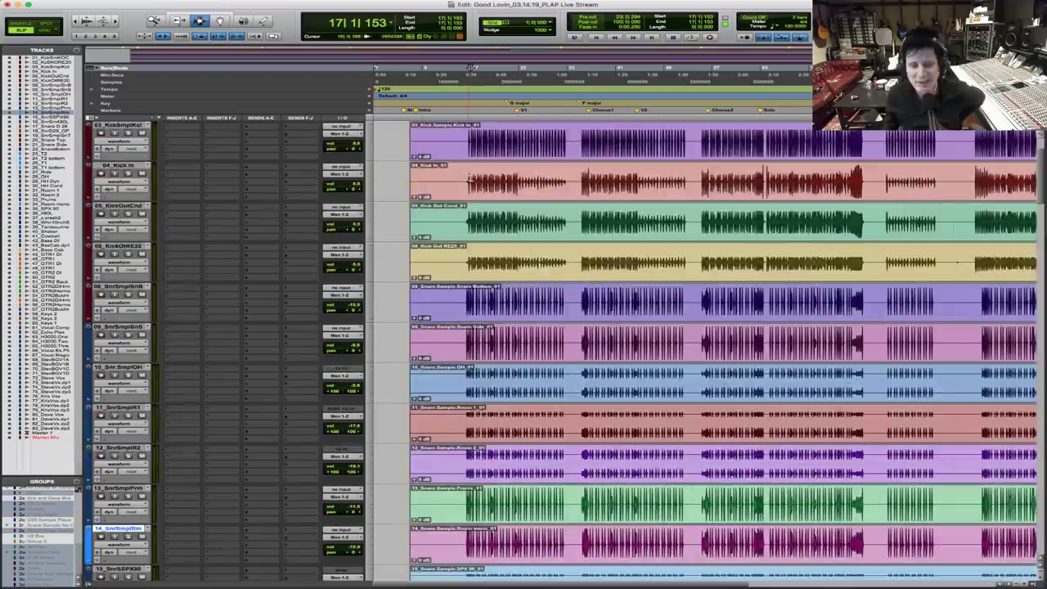
scroll(472, 178, up, 2)
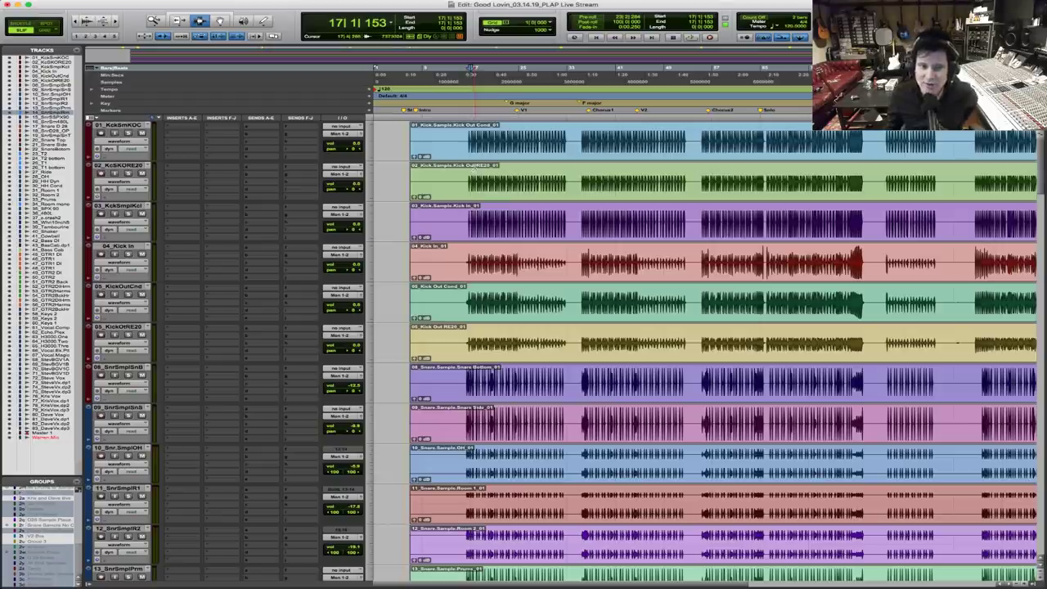
Inspect the first hits on the two kick-out sample tracks, ending with the cursor at bar 16|4|443 on 01_KckSmKOC
click(470, 144)
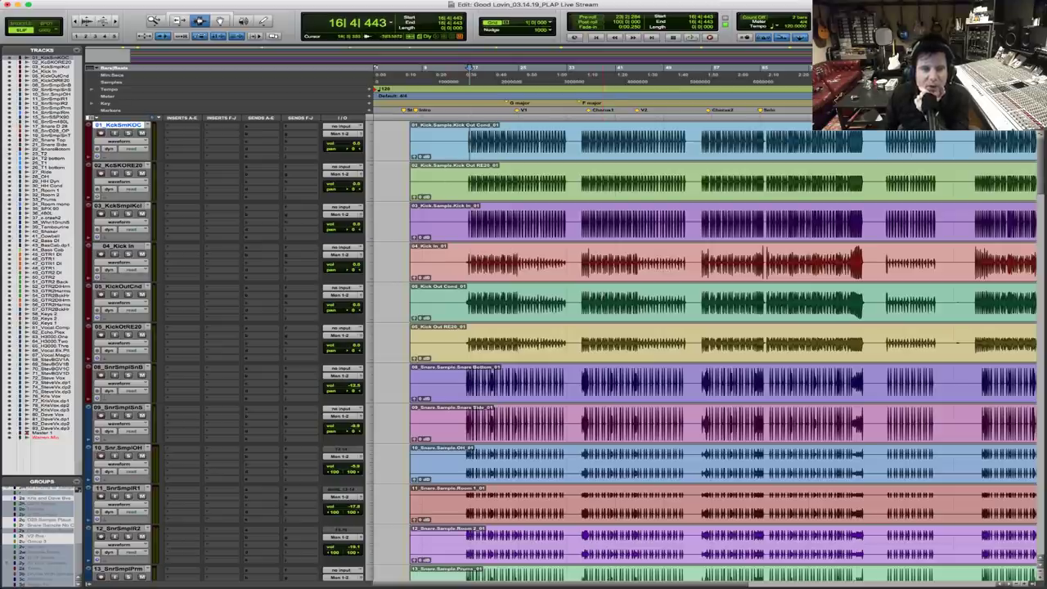
click(471, 139)
click(473, 186)
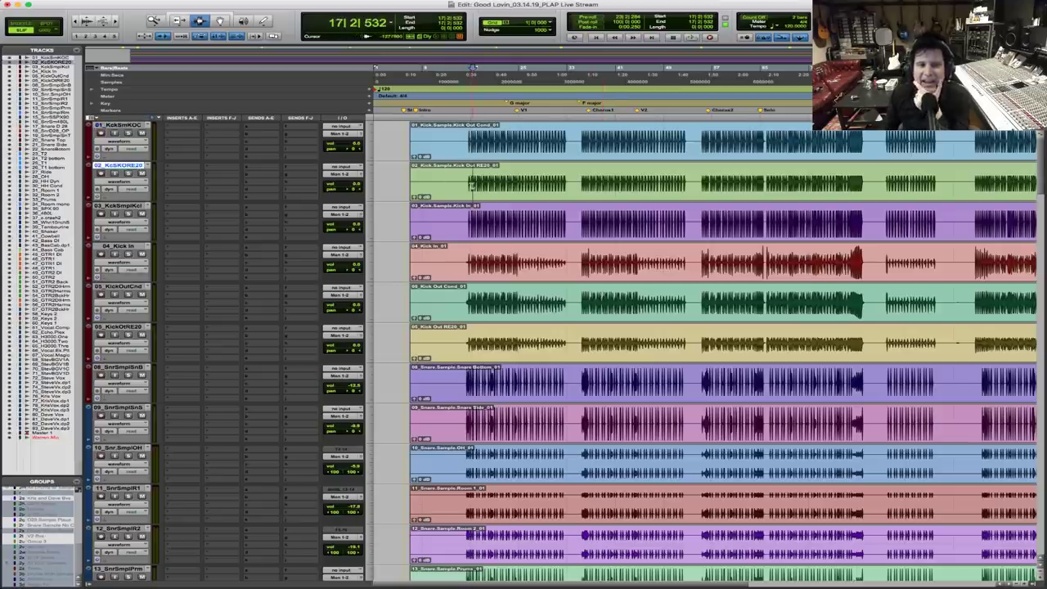
click(470, 137)
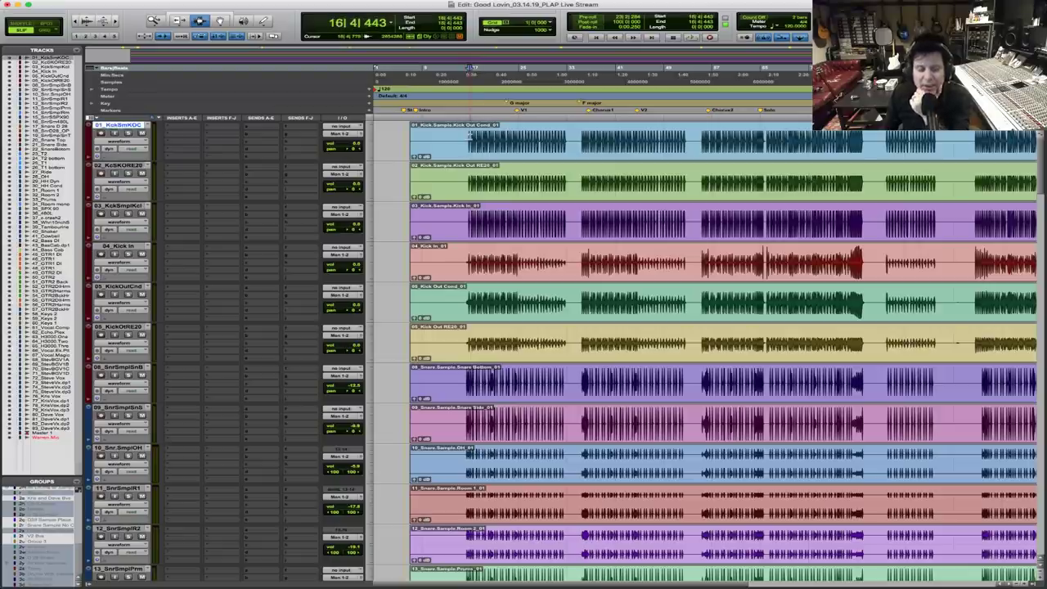
Examine the kick-out sample waveform on 01_KckSmKOC, selecting the passage from about bar 23|2 to just before Chorus 1
click(475, 139)
click(488, 139)
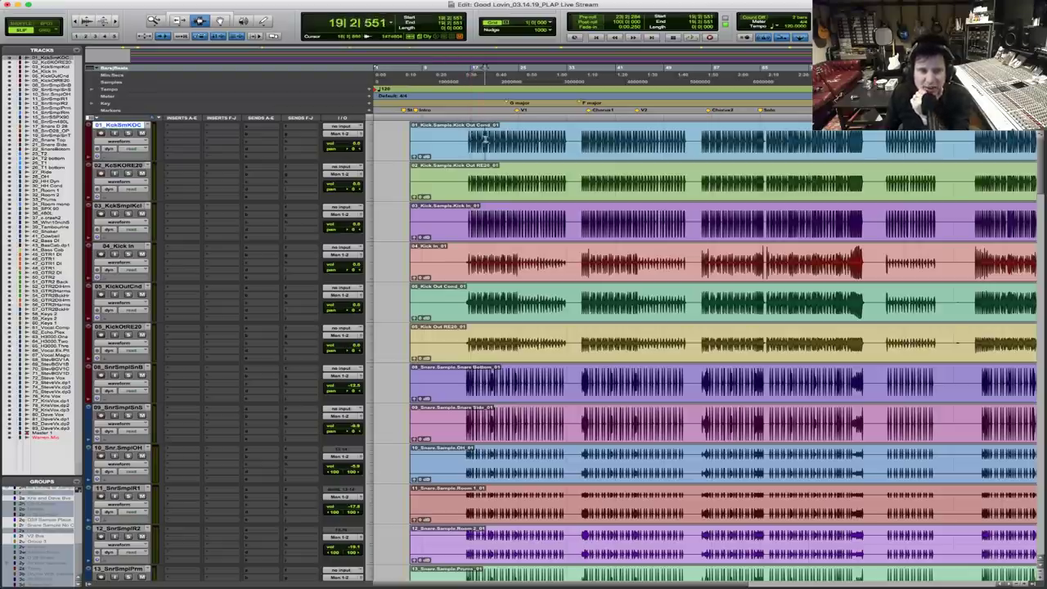
click(508, 143)
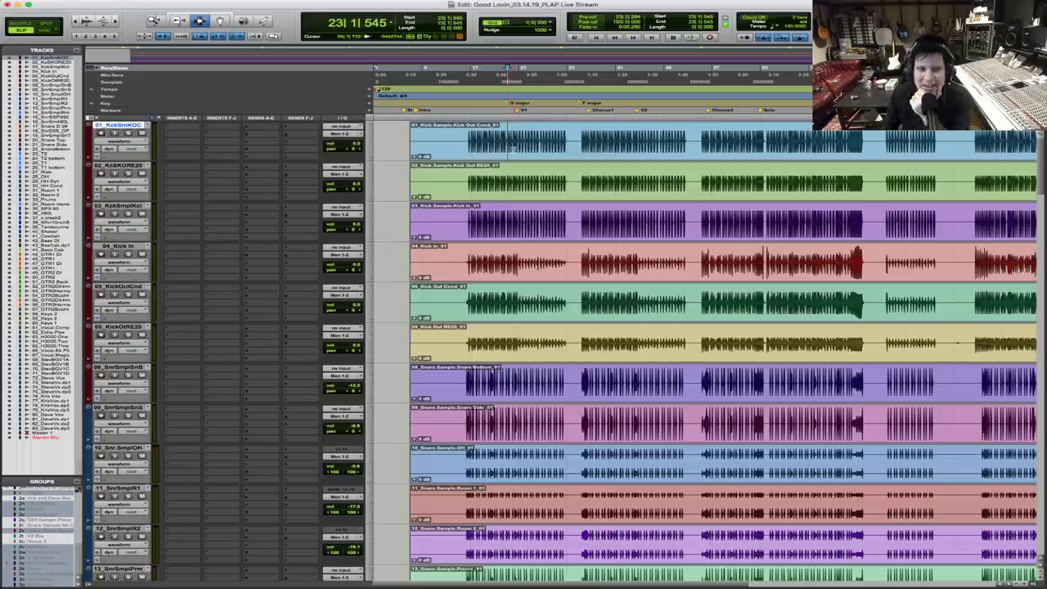
click(512, 136)
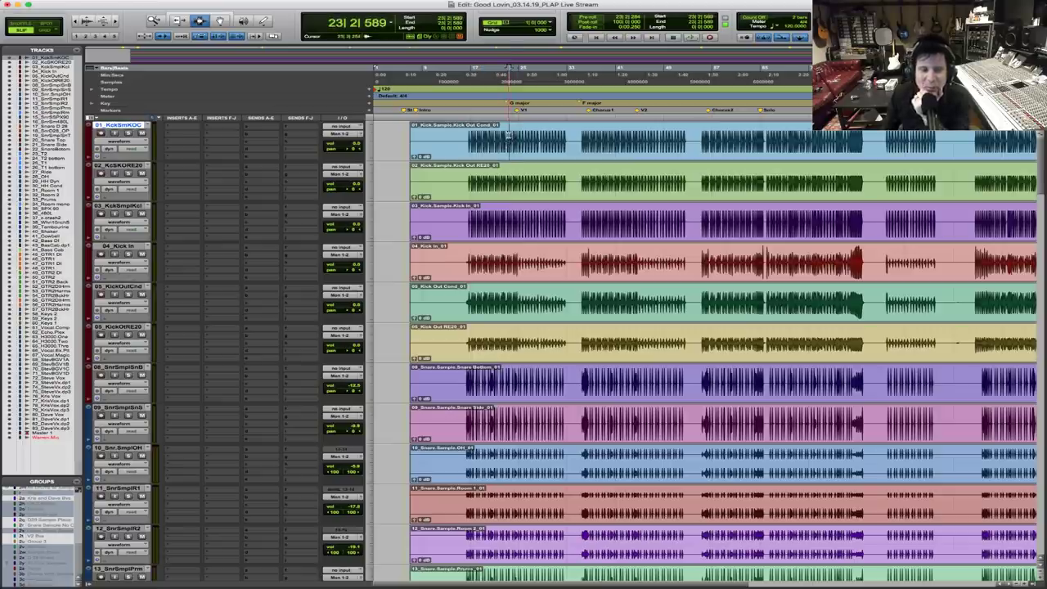
drag(508, 136, 578, 140)
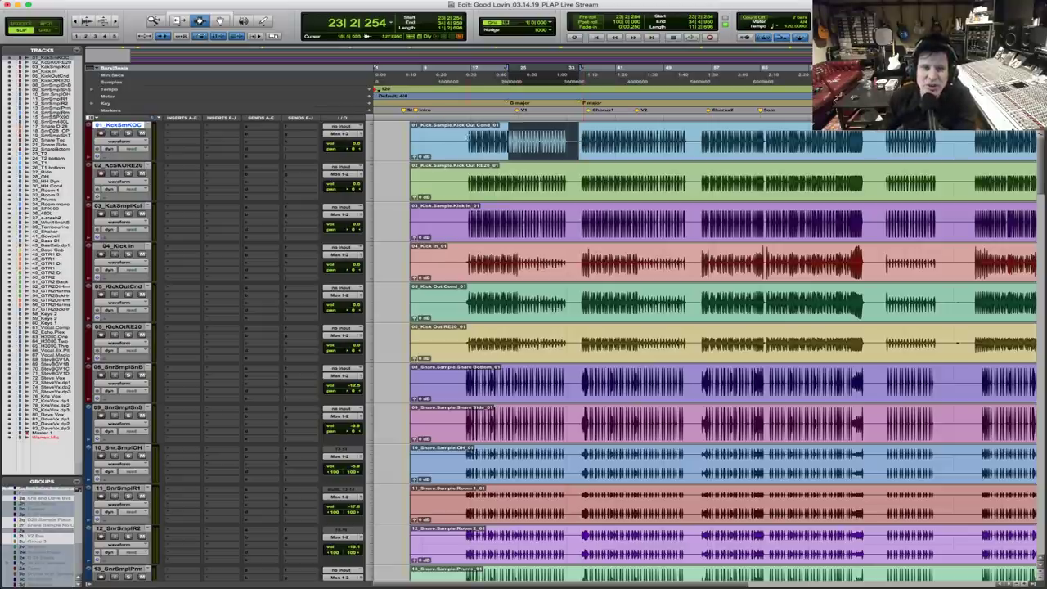
Locate the kick section entrances on 01_KckSmKOC, placing the cursor at bars 16|3|734, 35|2|034 and 55|1|851
click(469, 140)
click(471, 140)
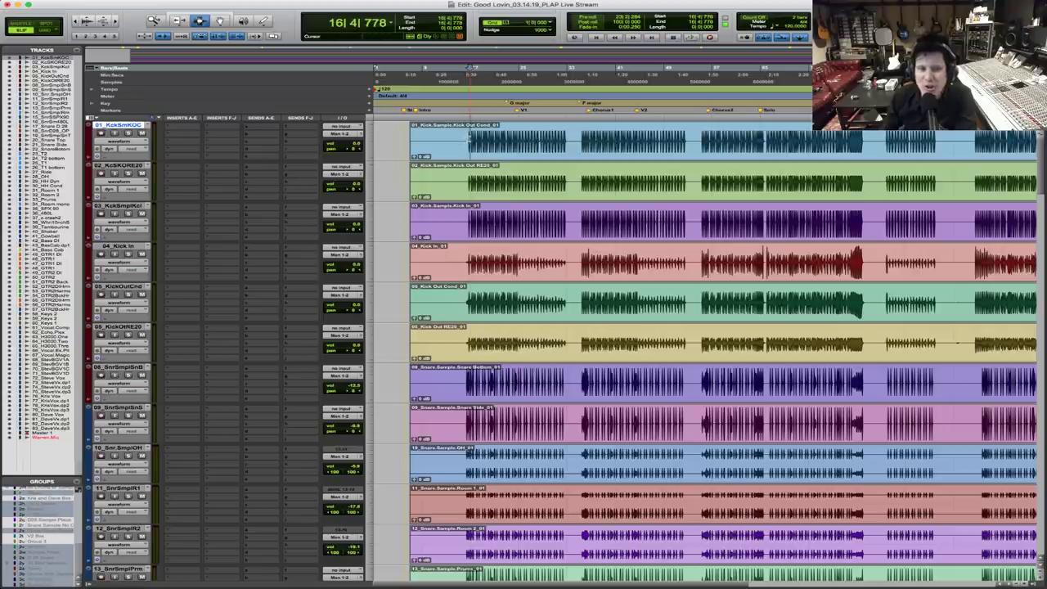
click(471, 141)
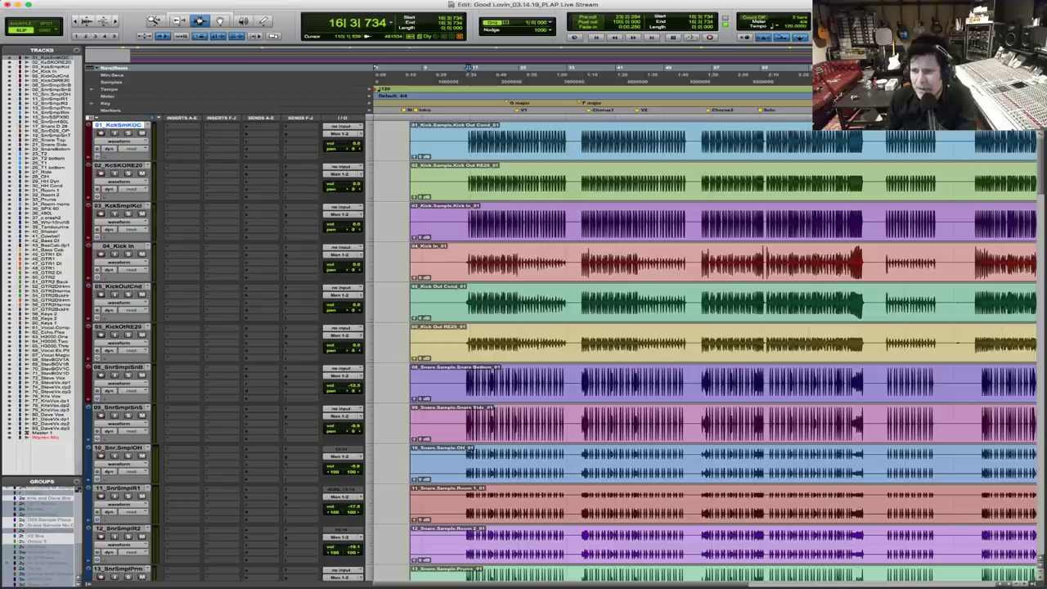
click(581, 142)
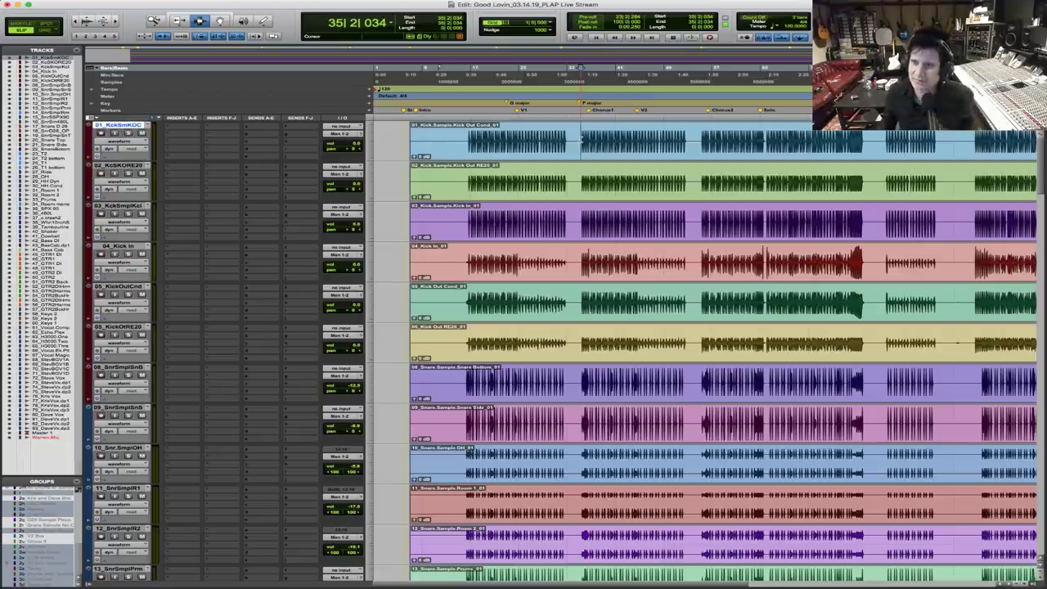
click(704, 143)
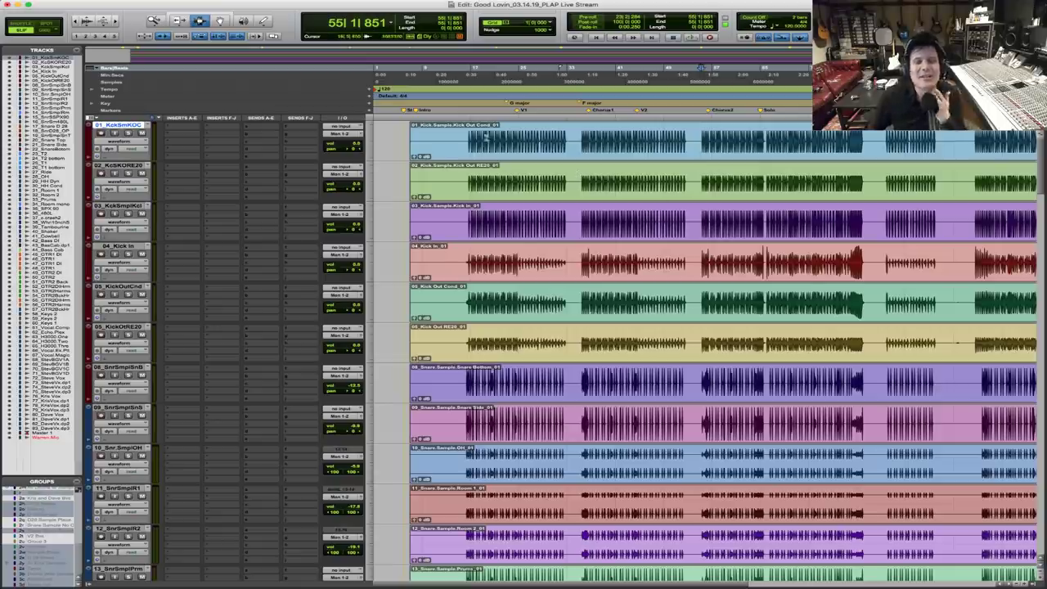
Select the first played section across all six kick tracks from bar 16|1|311, ending with the cursor at bar 8|3|657 on 01_KckSmKOC
click(468, 145)
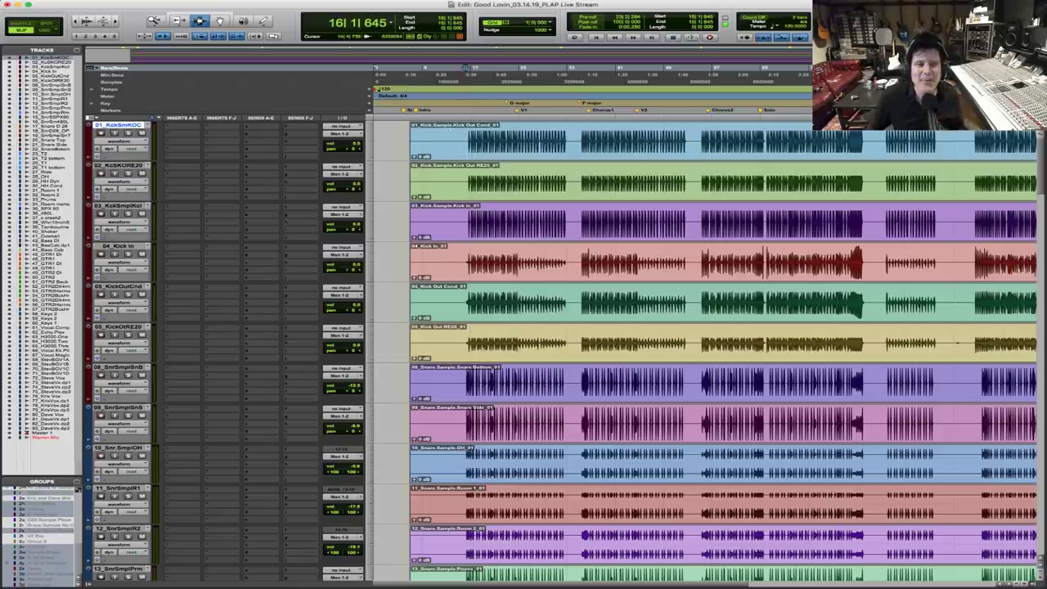
drag(465, 146, 559, 360)
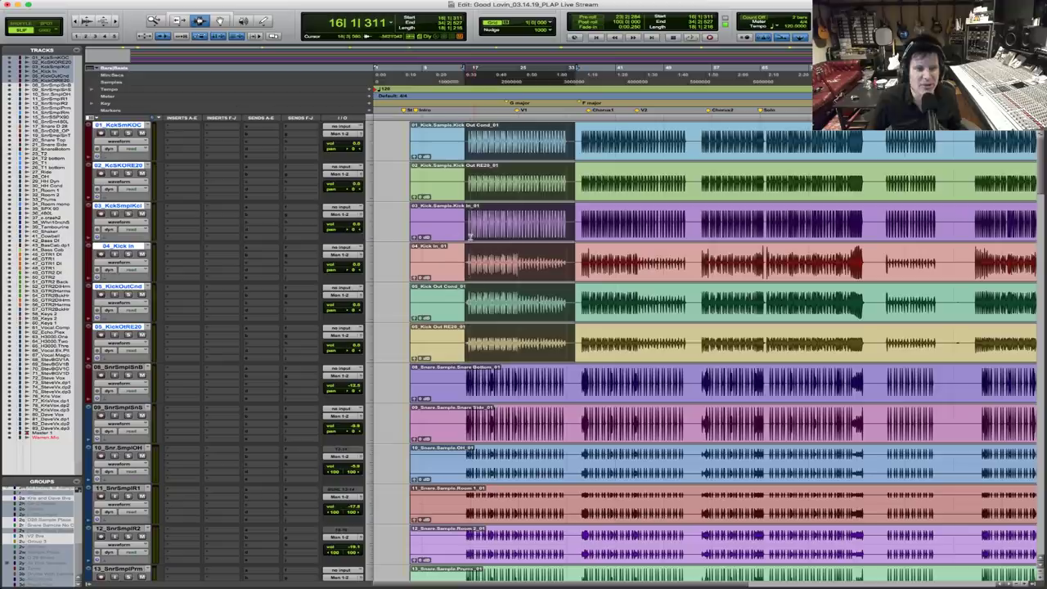
click(420, 139)
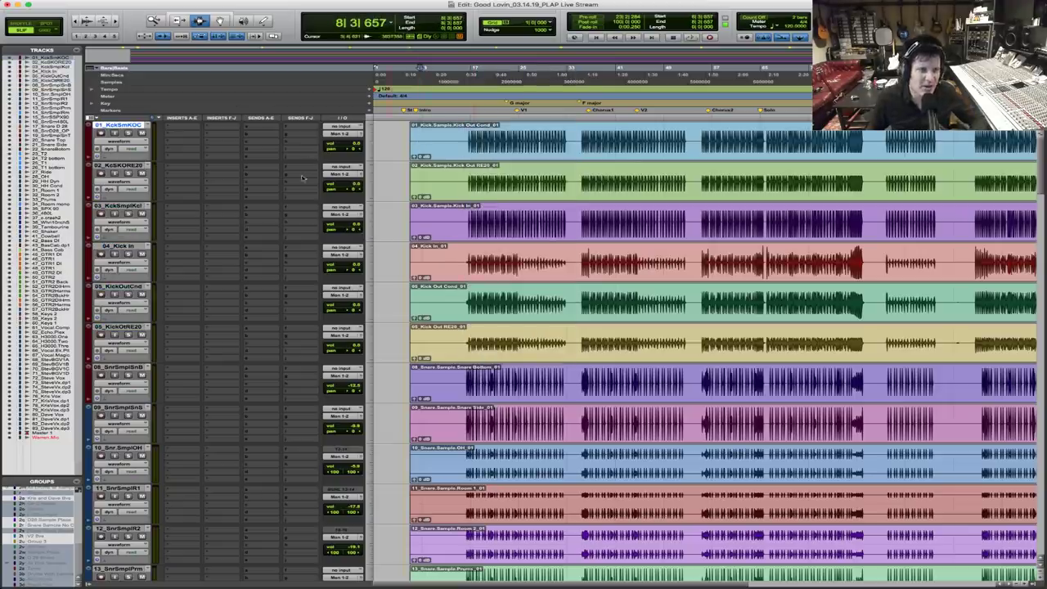
Select all drum tracks from 01_KckSmKOC through 38_Whn10nchS
scroll(452, 280, down, 15)
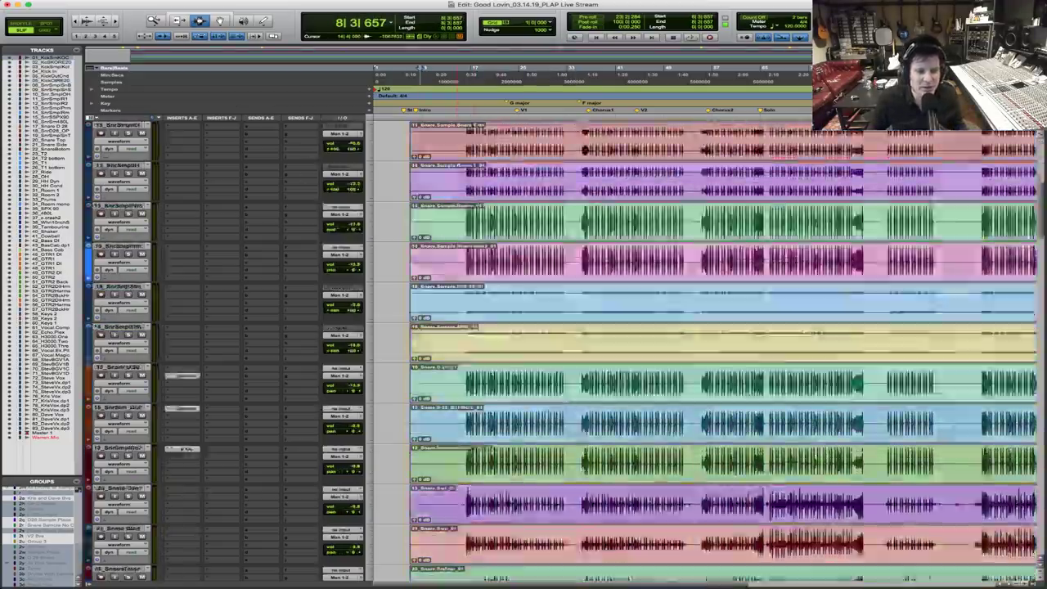
scroll(455, 308, down, 12)
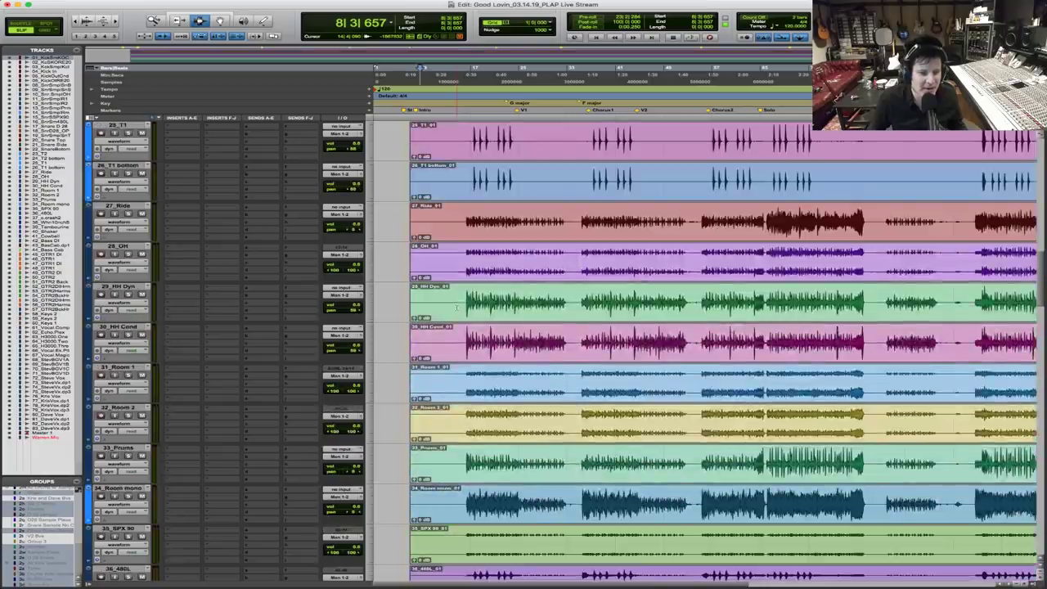
scroll(455, 308, down, 3)
scroll(455, 308, down, 5)
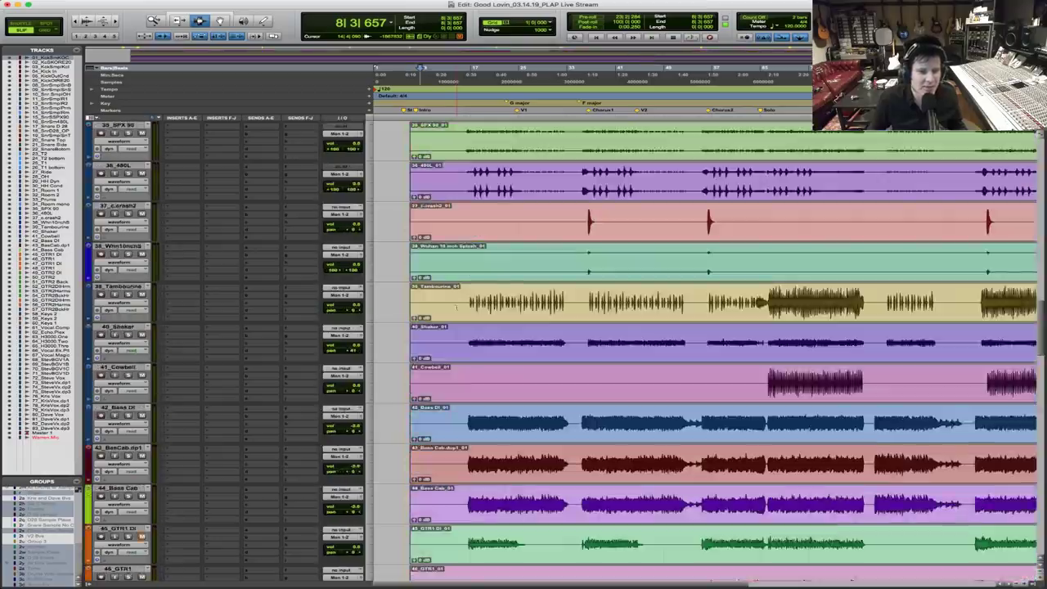
shift+click(122, 245)
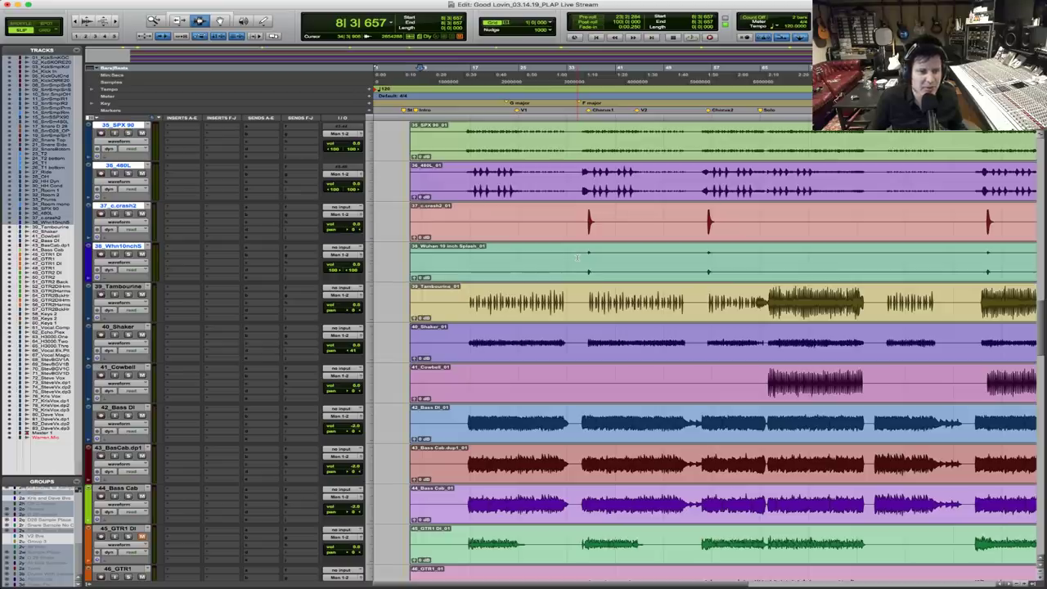
Create a Mix/Edit group from the selected drum tracks
scroll(577, 256, up, 8)
scroll(577, 257, up, 20)
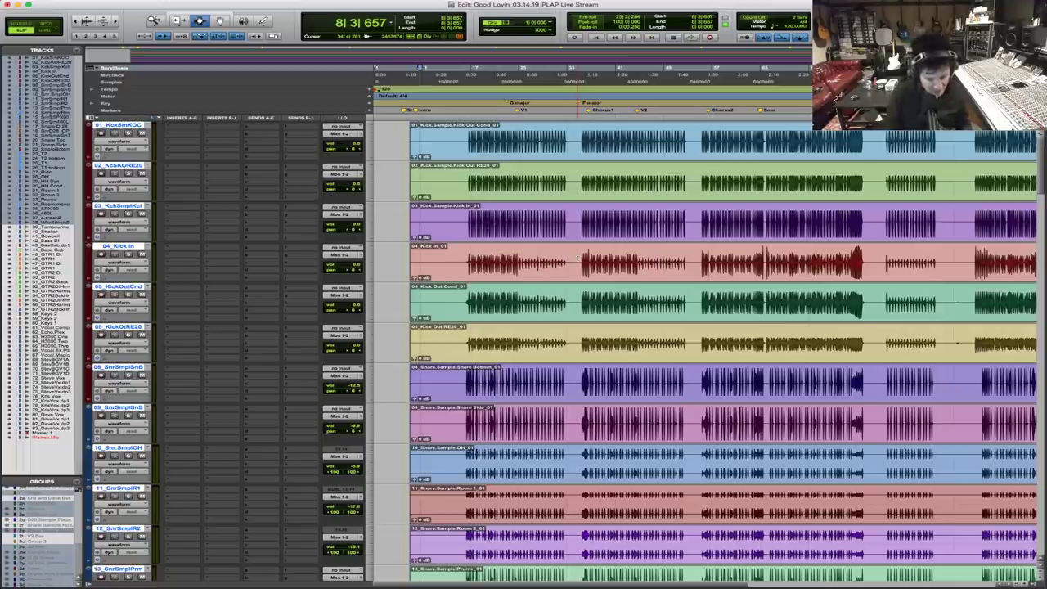
key(super+g)
text(A)
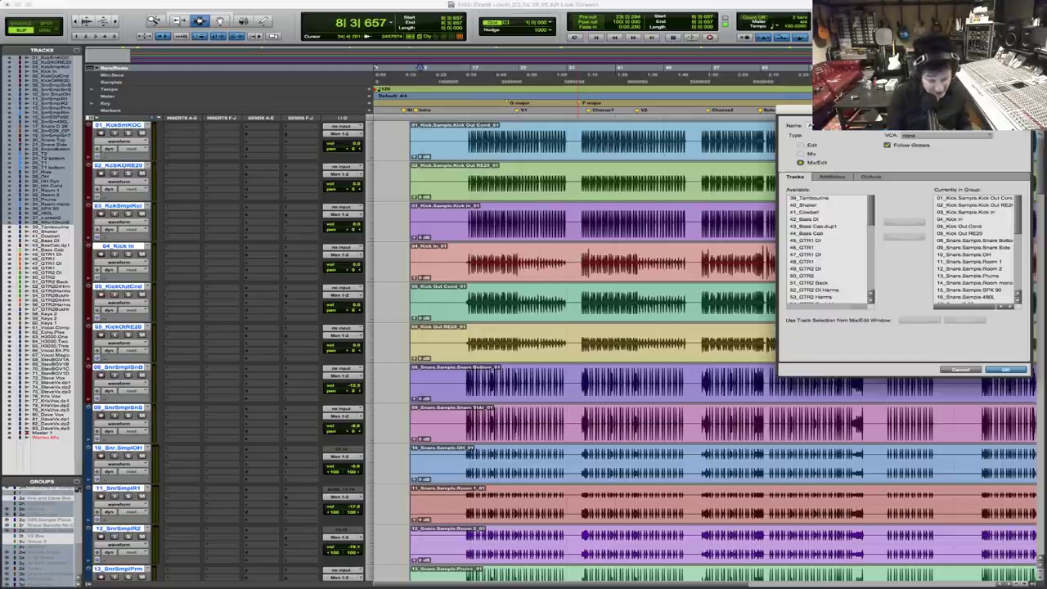
key(Return)
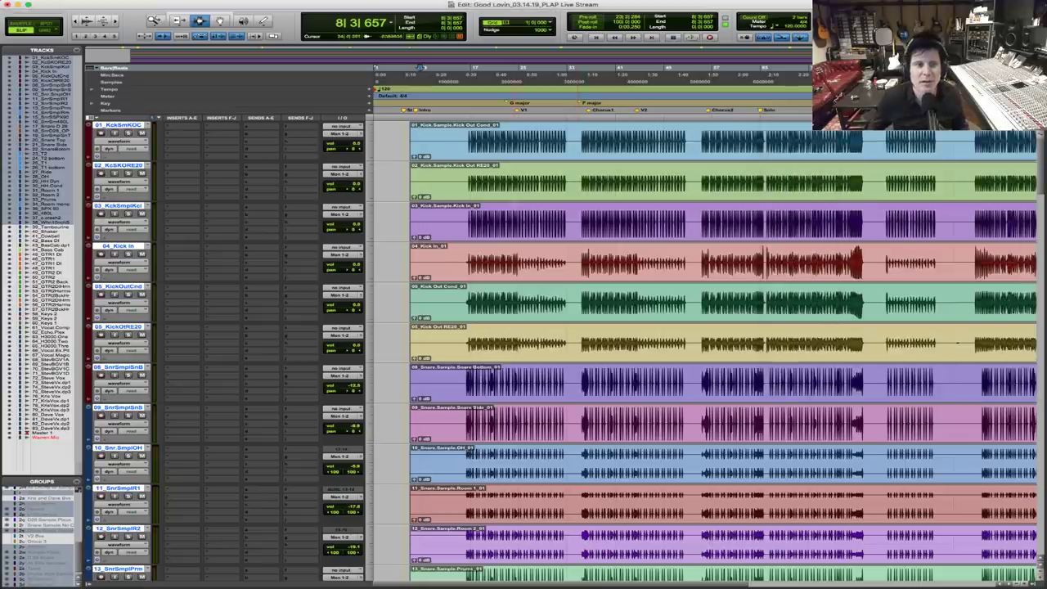
Solo the grouped drum tracks and play them from bar 16|3|399, stopping after a few bars
click(467, 143)
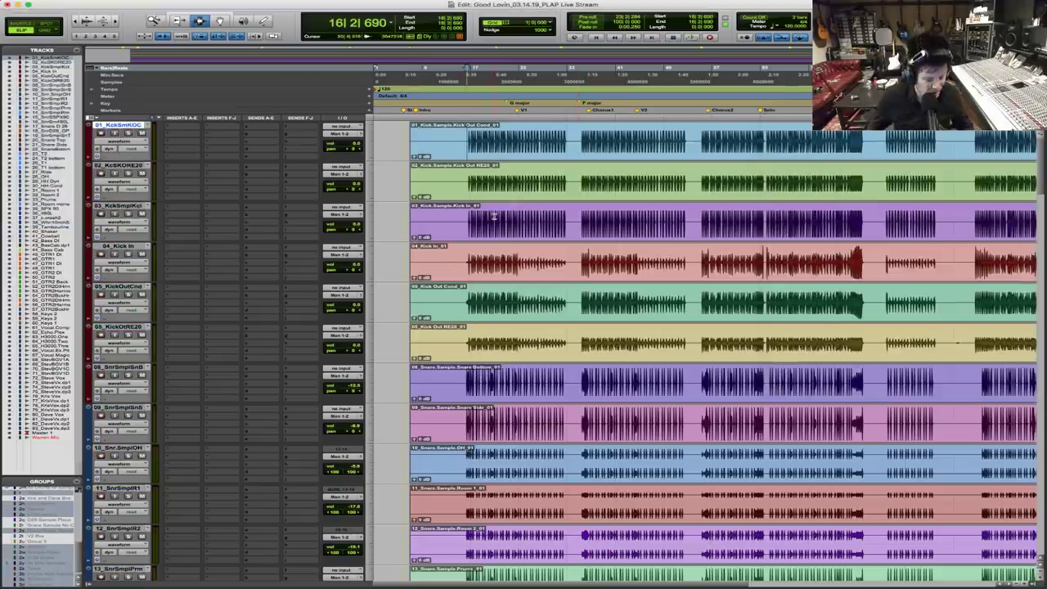
click(479, 183)
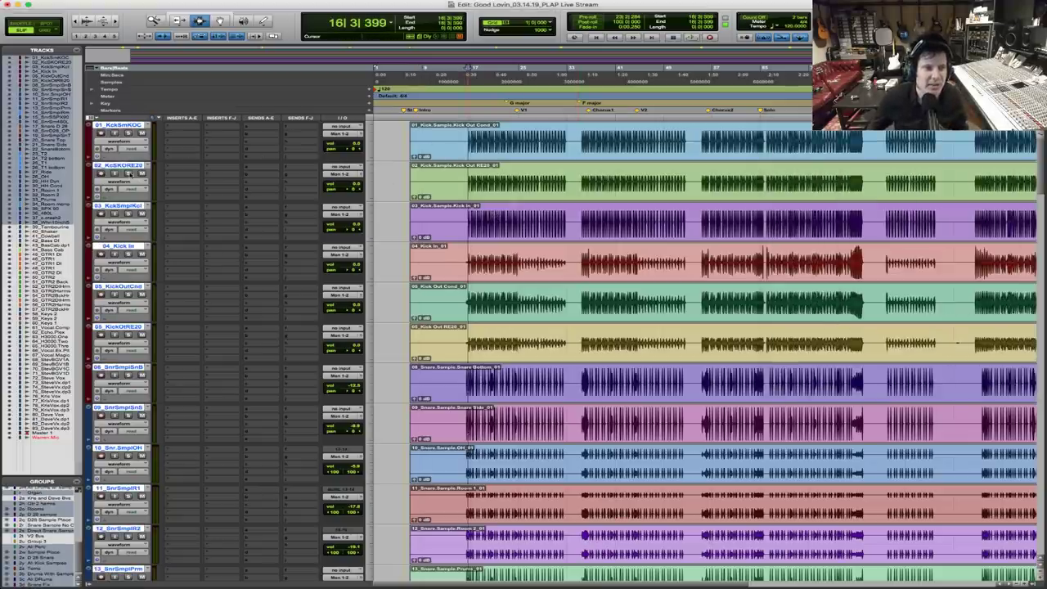
key(space)
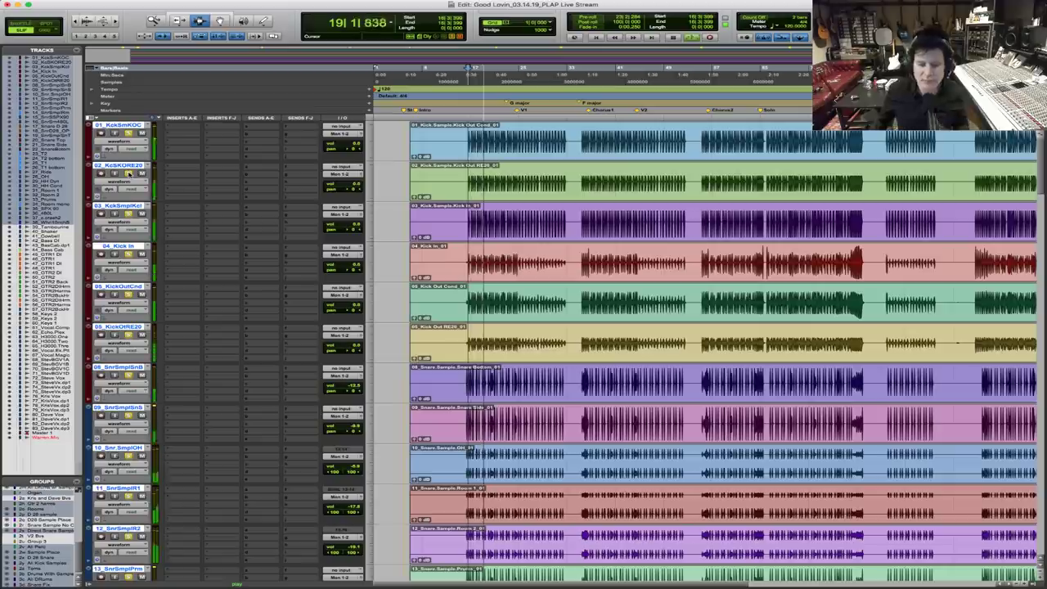
key(space)
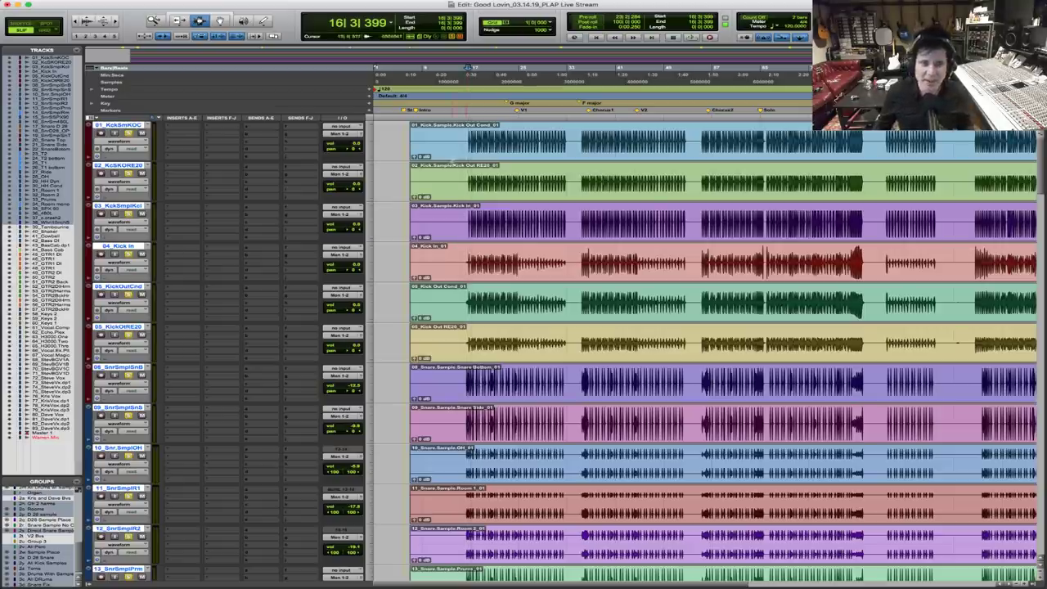
Replay the soloed drum tracks from bar 16|3|734 and stop, leaving only 01_KckSmKOC selected
click(470, 151)
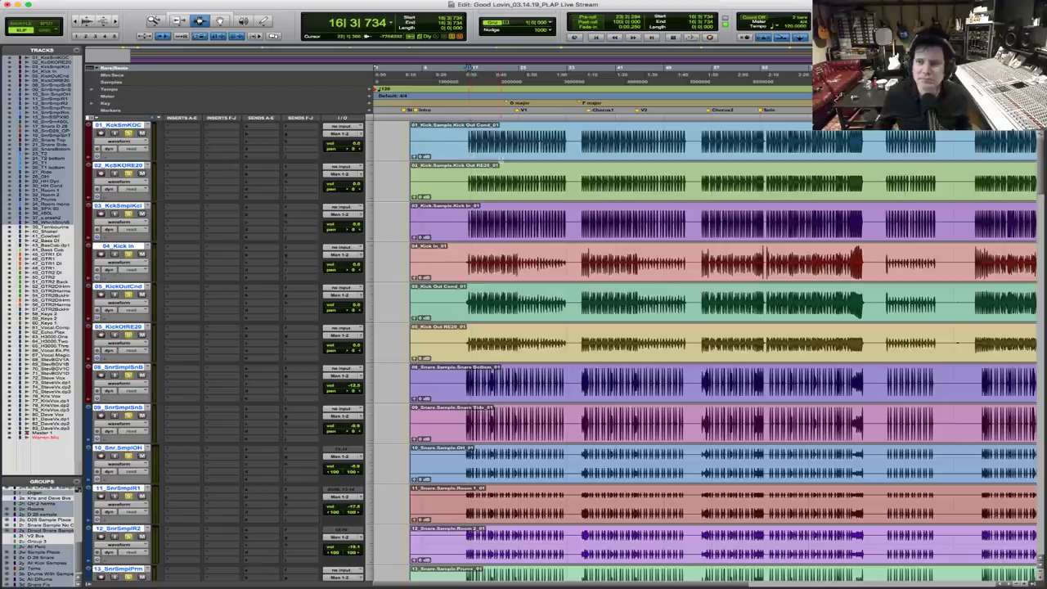
key(space)
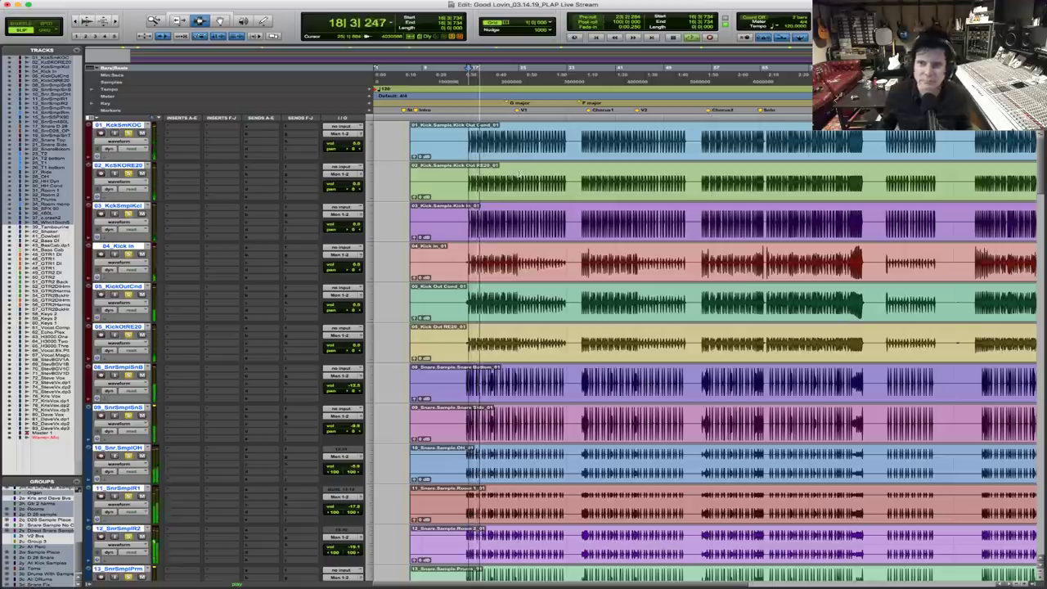
key(space)
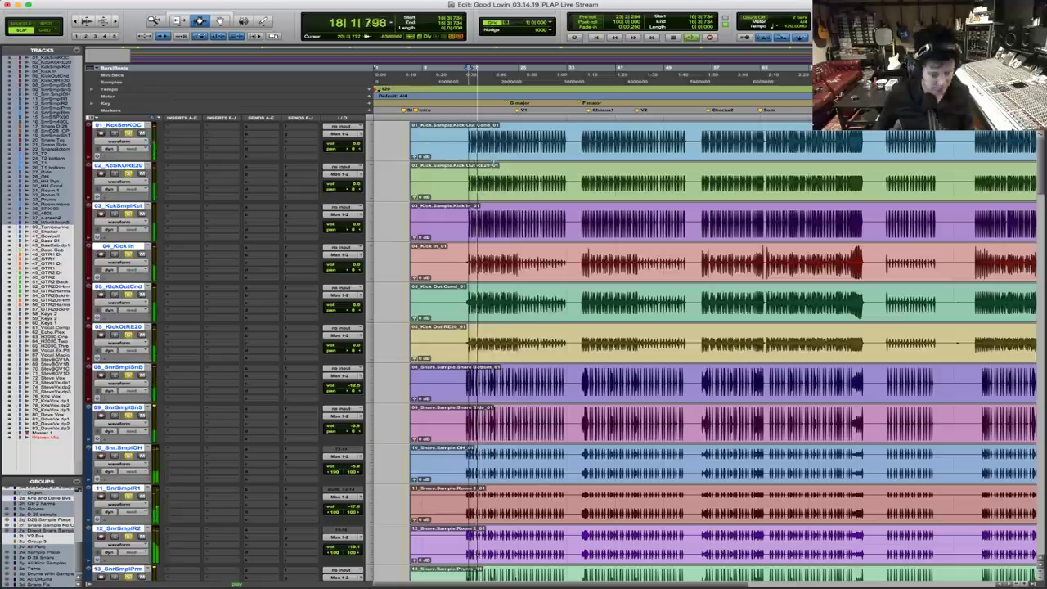
key(space)
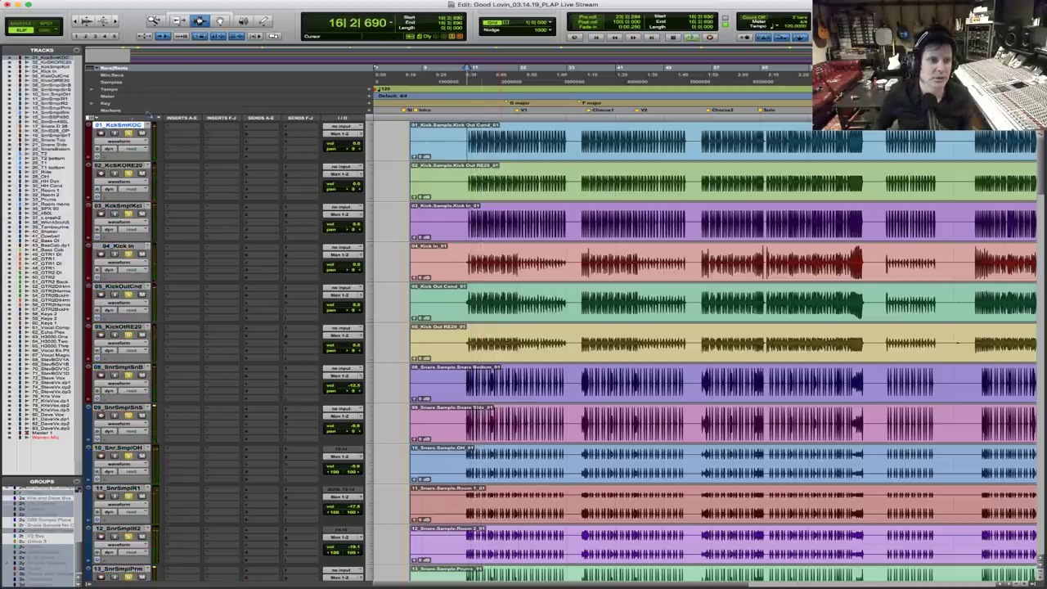
right_click(123, 125)
click(231, 144)
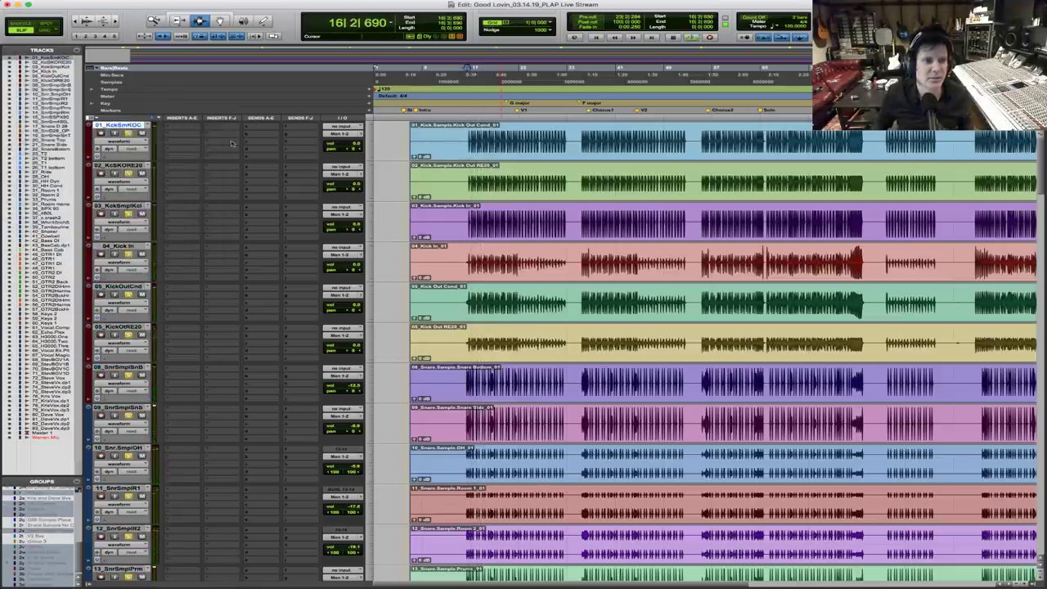
Play the soloed 31_Room 1 track from bar 18|1|665, magnify the waveforms and stop playback
scroll(543, 367, down, 5)
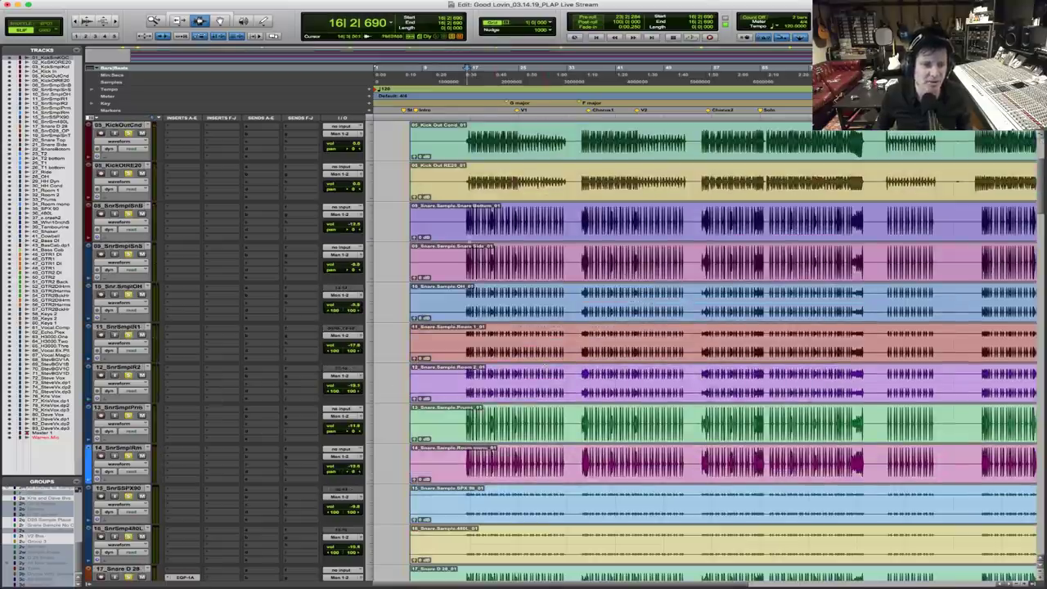
scroll(484, 309, down, 18)
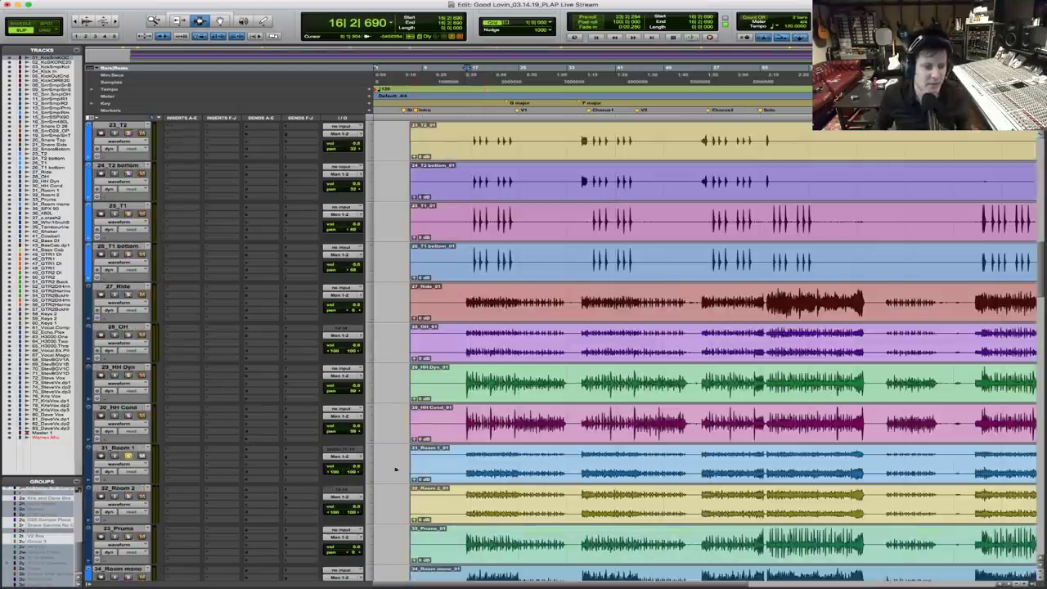
click(479, 456)
key(space)
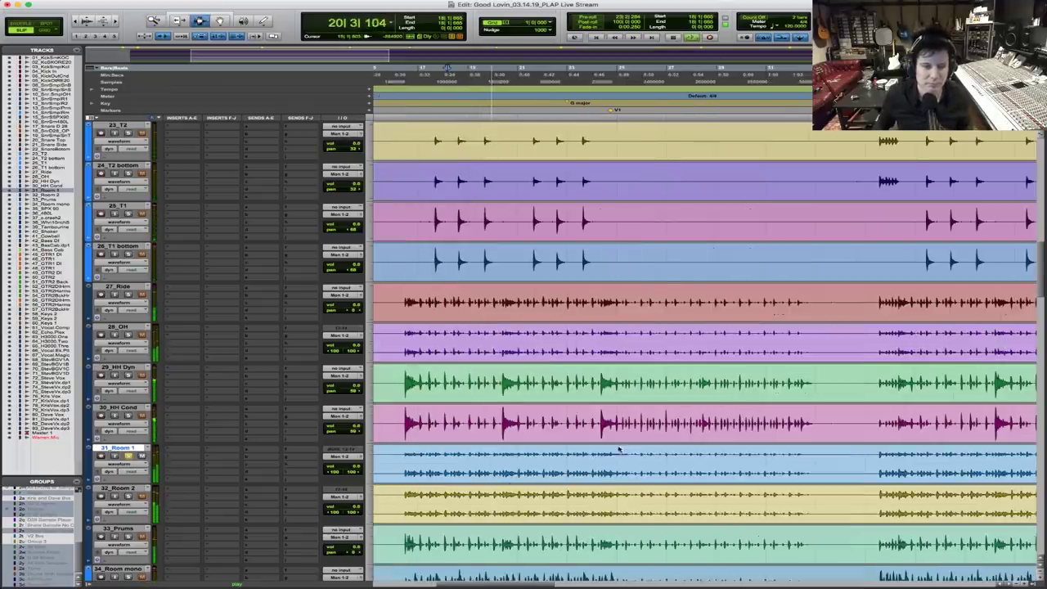
key(super+bracketright)
key(super+bracketright)
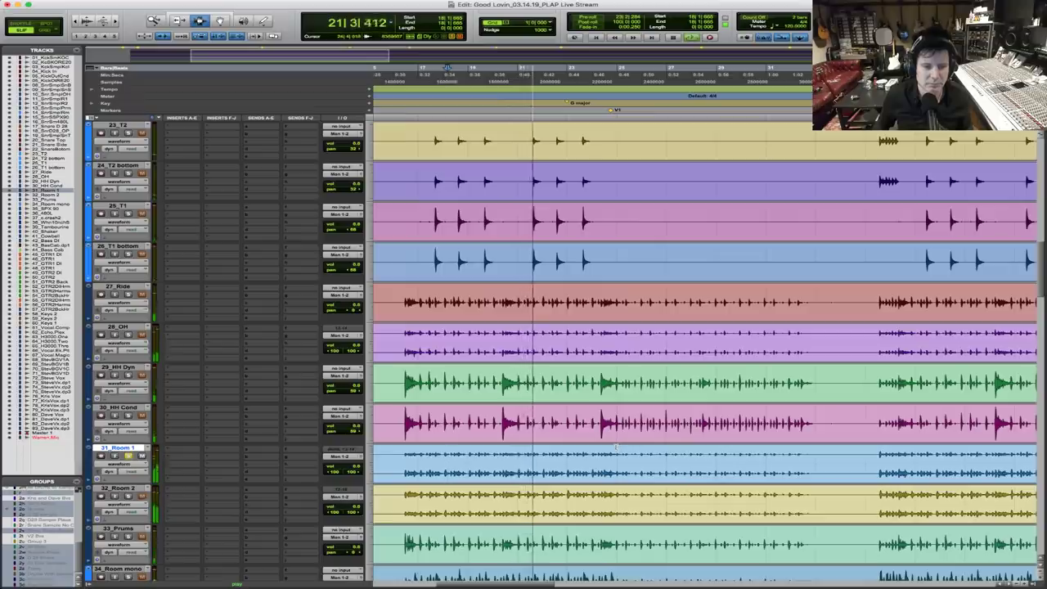
key(space)
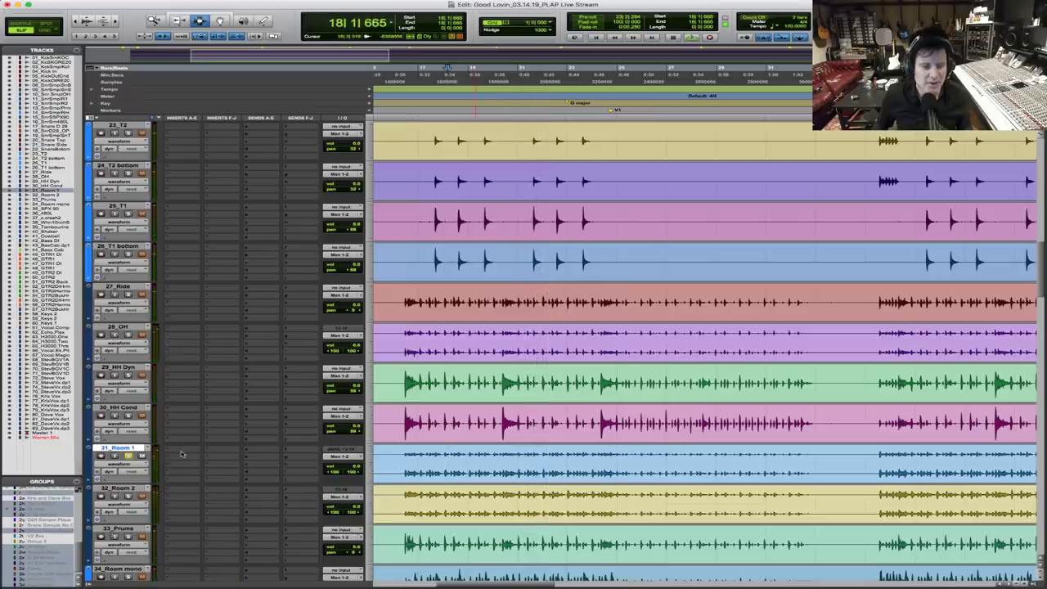
Insert the multi-mono Trim plug-in on the 31_Room 1 track and place the playback start at 16|2|670
click(184, 449)
mouse_move(204, 449)
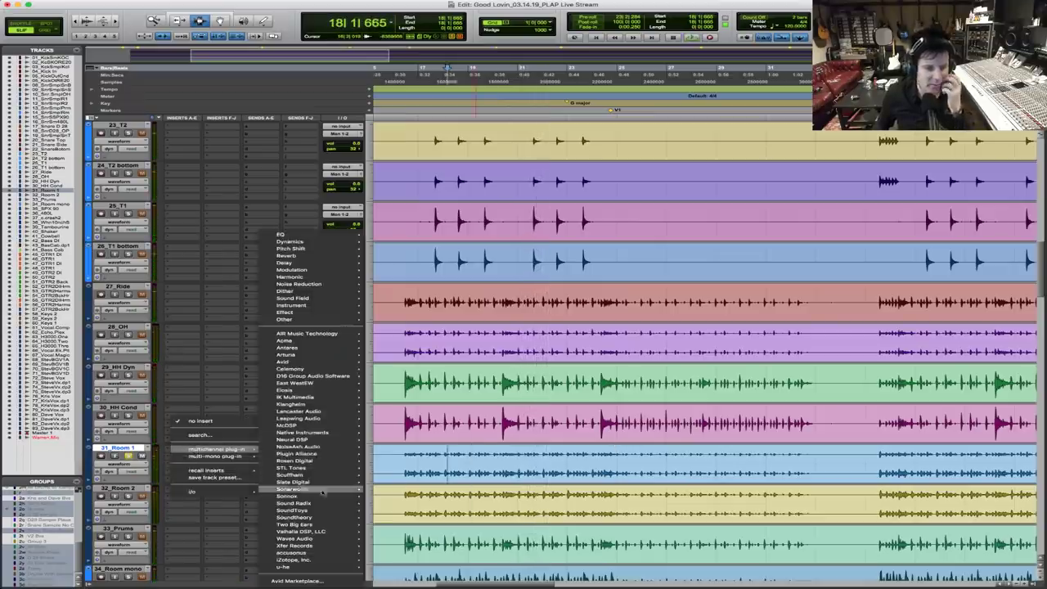
mouse_move(315, 318)
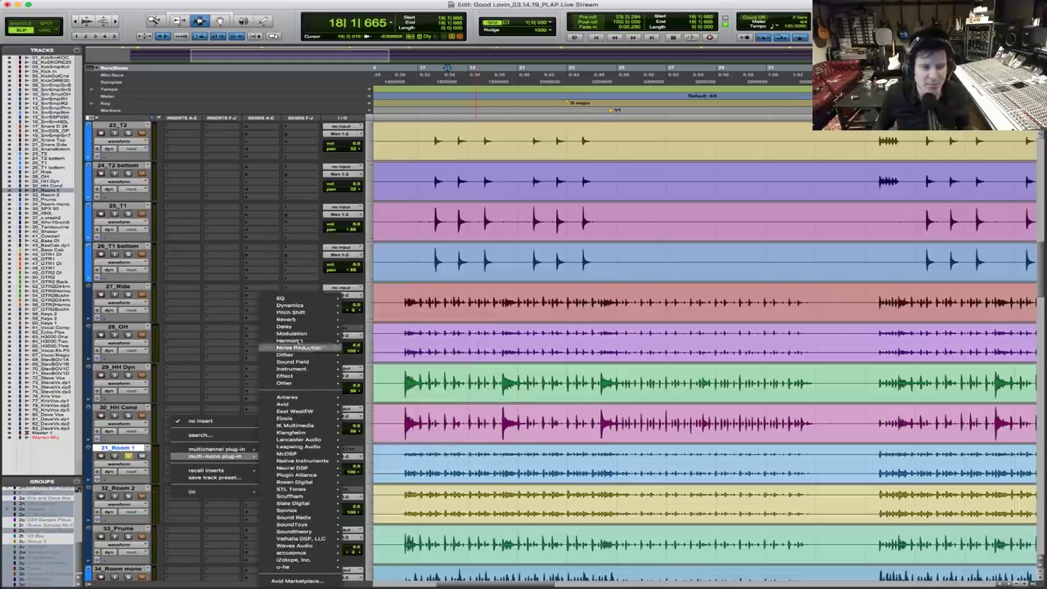
mouse_move(302, 383)
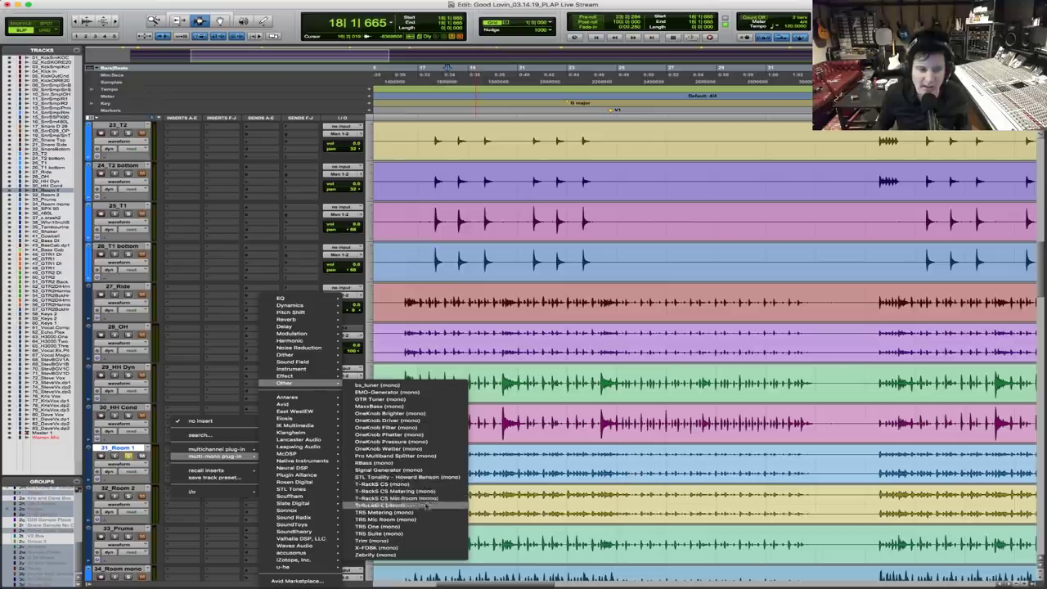
key(Escape)
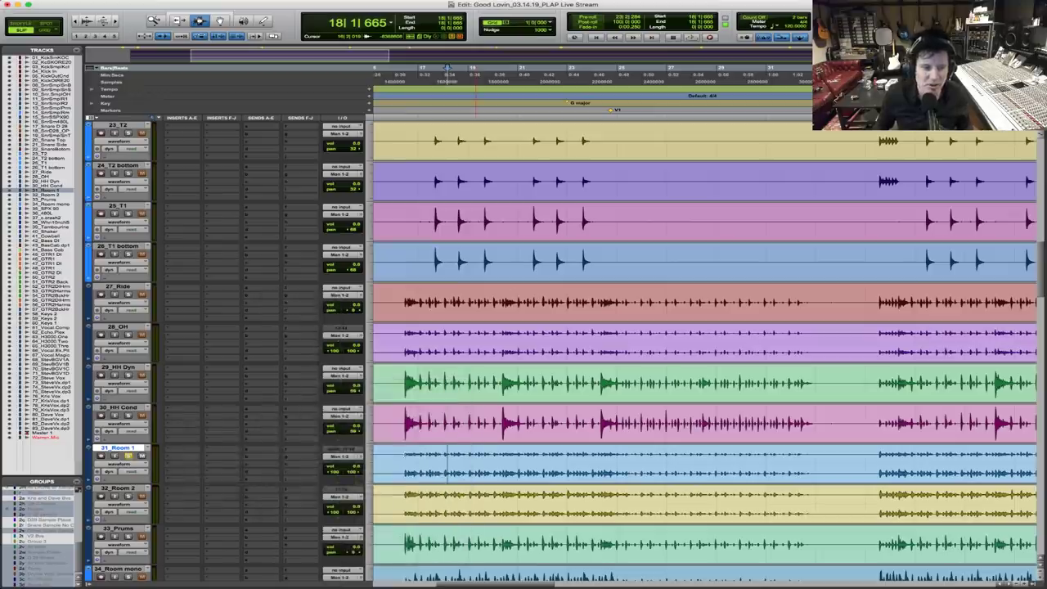
click(404, 465)
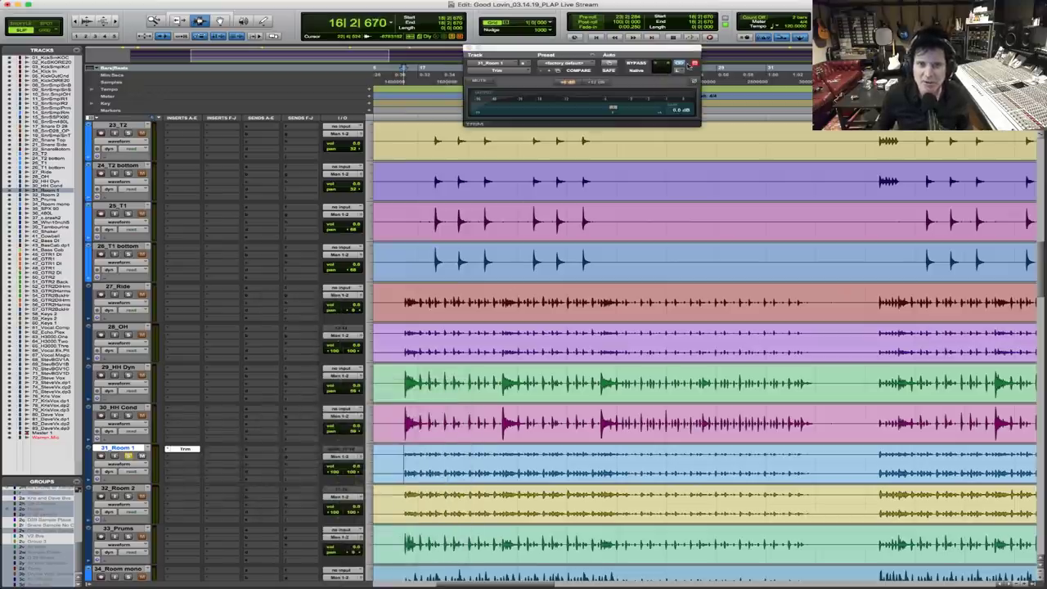
Unlink the Trim plug-in's channels and raise the left channel's gain to +5.0 dB while auditioning 31_Room 1
drag(681, 51, 656, 264)
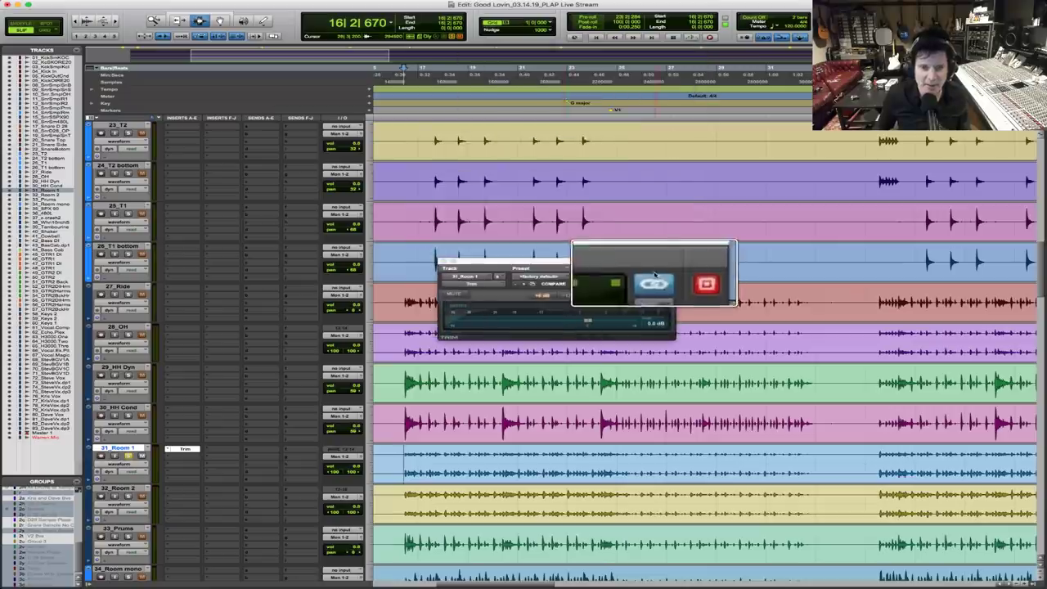
click(654, 279)
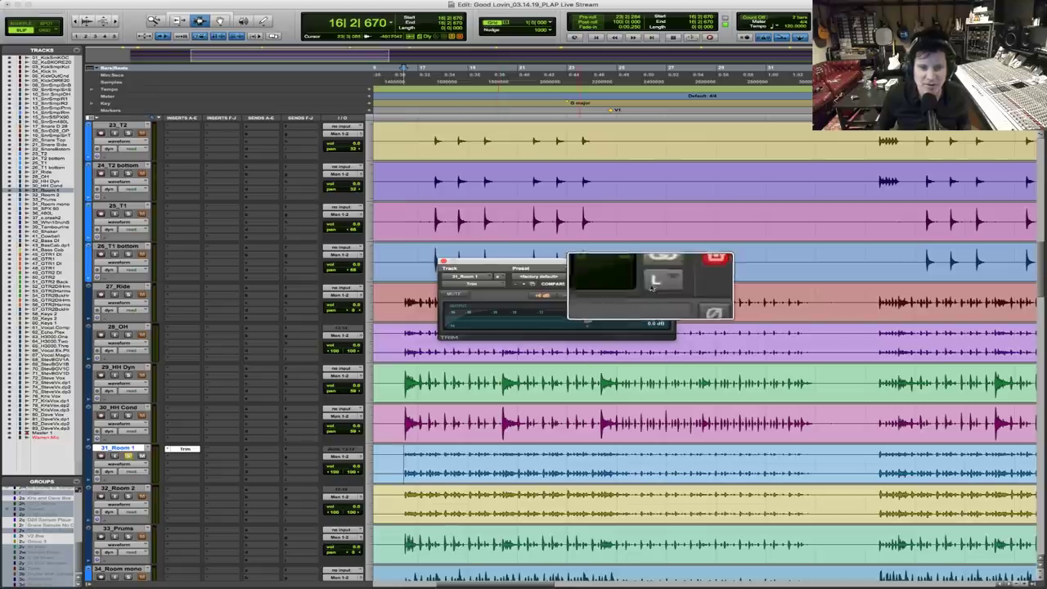
key(space)
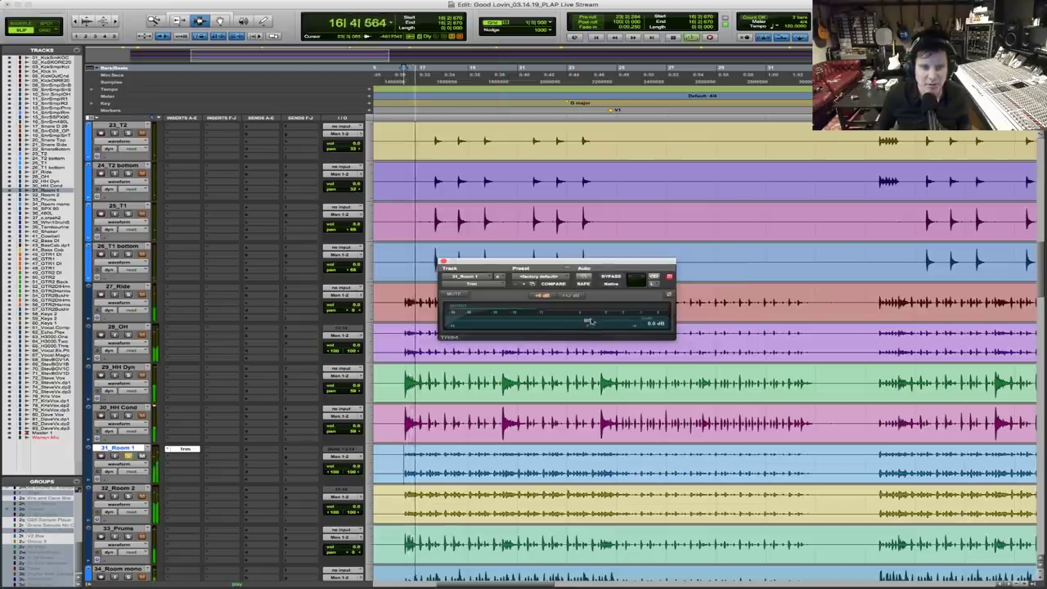
key(space)
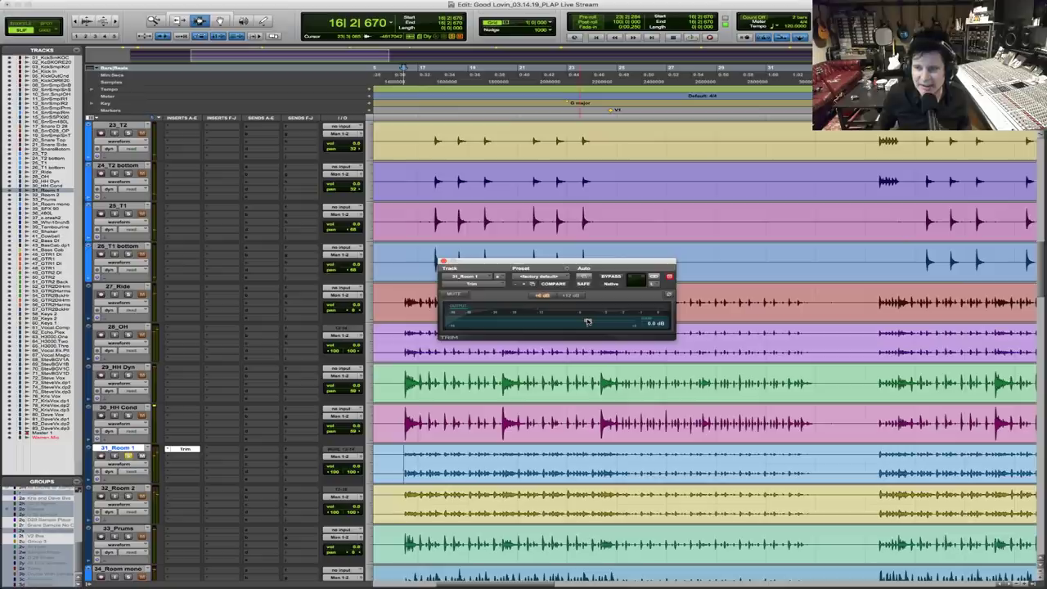
drag(587, 321, 623, 322)
key(space)
key(space)
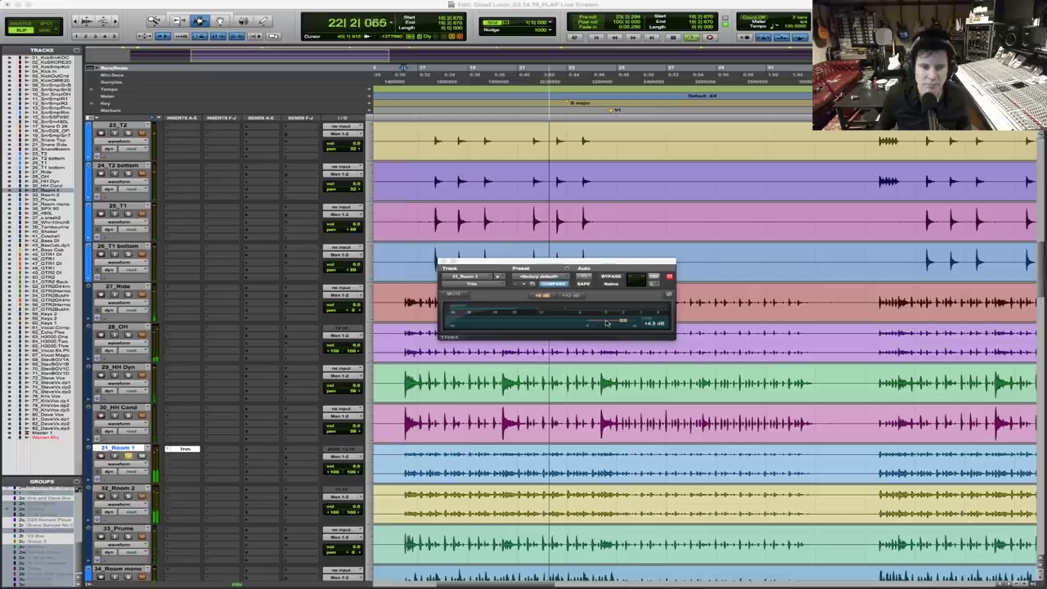
drag(606, 324, 624, 322)
key(space)
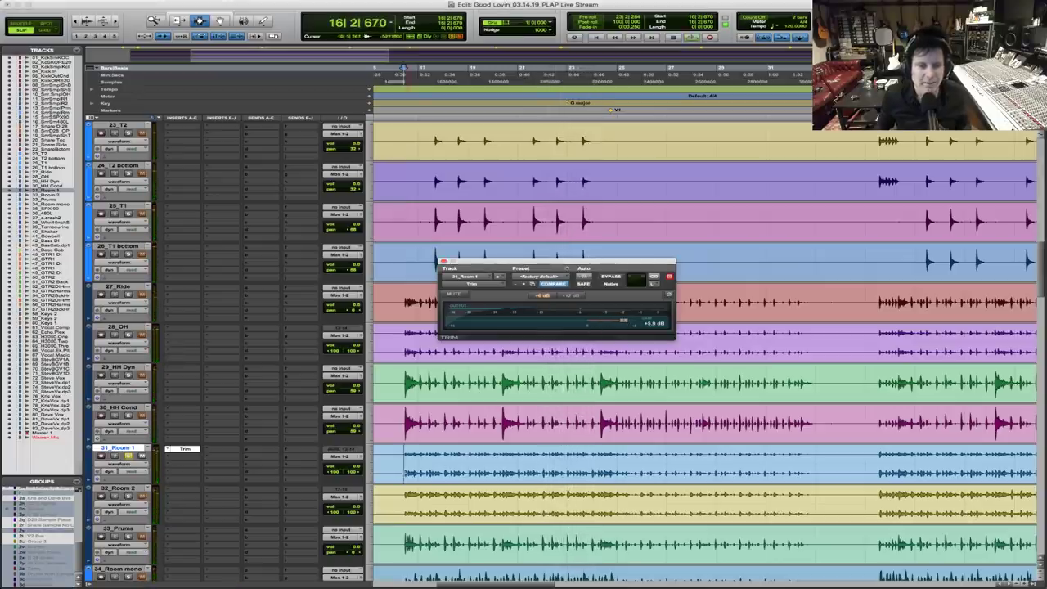
Set the grid value to 0|0|480 and place the playback start at 16|3|000 on 31_Room 1
click(403, 464)
click(395, 461)
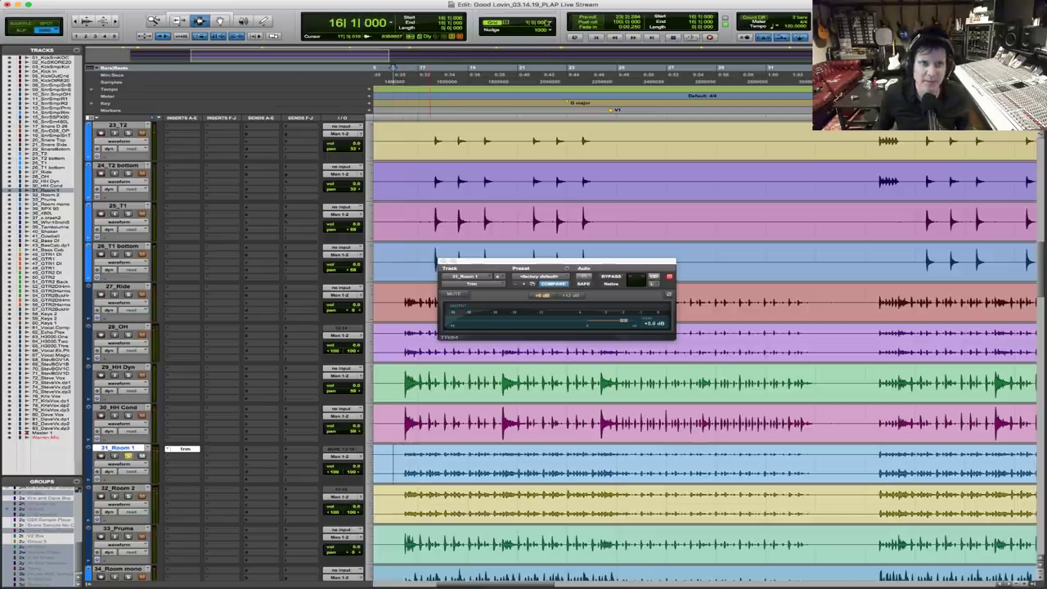
click(547, 23)
click(593, 43)
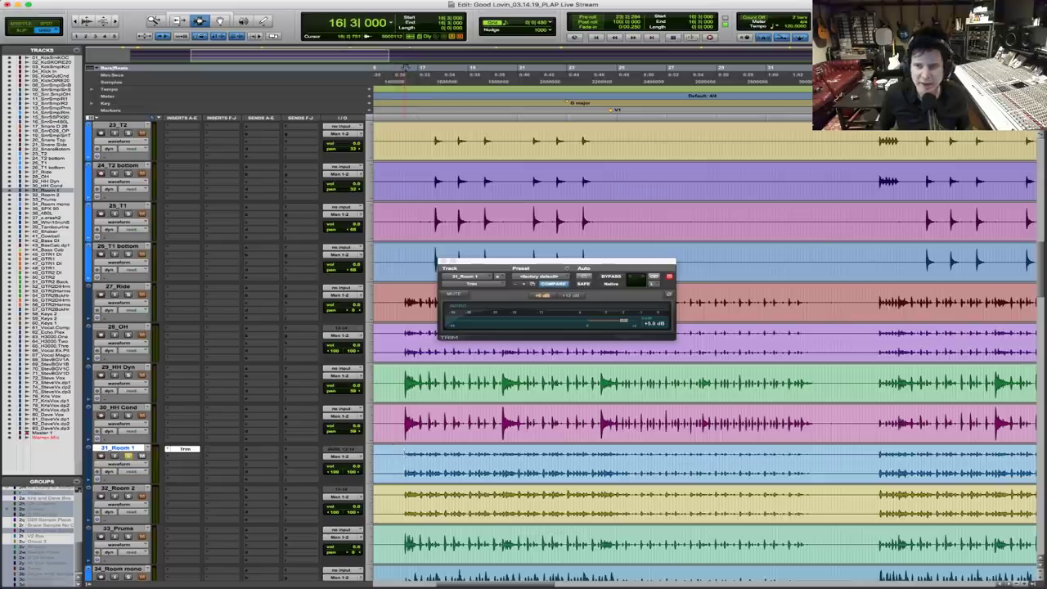
Play 31_Room 1 and fine-tune the left channel's Trim gain to +5.1 dB, stopping playback when done
key(space)
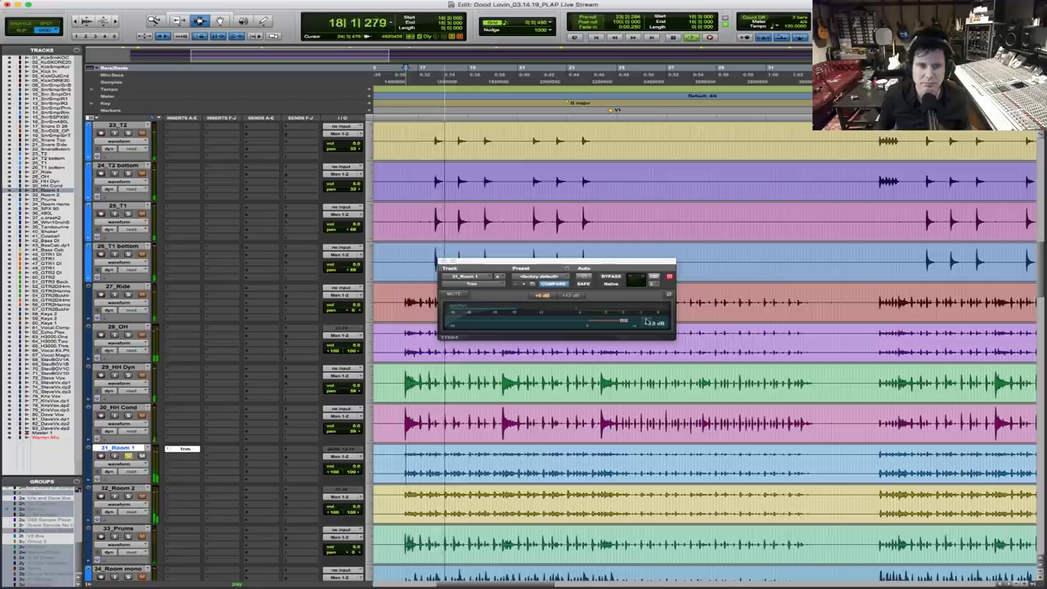
drag(630, 322, 628, 322)
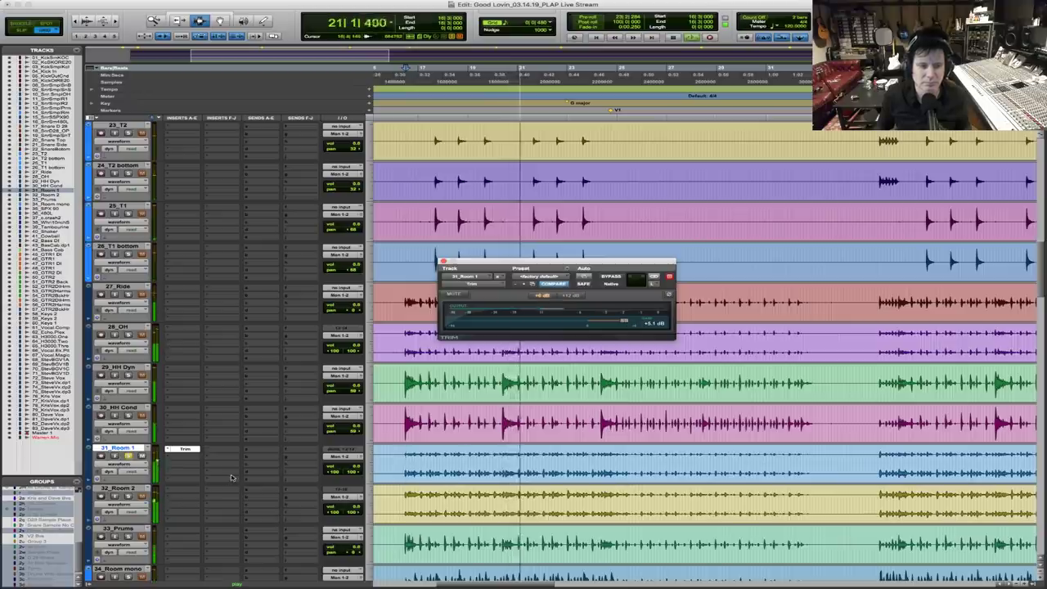
key(space)
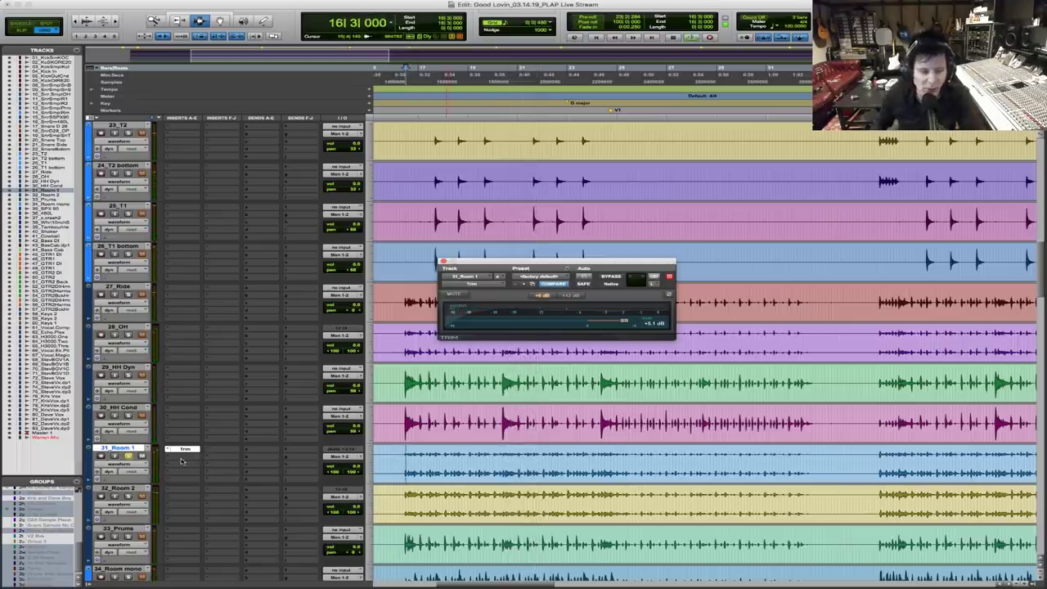
Insert the multi-mono REQ 4 equalizer below Trim on 31_Room 1, with a low cut and a dip at 251 Hz
click(182, 460)
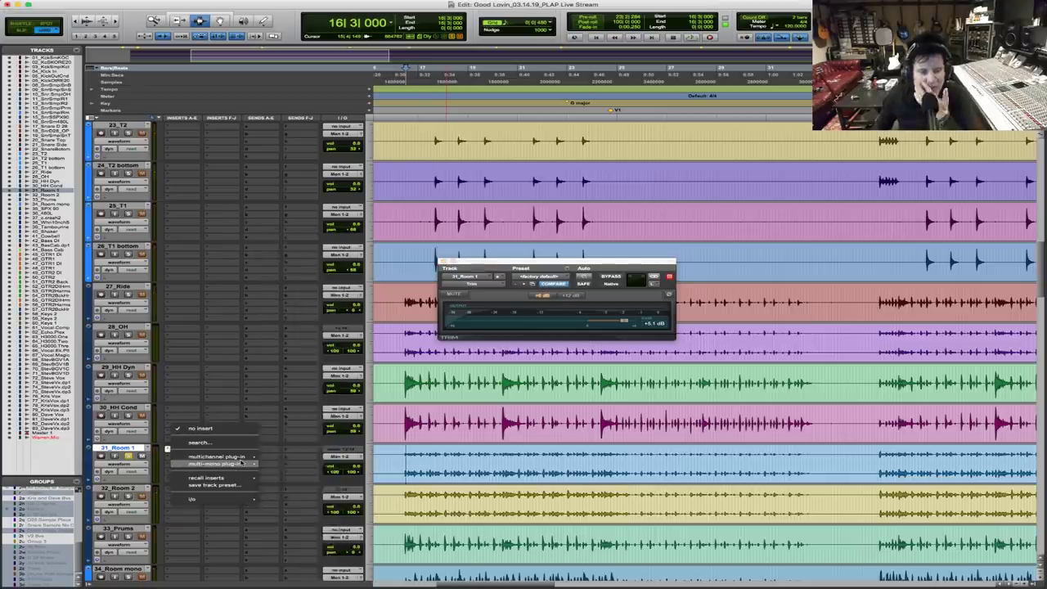
mouse_move(243, 463)
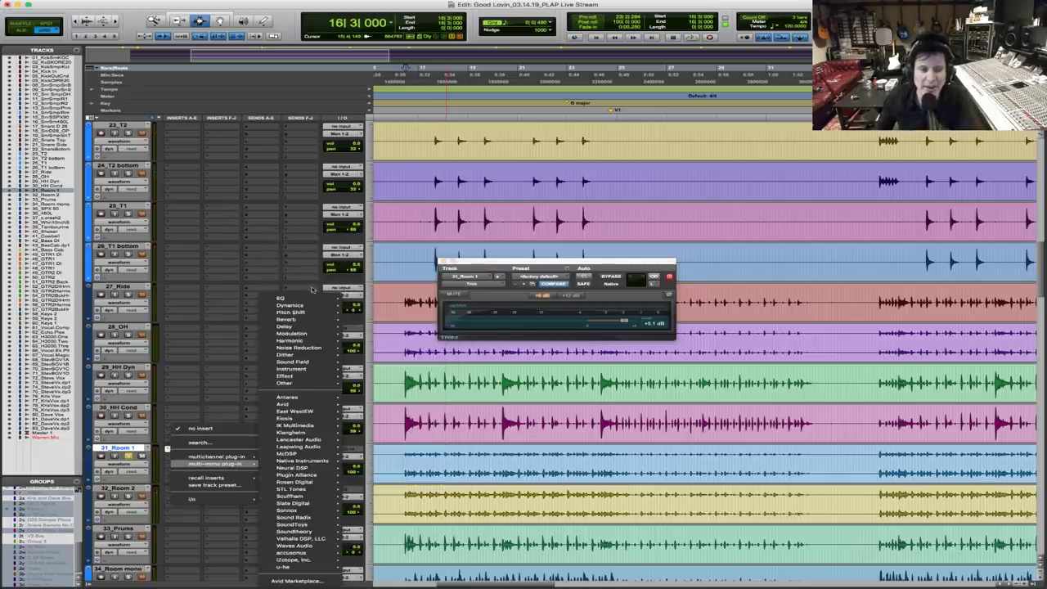
mouse_move(308, 296)
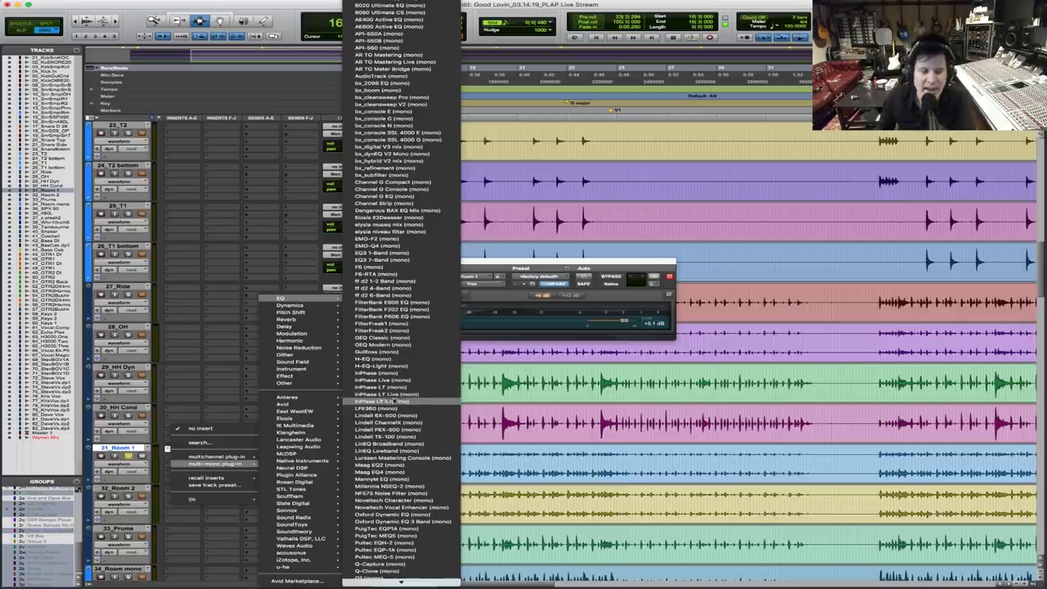
scroll(392, 458, down, 5)
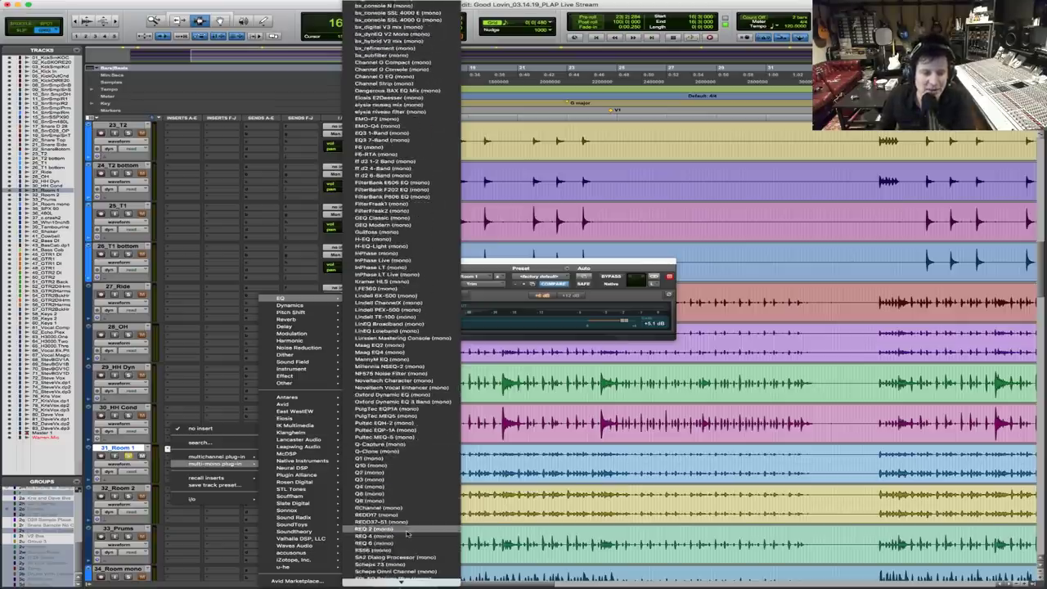
key(Escape)
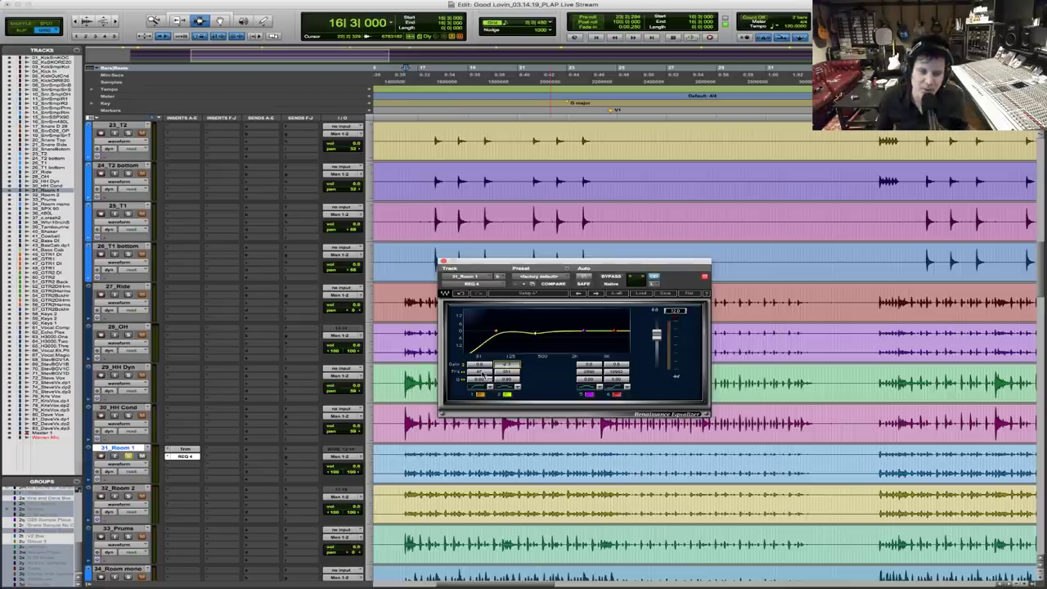
Set the REQ 4 low-cut frequency to 67 Hz and compare the equalizer bypassed and active during playback from 16|3|000
click(406, 456)
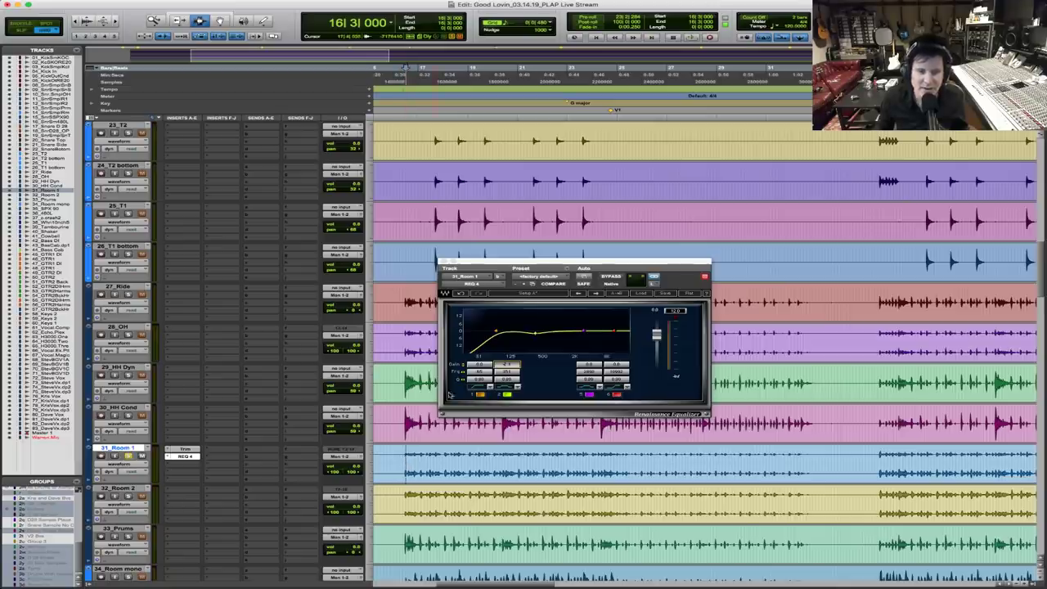
click(483, 368)
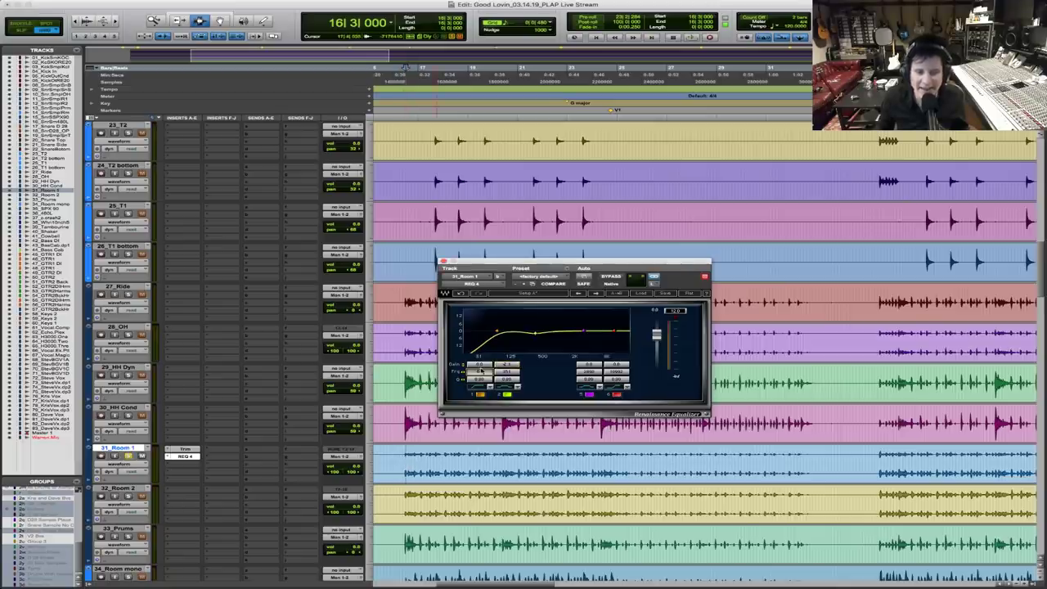
key(space)
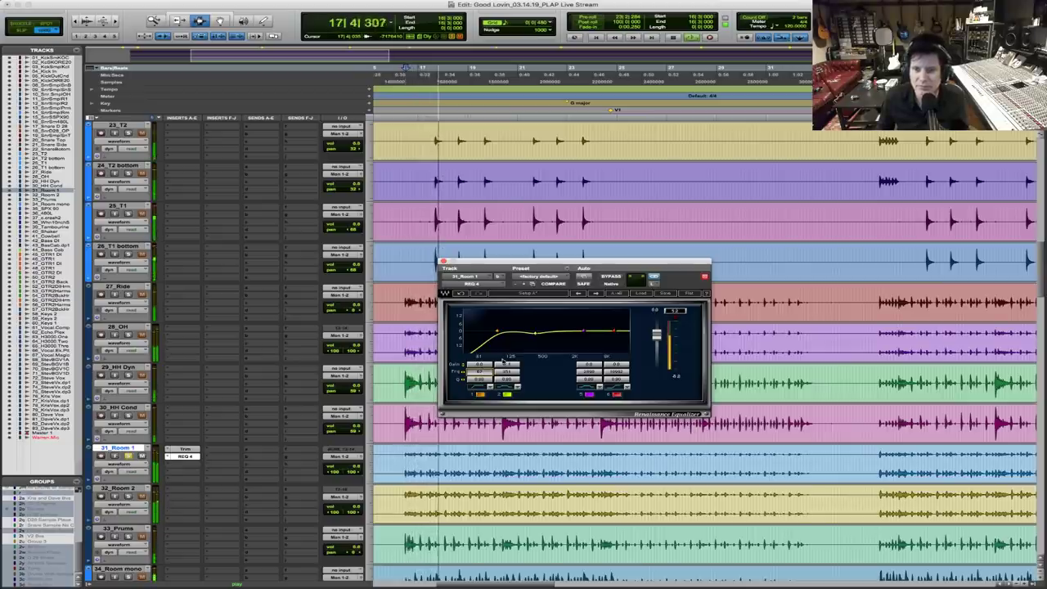
click(613, 277)
click(613, 278)
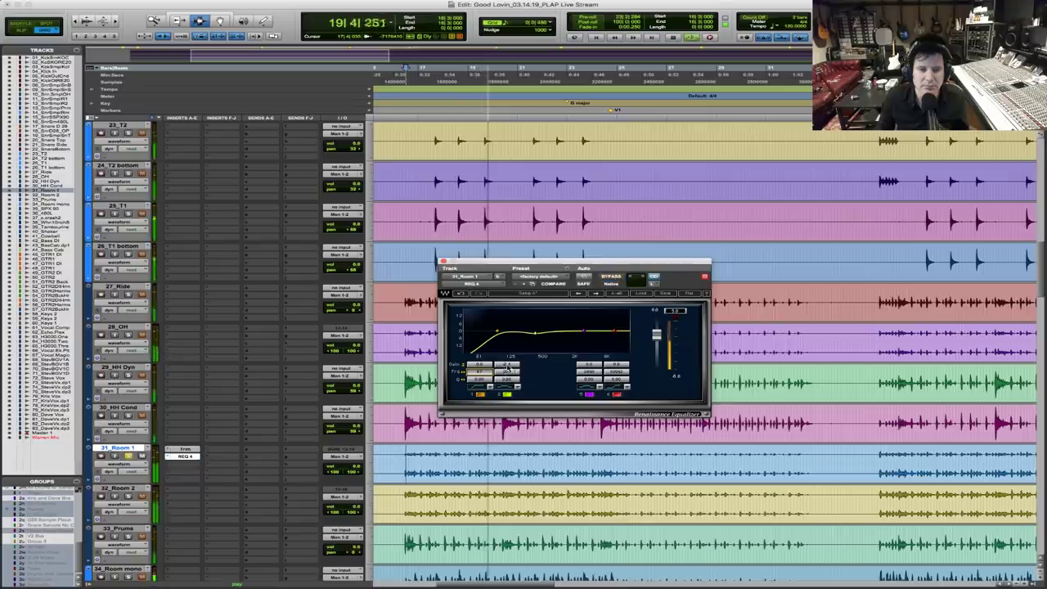
Deepen the 251 Hz cut to -6.1 dB, replay the track and soften the low-cut band by lowering its Q
drag(507, 364, 508, 355)
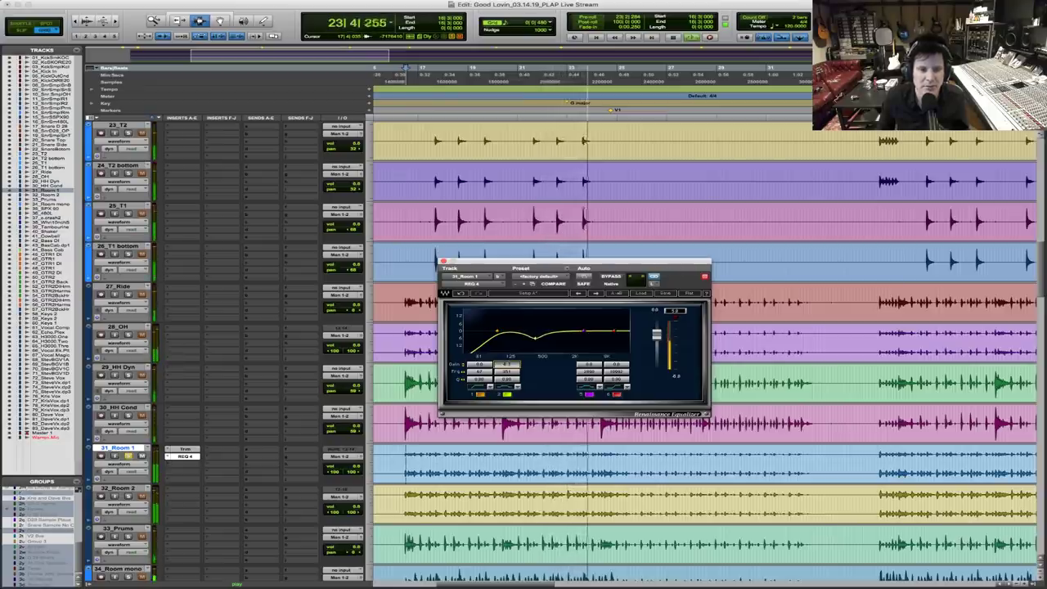
key(space)
key(space)
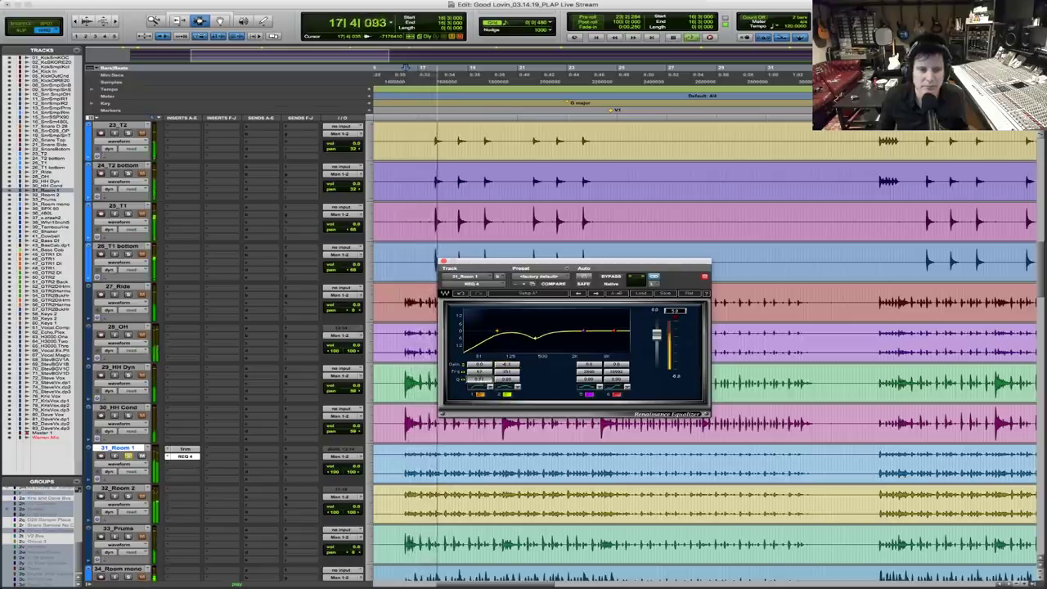
drag(483, 379, 483, 384)
key(space)
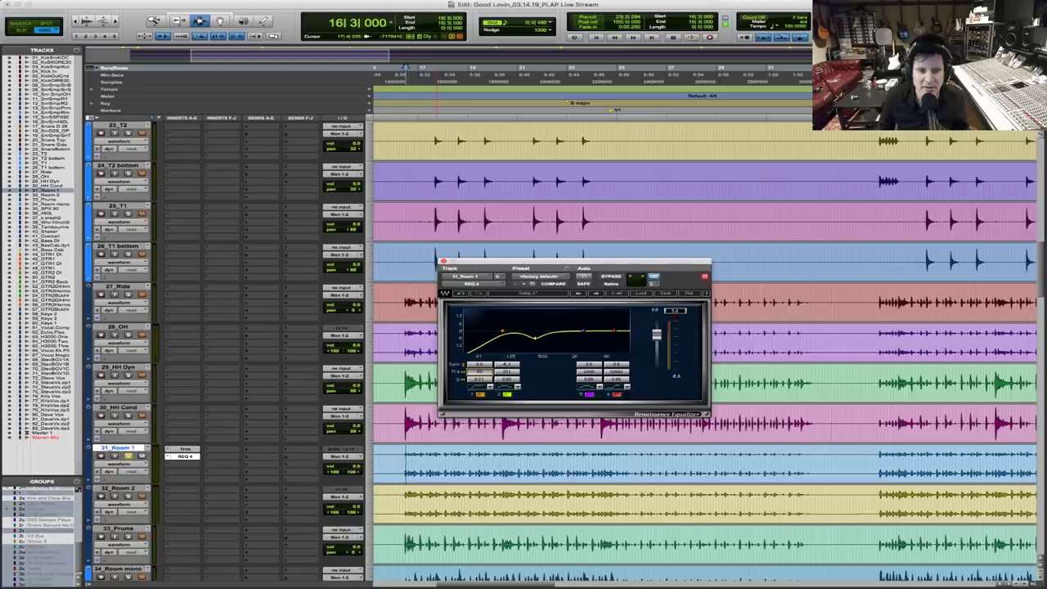
Play the track from 16|3|000 and lower the gain of the 251 Hz band further
key(space)
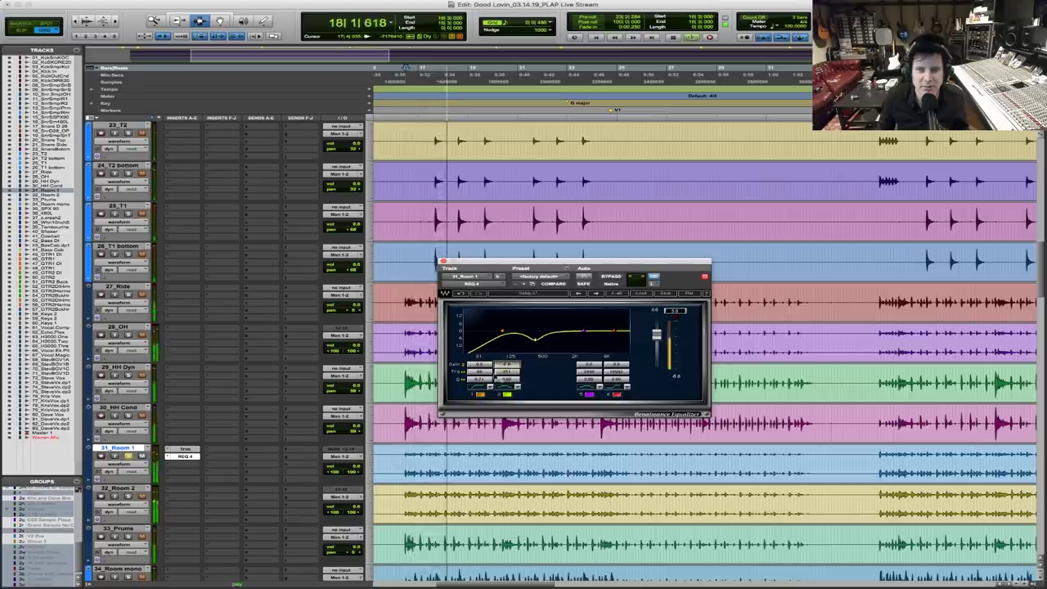
drag(507, 364, 507, 356)
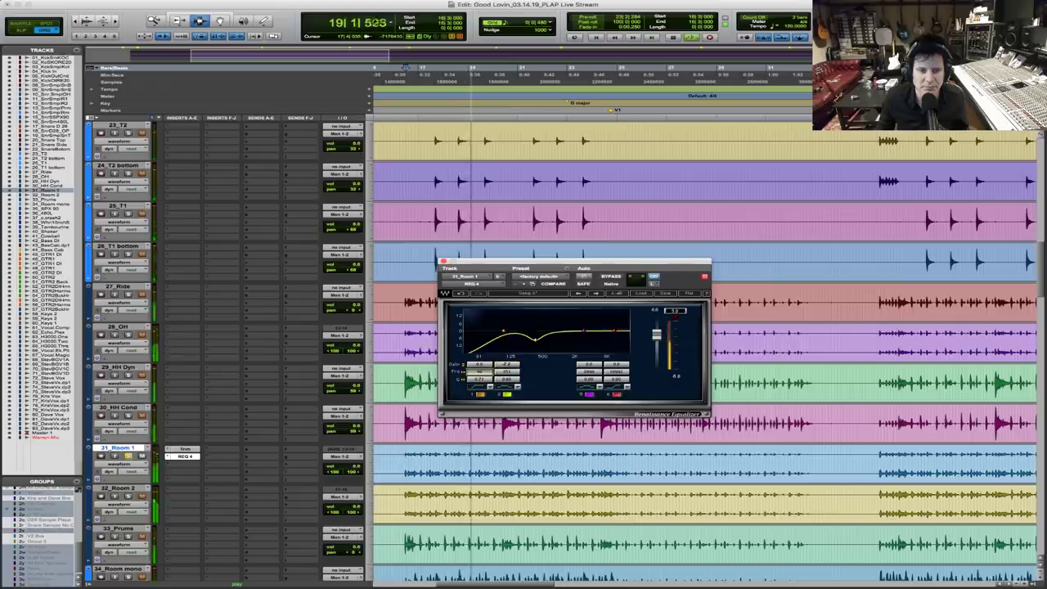
key(space)
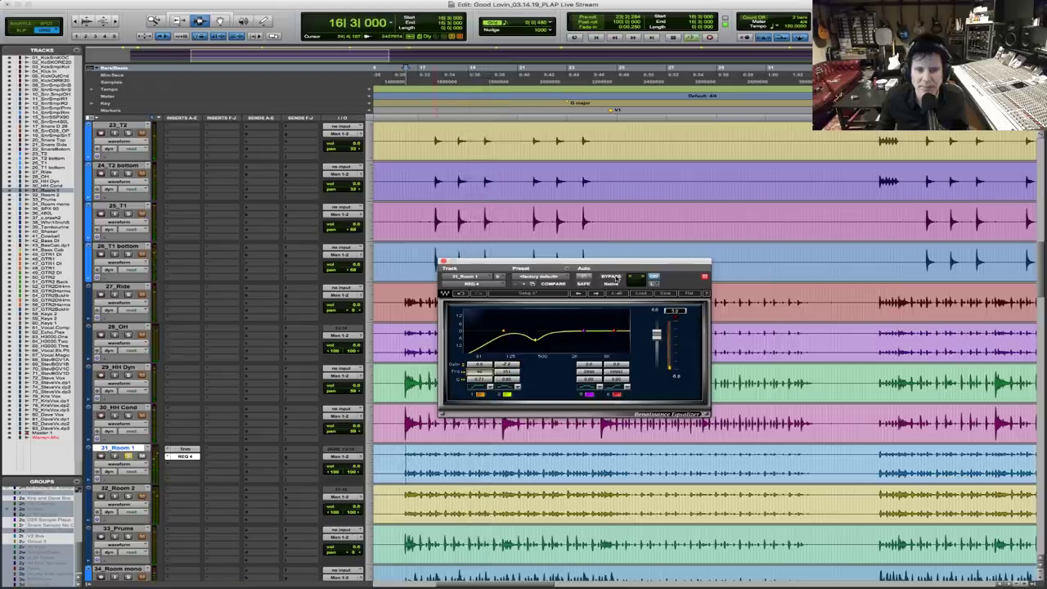
Play 31_Room 1 and compare the sound with REQ 4 bypassed and active, stopping playback at the end
key(space)
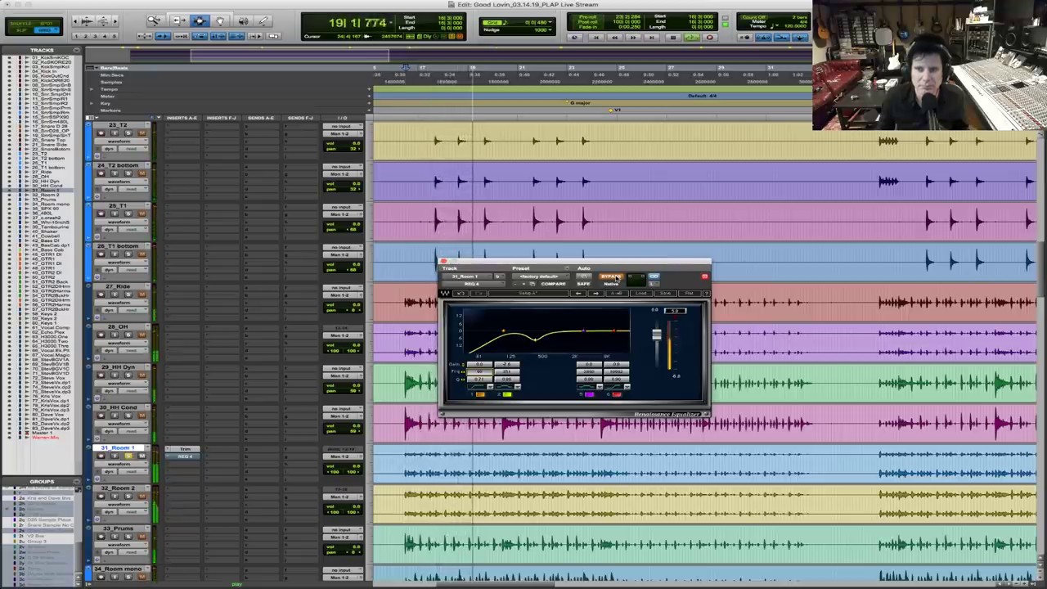
click(616, 280)
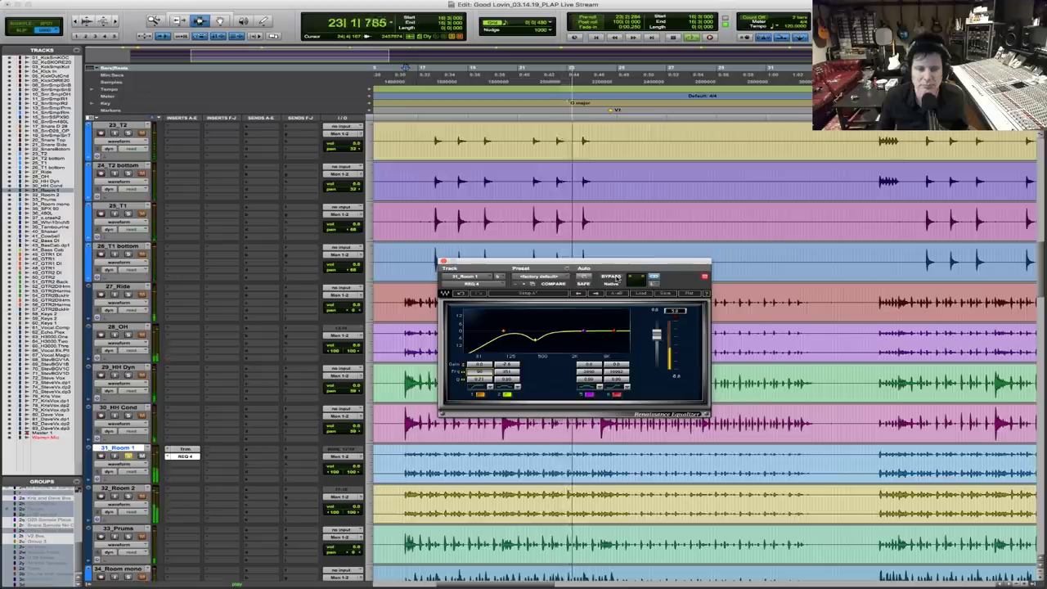
key(space)
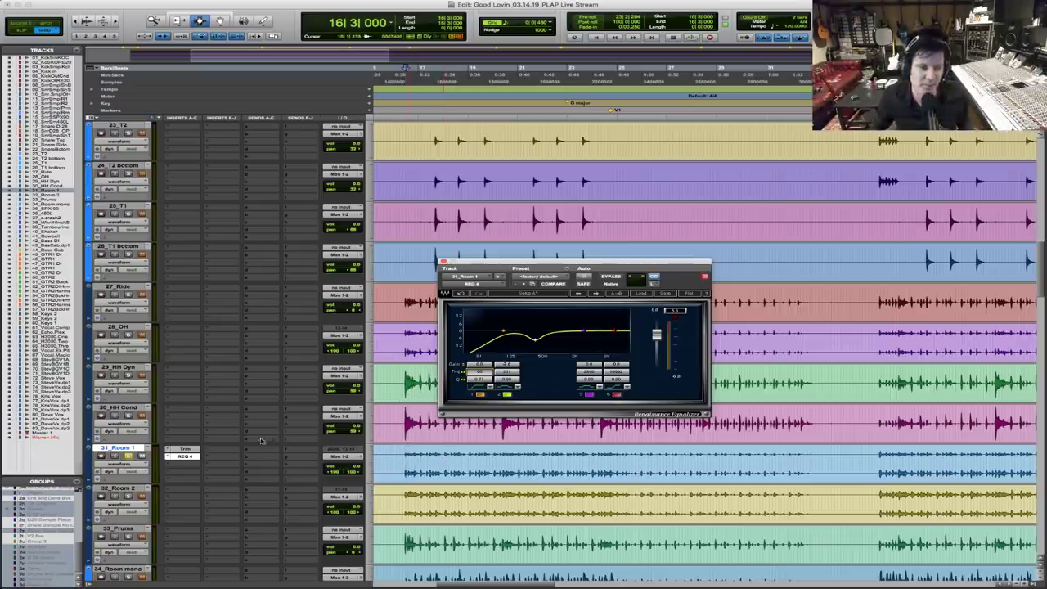
Add the stereo ValhallaVintageVerb reverb after REQ 4 on 31_Room 1 and move its window clear of the track
click(172, 467)
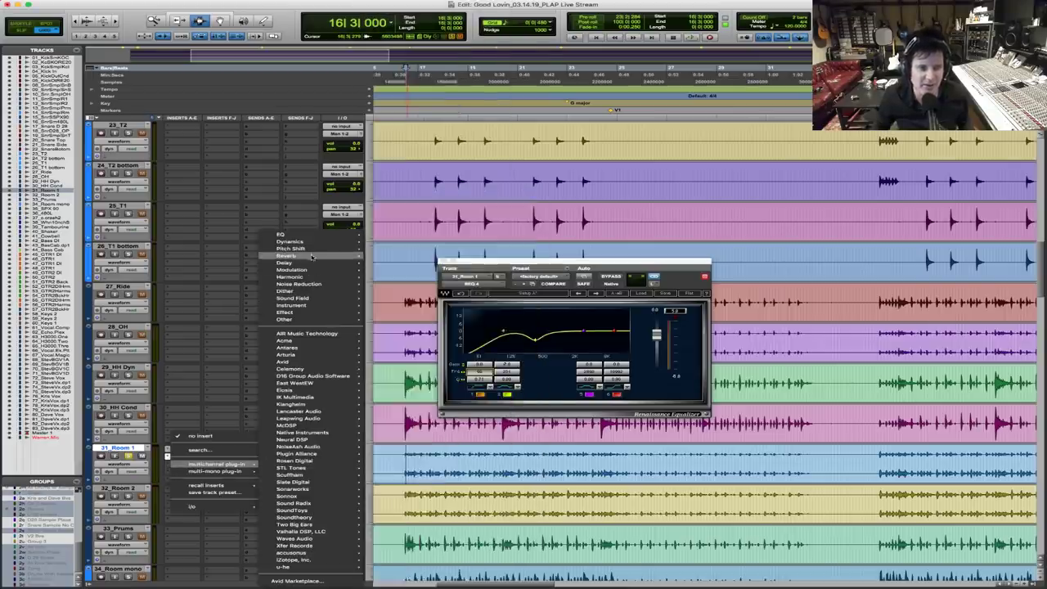
mouse_move(312, 257)
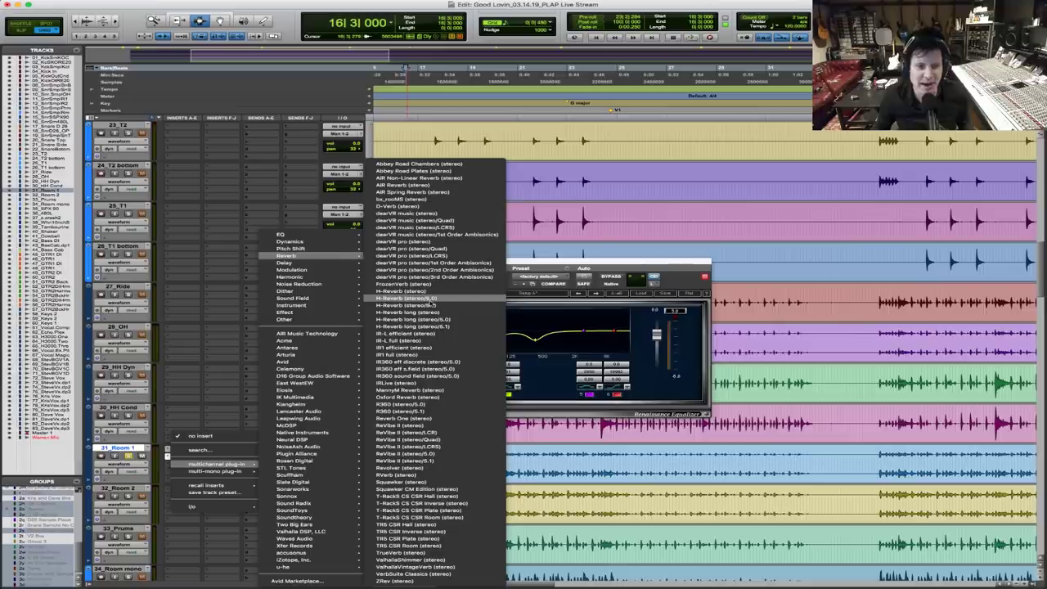
click(455, 566)
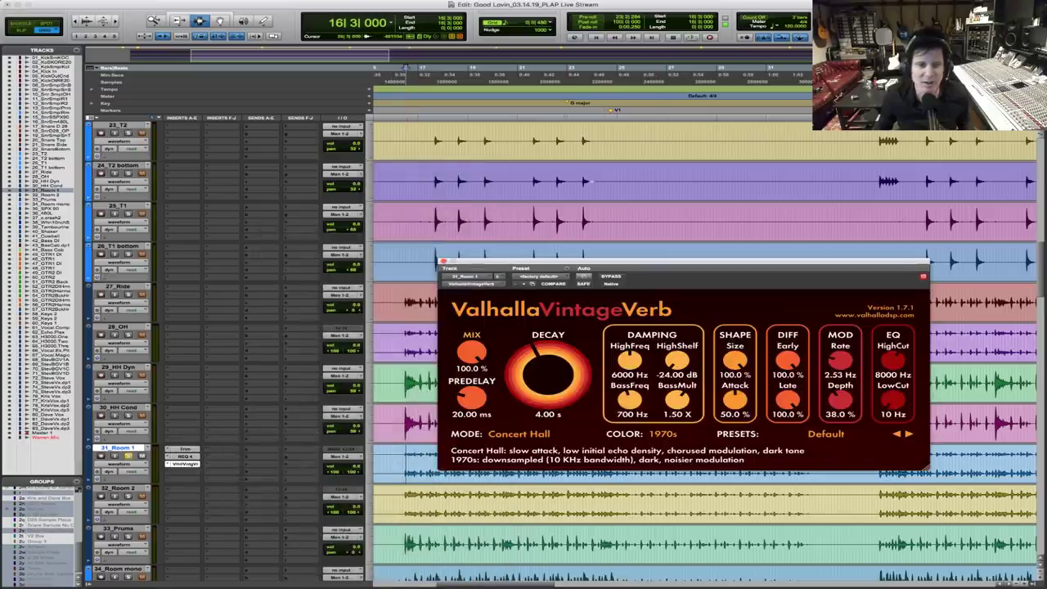
drag(634, 262, 583, 166)
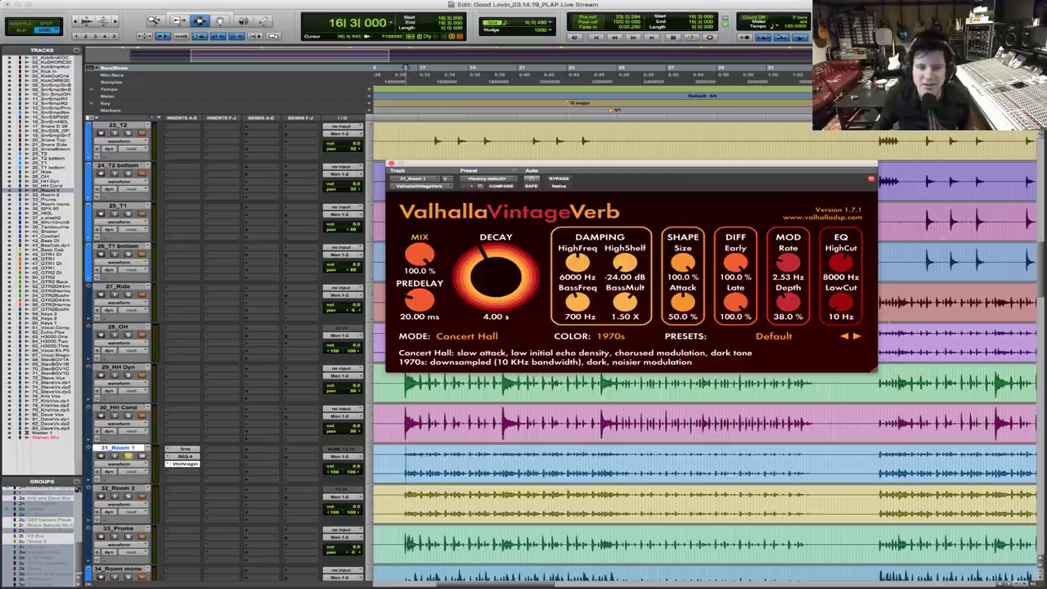
Play 31_Room 1 from 16|3|000 and lower the ValhallaVintageVerb mix to 23.6 %, stopping playback at the end
key(space)
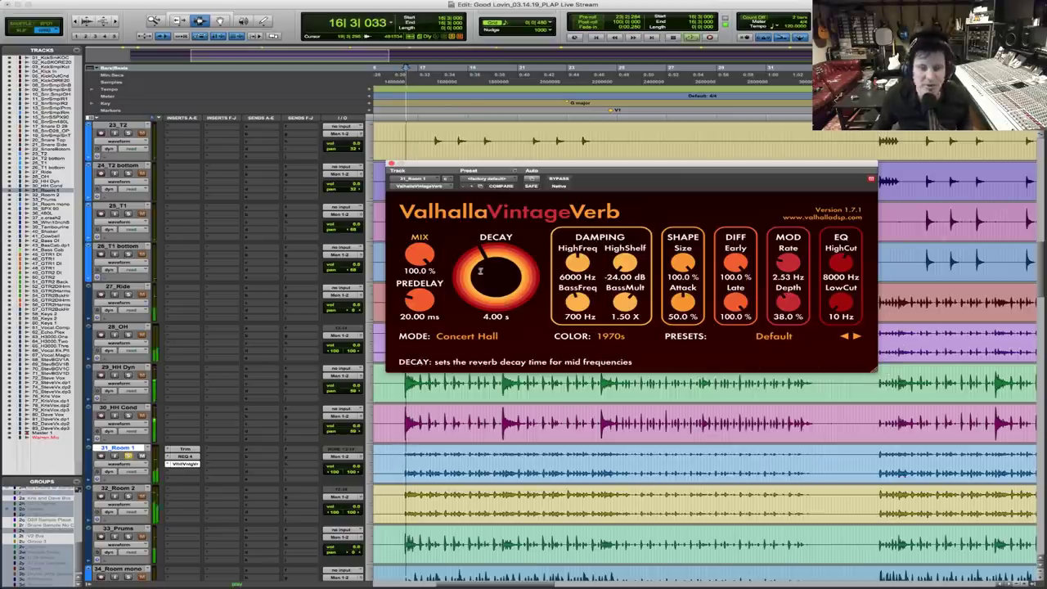
drag(419, 257, 378, 325)
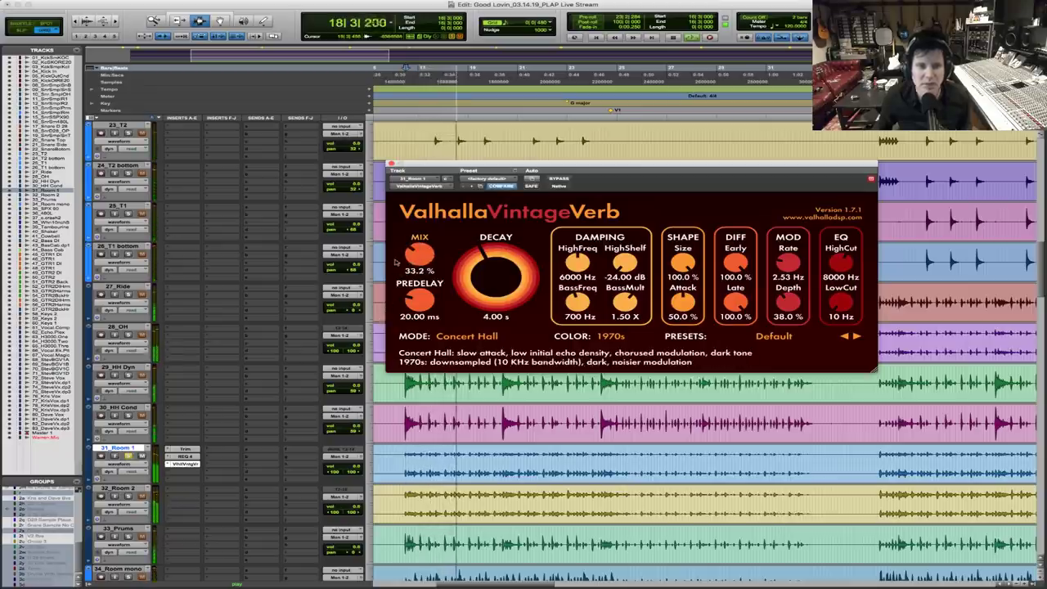
key(space)
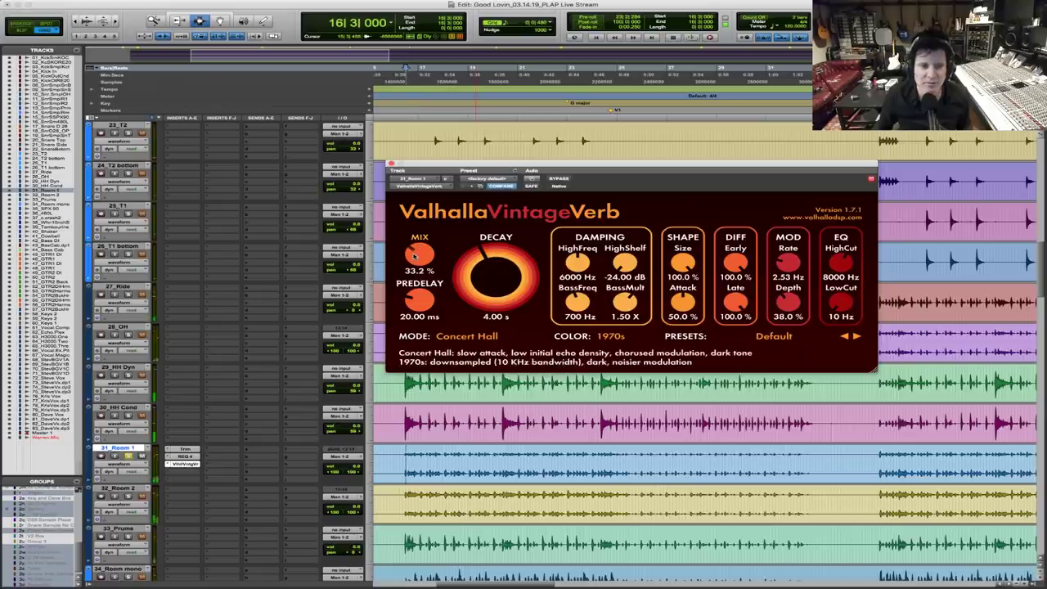
key(space)
drag(415, 254, 409, 260)
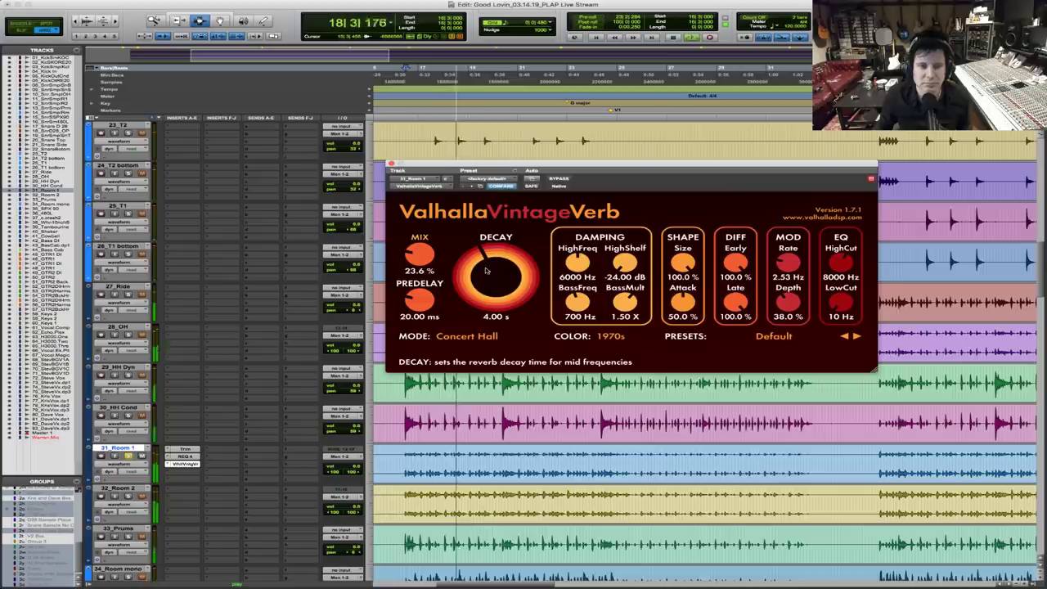
key(space)
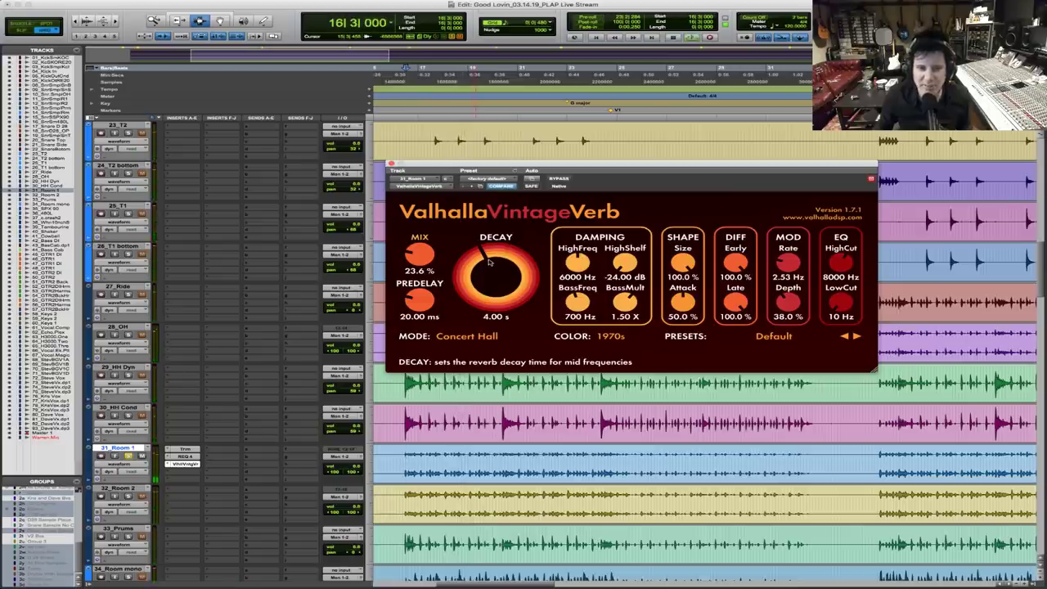
Shorten the ValhallaVintageVerb decay to 0.72 s during playback and replay the track from 16|3|000 to judge the reverb
key(space)
drag(489, 262, 473, 282)
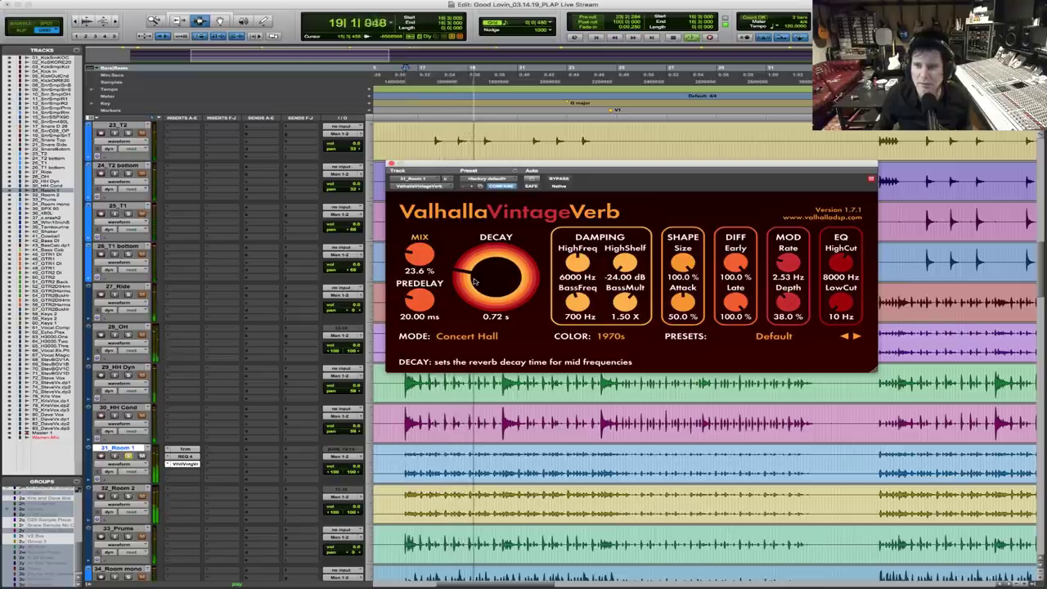
key(space)
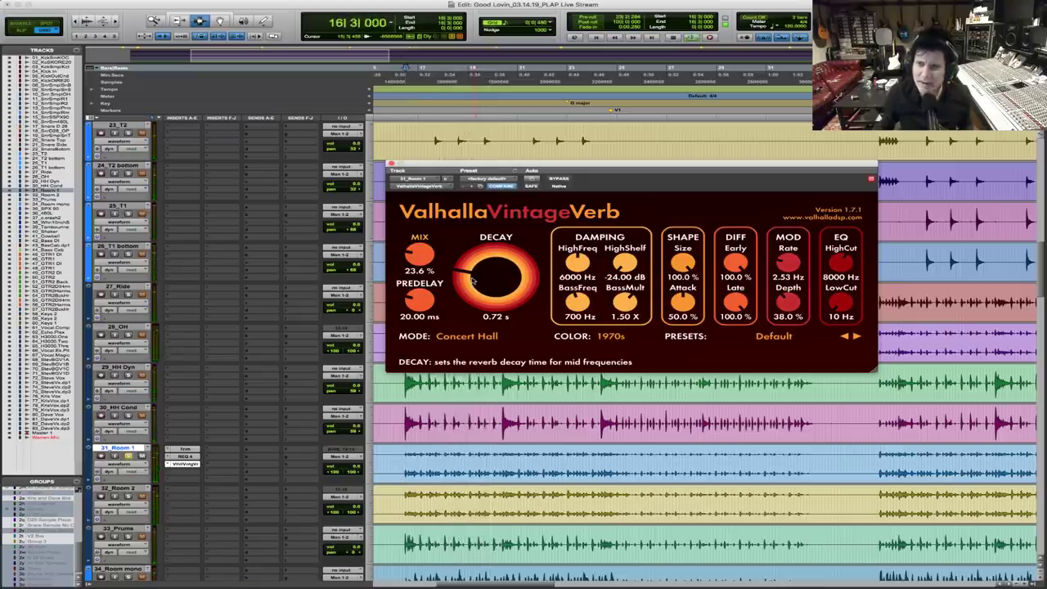
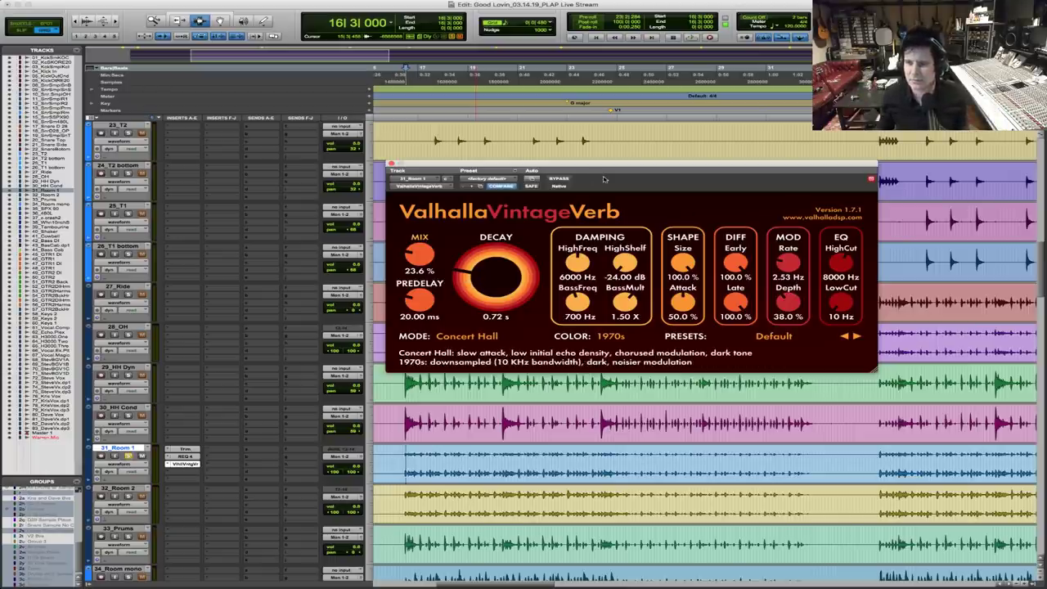
key(space)
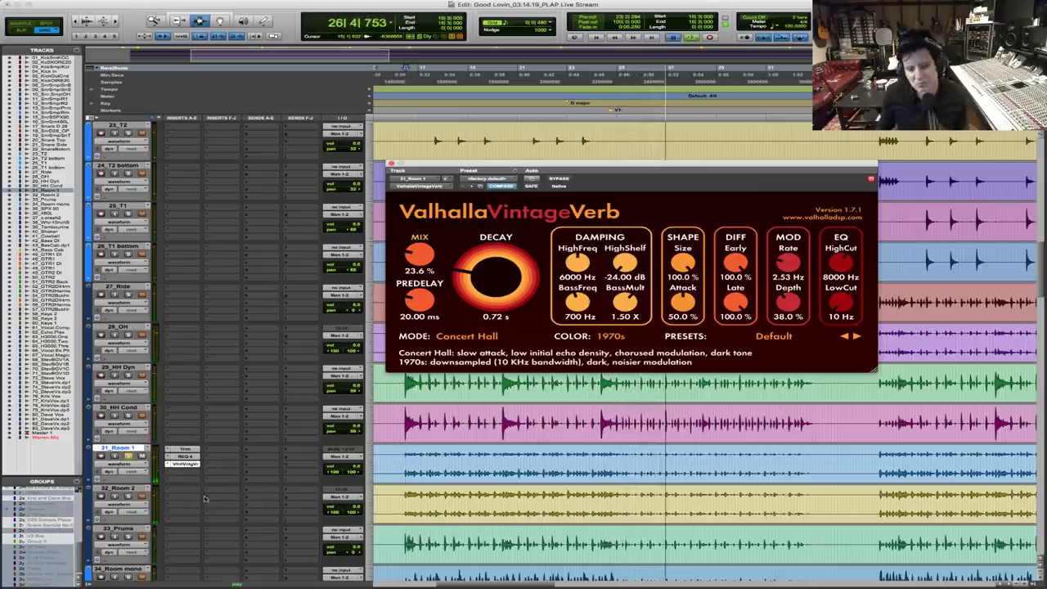
key(space)
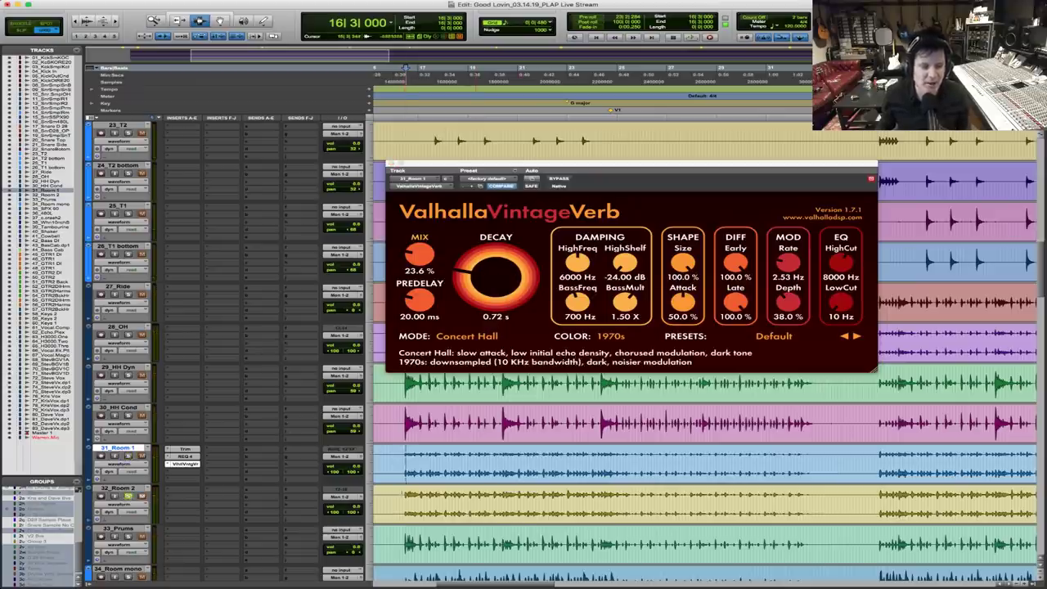
Select 32_Room 2 and listen to it soloed from 16|3|000, stopping playback after a few beats
click(415, 488)
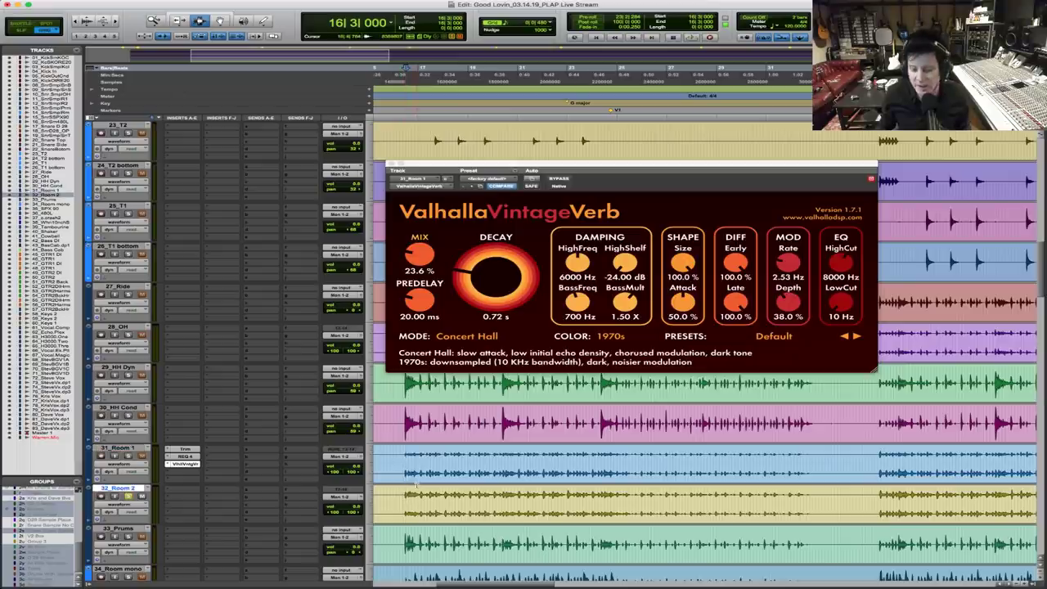
key(space)
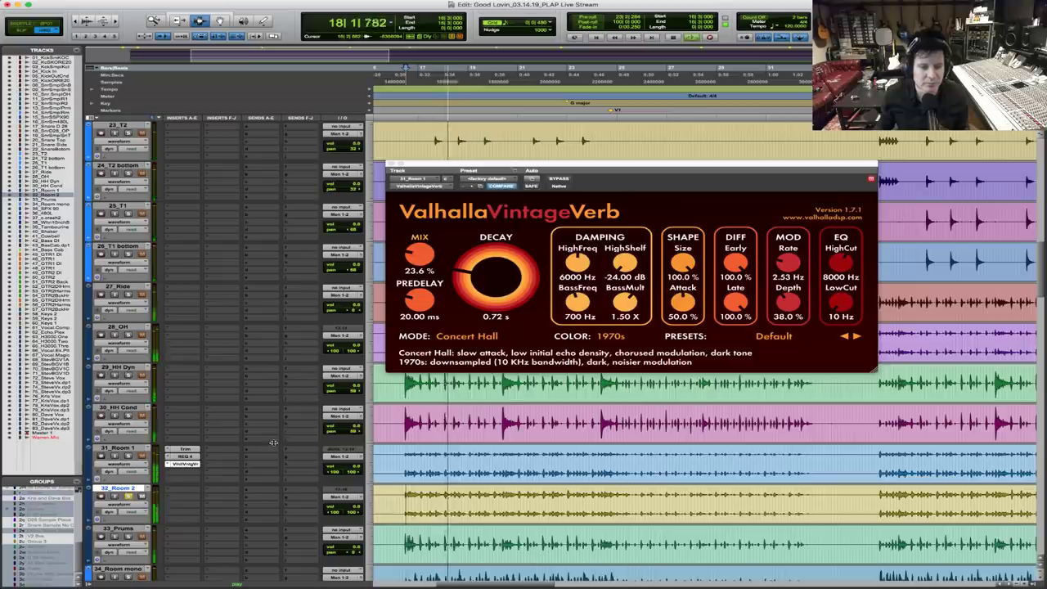
key(space)
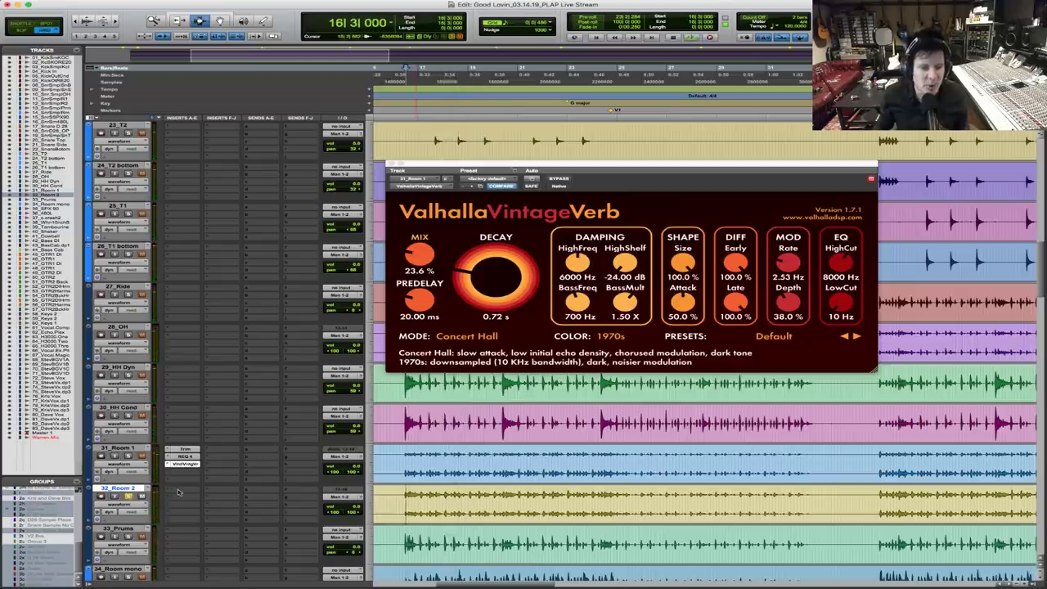
Insert a multi-mono Trim plug-in on 32_Room 2 and unlink its channels
click(178, 491)
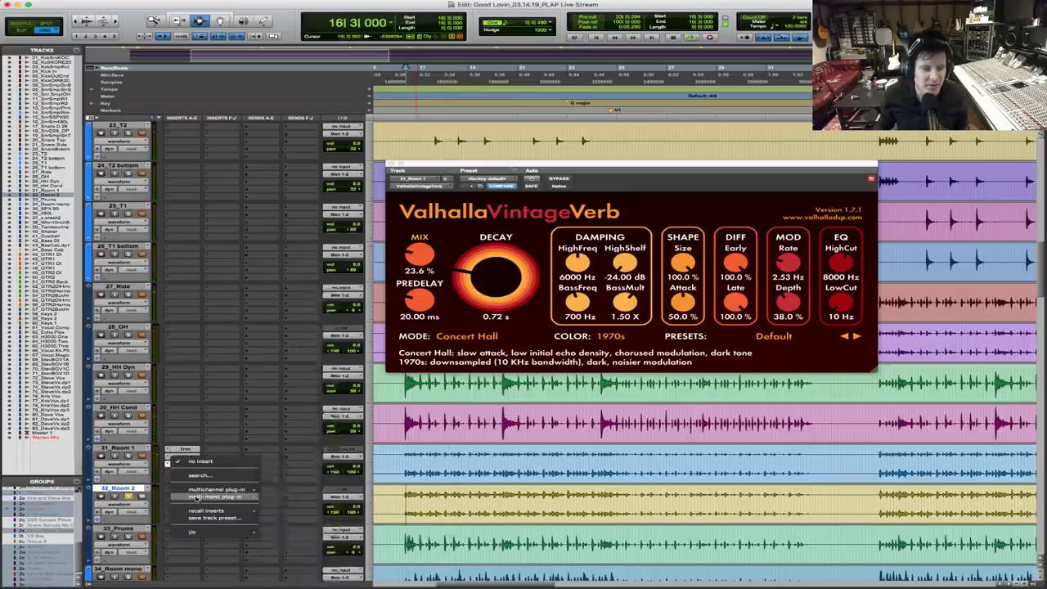
mouse_move(199, 496)
mouse_move(284, 382)
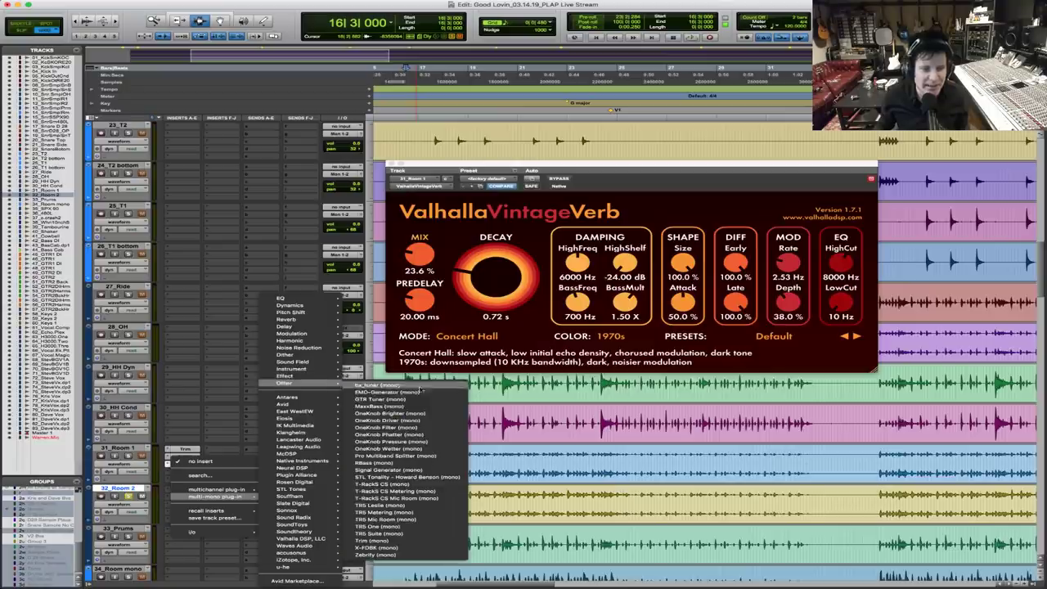
click(417, 540)
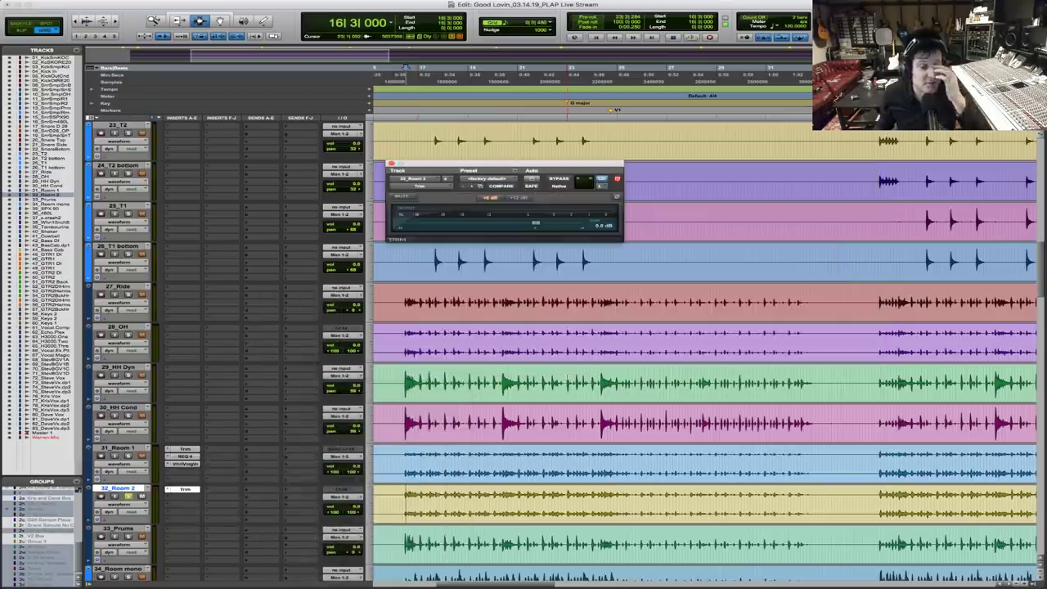
click(601, 182)
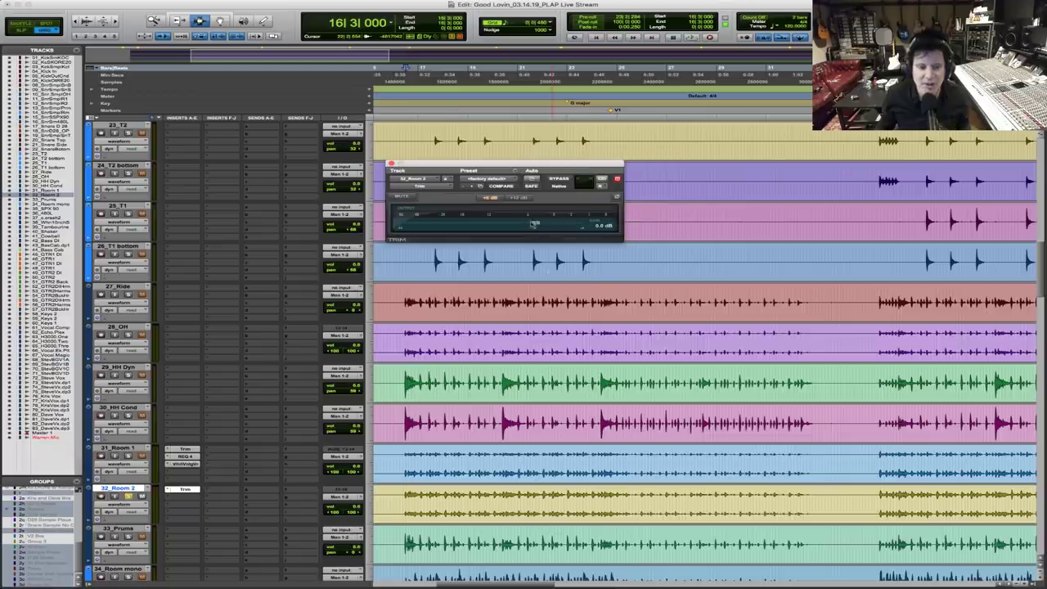
Raise the Trim gain on 32_Room 2 to +2.5 dB while the track plays from 16|3|000
key(space)
drag(534, 221, 554, 223)
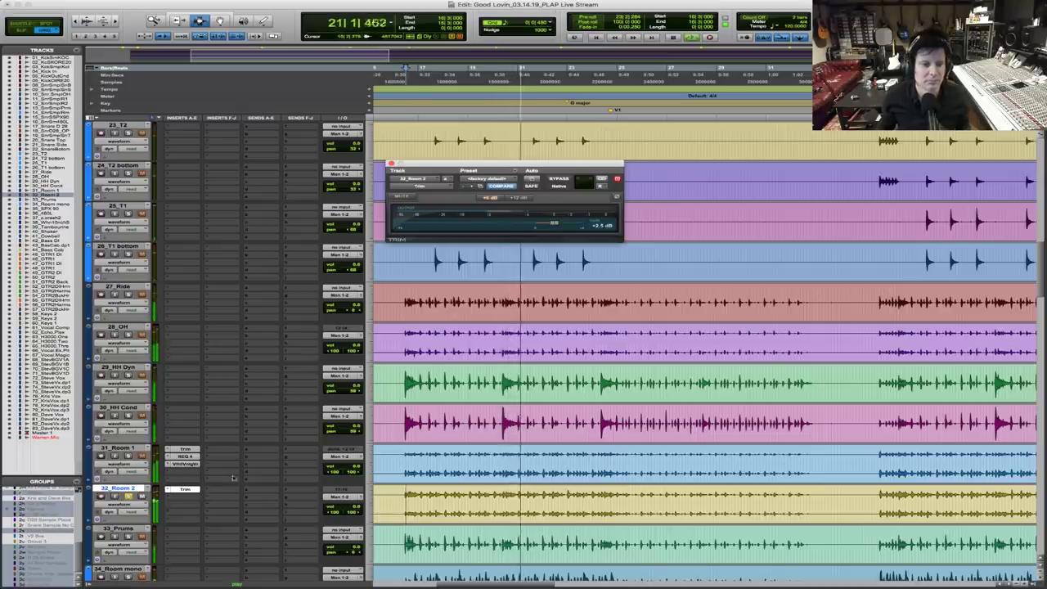
key(space)
Copy REQ 4 from 31_Room 1 to 32_Room 2 and widen its 251 Hz band to a Q of 0.40 during playback
click(186, 491)
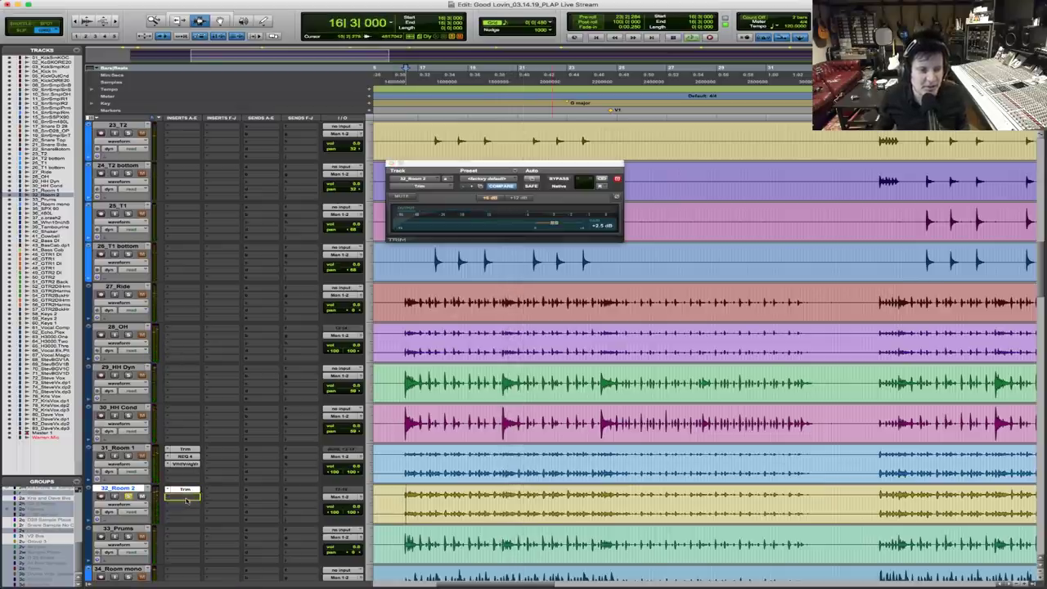
click(185, 497)
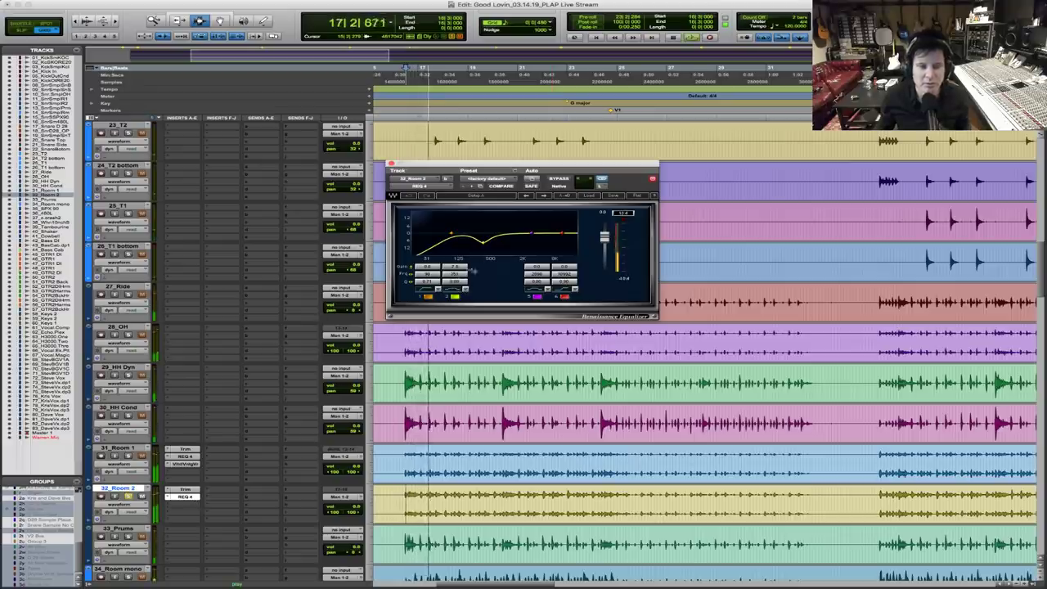
click(452, 283)
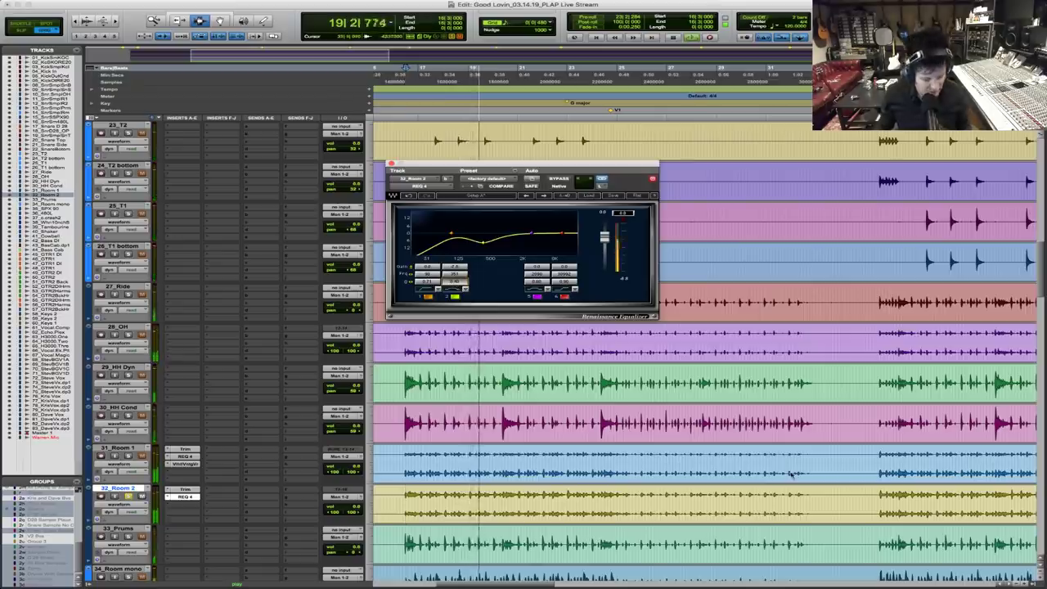
key(super+bracketleft)
key(space)
Listen to 32_Room 2 from 36|2|480 and from 79|2|000 up to the end of the drum passage
click(803, 501)
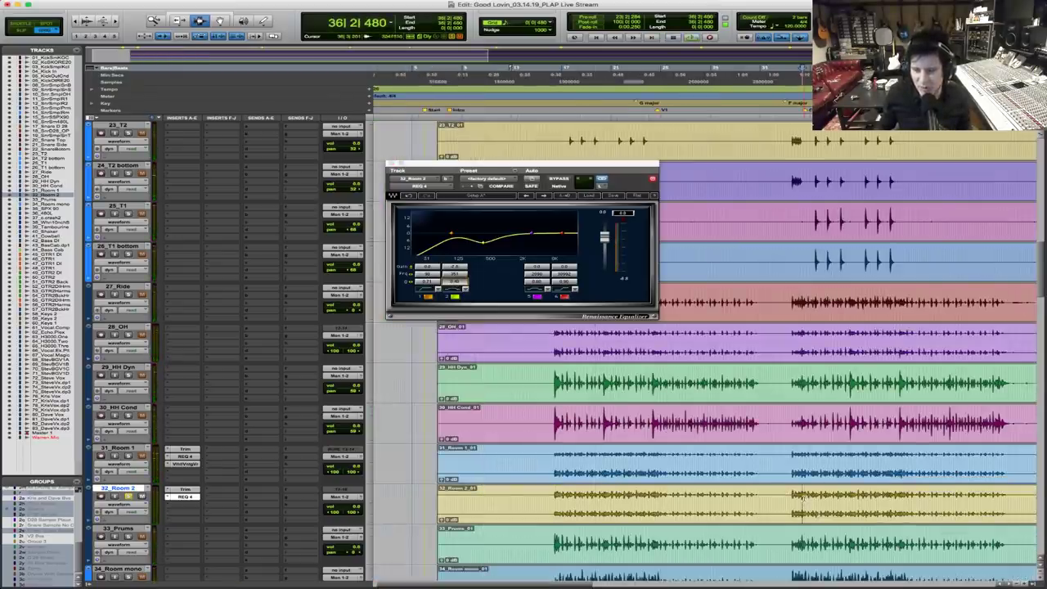
key(space)
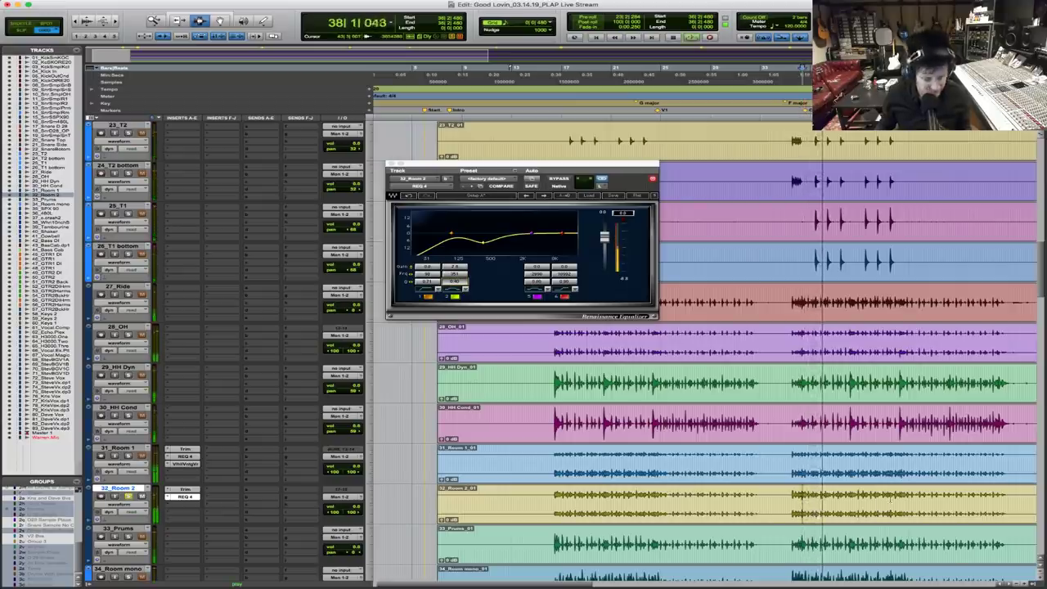
key(space)
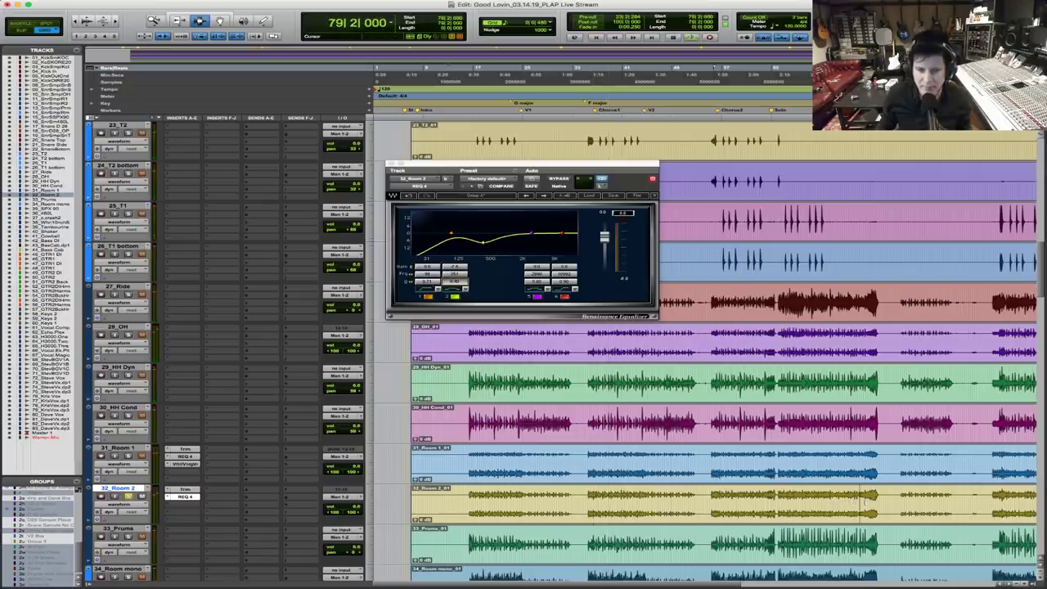
key(space)
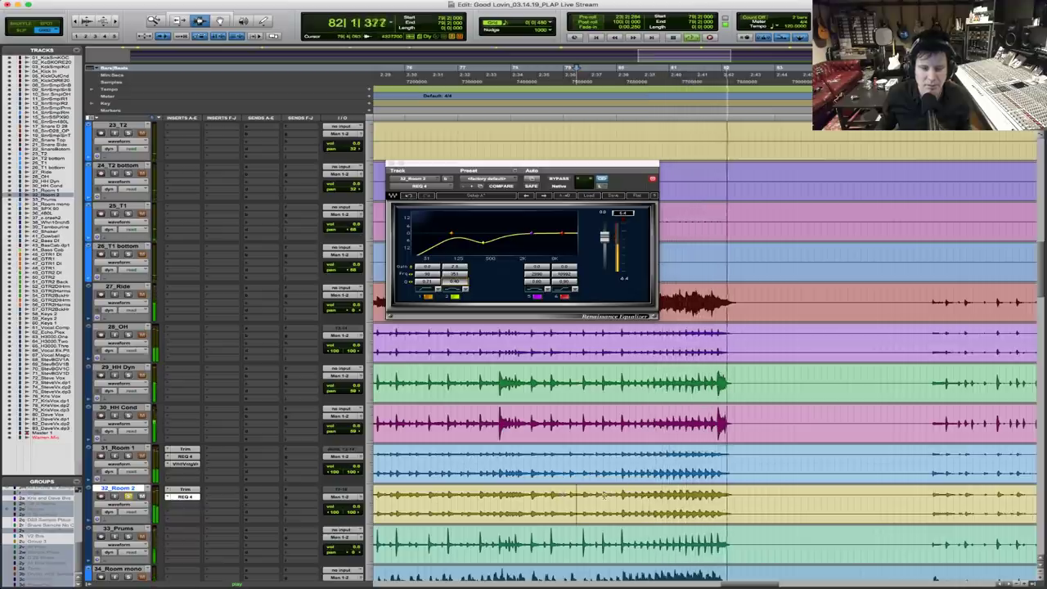
key(space)
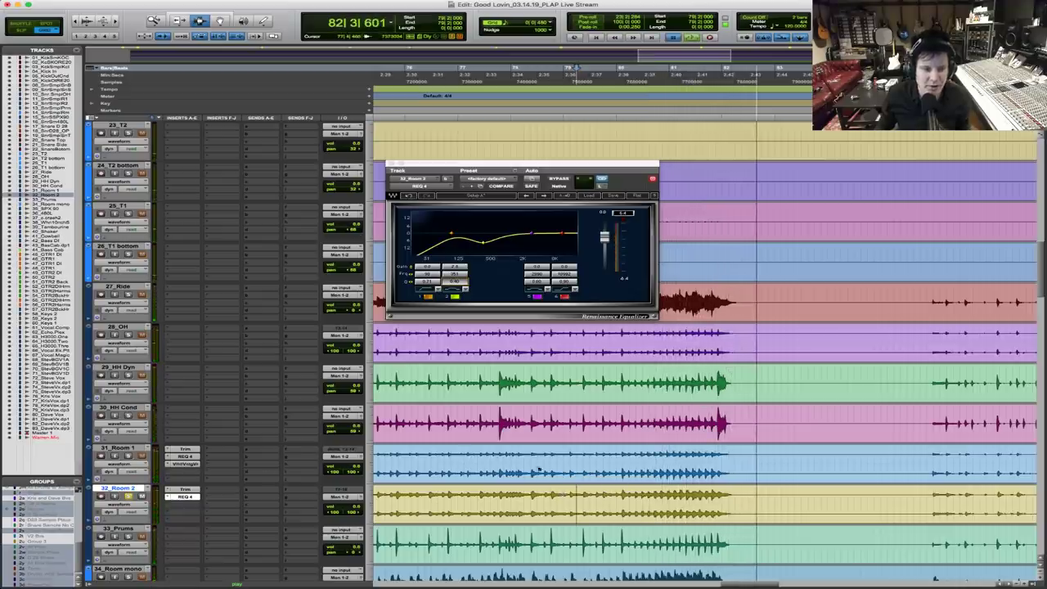
Solo 31_Room 1 together with 32_Room 2 and play both room tracks from 79|3|000 through the end of the passage
click(590, 460)
key(space)
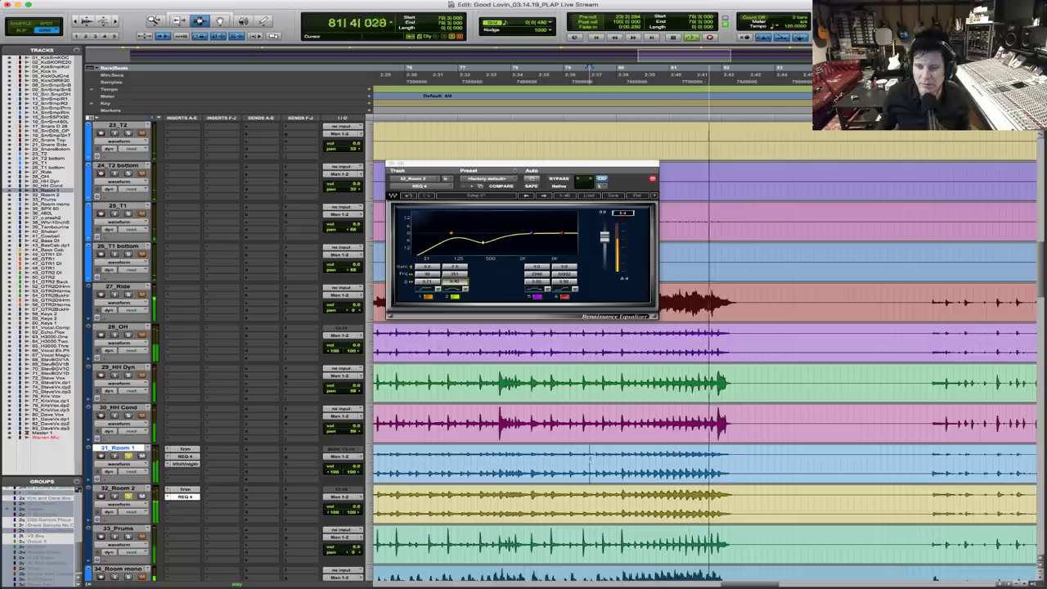
key(r)
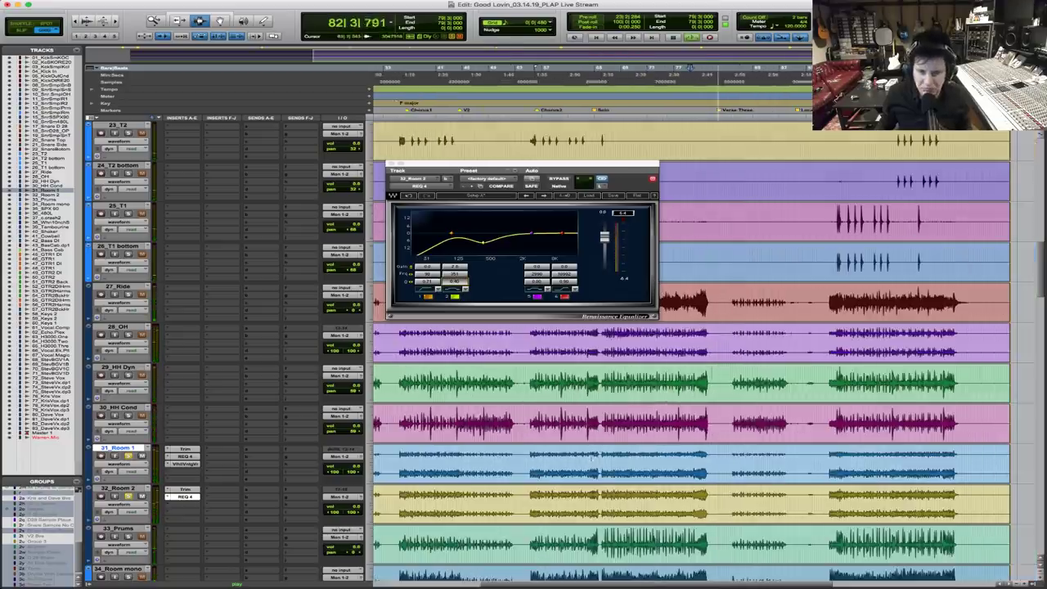
key(space)
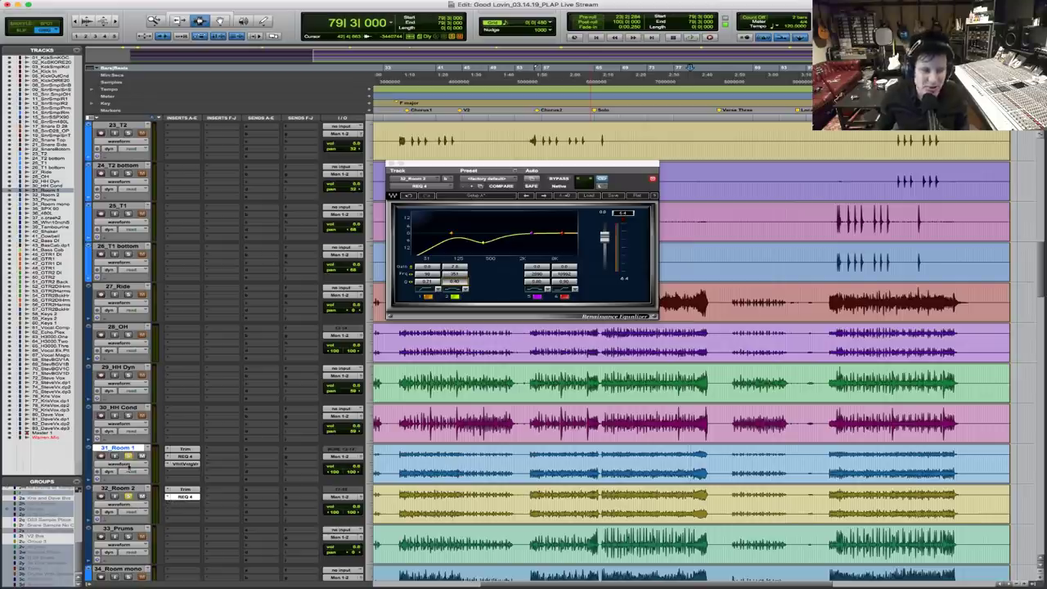
Play 32_Room 2 from 68|2|480
click(618, 505)
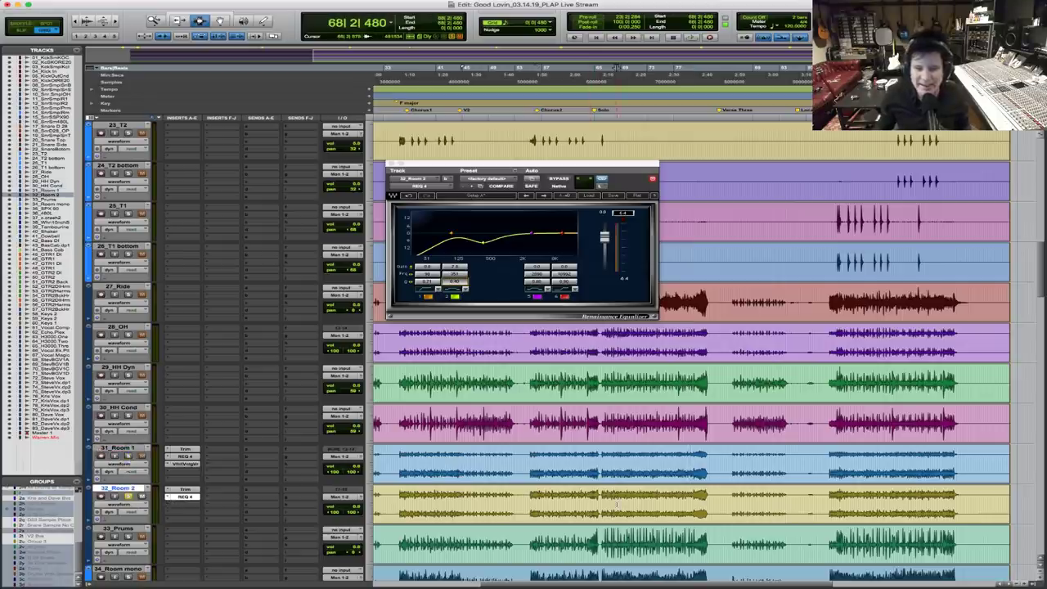
key(space)
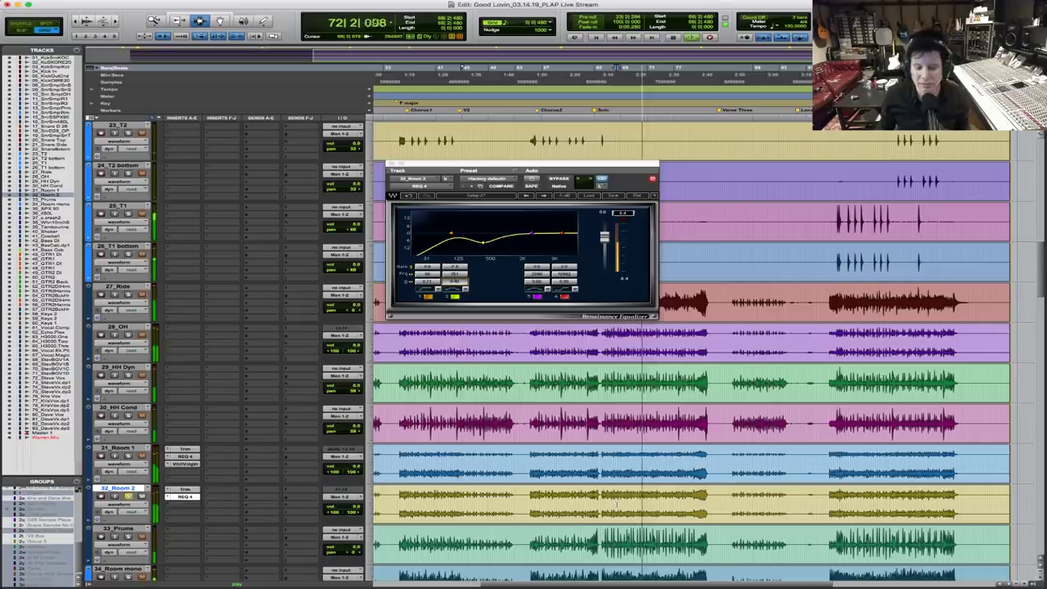
key(space)
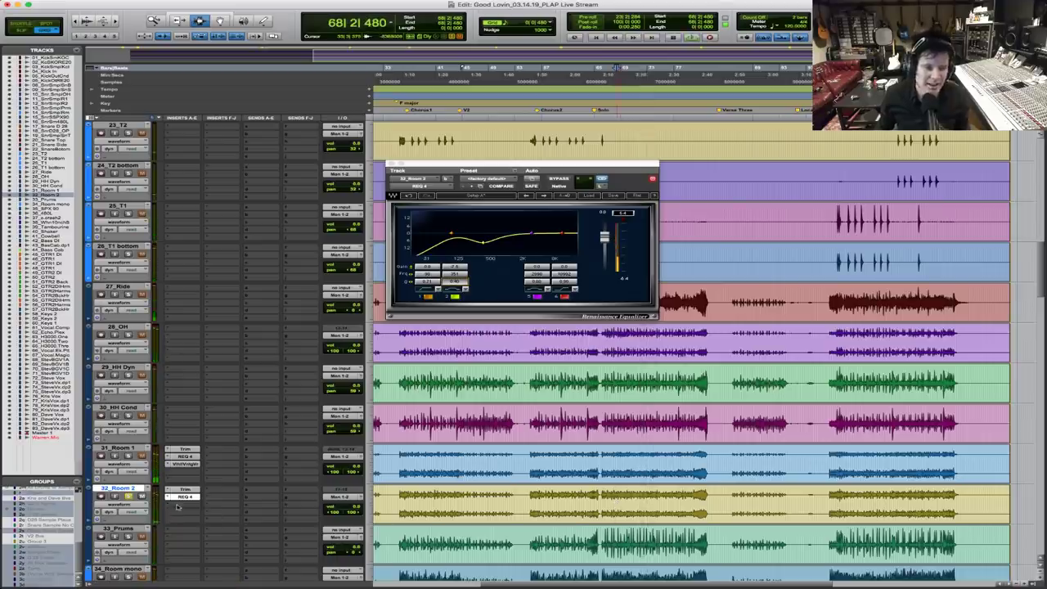
Insert a stereo DeEsser after REQ 4 on 32_Room 2 and lower its threshold while playing from 67|3|480
click(182, 506)
mouse_move(212, 504)
mouse_move(304, 377)
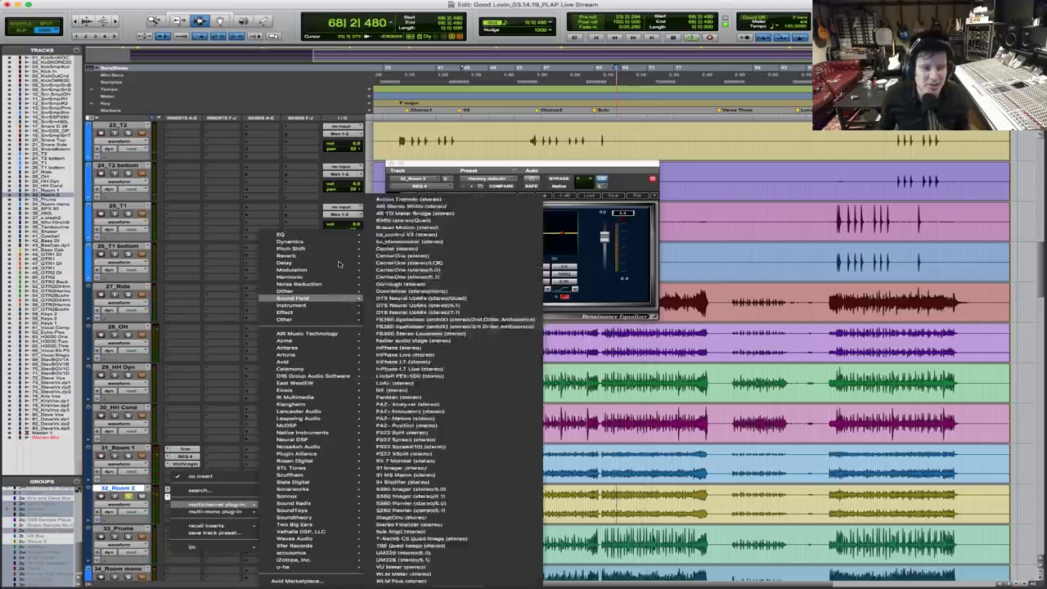
mouse_move(343, 245)
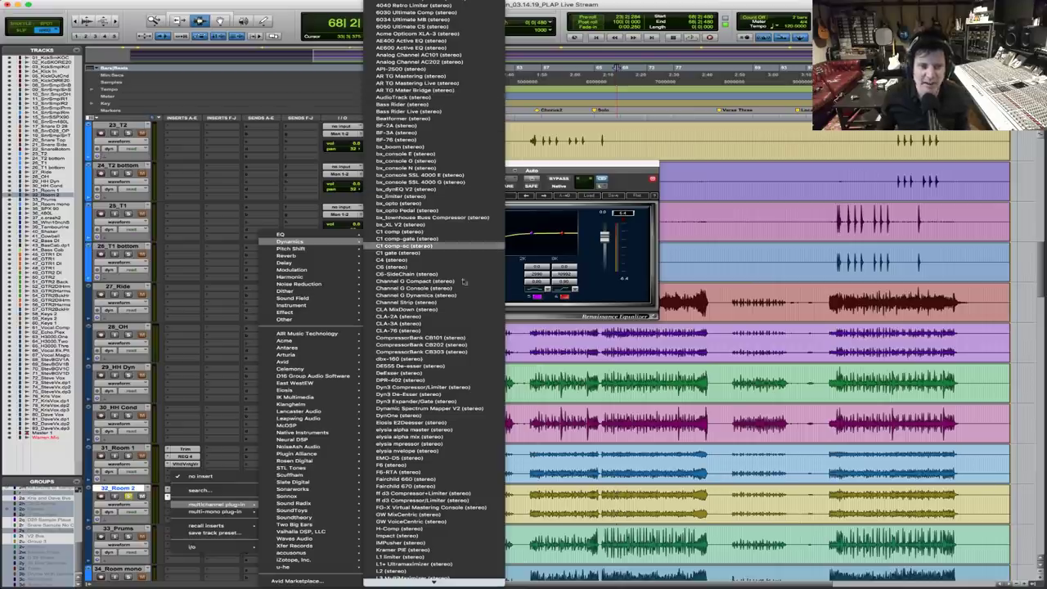
key(Escape)
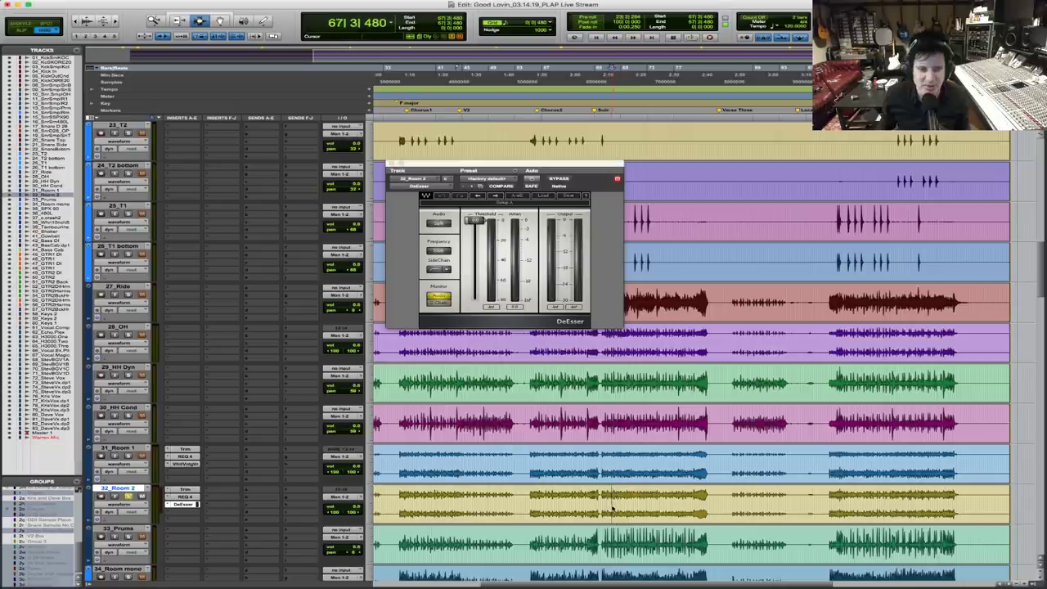
key(space)
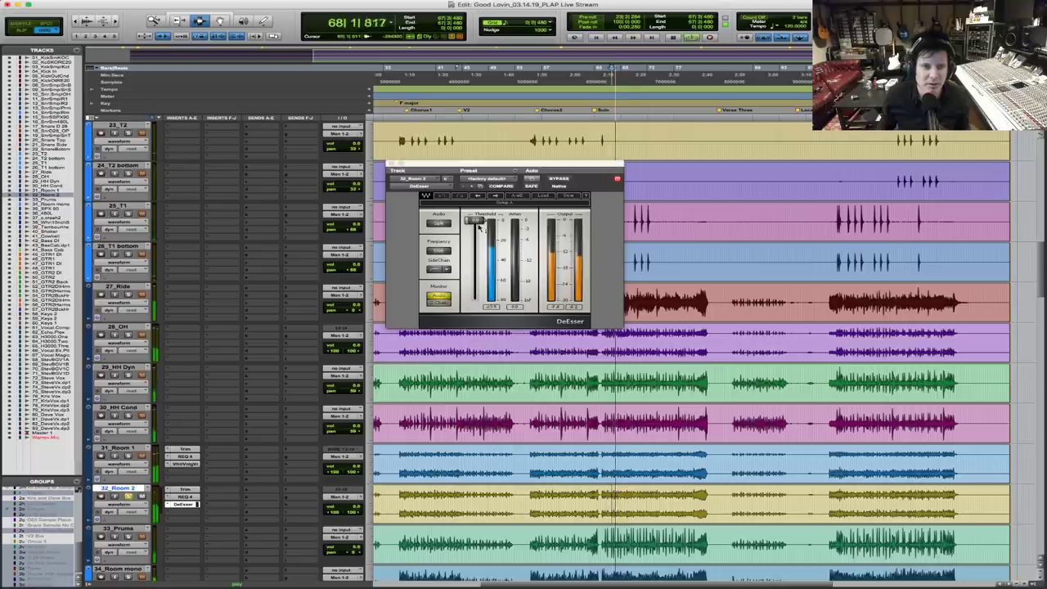
drag(479, 226, 479, 249)
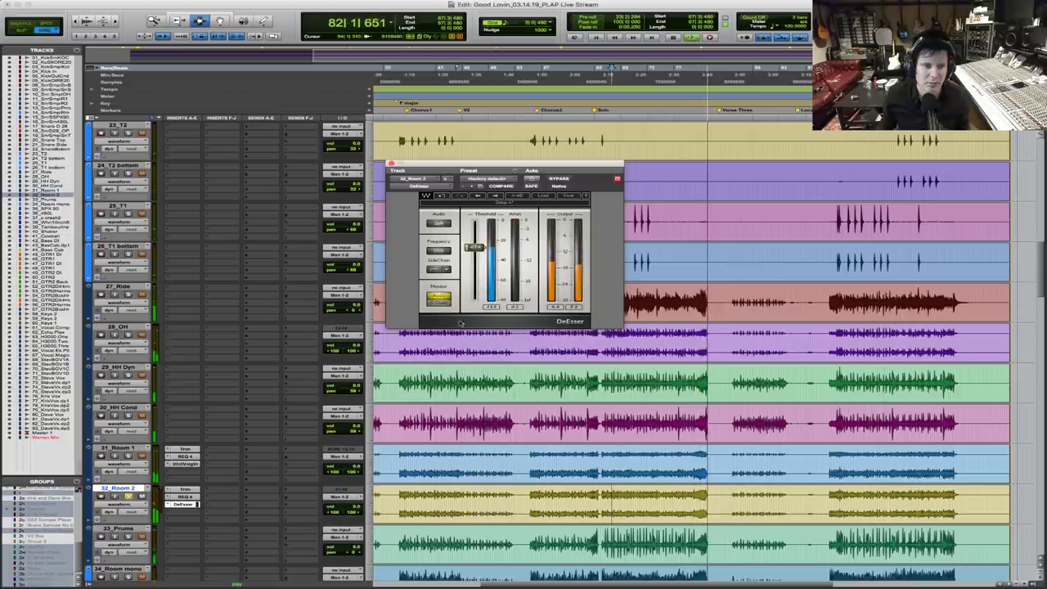
key(space)
Monitor the DeEsser's sidechain signal on 32_Room 2 while playing the end of the drum passage from 79|4|000
click(692, 494)
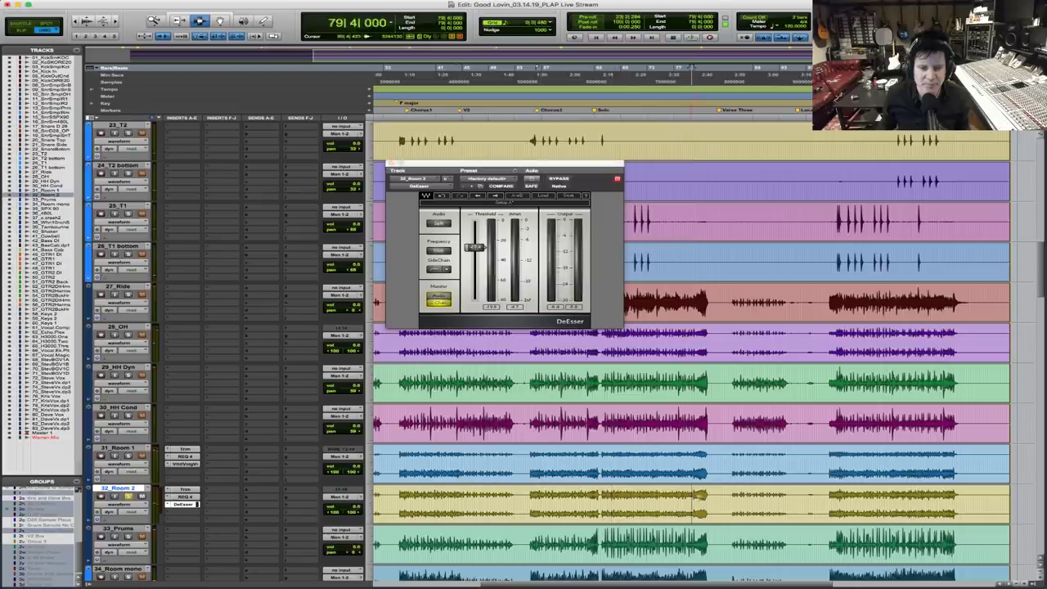
key(space)
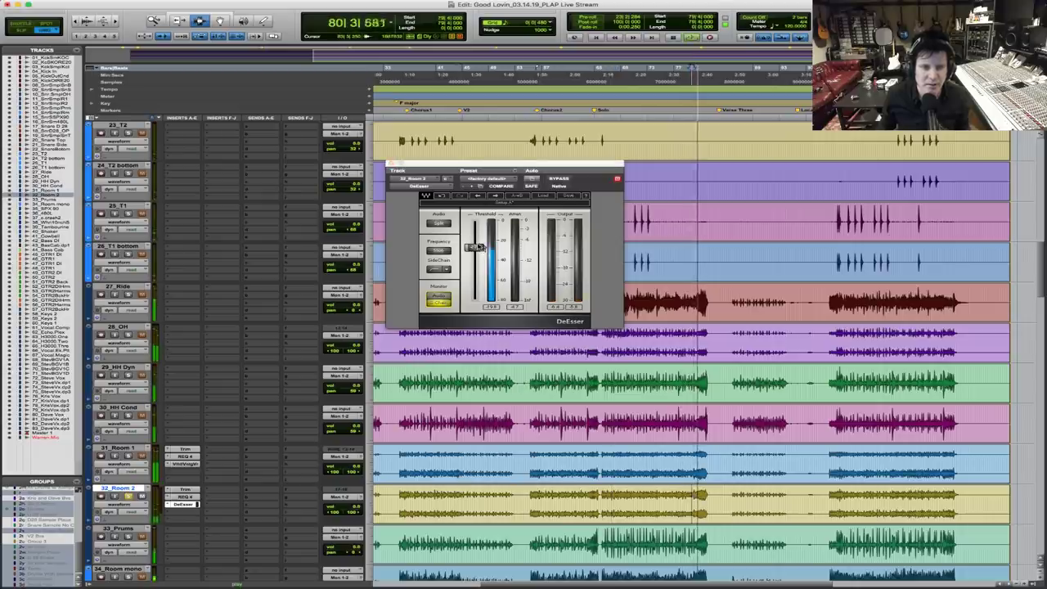
click(479, 247)
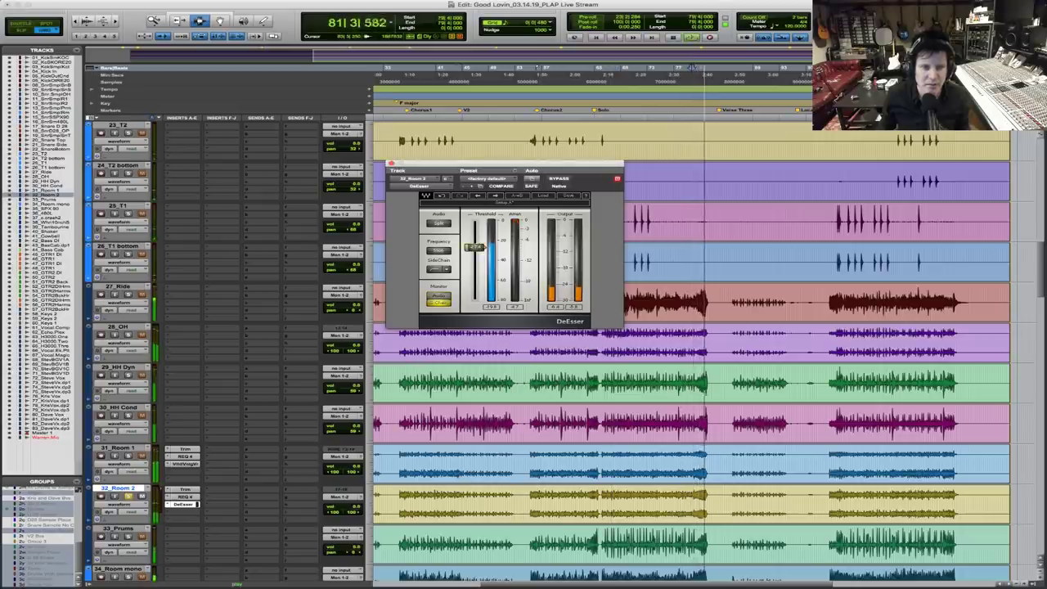
key(space)
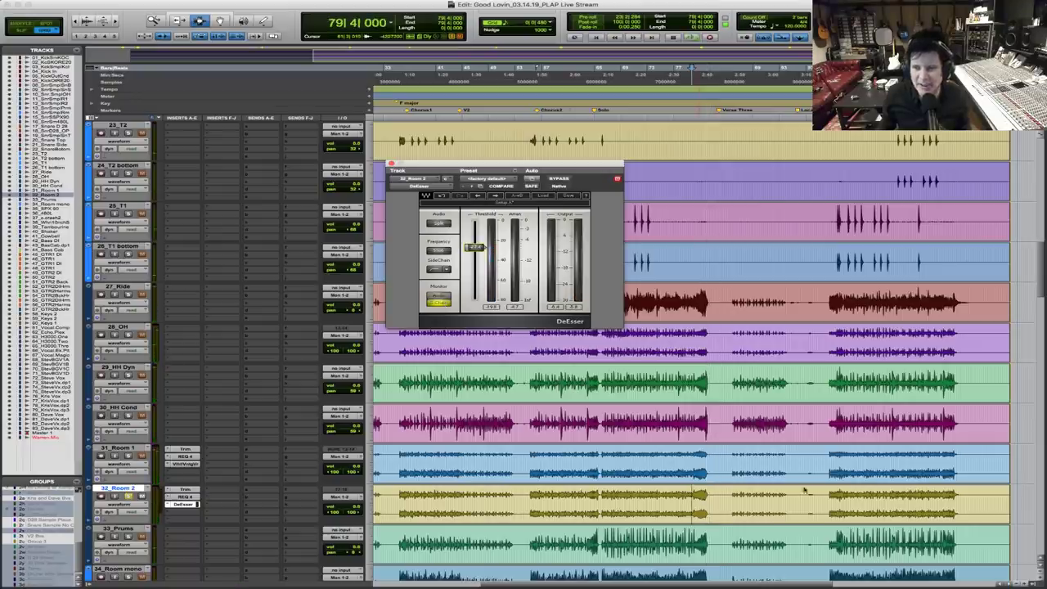
key(space)
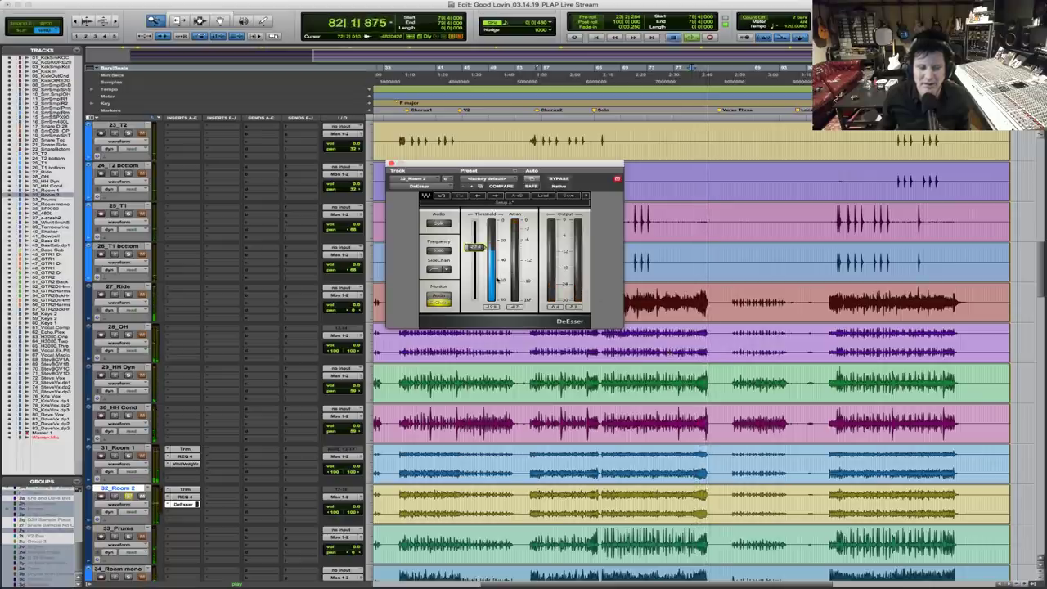
key(space)
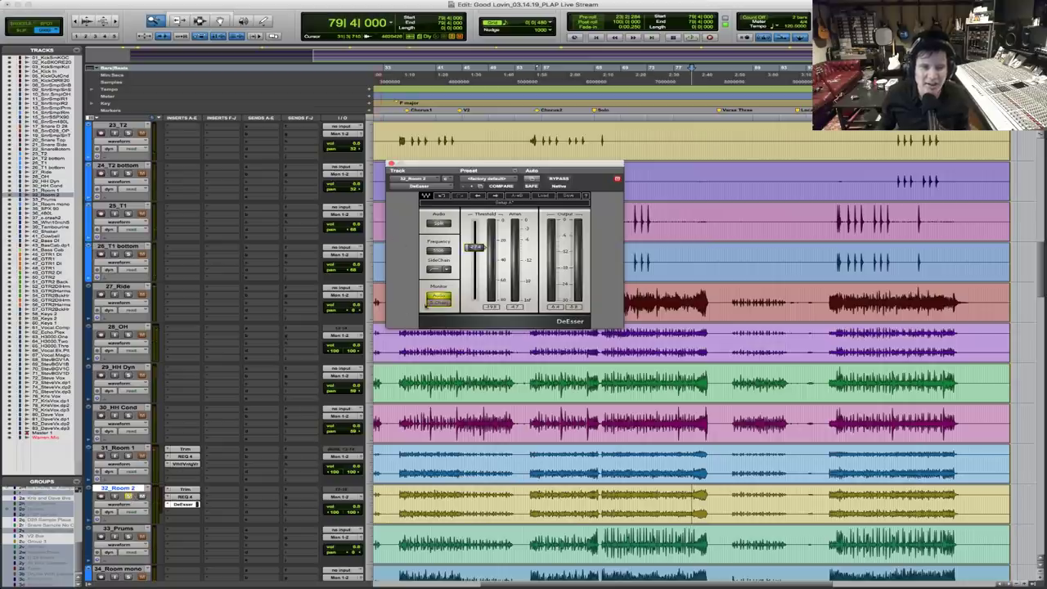
Return the DeEsser to audio monitoring, solo 31_Room 1 with 32_Room 2, and play both room tracks from 79|4|000
click(678, 462)
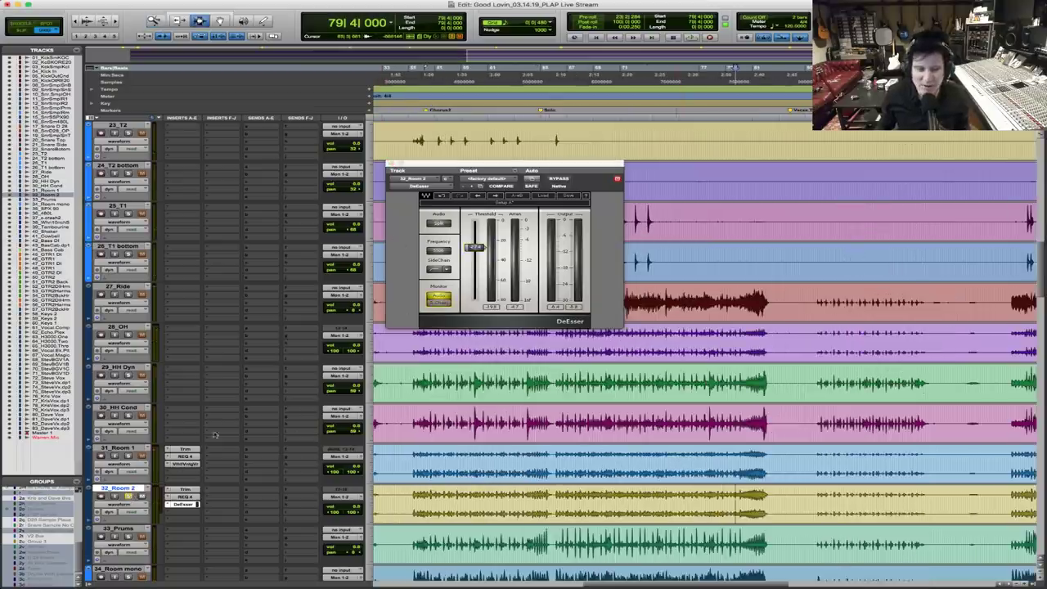
key(space)
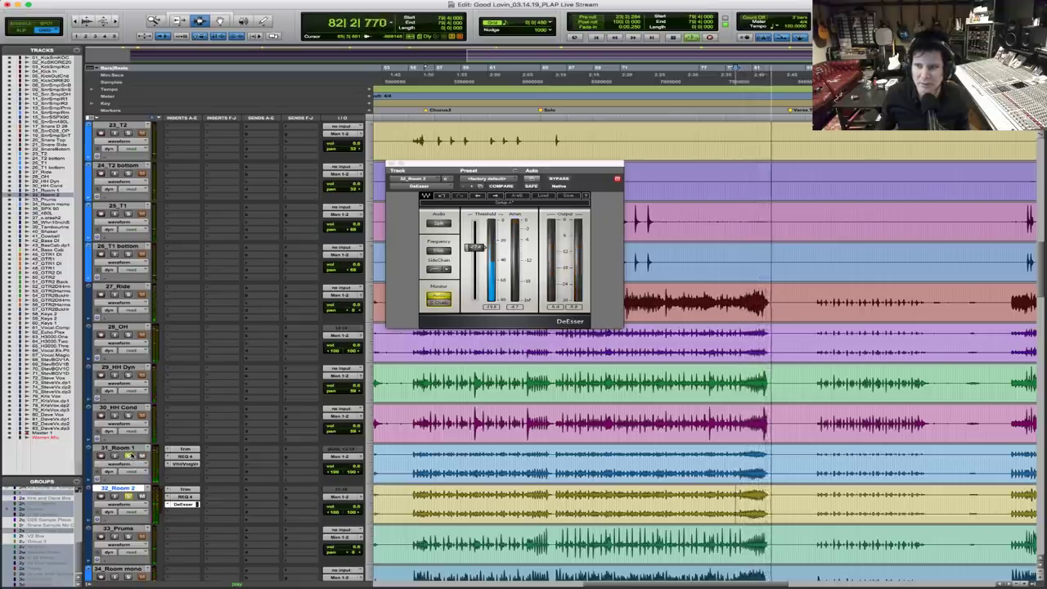
key(space)
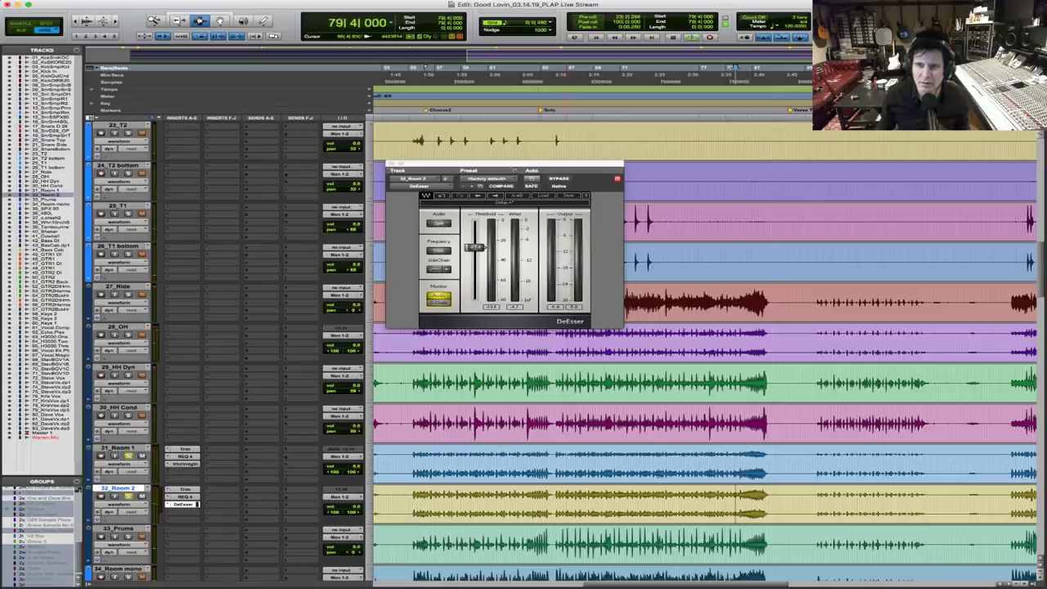
key(space)
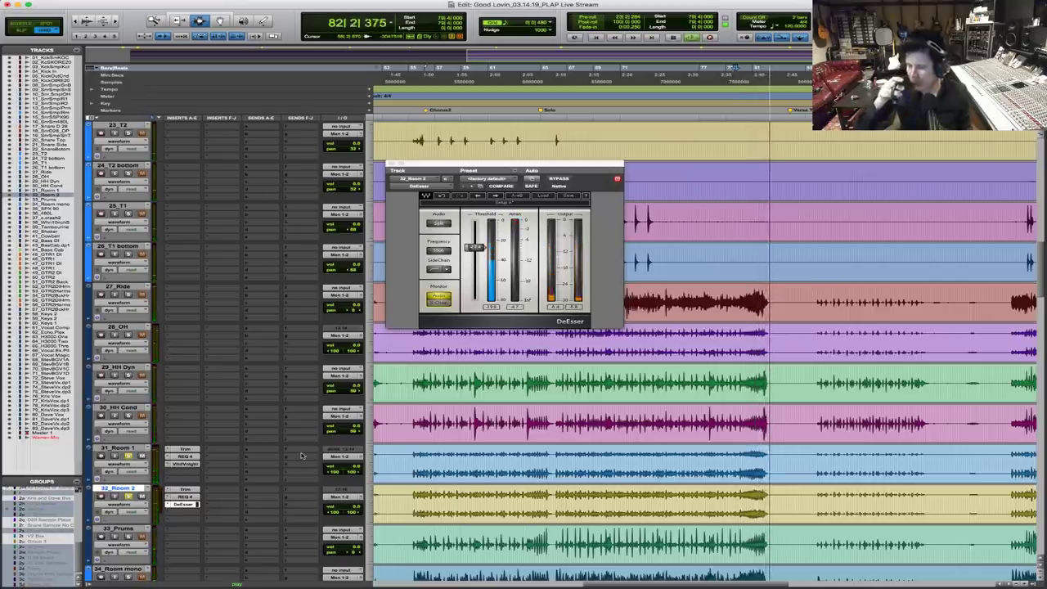
key(space)
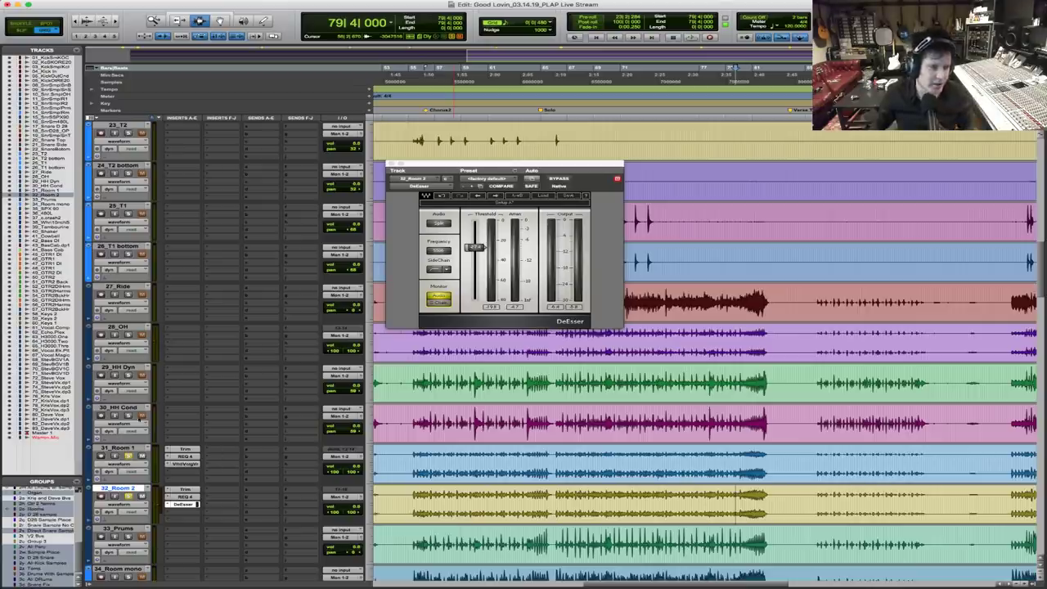
Solo all the drum tracks and play them from 55|1|000, moving the DeEsser window clear of the lower tracks
click(409, 491)
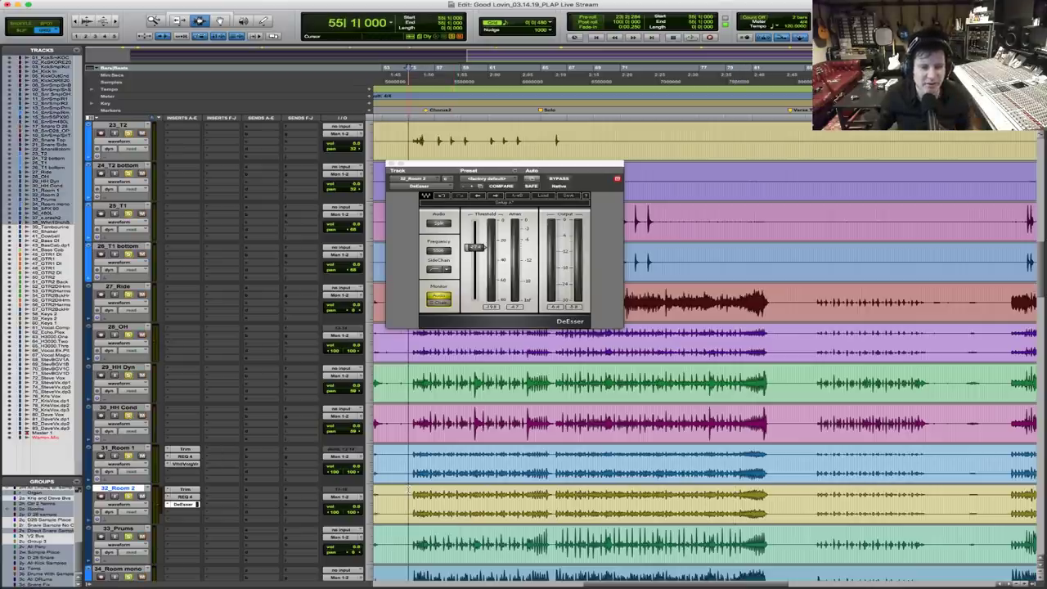
key(space)
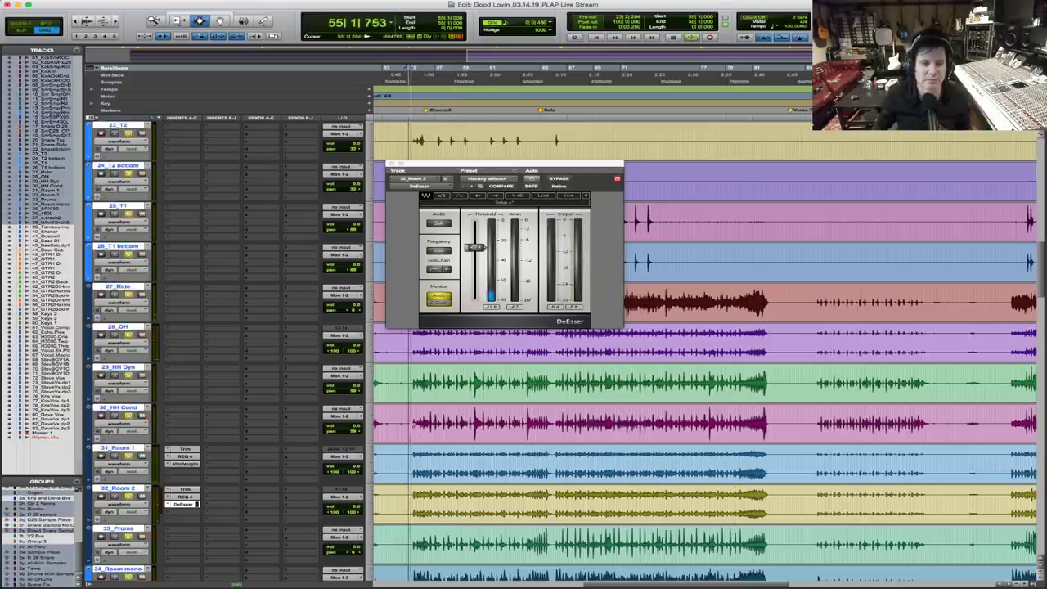
drag(503, 166, 612, 101)
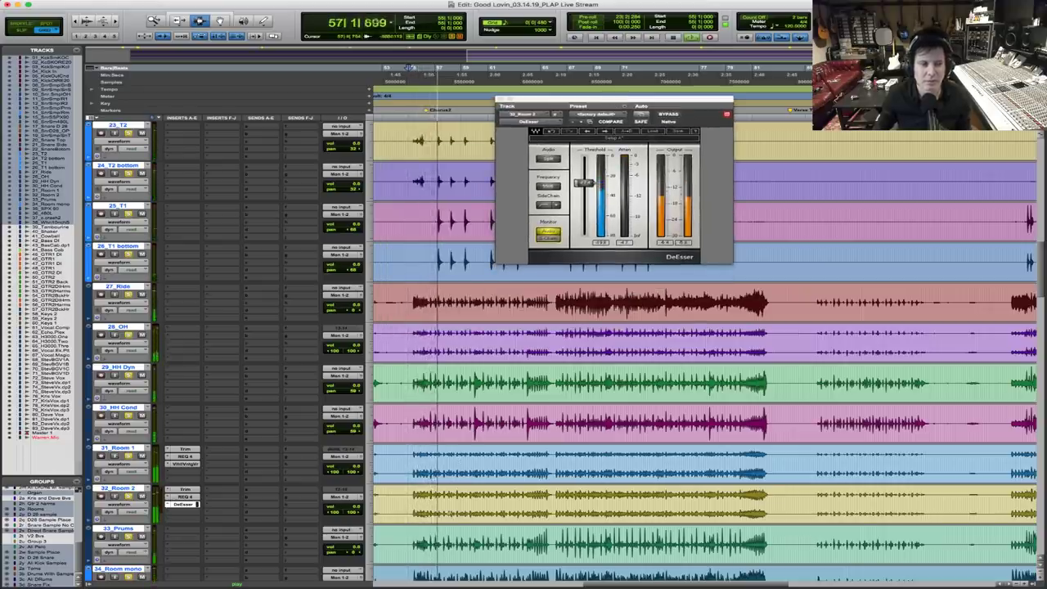
key(r)
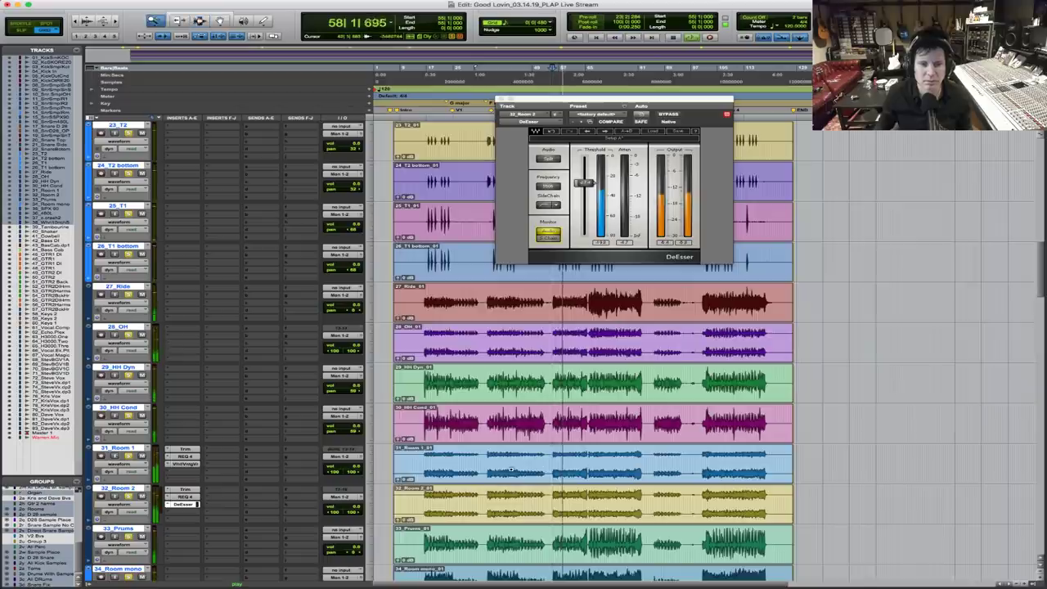
key(t)
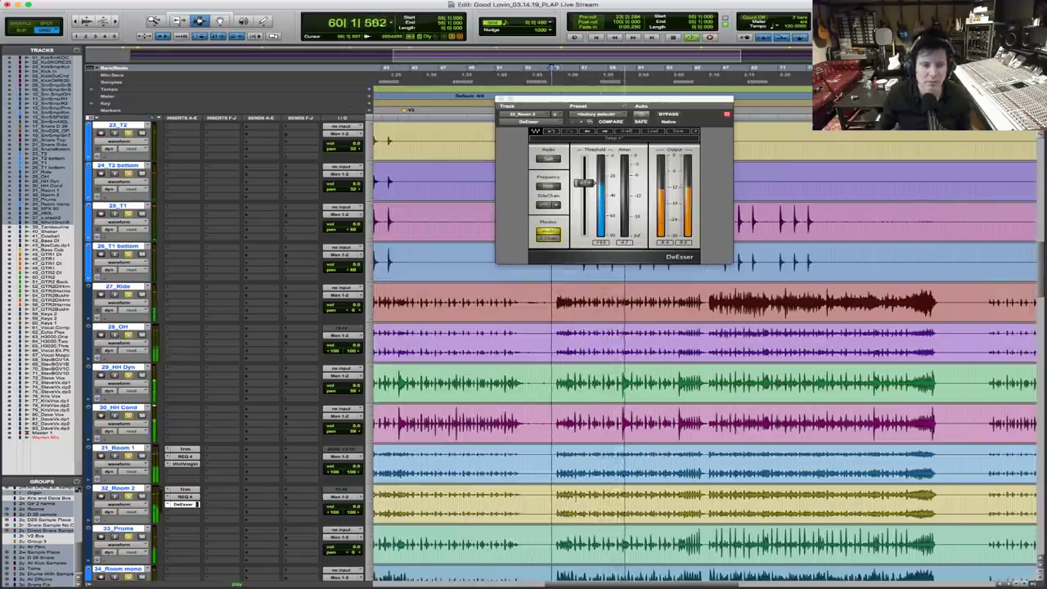
scroll(704, 352, down, 5)
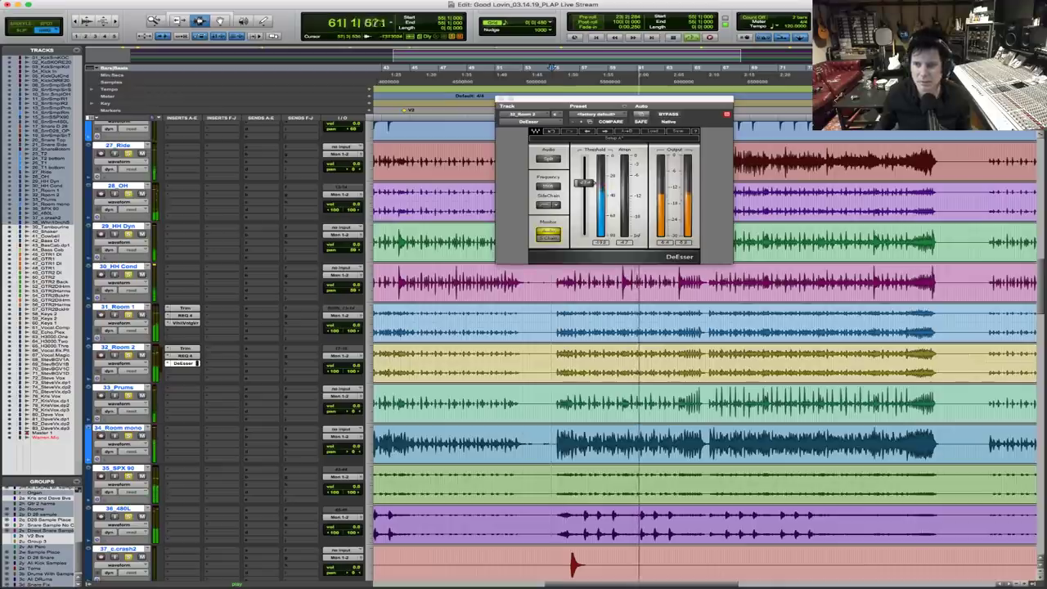
scroll(703, 352, up, 5)
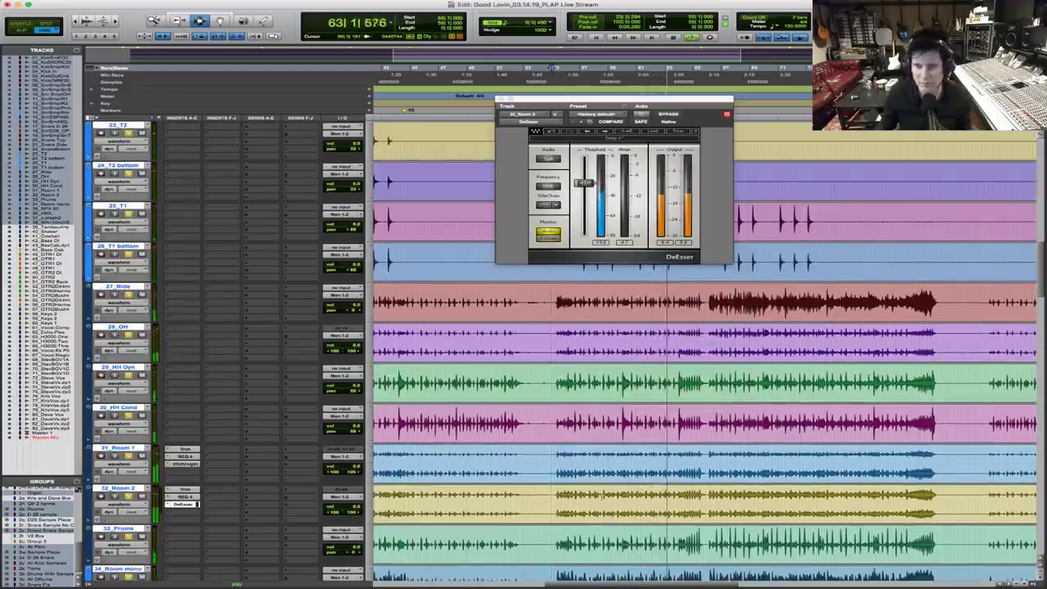
scroll(602, 496, down, 3)
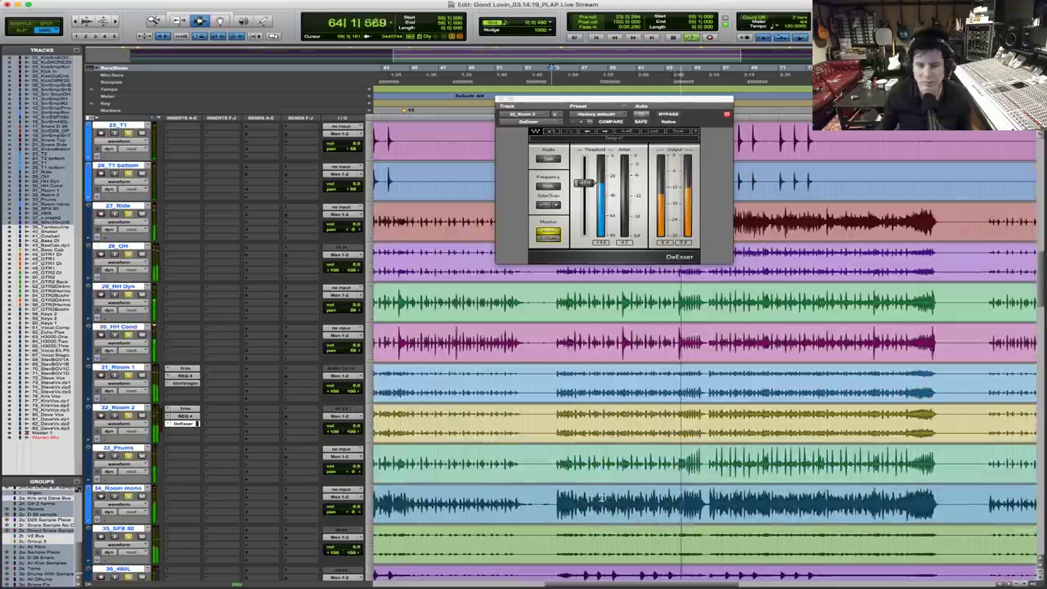
scroll(600, 496, down, 3)
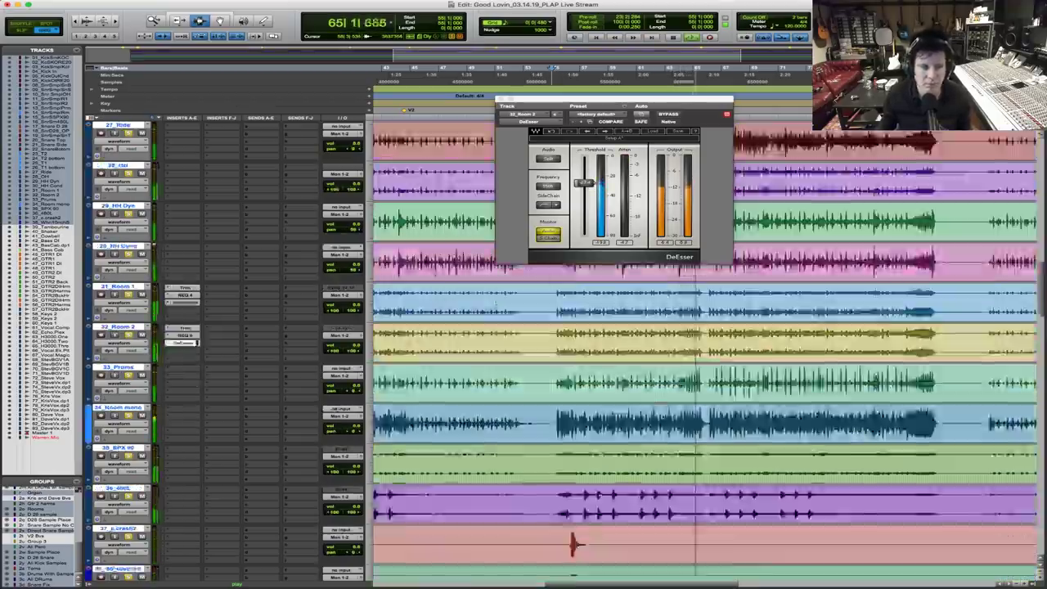
Solo only 33_Prums, select that track, and listen to it from 55|2|480
key(space)
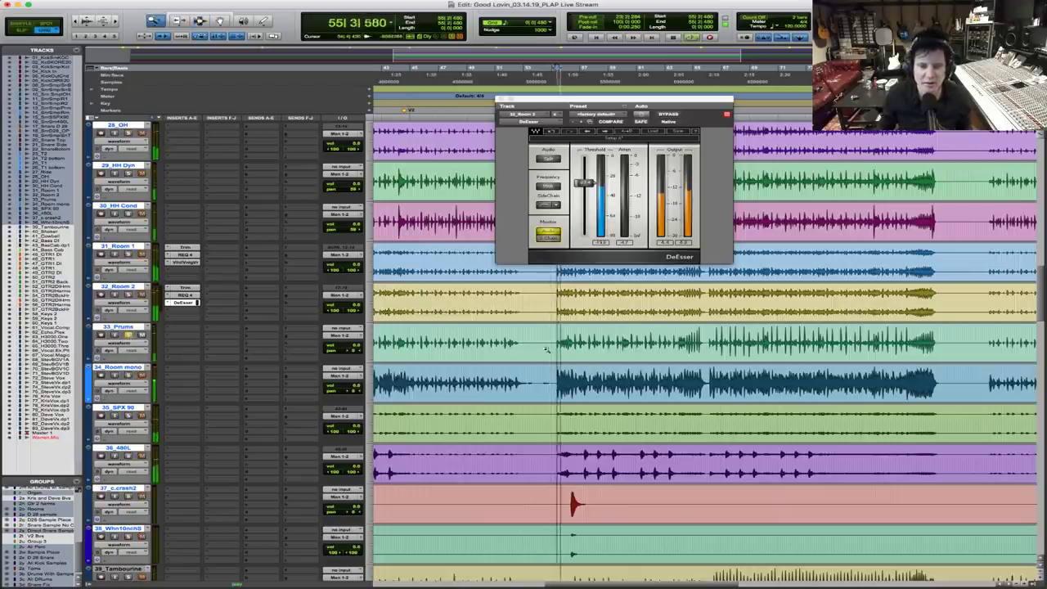
key(super+bracketright)
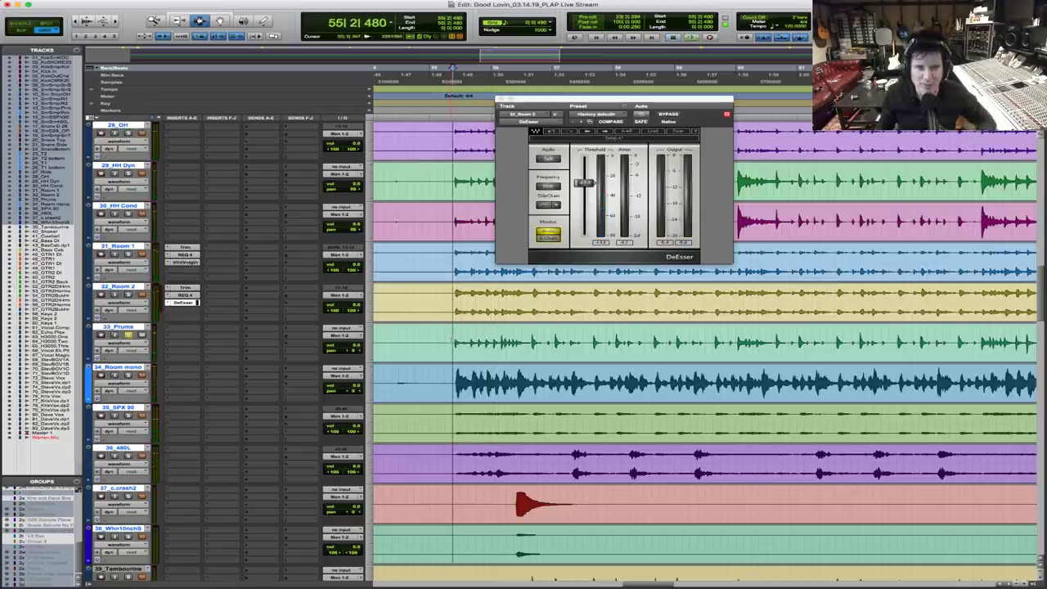
click(118, 327)
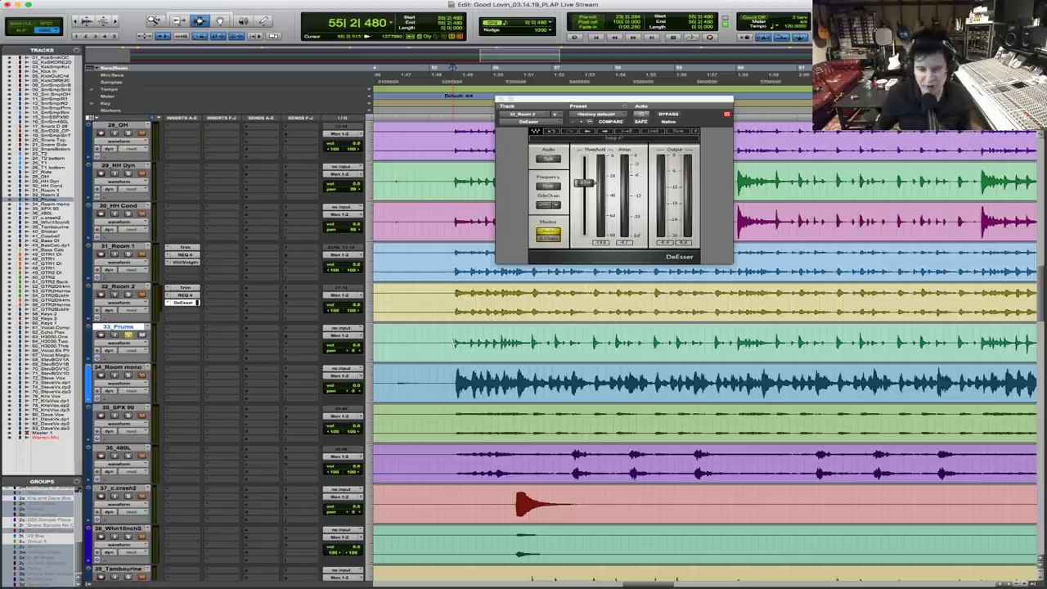
key(space)
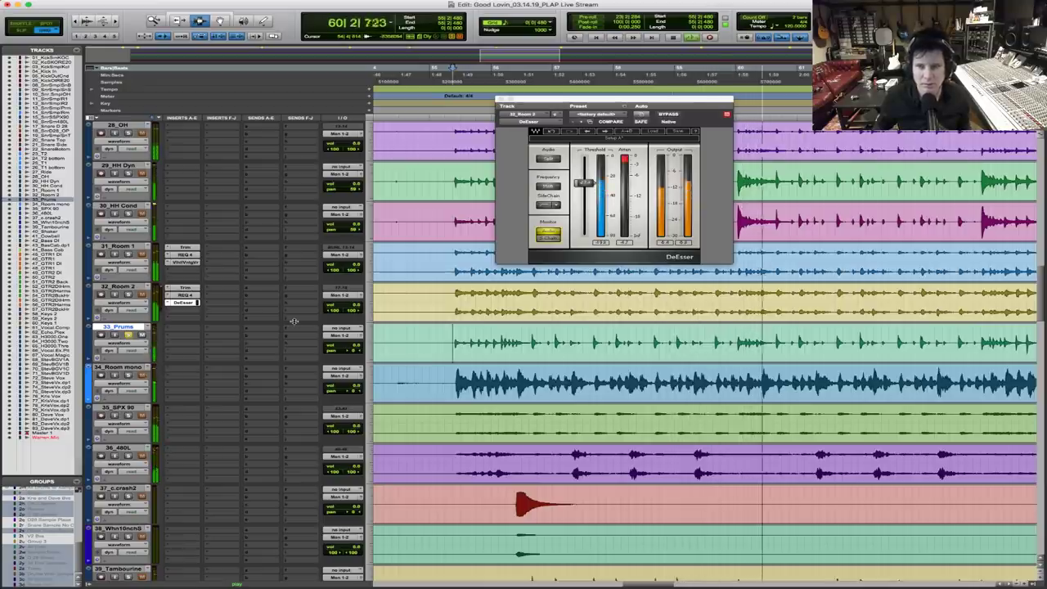
key(space)
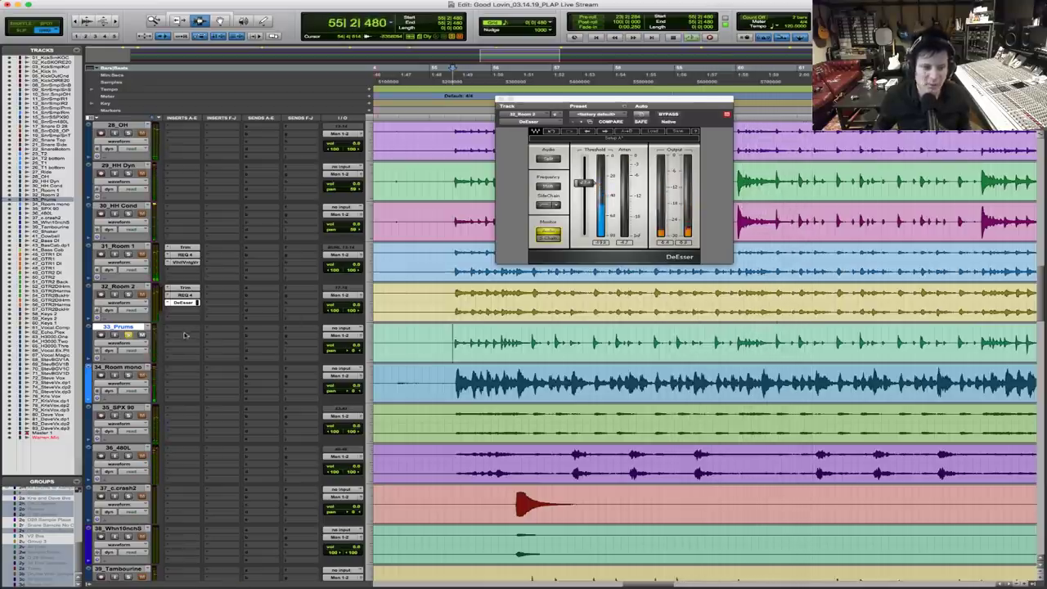
Insert the mono MJUC compressor on the 33_Prums track
click(184, 331)
mouse_move(220, 328)
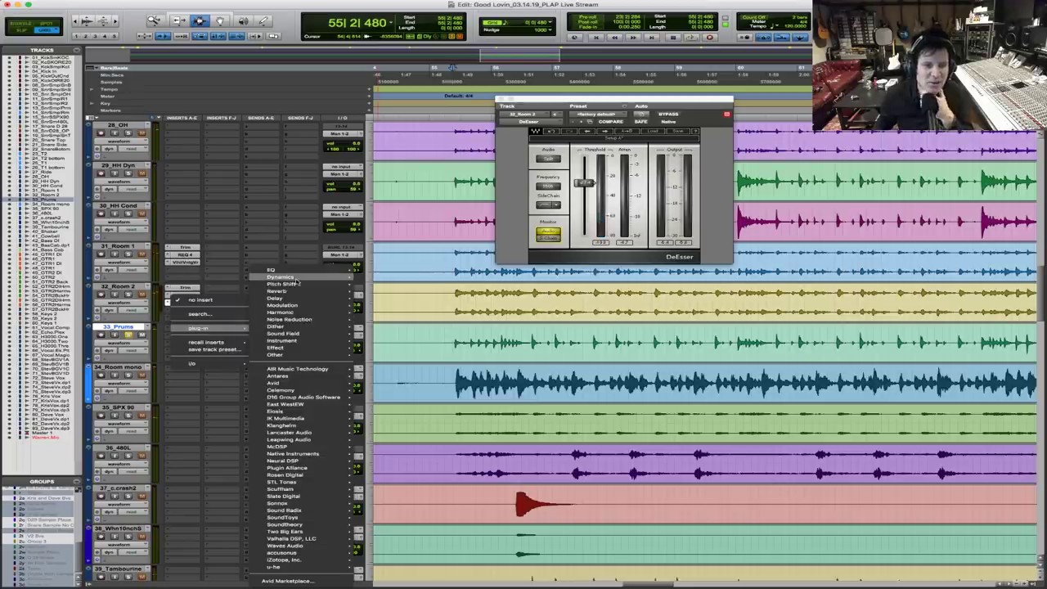
mouse_move(299, 282)
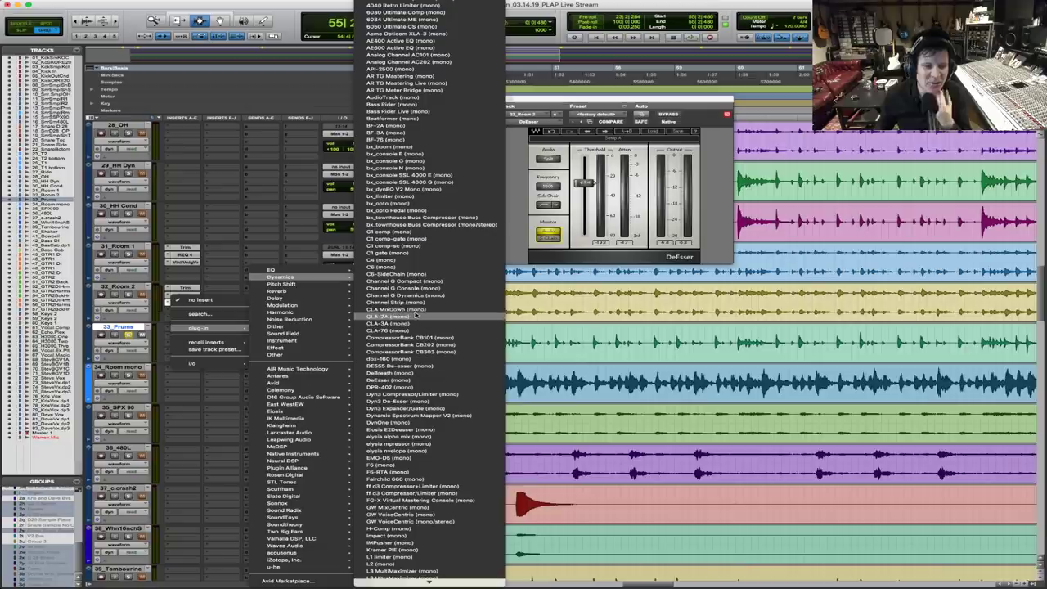
scroll(416, 316, down, 5)
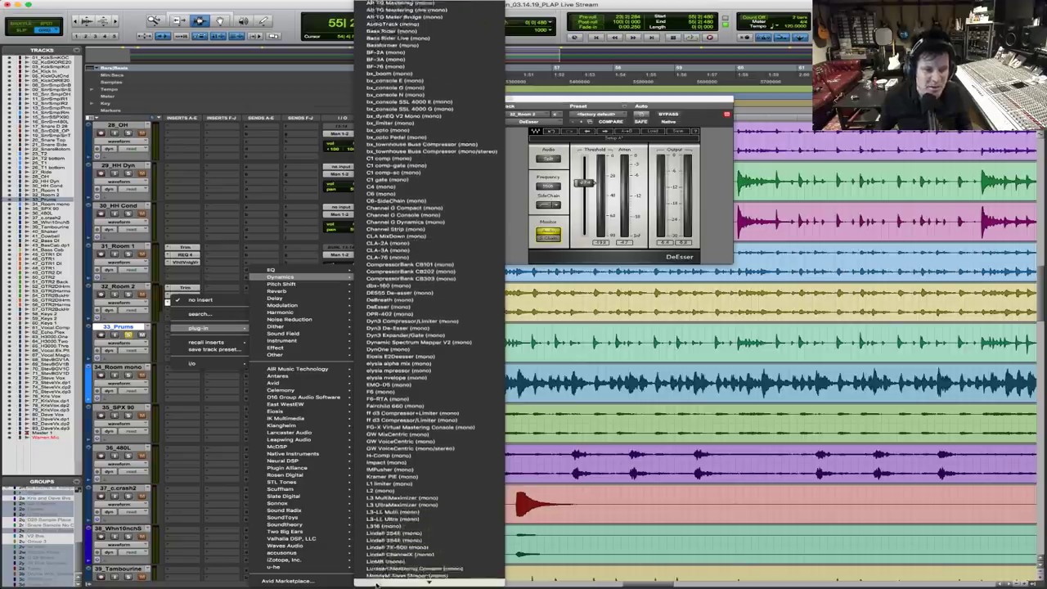
scroll(422, 469, down, 5)
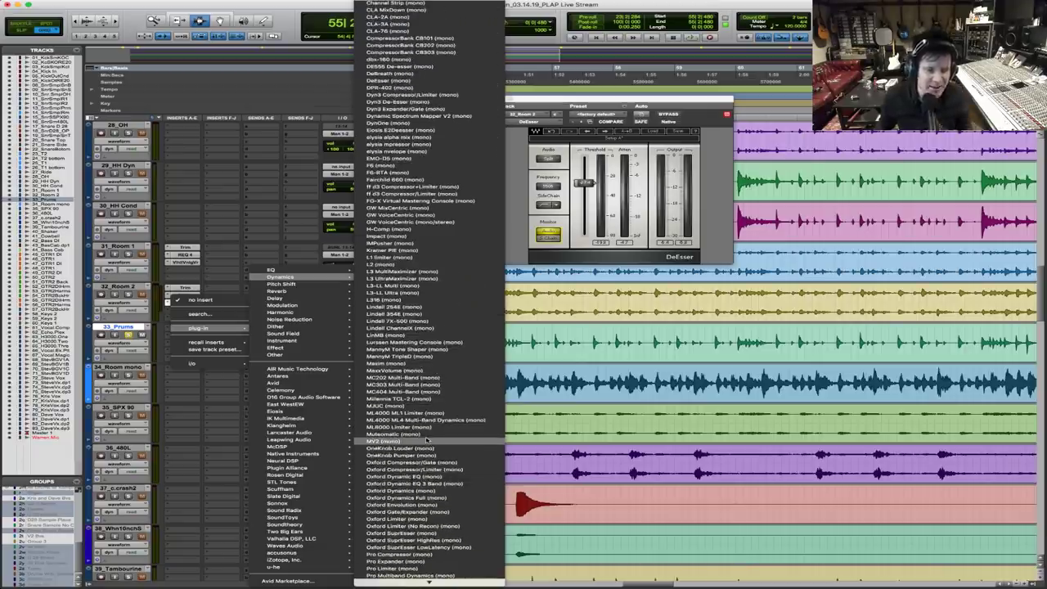
key(Escape)
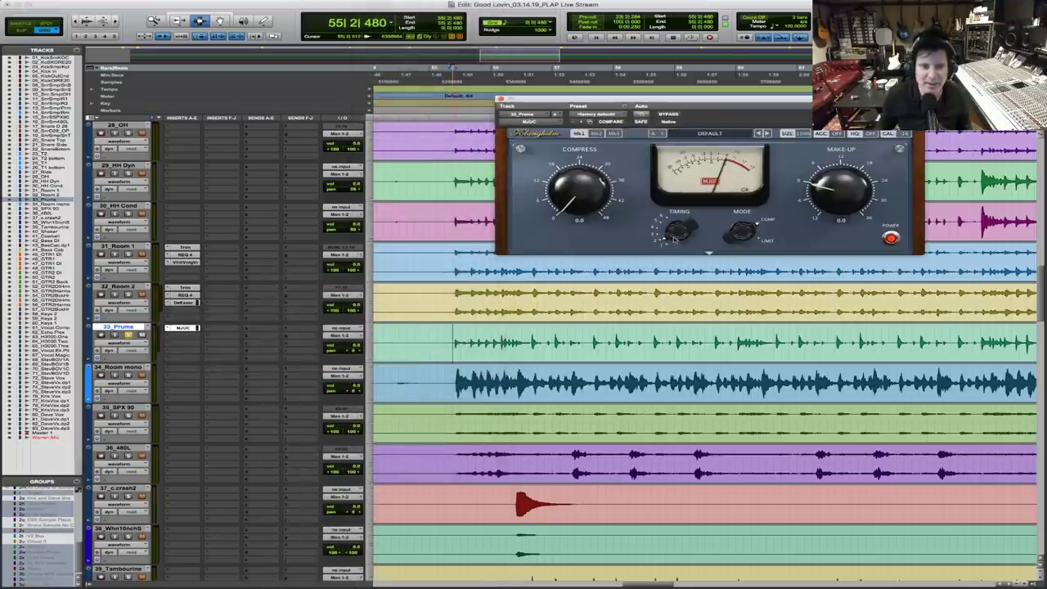
Adjust the MJUC's Timing and expand its extra section with the Timbre, Drive, SCF and Mix controls
click(675, 236)
click(730, 252)
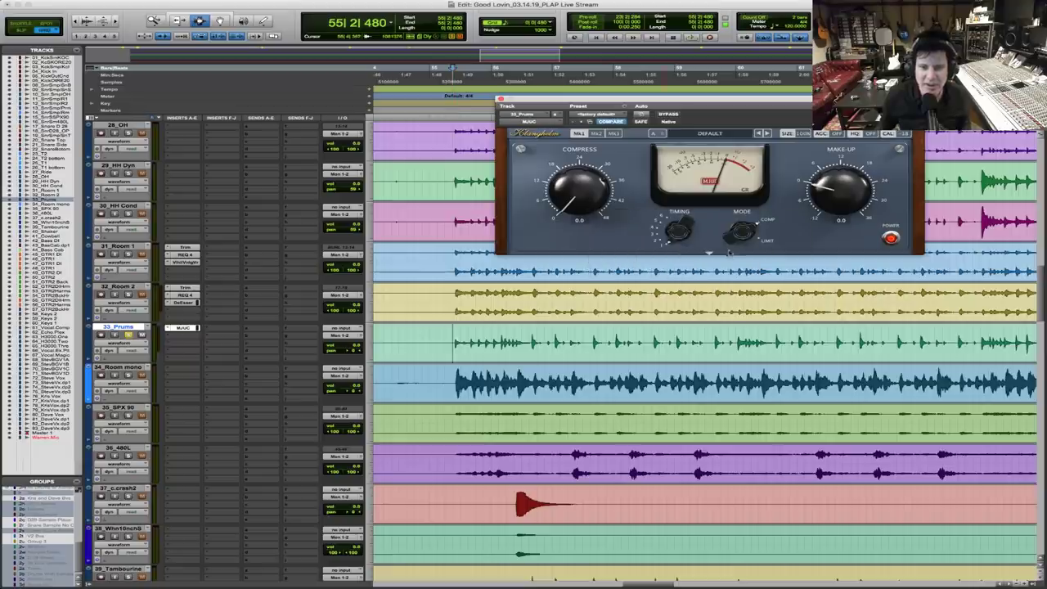
click(710, 254)
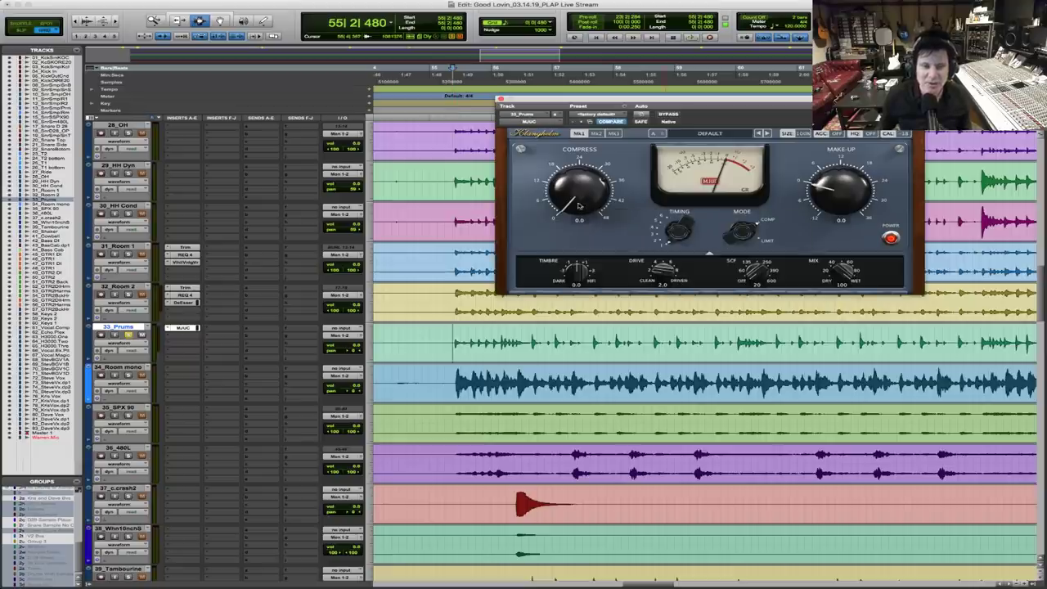
While playing 33_Prums from 55|2|480, raise the MJUC's Compress to 34.3 and Make-up to 15.3
key(space)
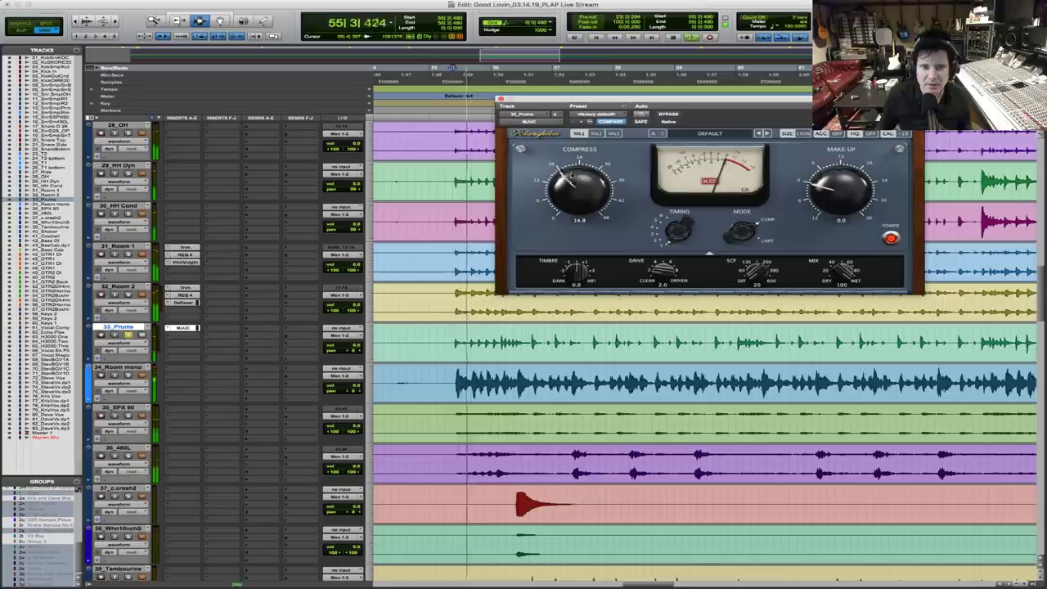
drag(575, 190, 580, 159)
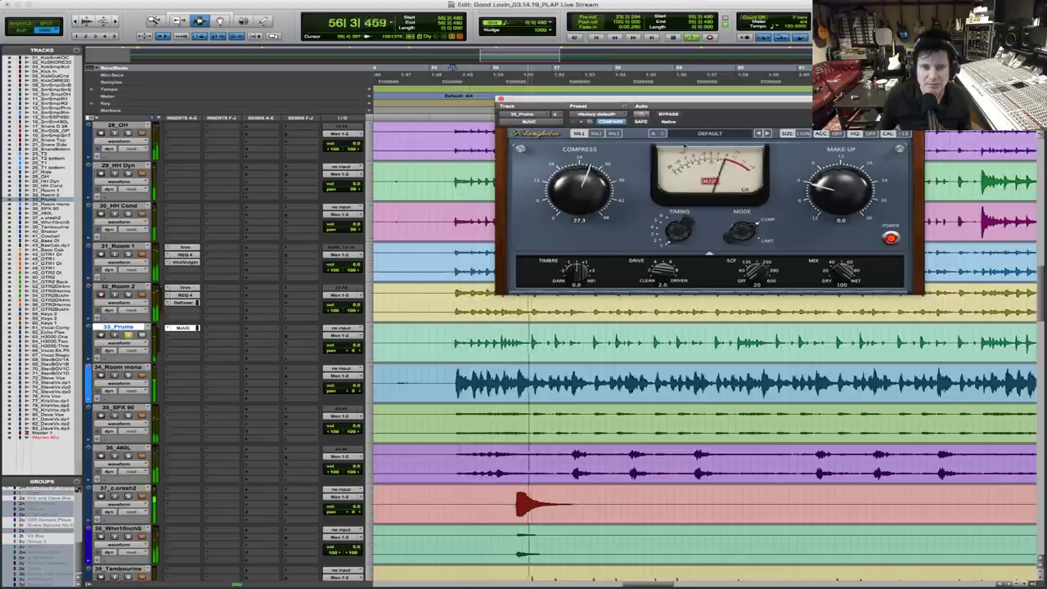
drag(840, 189, 843, 173)
key(space)
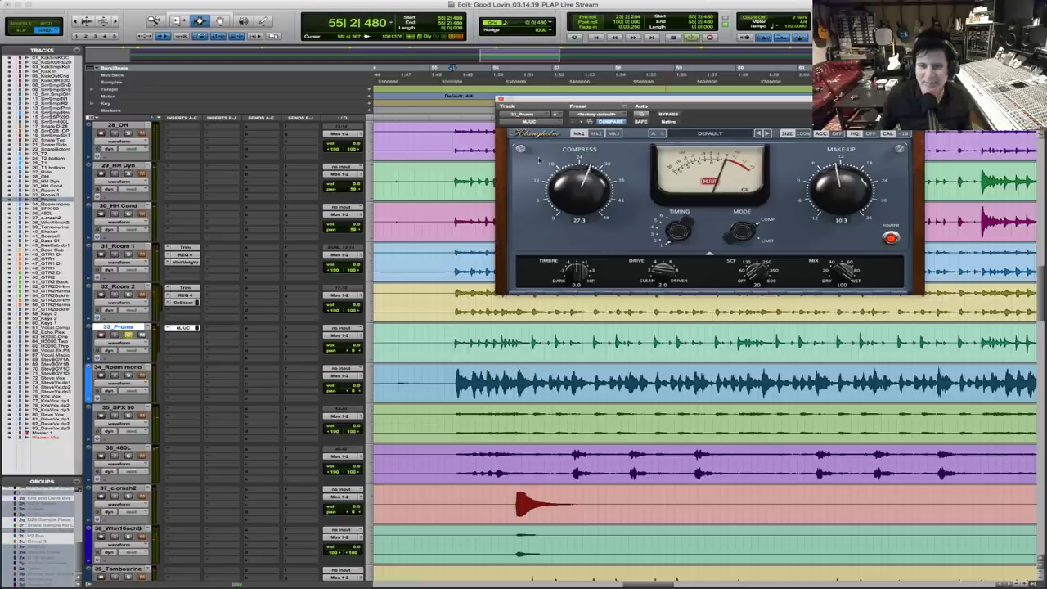
key(space)
drag(580, 175, 587, 174)
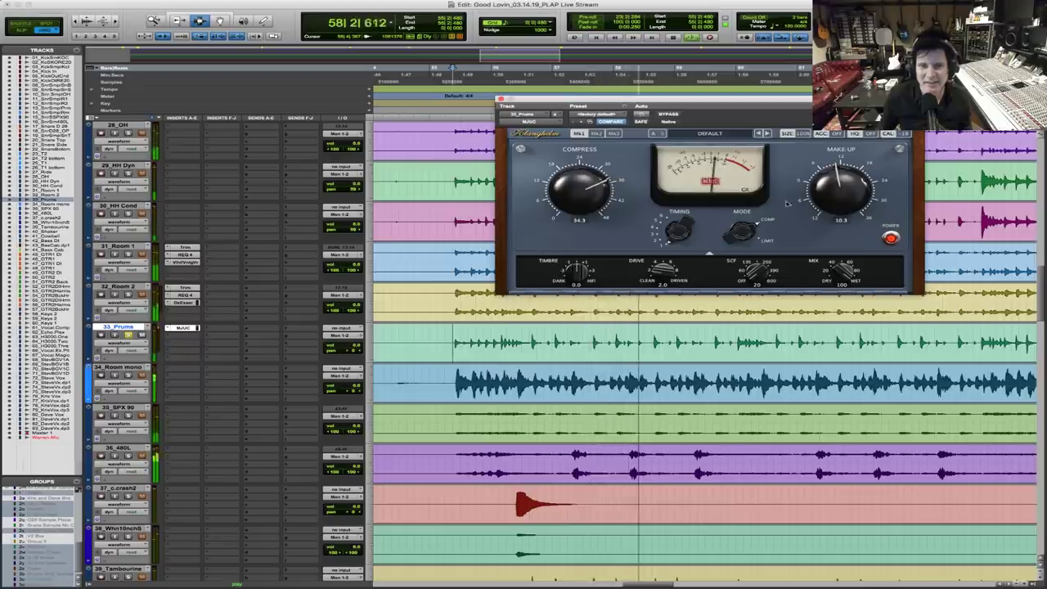
drag(840, 186, 840, 176)
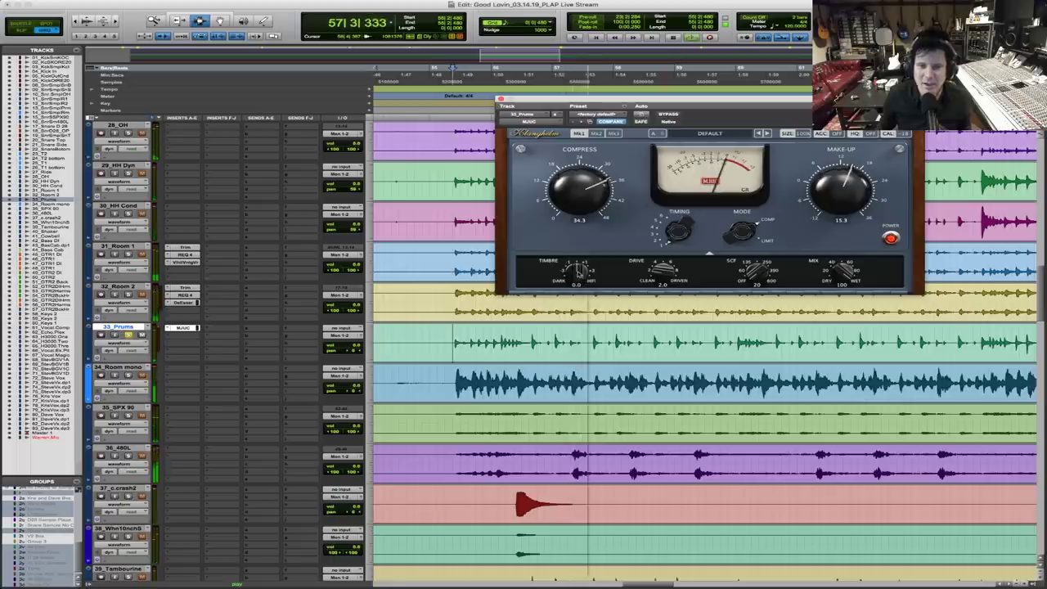
Set the MJUC's Timbre to 5.0 and SCF to 76, and listen to 33_Prums from 55|2|480
key(alt+super+8)
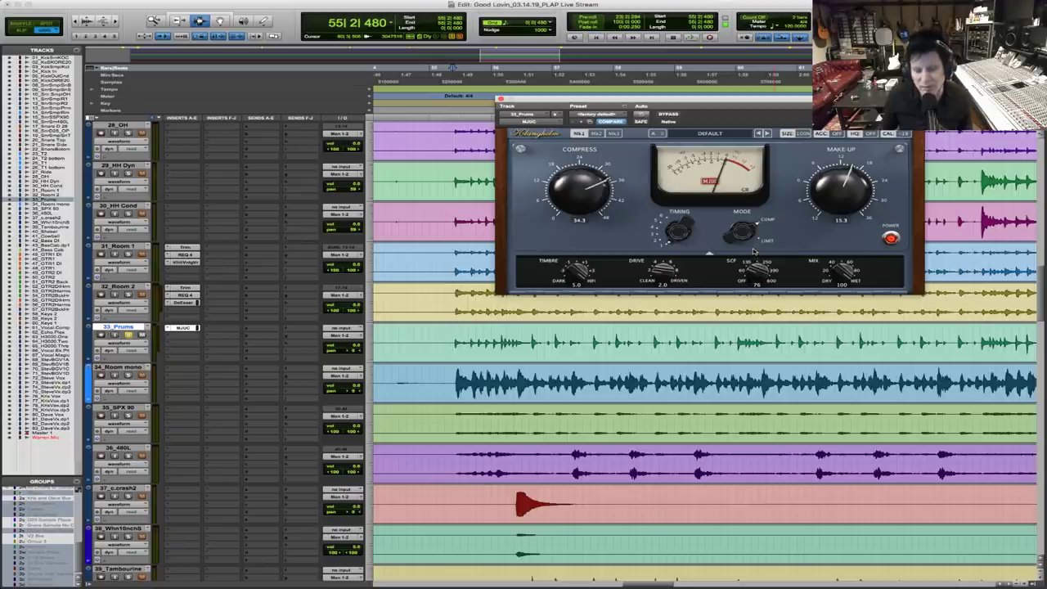
key(space)
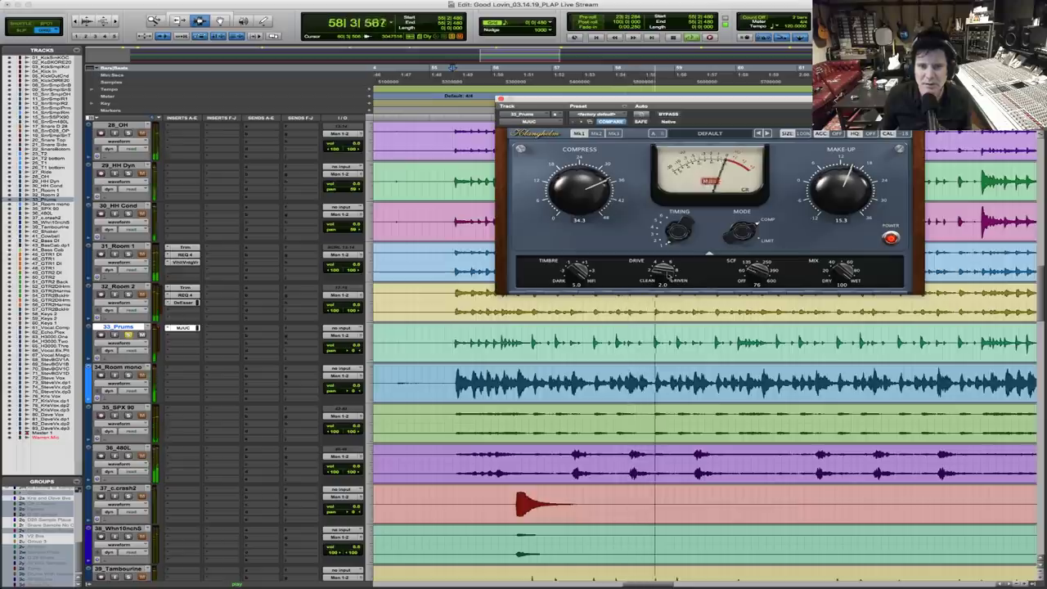
key(space)
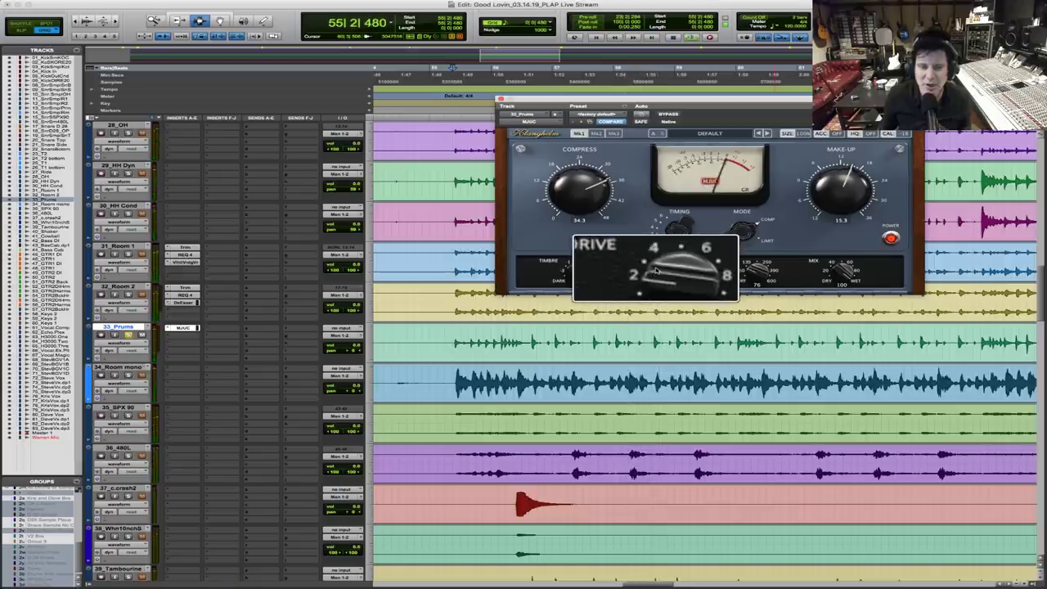
Set the MJUC's Drive to 10.0 and audition 33_Prums in Limit mode
key(space)
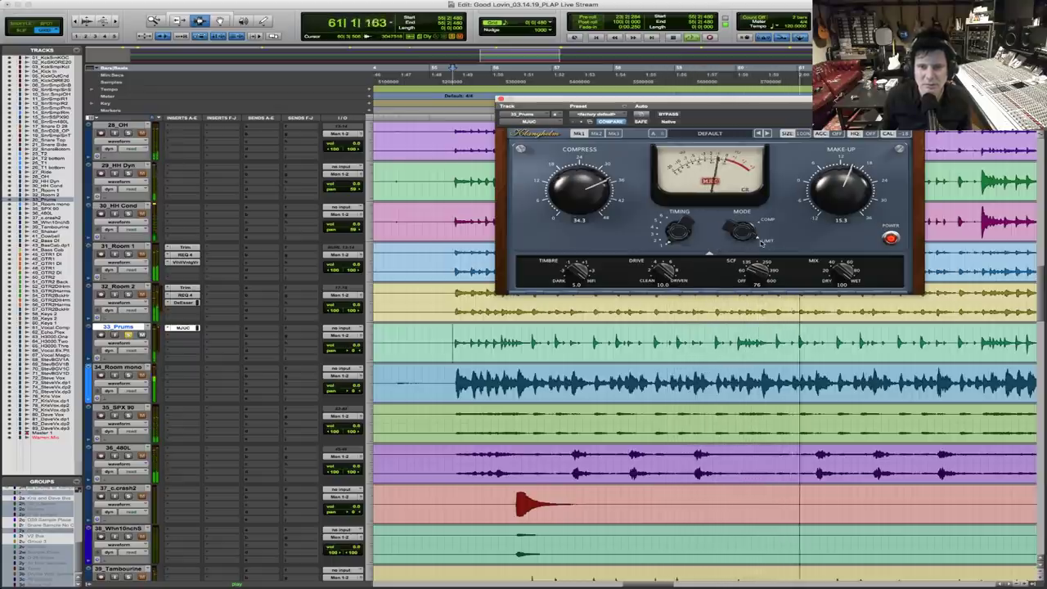
key(space)
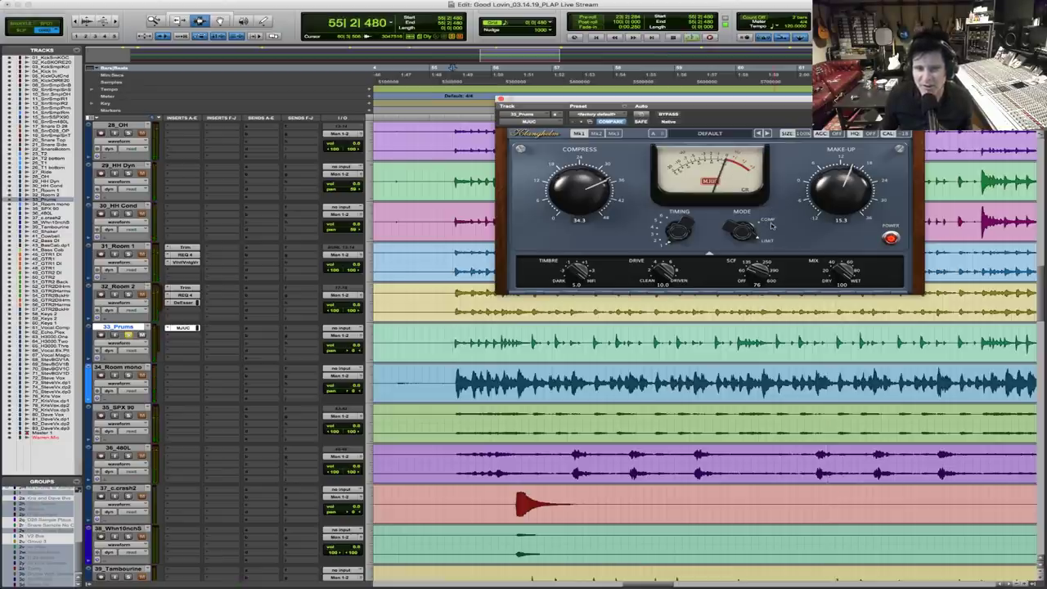
key(space)
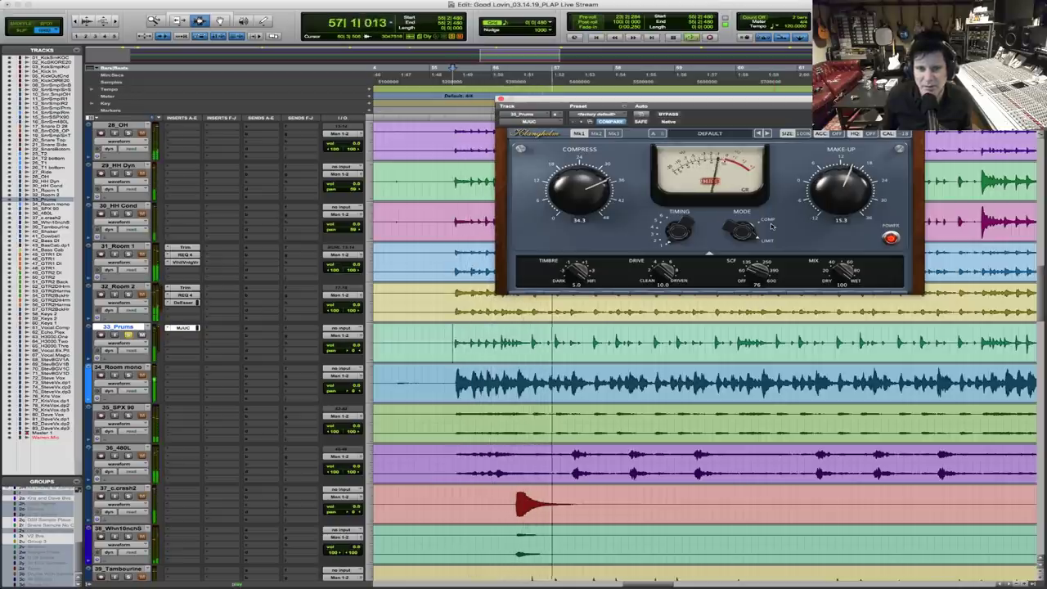
key(space)
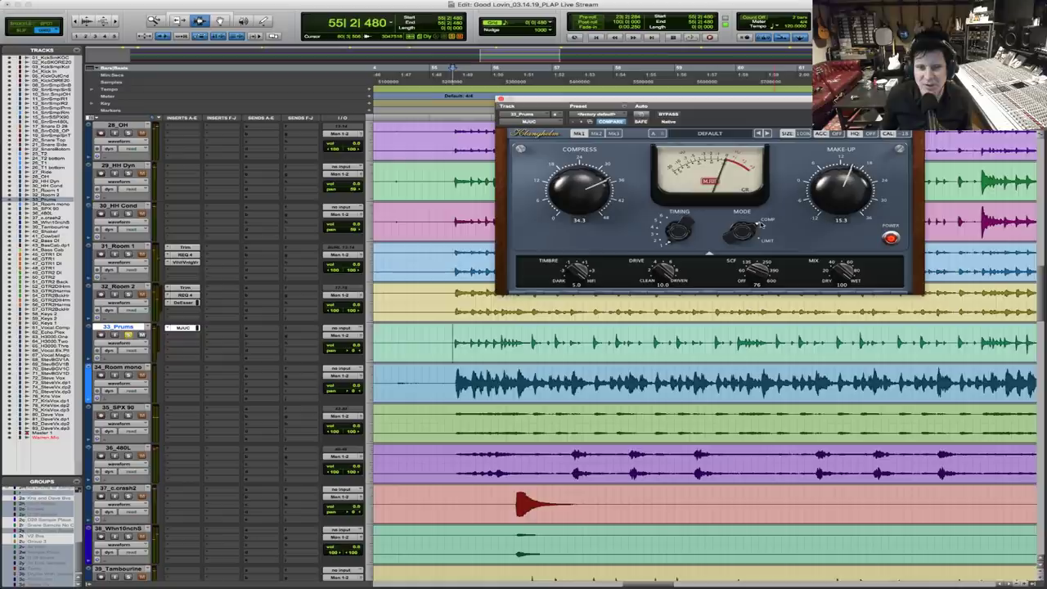
Audition 33_Prums with the MJUC in Comp mode, setting Compress to 35.9 and Make-up to 15.8
key(space)
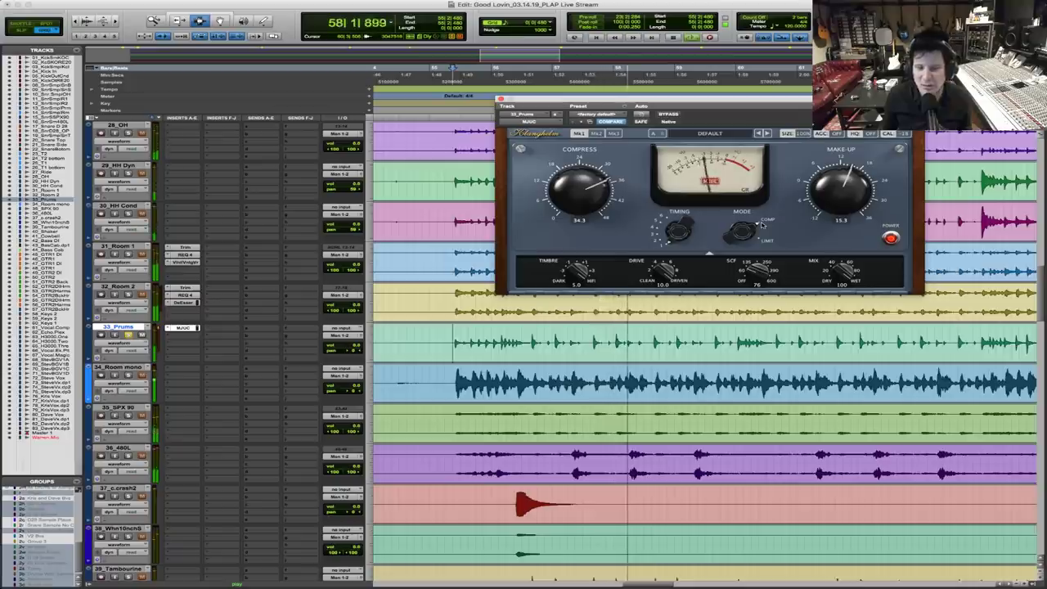
key(space)
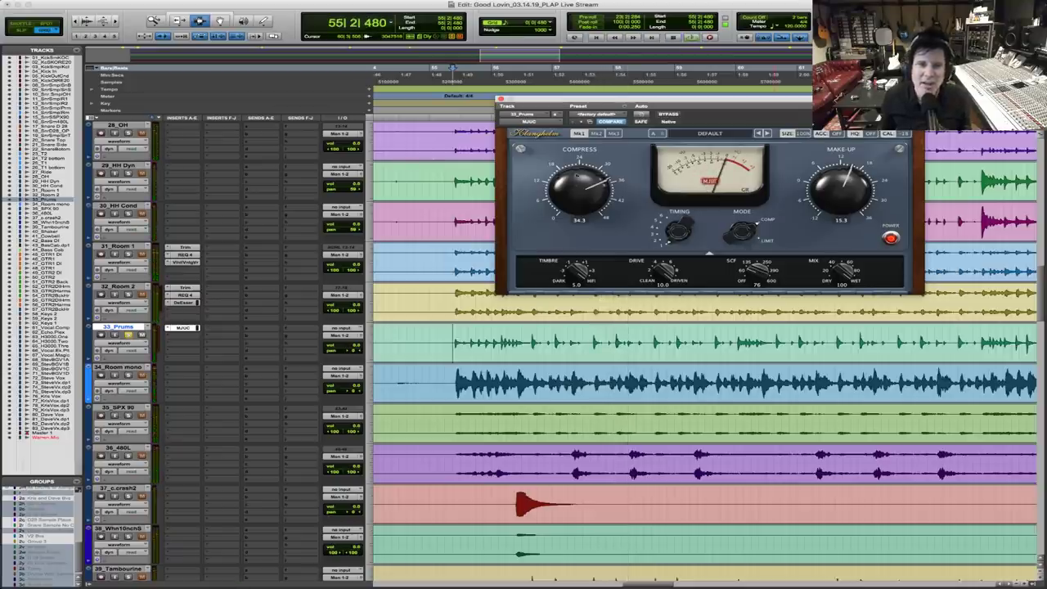
key(space)
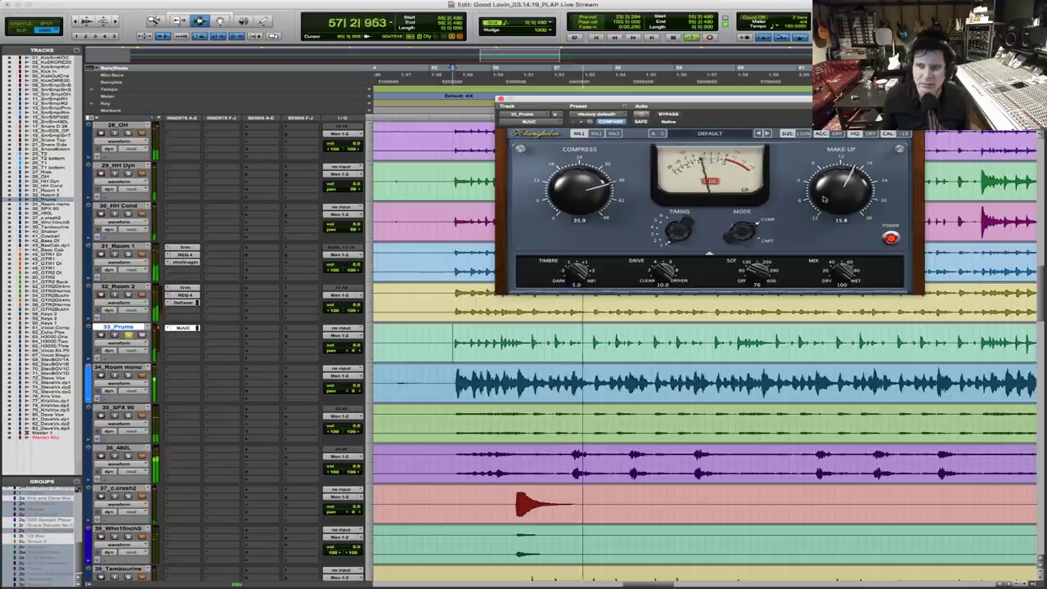
key(space)
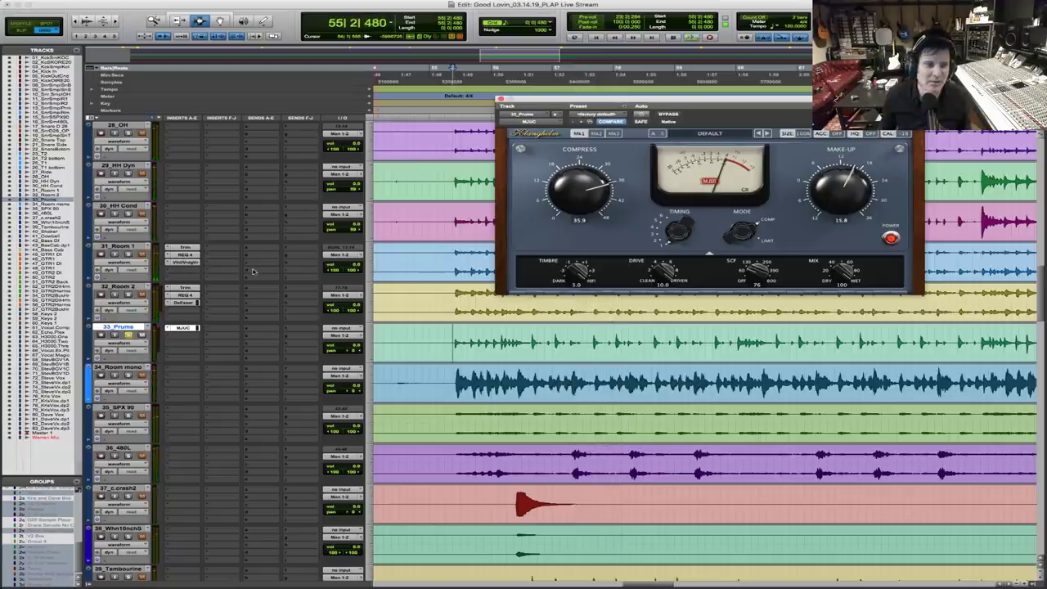
Solo all the drum tracks and play from 55|2|000, setting the MJUC's Compress to 38.0 and Make-up to 17.6
click(126, 294)
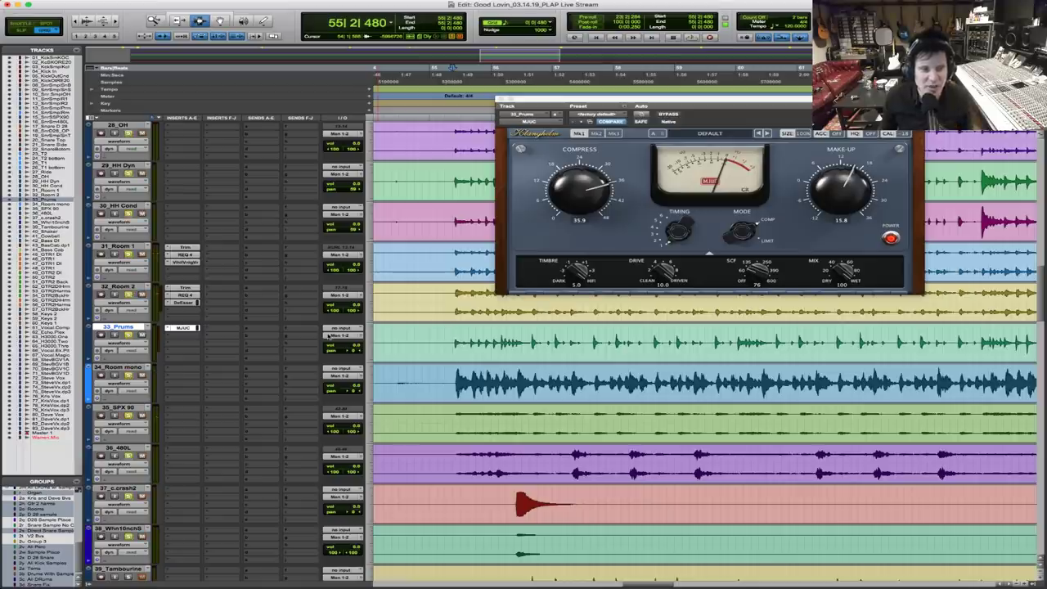
click(444, 378)
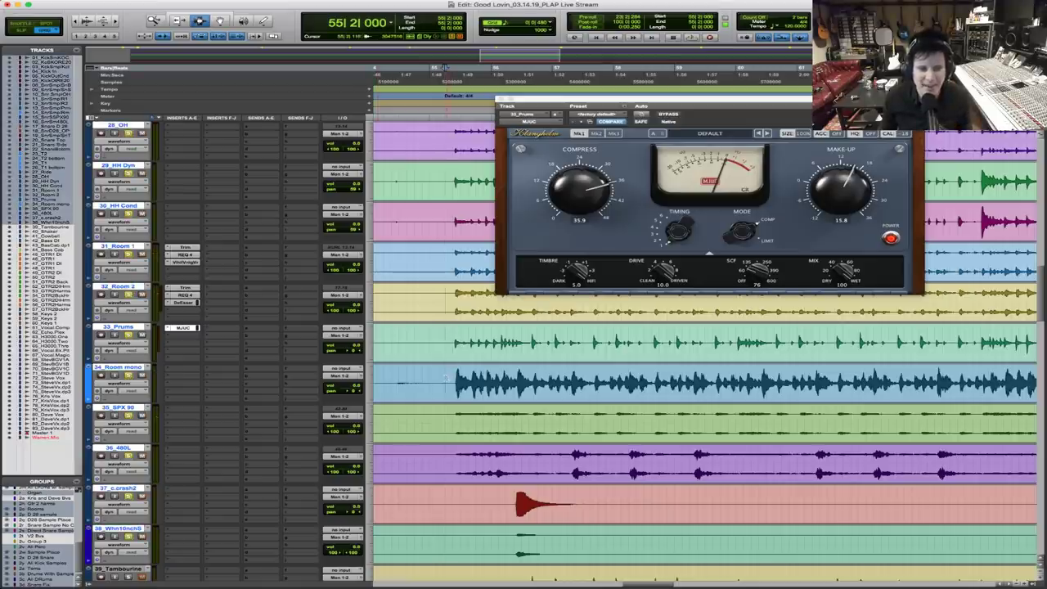
key(space)
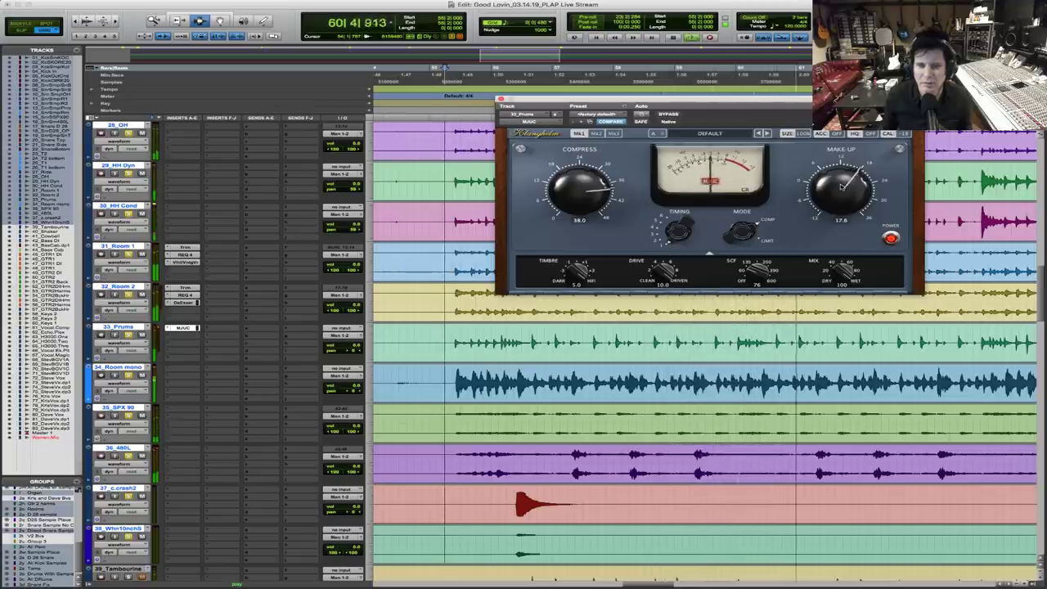
key(space)
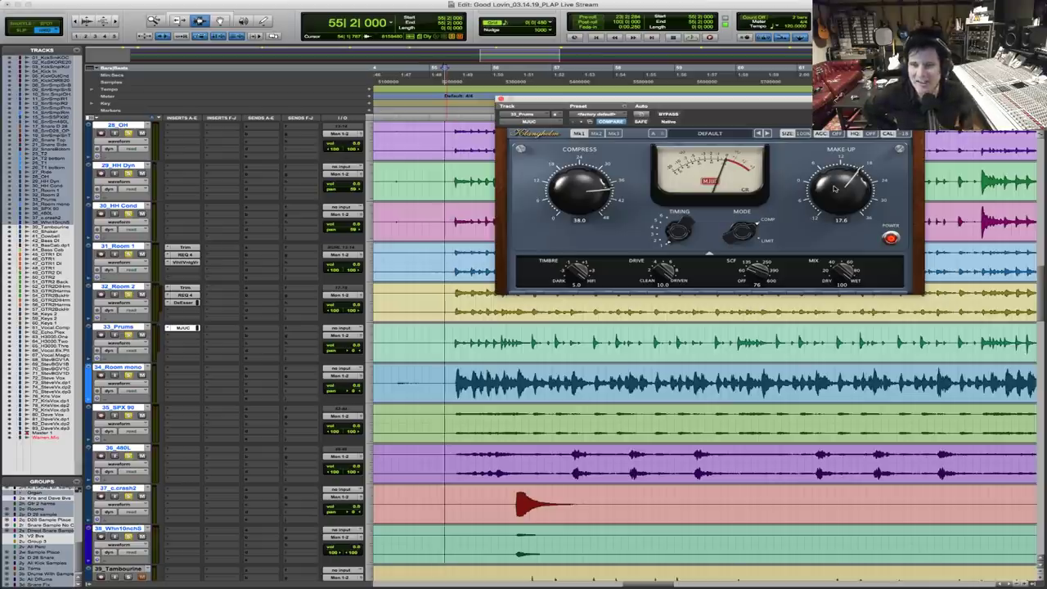
key(space)
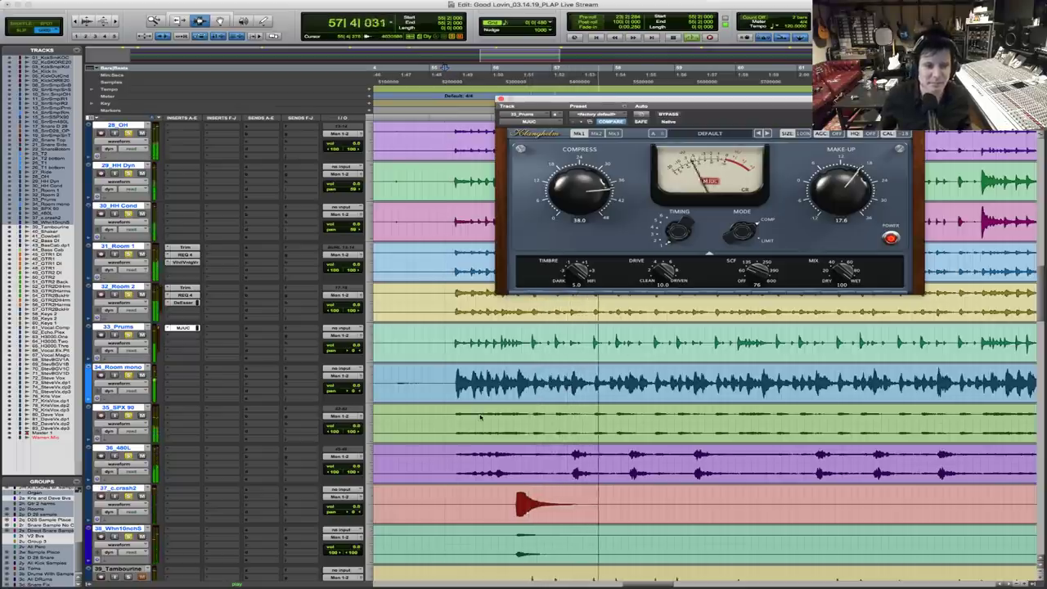
key(space)
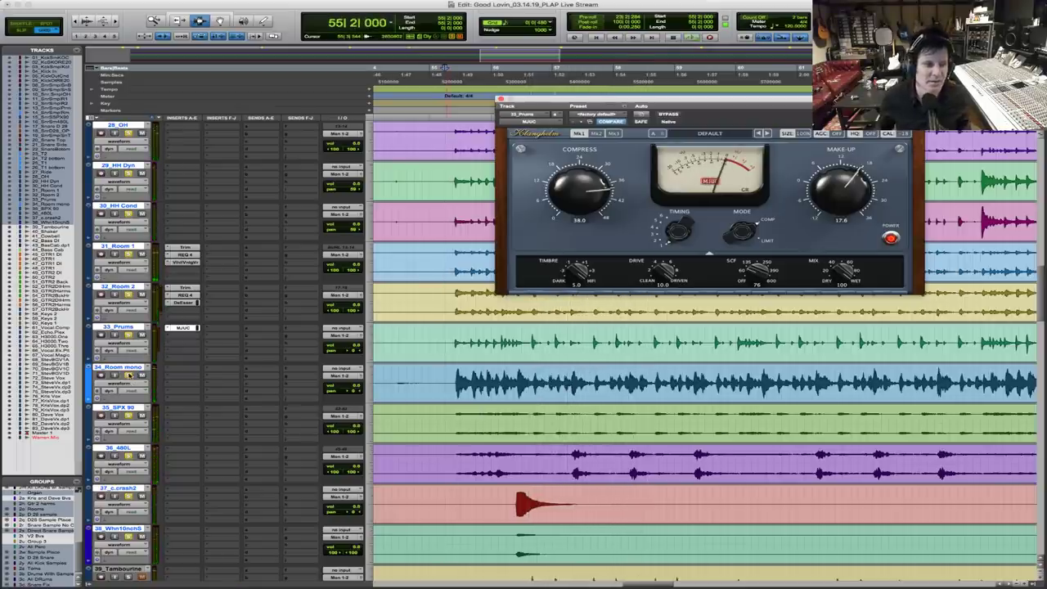
Solo only 34_Room mono, listen to it from 55|2|000, and insert a mono REQ 4 on it
key(space)
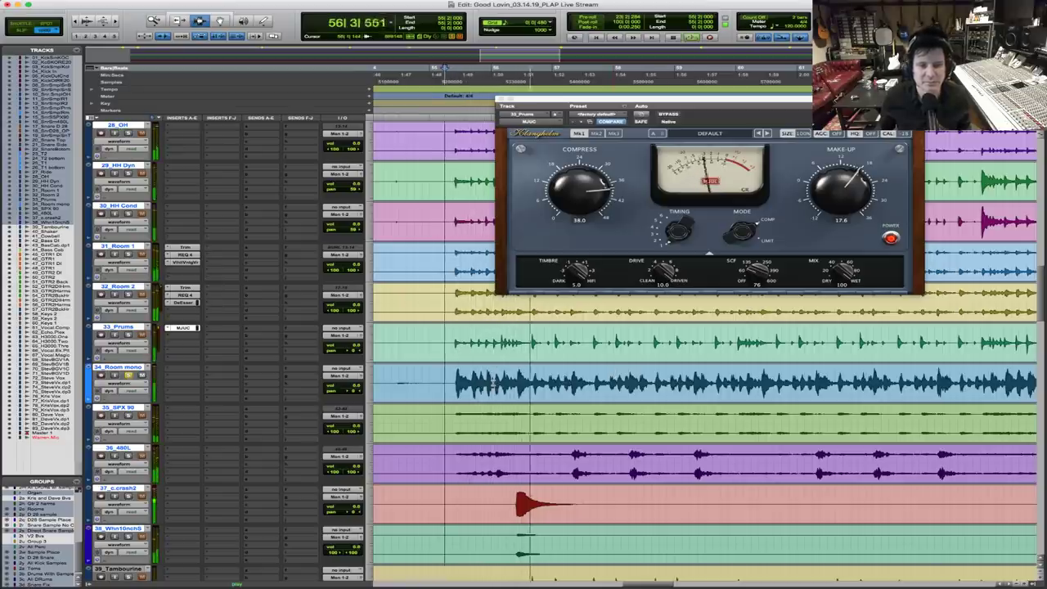
key(space)
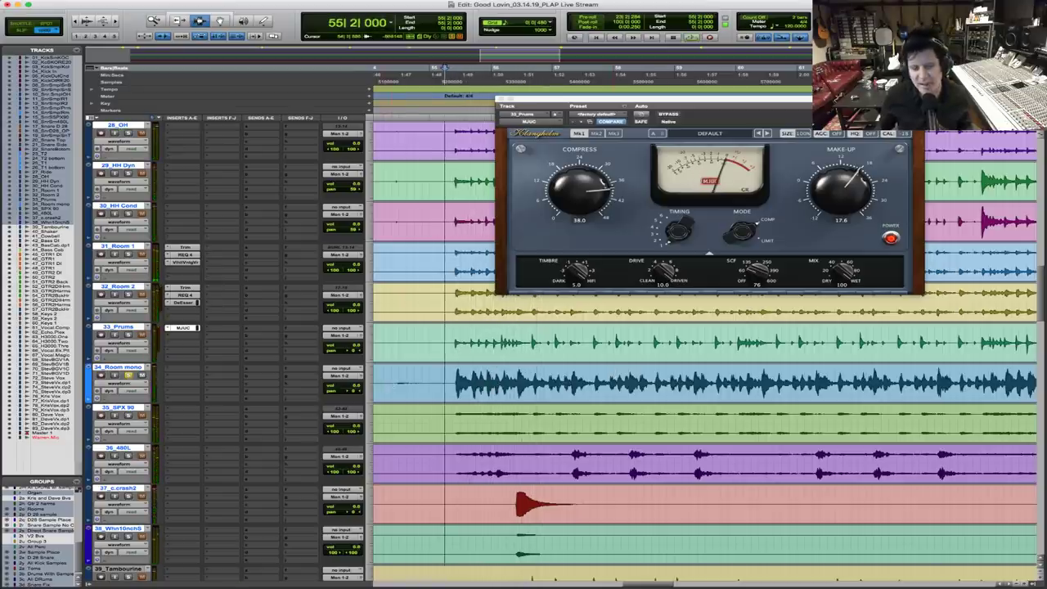
click(181, 371)
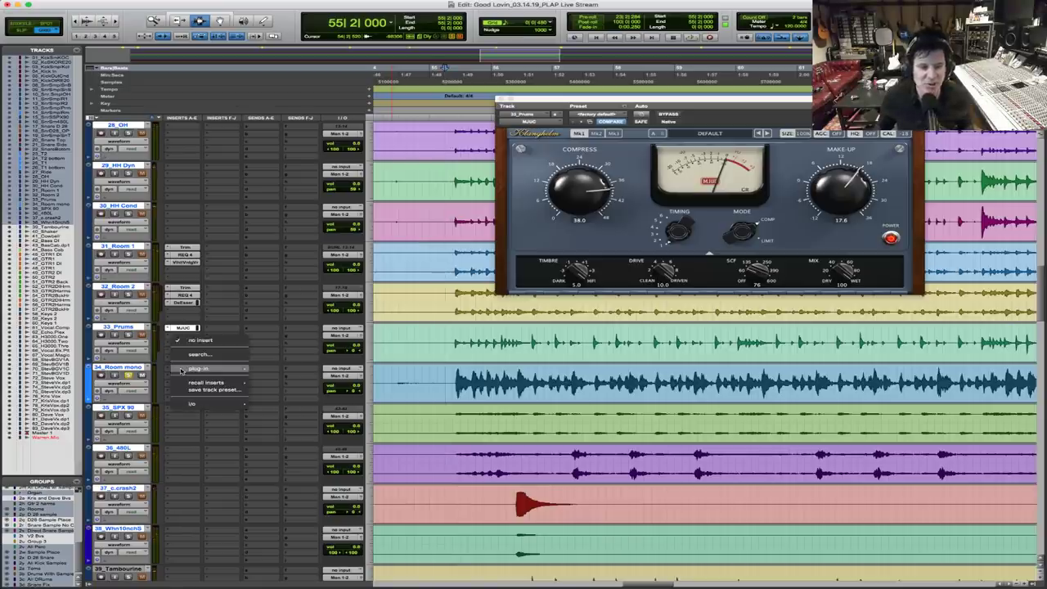
mouse_move(204, 369)
mouse_move(317, 273)
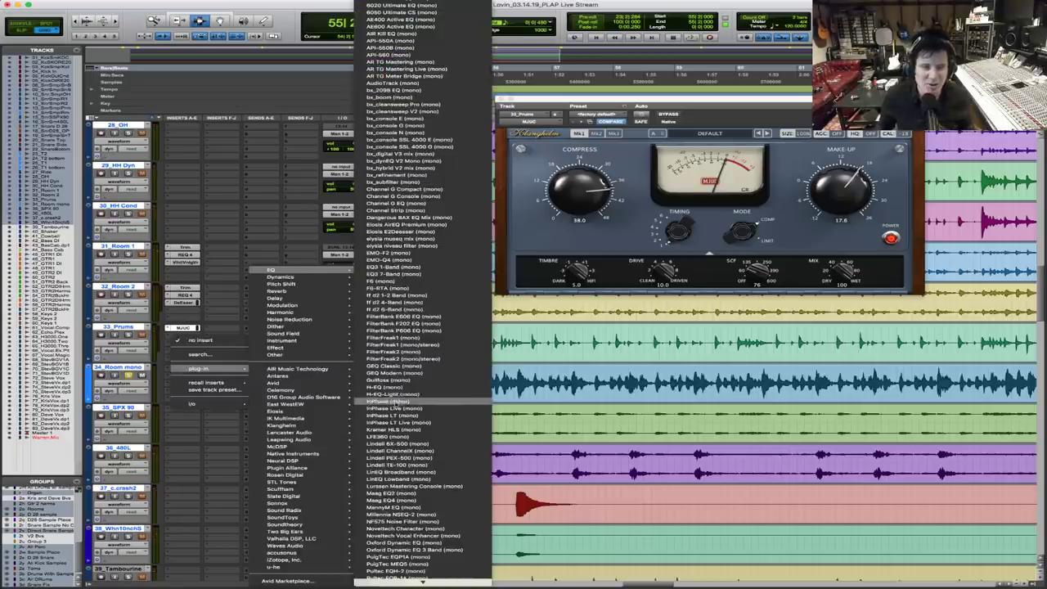
scroll(448, 474, down, 5)
scroll(434, 491, down, 5)
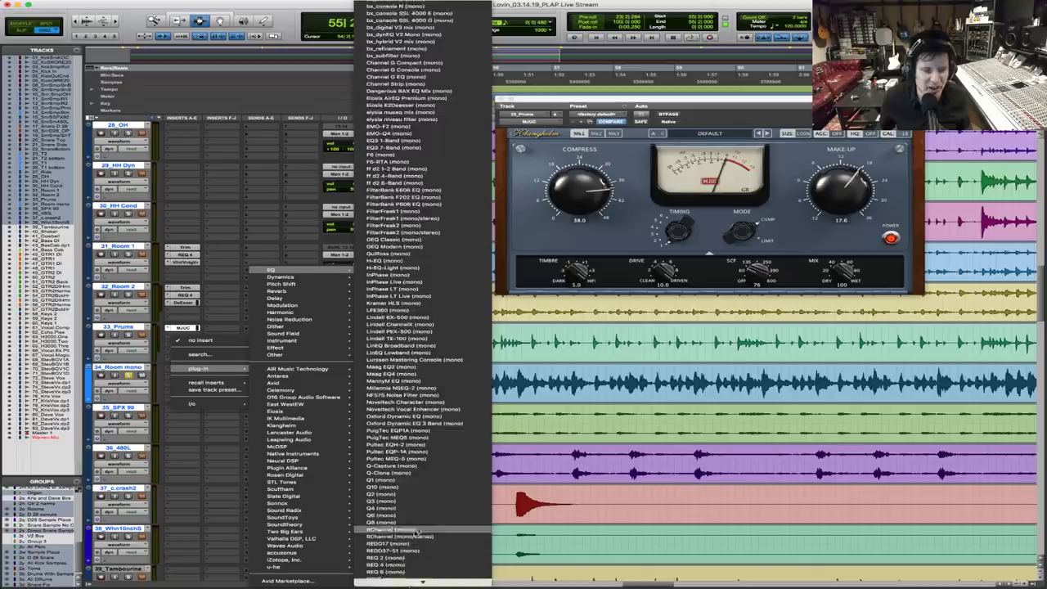
click(435, 505)
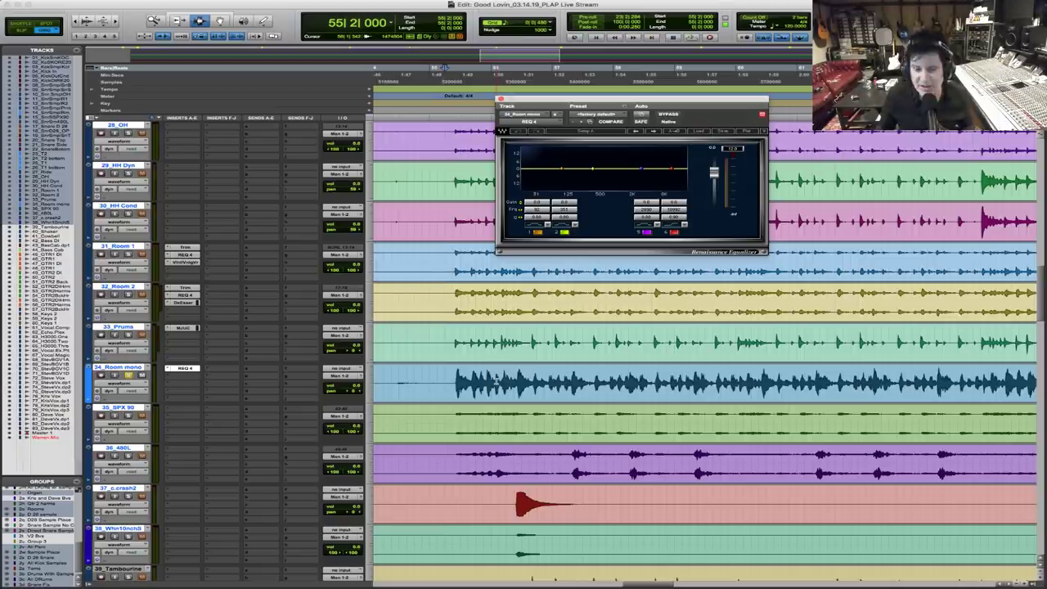
Play 34_Room mono while rolling off its low end and cutting the 251 Hz band with the REQ 4
key(space)
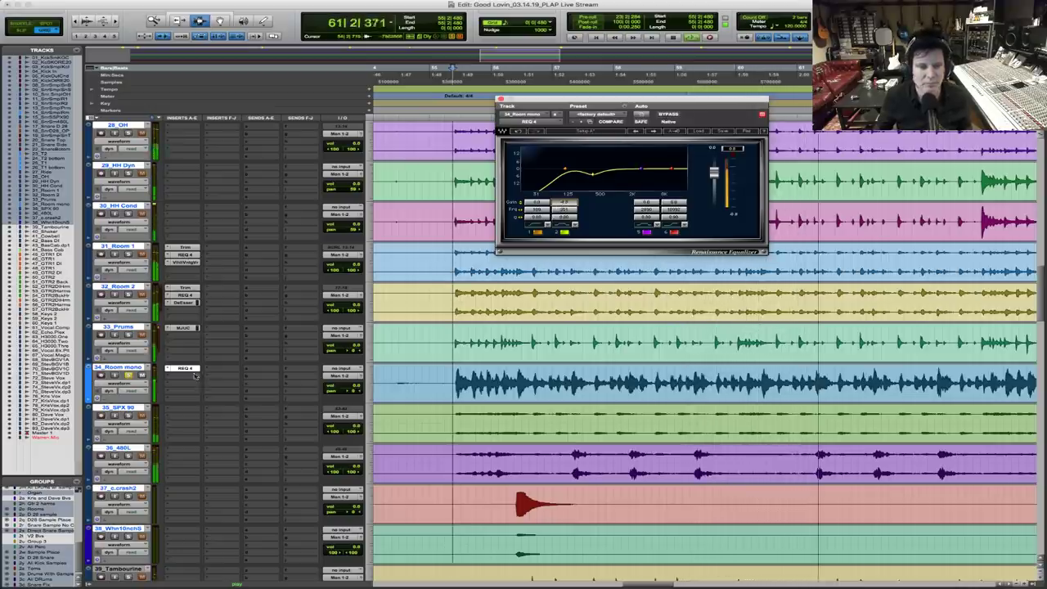
key(space)
Try to copy the DeEsser from 32_Room 2 to the second insert of 34_Room mono
click(181, 377)
mouse_move(192, 376)
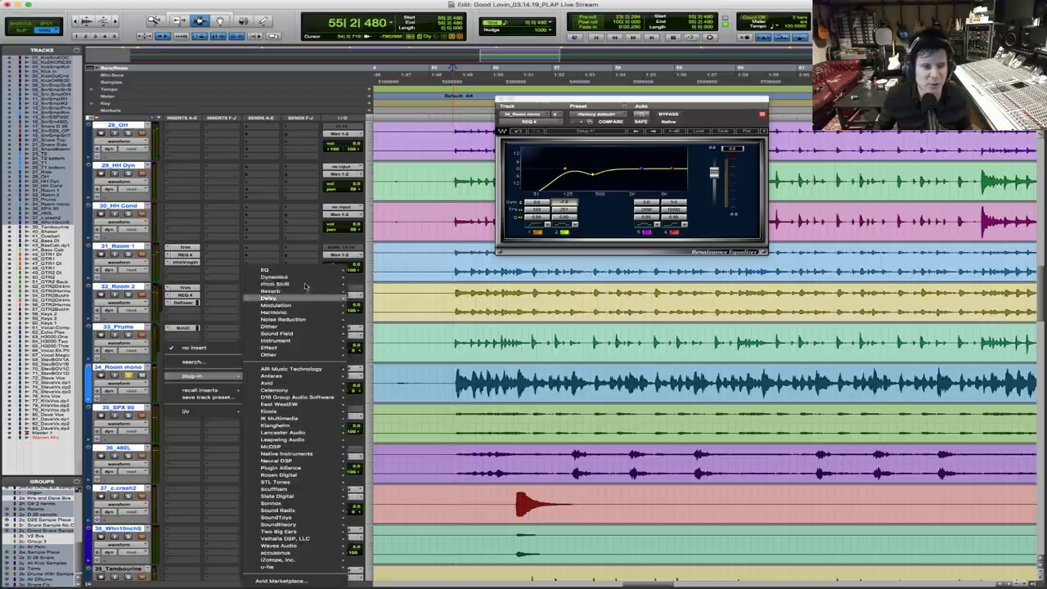
click(360, 282)
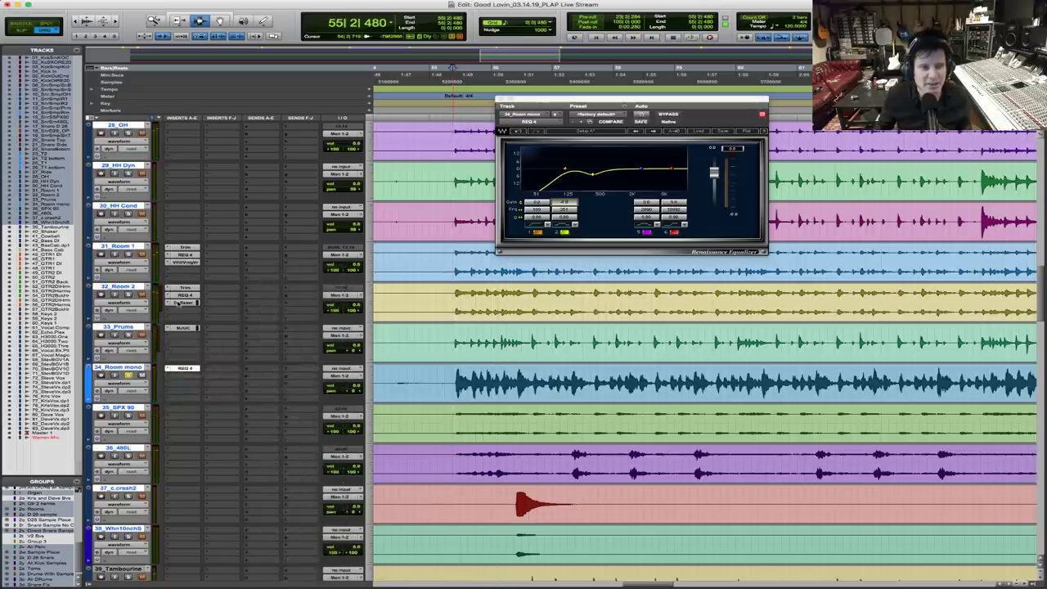
drag(178, 378, 180, 374)
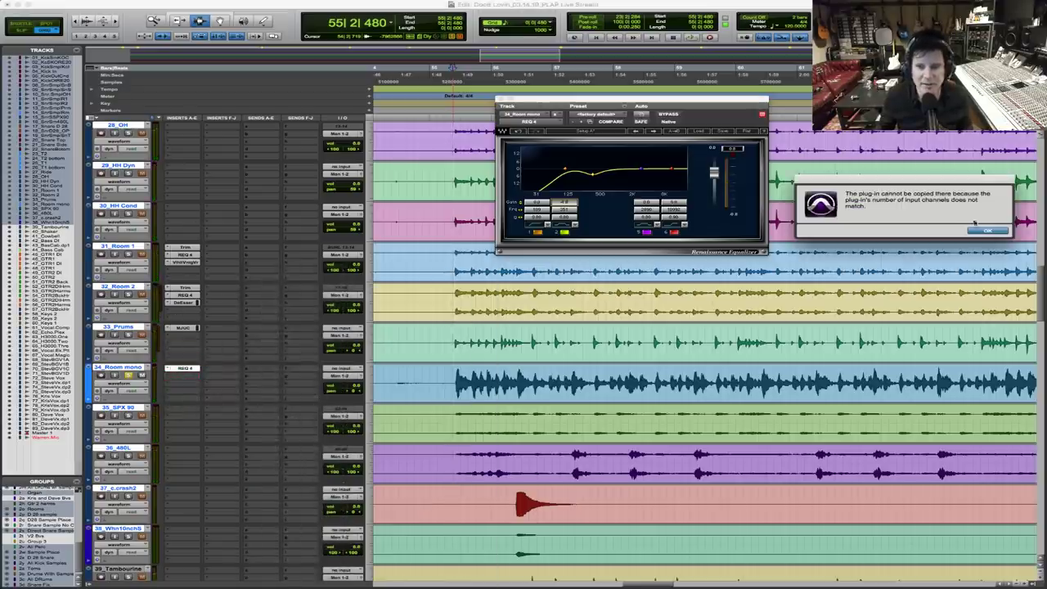
key(Return)
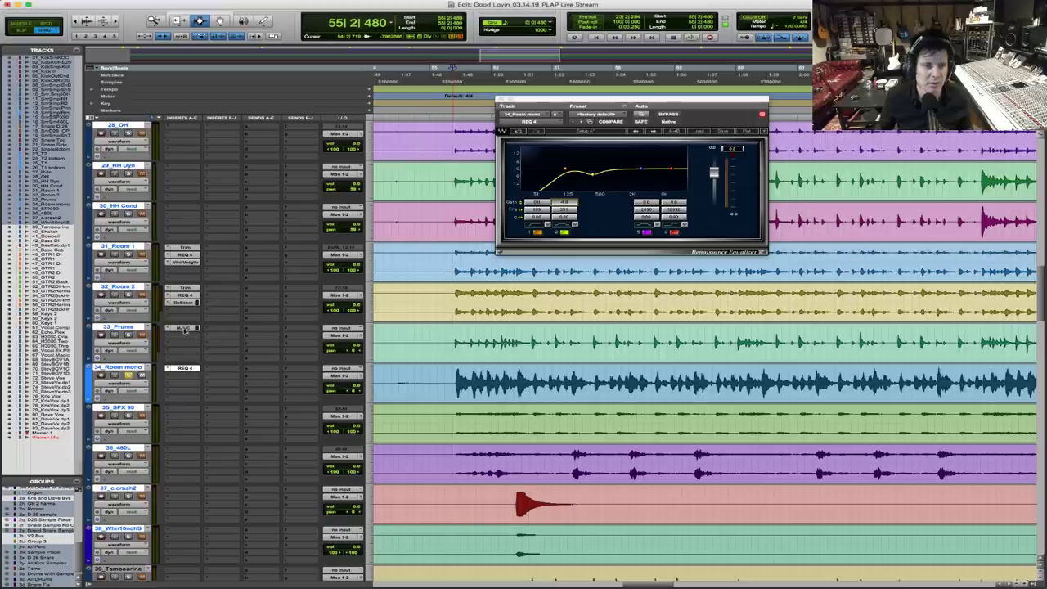
Insert a mono DeEsser after the REQ 4 on 34_Room mono and lower its threshold while the track plays
click(167, 378)
mouse_move(212, 375)
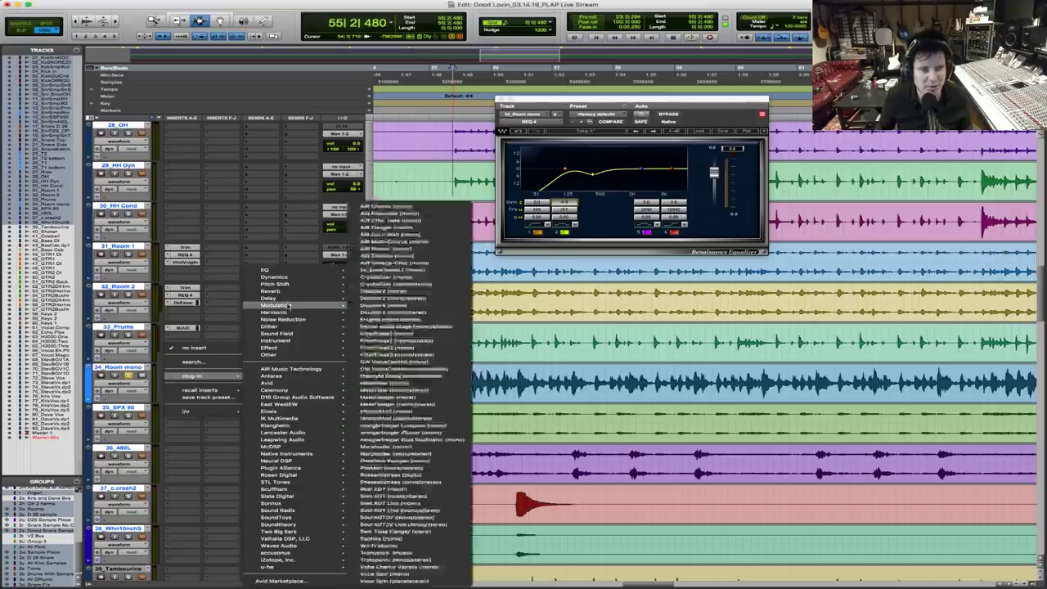
mouse_move(292, 278)
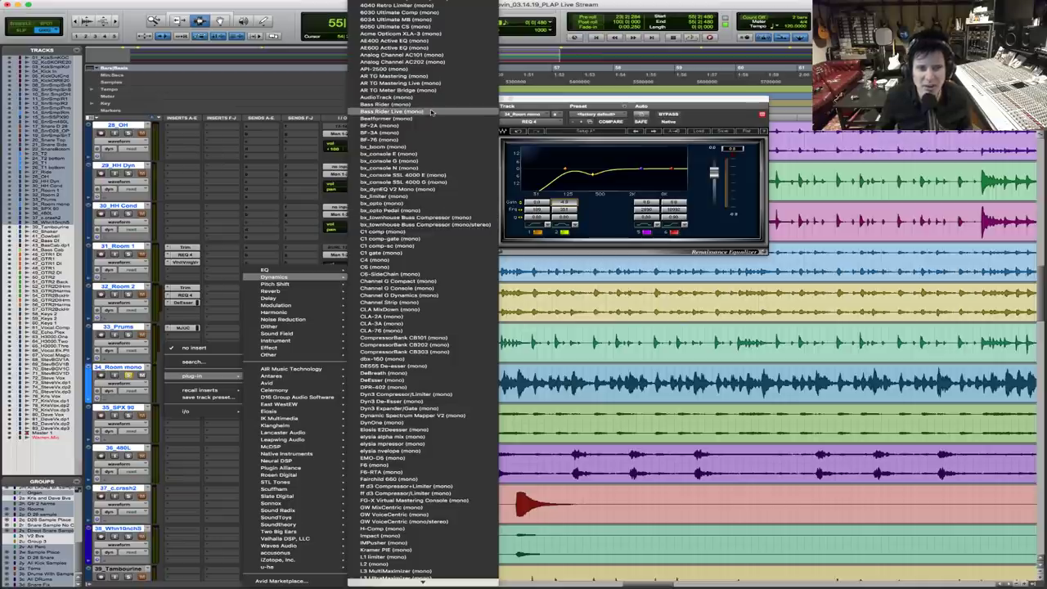
click(417, 376)
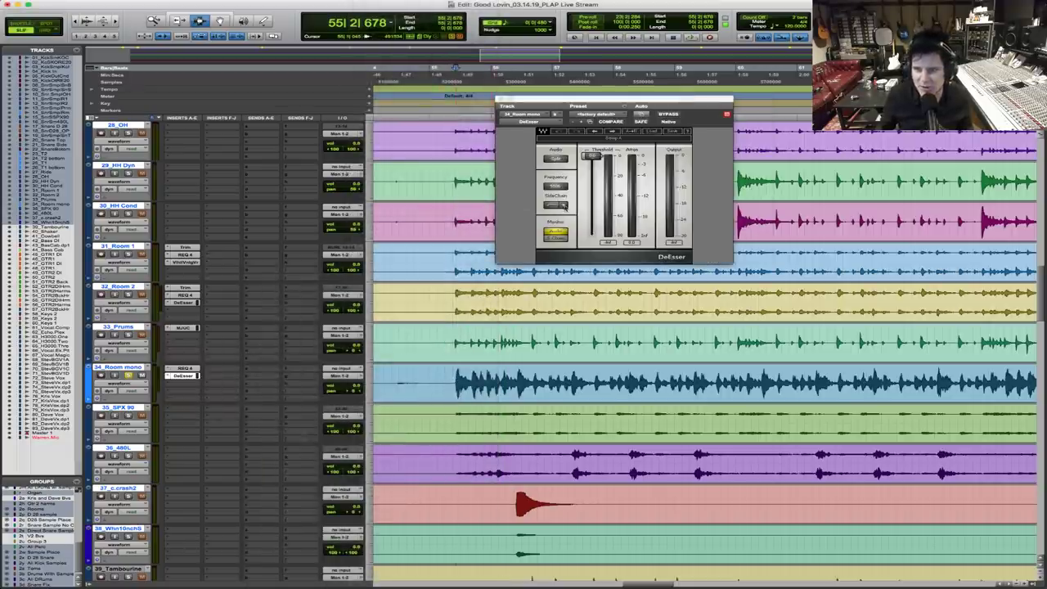
key(space)
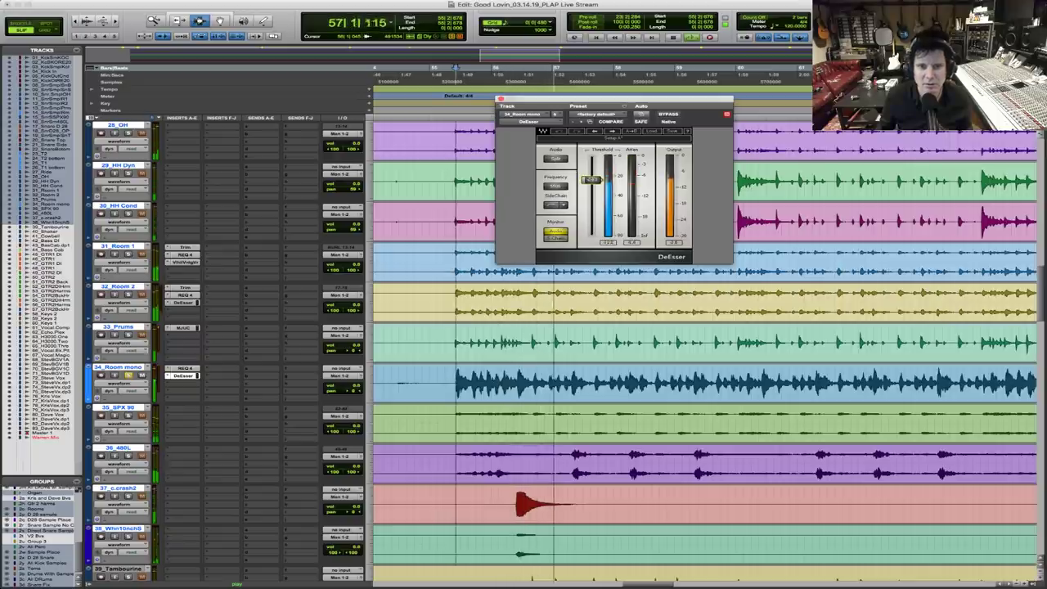
key(space)
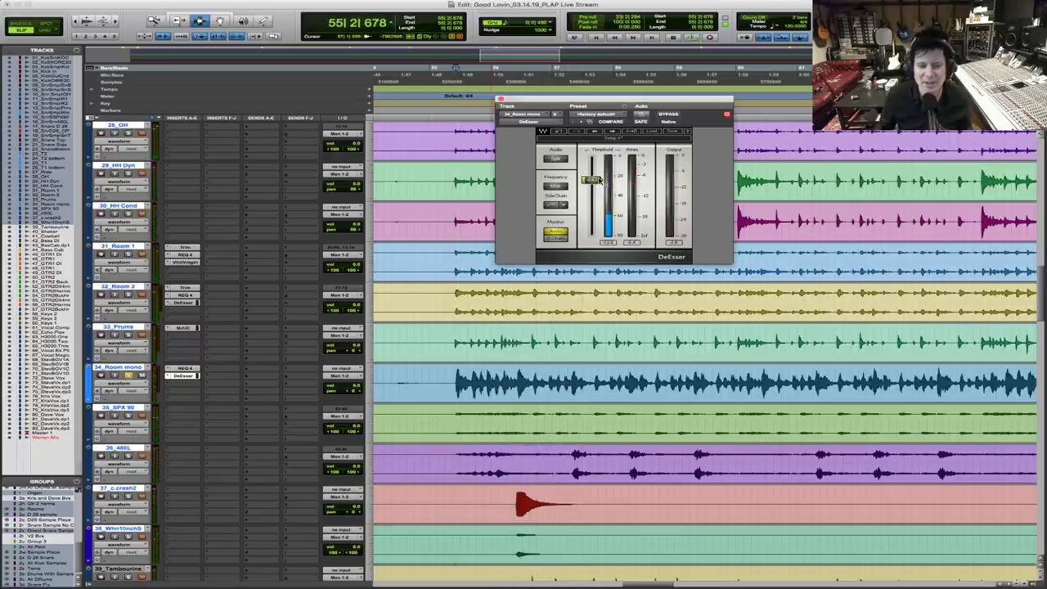
Compare 34_Room mono from 55|2|678 with the DeEsser active and bypassed
key(space)
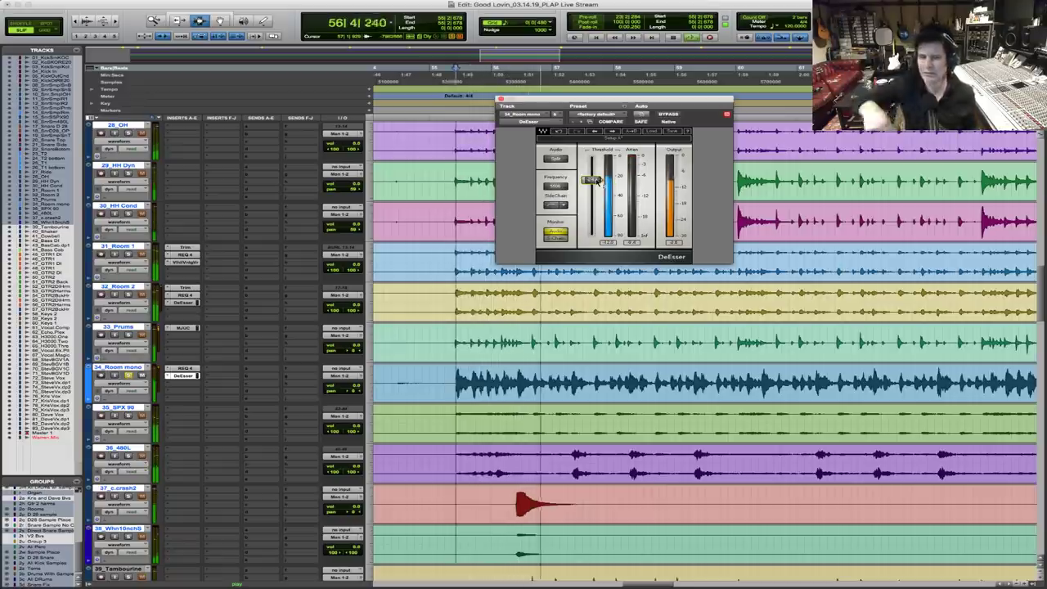
key(space)
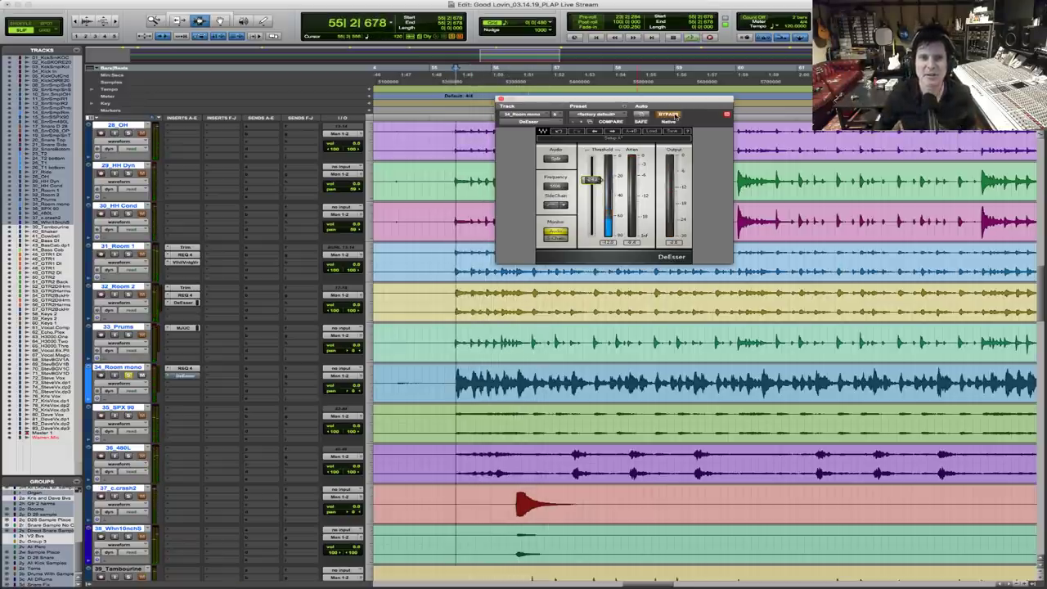
key(space)
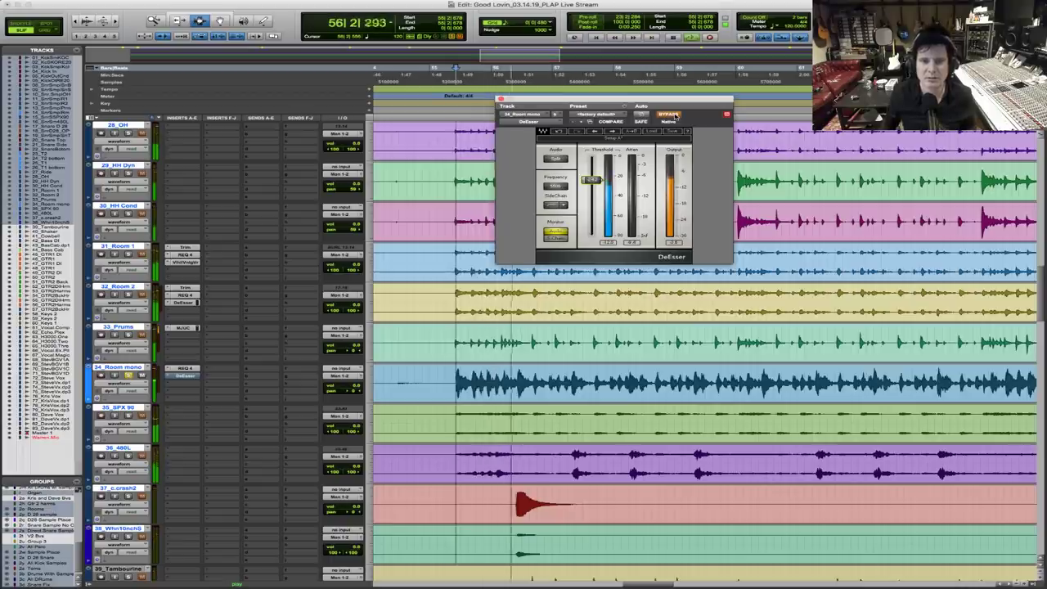
key(space)
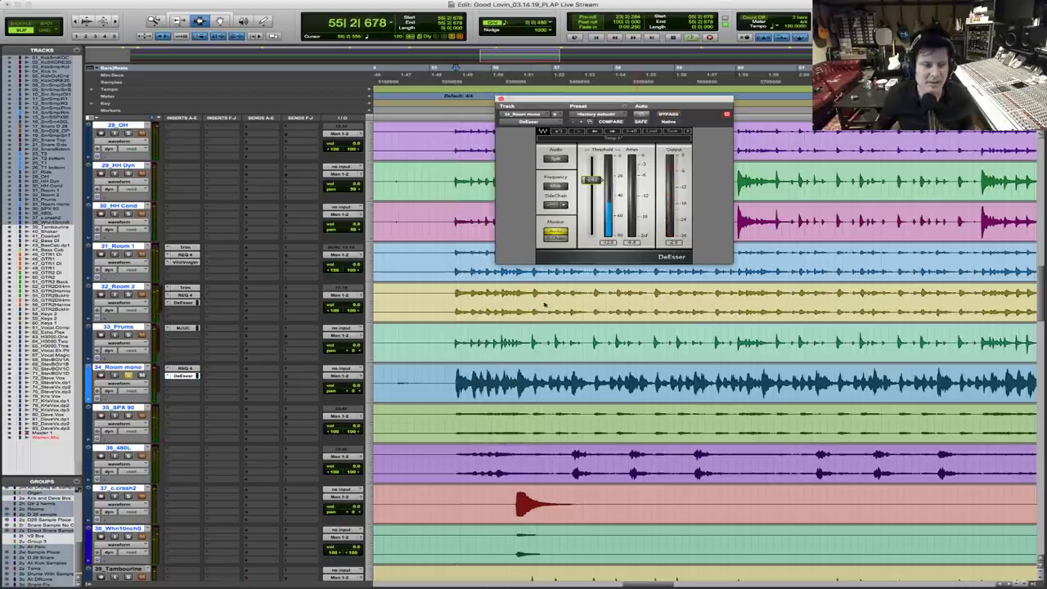
key(space)
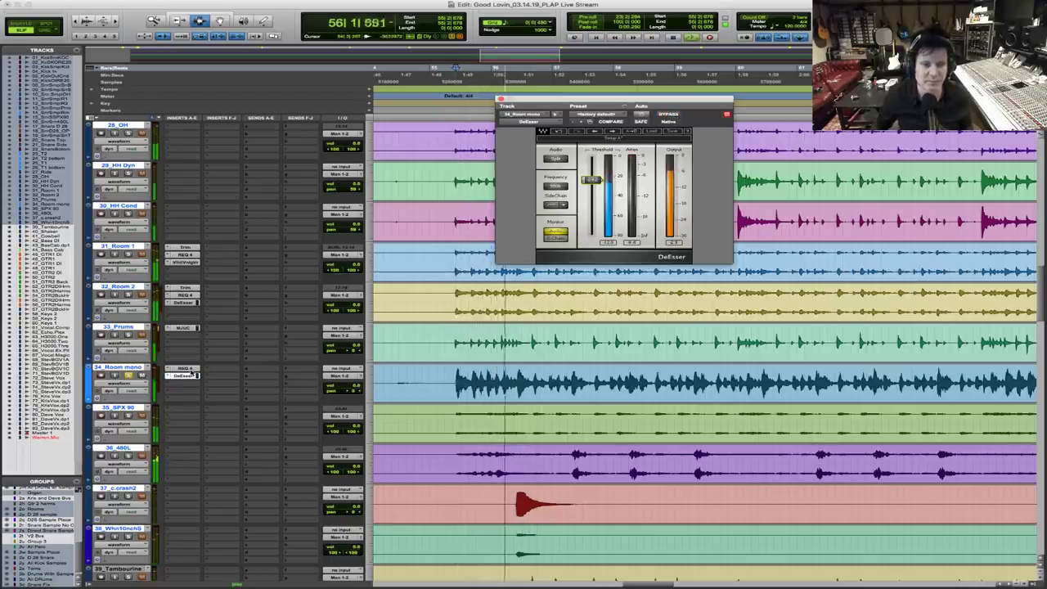
Reopen the REQ 4 on 34_Room mono and set its low-cut band to 122 Hz with a Q of 0.71
click(184, 368)
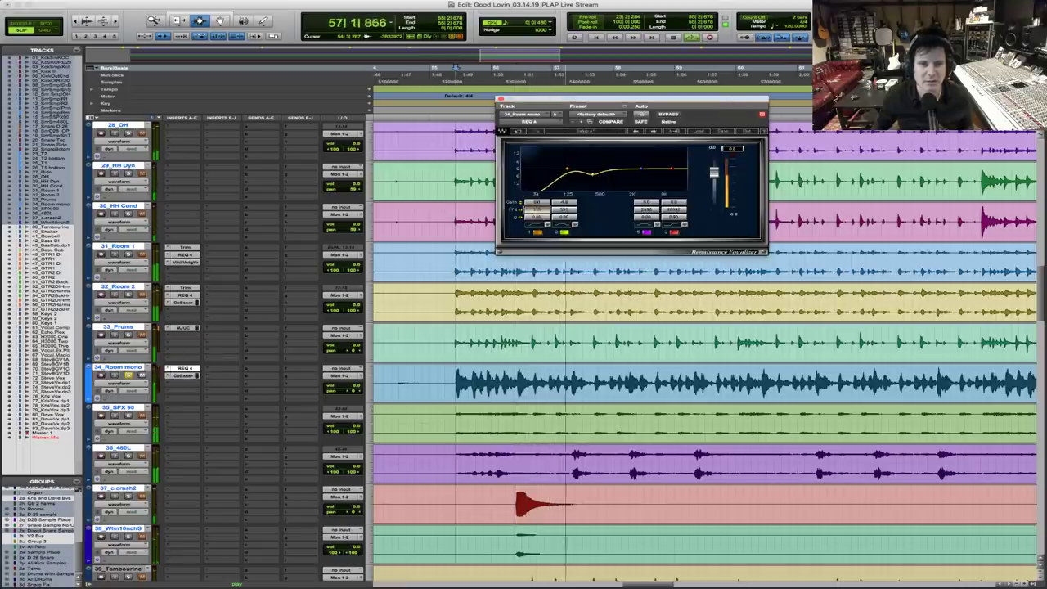
drag(546, 210, 548, 211)
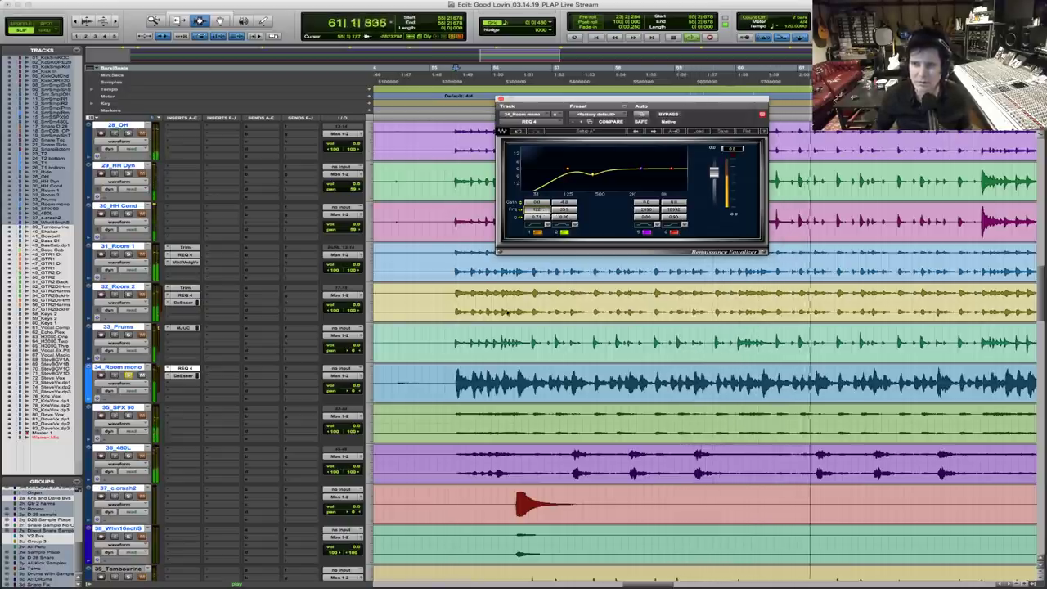
key(space)
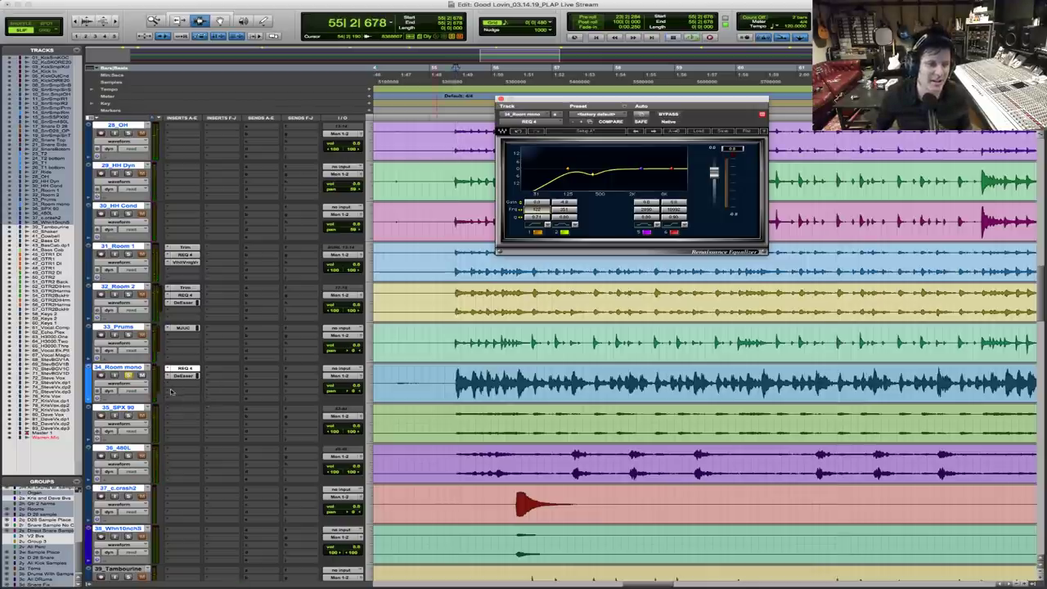
Insert a mono D-Verb on 34_Room mono with Room 1, Medium size and 751 ms decay, and set its mix to 36%
click(168, 387)
mouse_move(172, 385)
mouse_move(299, 294)
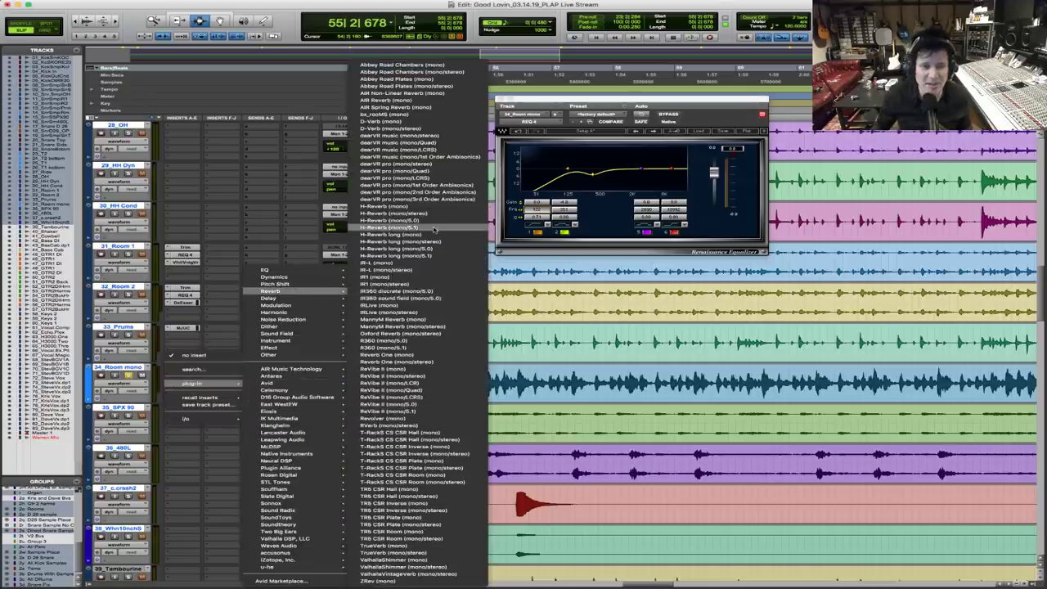
click(442, 129)
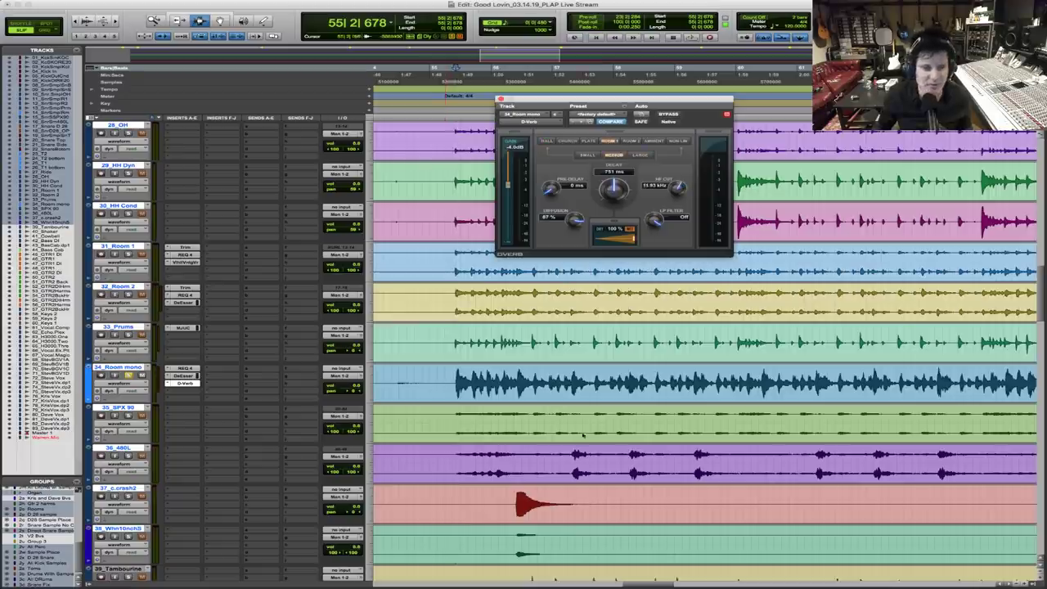
key(space)
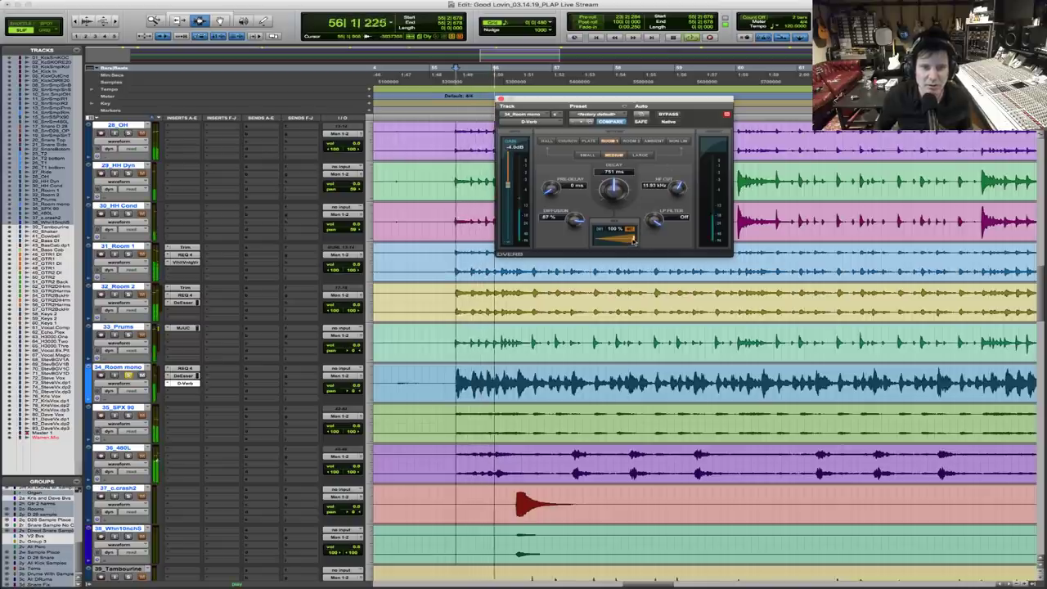
drag(631, 239, 604, 239)
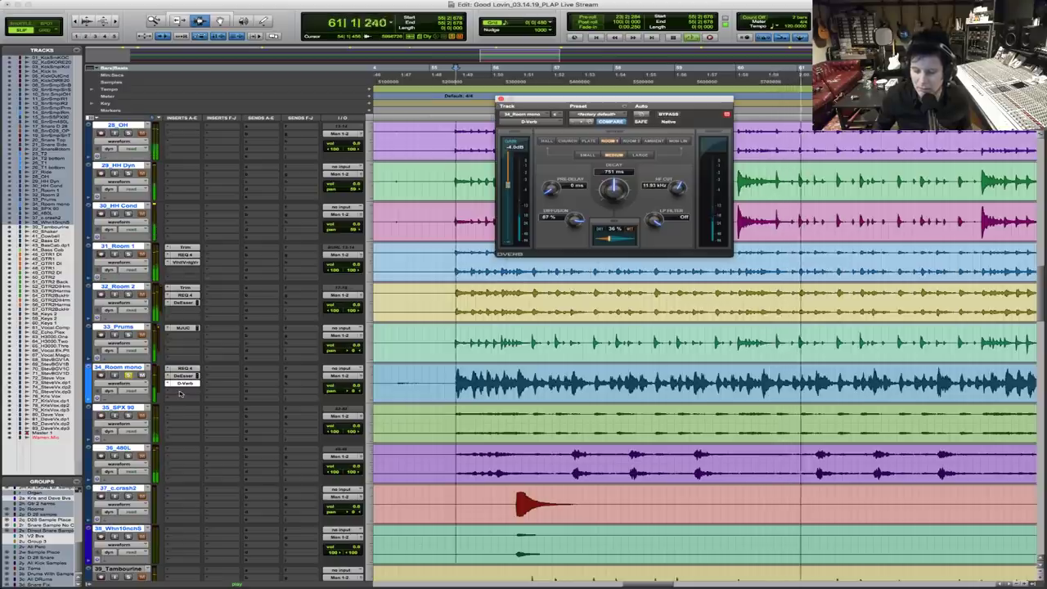
key(space)
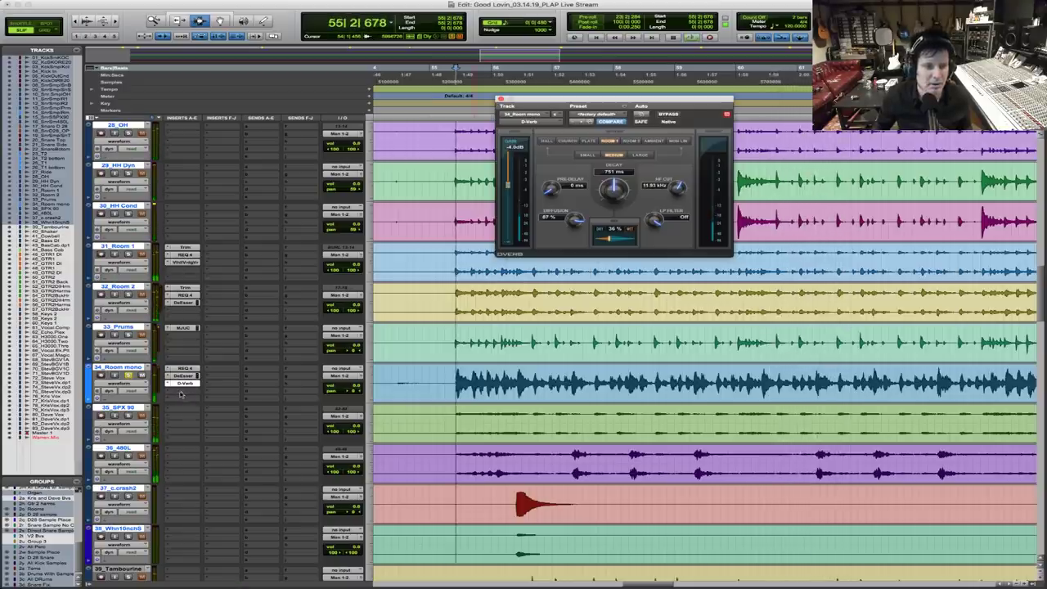
Insert a mono RCompressor in the fourth insert slot of 34_Room mono
click(187, 392)
mouse_move(200, 391)
mouse_move(282, 276)
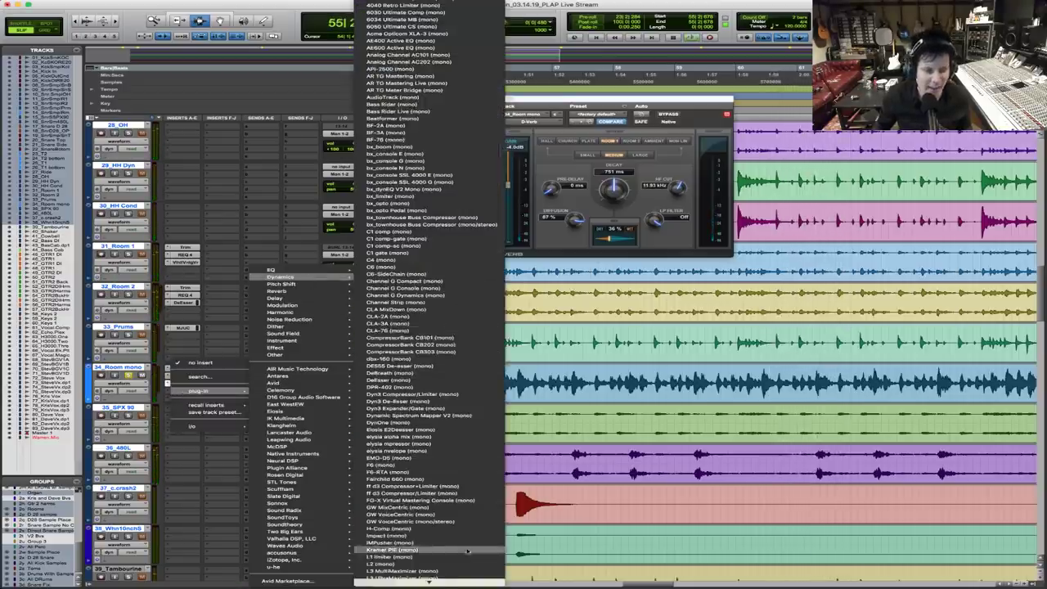
scroll(454, 530, down, 15)
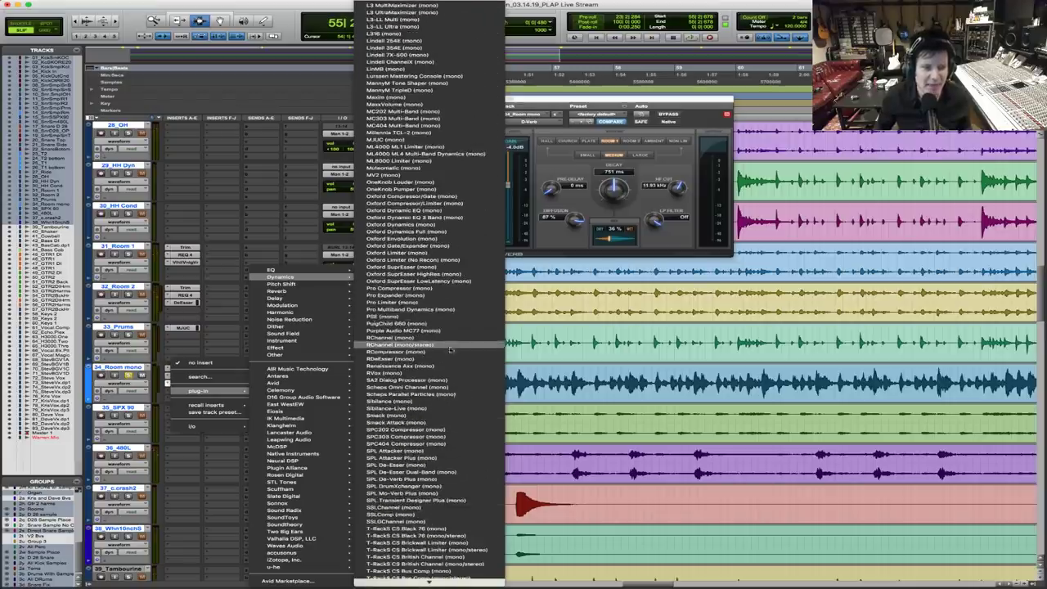
click(449, 351)
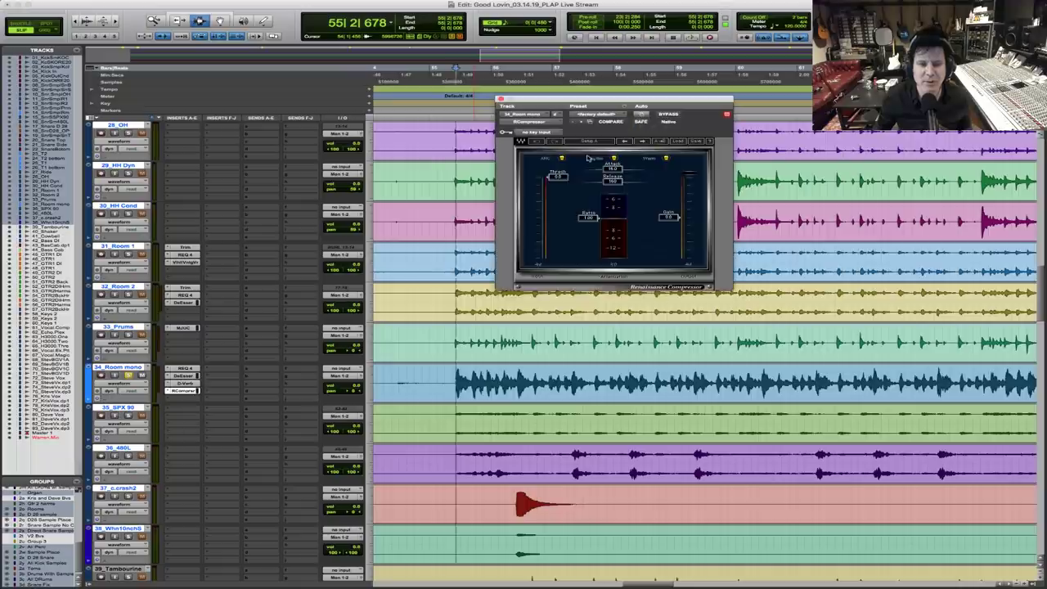
Lower the RCompressor's threshold to about -21 and raise its ratio to about 6.5, placing it ahead of the D-Verb
key(space)
mouse_move(571, 188)
mouse_down()
mouse_move(589, 233)
mouse_move(557, 202)
mouse_up()
key(space)
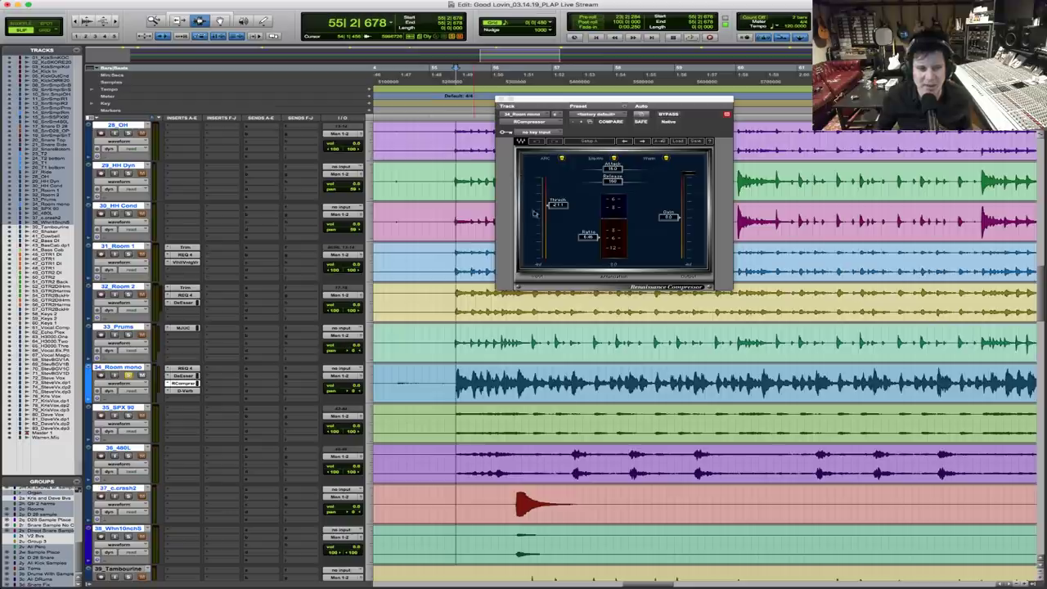
drag(613, 168, 614, 175)
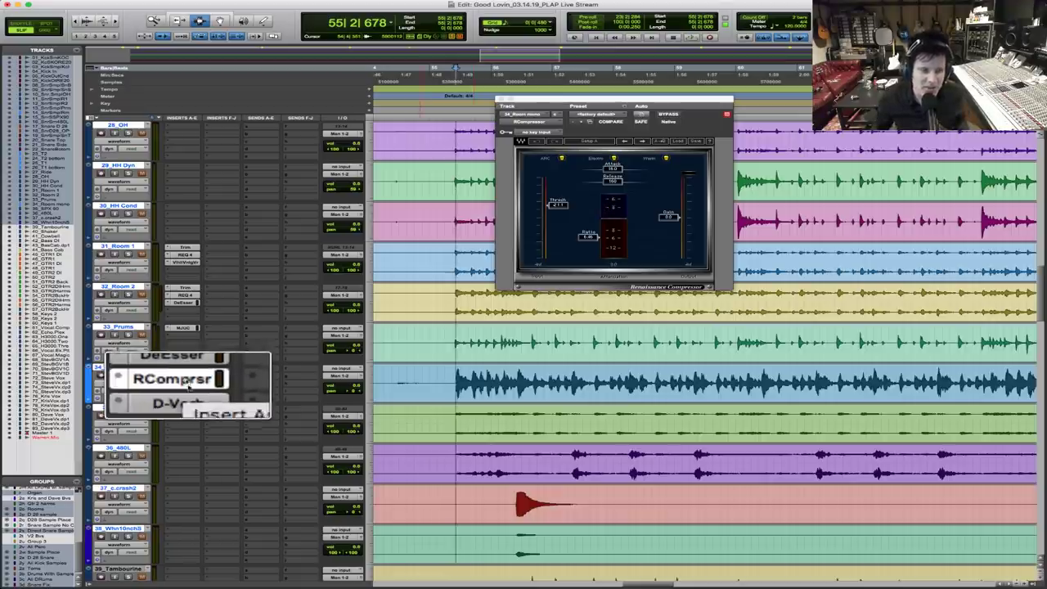
Set the RCompressor's threshold to about -12.7, ratio to about 7.7 and gain to about 3, and compare it with bypass during playback
key(space)
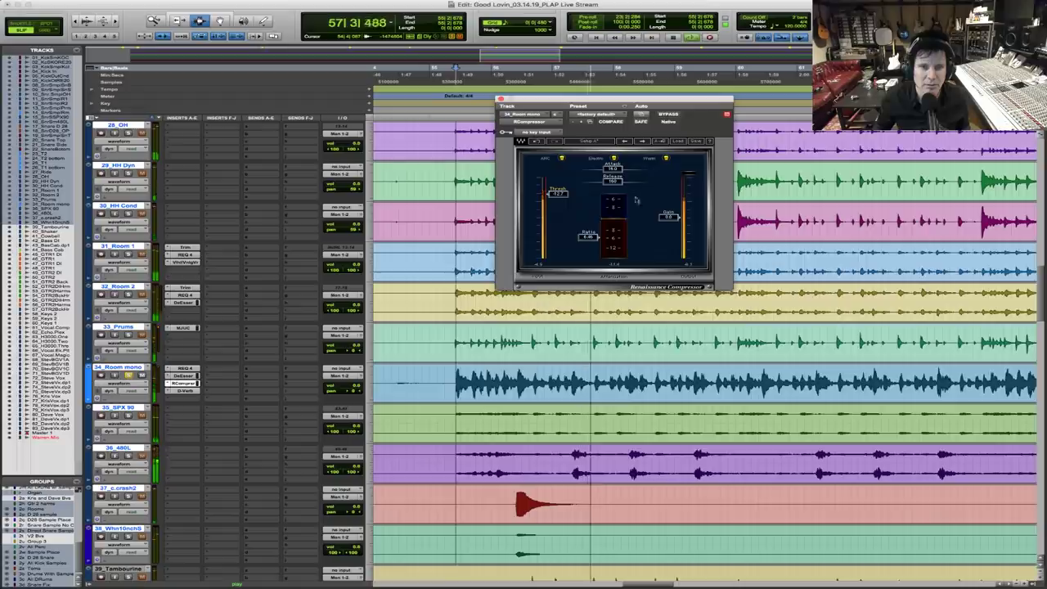
drag(589, 237, 589, 222)
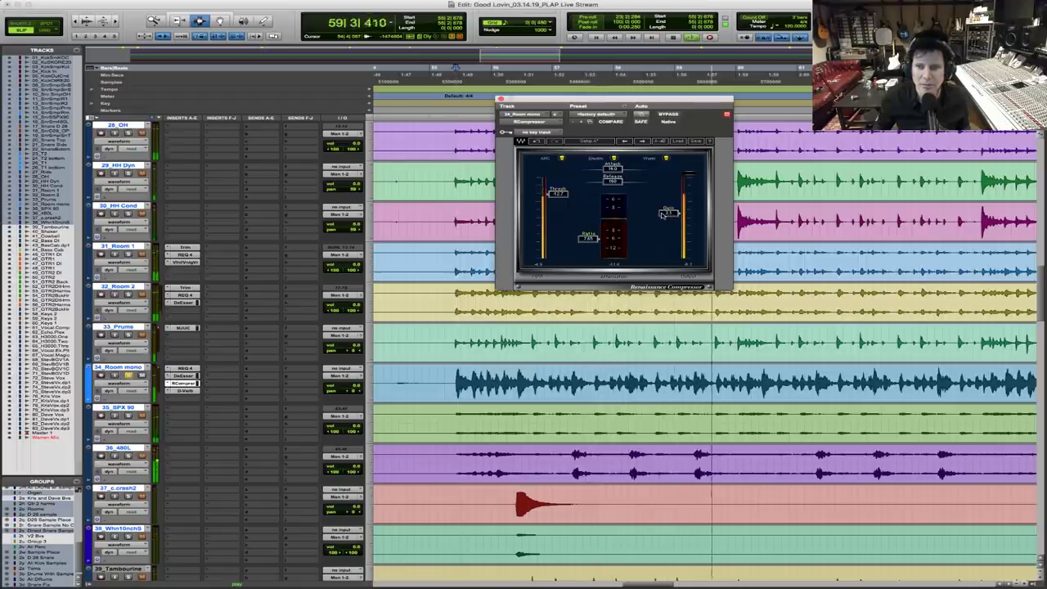
click(669, 114)
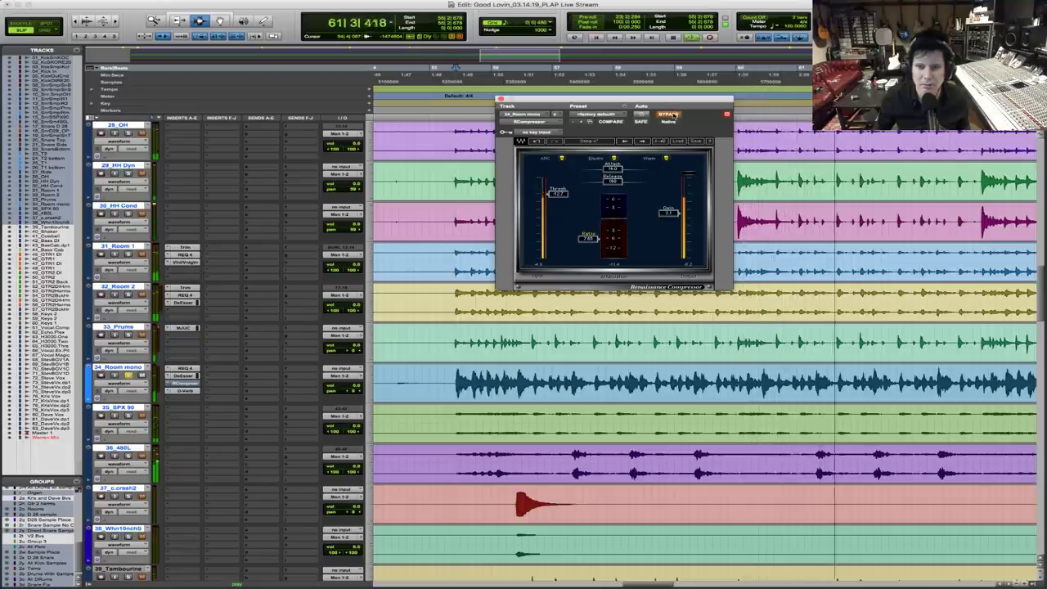
click(669, 115)
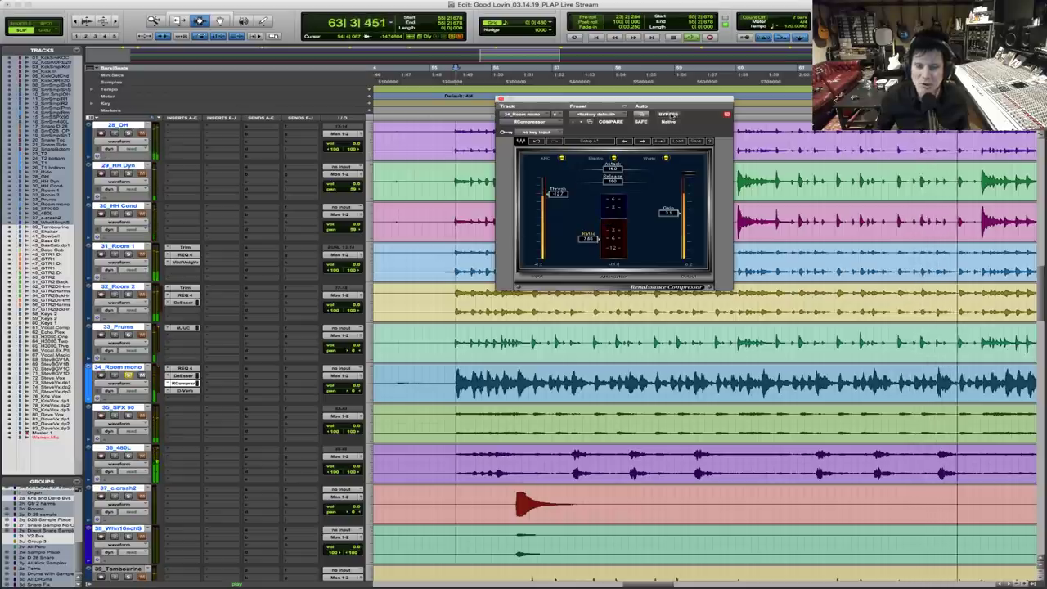
key(space)
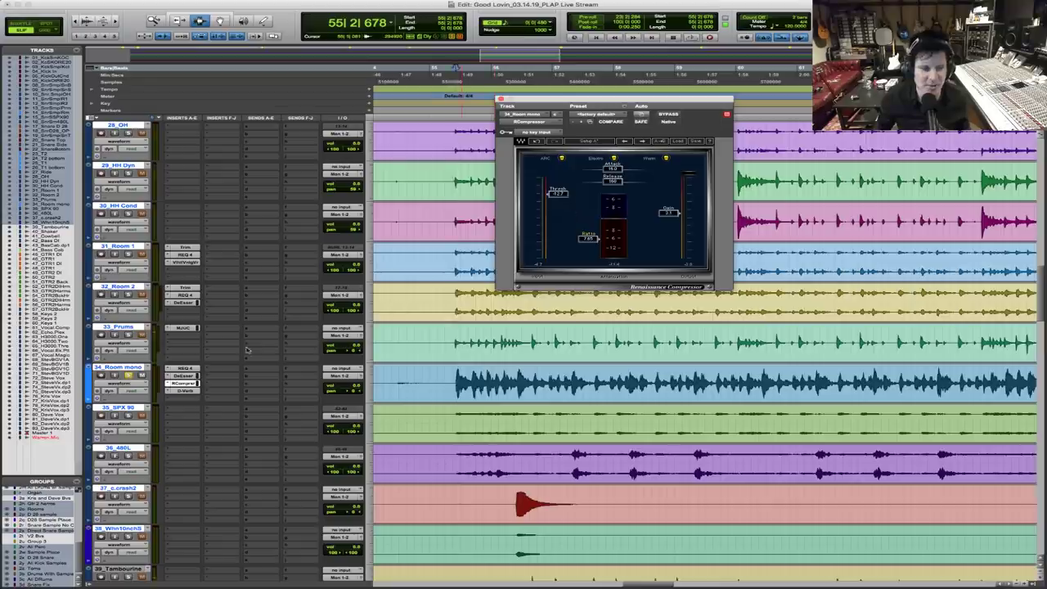
Move the D-Verb down one insert slot on 34_Room mono and duplicate the RCompressor into the freed slot
click(186, 398)
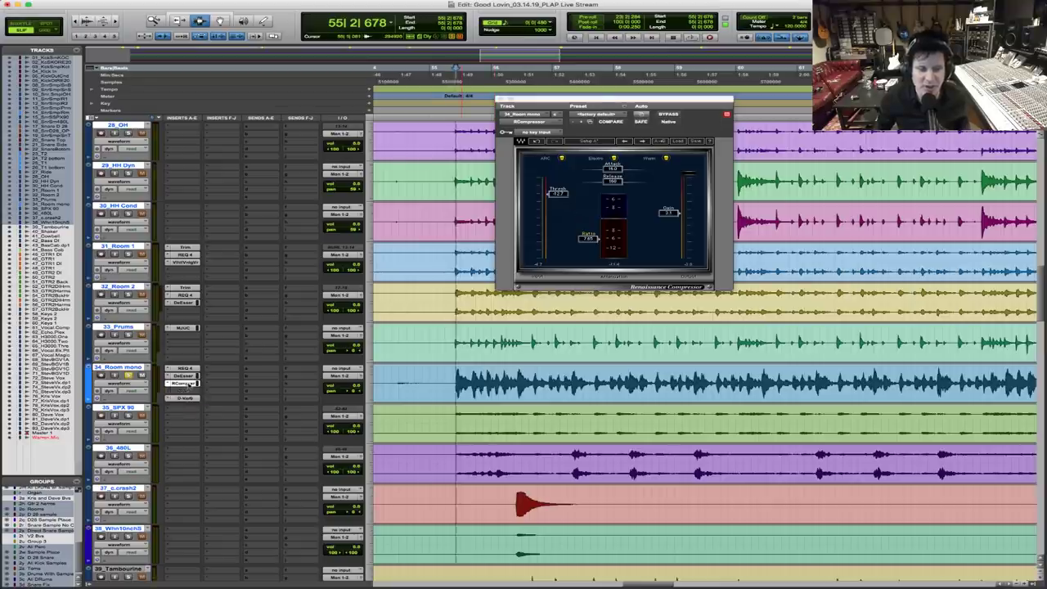
click(192, 392)
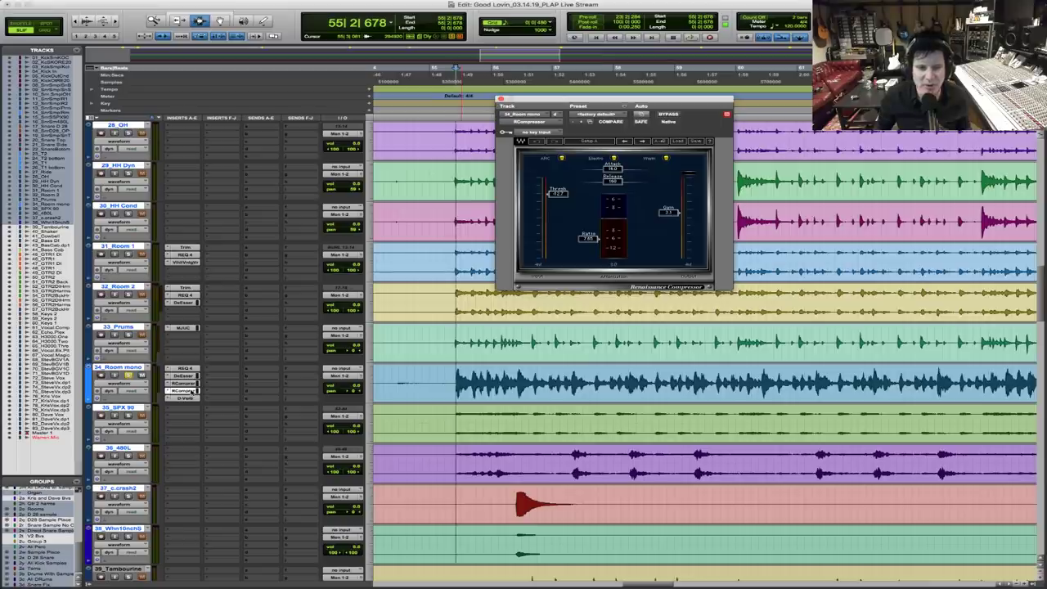
Audition the second RCompressor on 34_Room mono and compare it with bypass during playback
key(space)
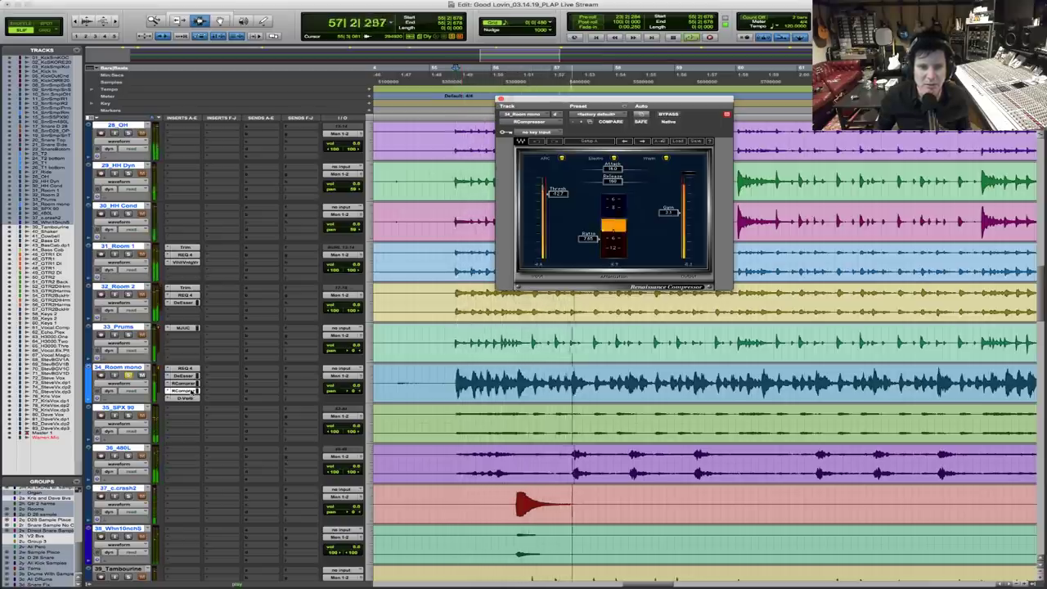
click(672, 114)
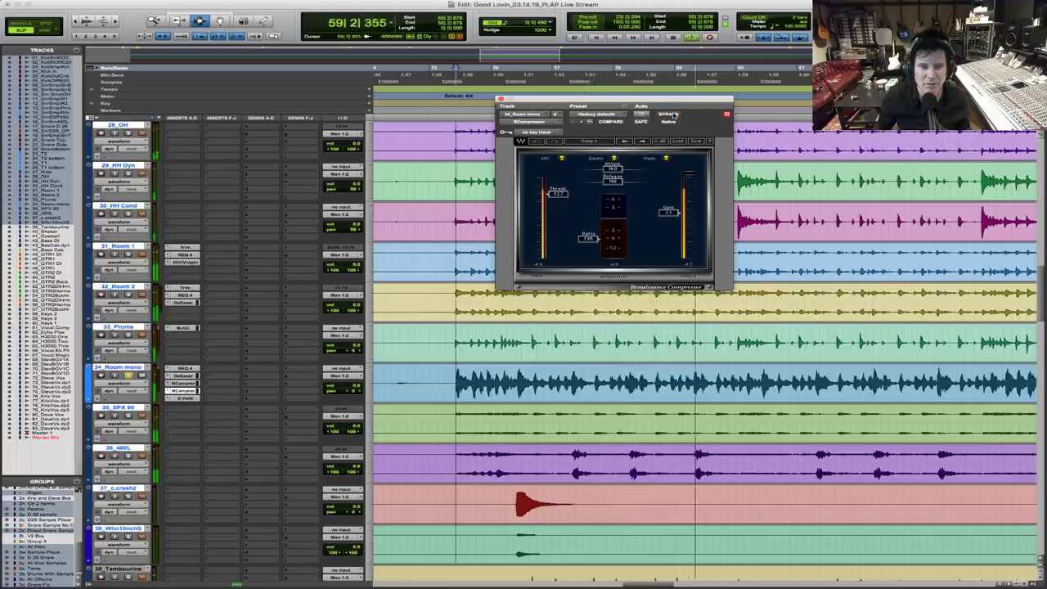
key(space)
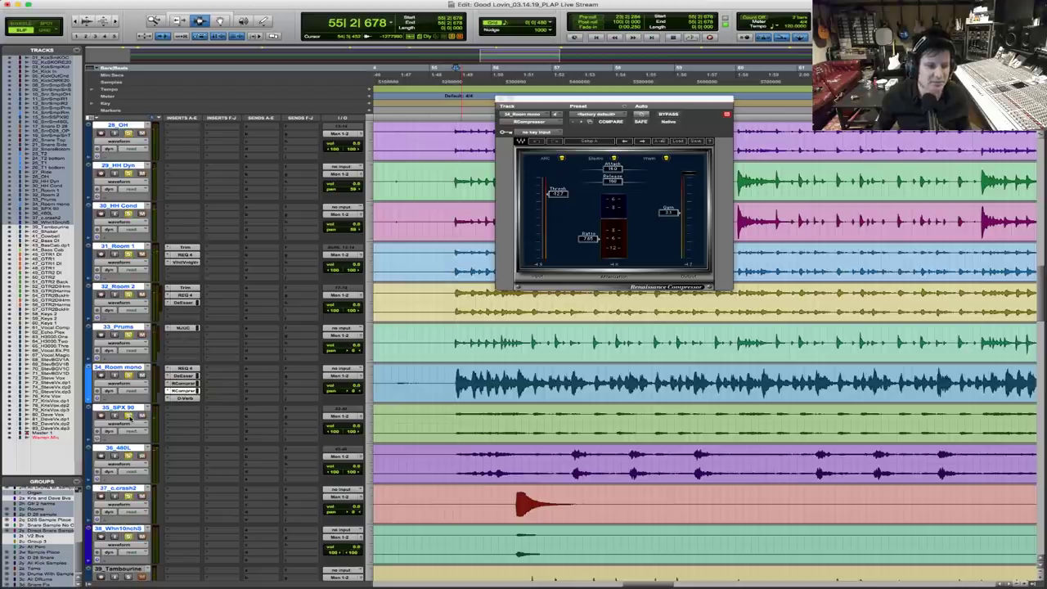
Lower the 36_480L track's volume to -5.3 while the drums play, and close the RCompressor window
key(space)
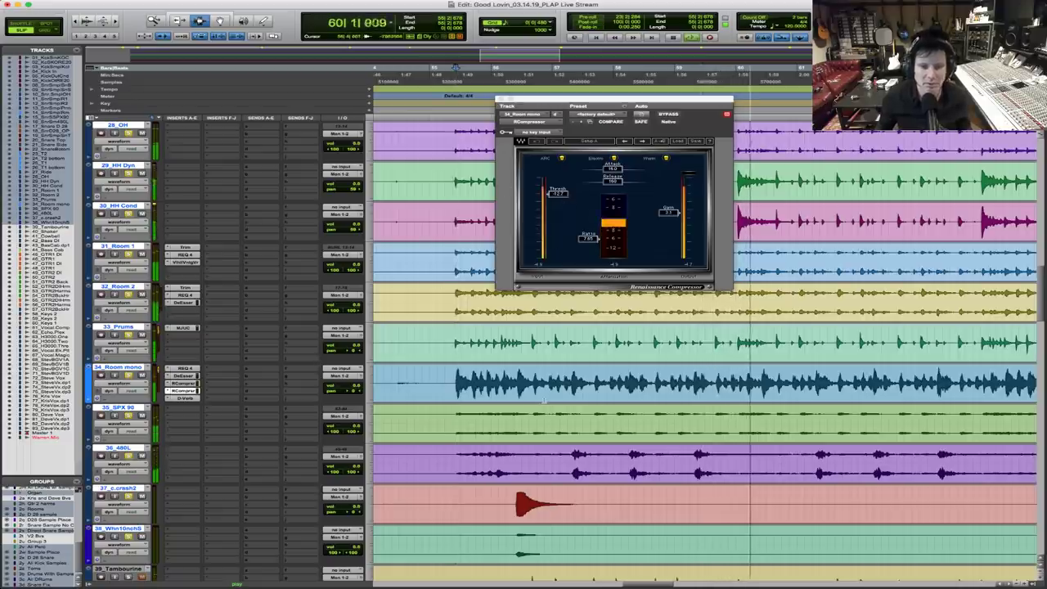
drag(346, 478, 346, 469)
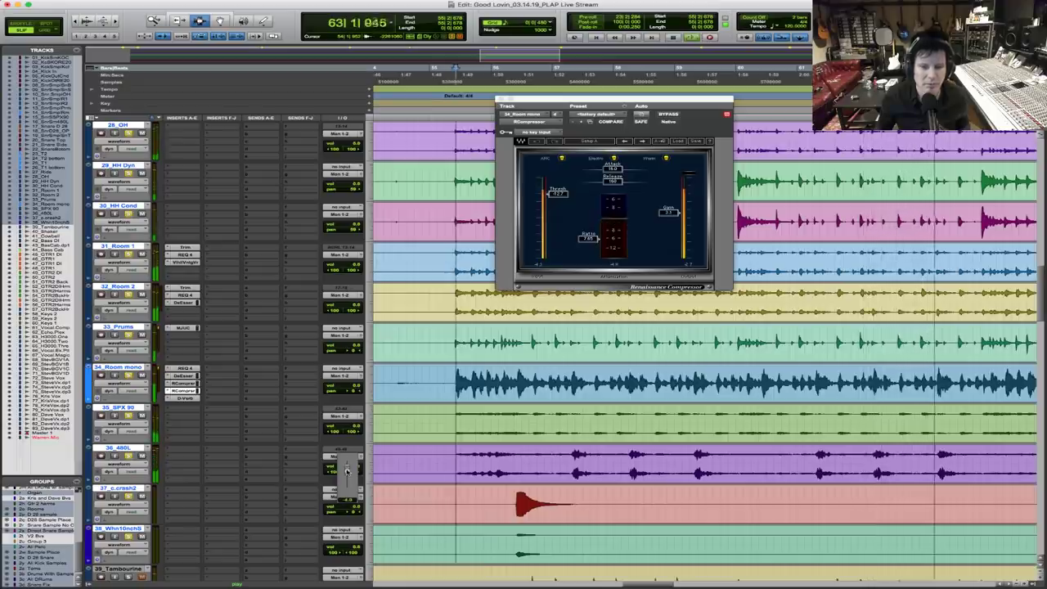
drag(346, 470, 346, 471)
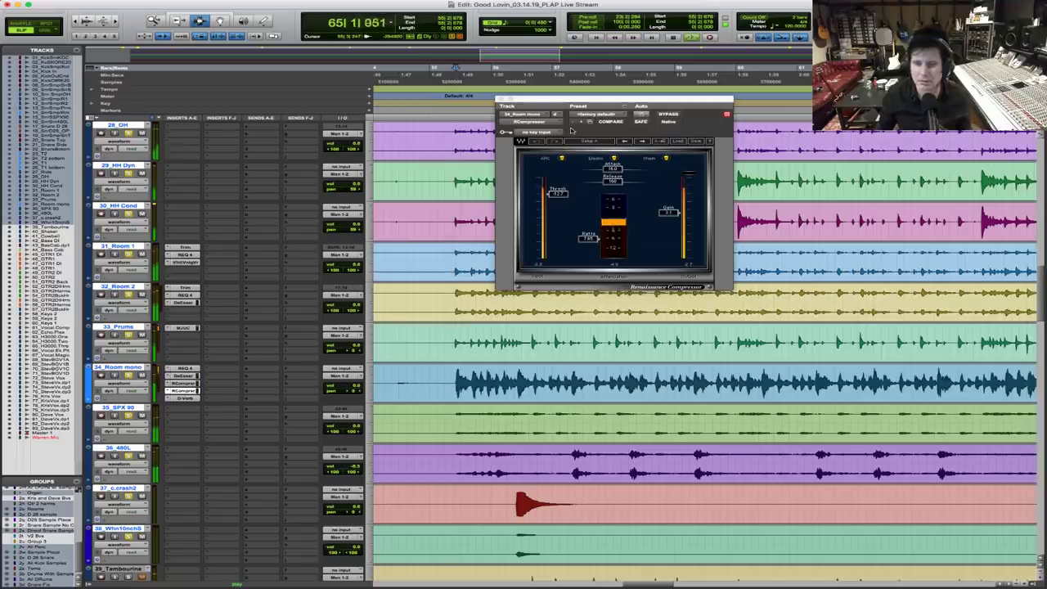
click(500, 99)
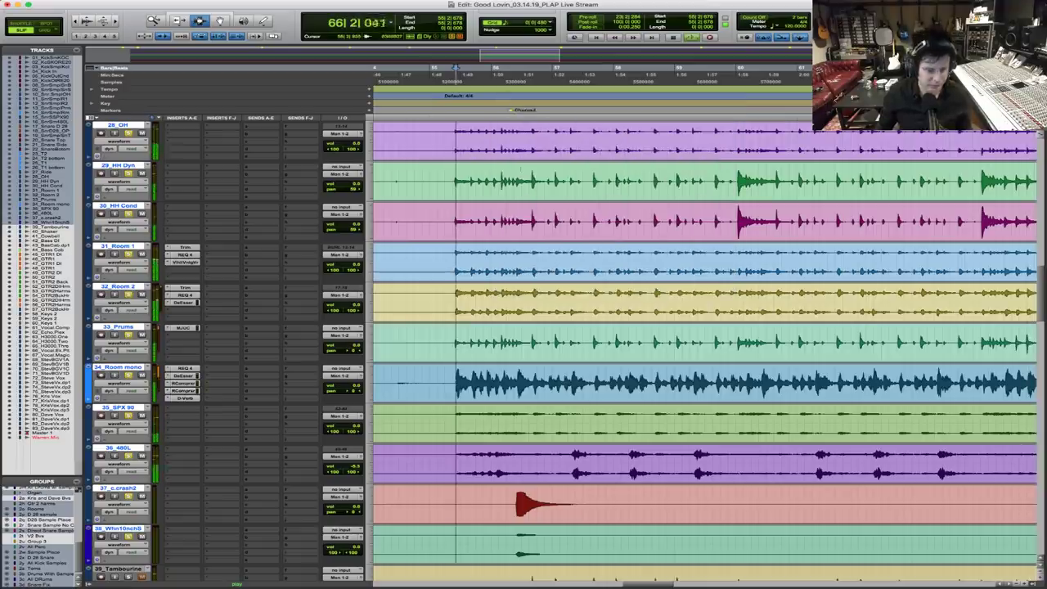
Show the whole song on the timeline and set the playback start at the first drum entry in bar 16
key(alt+a)
drag(888, 320, 377, 283)
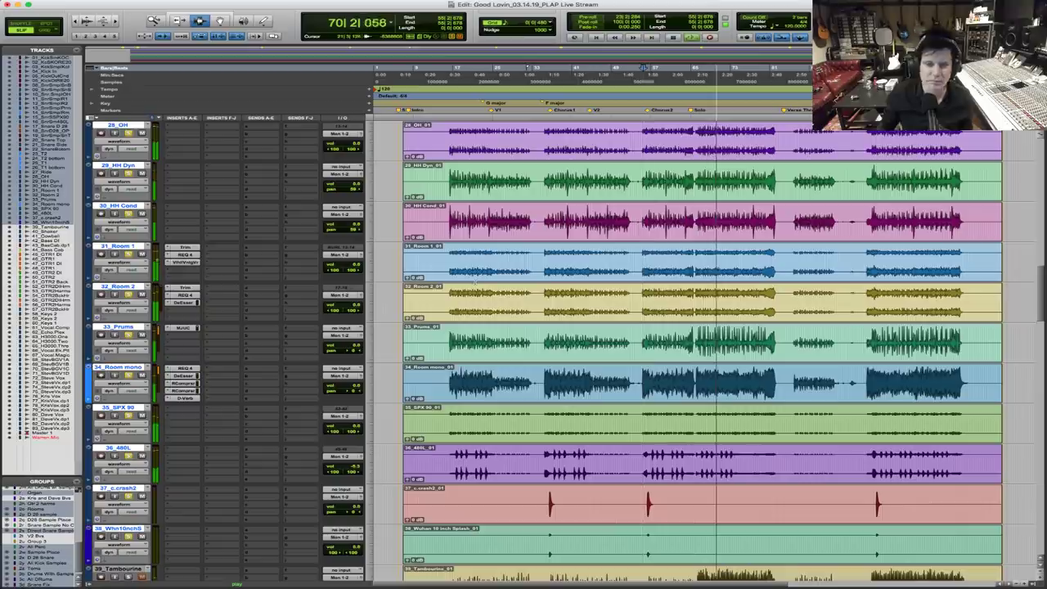
key(space)
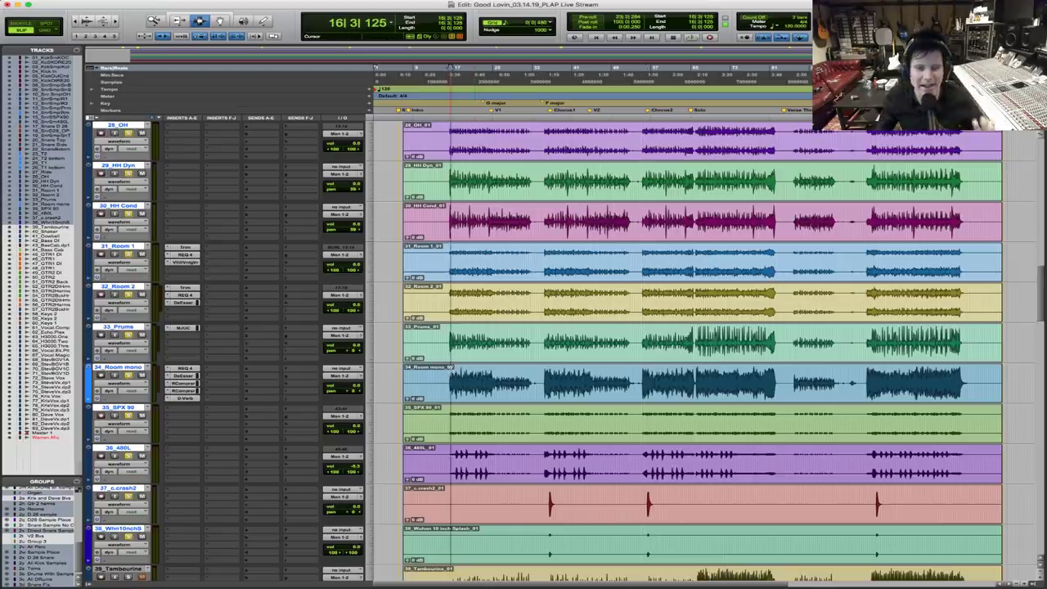
Review the drum tracks from the kicks down to the percussion and briefly play the drum mix from bar 16
scroll(702, 351, up, 15)
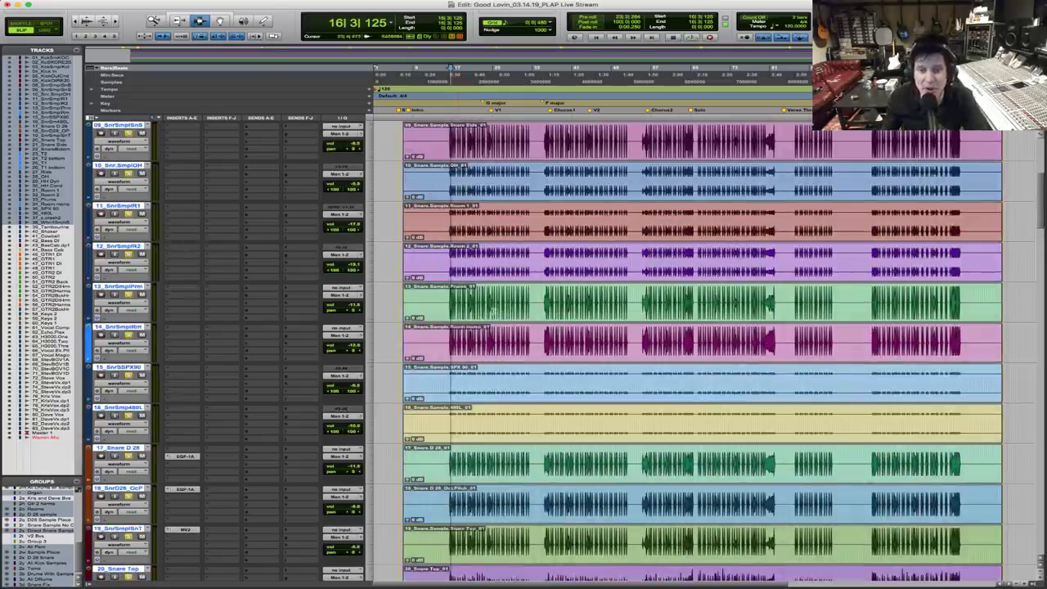
scroll(508, 345, up, 5)
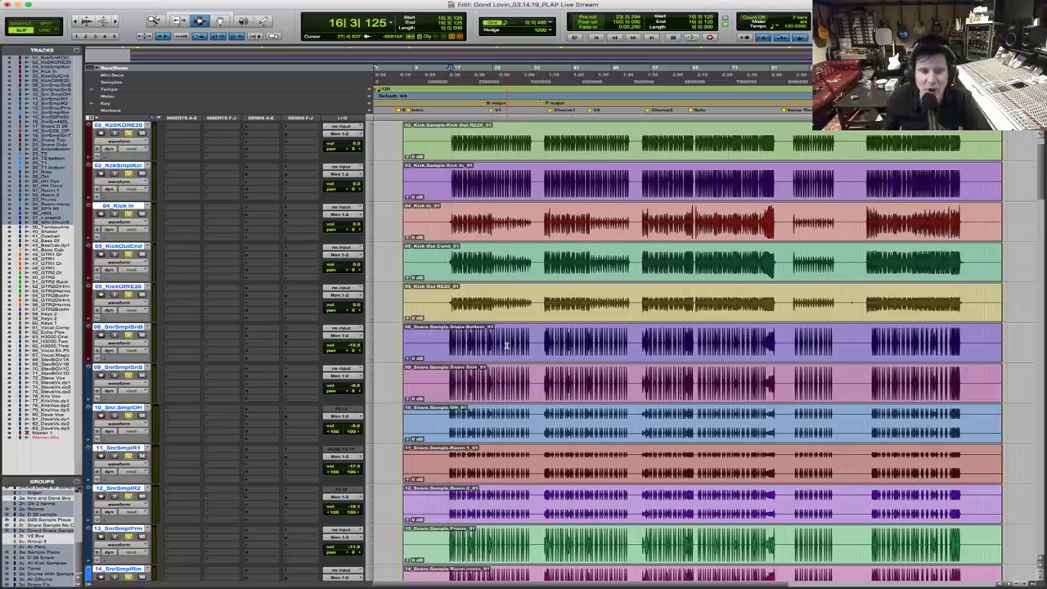
scroll(506, 345, up, 1)
scroll(507, 345, down, 15)
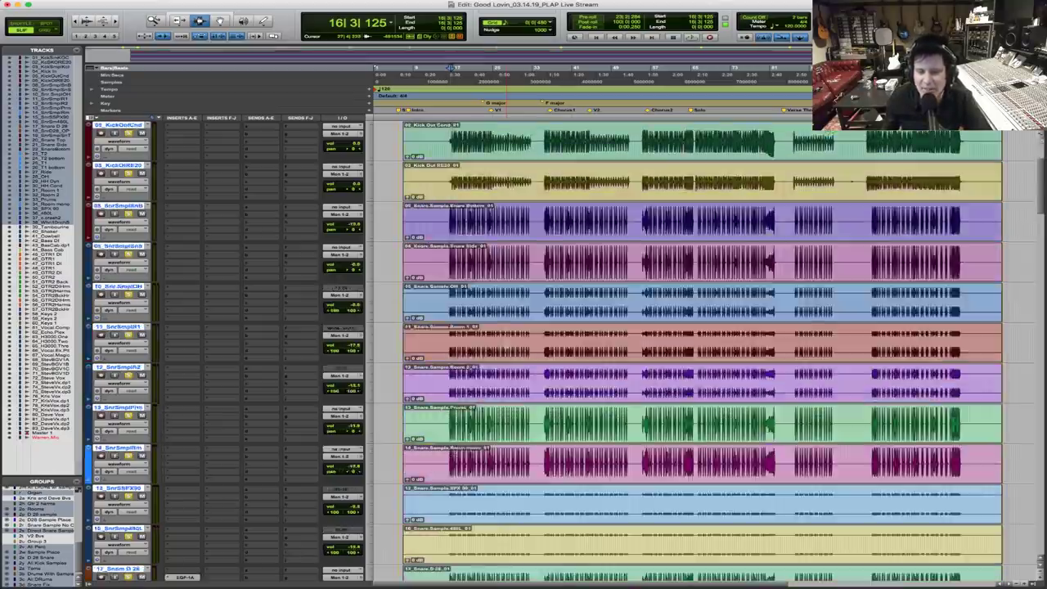
scroll(507, 345, down, 15)
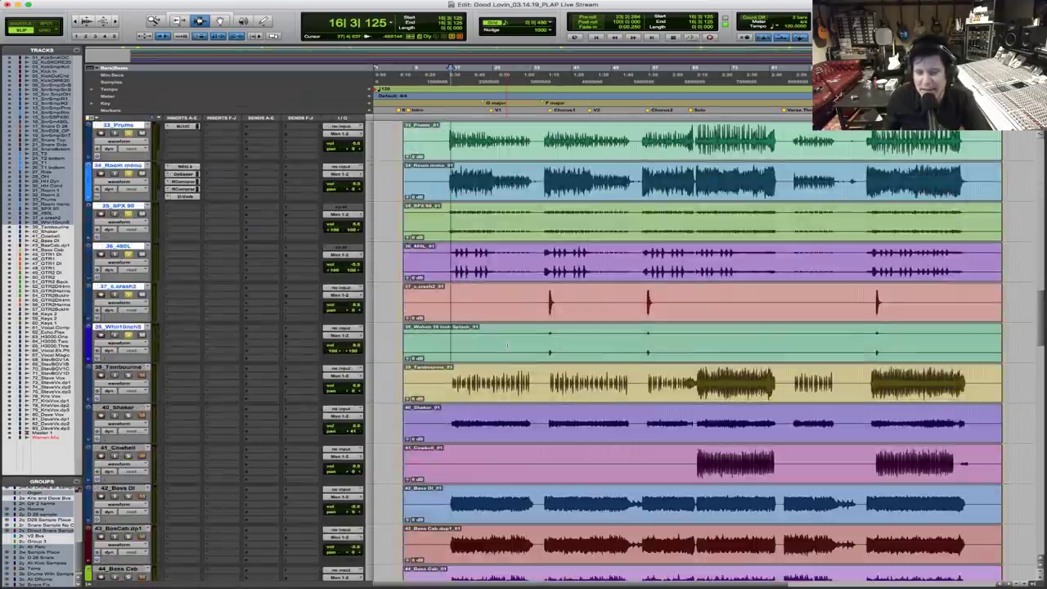
scroll(506, 345, up, 6)
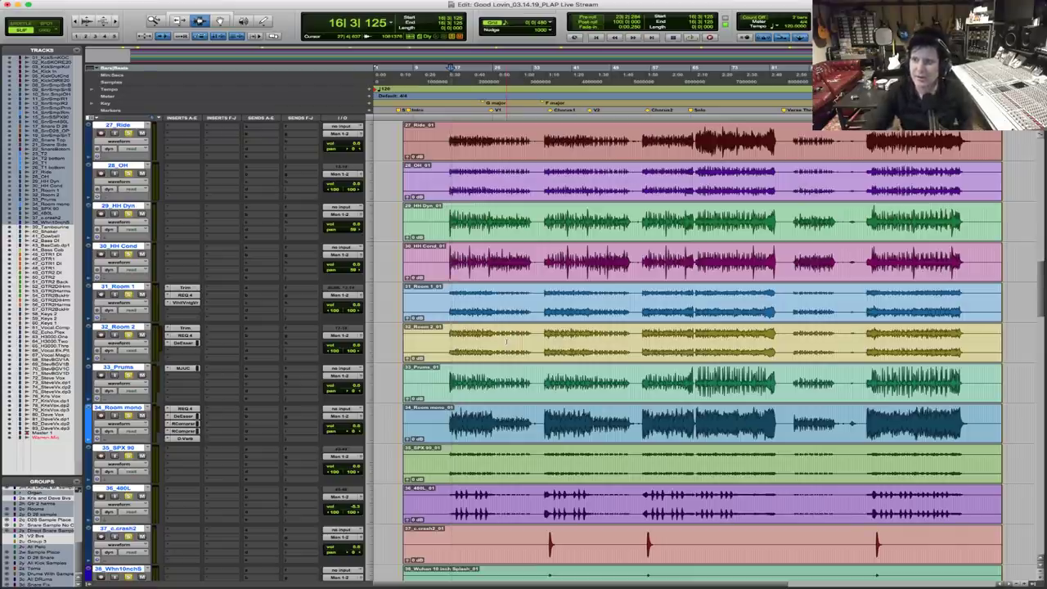
key(space)
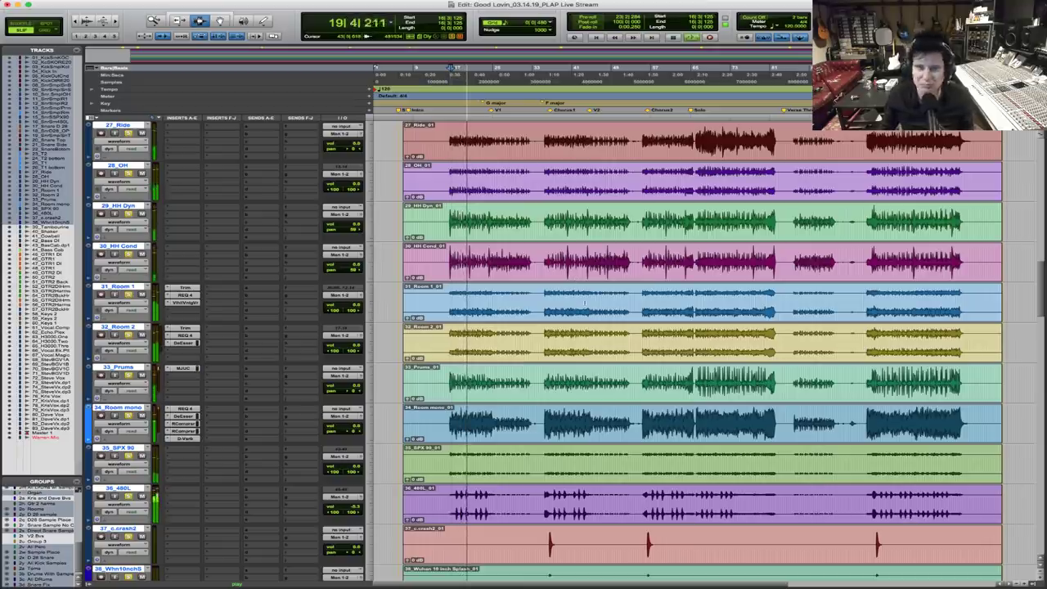
scroll(585, 302, up, 4)
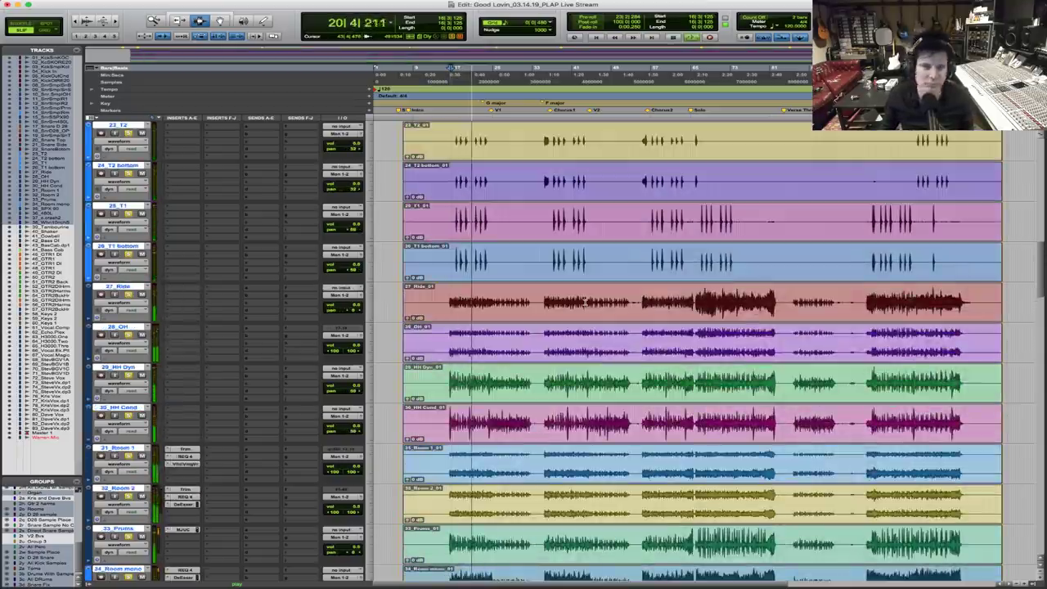
key(space)
Enlarge the timeline around the first drum section and audition the drum mix from just before the entry in bar 16
drag(399, 231, 536, 231)
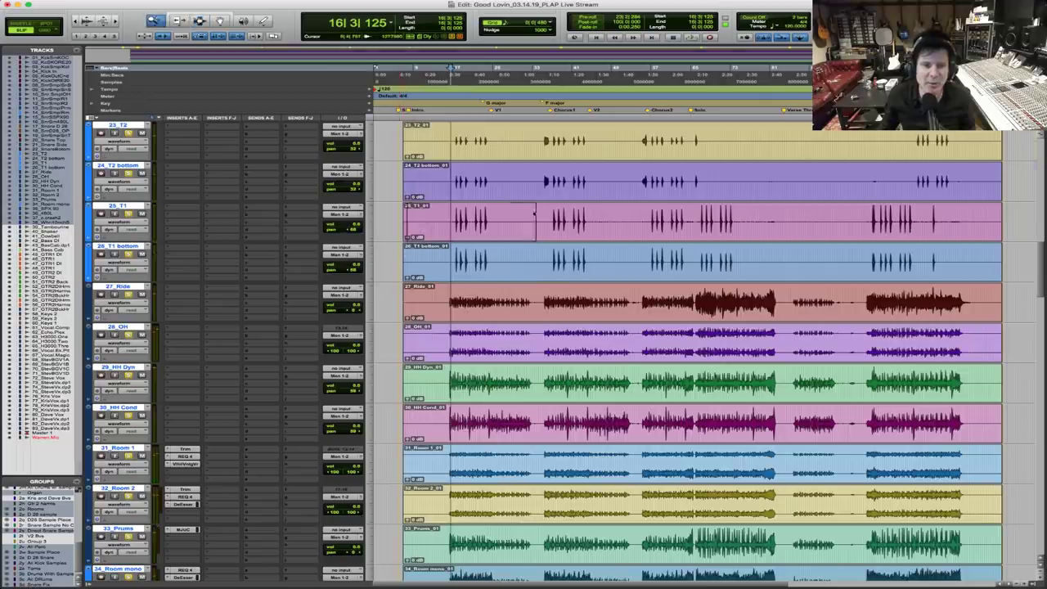
click(595, 302)
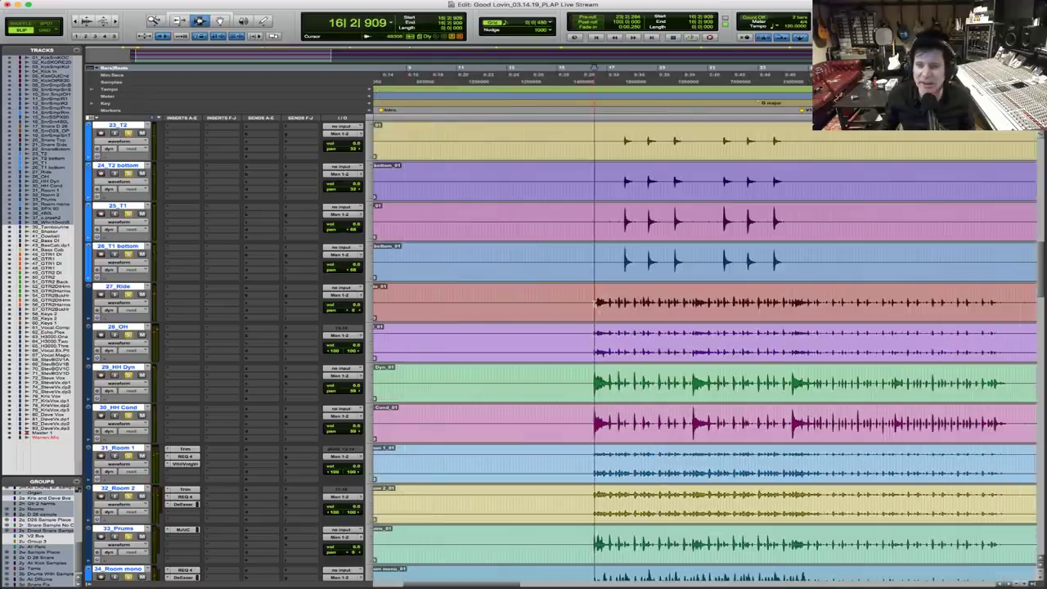
key(space)
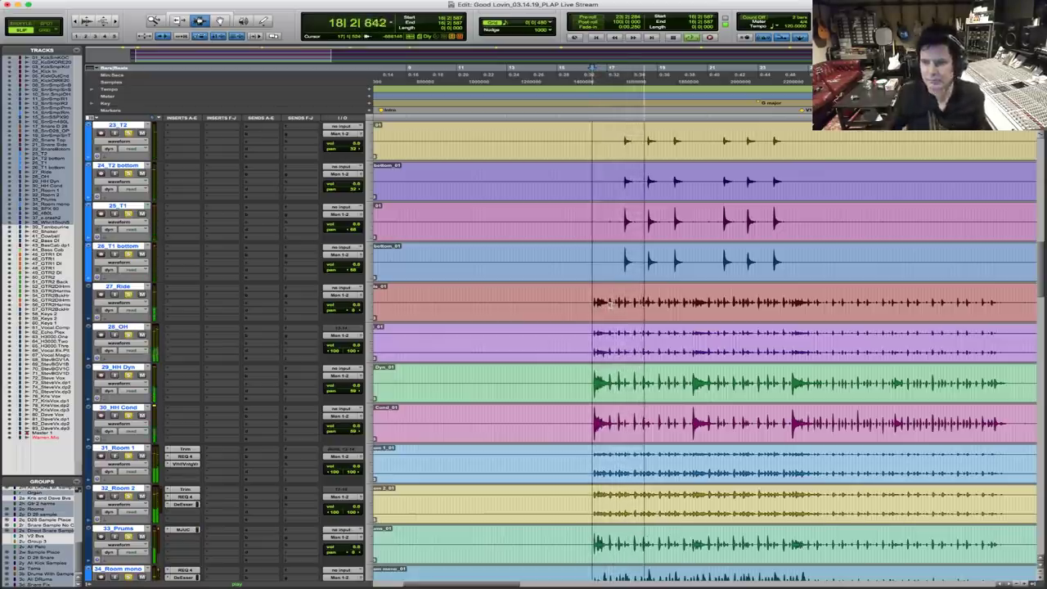
key(space)
click(593, 303)
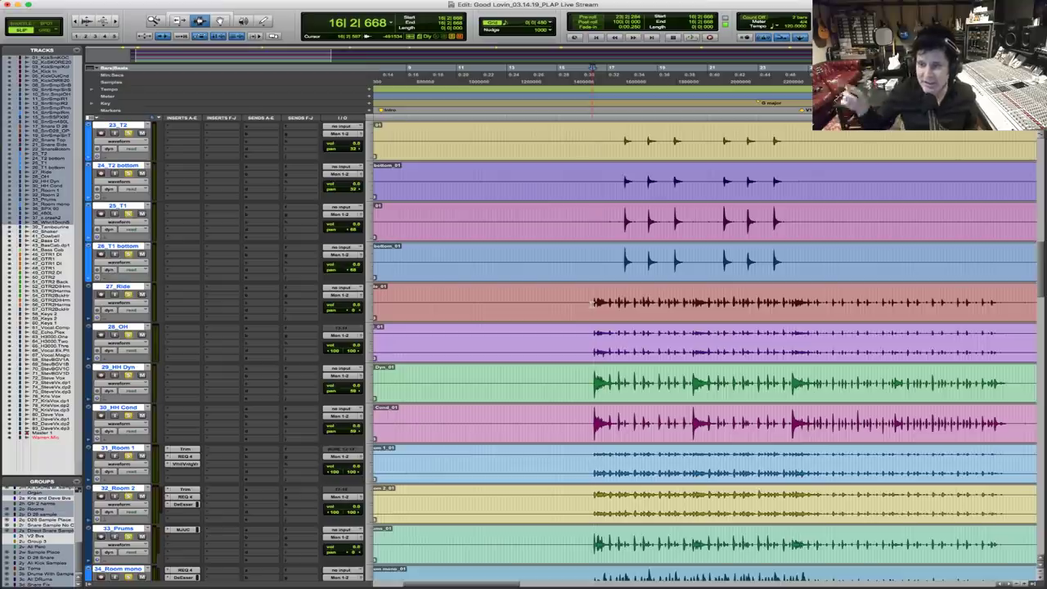
key(space)
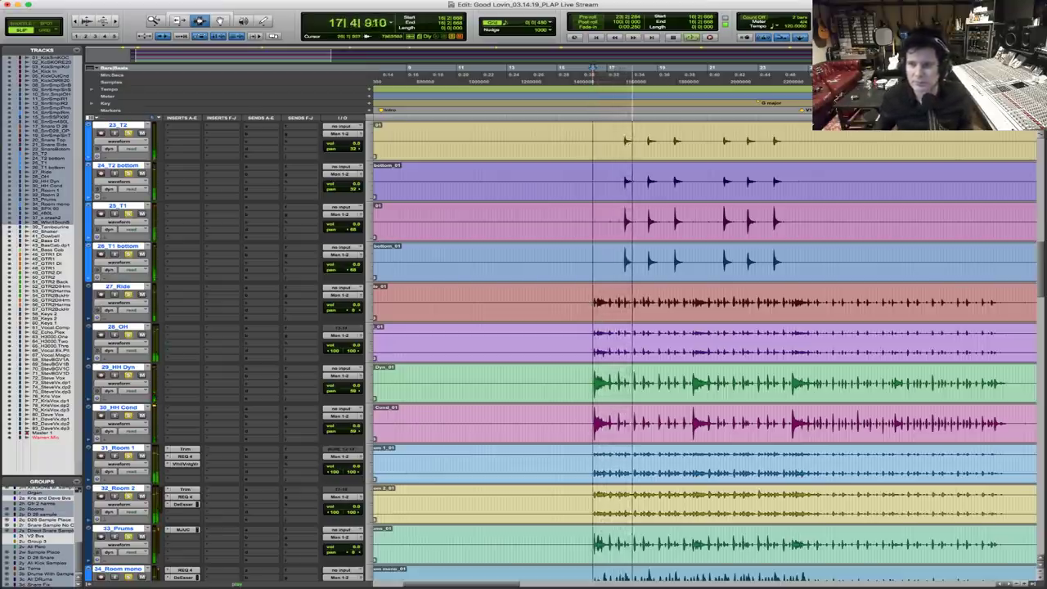
key(space)
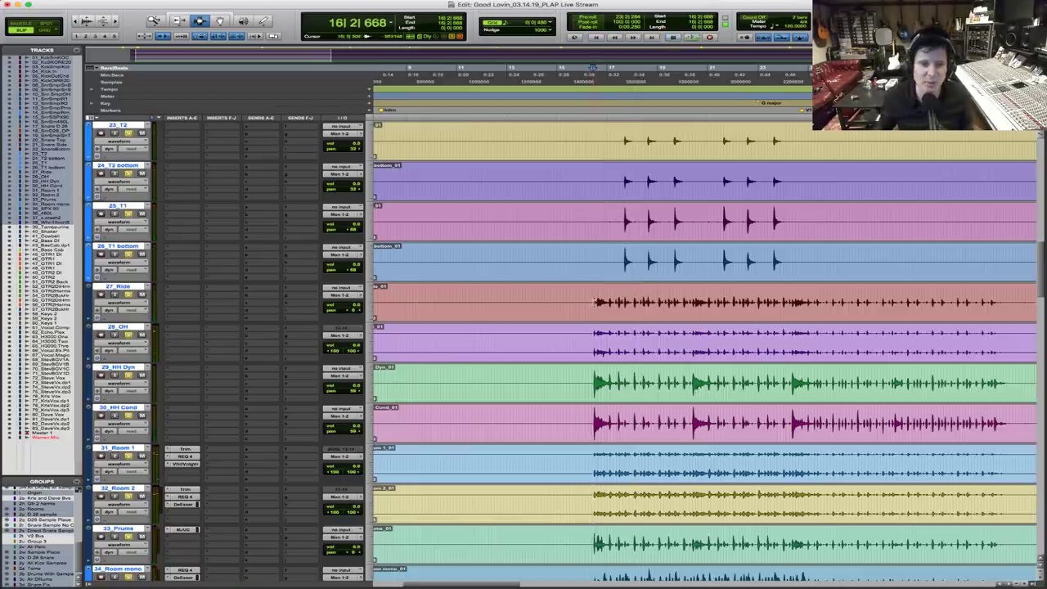
Examine the tracks from the snare samples through toms, overheads and rooms down to the percussion and bass
click(591, 302)
scroll(595, 311, down, 4)
scroll(601, 327, up, 6)
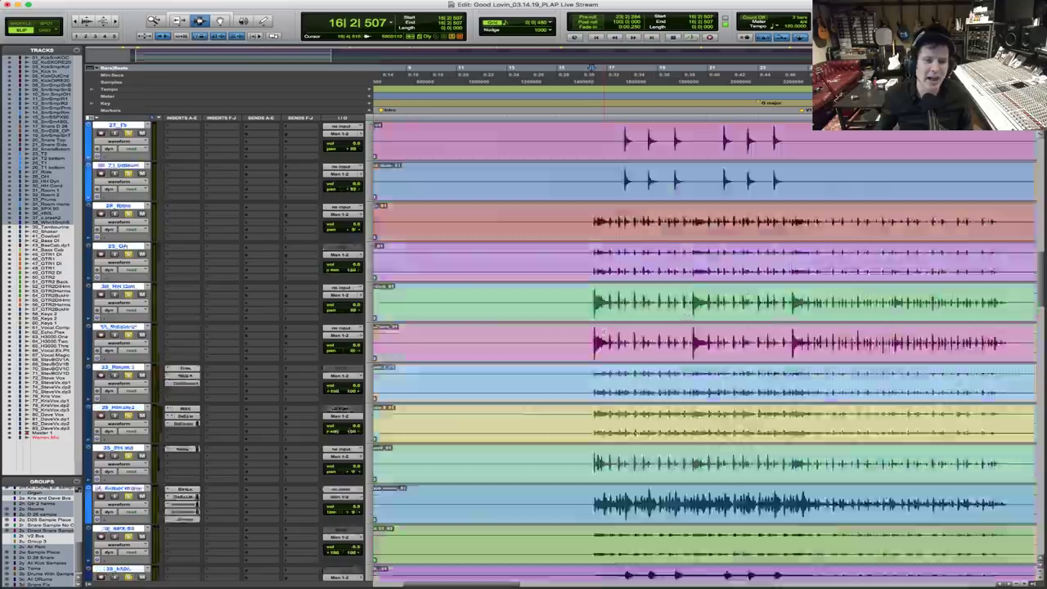
scroll(603, 331, up, 8)
scroll(603, 332, down, 3)
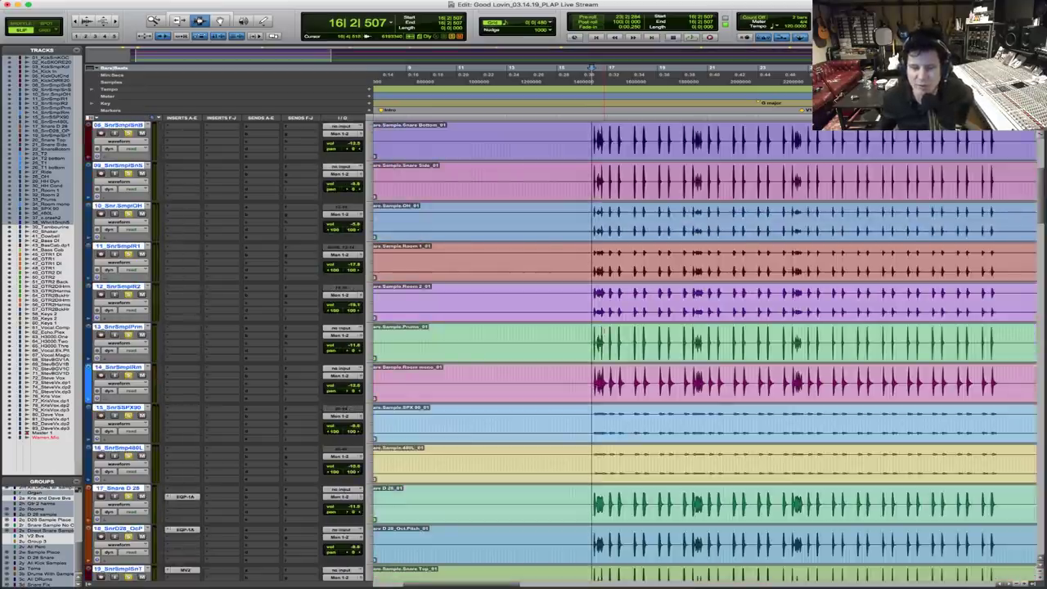
scroll(603, 333, down, 5)
scroll(604, 331, down, 5)
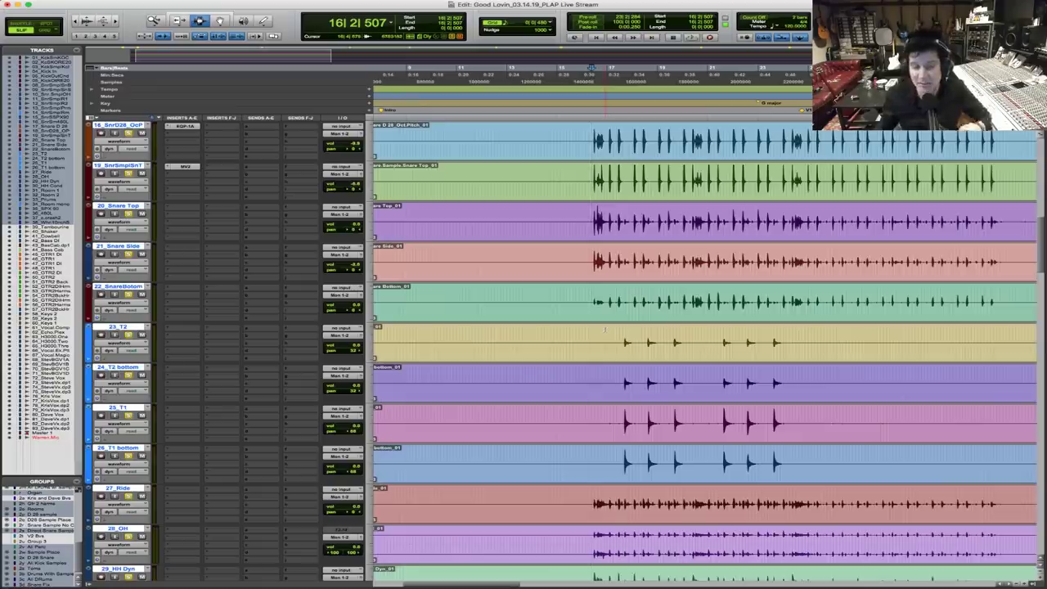
scroll(605, 330, down, 4)
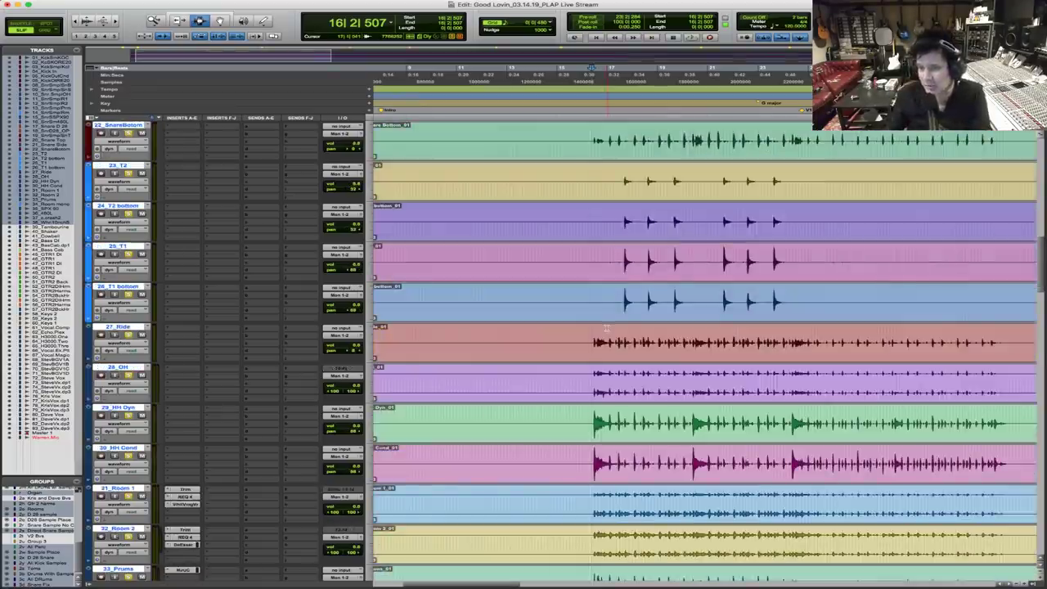
scroll(607, 327, down, 8)
scroll(607, 328, down, 8)
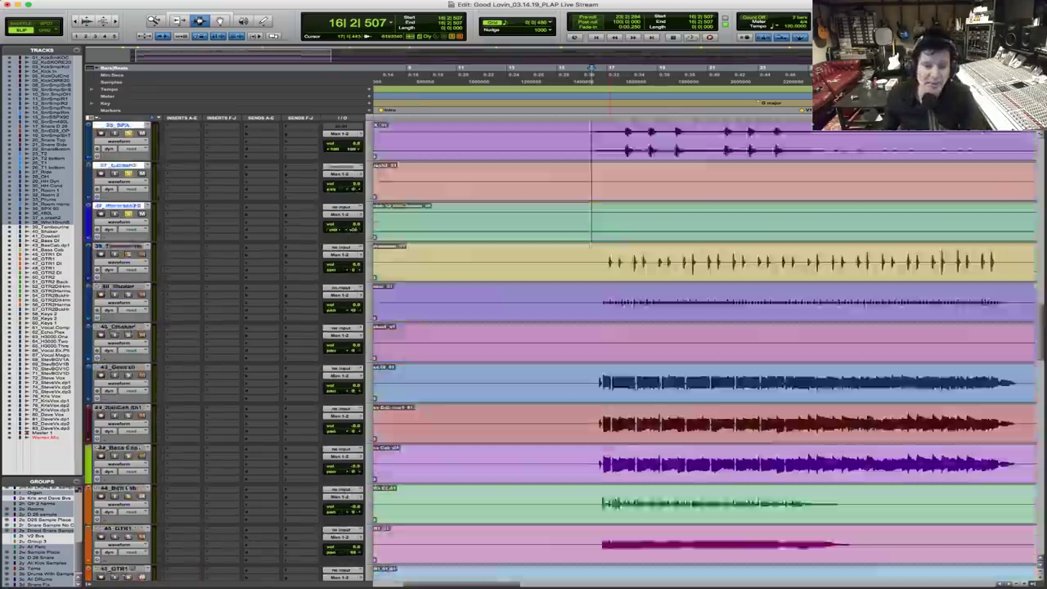
Set the playback start in bar 16 across 42_Bass DI, 43_BasCab.dp1 and 44_Bass Cab, and audition the bass entry
drag(599, 299, 600, 380)
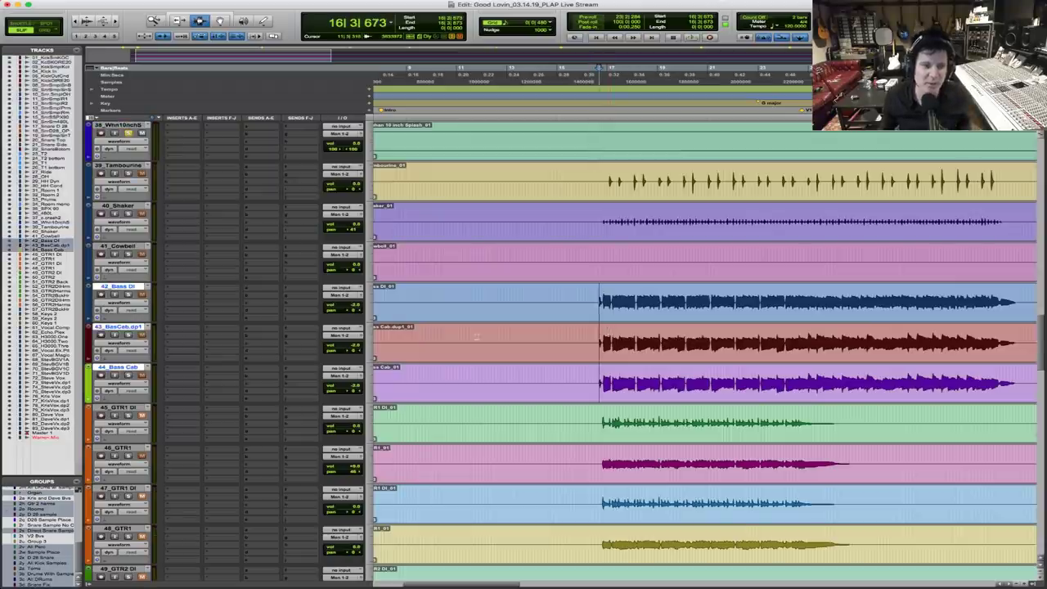
key(space)
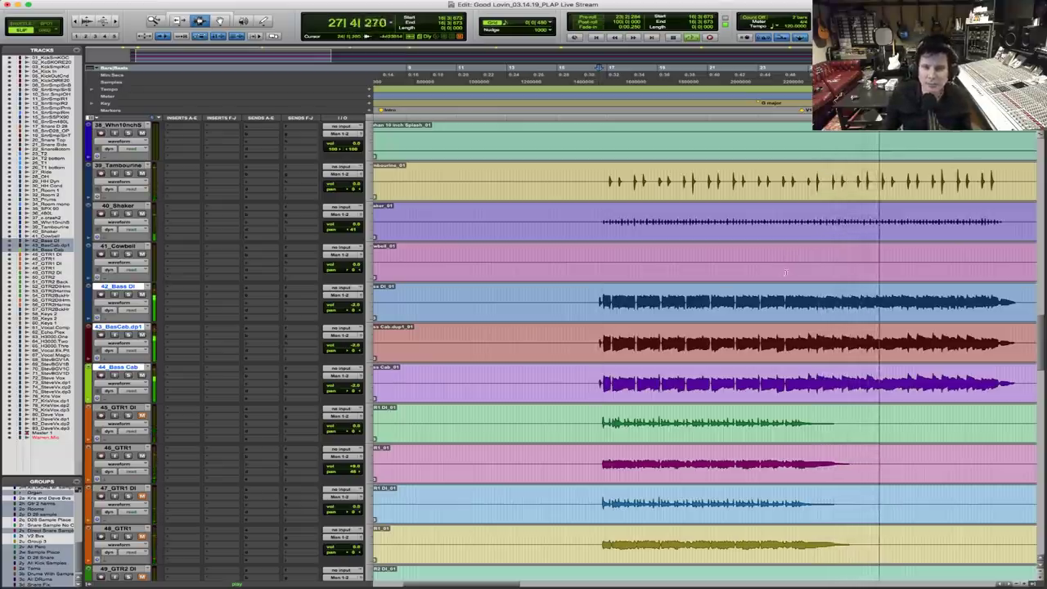
key(space)
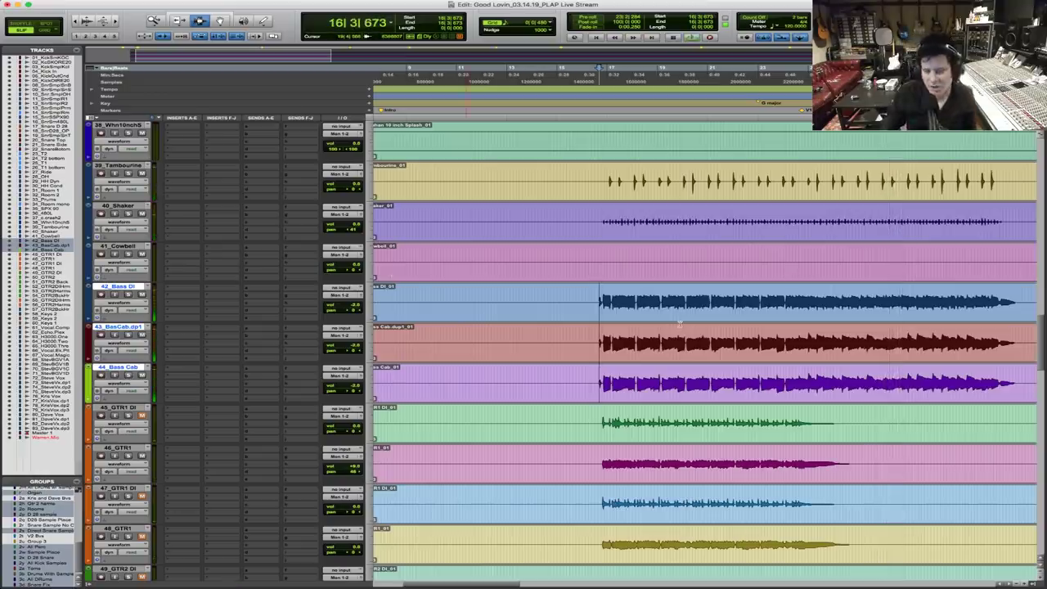
Place the edit cursor in bar 16, just before the drums enter, across the grouped drum tracks
scroll(704, 351, up, 10)
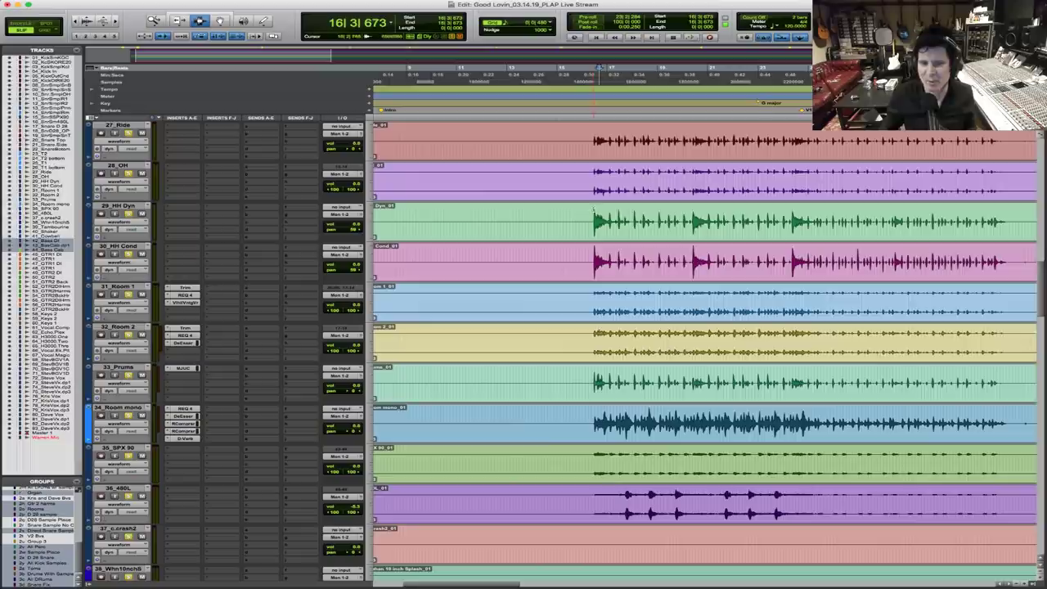
click(593, 214)
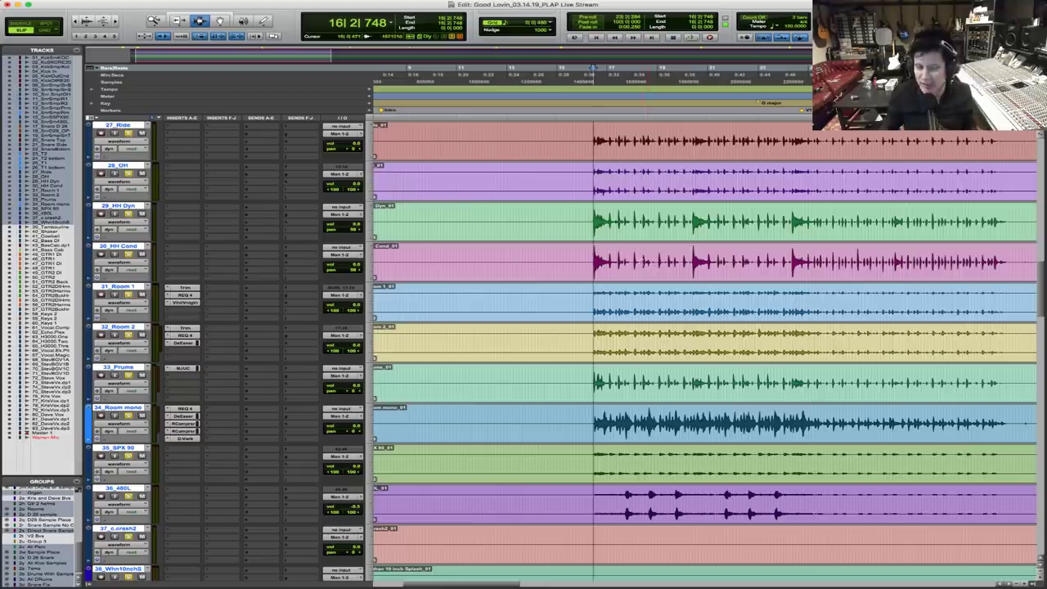
scroll(651, 350, down, 4)
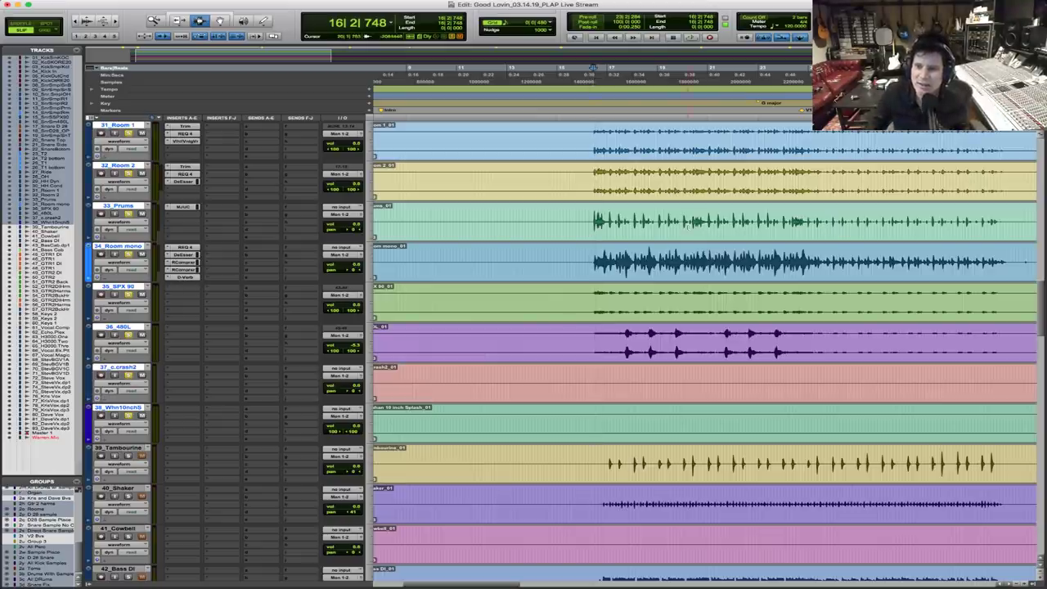
Select all six kick tracks, samples and microphones, and route their outputs to Bus 1 (Mono)
scroll(677, 225, up, 10)
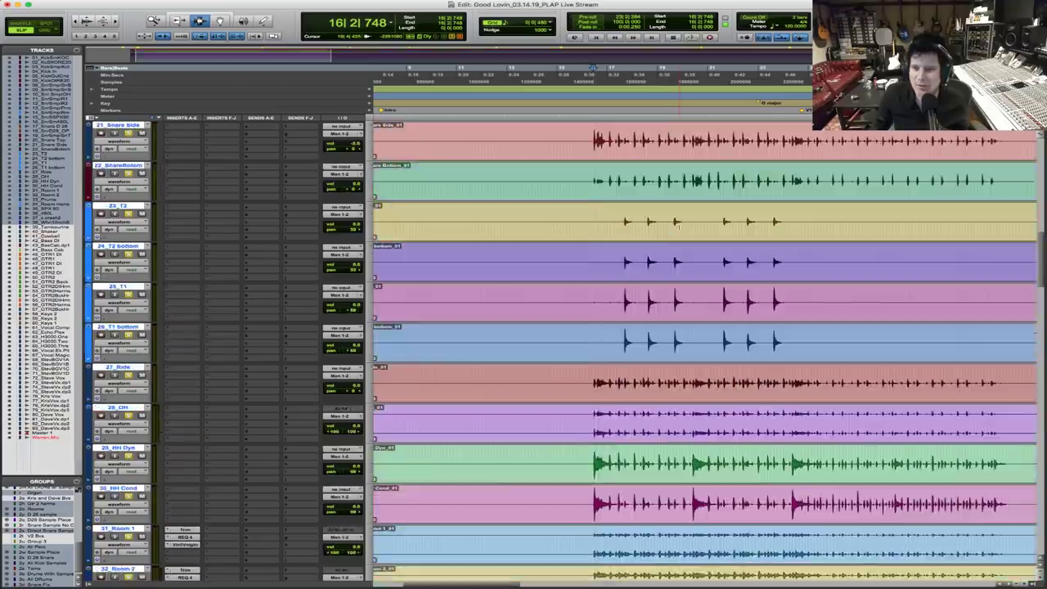
scroll(676, 225, up, 20)
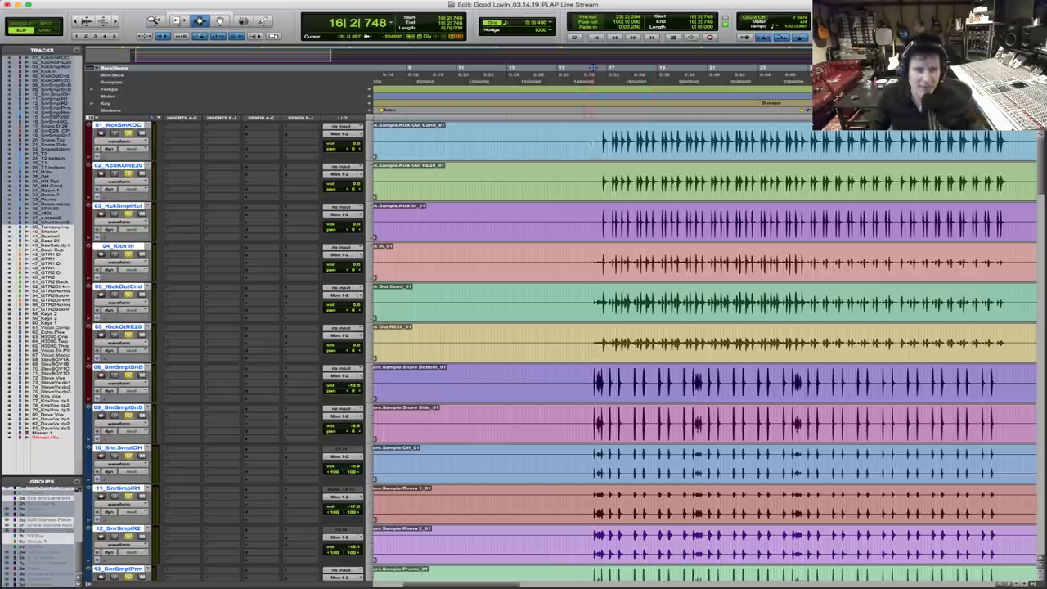
drag(591, 144, 591, 343)
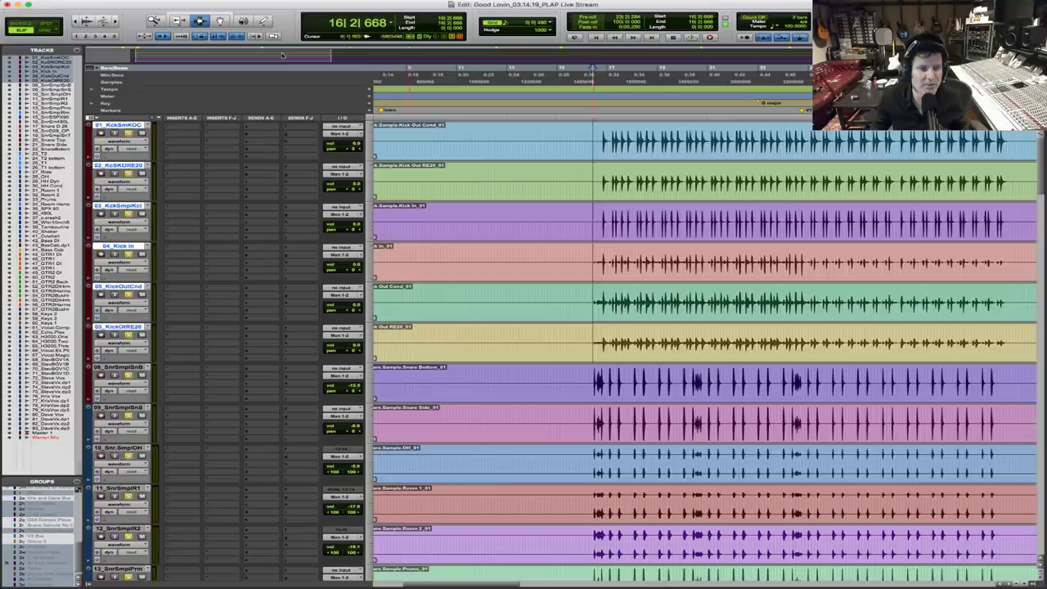
click(345, 135)
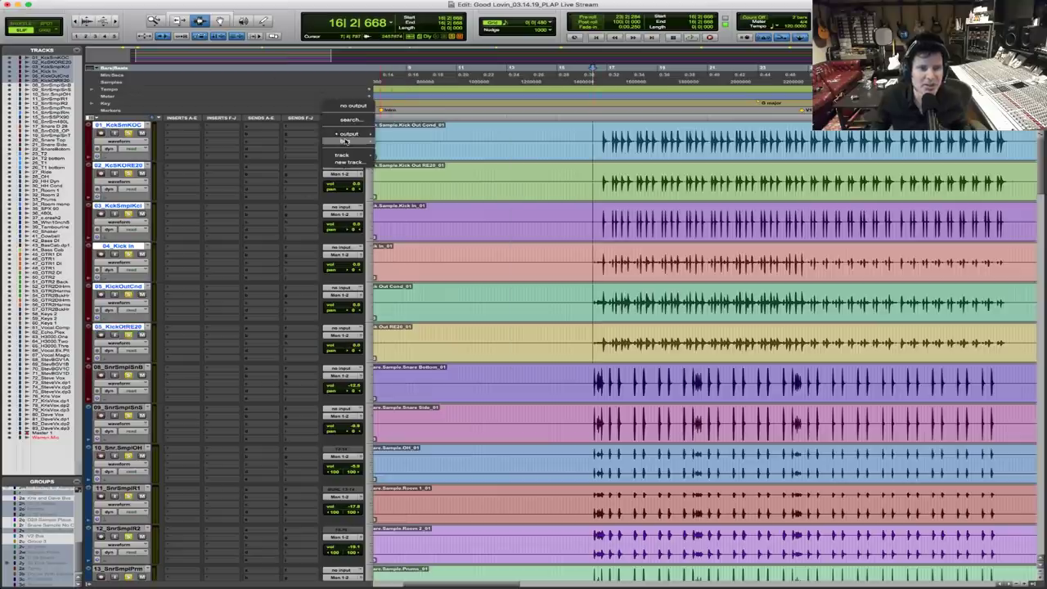
mouse_move(345, 141)
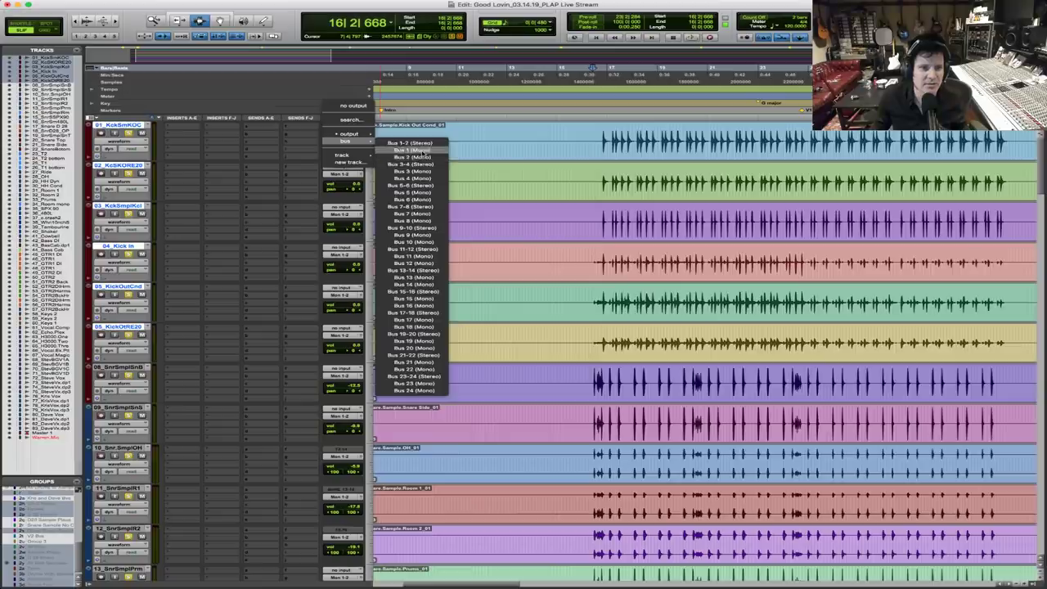
click(669, 216)
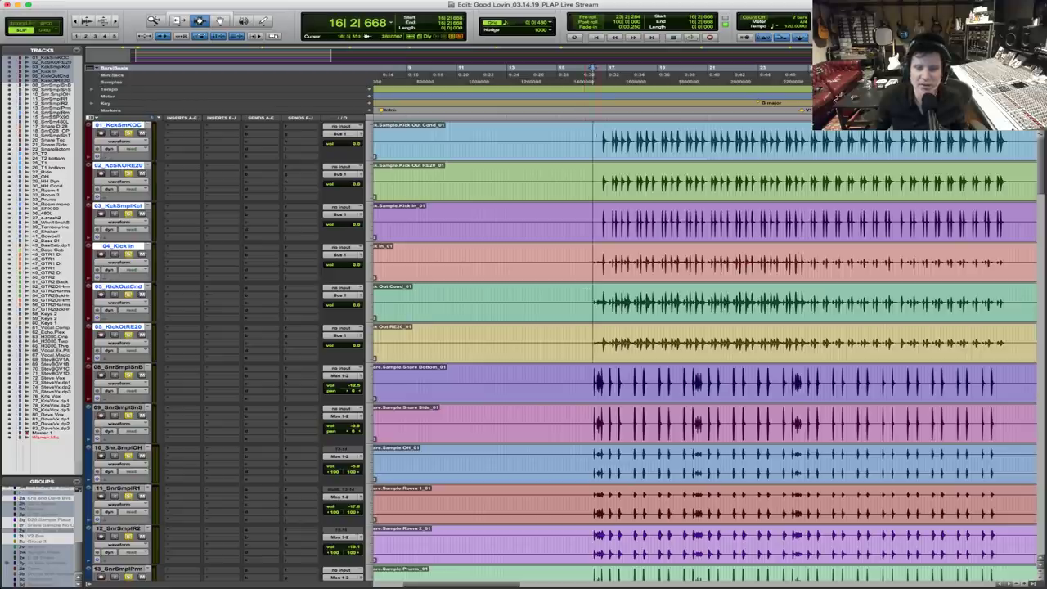
Create one mono Aux Input track below the kick tracks and set its input to Bus 1
mouse_move(607, 135)
mouse_down()
mouse_move(590, 205)
mouse_move(591, 311)
mouse_move(630, 348)
mouse_move(644, 344)
mouse_up()
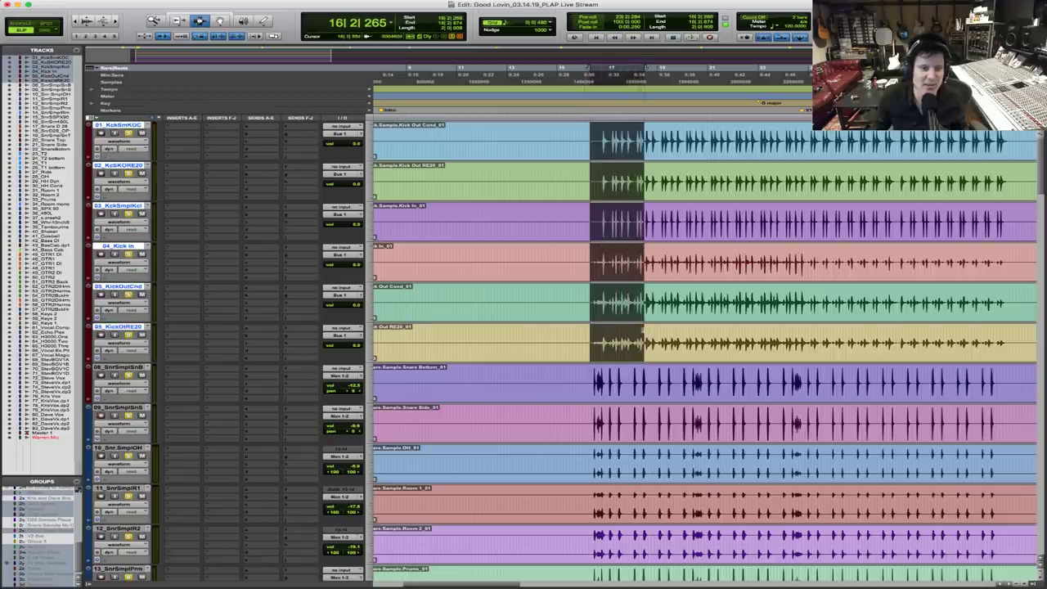
key(super+shift+n)
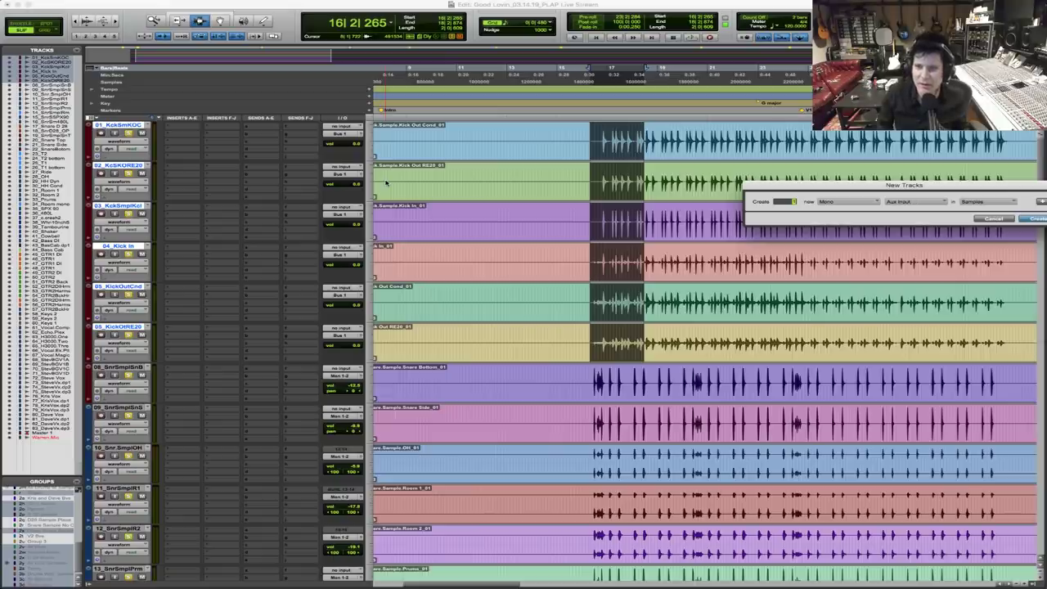
key(Return)
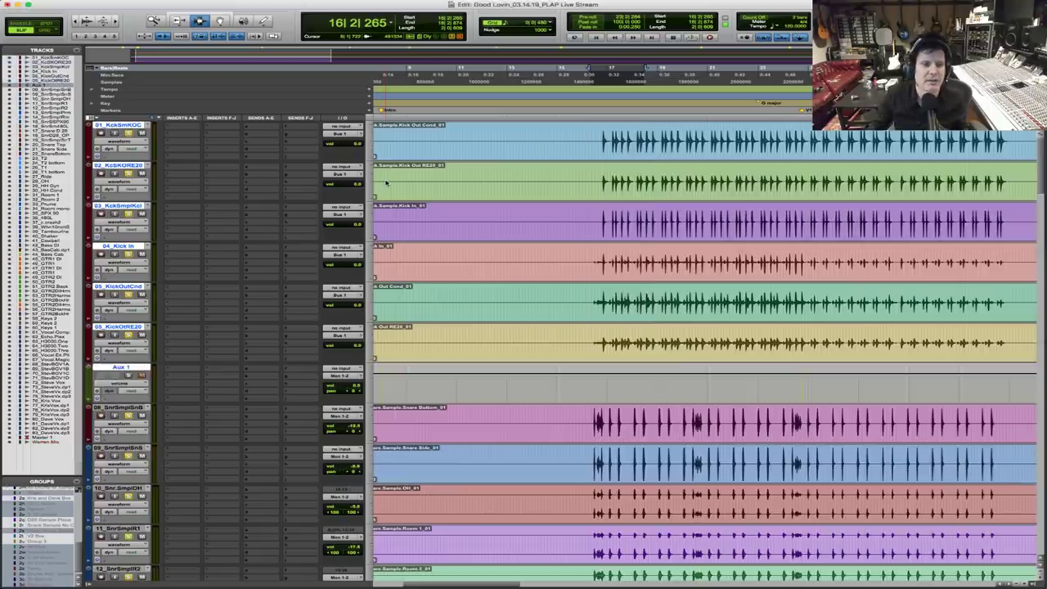
click(350, 369)
key(Escape)
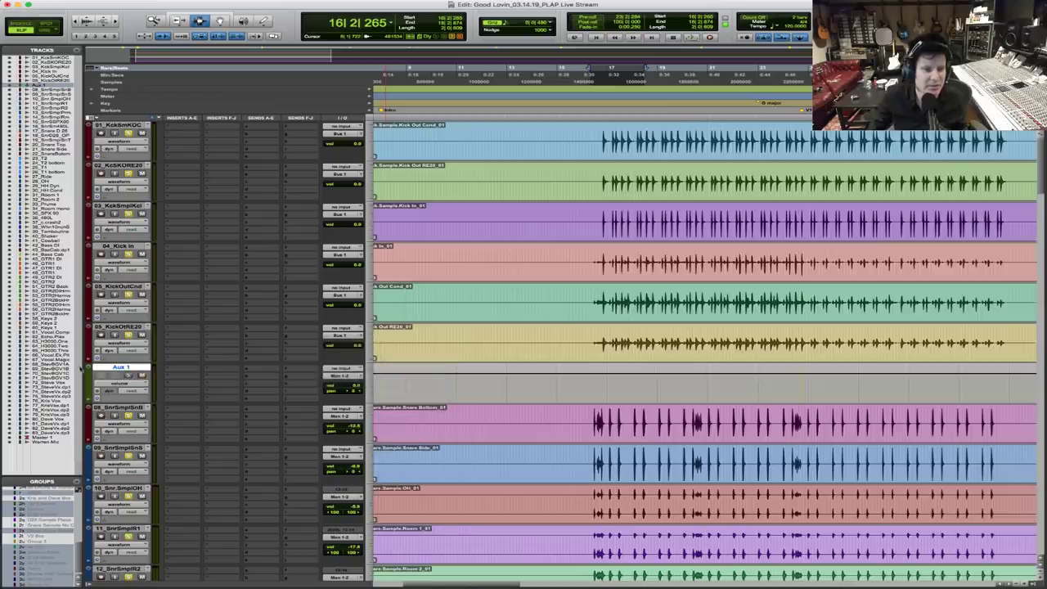
Rename the new aux track Kick.Bus.Sub.Aux
double_click(120, 368)
text(Ki)
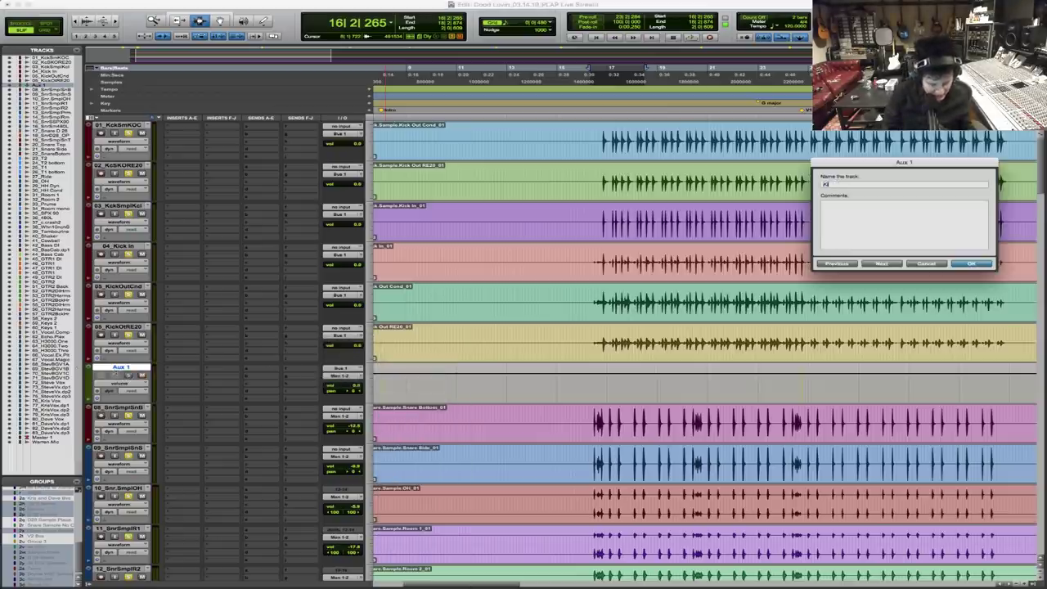
text(ck.Bus.Sub.Aux)
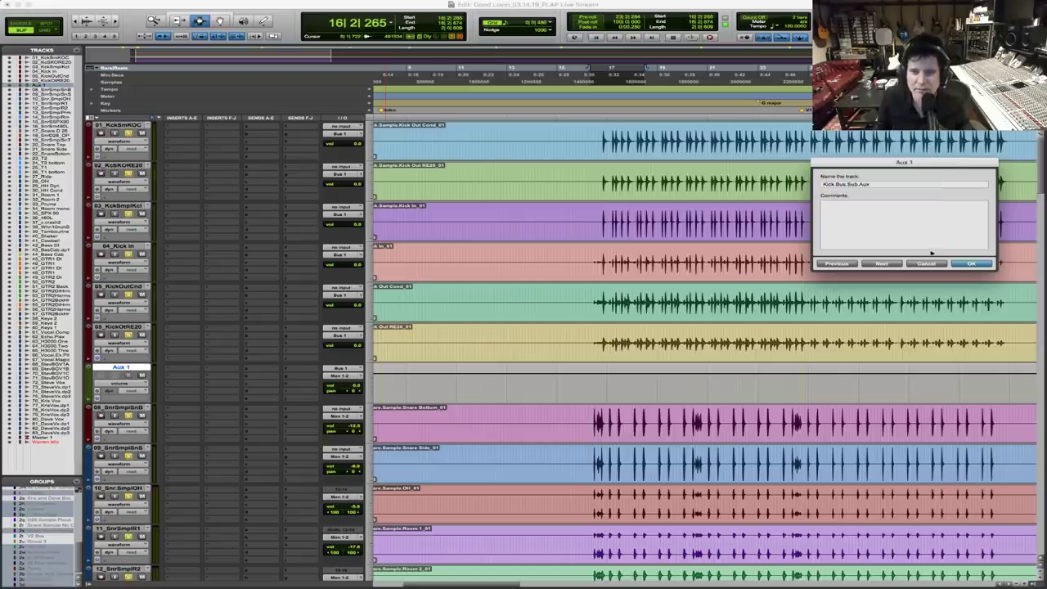
click(971, 264)
Play the session from bar 16 to check the kick signal passing through the new aux, then stop playback
click(599, 215)
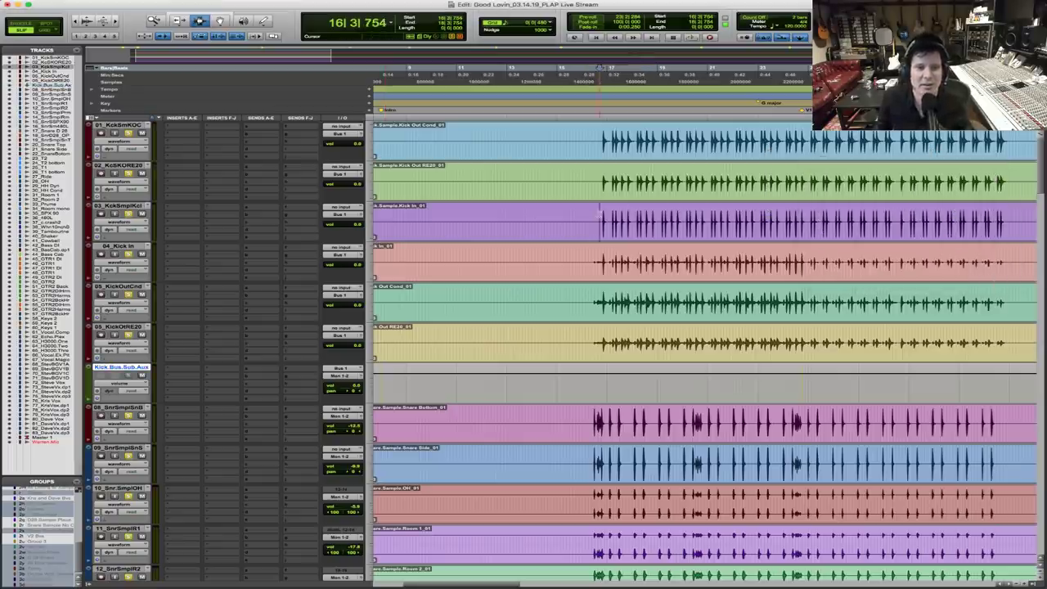
key(space)
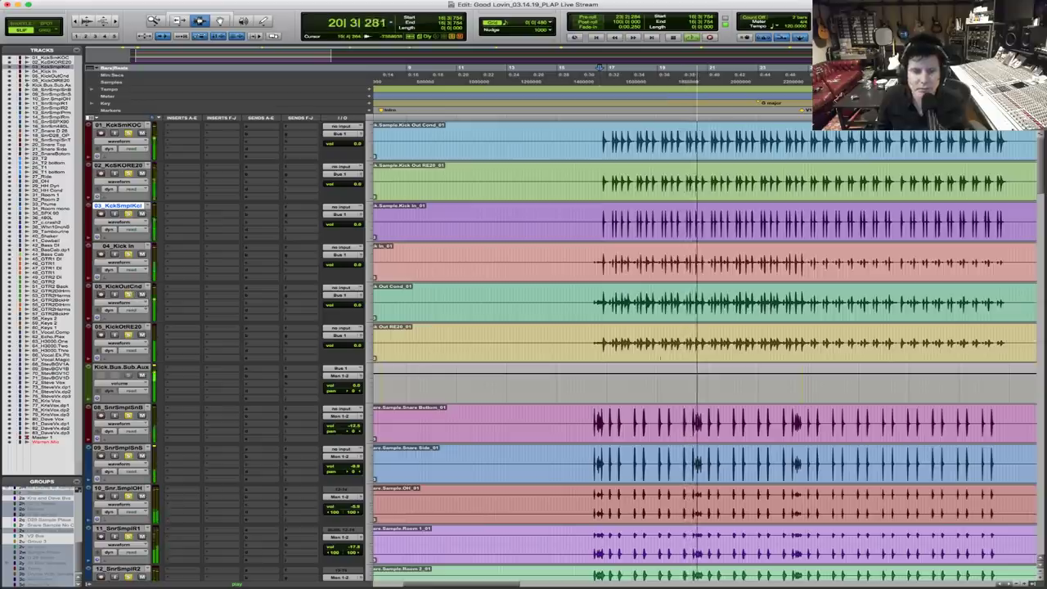
key(space)
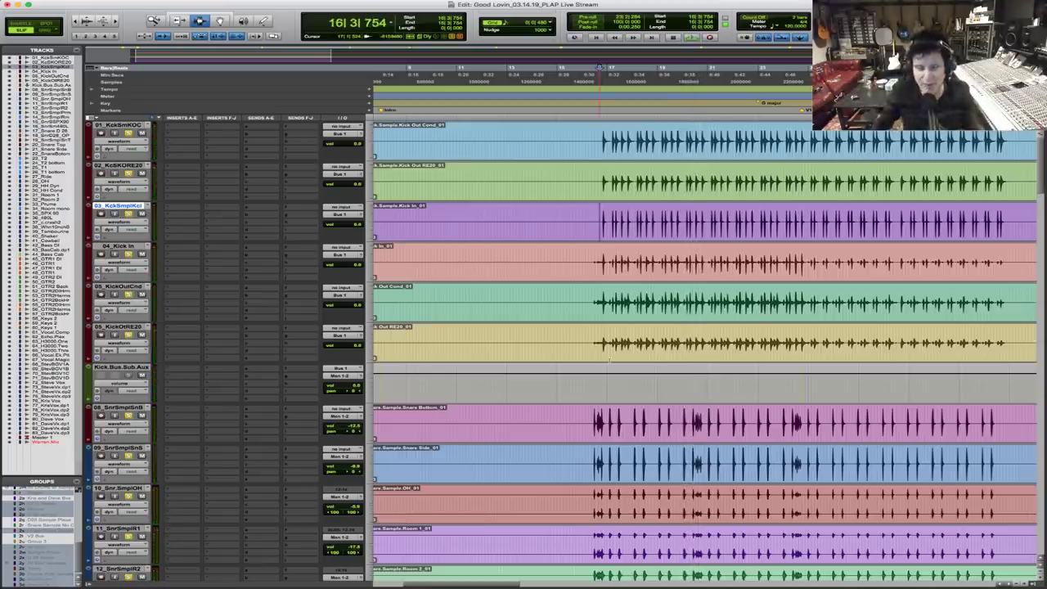
Insert the Waves Scheps Omni Channel (mono) plug-in in the first insert slot of Kick.Bus.Sub.Aux
click(176, 372)
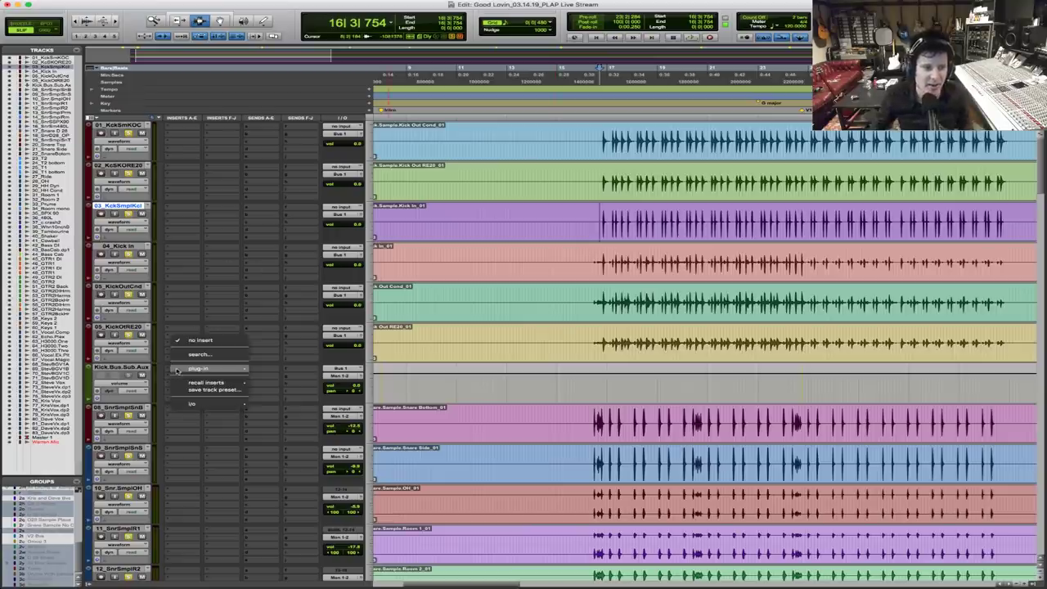
mouse_move(230, 370)
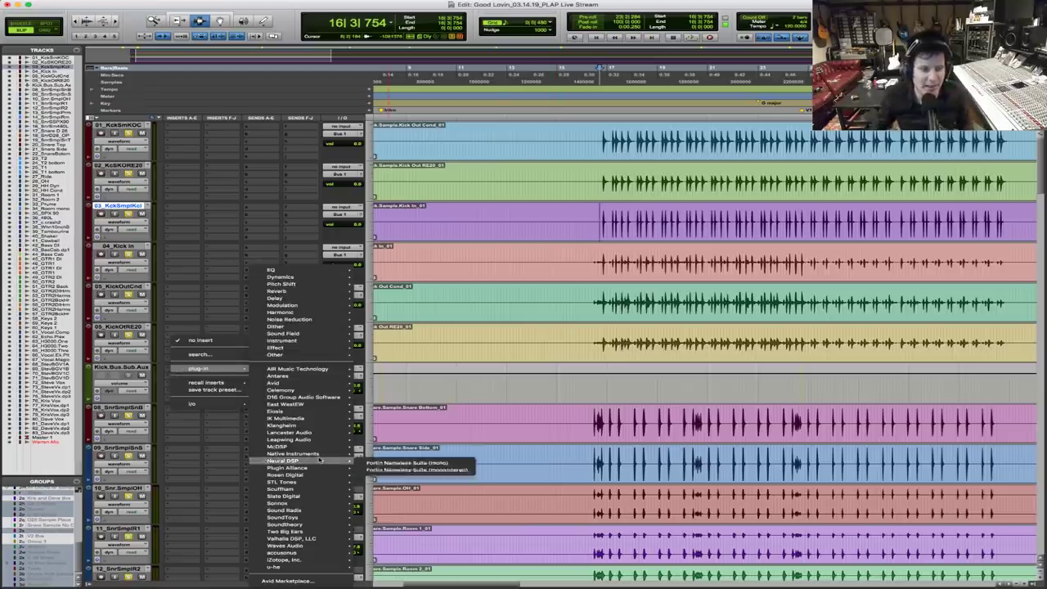
mouse_move(326, 546)
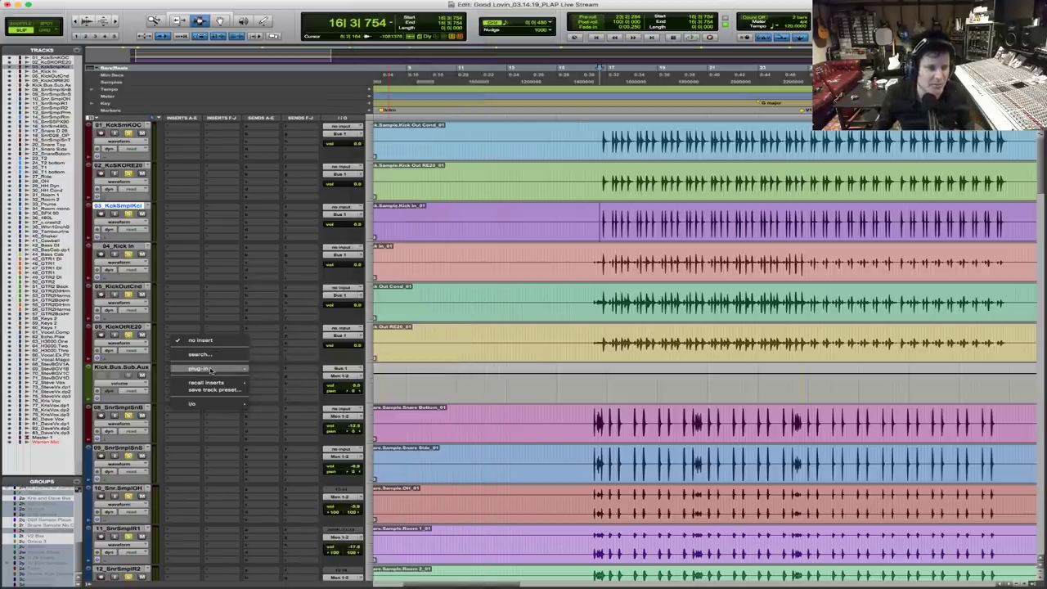
mouse_move(325, 354)
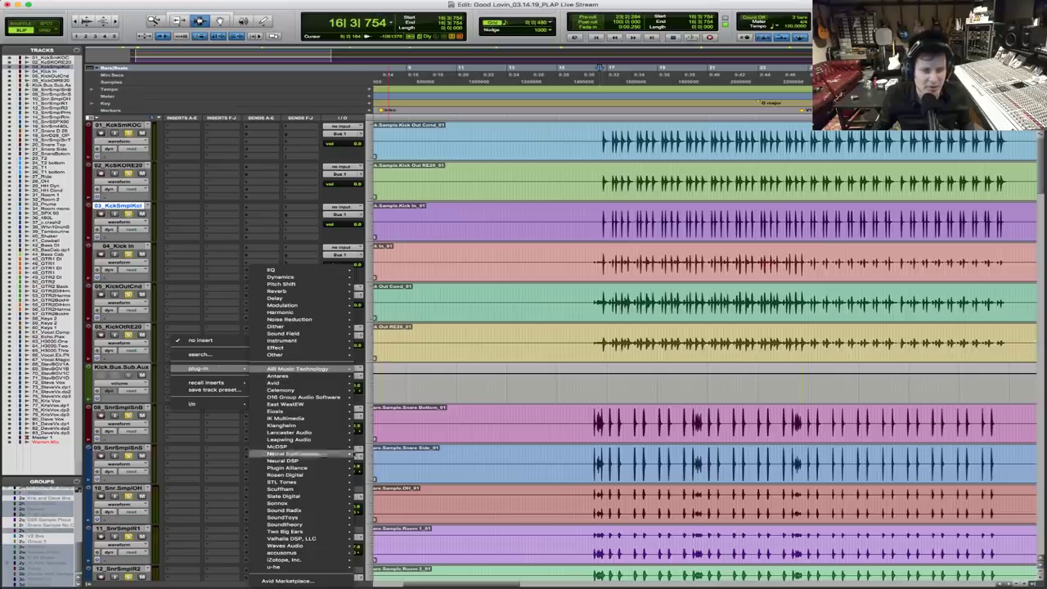
scroll(449, 554, down, 5)
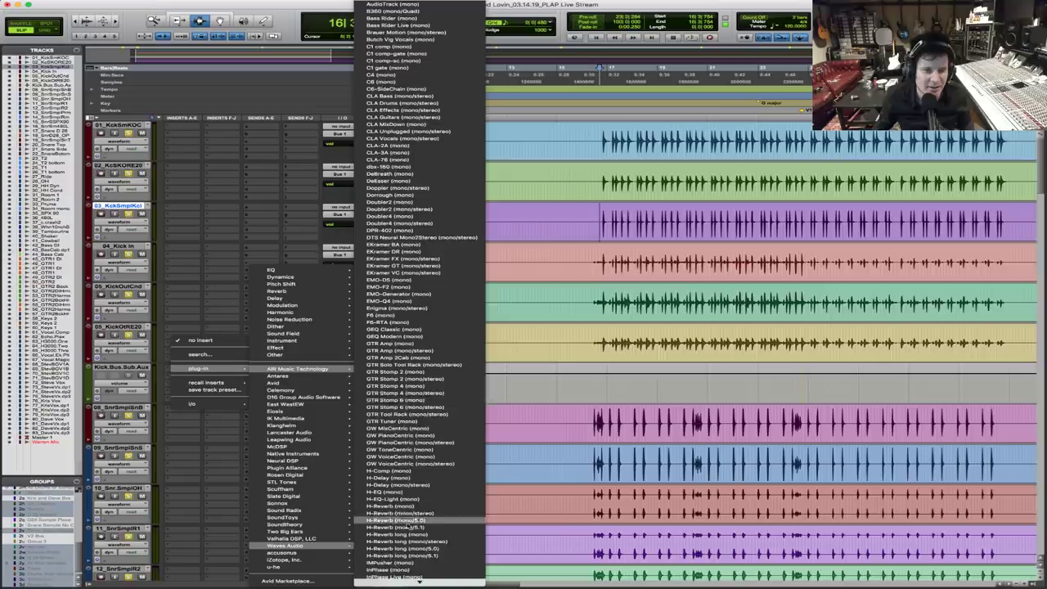
scroll(425, 552, down, 8)
scroll(413, 564, down, 15)
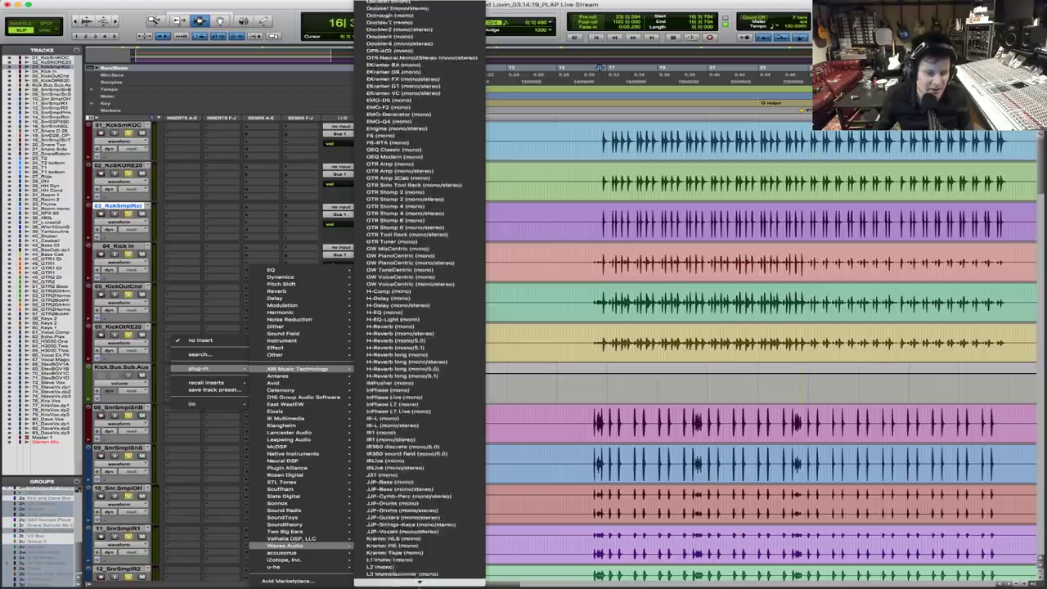
scroll(419, 573, down, 18)
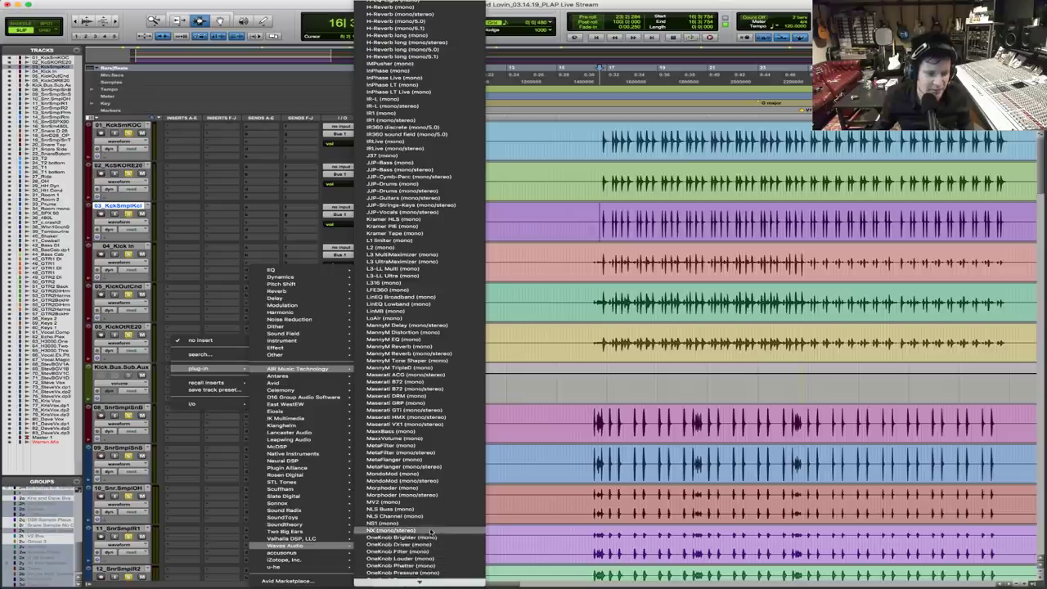
scroll(425, 572, down, 1)
scroll(426, 573, down, 3)
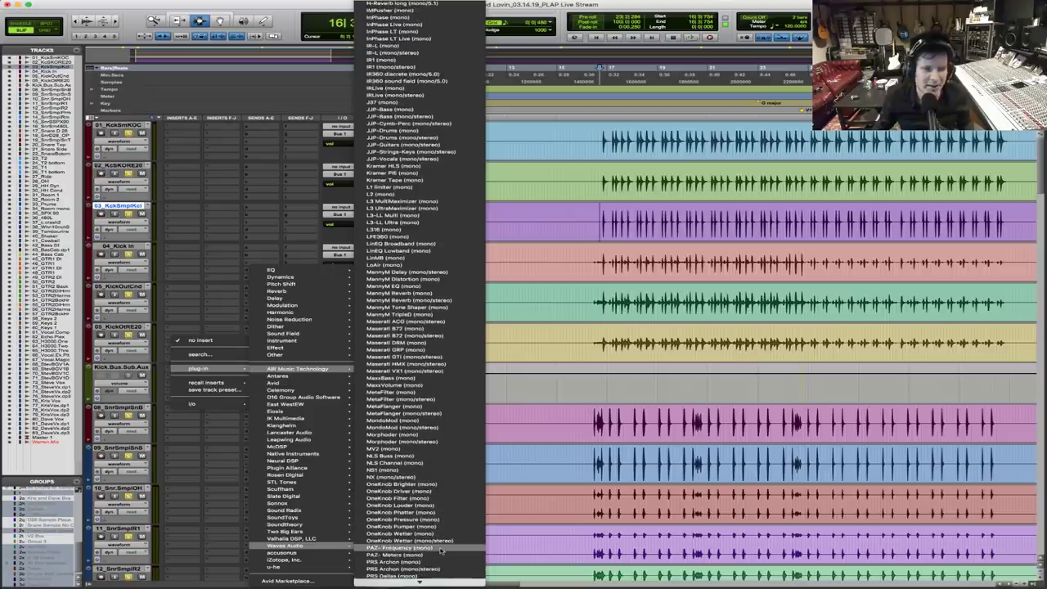
scroll(438, 546, down, 5)
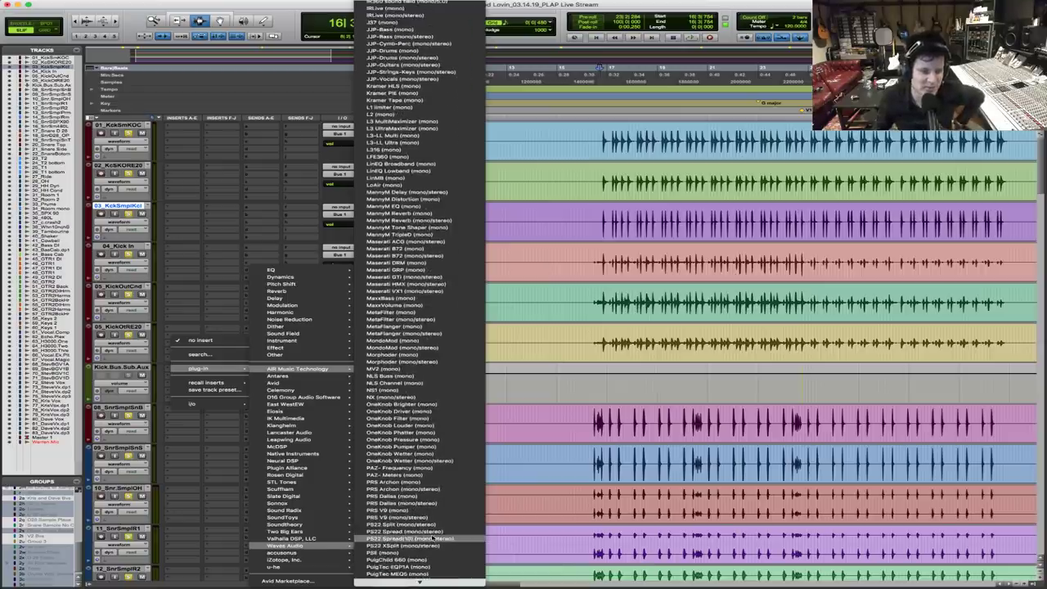
mouse_move(419, 582)
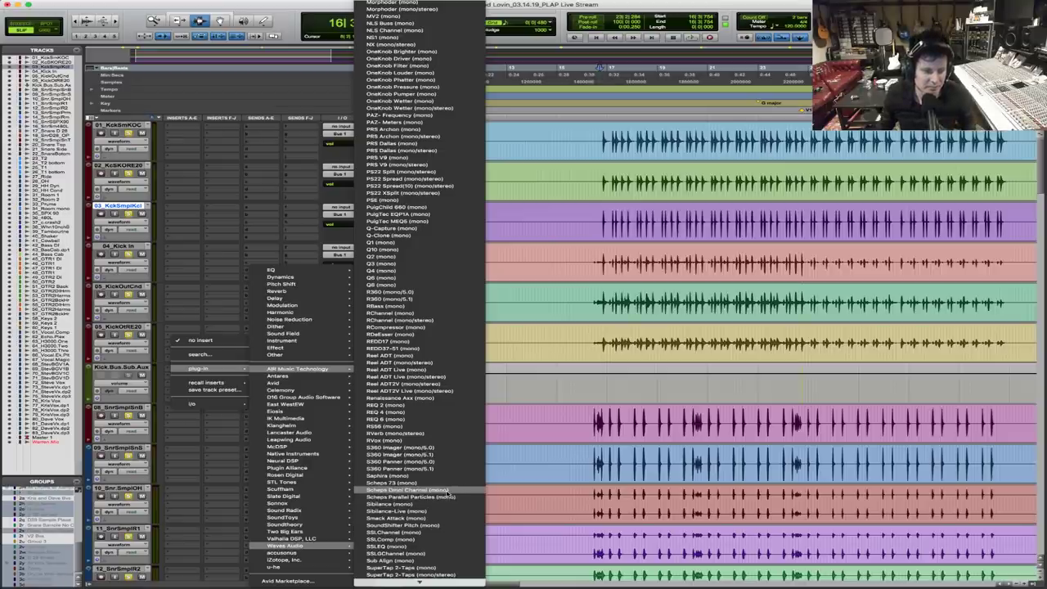
click(448, 494)
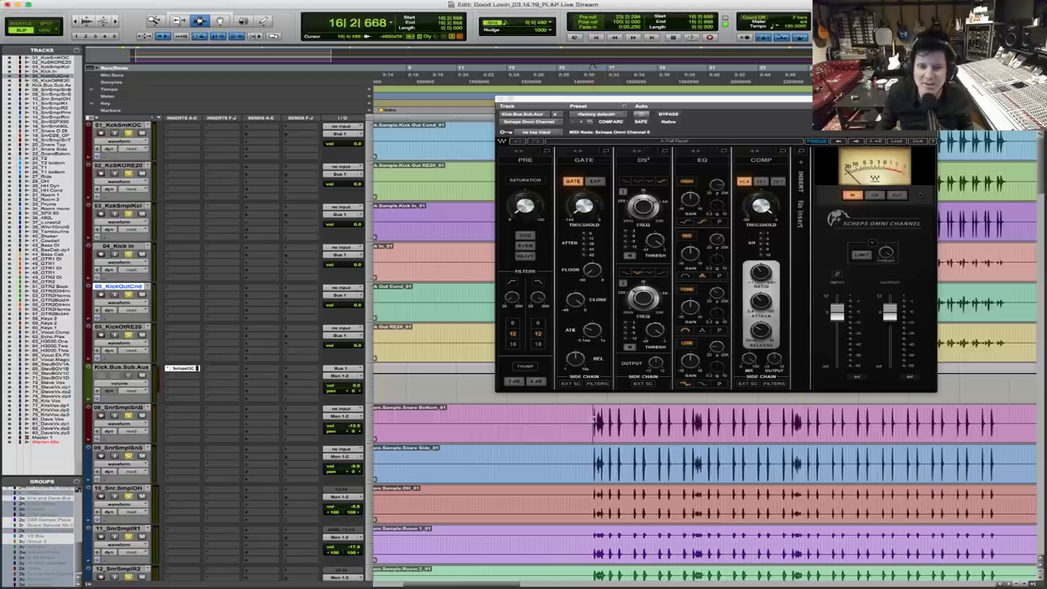
Play the drums from bar 16 and raise the Scheps Omni Channel's Odd saturation on the kick bus
click(593, 422)
drag(679, 98, 556, 76)
key(space)
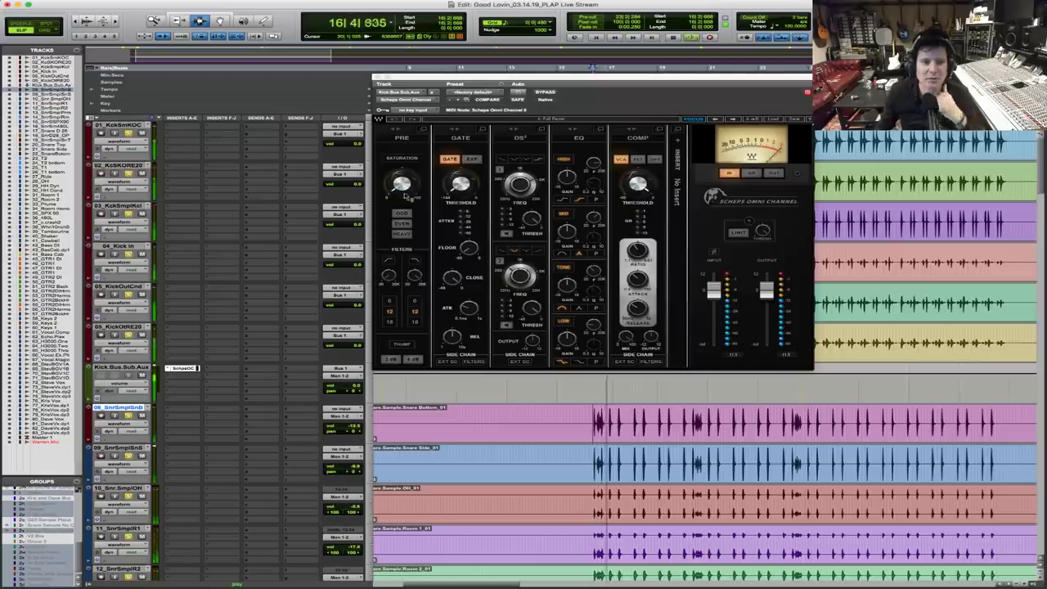
drag(401, 186, 401, 171)
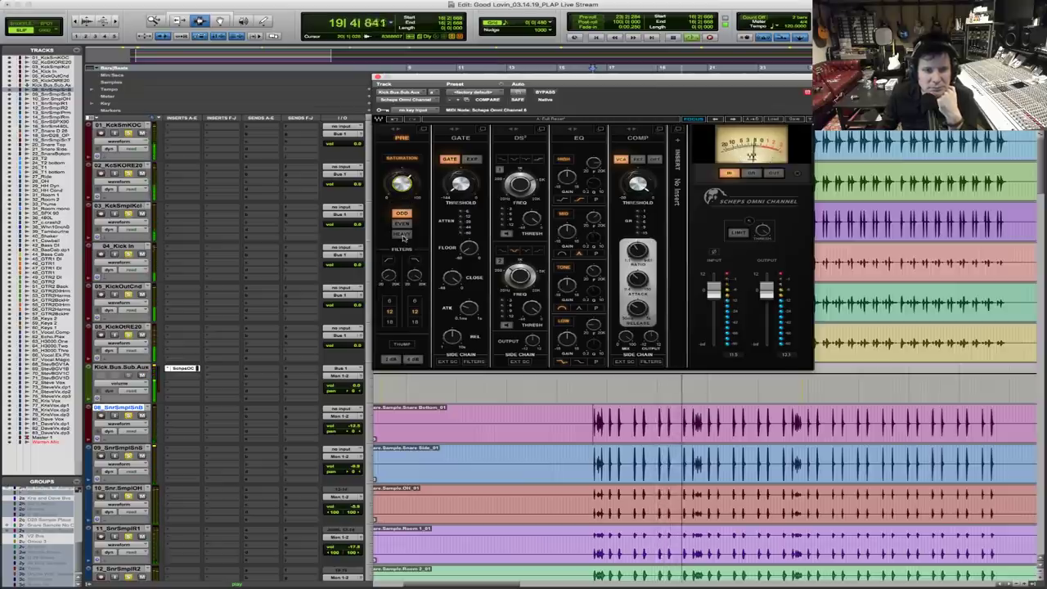
mouse_move(401, 184)
mouse_down()
mouse_move(401, 172)
mouse_move(400, 181)
mouse_up()
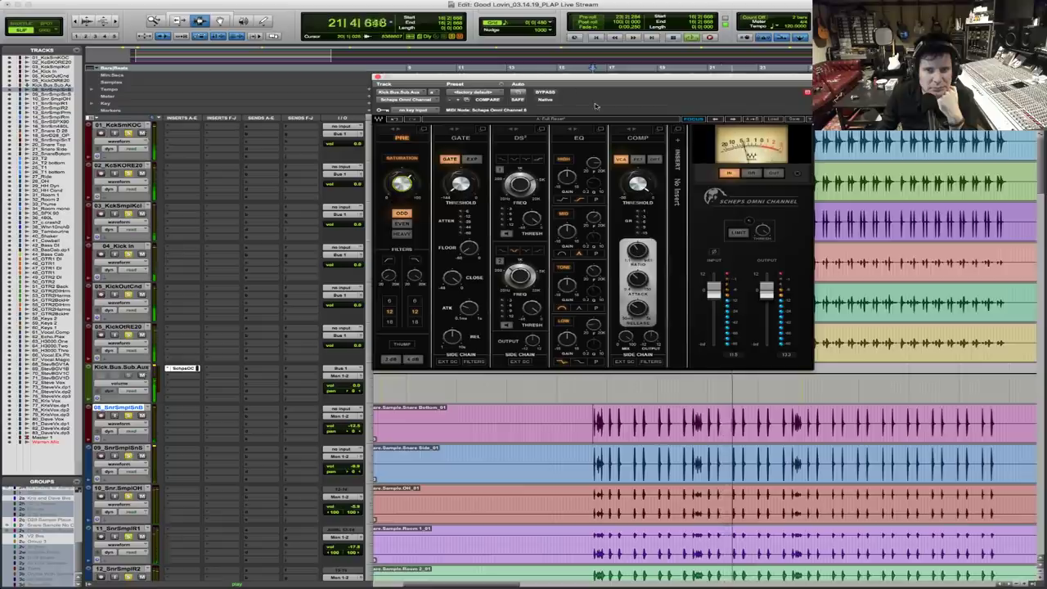
Bypass and re-enable the Scheps Omni Channel during playback to compare the kick with and without saturation
click(548, 93)
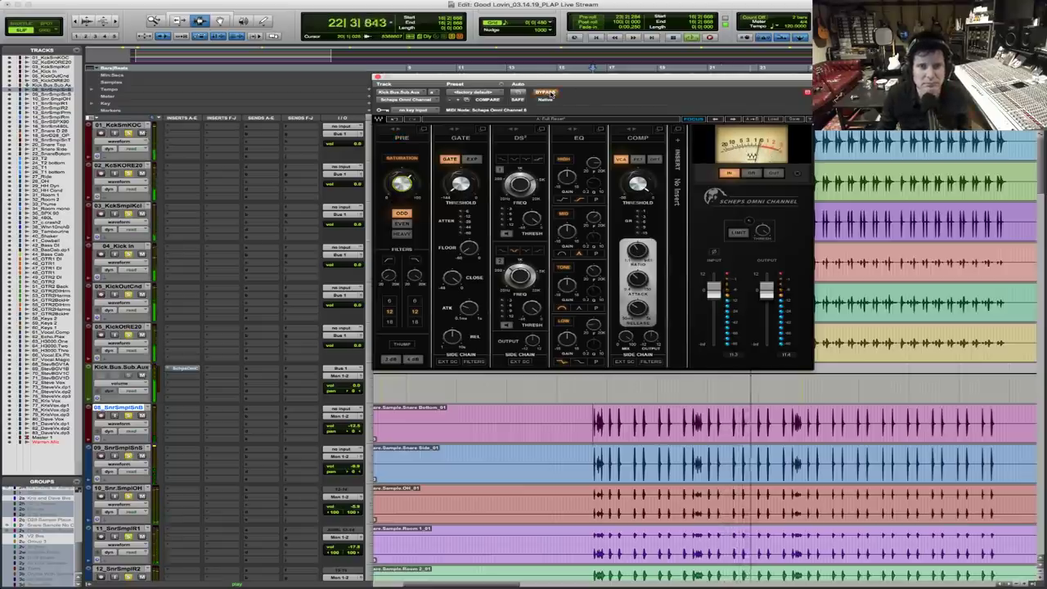
click(548, 93)
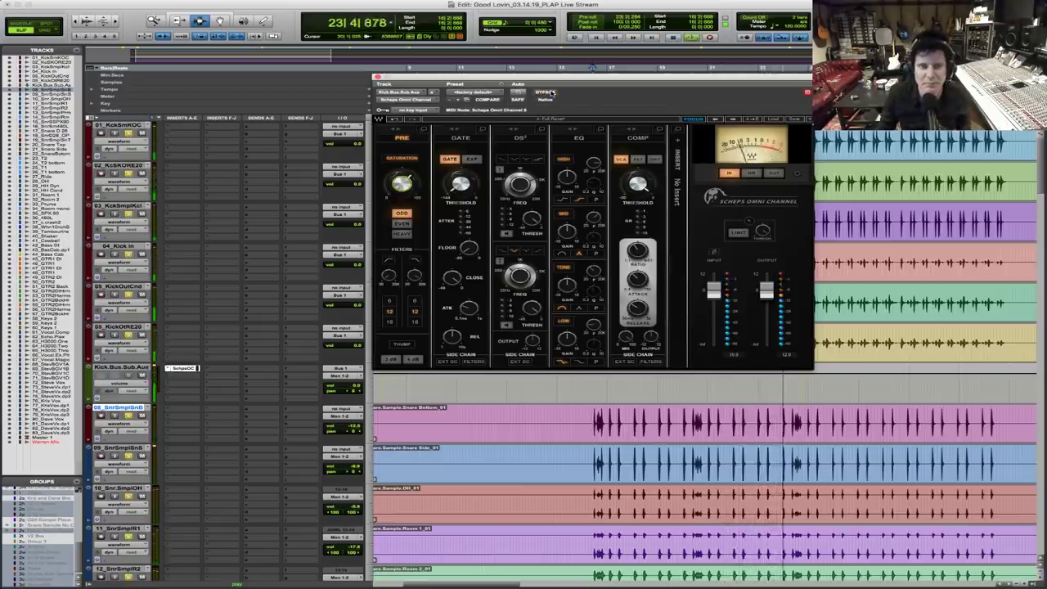
key(super+space)
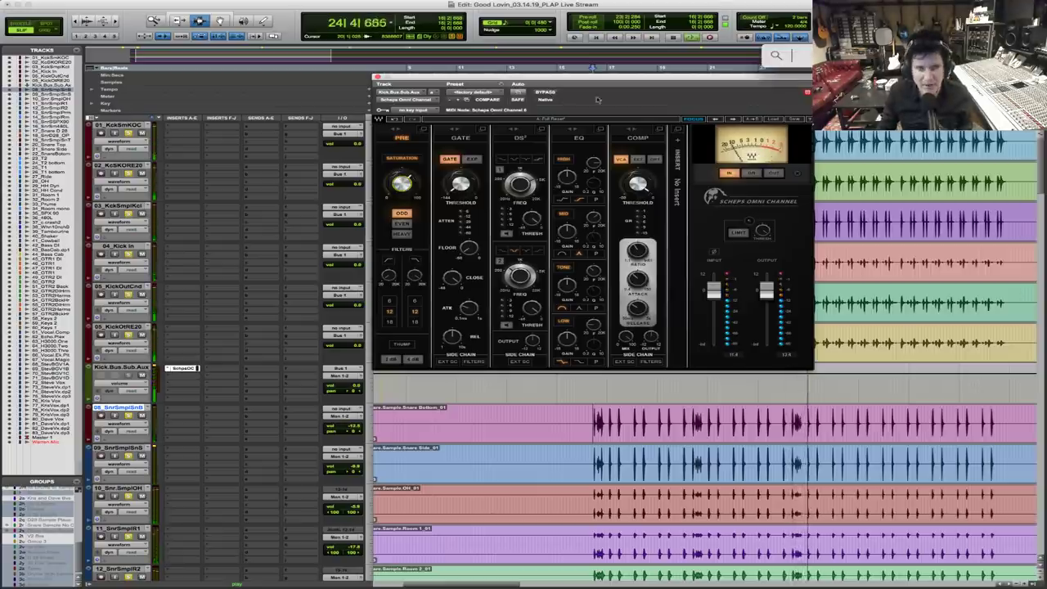
Play the drums from bar 28, bypassing and re-enabling the Scheps Omni Channel to compare the kick, then stop playback
key(Escape)
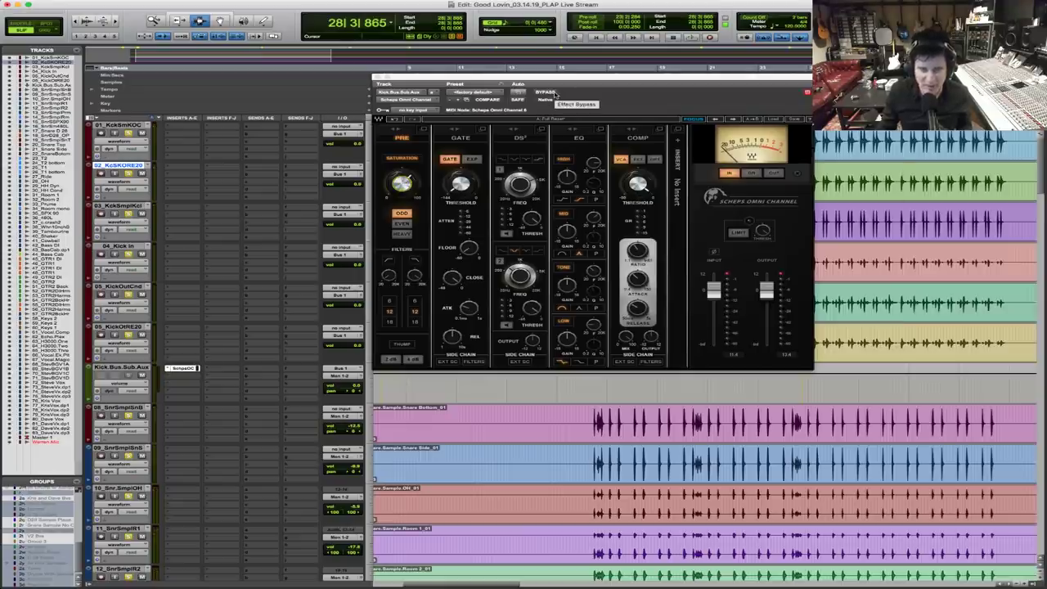
click(555, 96)
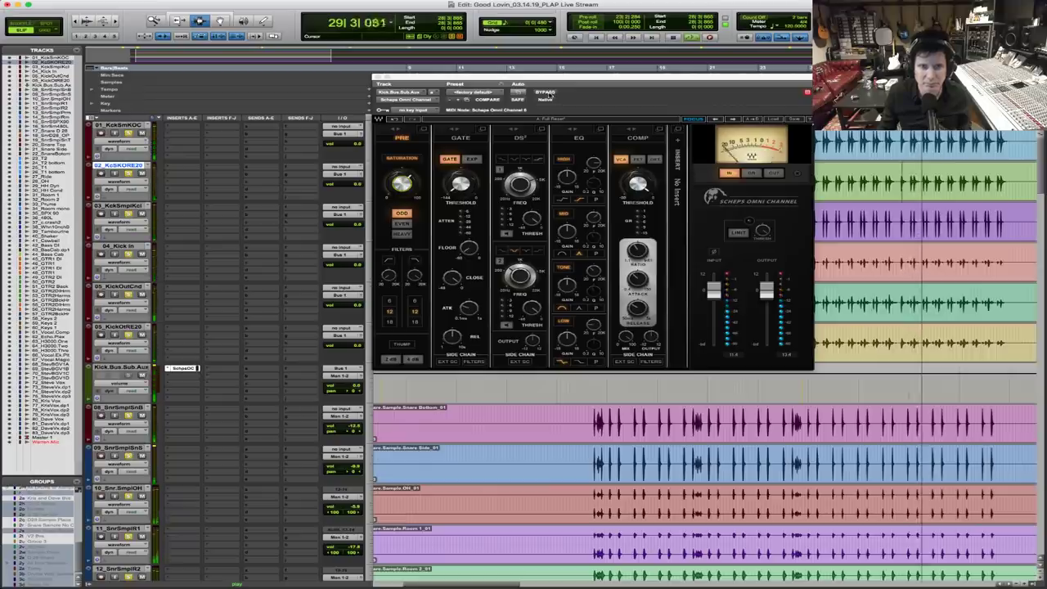
click(550, 95)
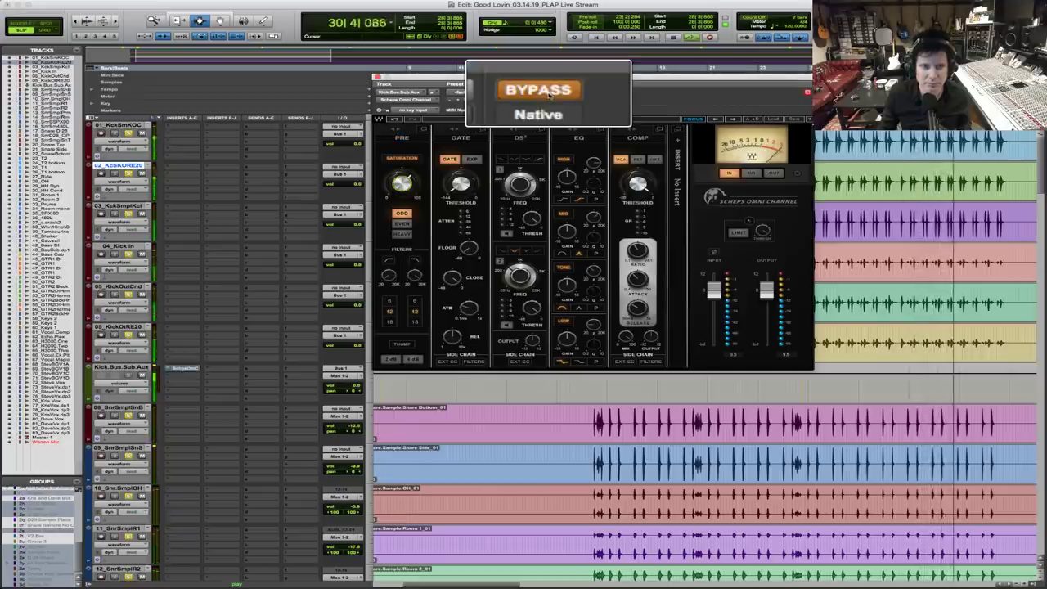
click(549, 95)
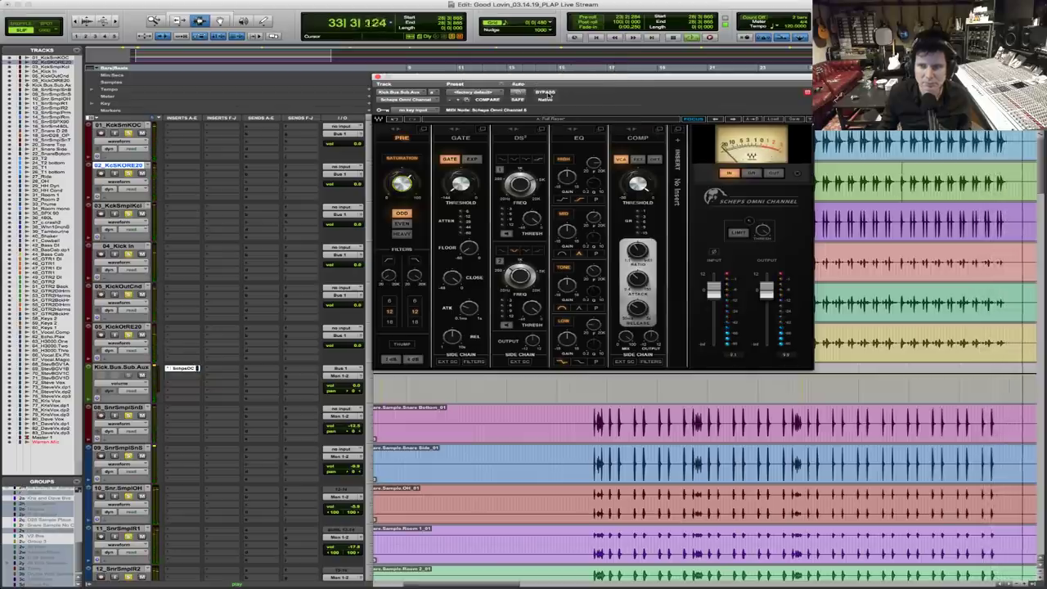
key(space)
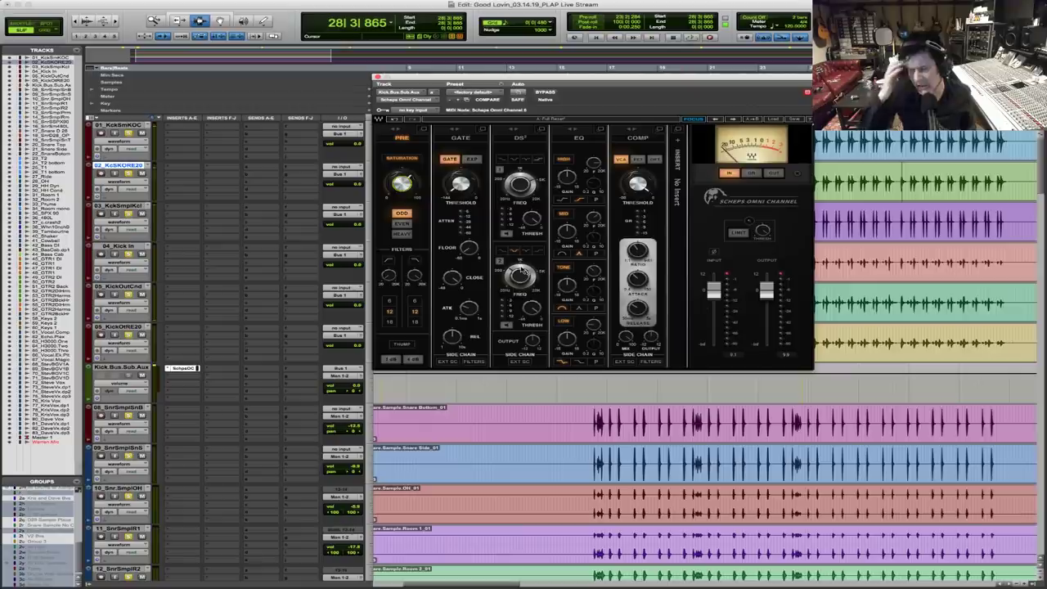
Audition the saturated kick in two short playbacks from bar 28
key(space)
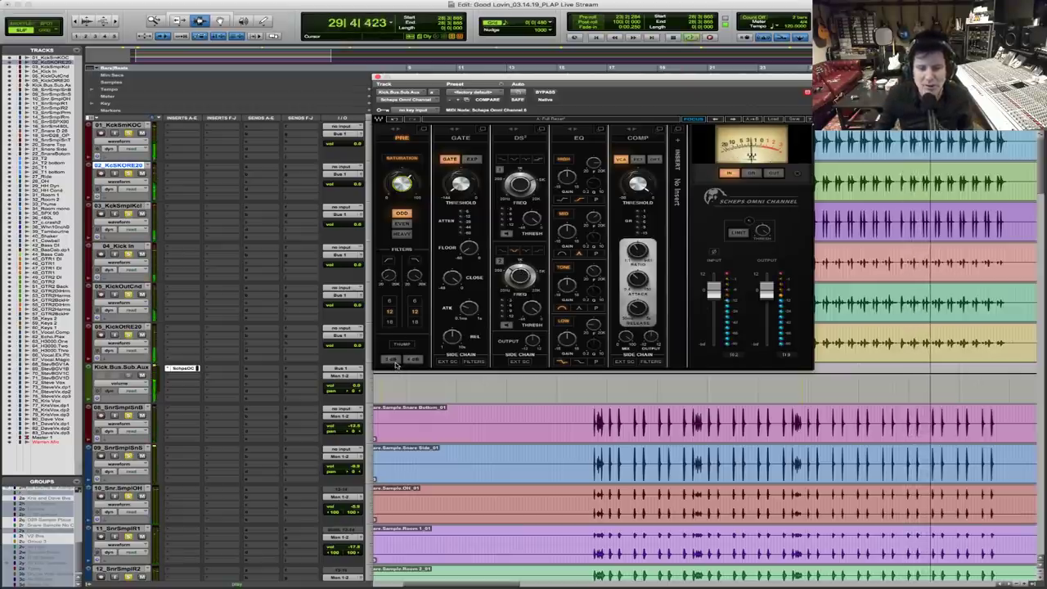
key(space)
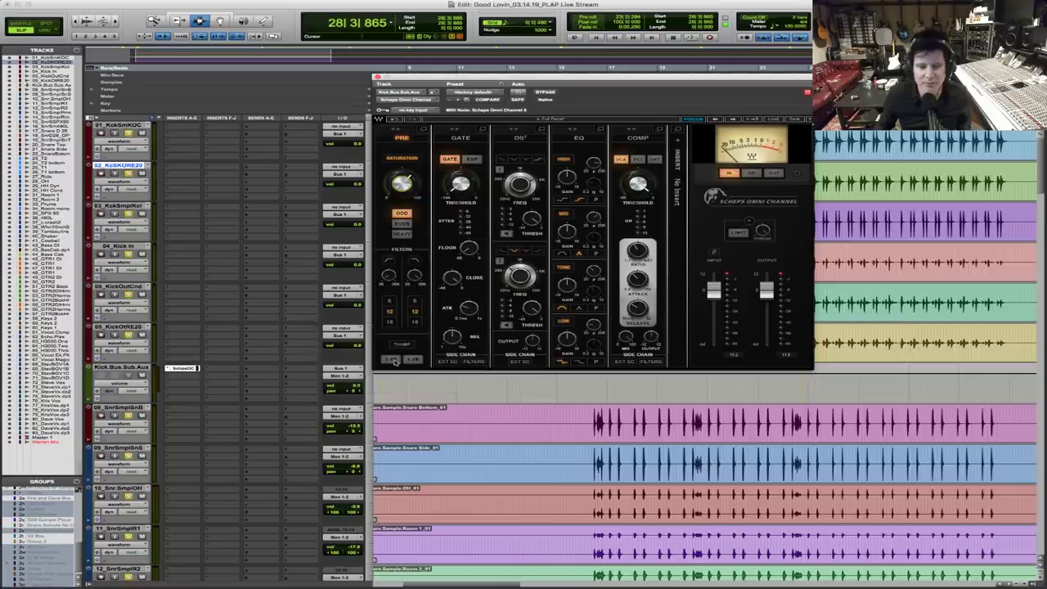
key(space)
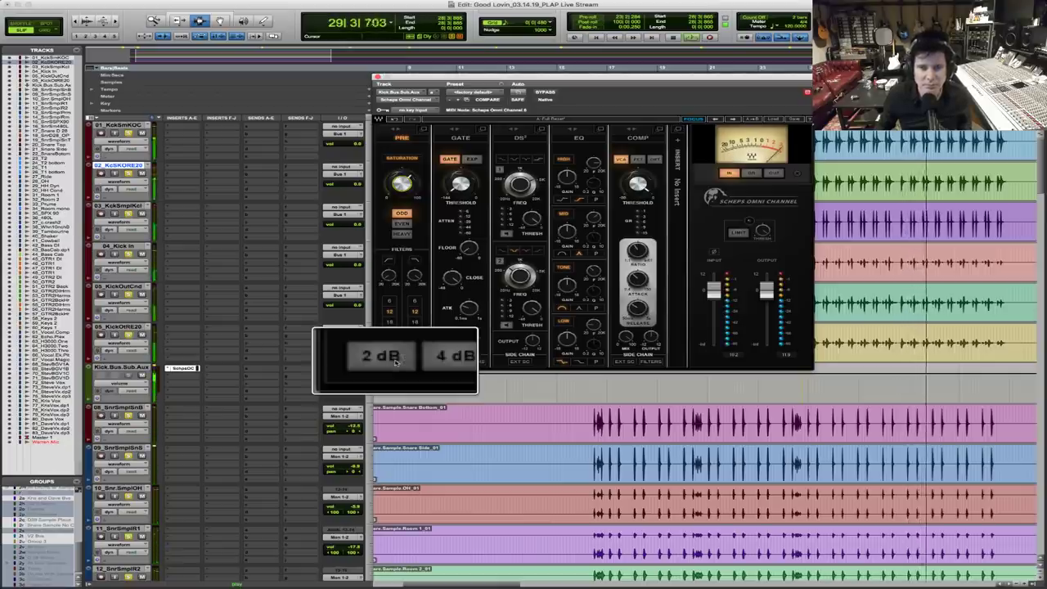
key(space)
Start playback from bar 16 and switch on the 2 dB Thump in the Scheps Omni Channel's Pre section
click(589, 67)
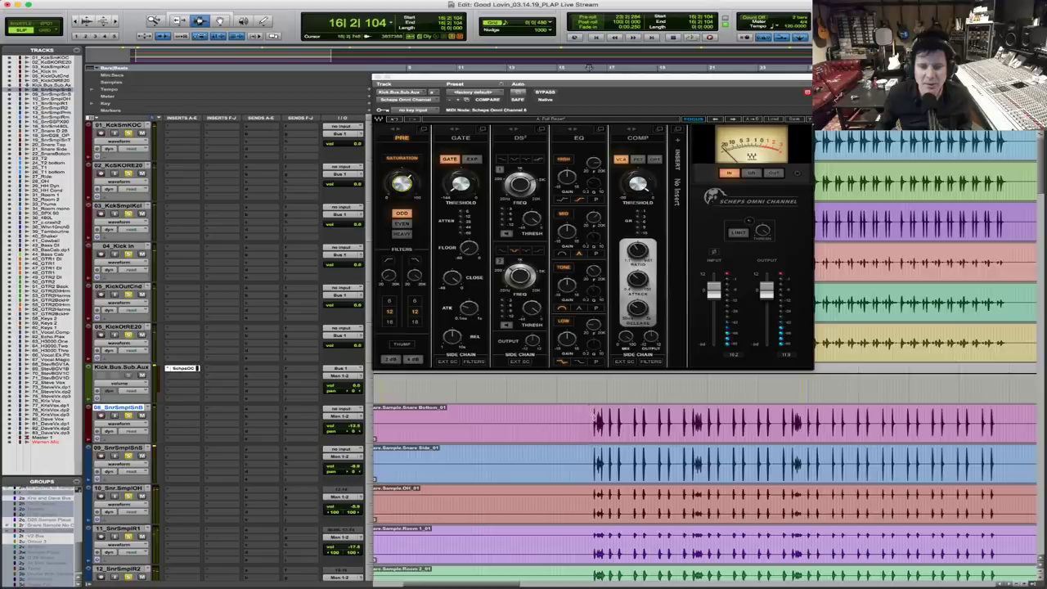
key(r)
key(r)
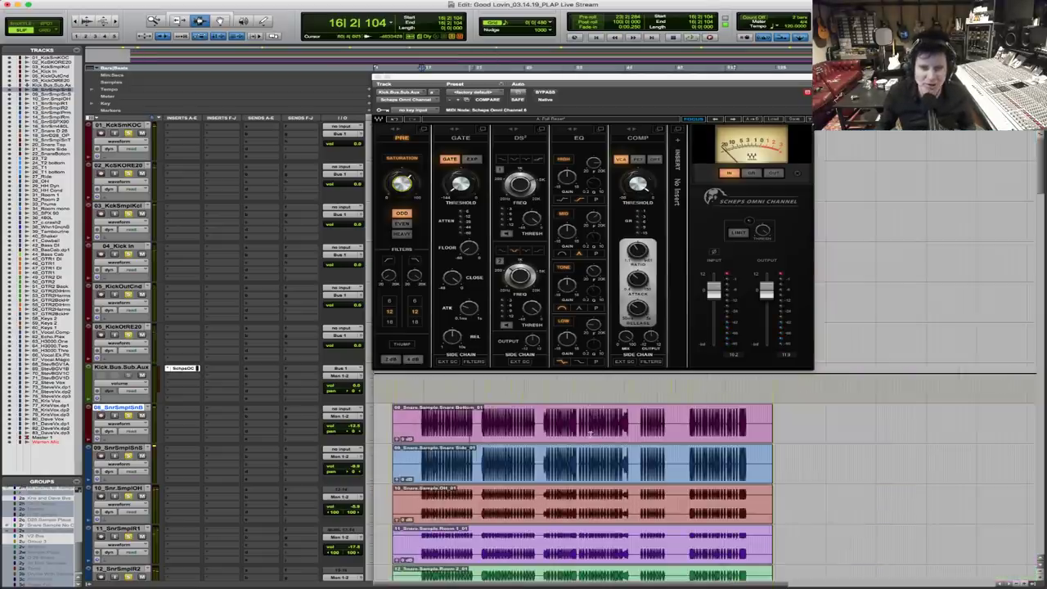
key(t)
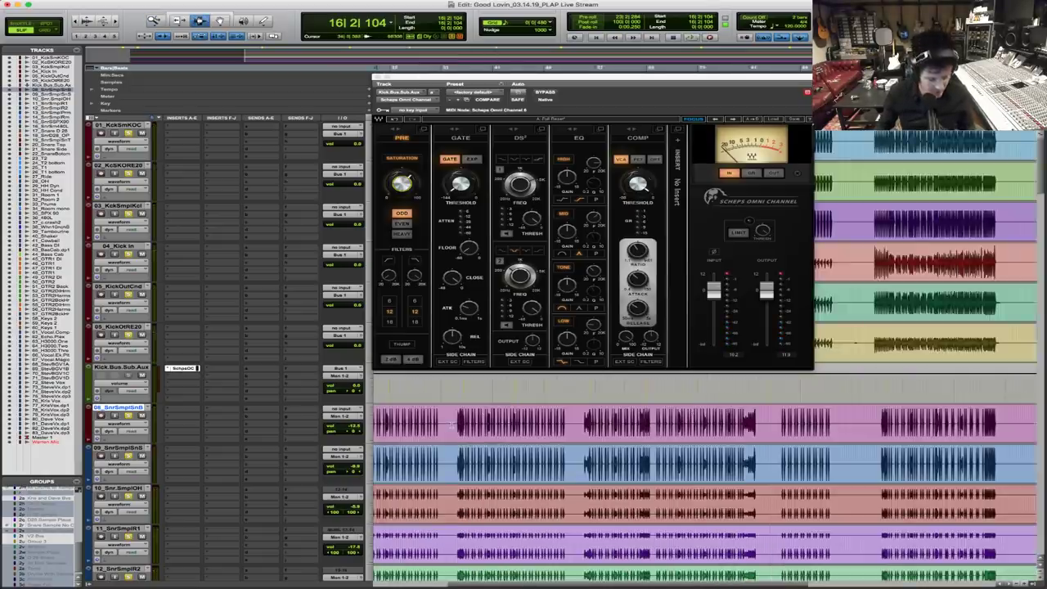
key(r)
key(space)
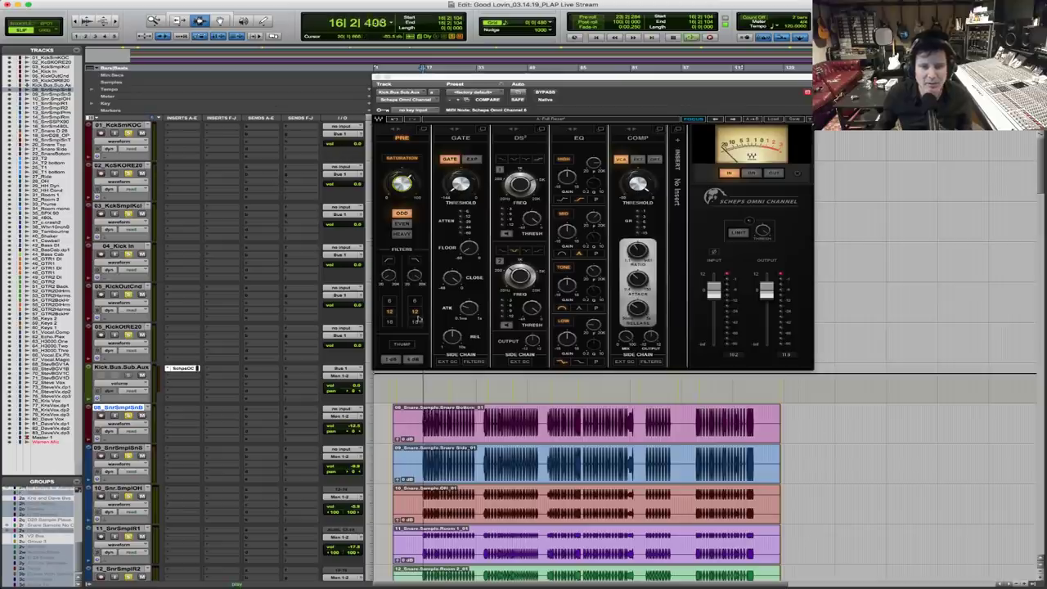
click(394, 361)
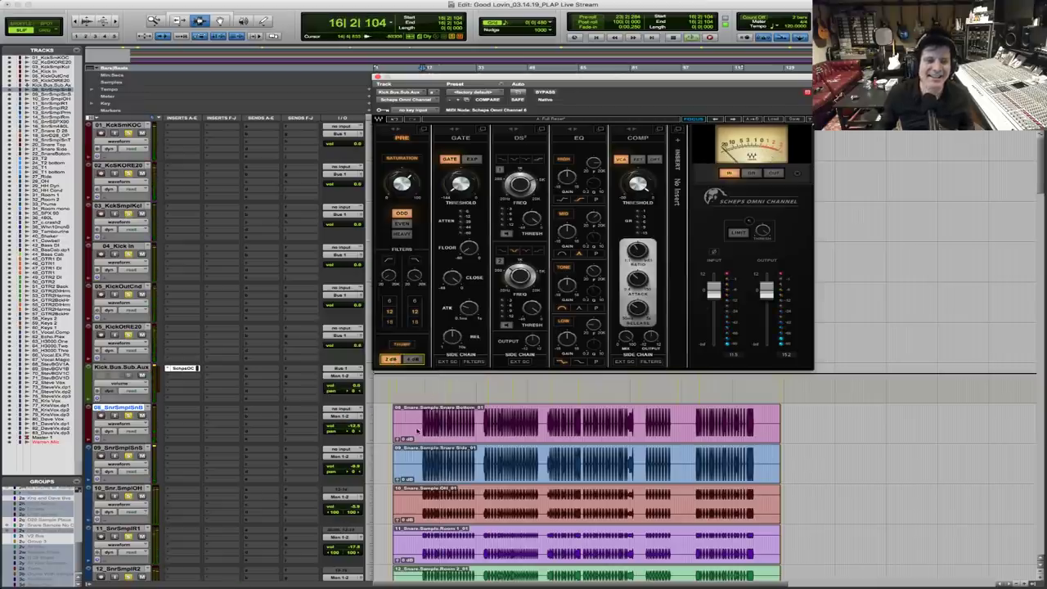
Compare the kick with and without the Thump by bypassing and re-enabling the Scheps Omni Channel during playback from bar 16
key(F5)
drag(408, 426, 530, 441)
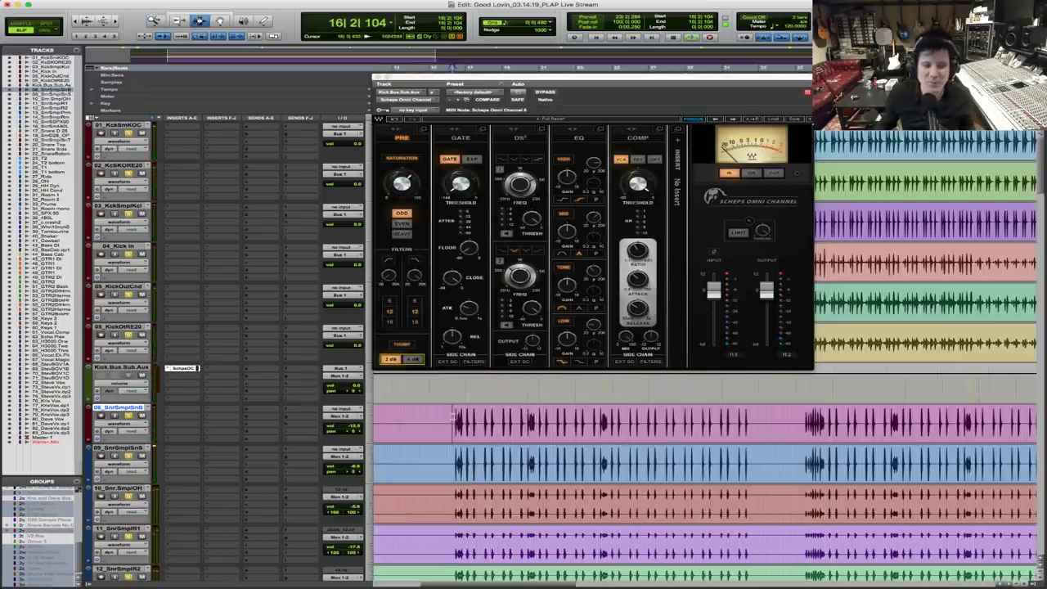
key(space)
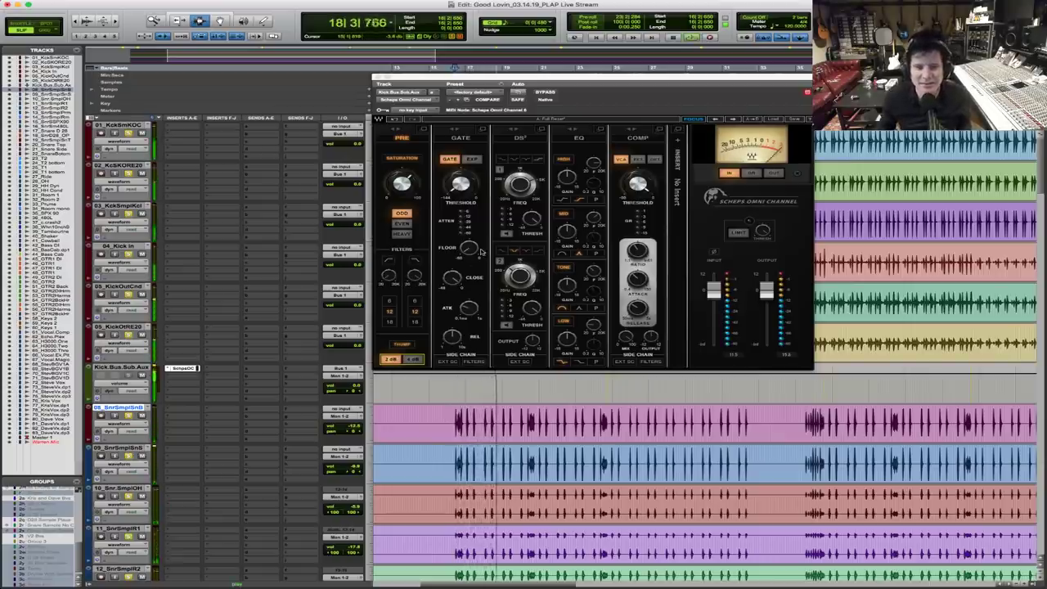
click(545, 91)
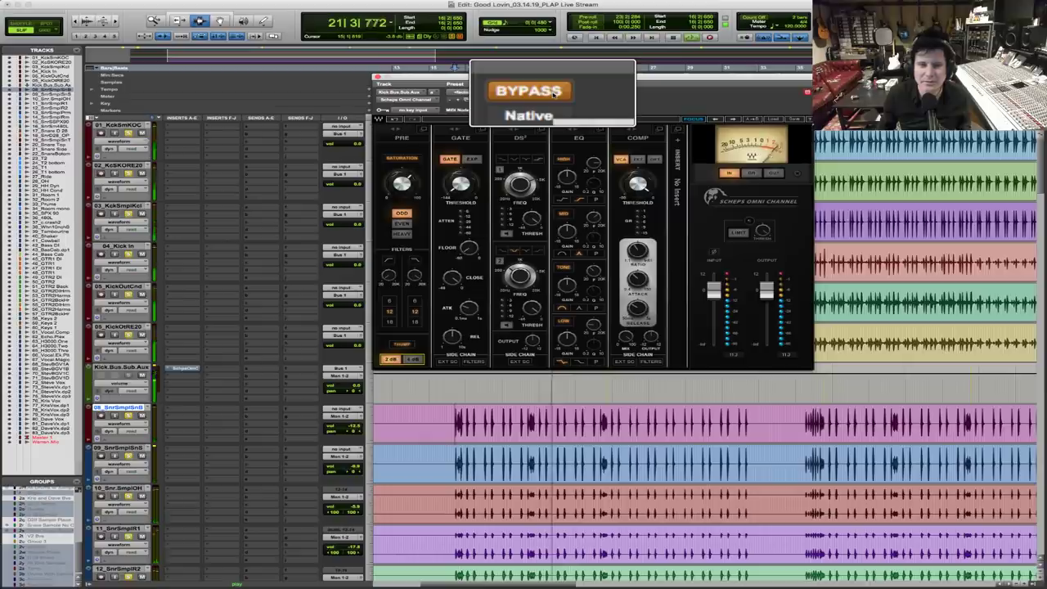
click(553, 93)
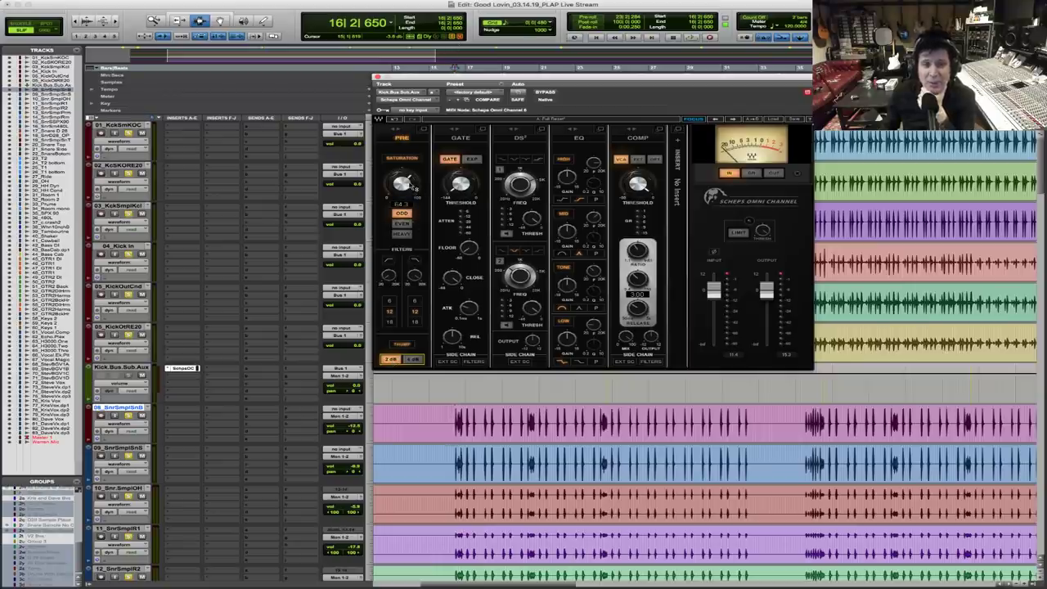
Play the kick from bar 16 and adjust the gain of the Scheps Omni Channel's EQ Tone band
key(space)
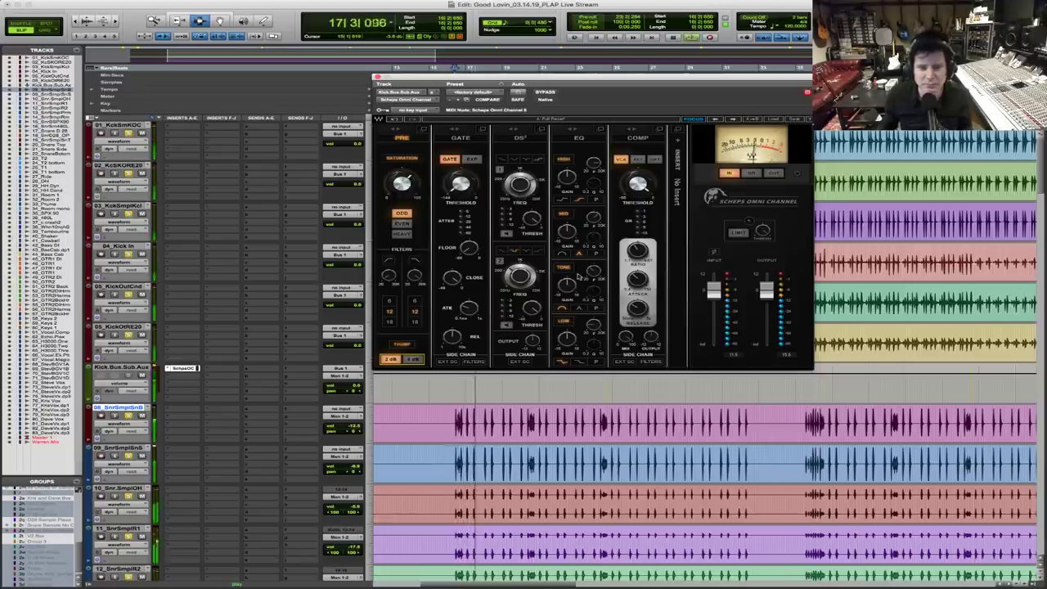
key(space)
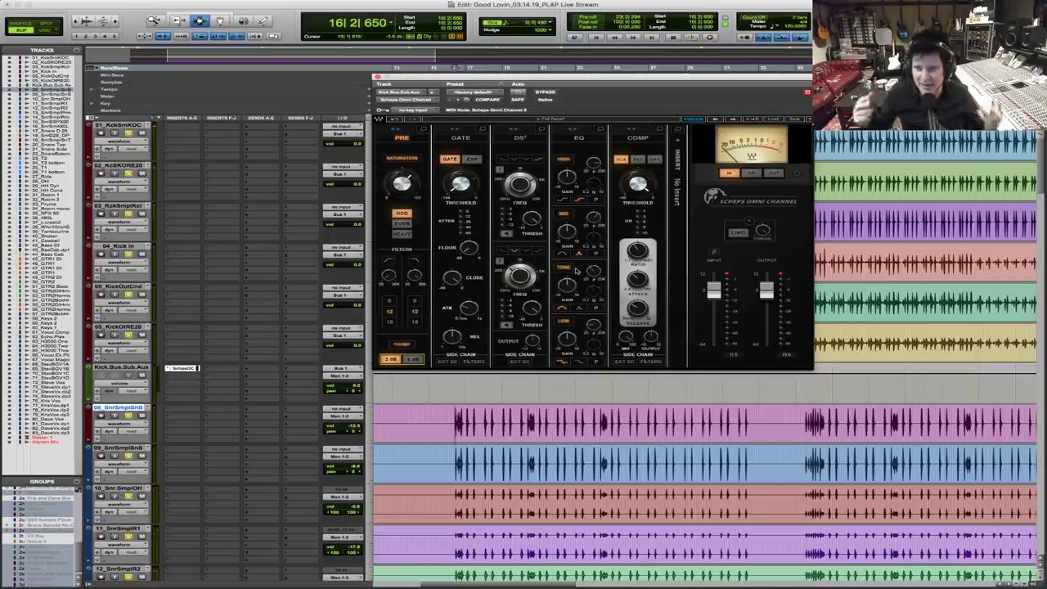
key(space)
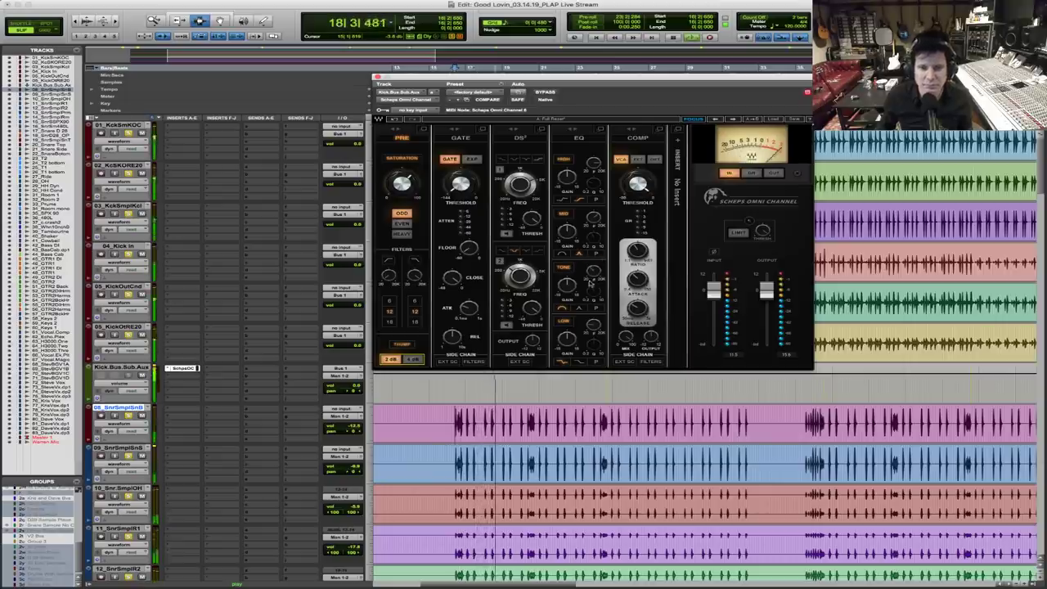
key(space)
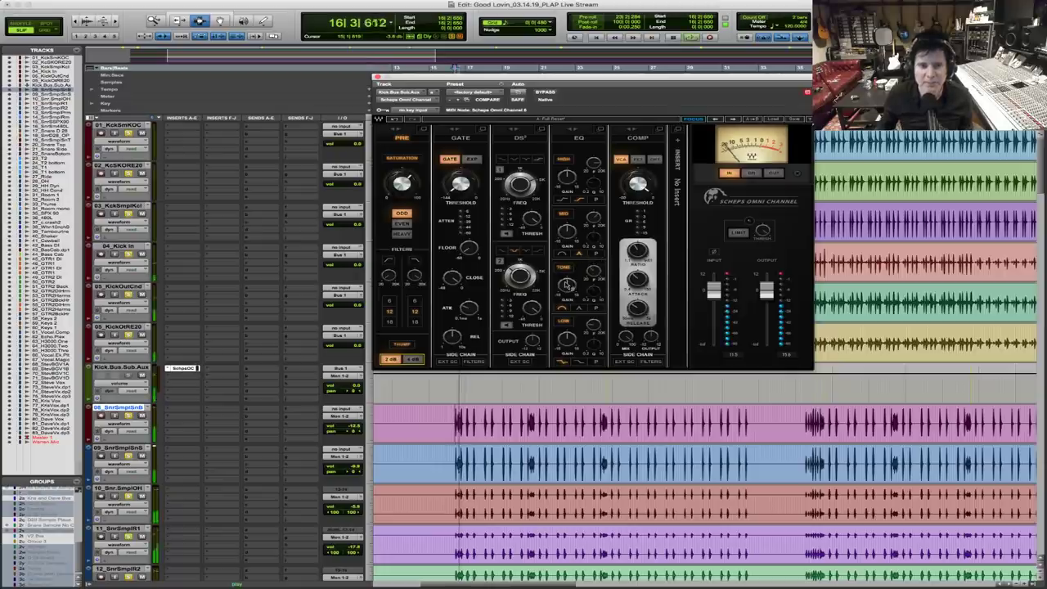
drag(566, 284, 566, 296)
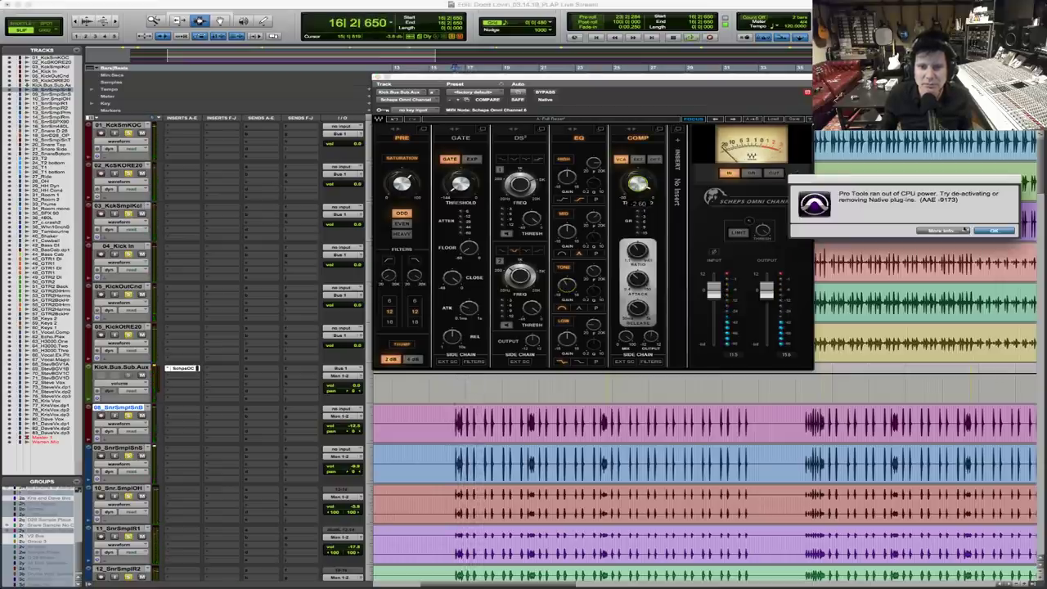
Dismiss the CPU power error, restart playback and lower the threshold of the Scheps Omni Channel's VCA compressor
click(994, 232)
key(space)
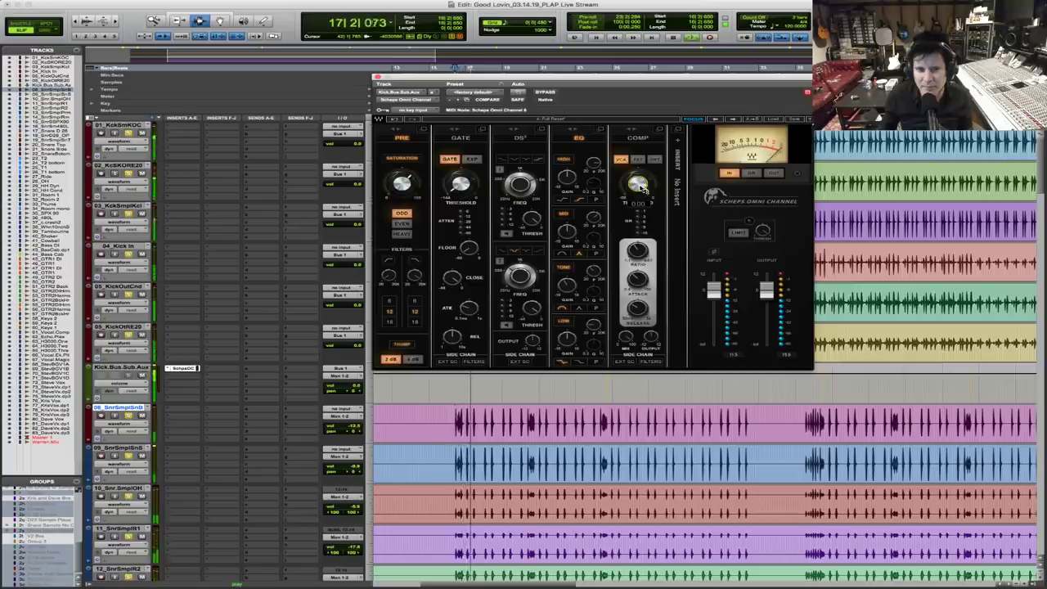
drag(643, 188, 642, 186)
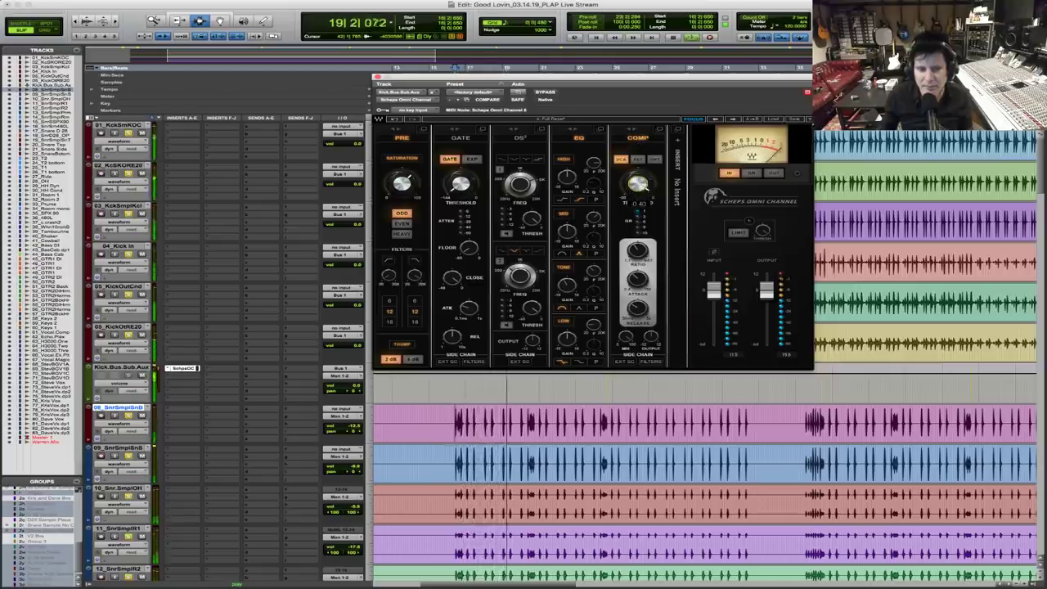
drag(638, 187, 635, 197)
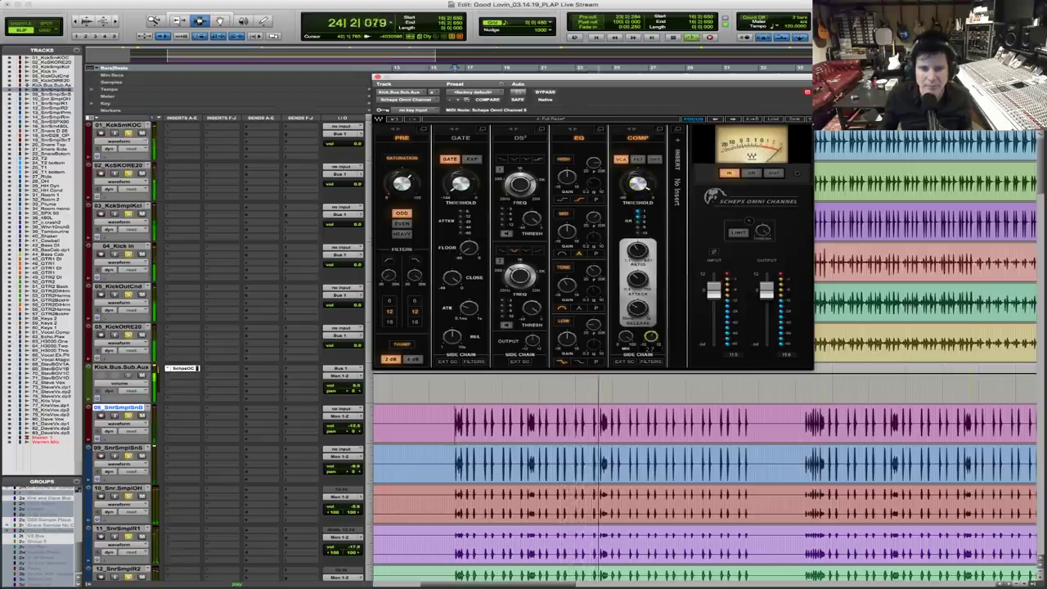
Raise the compressor's output gain while the kick plays, then stop playback
scroll(650, 336, up, 1)
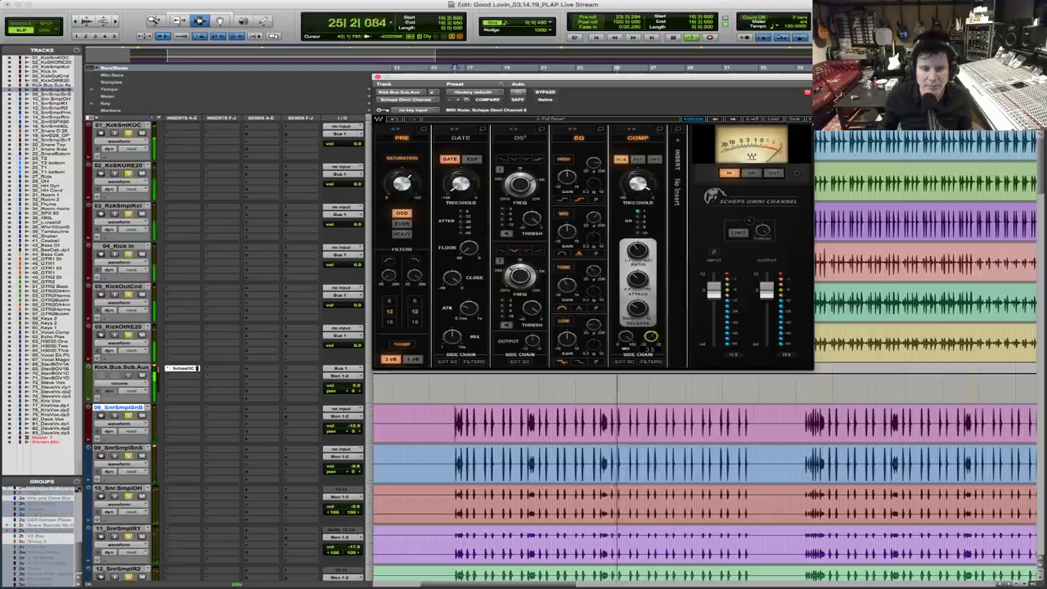
scroll(650, 336, up, 10)
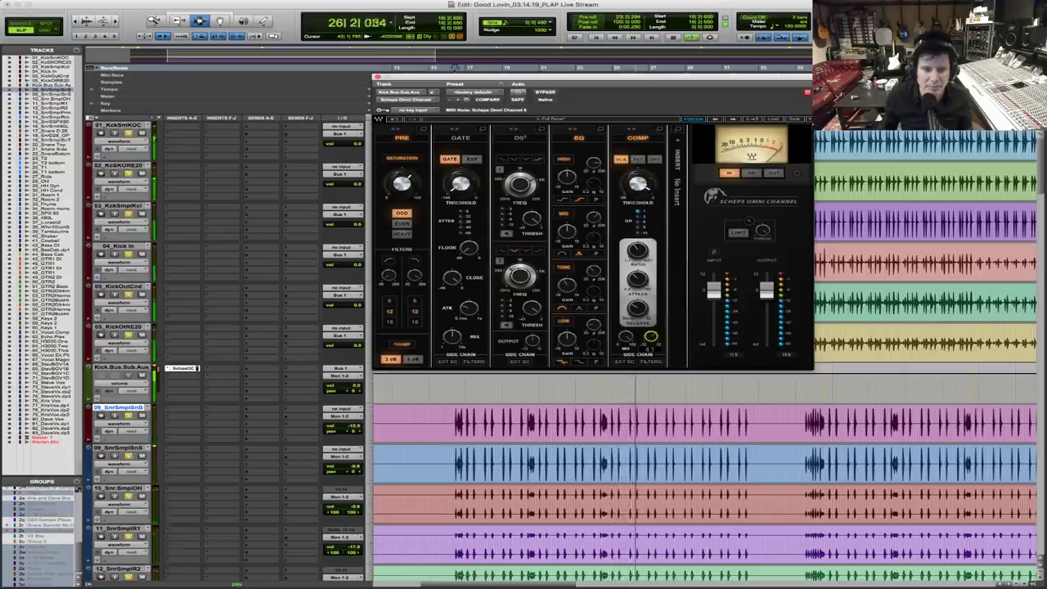
scroll(650, 336, down, 5)
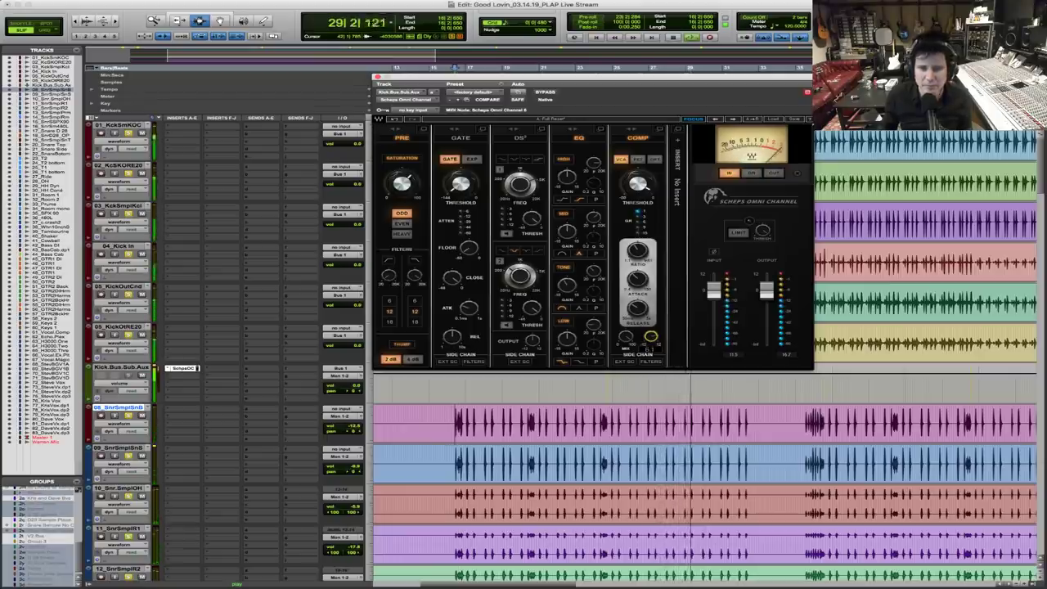
key(space)
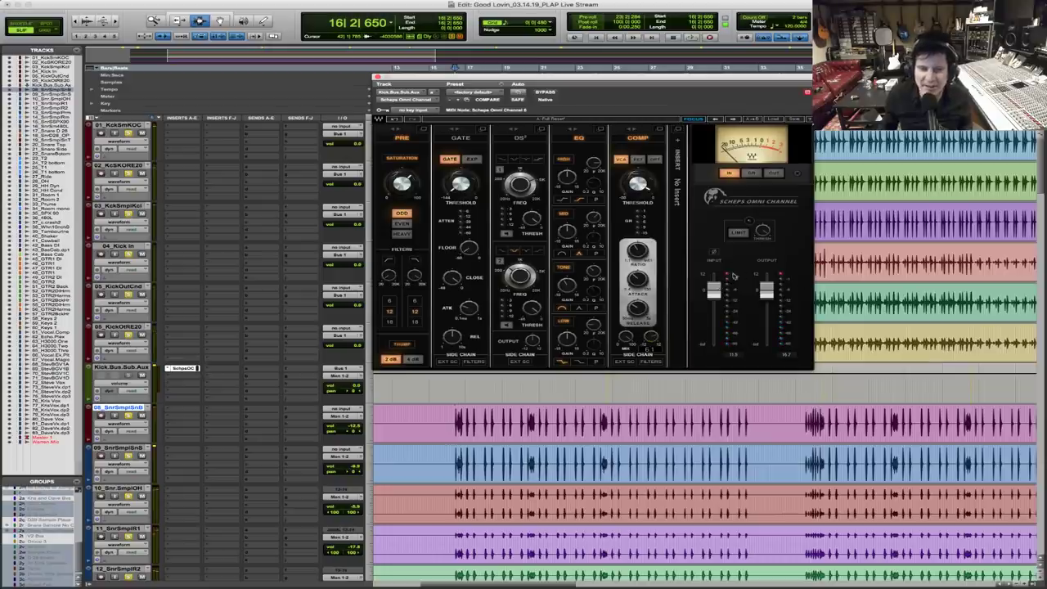
Replay the compressed kick from bar 16 and clear the clip indicator on Kick.Bus.Sub.Aux
key(space)
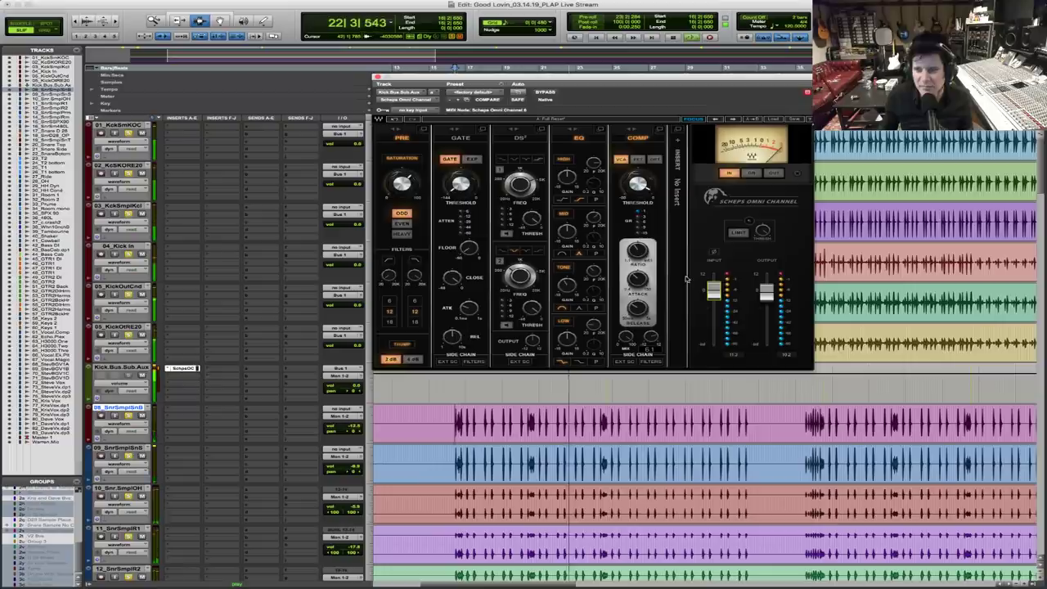
key(space)
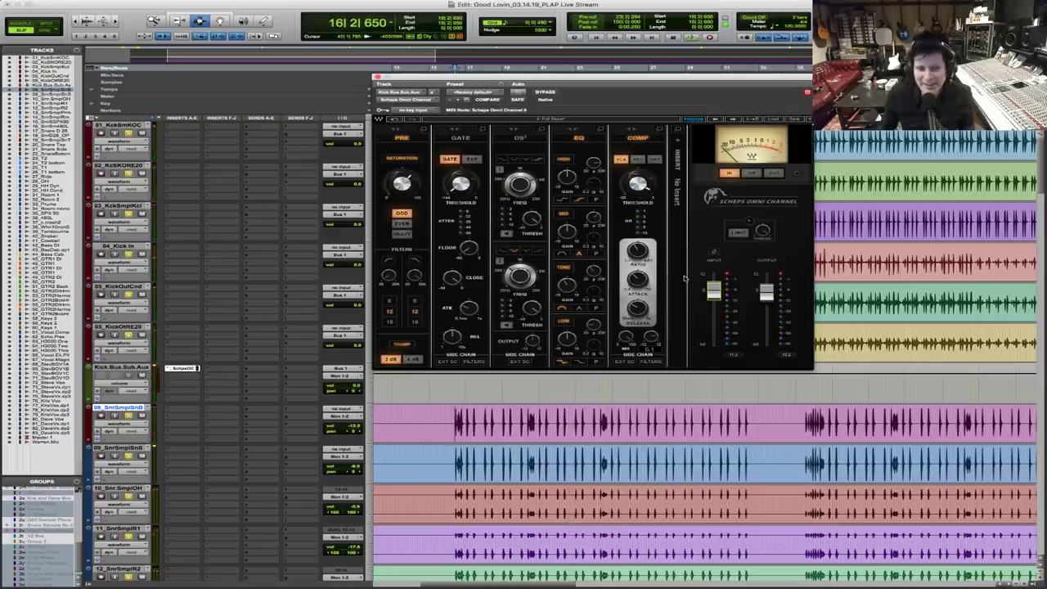
key(space)
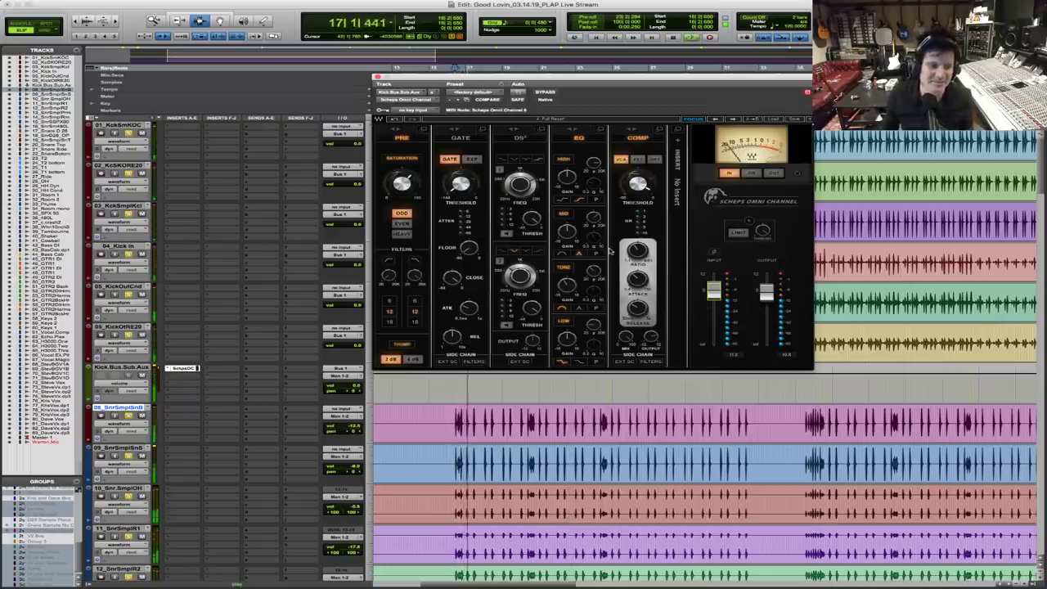
click(156, 372)
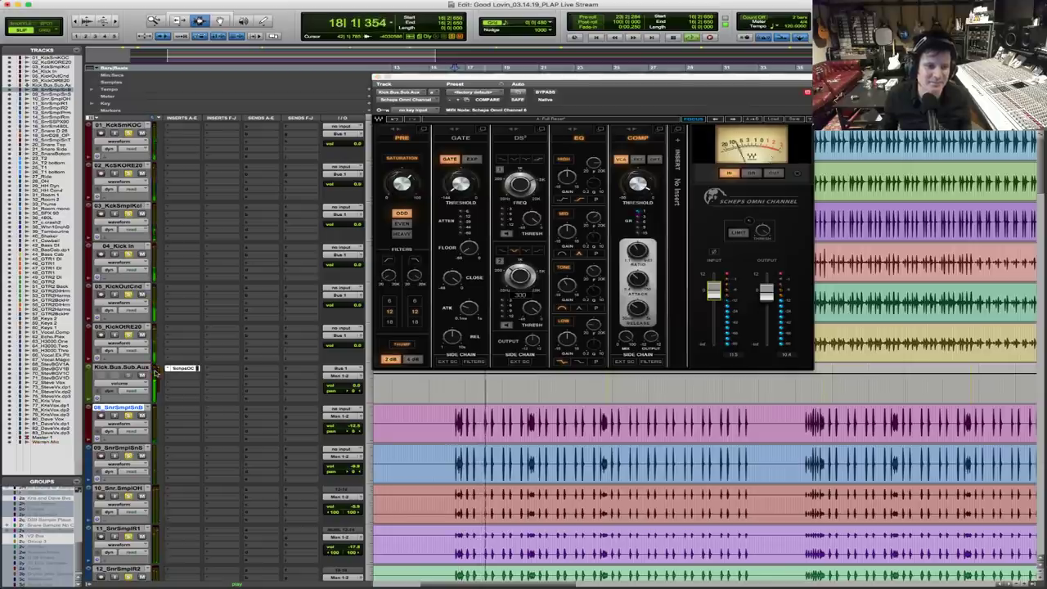
key(space)
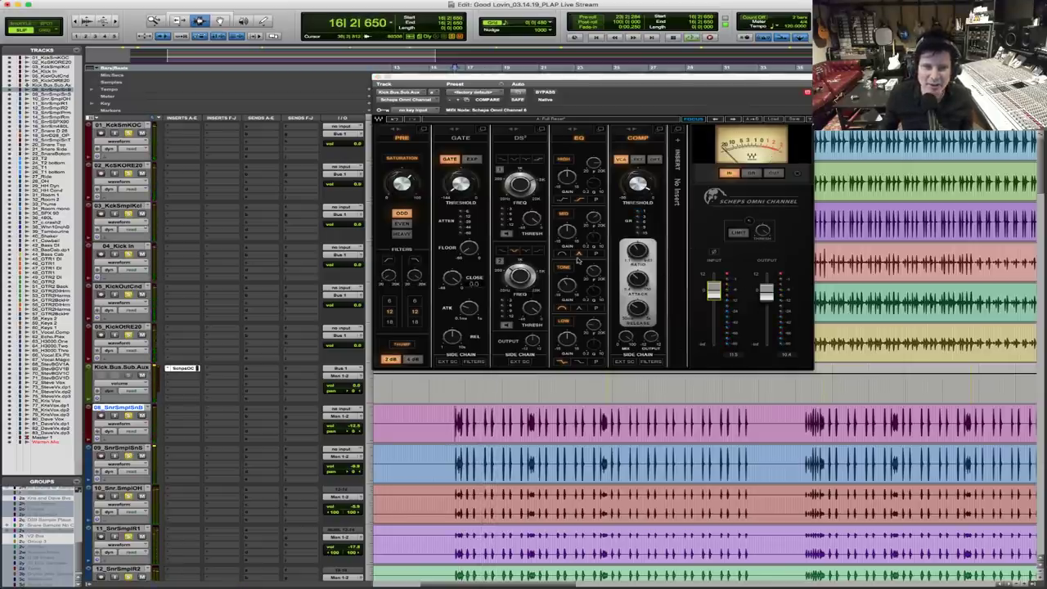
Turn on the Scheps Omni Channel's output limiter
click(739, 234)
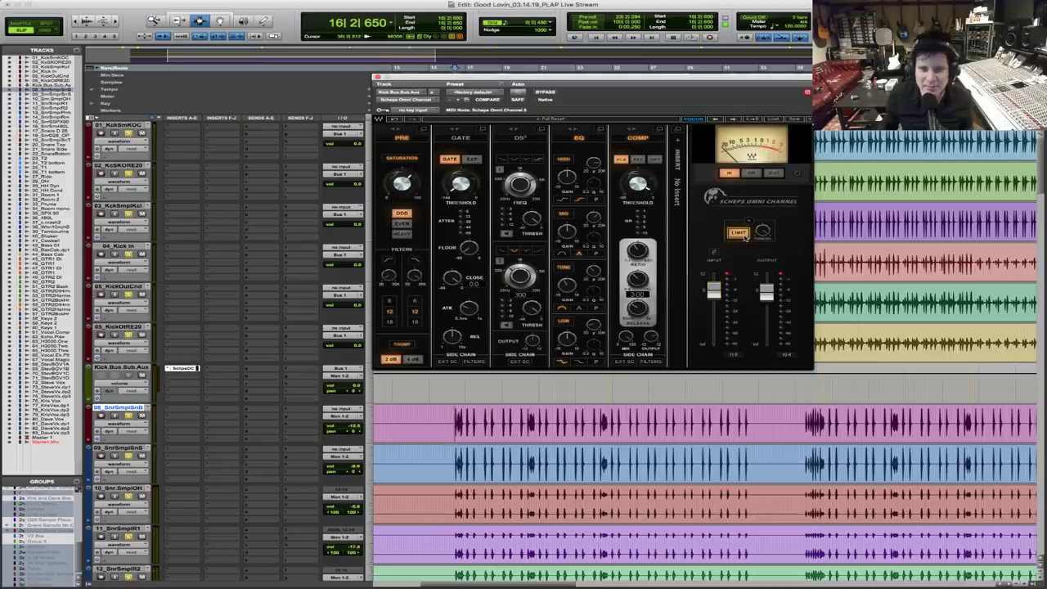
Play the kick from bar 16 with the output limiter in and out, leaving the limiter off
key(space)
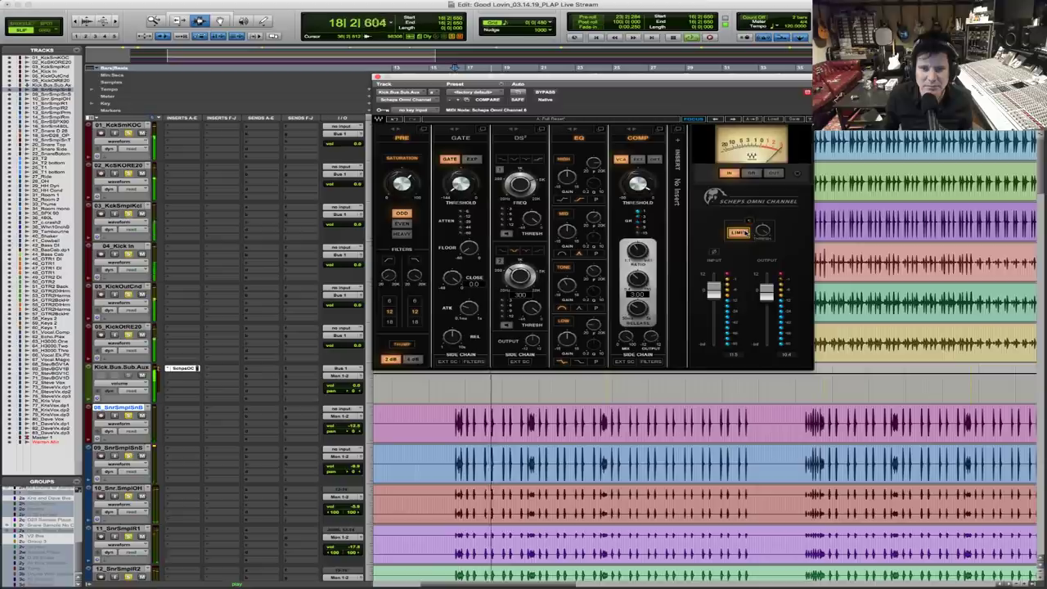
click(746, 234)
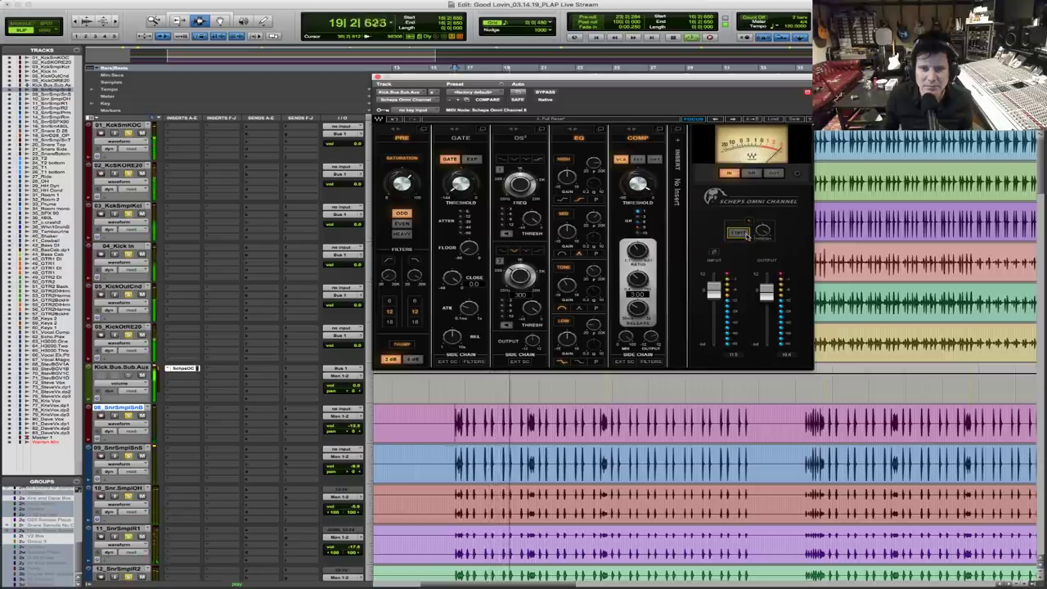
key(space)
key(space)
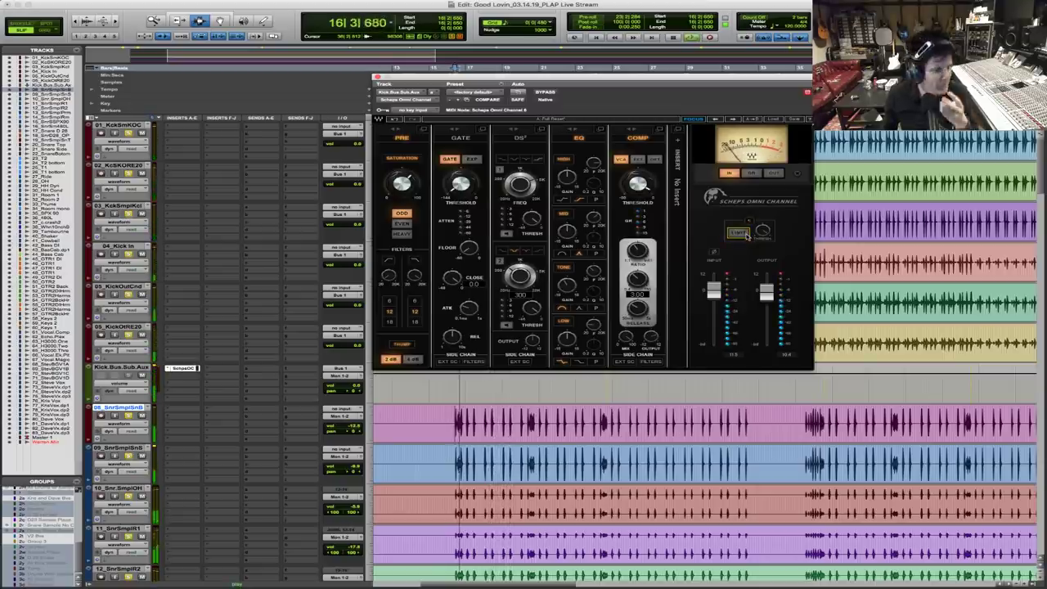
click(740, 233)
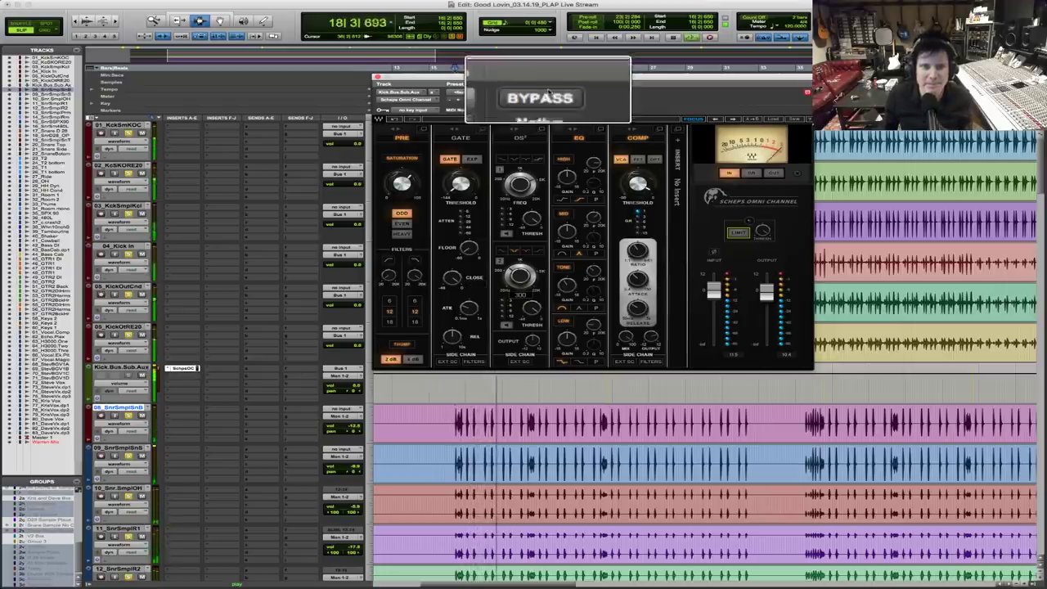
Compare the kick bus with and without the Scheps Omni Channel by toggling its bypass during playback, then stop with the processing active
click(551, 95)
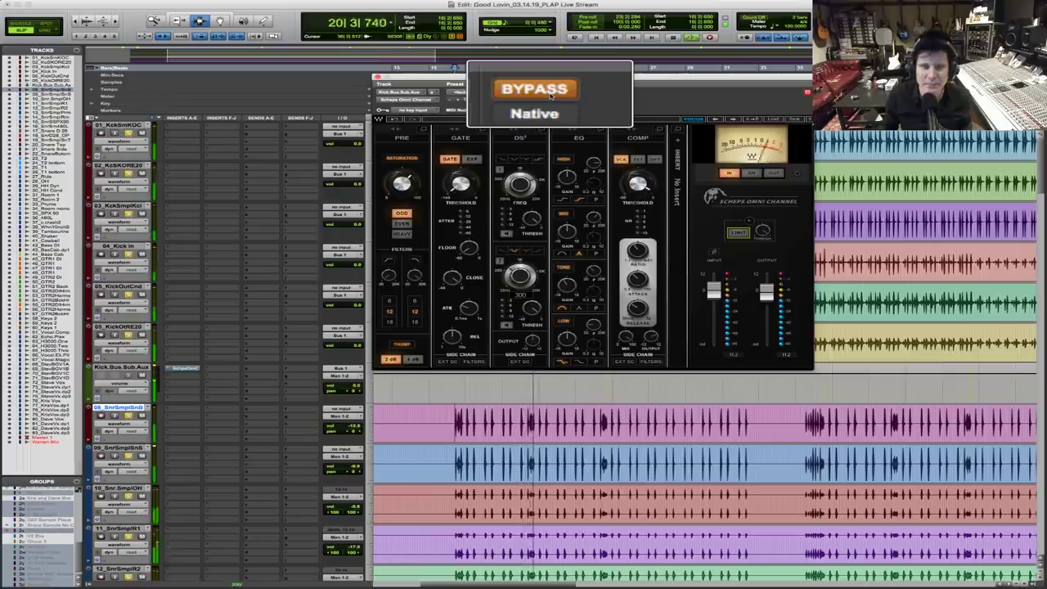
click(551, 96)
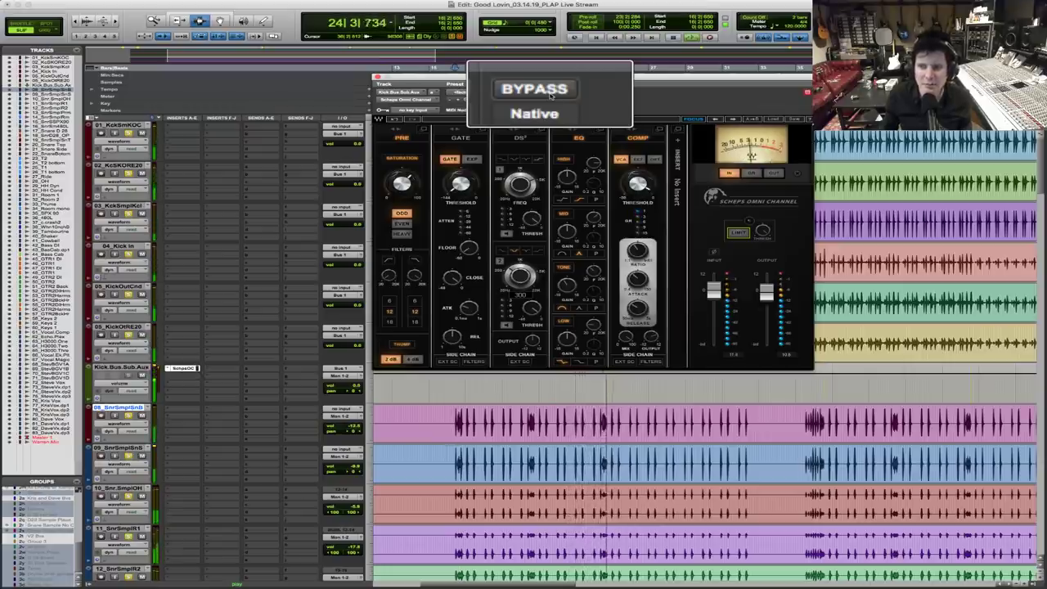
click(550, 96)
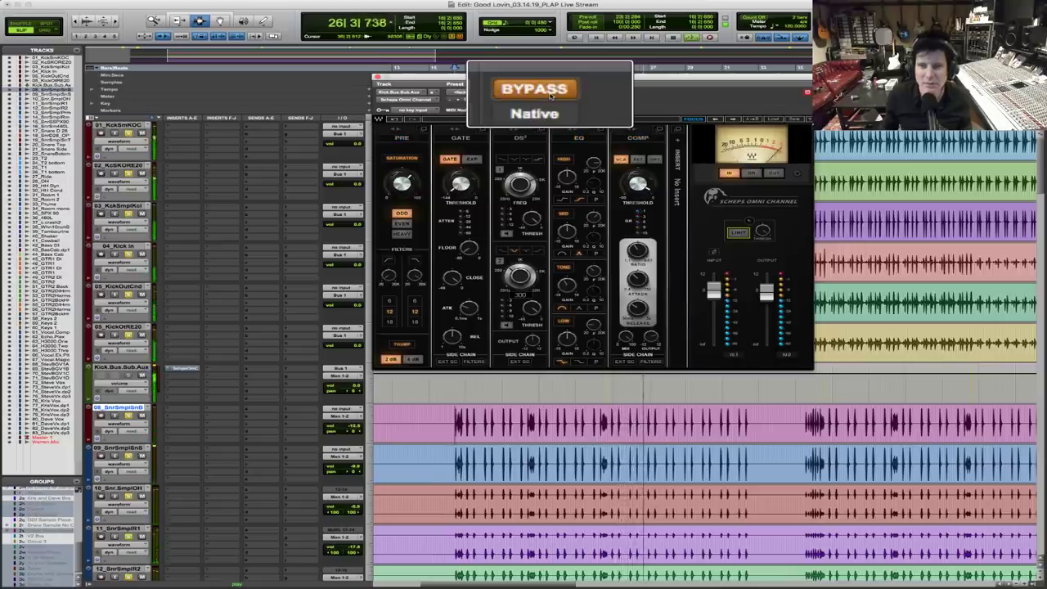
click(550, 96)
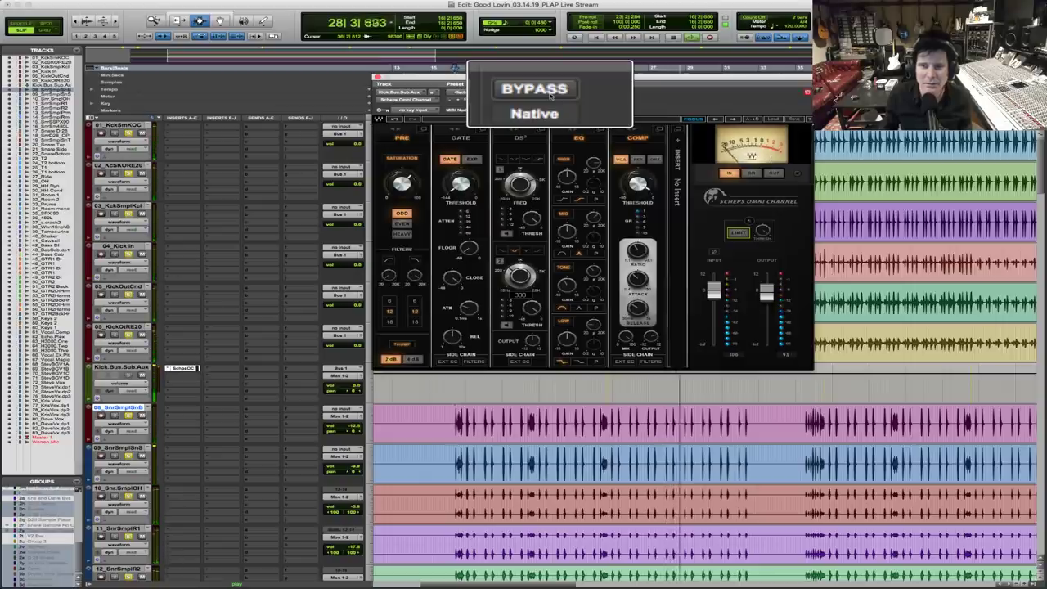
click(550, 95)
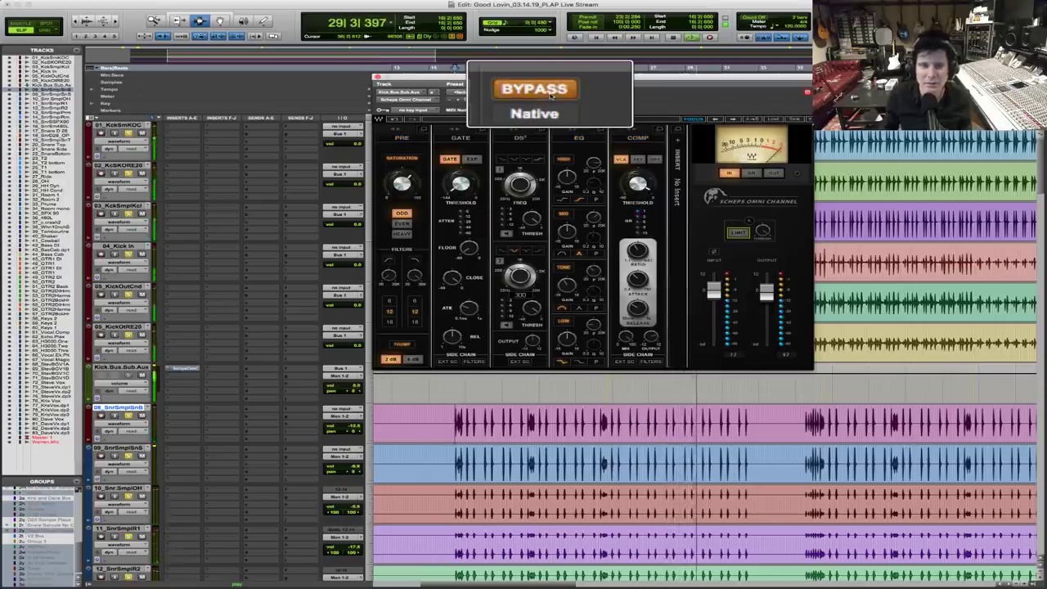
click(551, 96)
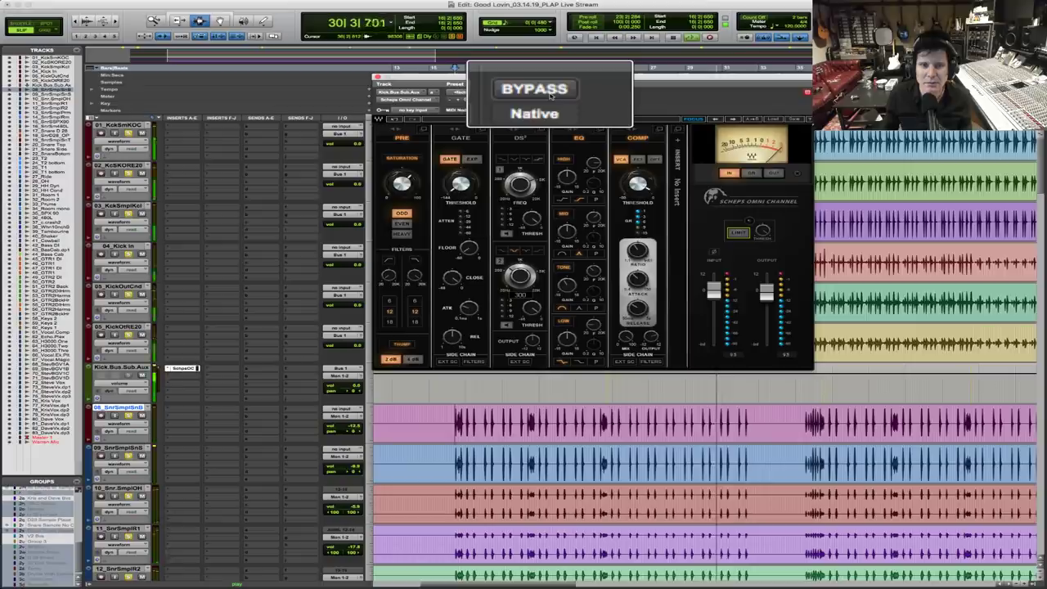
key(space)
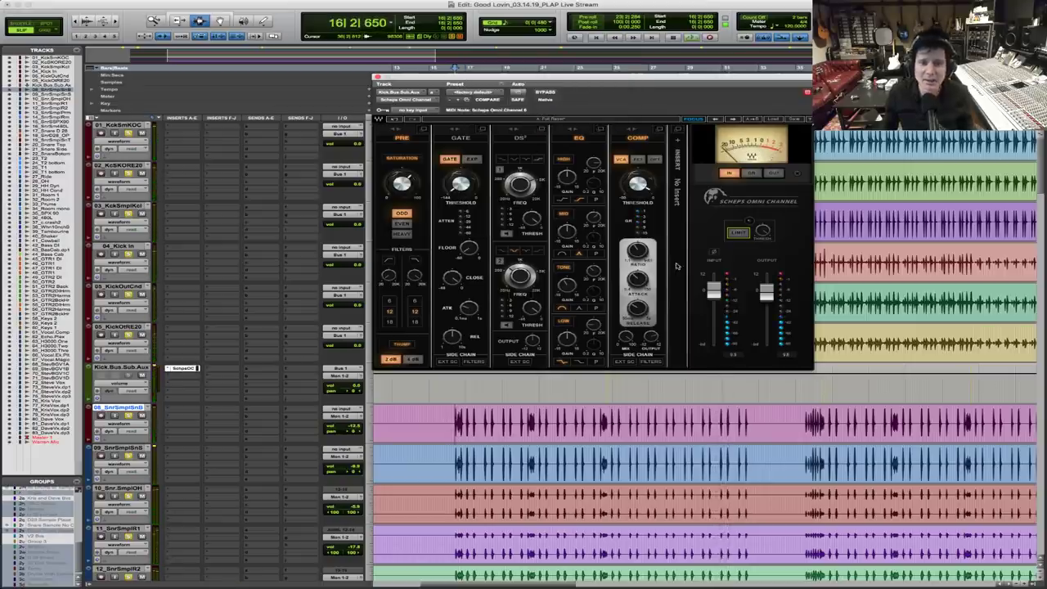
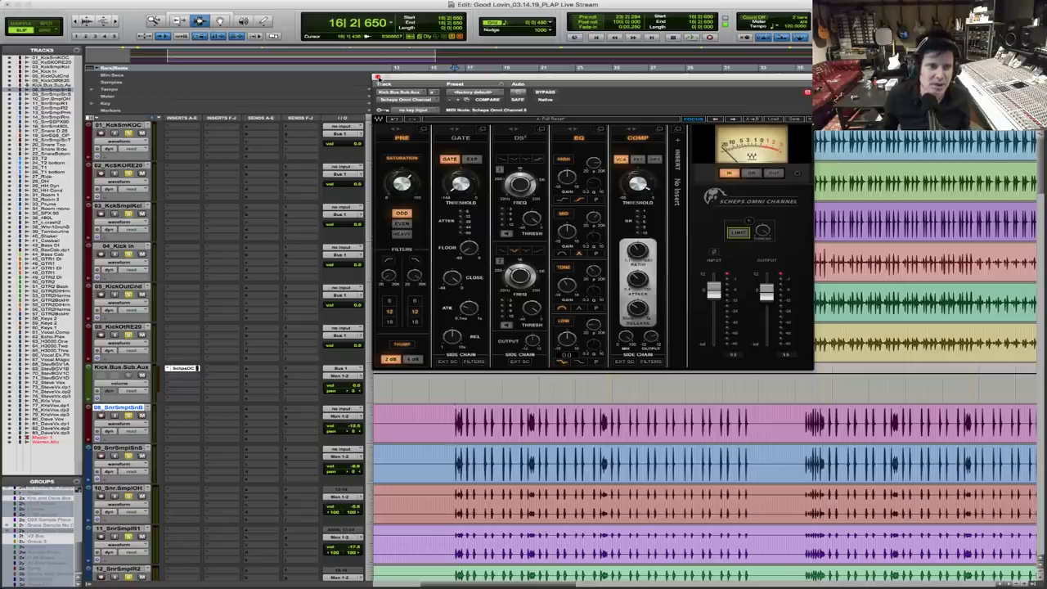
Close the Scheps Omni Channel window and listen to the soloed kick tracks from bar 16 beat 3, then stop playback
click(377, 77)
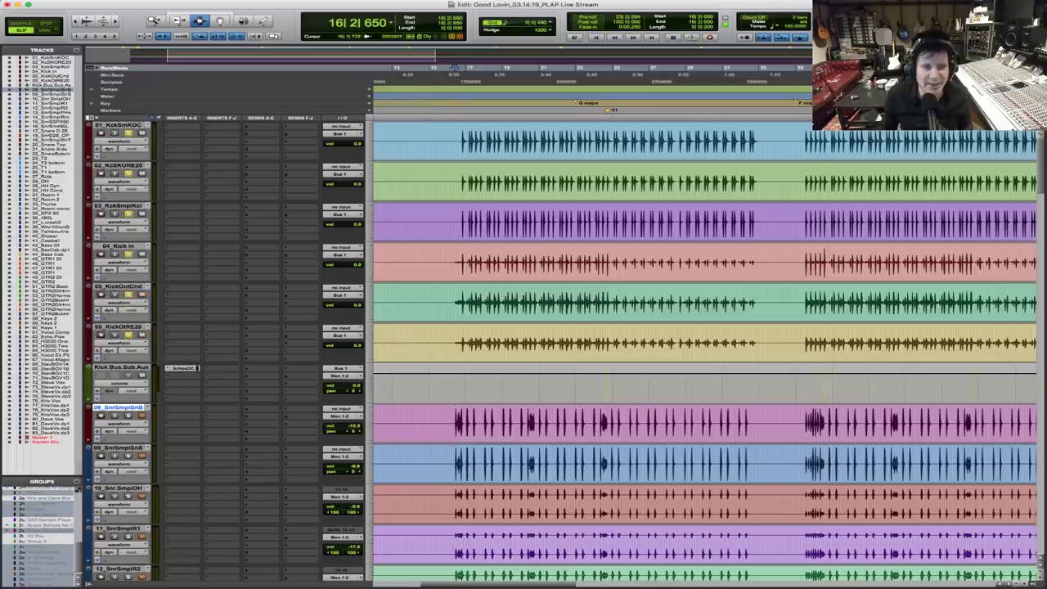
click(458, 270)
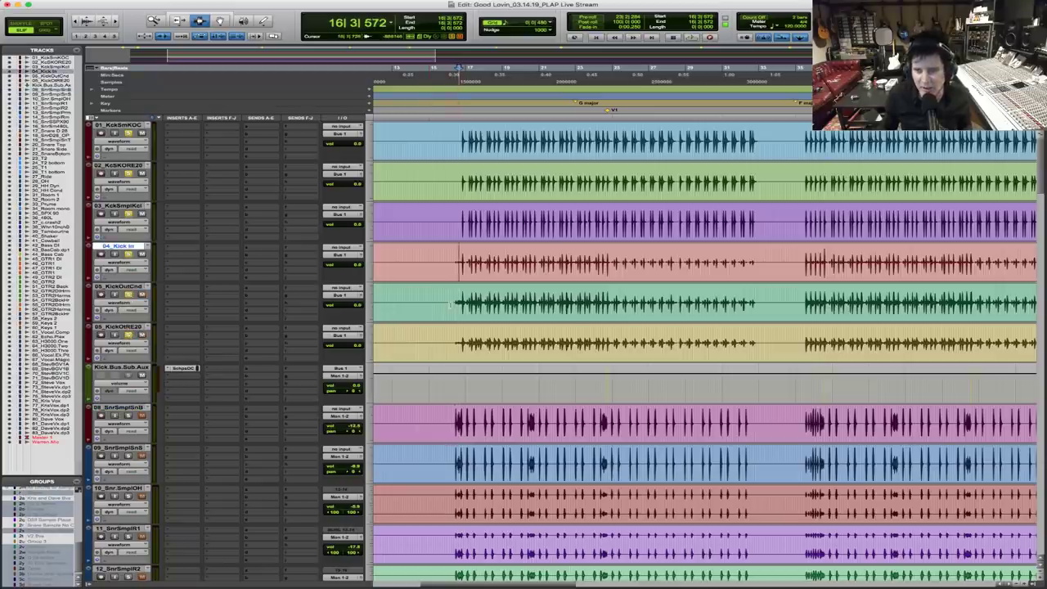
key(space)
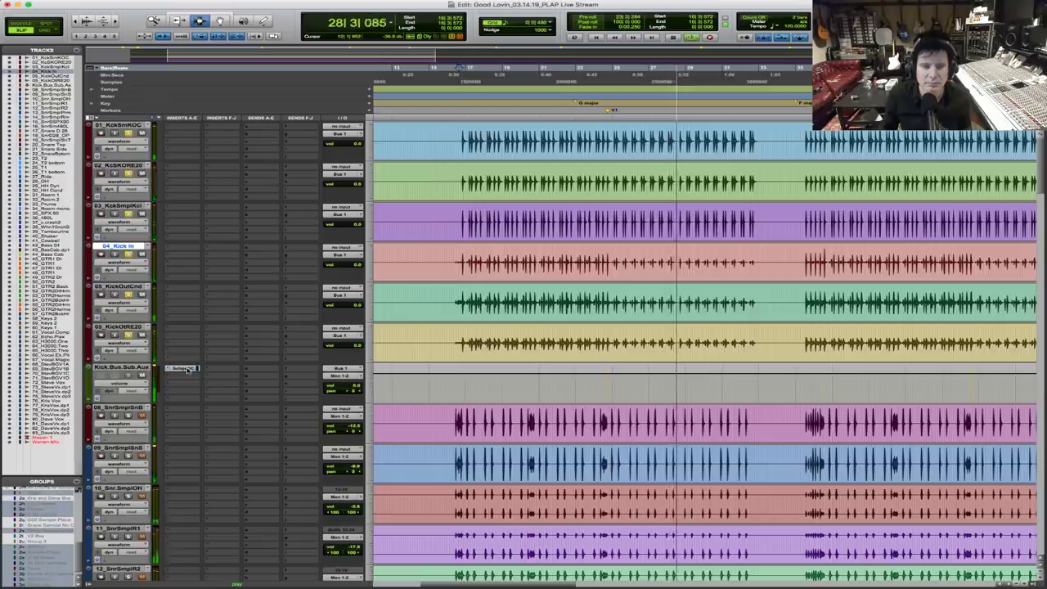
key(space)
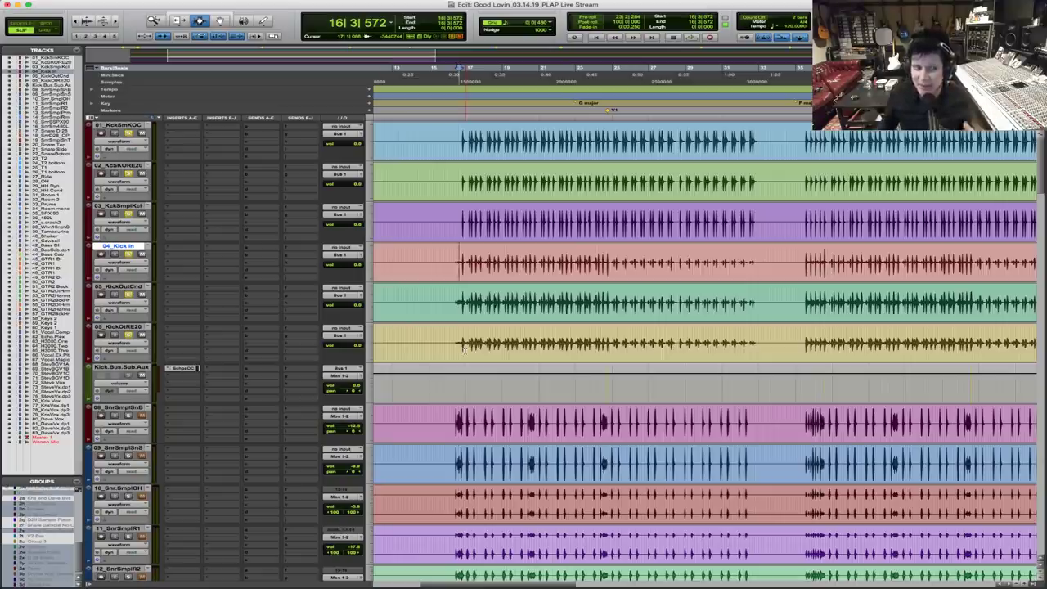
Clear the solos on the other kick tracks, leaving only 03_KckSmplKcl soloed, and audition it from bar 16 beat 4
click(123, 367)
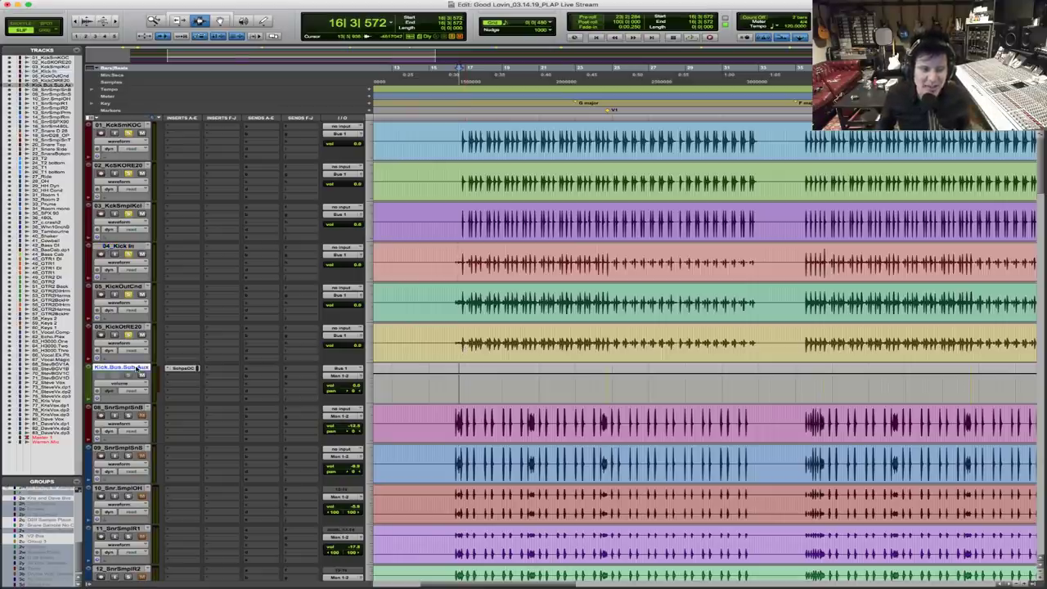
click(299, 370)
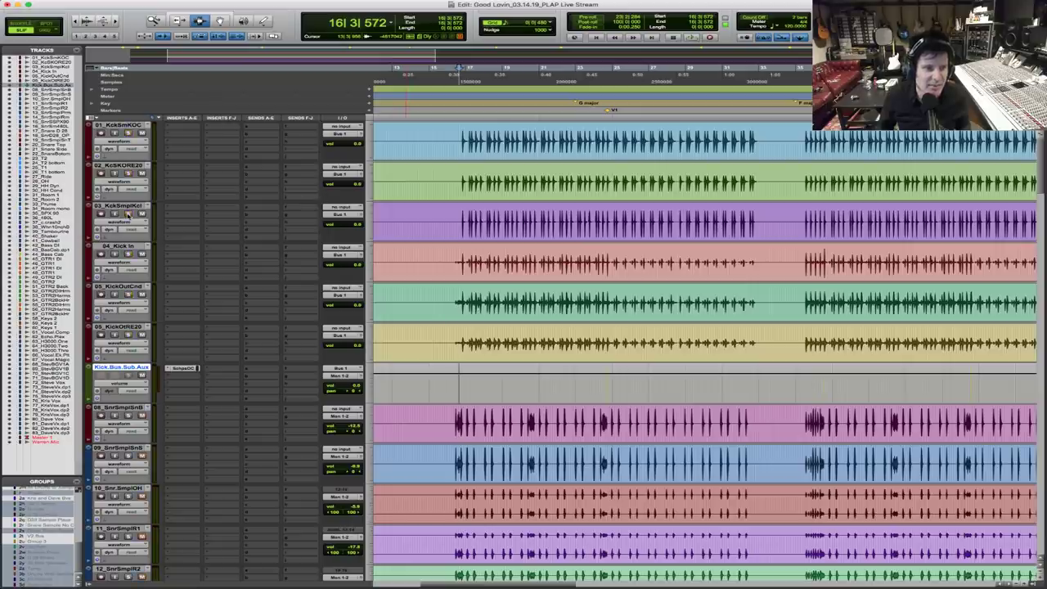
click(461, 210)
key(space)
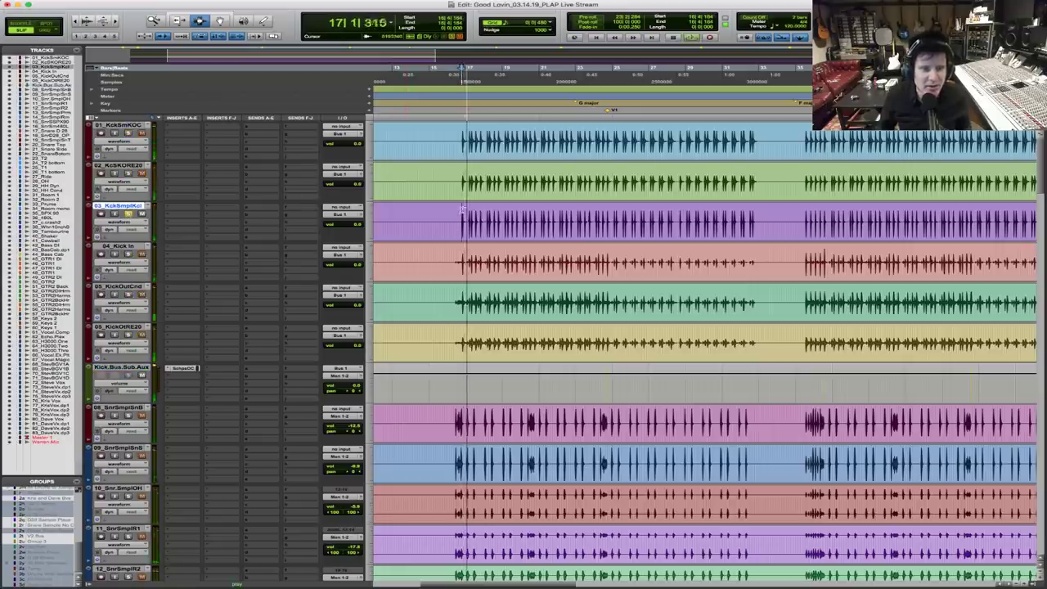
key(space)
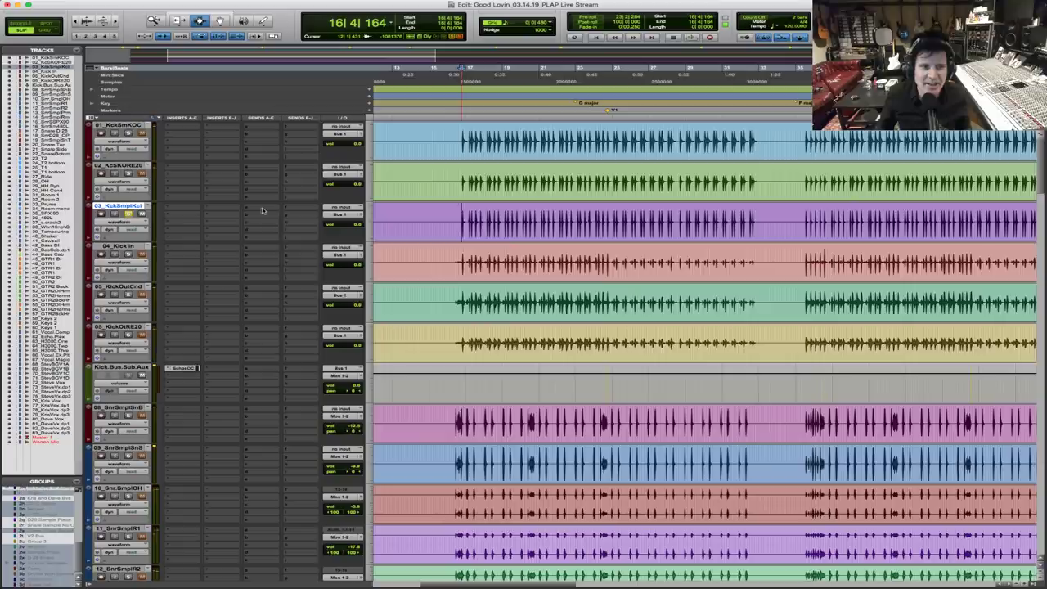
Add a send to Bus 3-4 (Stereo) on the 03_KckSmplKcl track
click(262, 211)
mouse_move(278, 214)
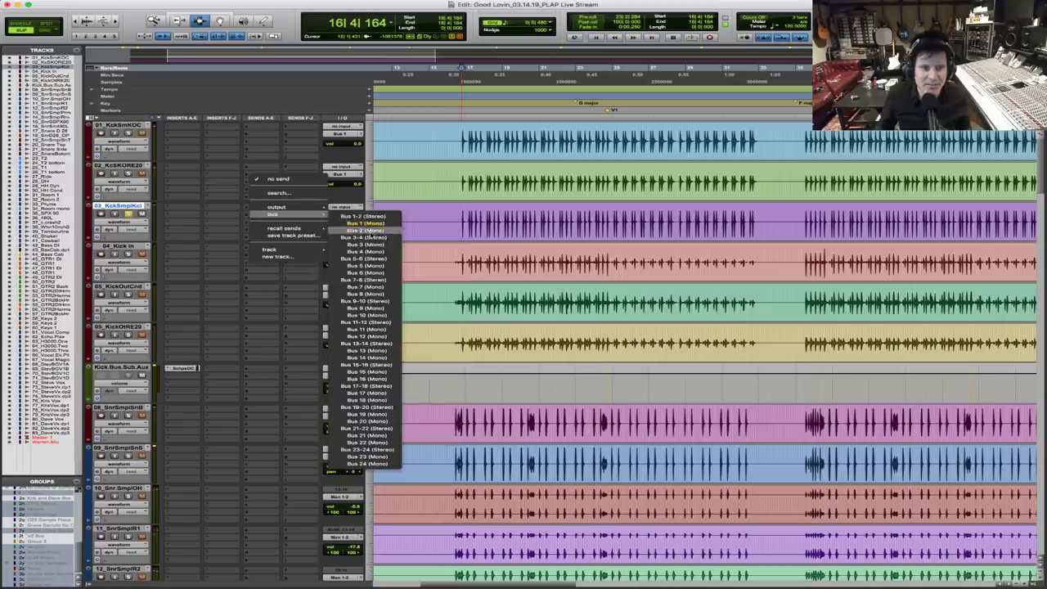
click(373, 238)
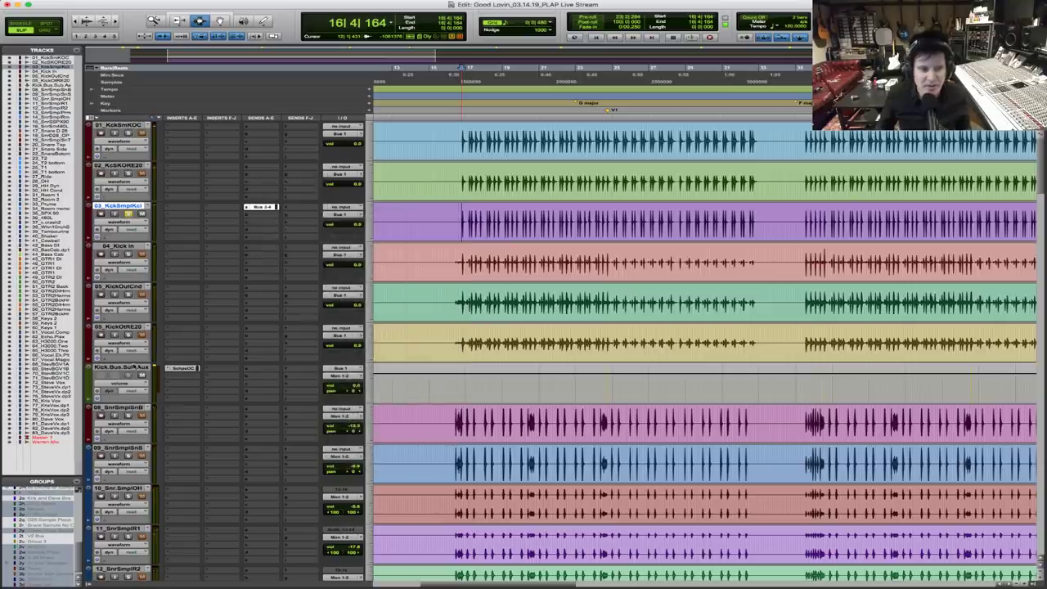
Create one stereo aux input track below Kick.Bus.Sub.Aux and set its input to Bus 3-4
click(136, 368)
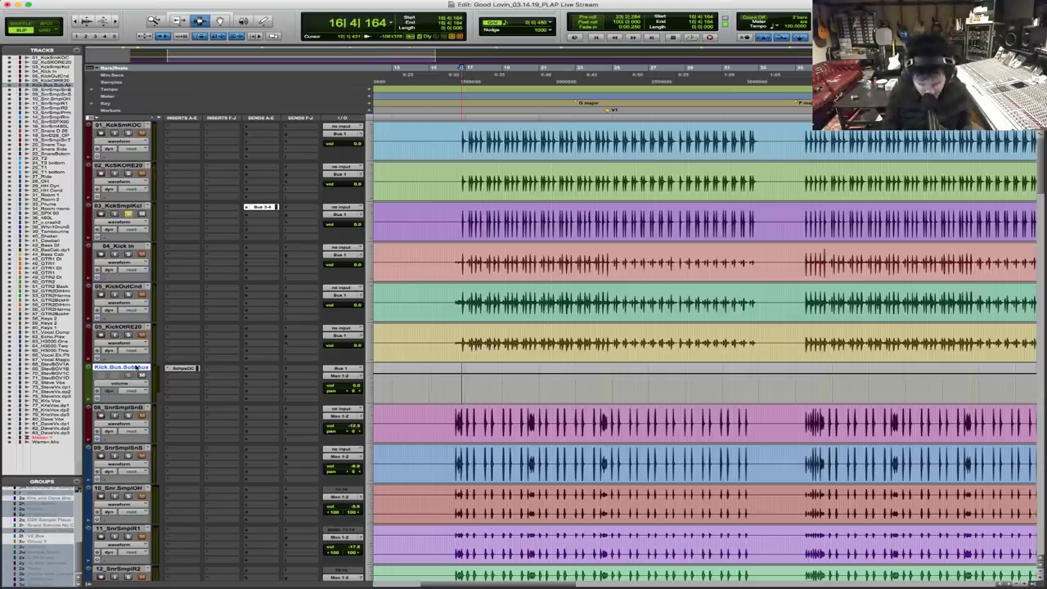
key(super+shift+n)
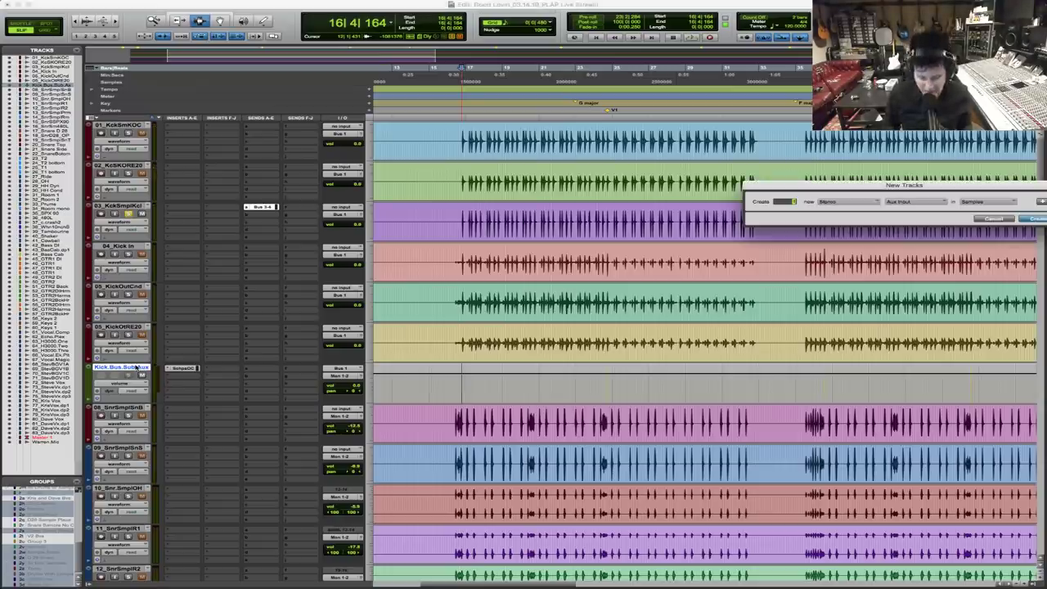
key(Return)
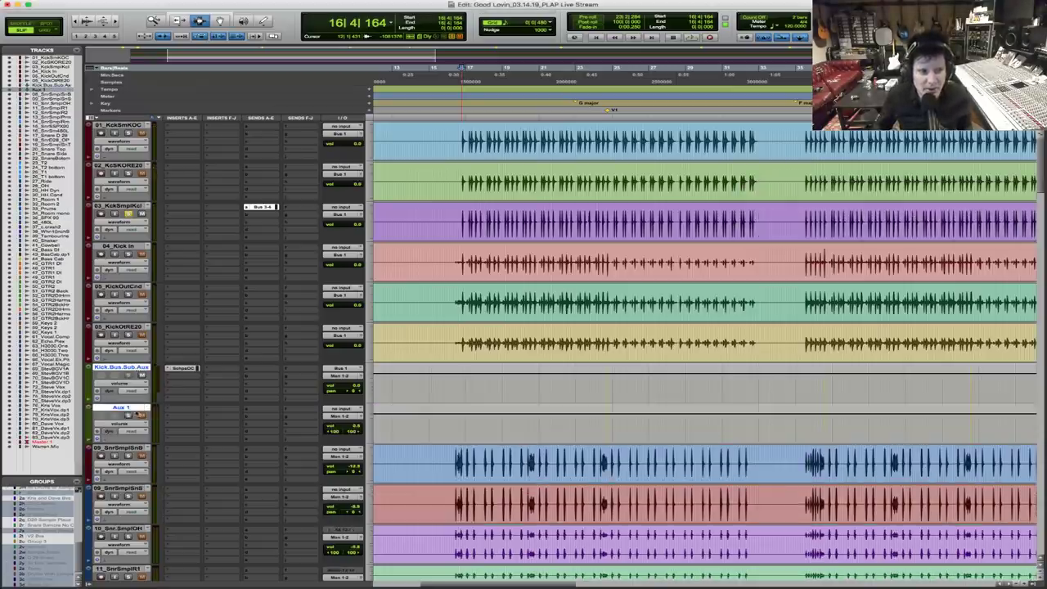
click(350, 410)
mouse_move(347, 417)
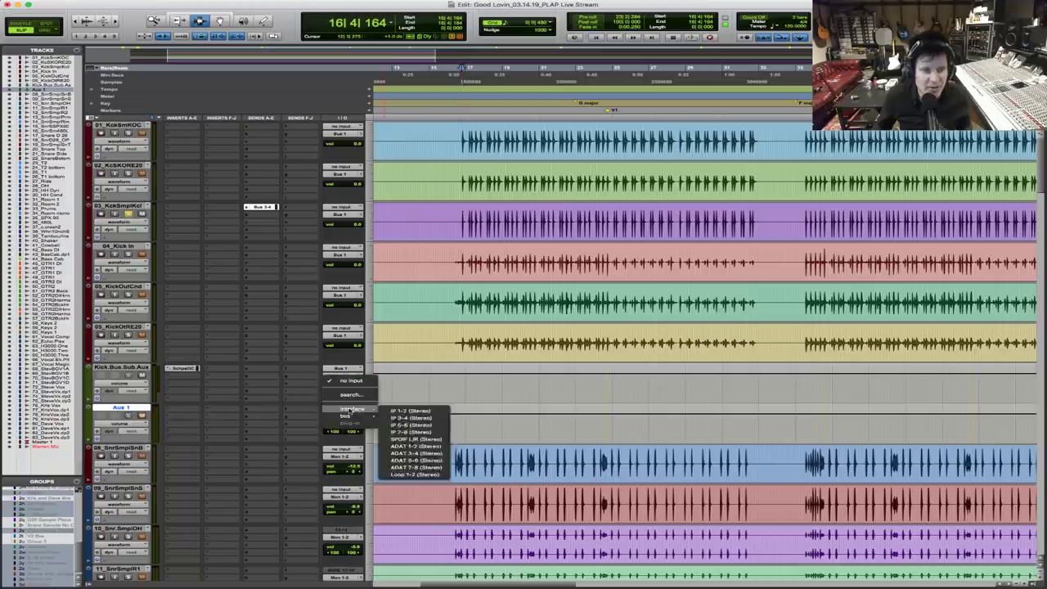
click(425, 425)
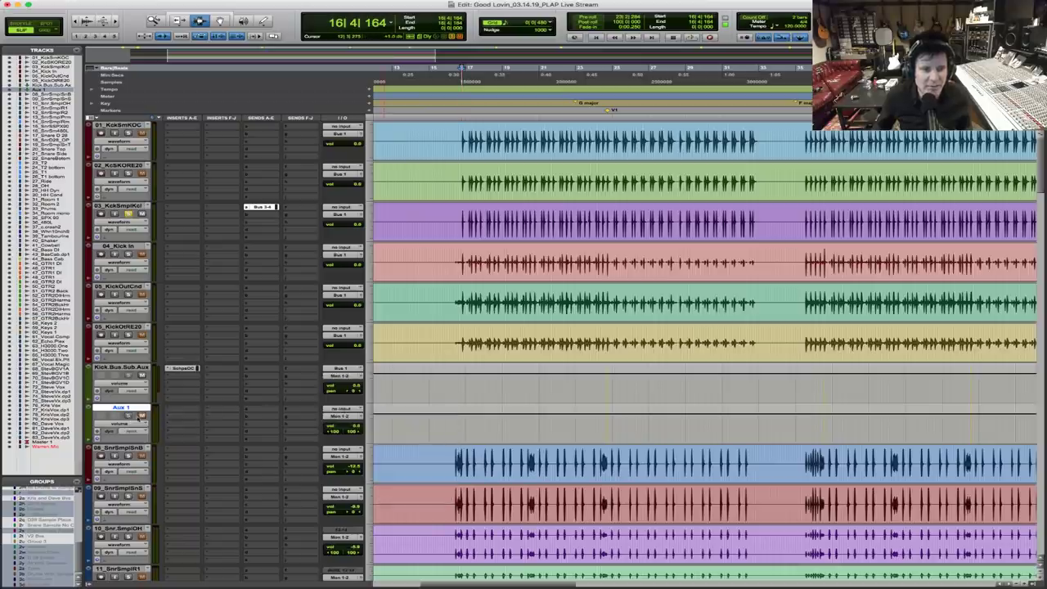
Rename the new aux track Kick.Verb and place the playback cursor at bar 16 beat 3
double_click(124, 408)
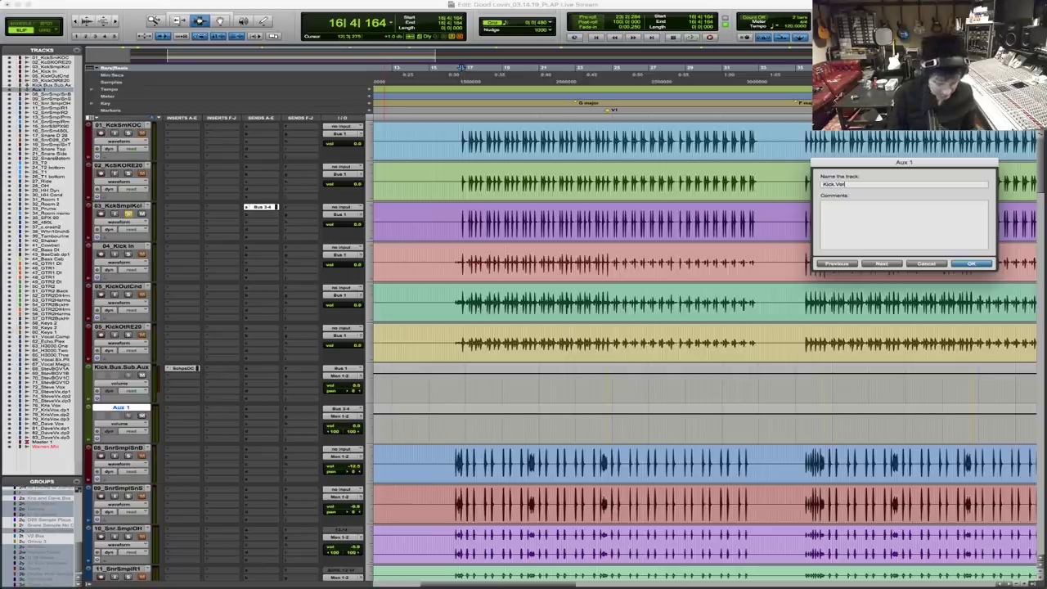
text(Kick.Verb)
key(Return)
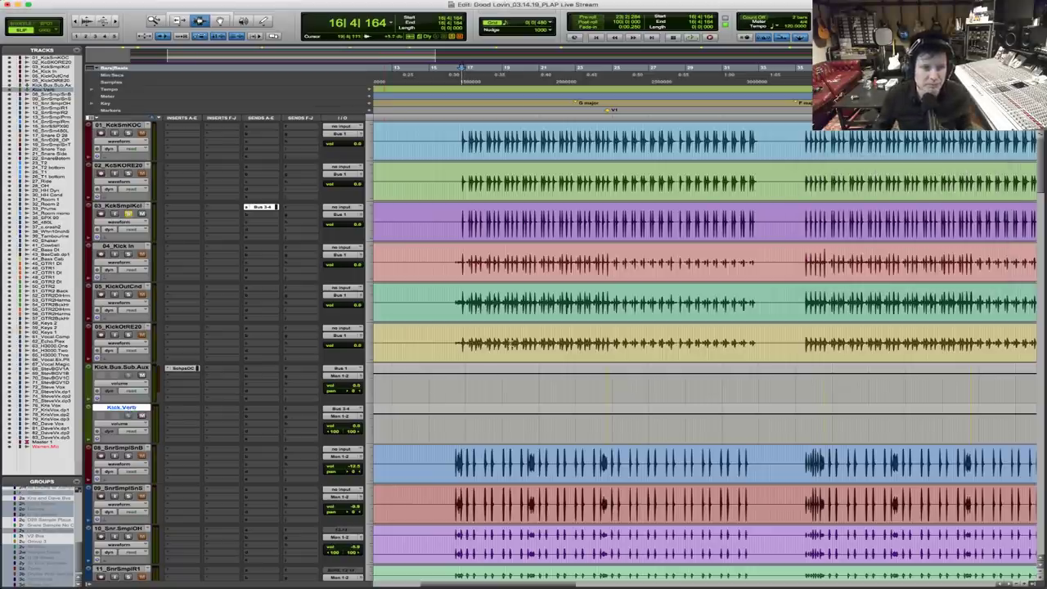
click(457, 343)
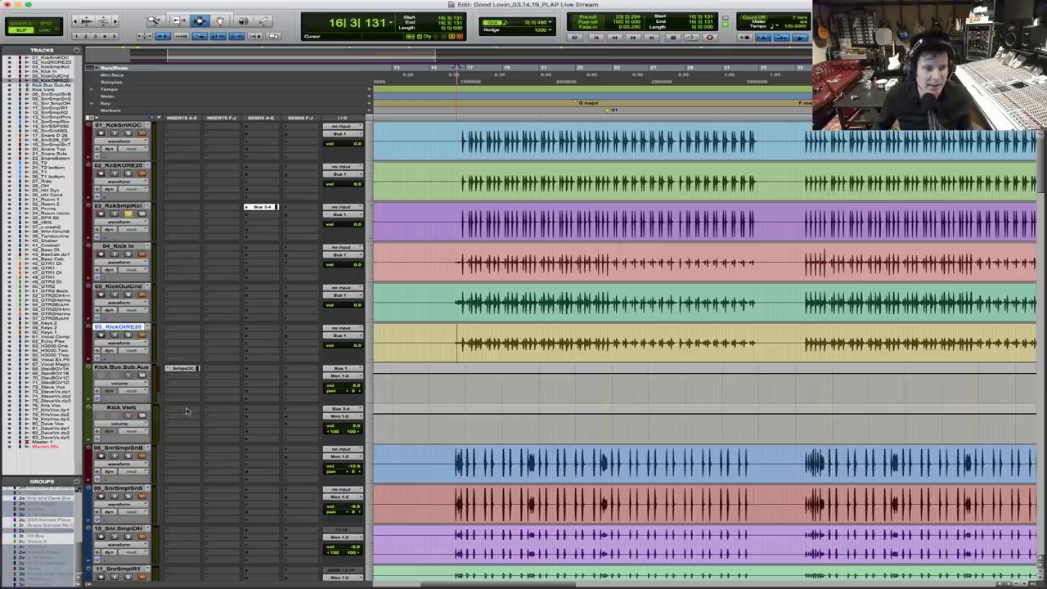
Insert the REQ 2 (stereo) equalizer on Kick.Verb and filter out its lows and highs
click(180, 411)
mouse_move(221, 408)
mouse_move(286, 235)
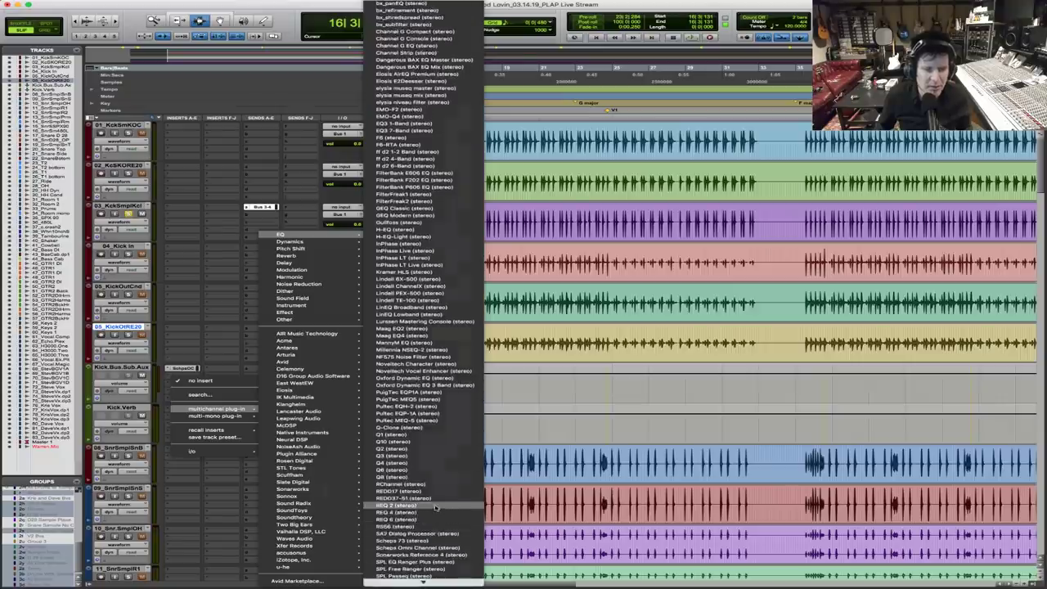
key(Escape)
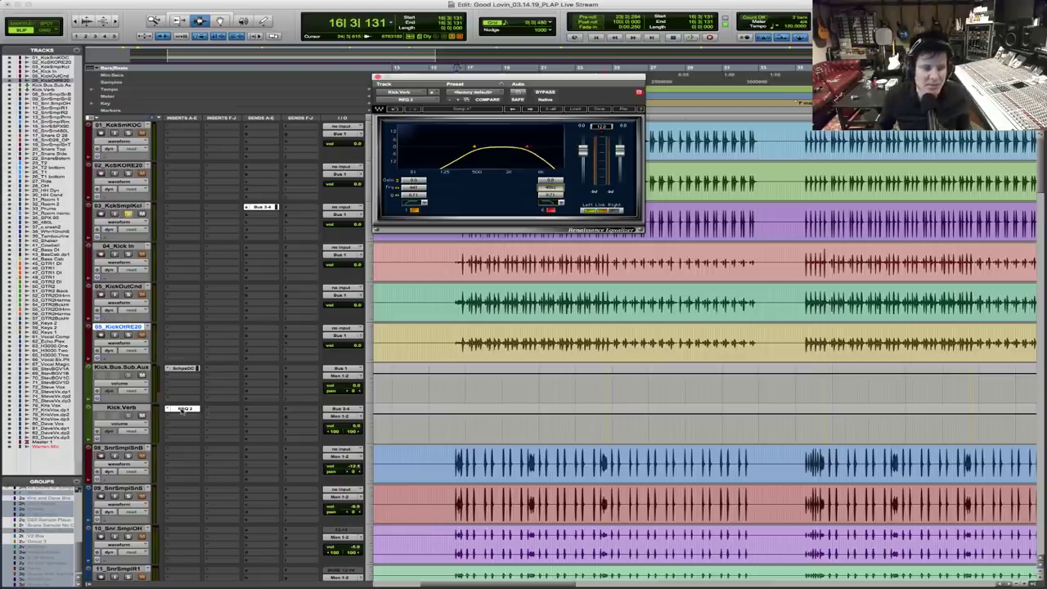
Move REQ 2 down to Kick.Verb's second insert slot and insert the DeEsser (stereo) ahead of it
drag(181, 410, 183, 418)
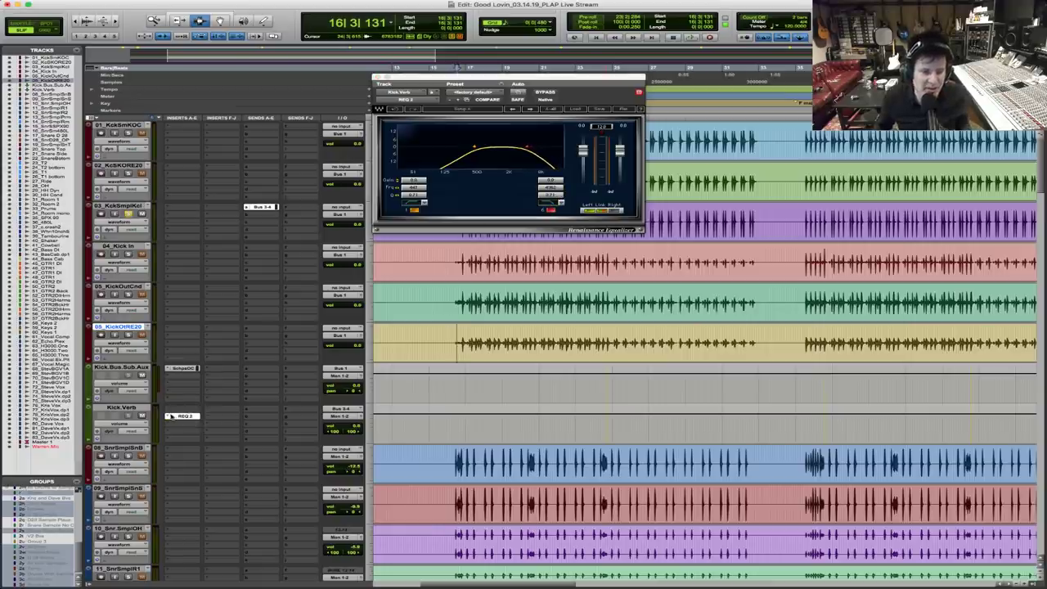
click(172, 420)
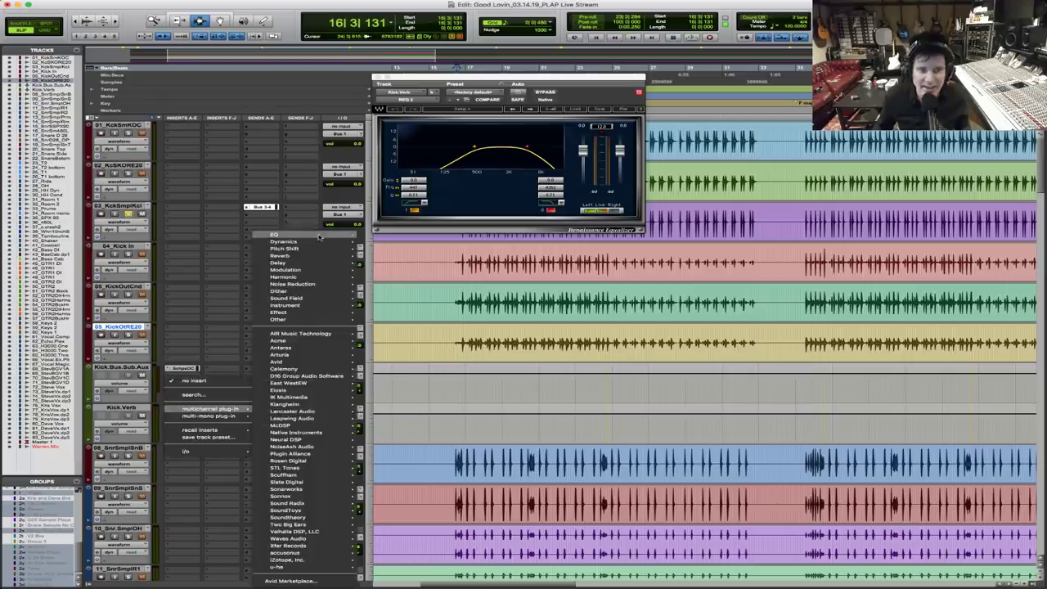
mouse_move(311, 249)
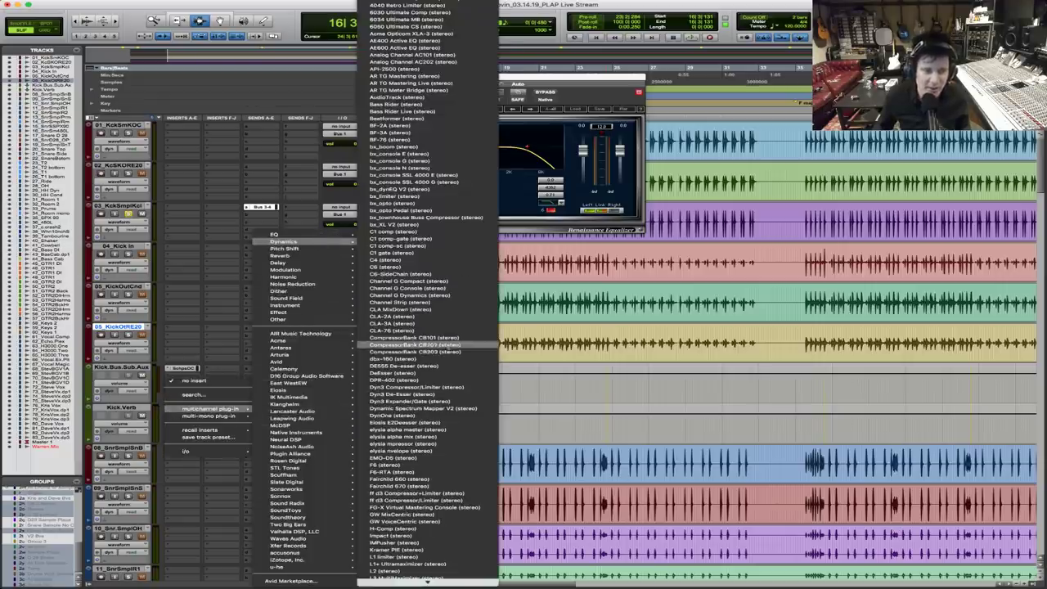
click(442, 372)
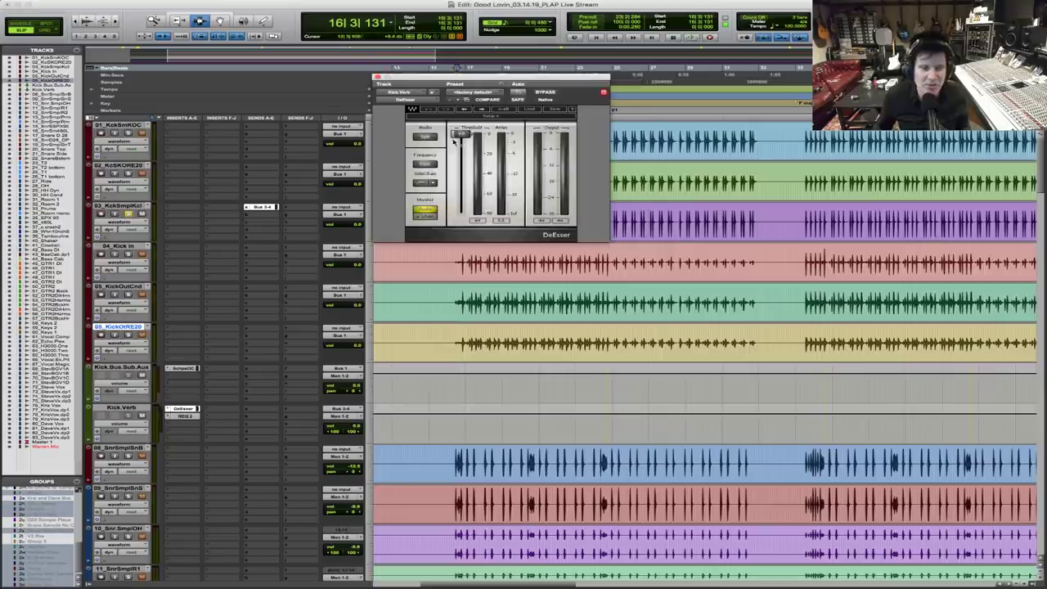
Insert D-Verb (stereo) after REQ 2 on Kick.Verb, using a large Room 1 with a 1.0 sec decay
click(169, 425)
mouse_move(215, 424)
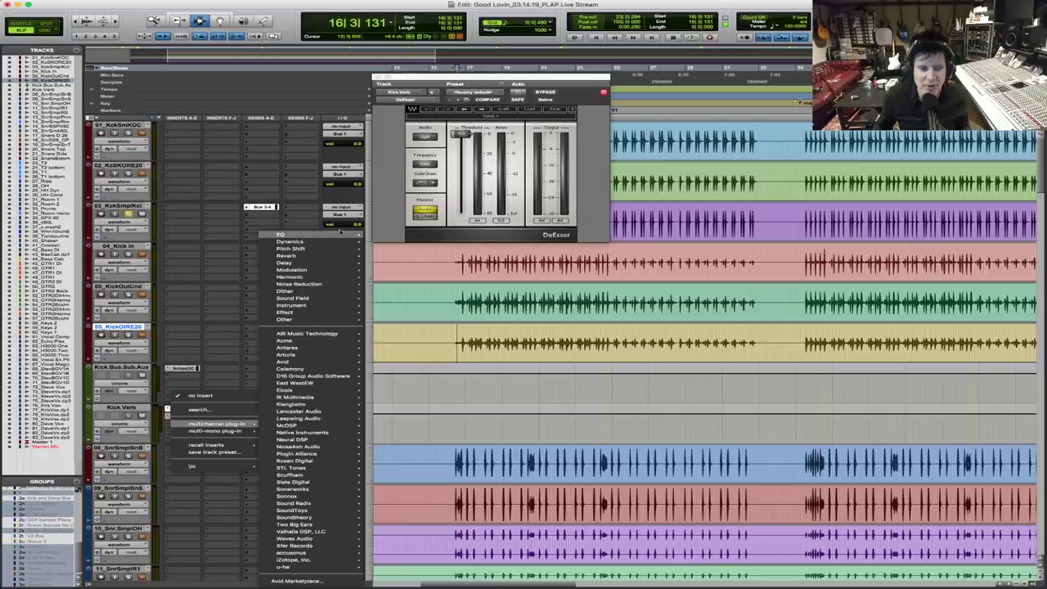
mouse_move(327, 255)
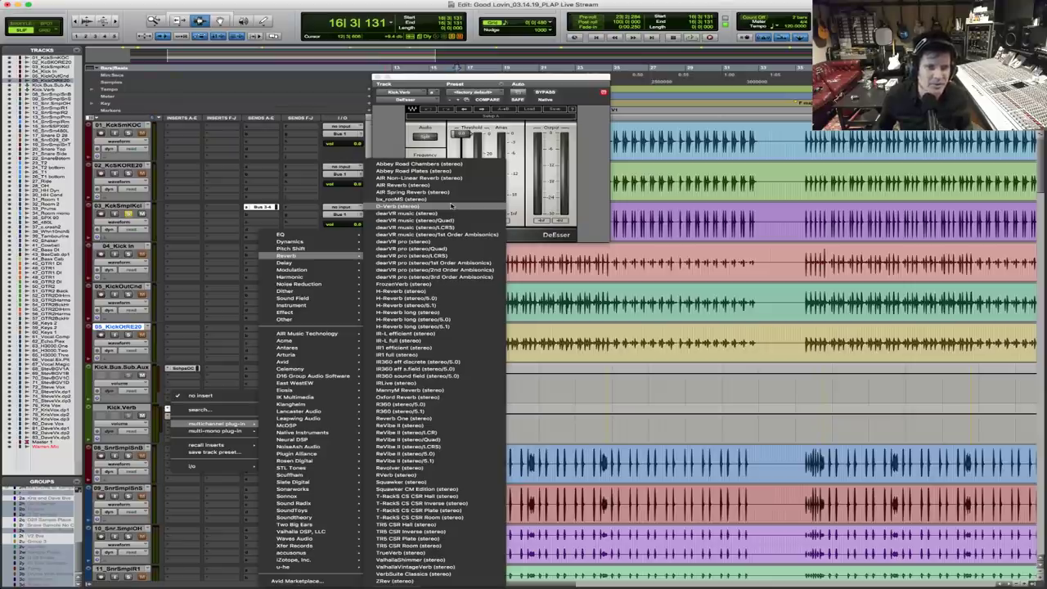
click(450, 205)
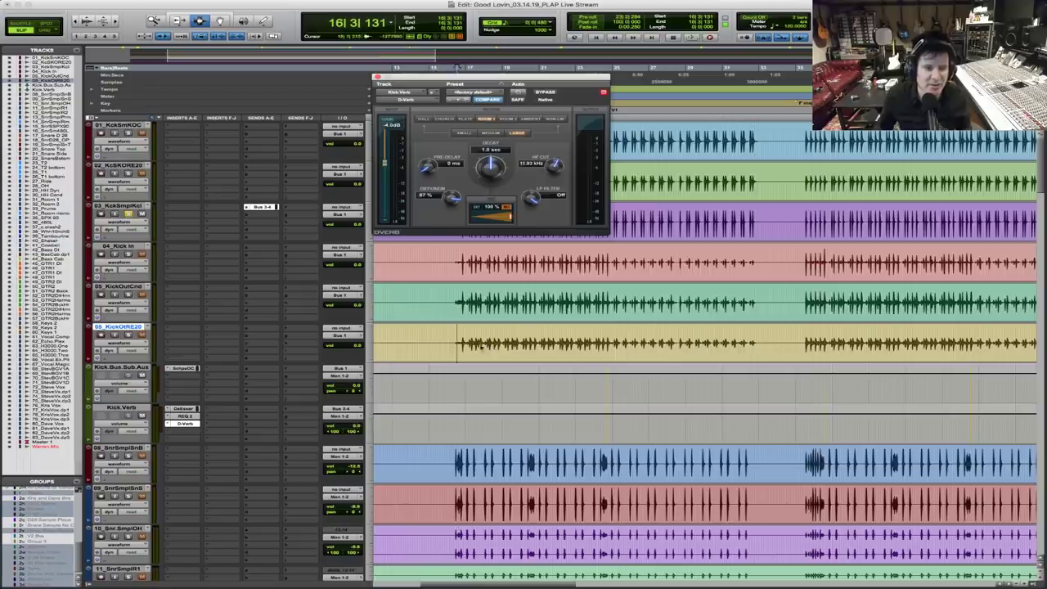
During playback, raise the Bus 3-4 send level on 03_KckSmplKcl and lower the D-Verb's HF cut to about 5.63 kHz
key(space)
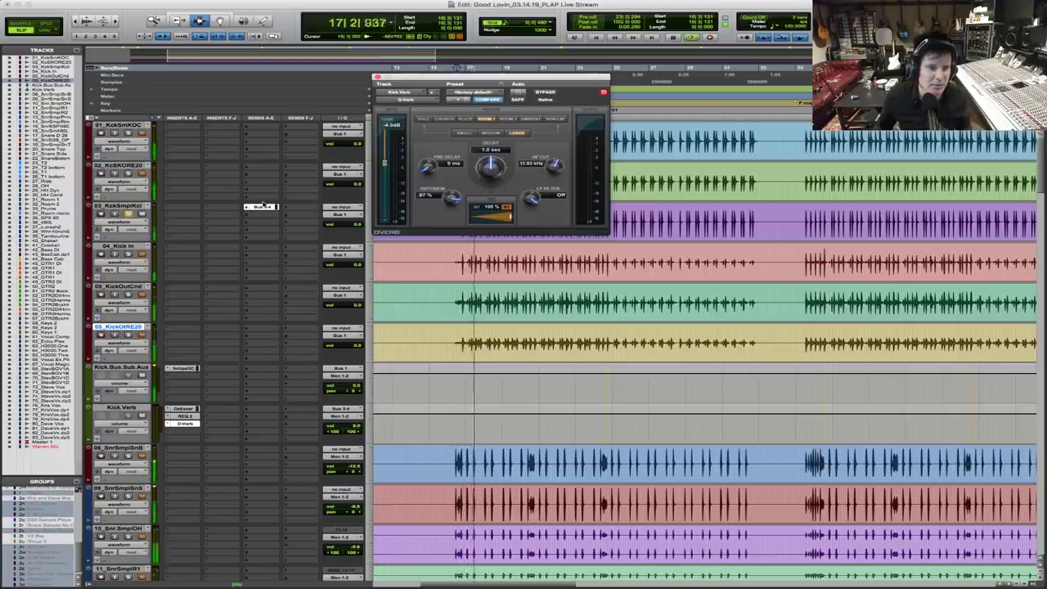
drag(490, 77, 682, 88)
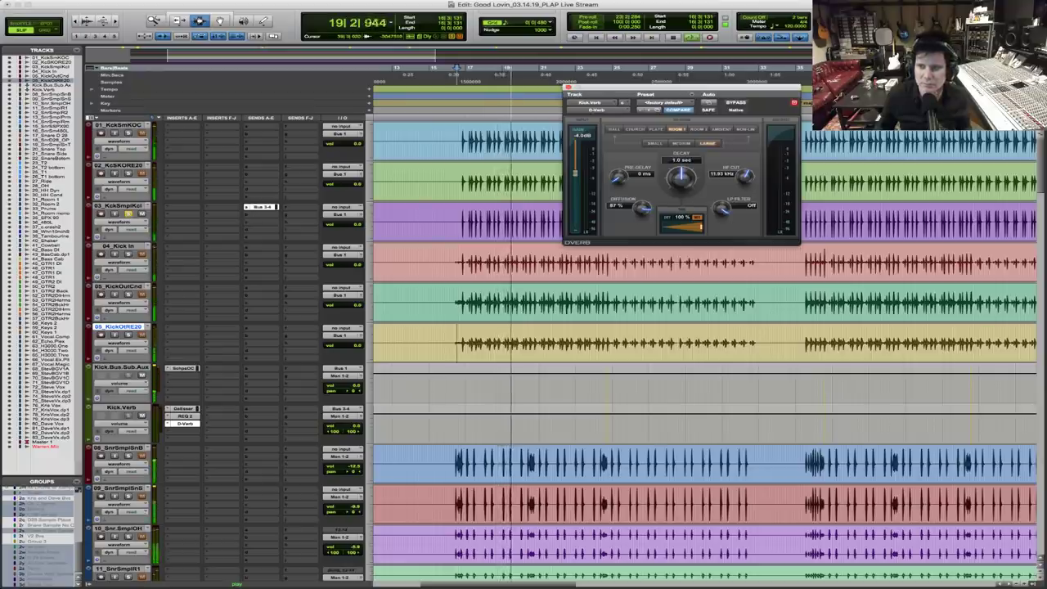
click(260, 207)
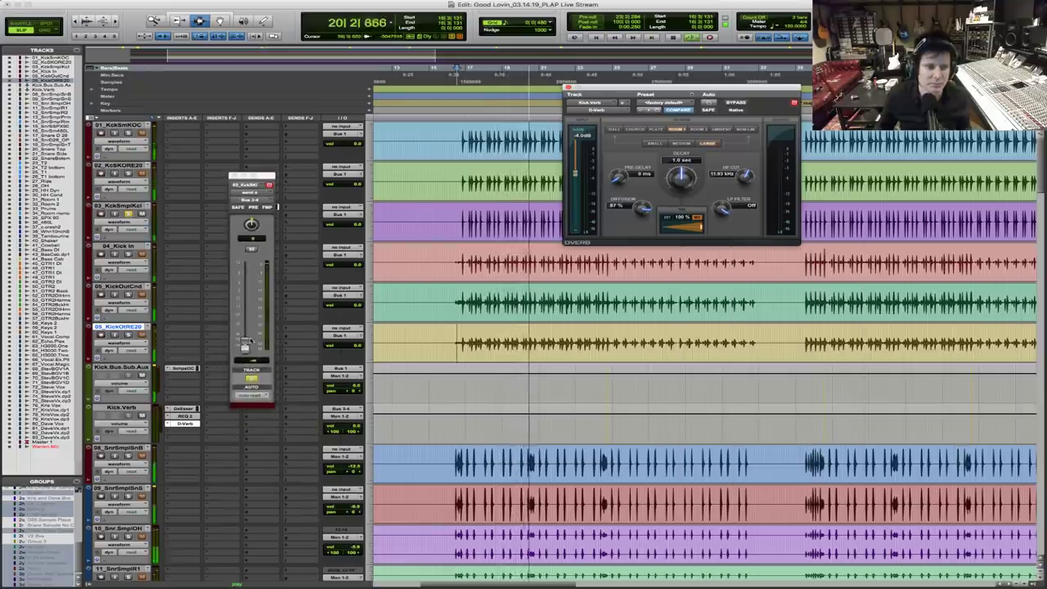
drag(245, 344, 245, 290)
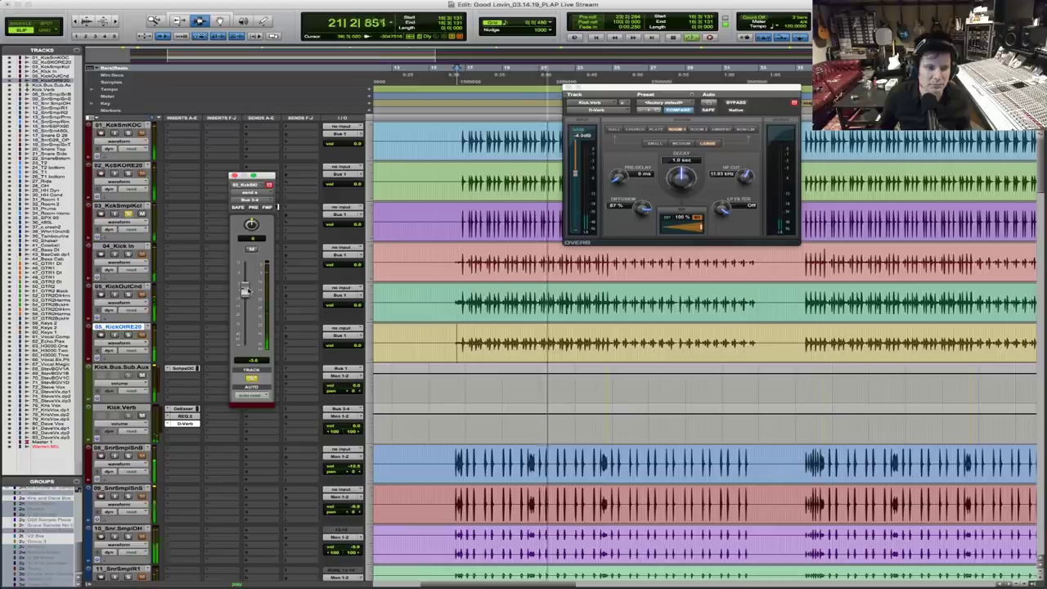
key(space)
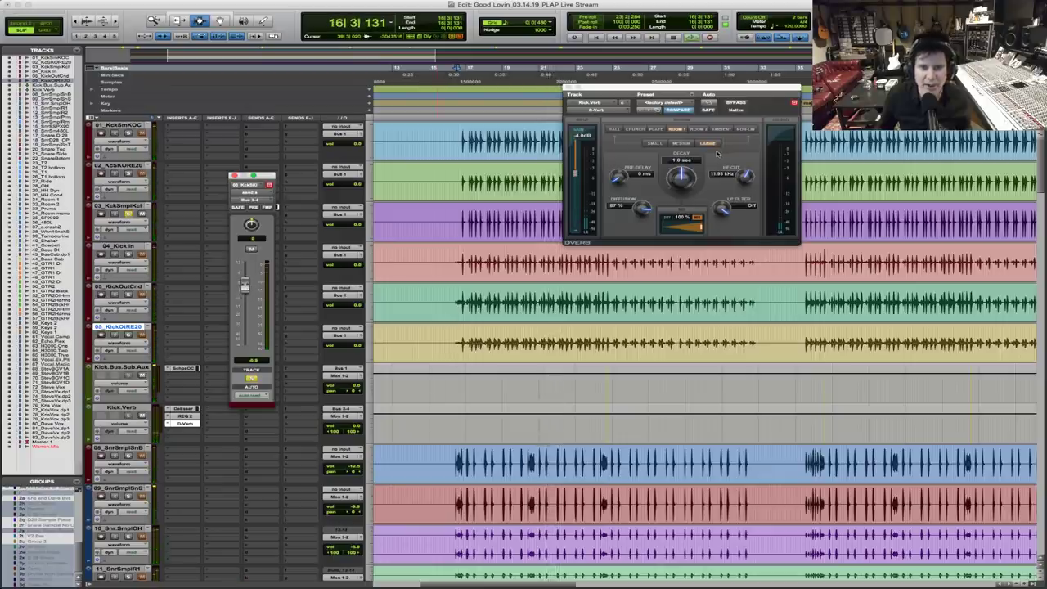
key(space)
mouse_move(744, 175)
mouse_down()
mouse_move(734, 205)
mouse_move(736, 181)
mouse_up()
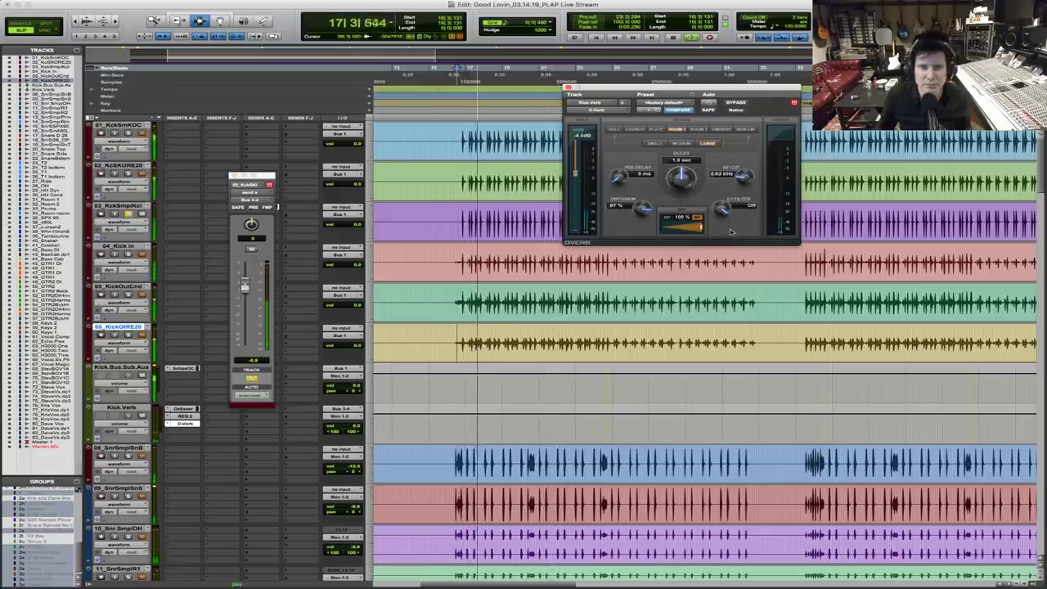
Lower the high-cut frequency of REQ 2 on Kick.Verb and bring the DeEsser threshold down to about -40
click(185, 415)
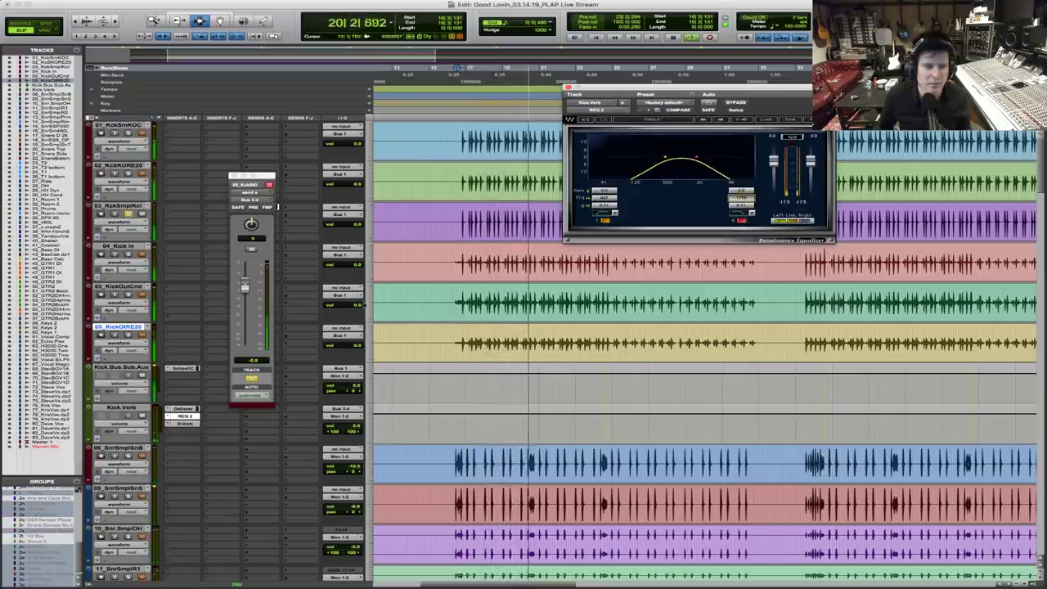
click(181, 408)
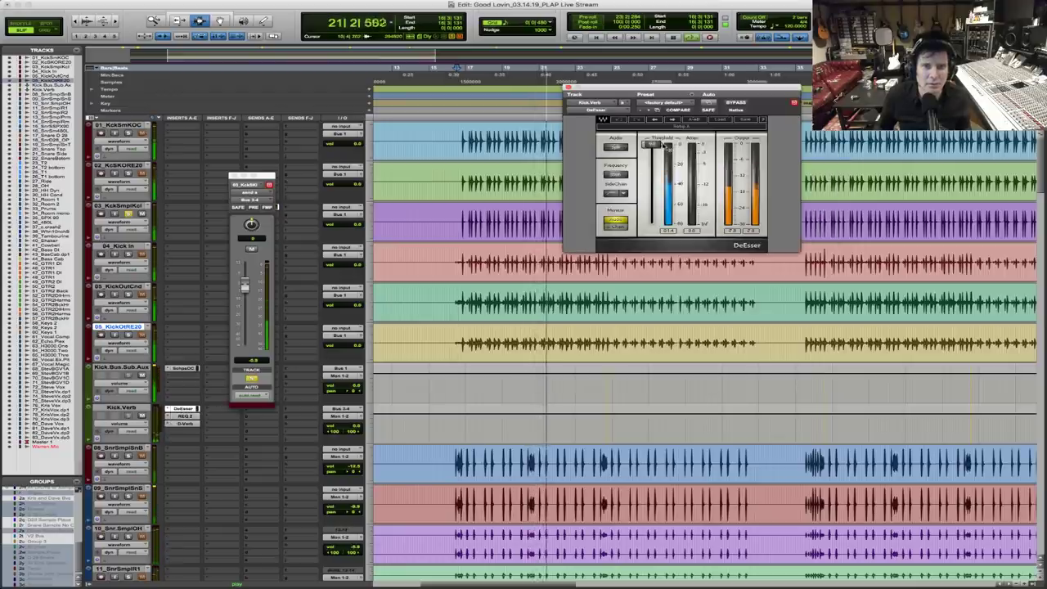
drag(652, 144, 652, 185)
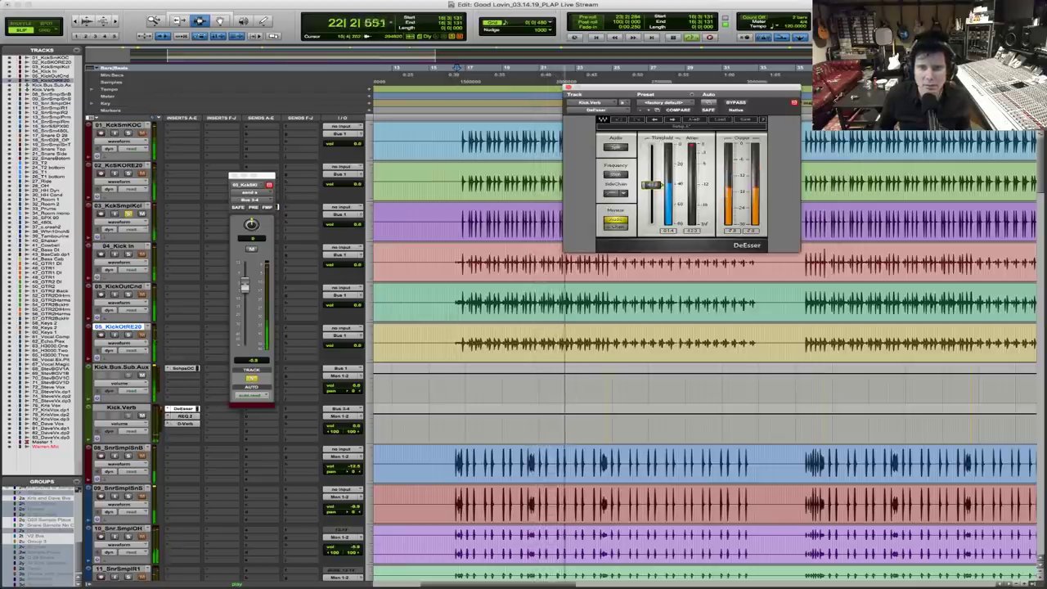
Solo the drum tracks during playback and raise the output gain of REQ 2 on Kick.Verb
key(space)
key(space)
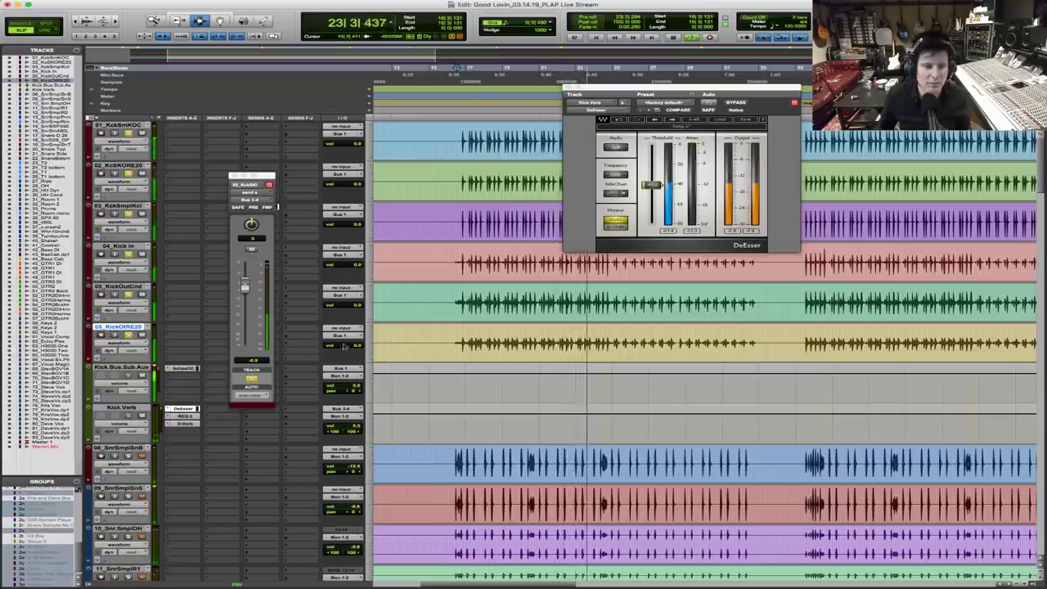
click(183, 417)
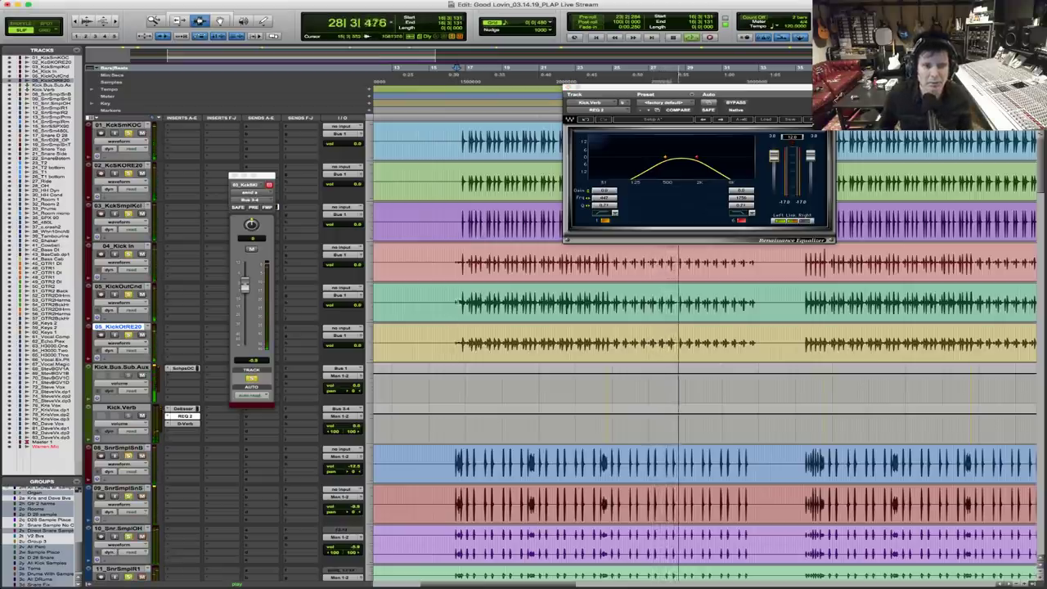
Play the drums from bar 16 beat 2 and review the snare, tom, overhead and room tracks, closing the REQ 2 window
click(37, 578)
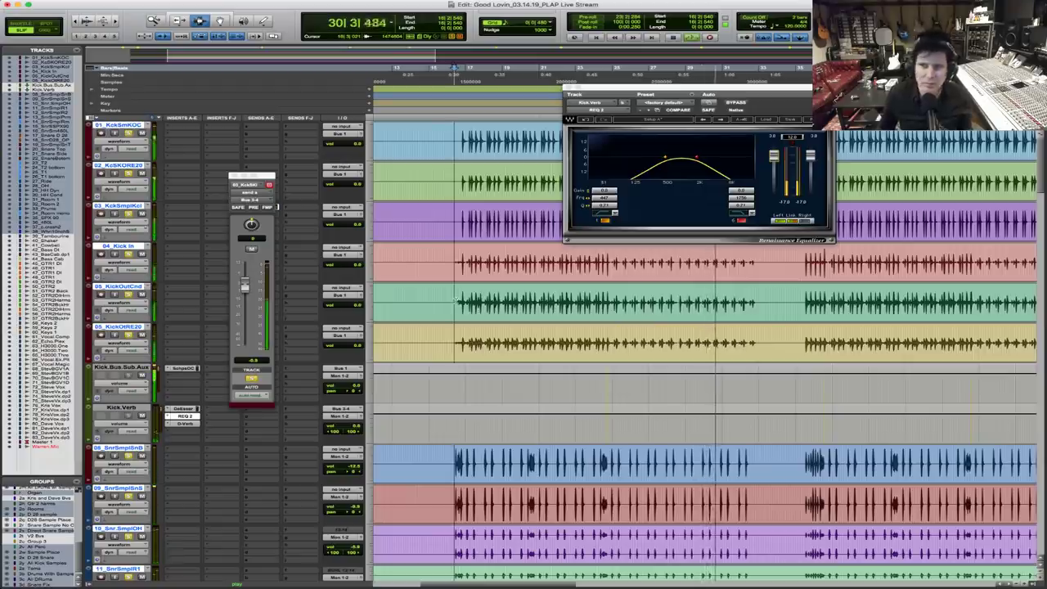
key(space)
key(space)
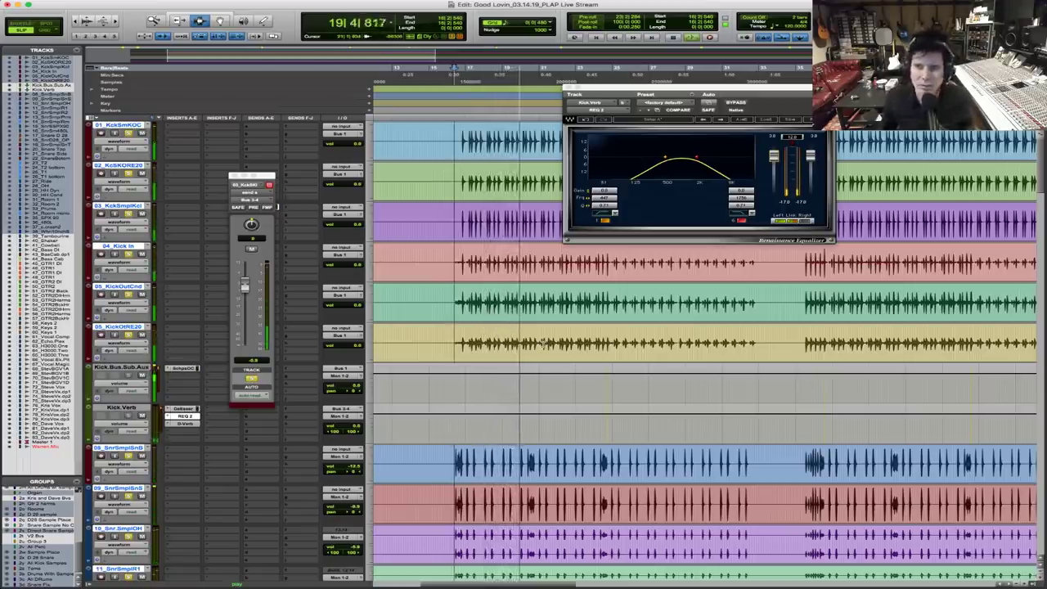
scroll(542, 342, down, 8)
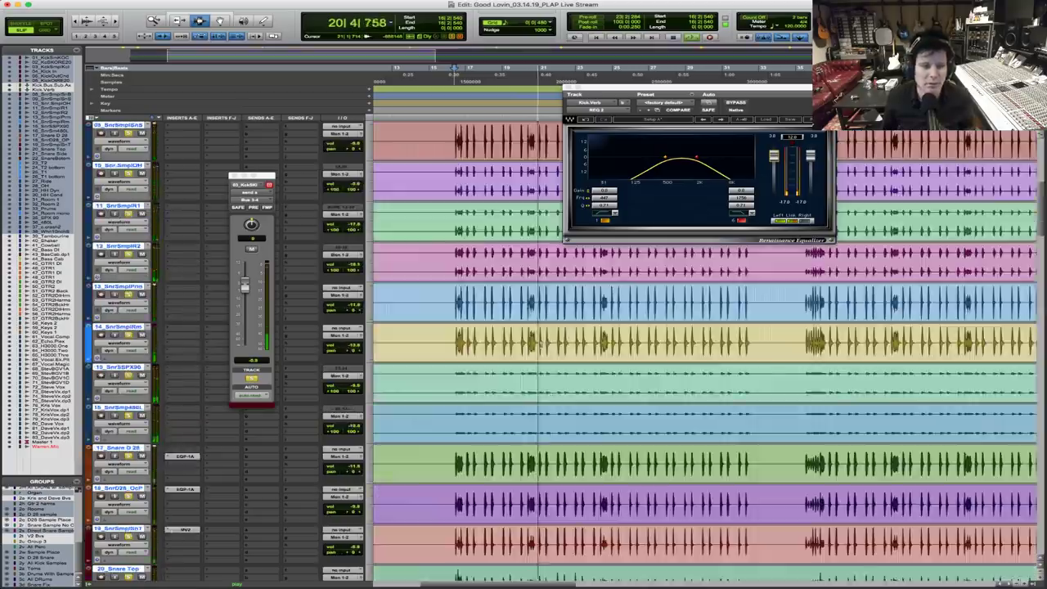
scroll(703, 352, down, 20)
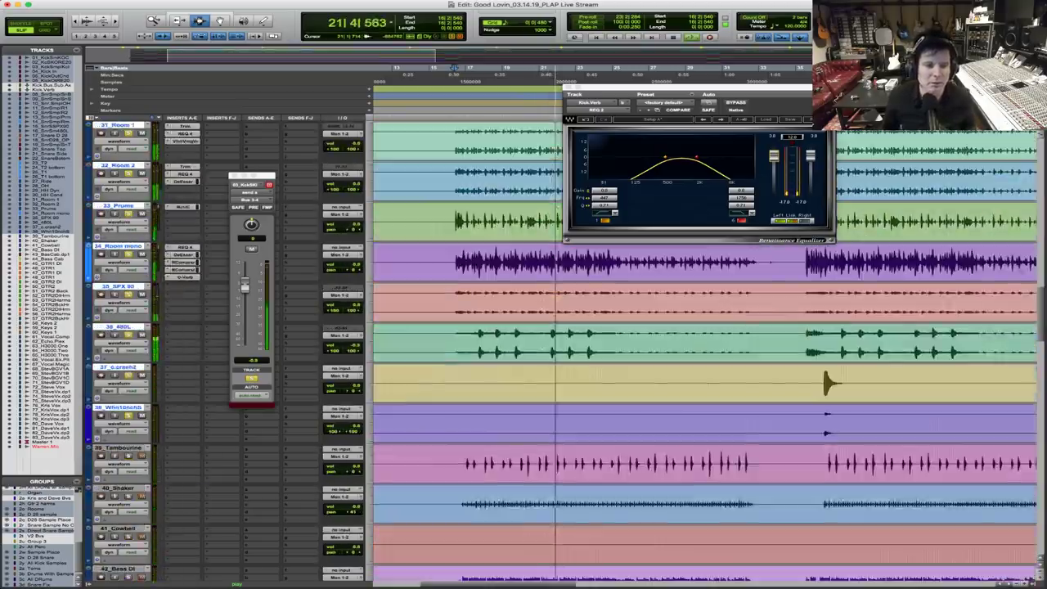
scroll(703, 352, down, 5)
scroll(703, 351, up, 6)
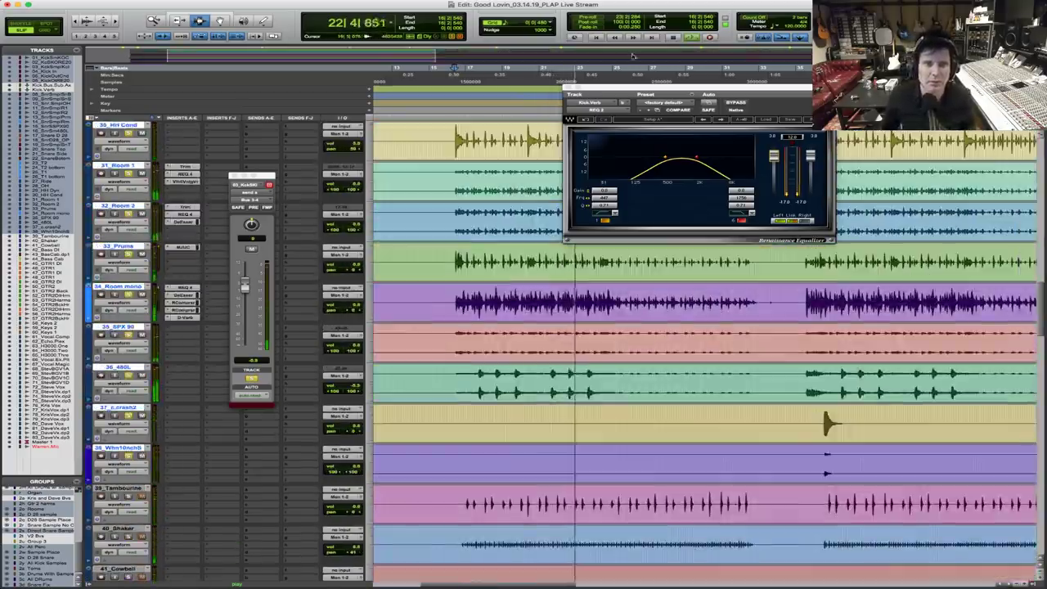
click(570, 93)
scroll(703, 352, up, 3)
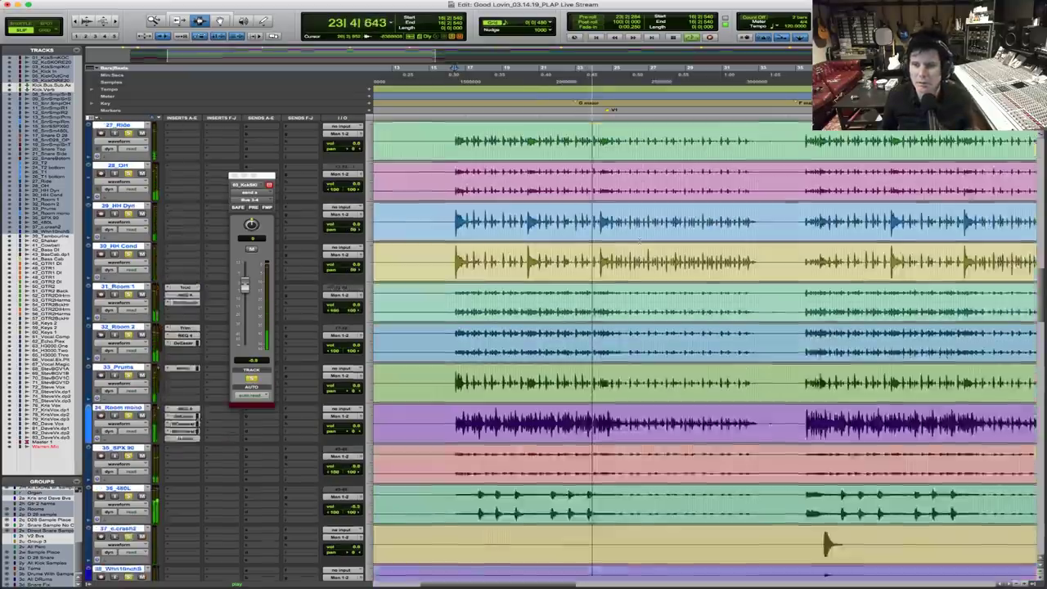
scroll(638, 241, up, 1)
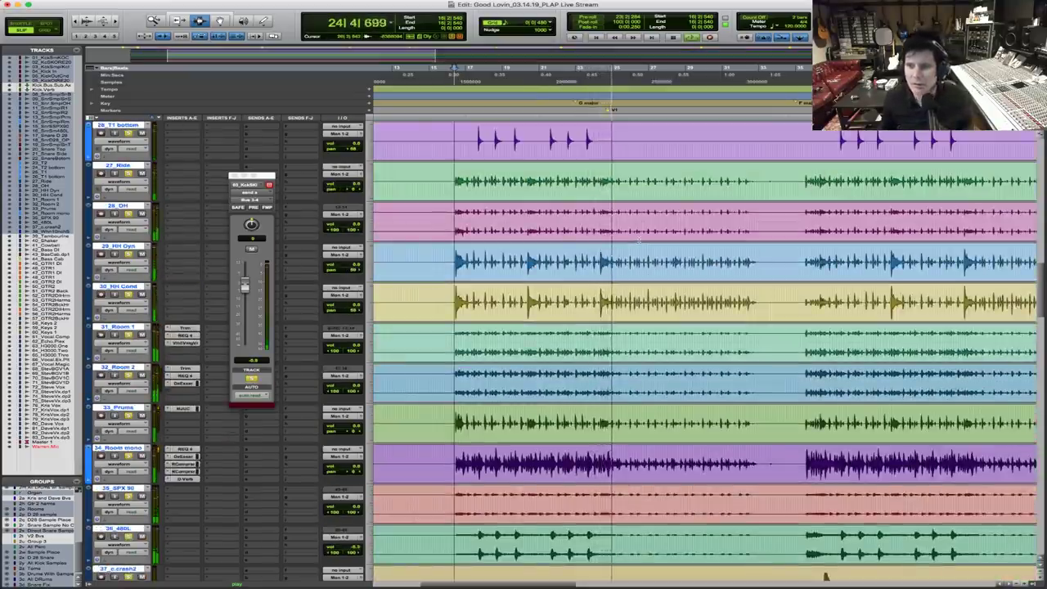
scroll(639, 242, up, 7)
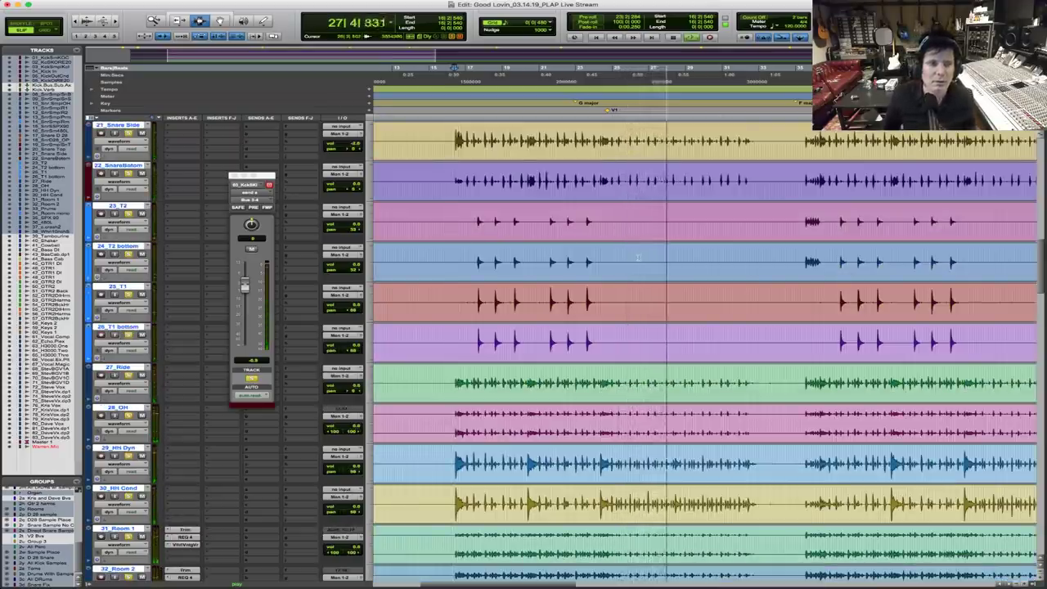
scroll(637, 256, up, 5)
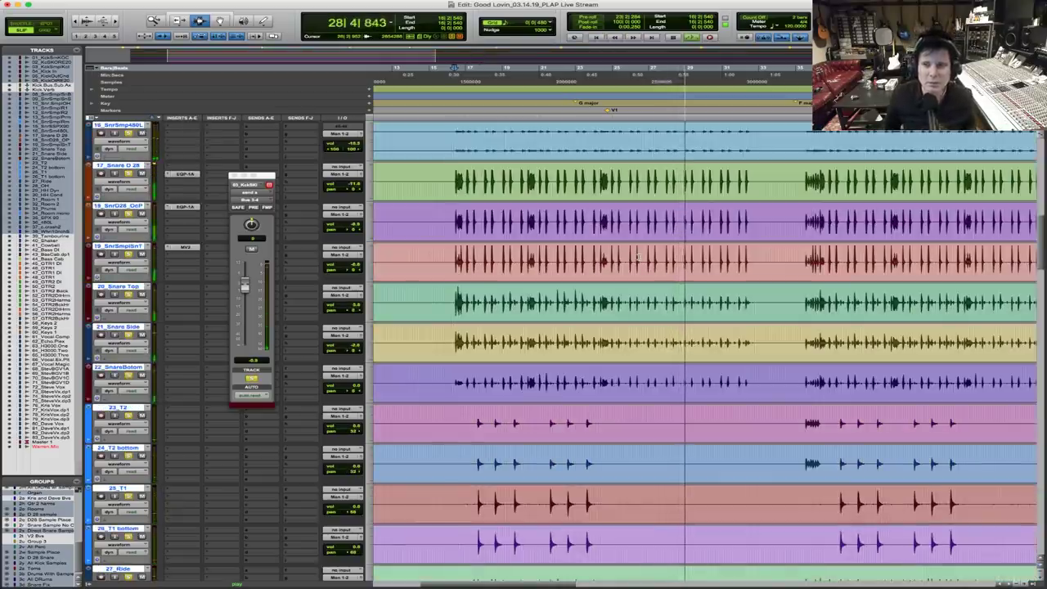
scroll(186, 381, down, 8)
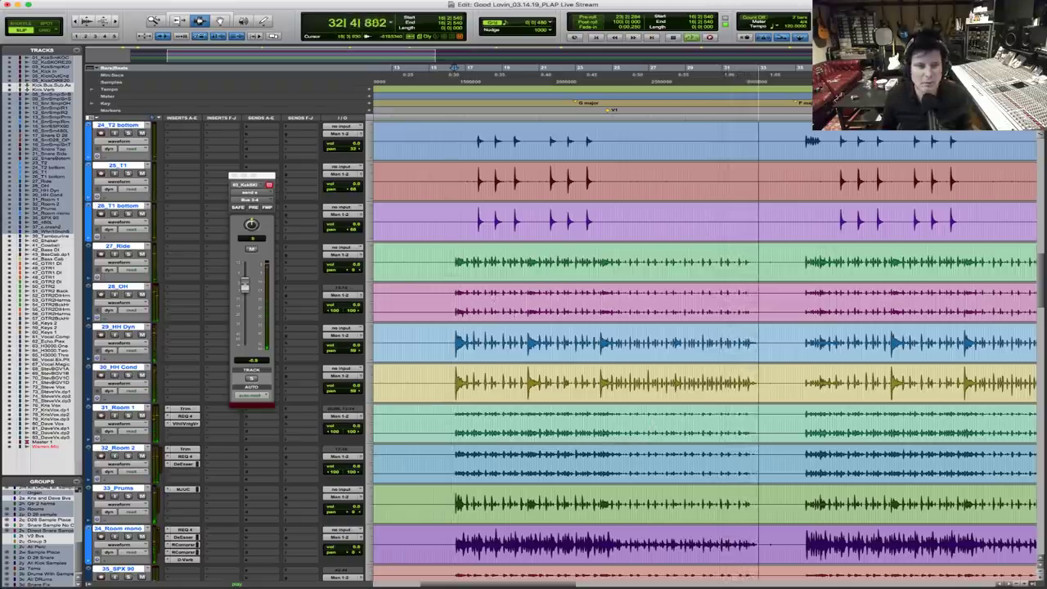
key(space)
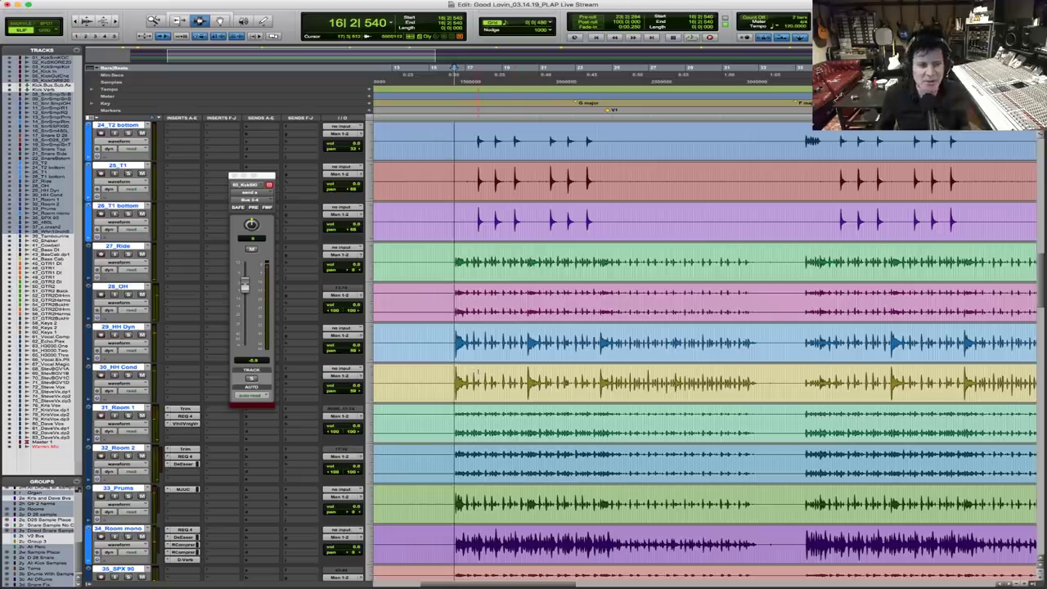
Select the snare tracks from 17_Snare D 28 through 22_SnareBottom and route all their outputs to Bus 5-6 (Stereo)
scroll(703, 351, up, 3)
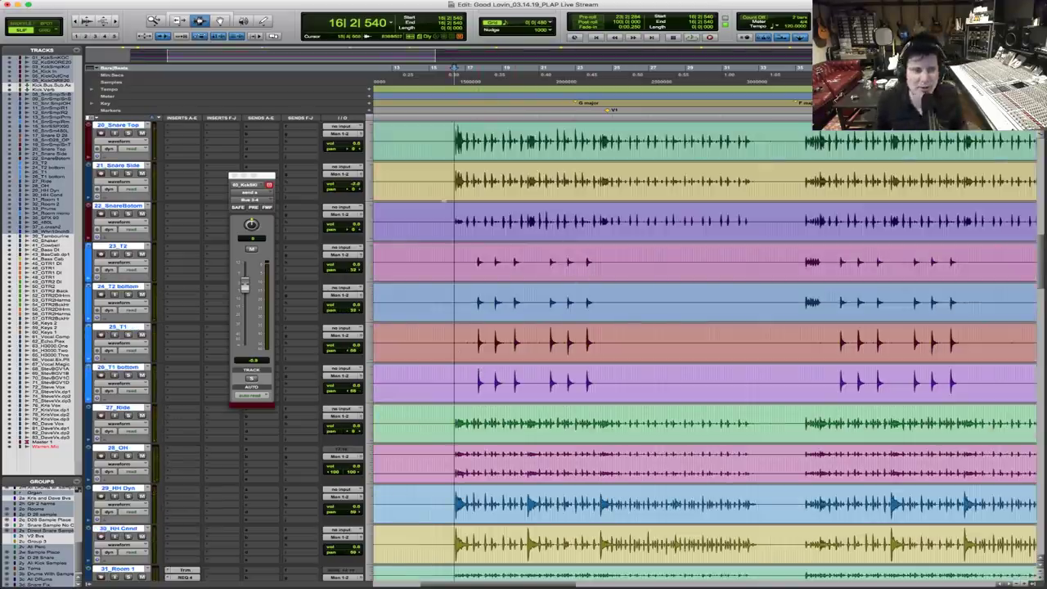
scroll(511, 324, up, 5)
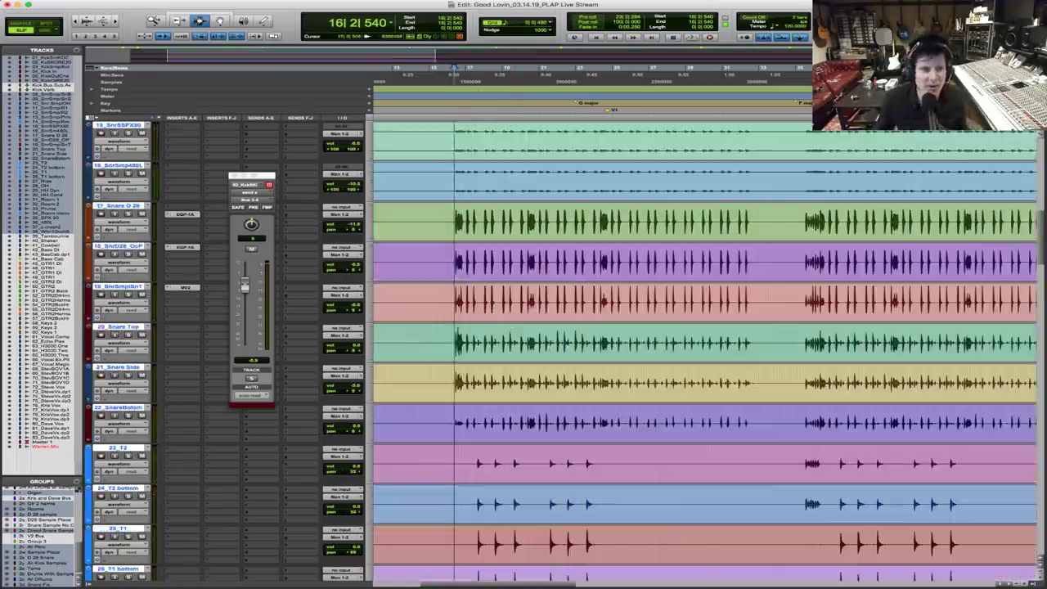
scroll(703, 352, up, 2)
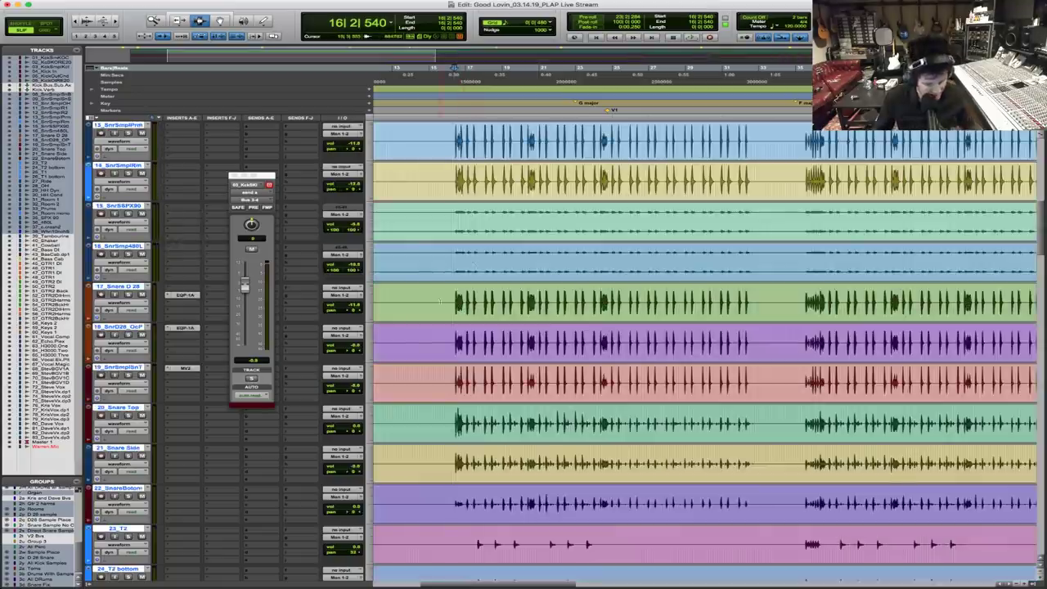
click(445, 302)
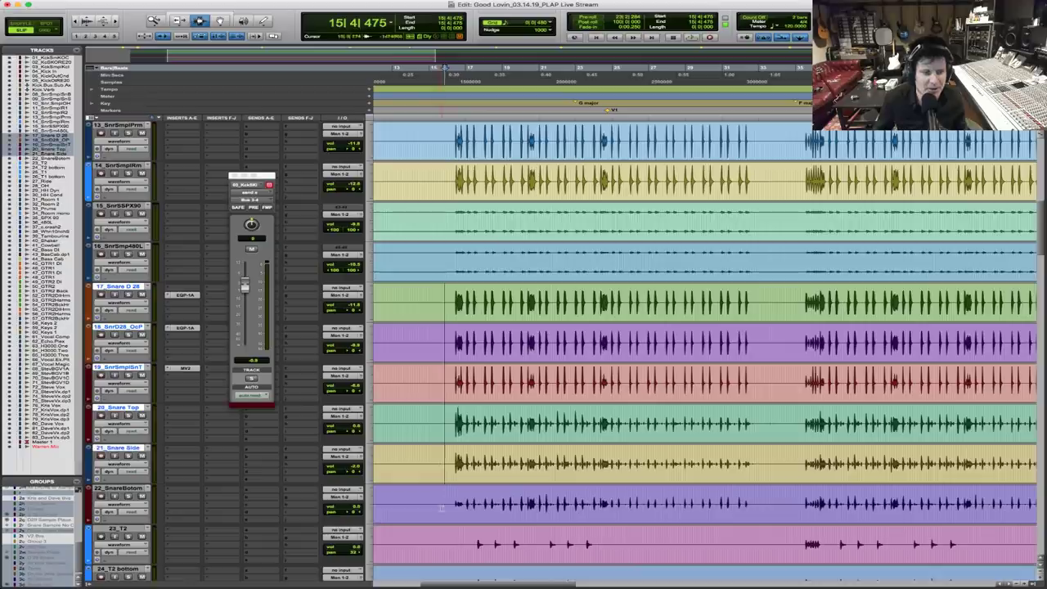
click(347, 296)
mouse_move(345, 302)
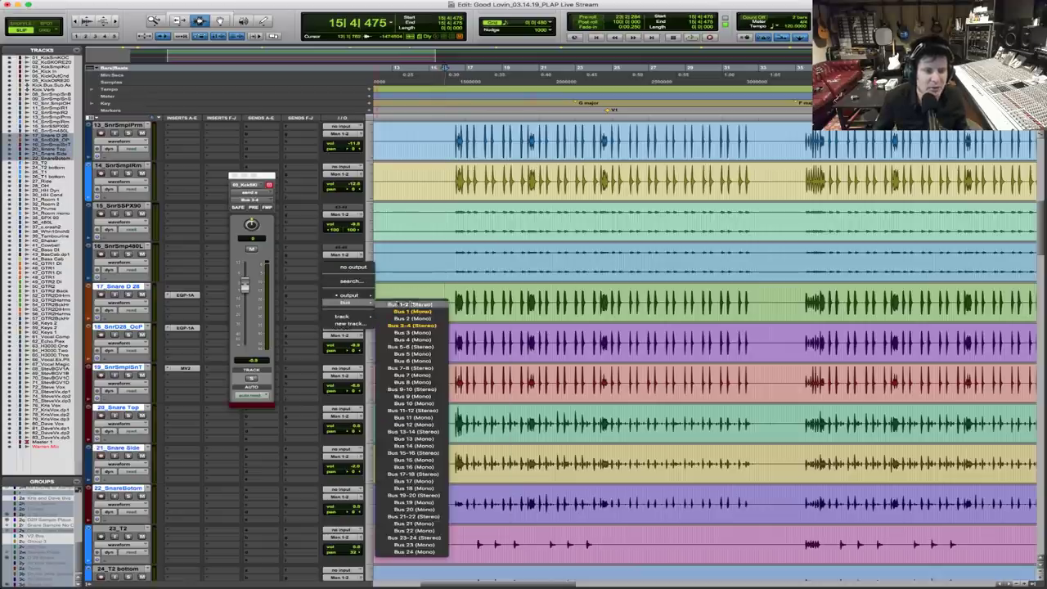
click(620, 299)
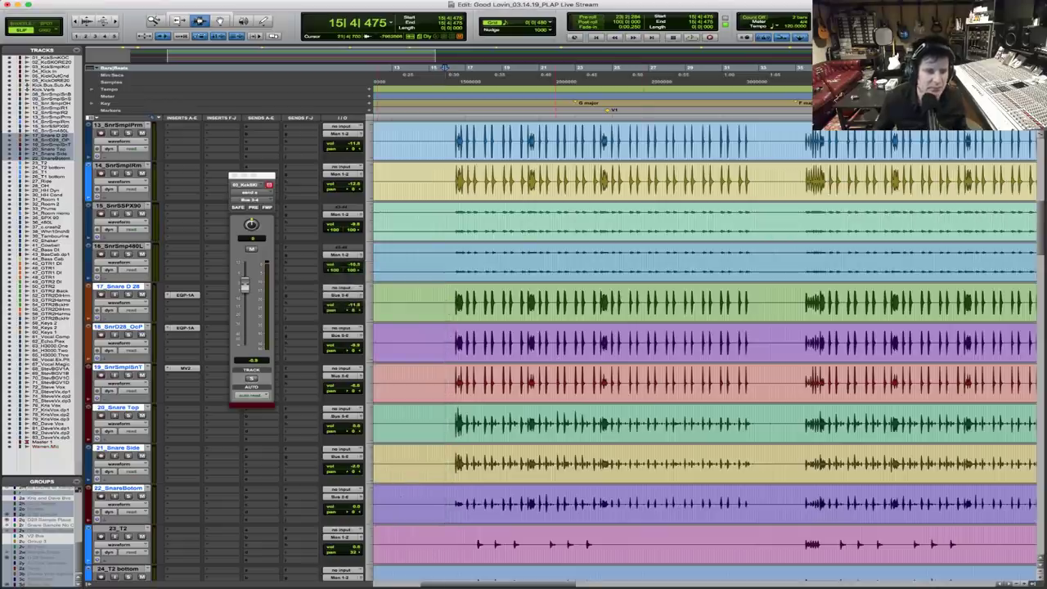
scroll(703, 352, down, 1)
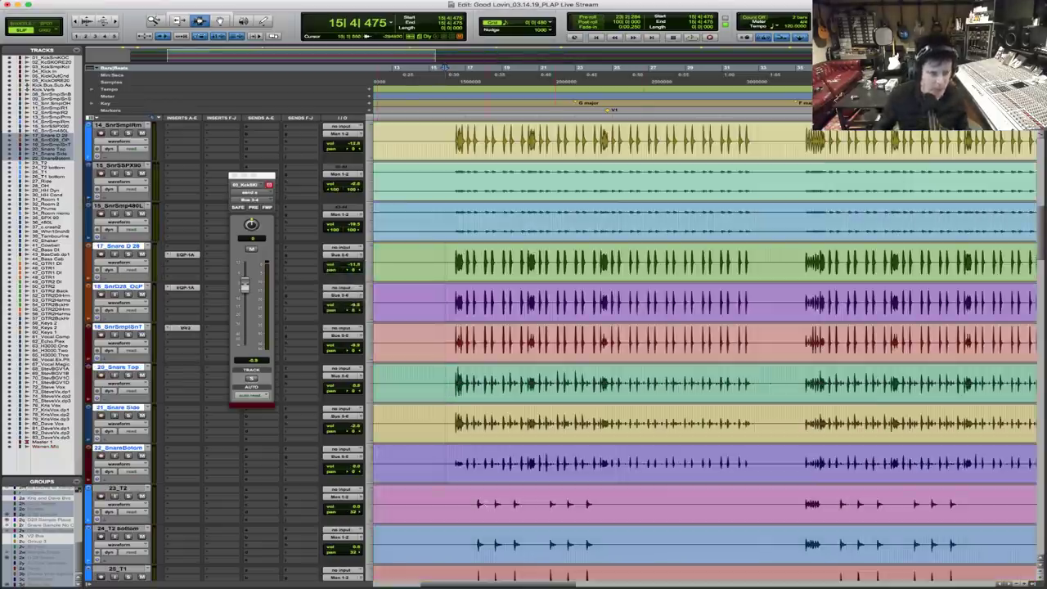
key(super+n)
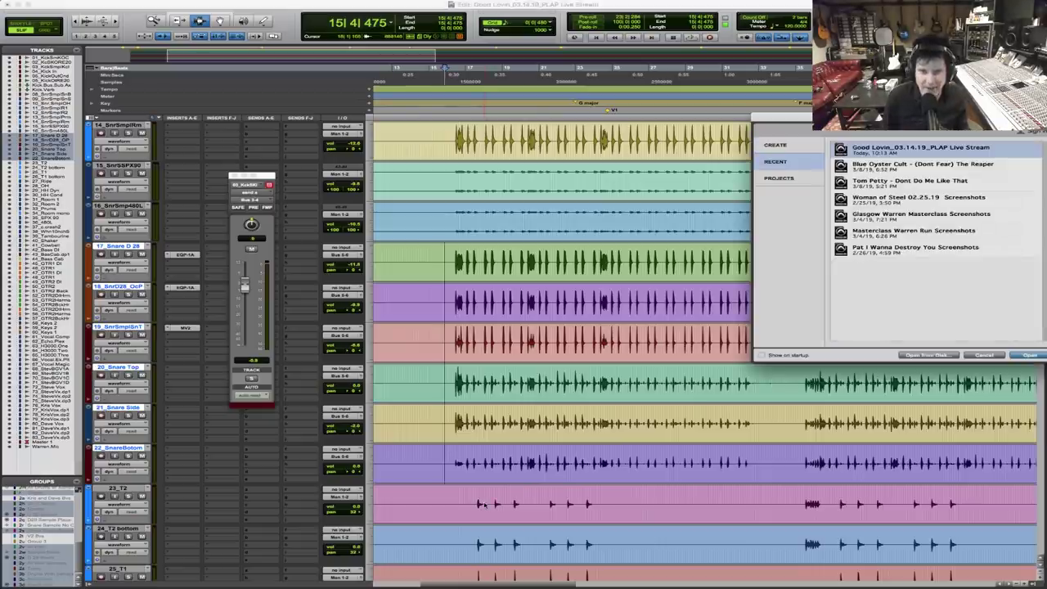
key(Return)
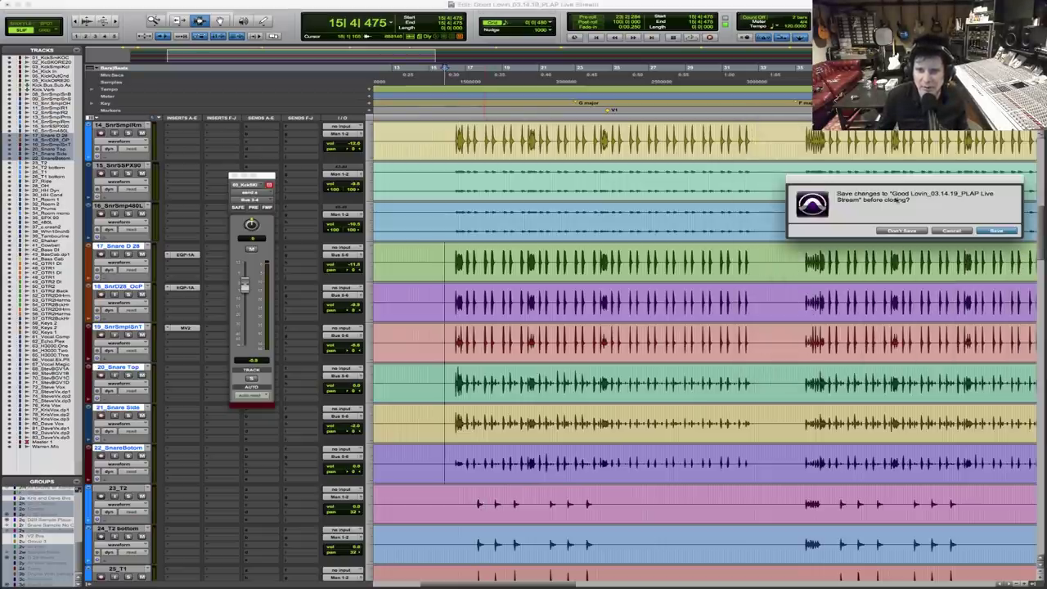
click(953, 232)
click(557, 424)
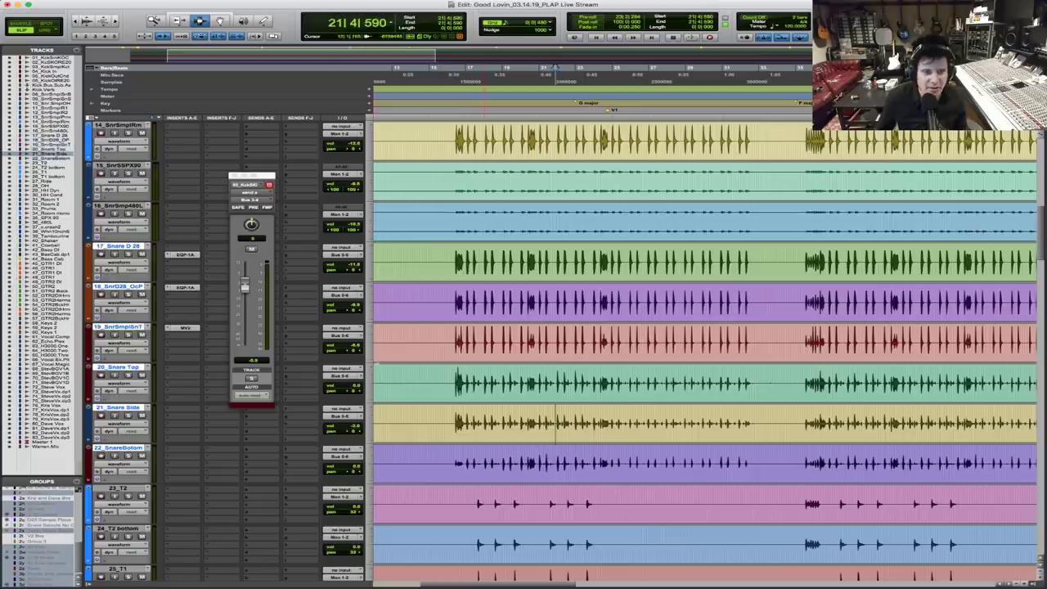
Create a stereo Aux Input track below 20_Snare Top and set its input to Bus 5-6 (Stereo)
click(409, 384)
key(super+shift+n)
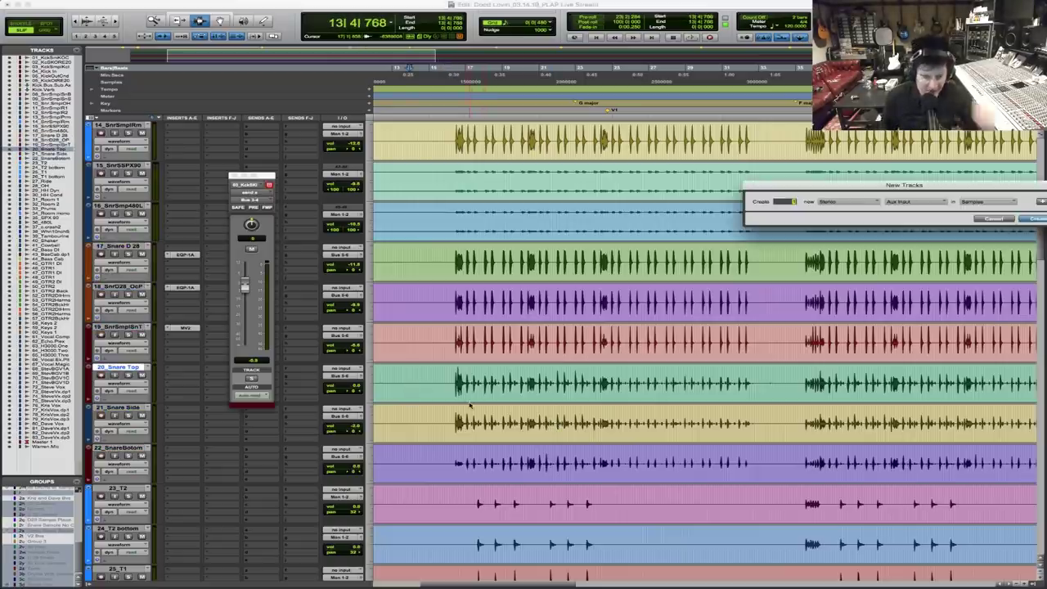
key(Return)
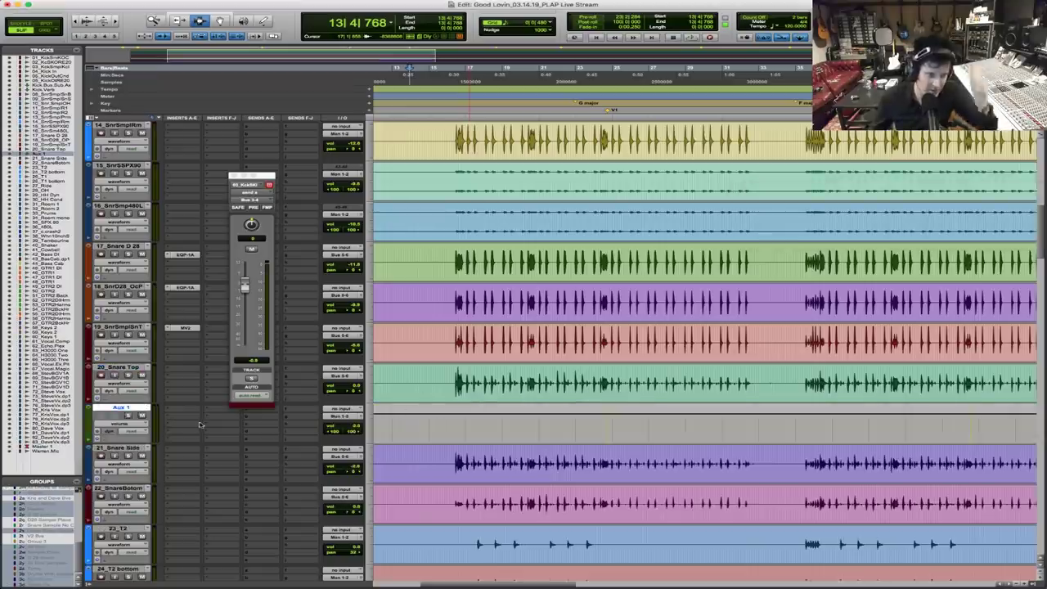
click(351, 408)
mouse_move(345, 416)
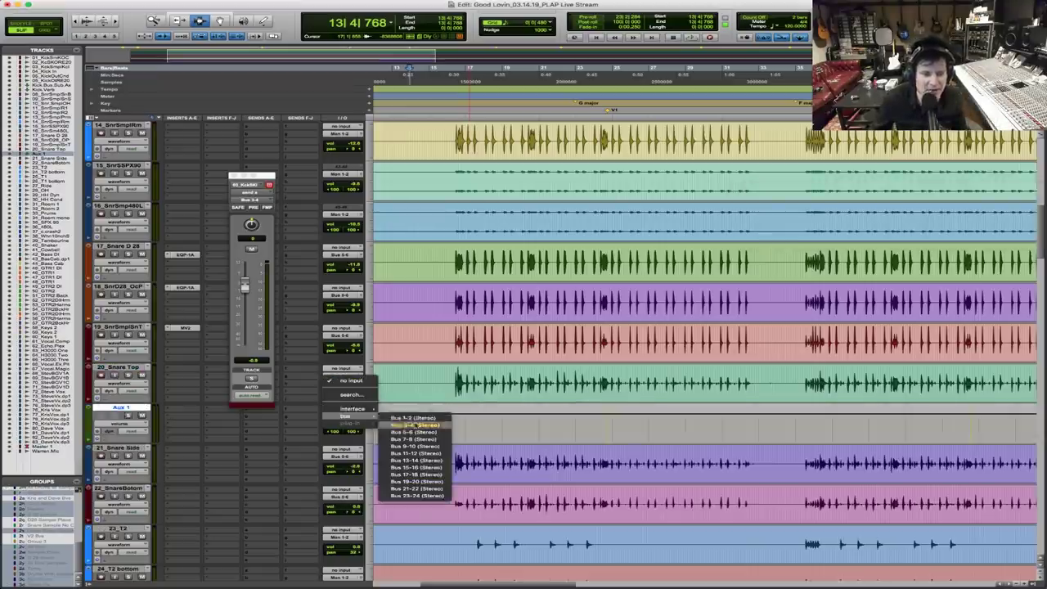
click(417, 426)
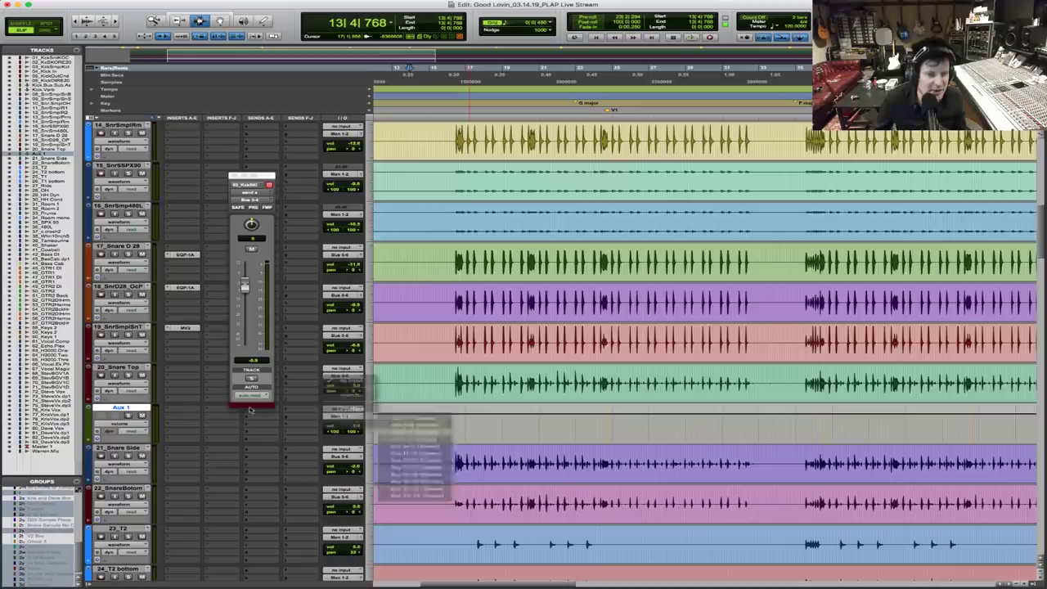
Rename the new aux track as Snare.Bus
double_click(123, 406)
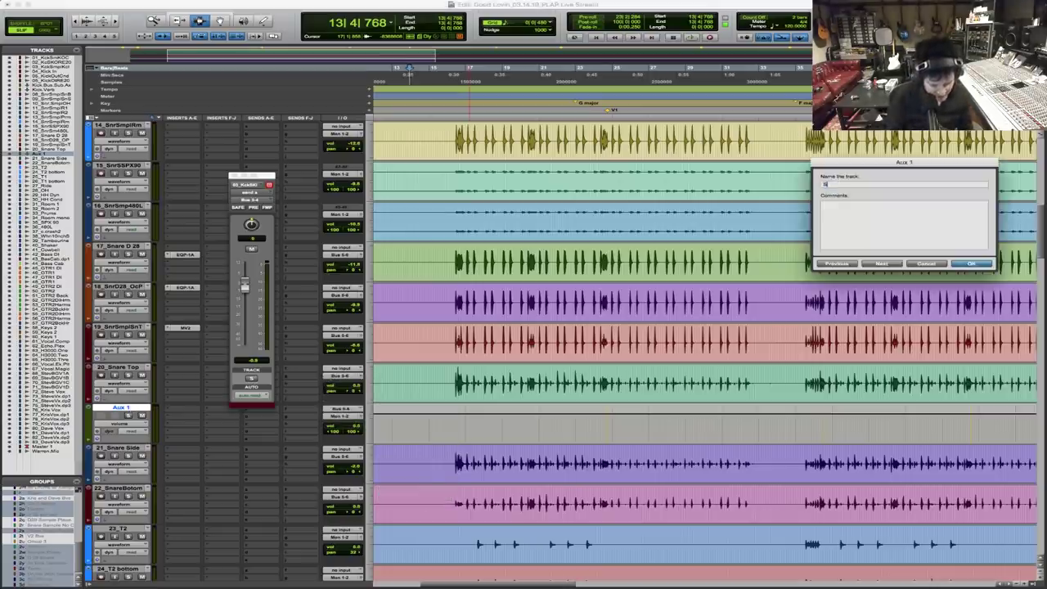
text(Snare Bus)
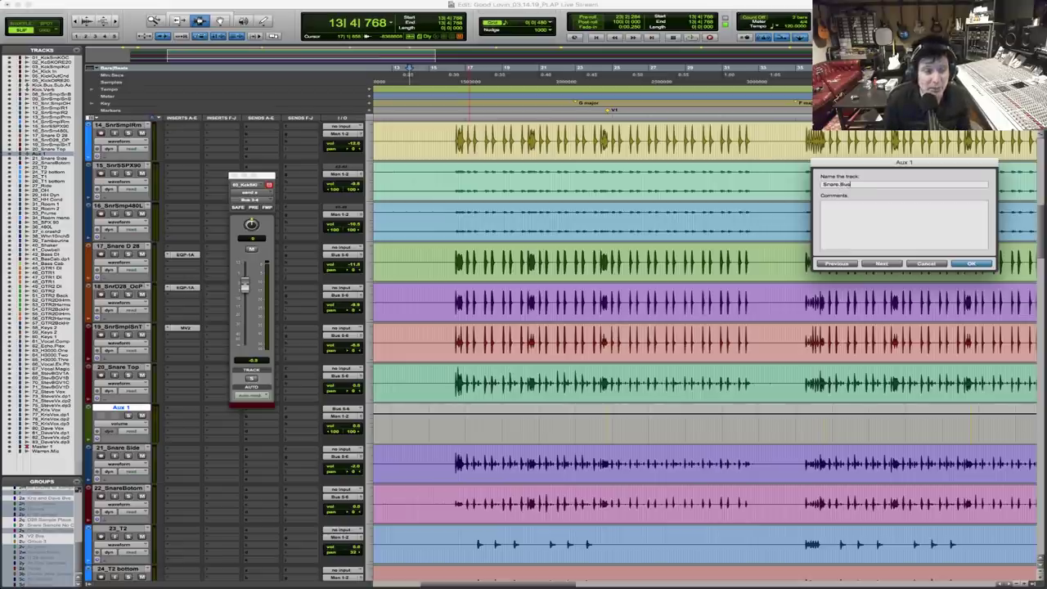
key(Return)
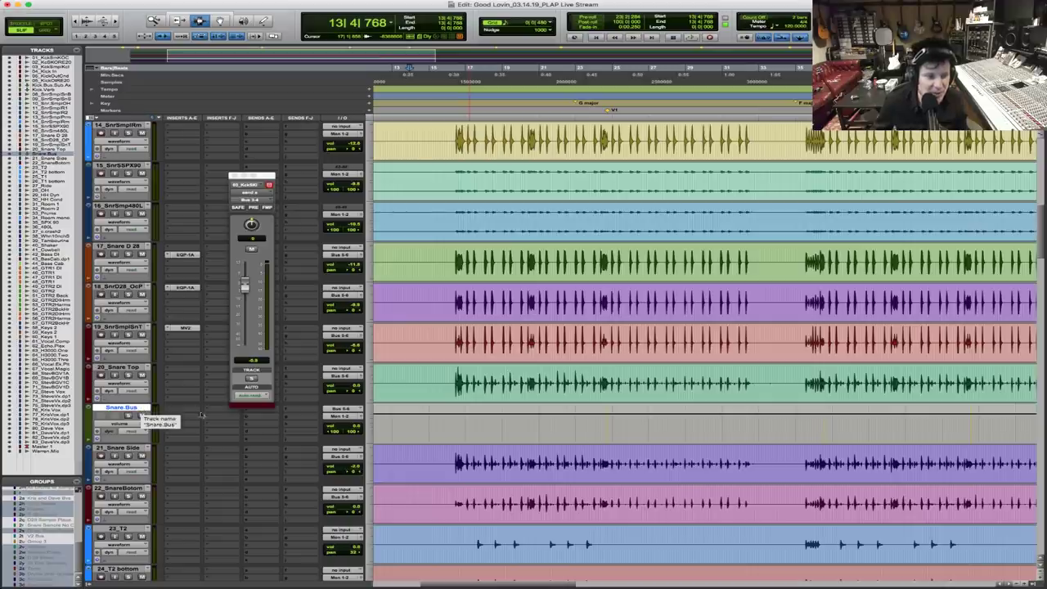
Move Snare.Bus below 22_SnareBottom and create a Mix/Edit group from tracks 17_Snare D 28 through 22_SnareBottom
drag(449, 261, 448, 490)
drag(319, 454, 128, 406)
key(super+g)
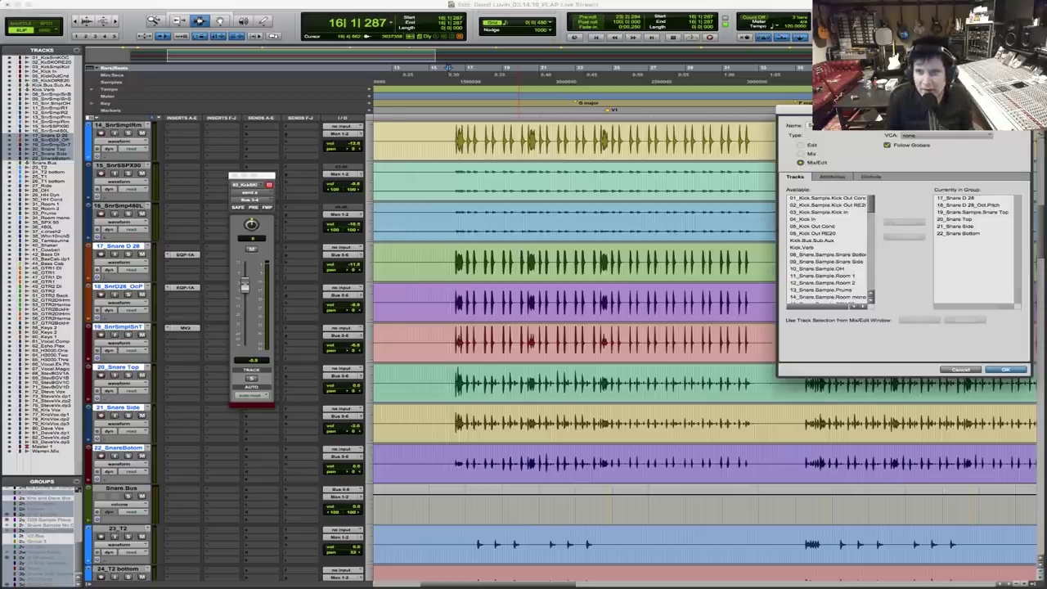
key(Return)
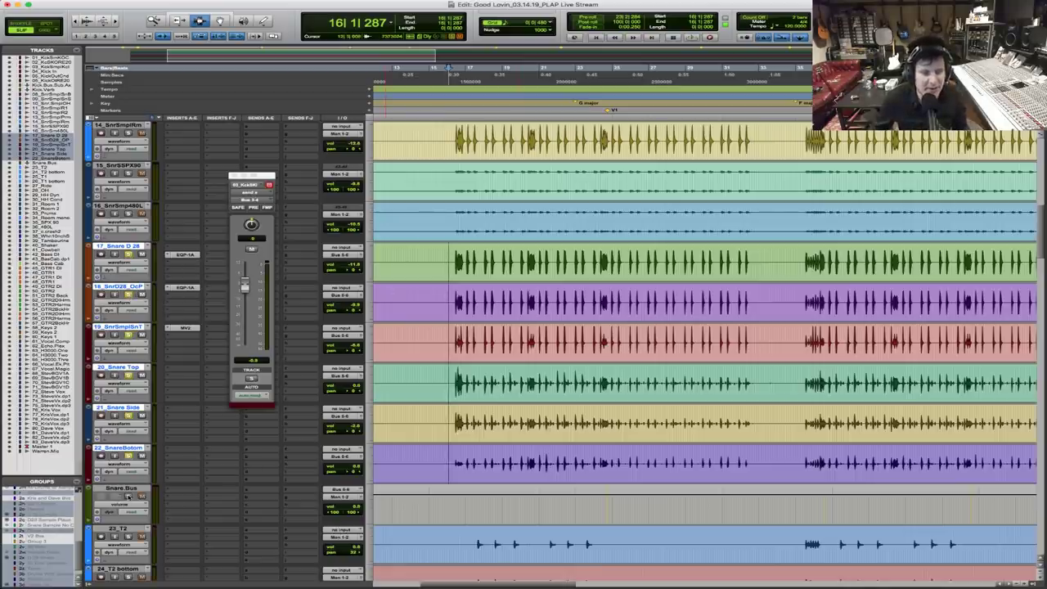
Insert the stereo Scheps Omni Channel from Waves Audio as a multichannel plug-in on Snare.Bus
click(185, 491)
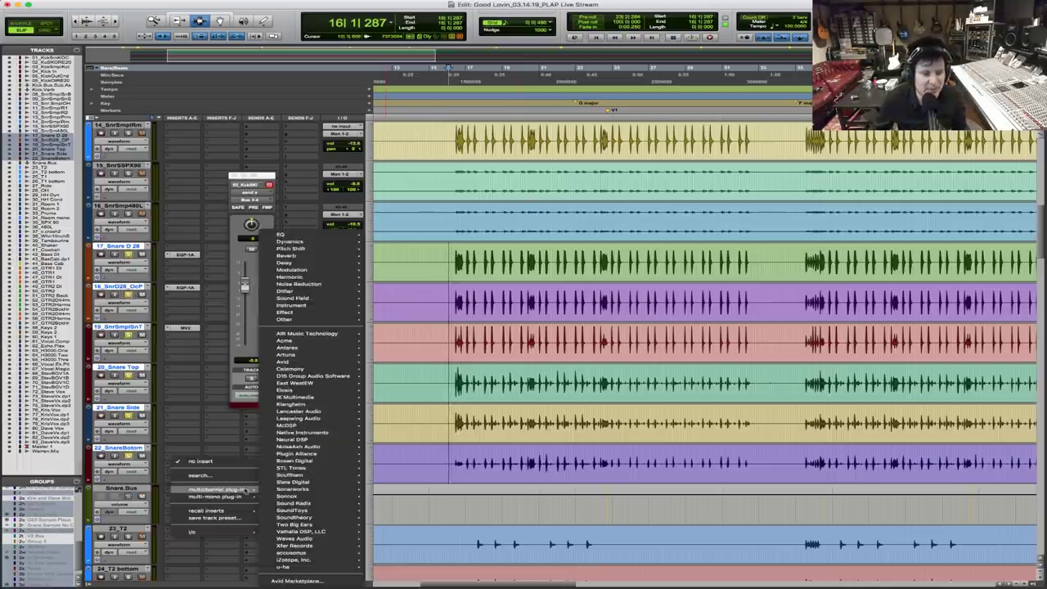
mouse_move(311, 537)
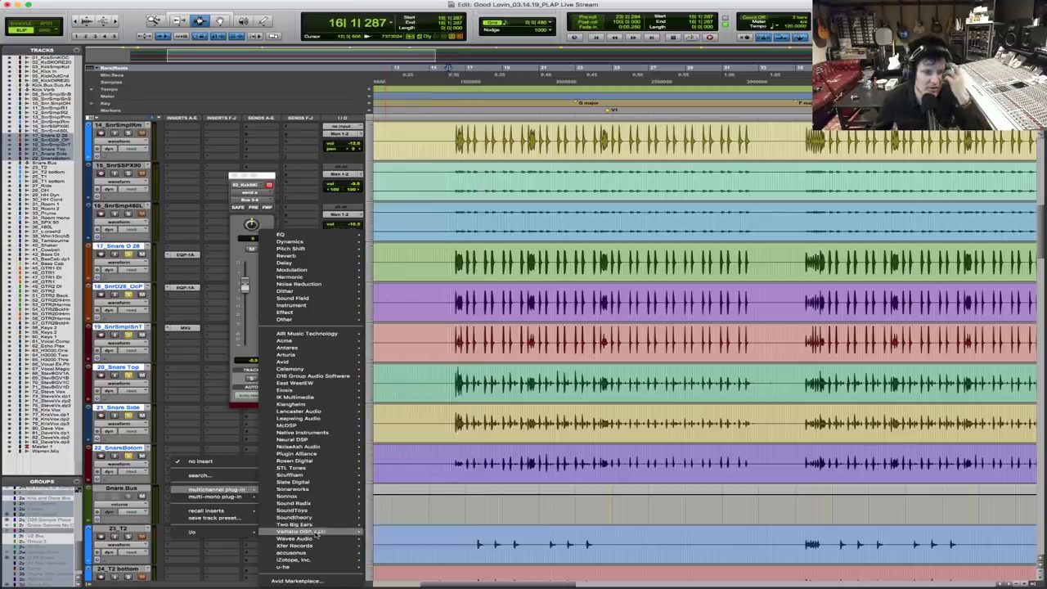
scroll(419, 577, down, 5)
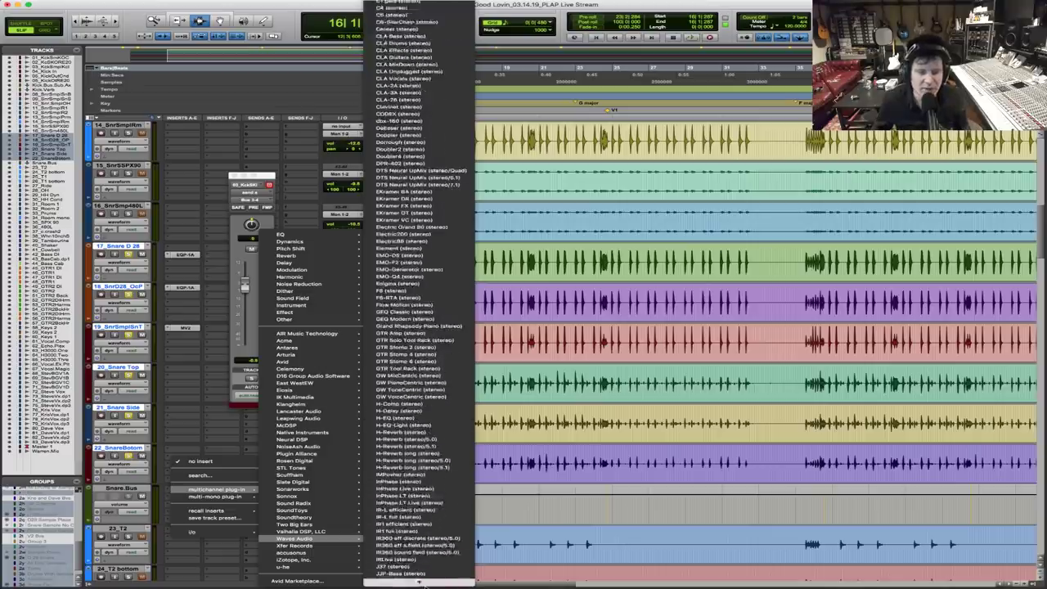
scroll(418, 577, down, 10)
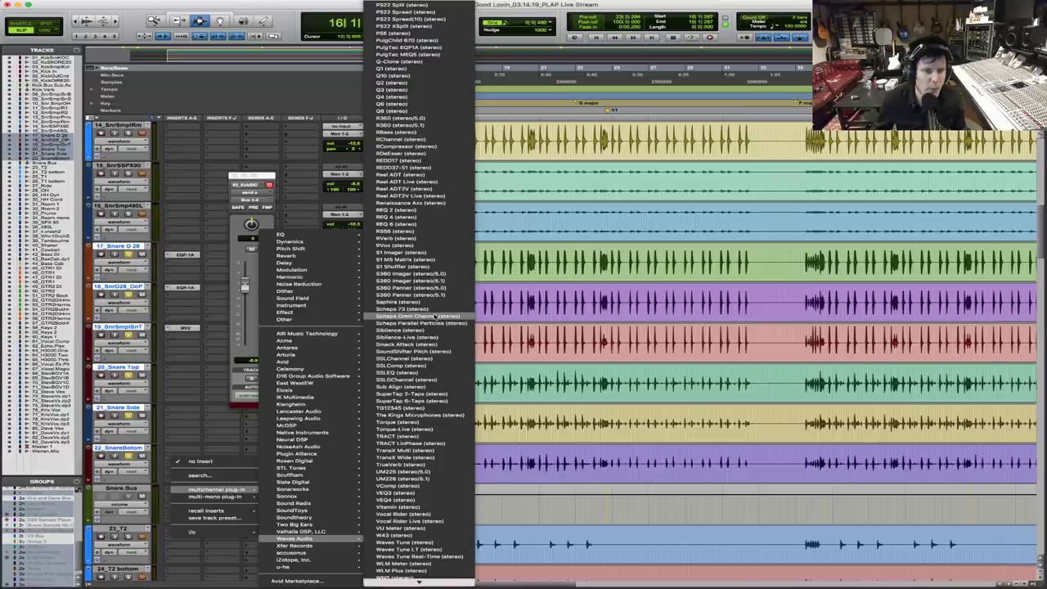
click(434, 316)
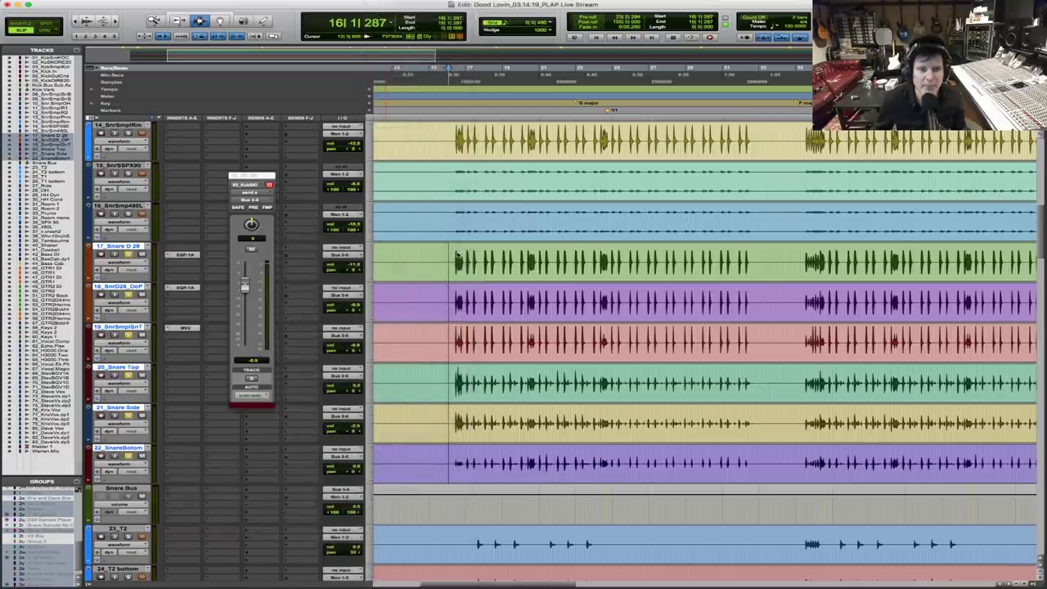
Play the snares while trying Odd and Even saturation in the Pre section of Scheps Omni Channel, and select Even
key(space)
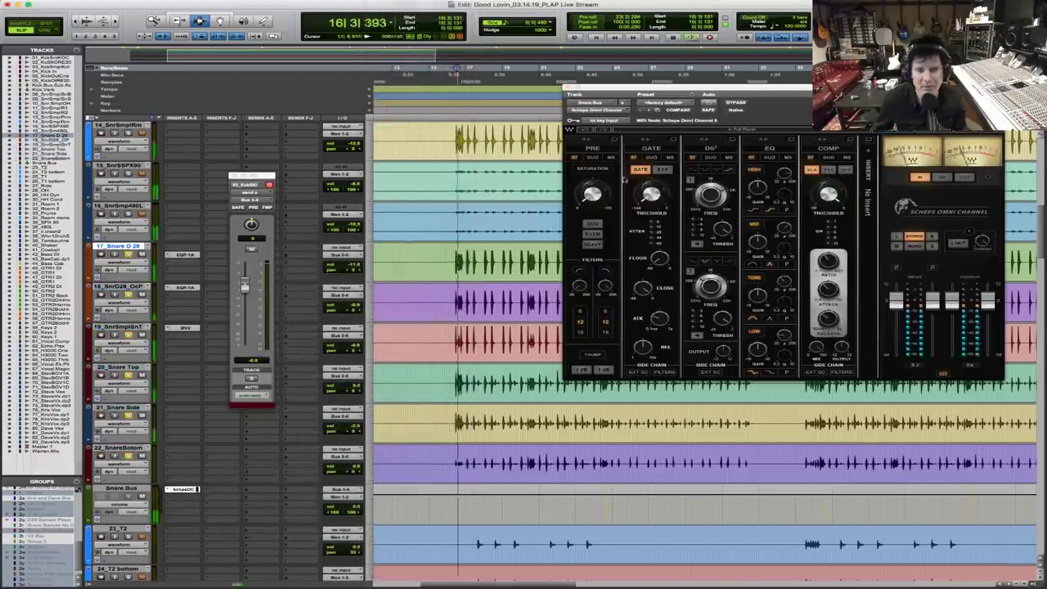
click(591, 223)
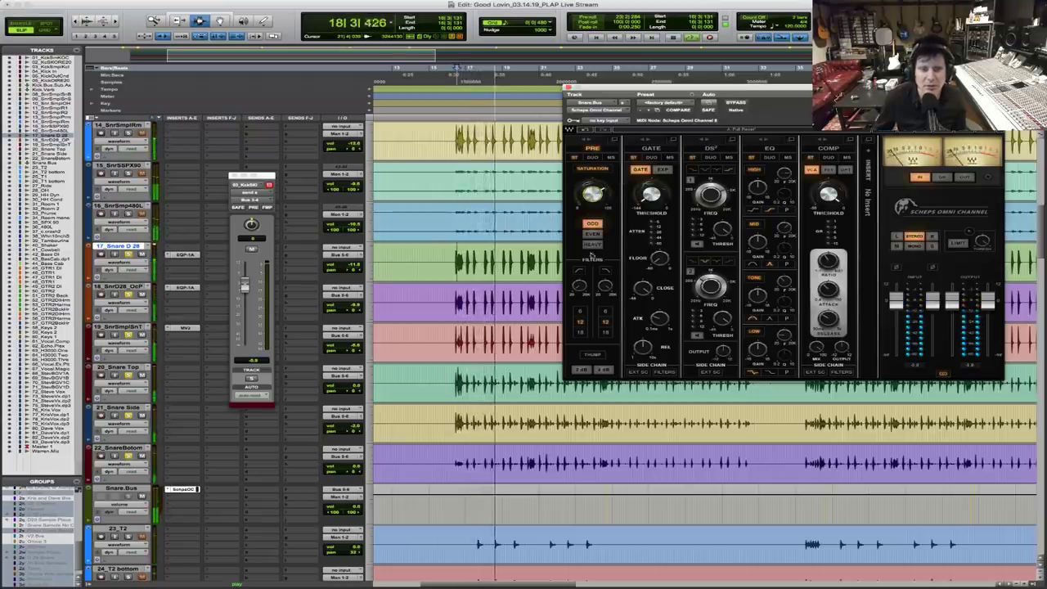
key(space)
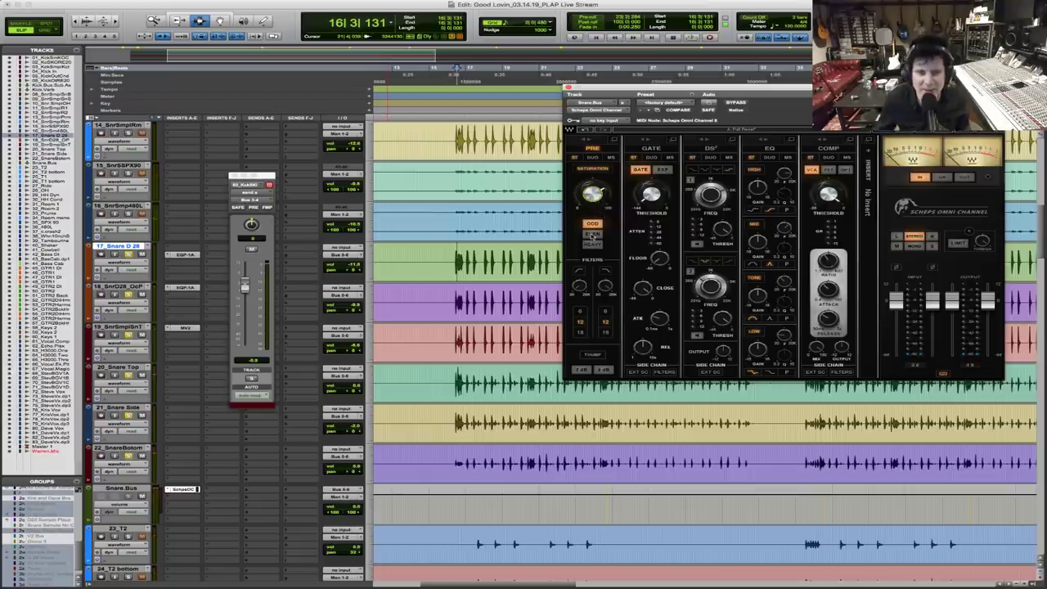
key(space)
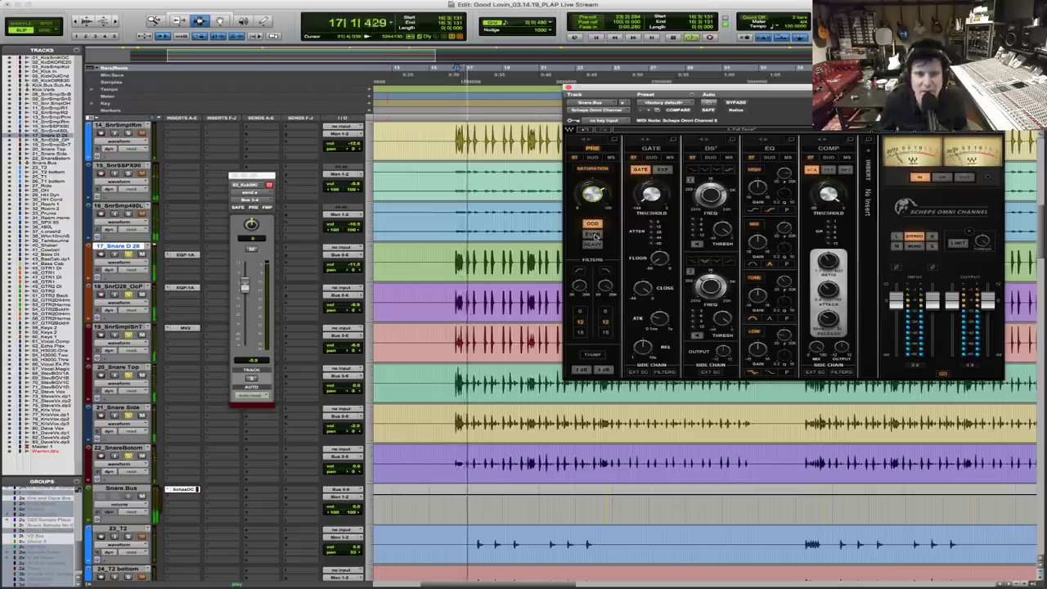
click(593, 235)
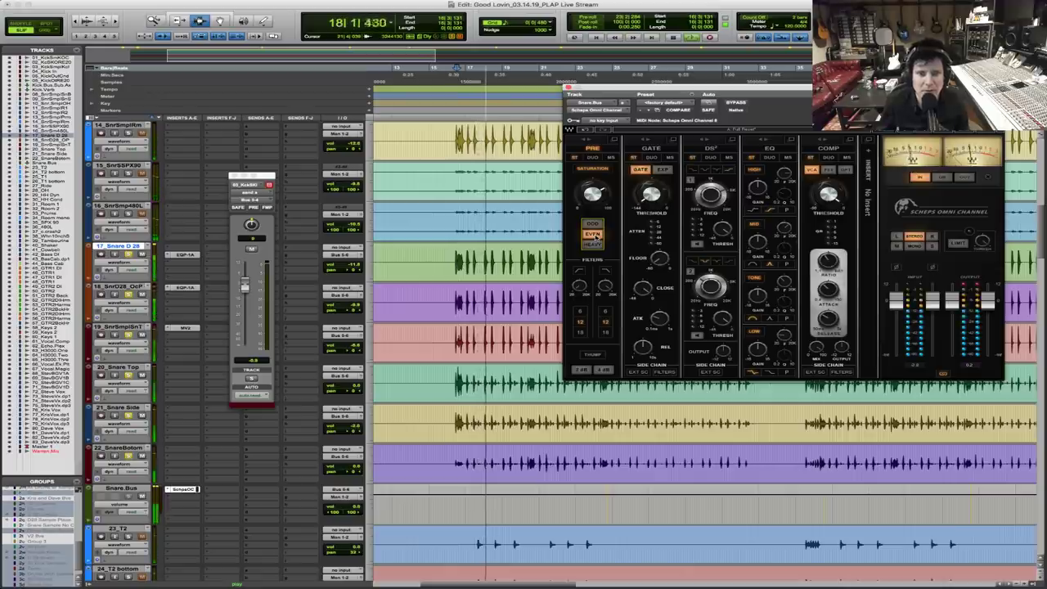
click(594, 224)
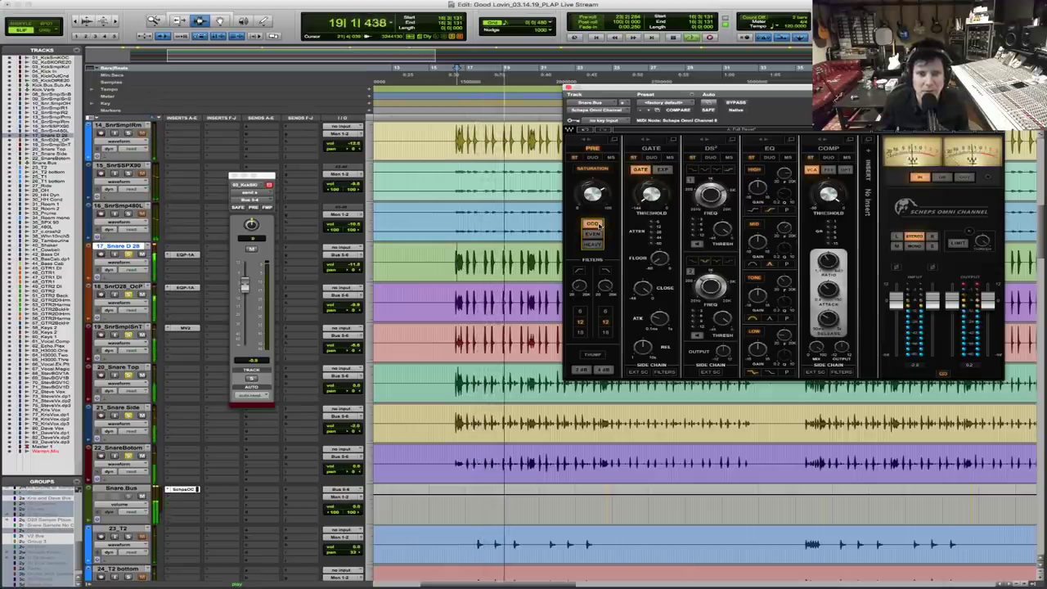
click(597, 236)
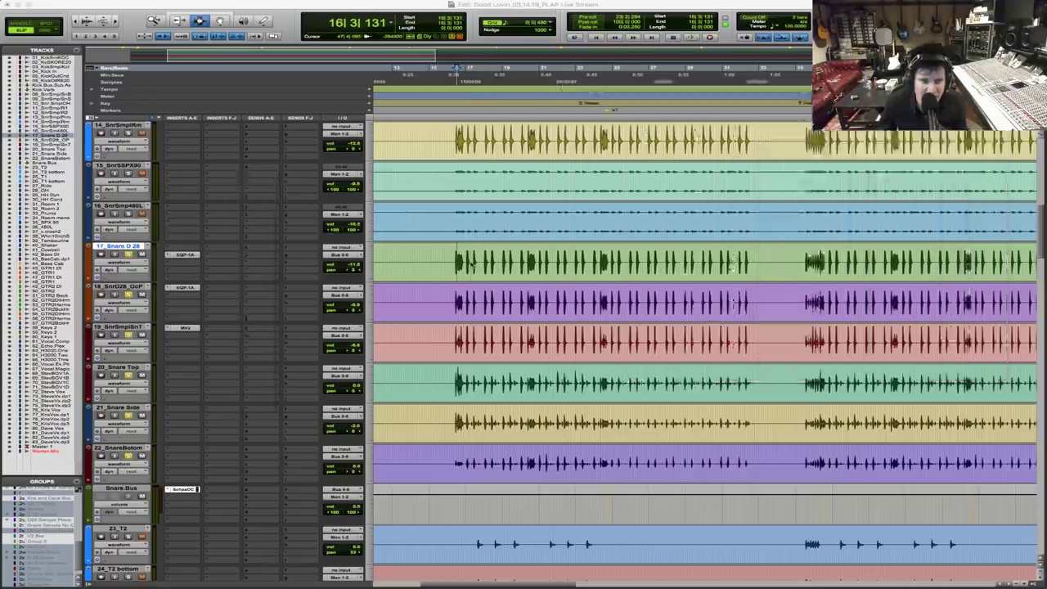
Replay the snares from bar 16 beat 3 and compare Odd saturation with Even once more, returning to Even
key(space)
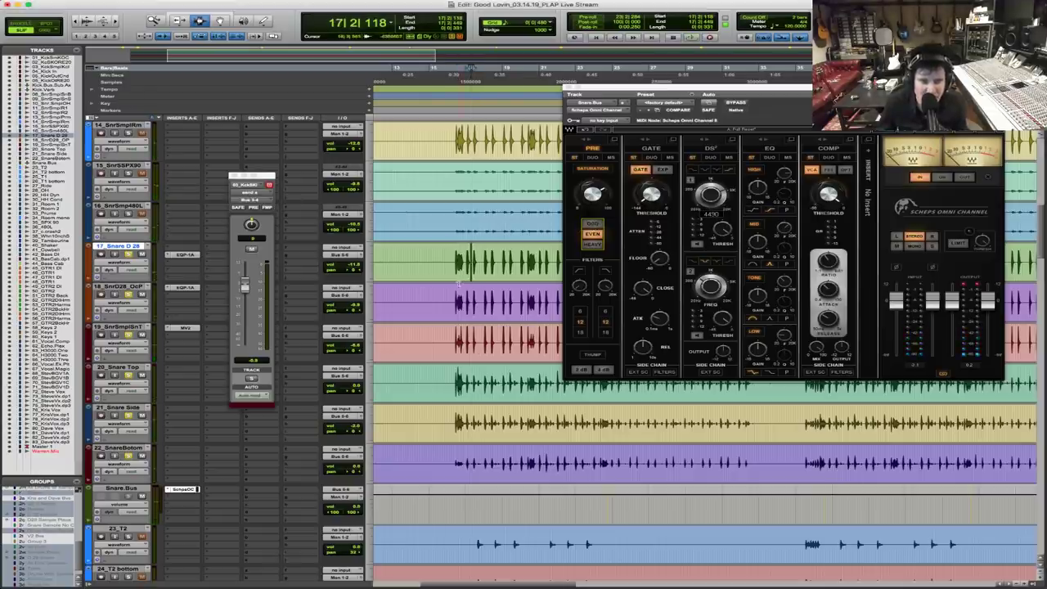
click(458, 286)
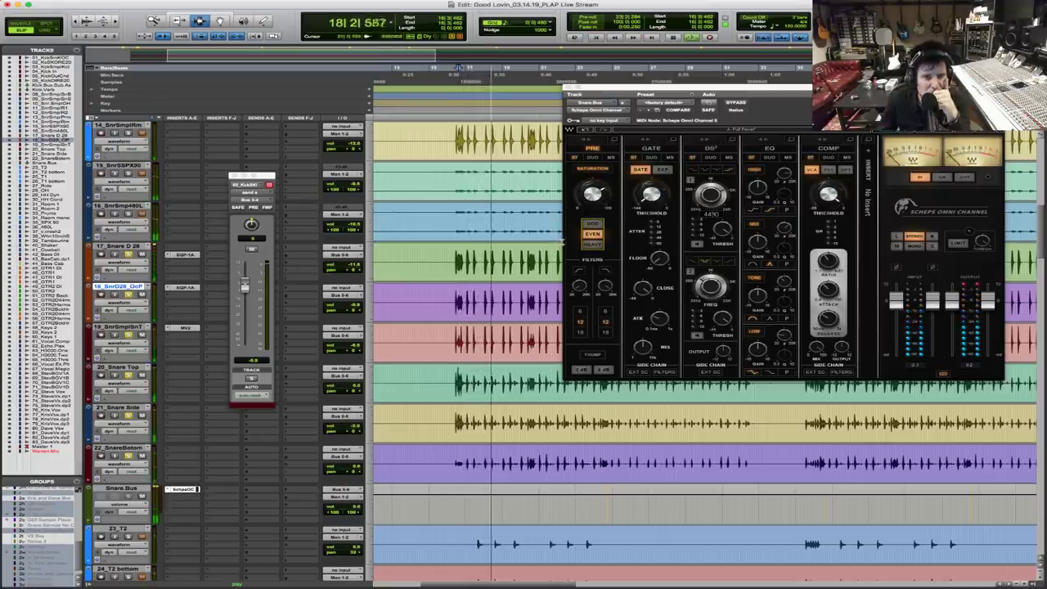
click(593, 224)
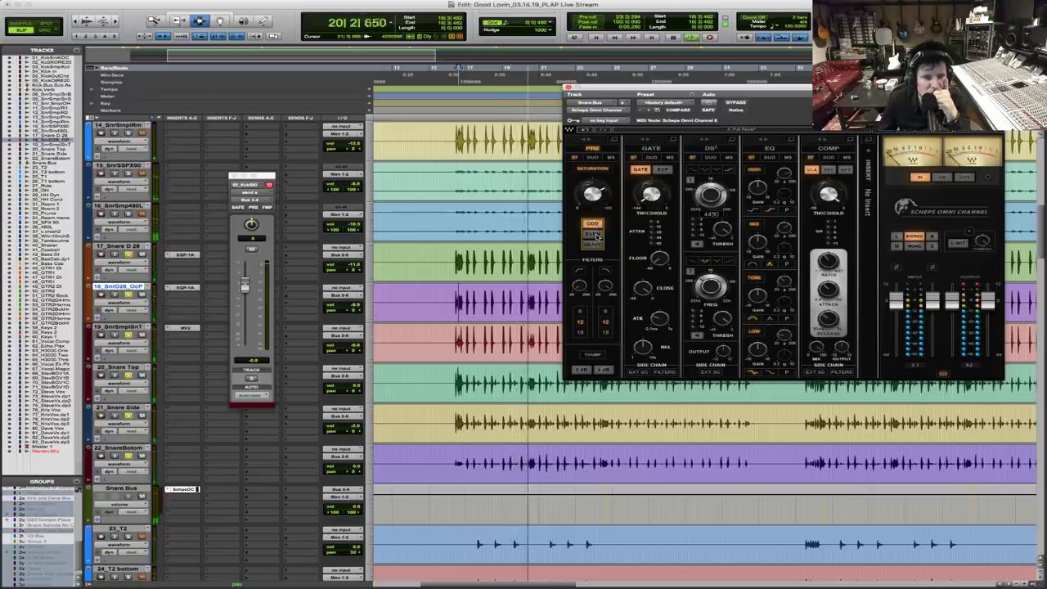
click(596, 235)
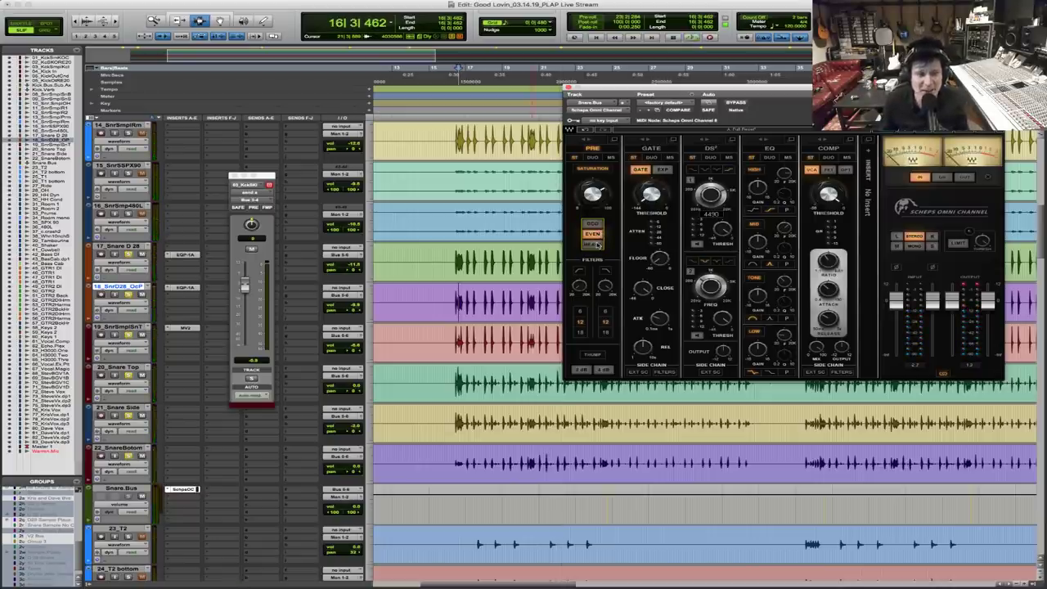
Adjust the frequency and gain of the low EQ band in Scheps Omni Channel while playing the snares
key(space)
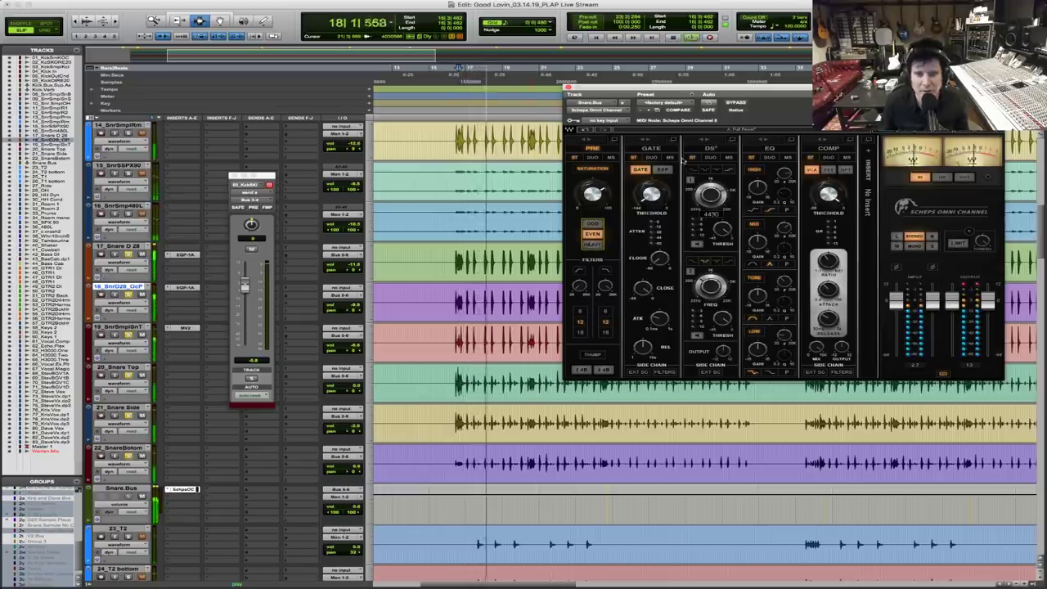
key(space)
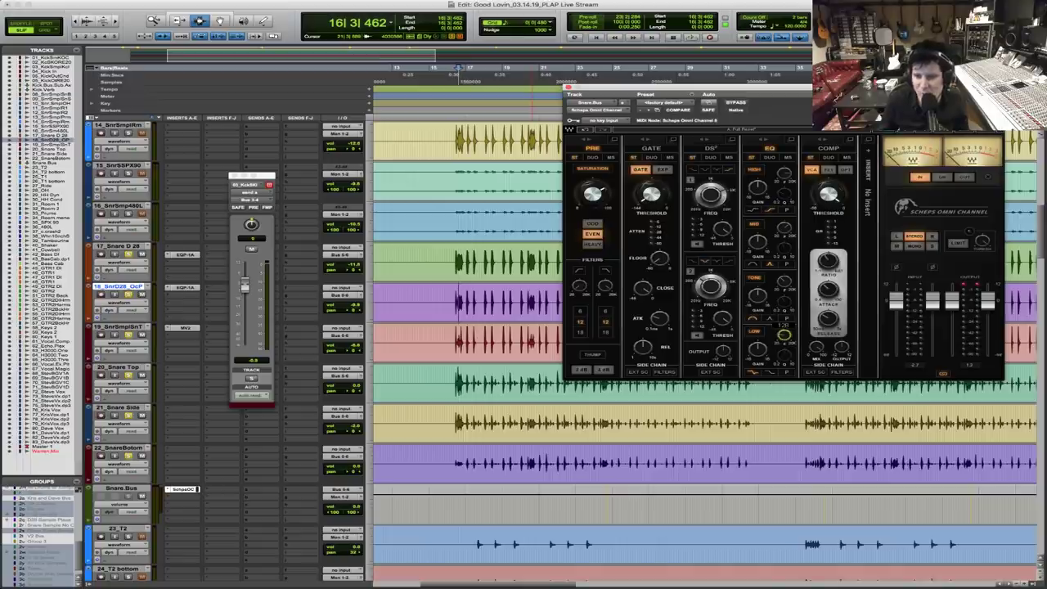
key(space)
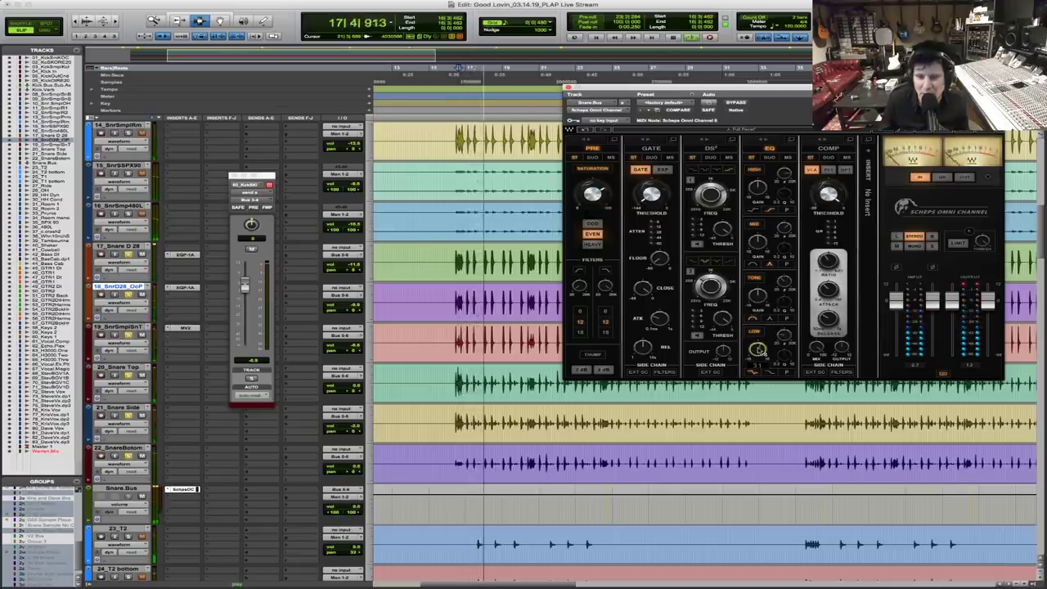
key(space)
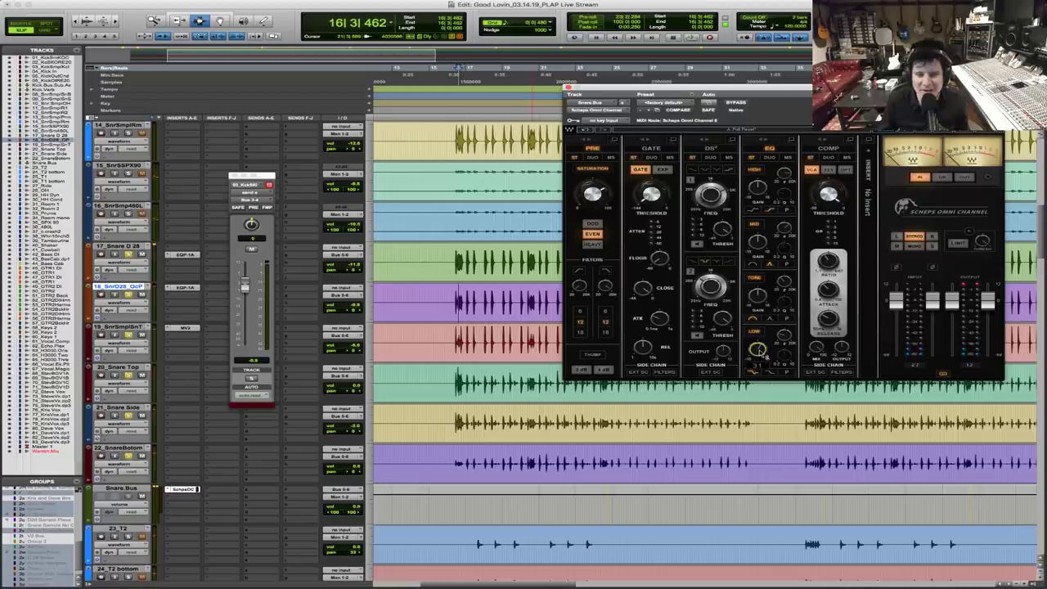
Replay the snares and toggle the bypass of Scheps Omni Channel to compare the processed and unprocessed sound
key(space)
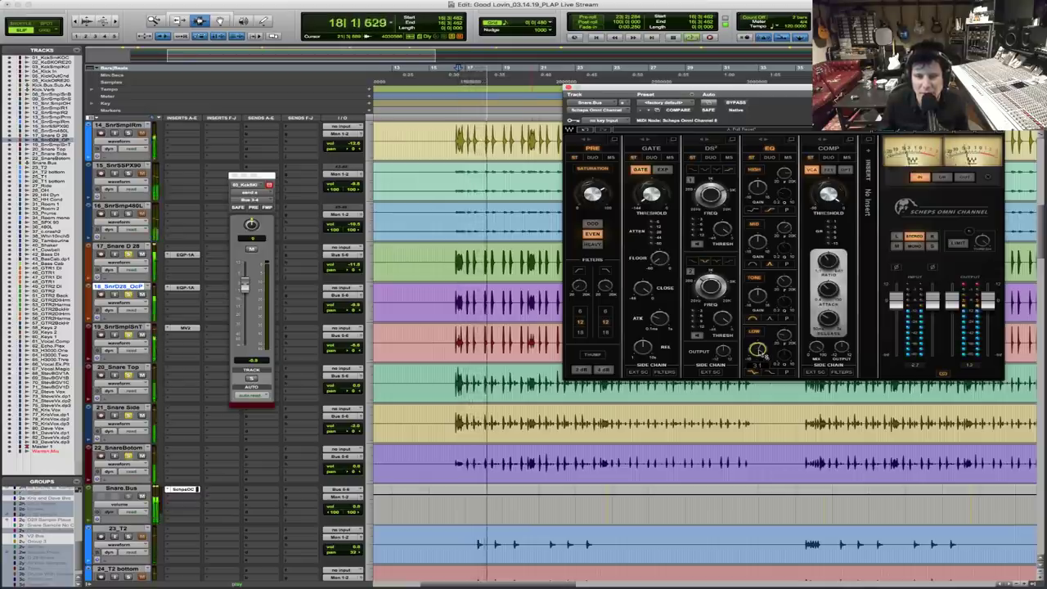
click(741, 102)
click(742, 102)
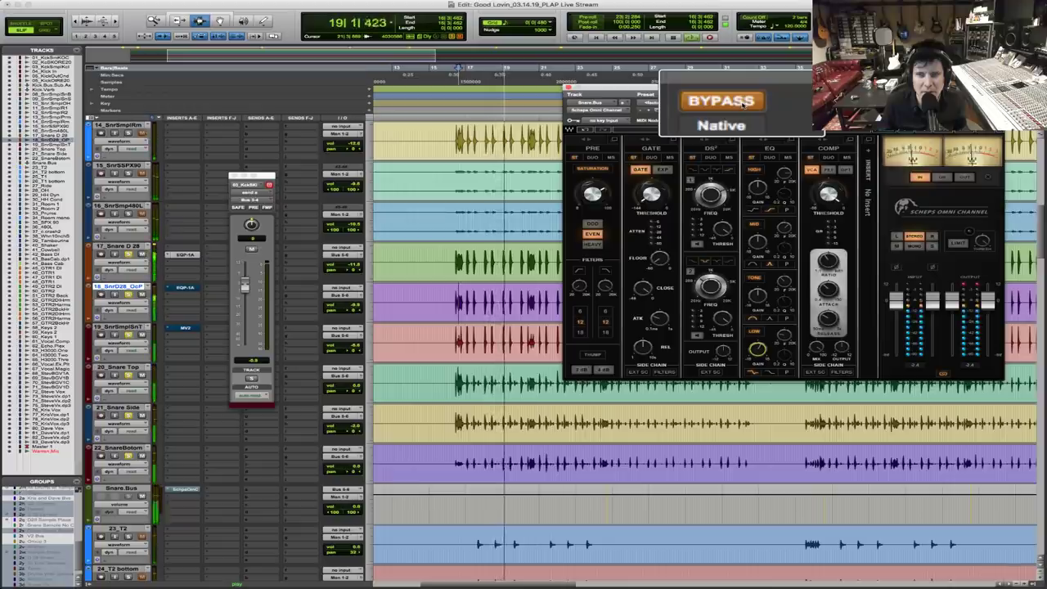
Compare the snares with Scheps Omni Channel bypassed and active, replaying from bar 16 beat 3, and leave the plug-in active
click(742, 103)
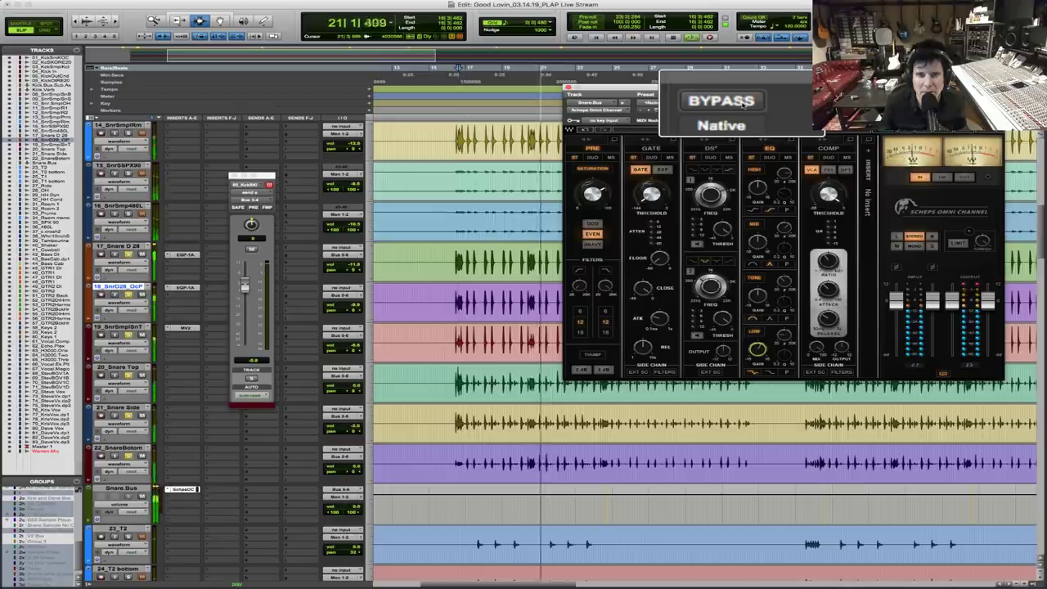
key(space)
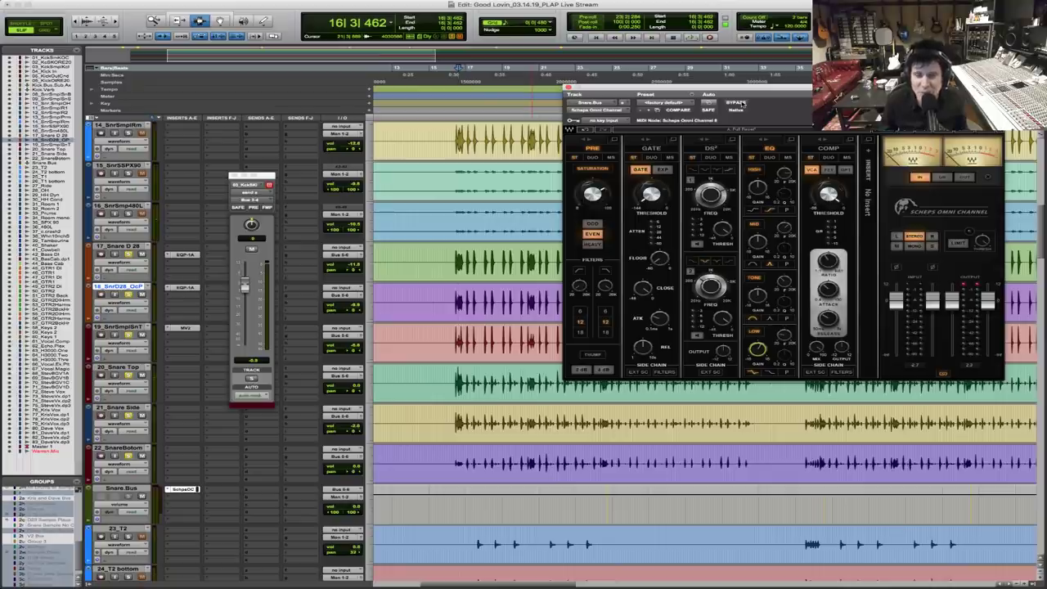
key(space)
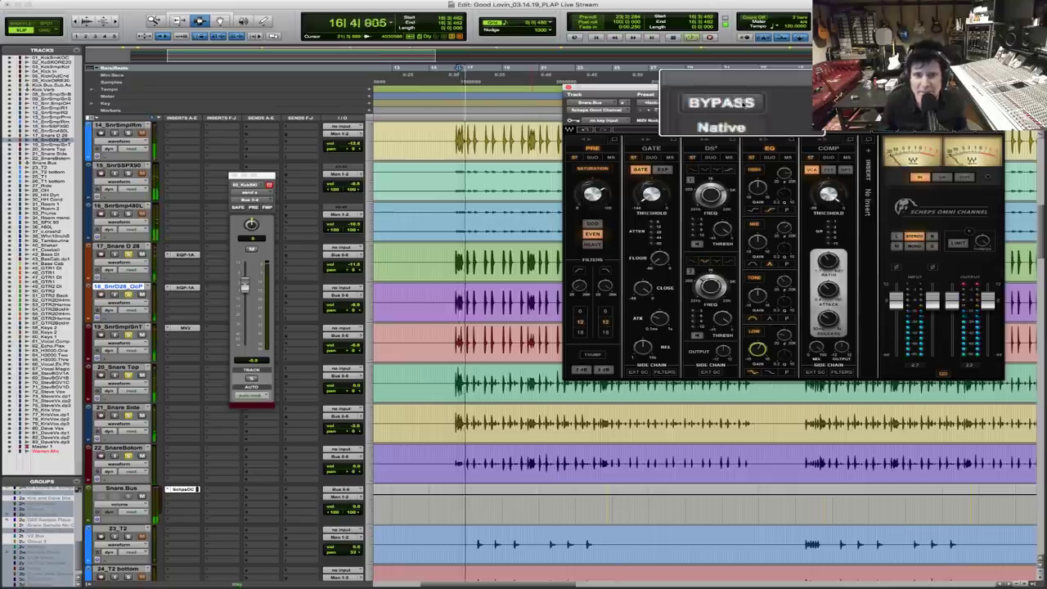
click(739, 105)
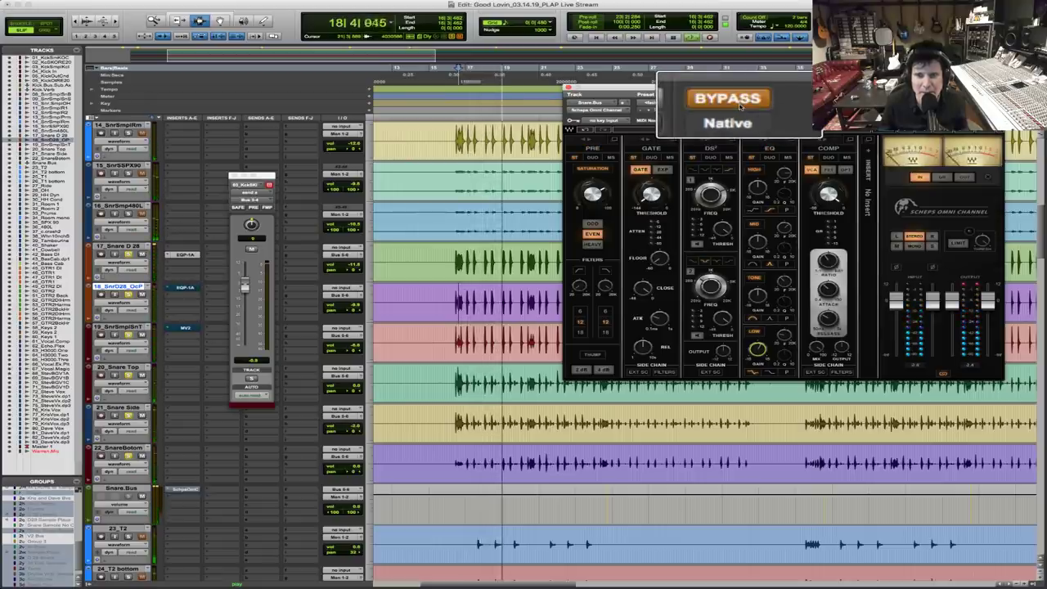
click(740, 104)
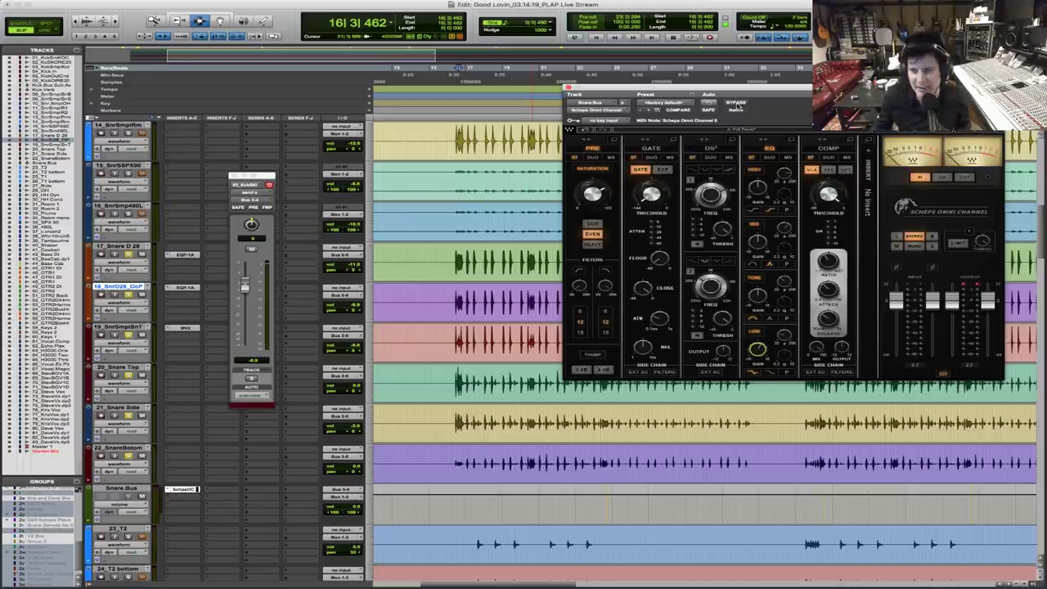
Adjust the high EQ band of Scheps Omni Channel on Snare.Bus, replaying the snares from bar 16 beat 3
key(space)
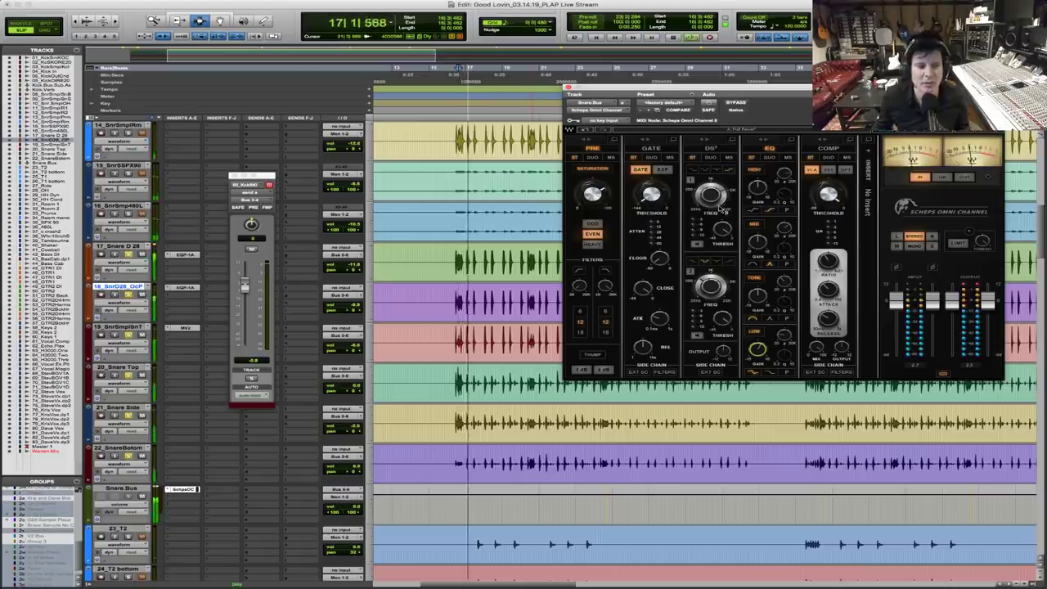
mouse_move(724, 210)
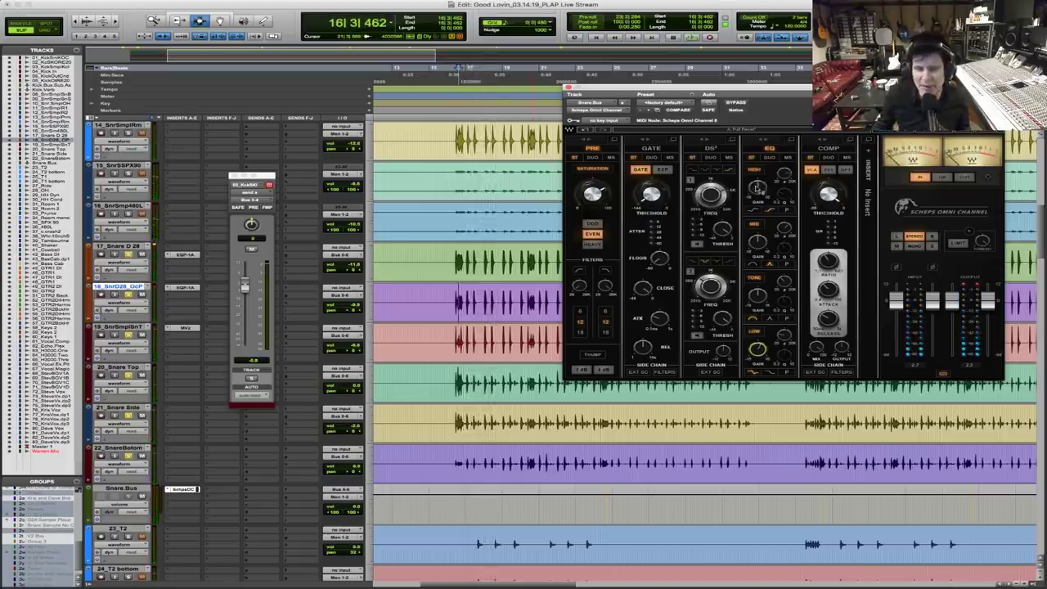
key(alt+super+8)
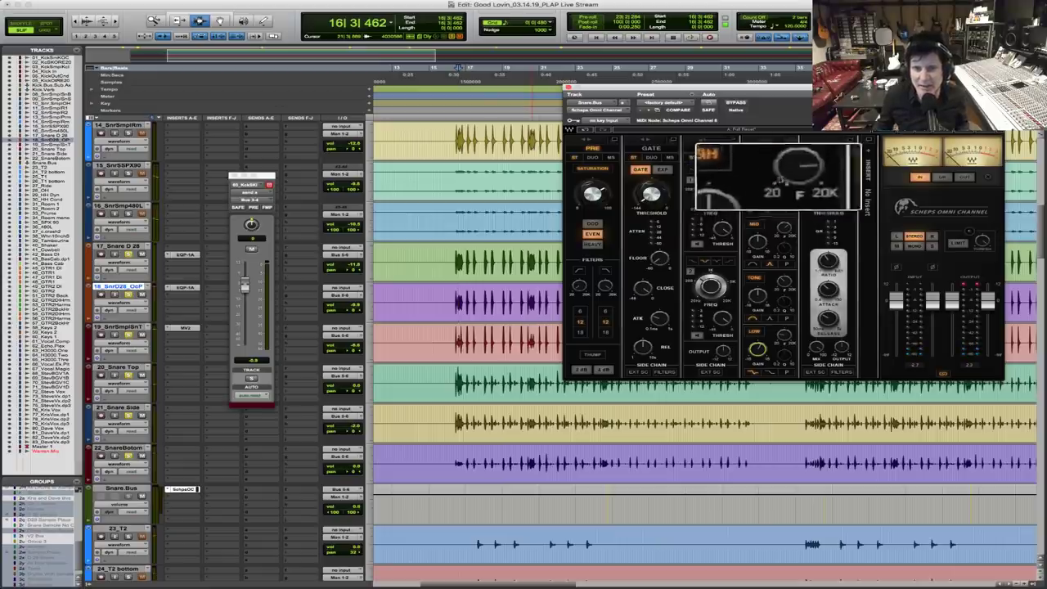
key(alt+super+8)
key(space)
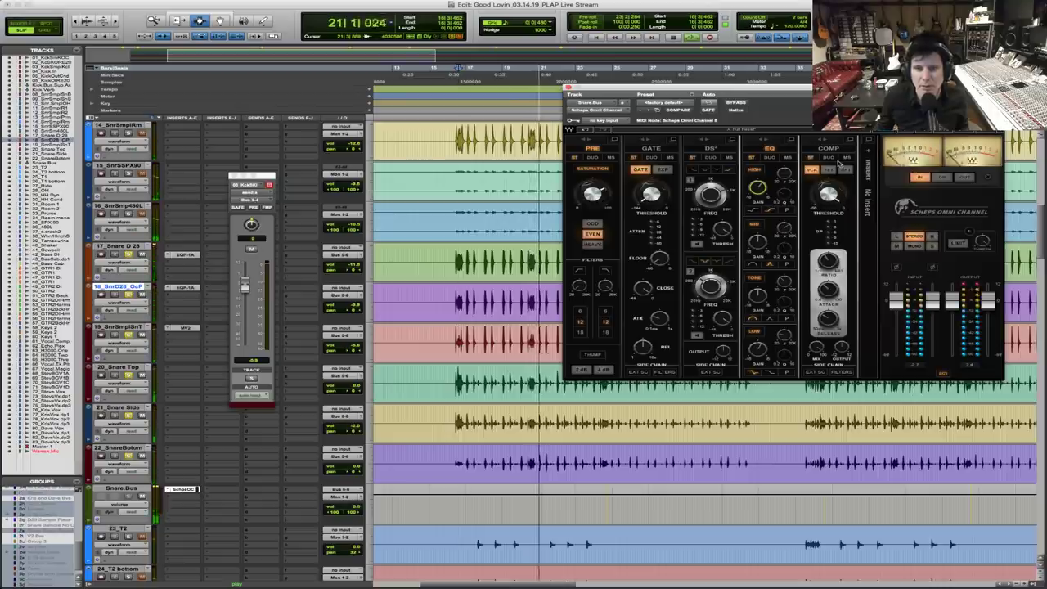
Switch the Comp section of Scheps Omni Channel to FET mode and set its ratio to 3.5:1 while playing the snares
key(space)
click(828, 170)
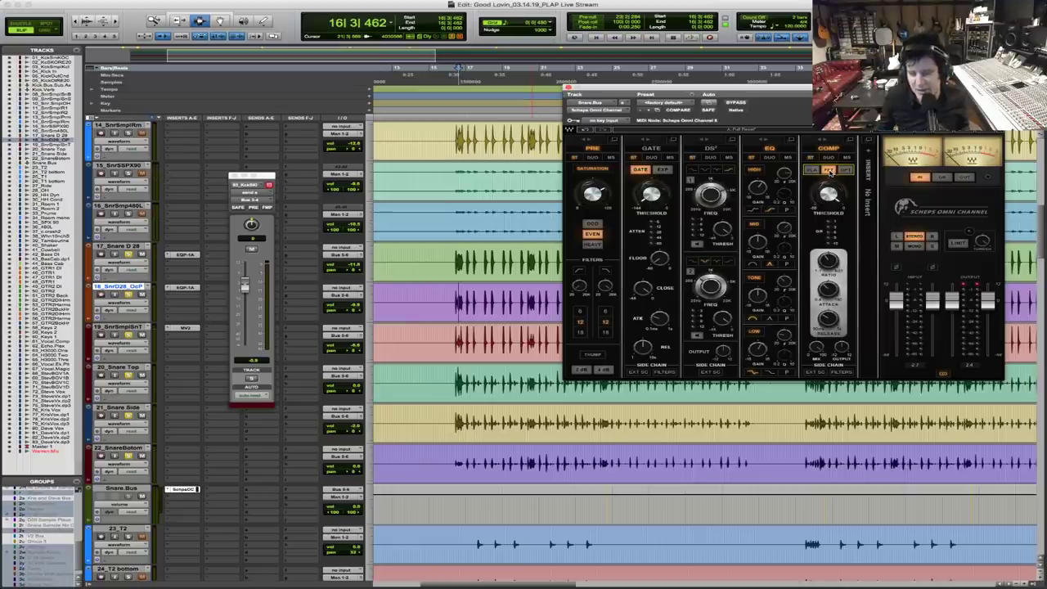
key(space)
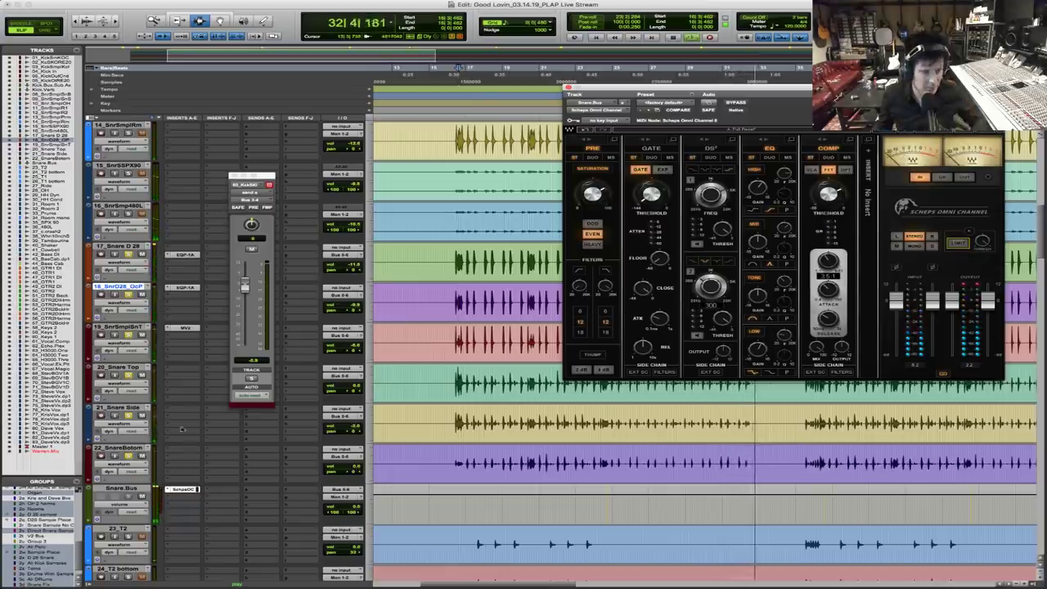
Solo all the drum tracks, play them from bar 16 beat 2 while raising the Snare.Bus volume, and close the plug-in window
shift+click(113, 409)
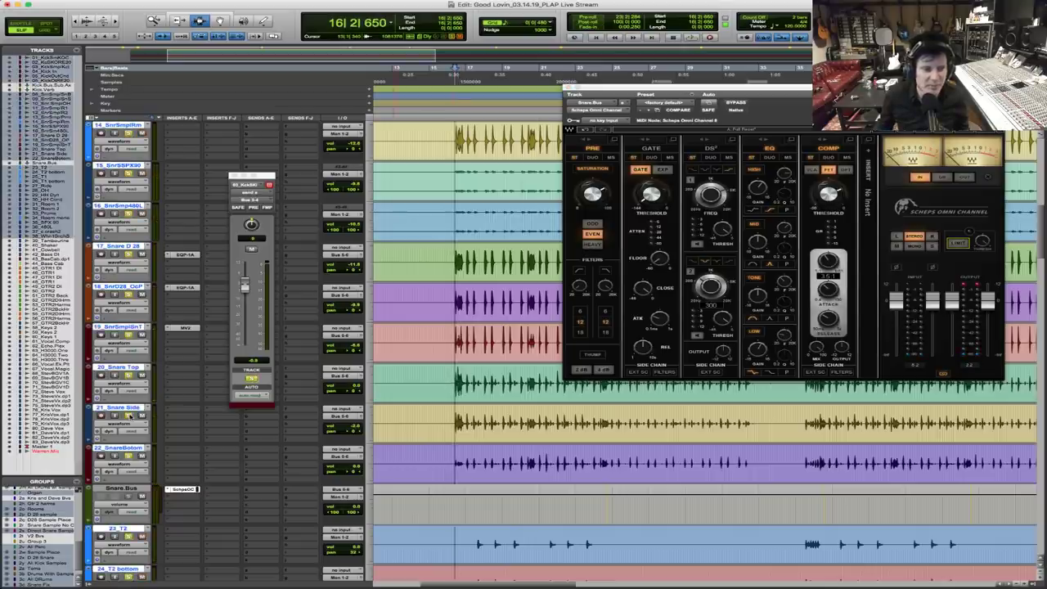
key(space)
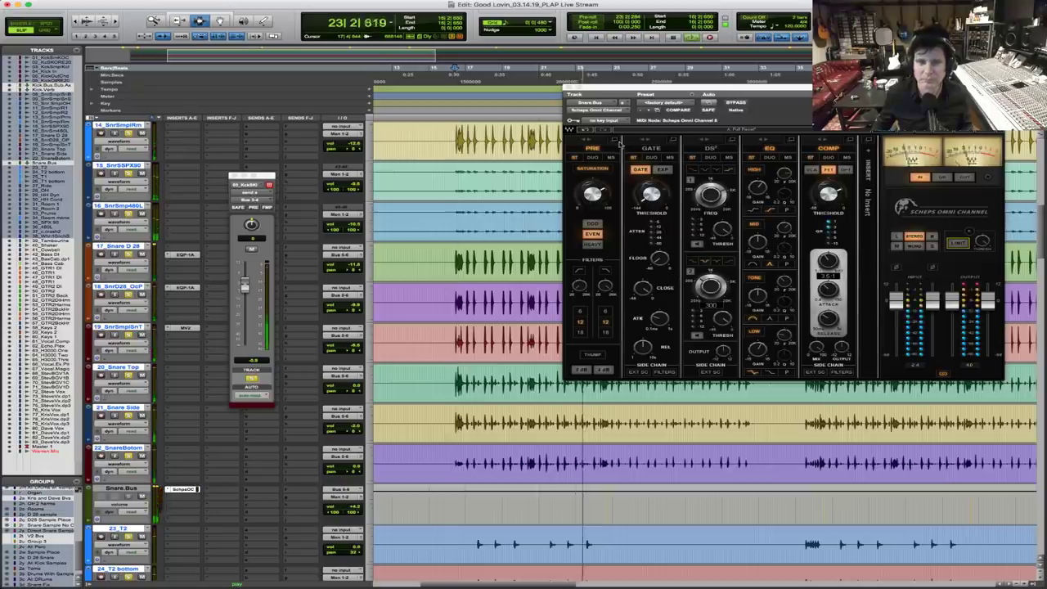
click(568, 88)
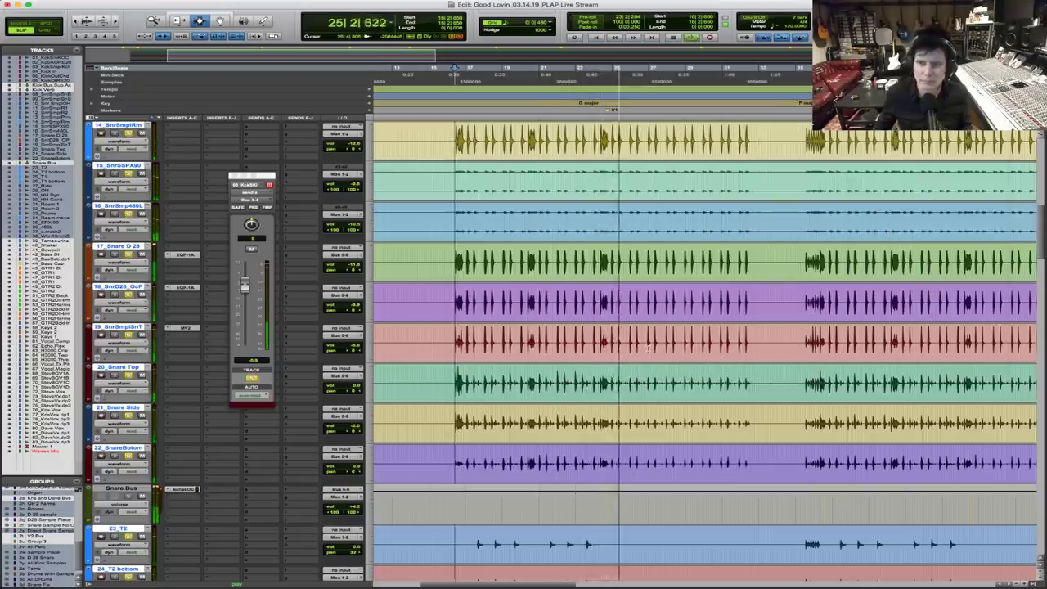
Play the full mix without the drum solo and lower the Snare.Bus volume to +2.4 dB
scroll(647, 348, down, 7)
scroll(647, 348, down, 10)
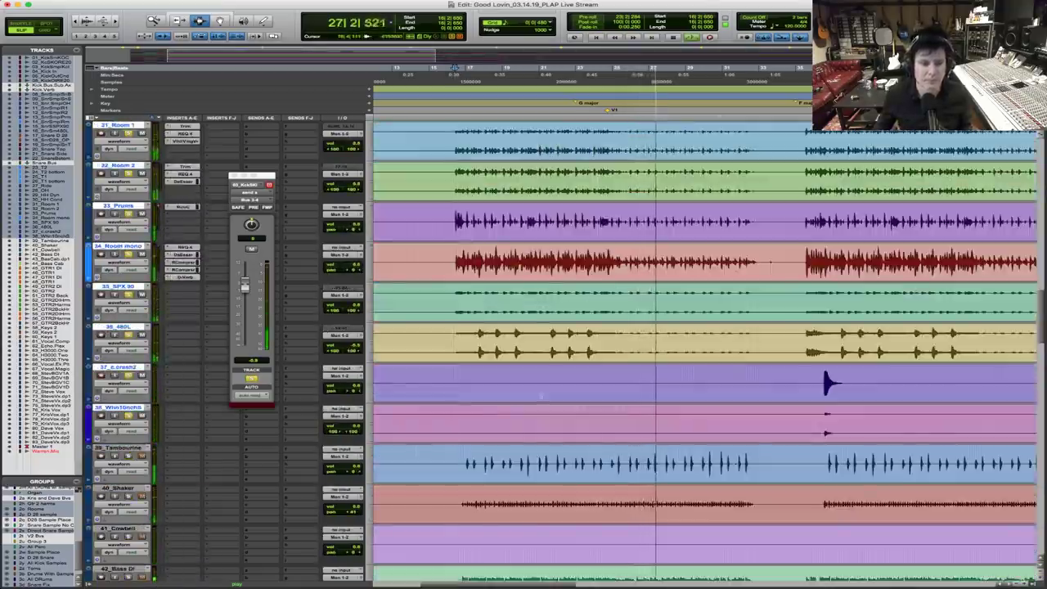
scroll(541, 423, down, 6)
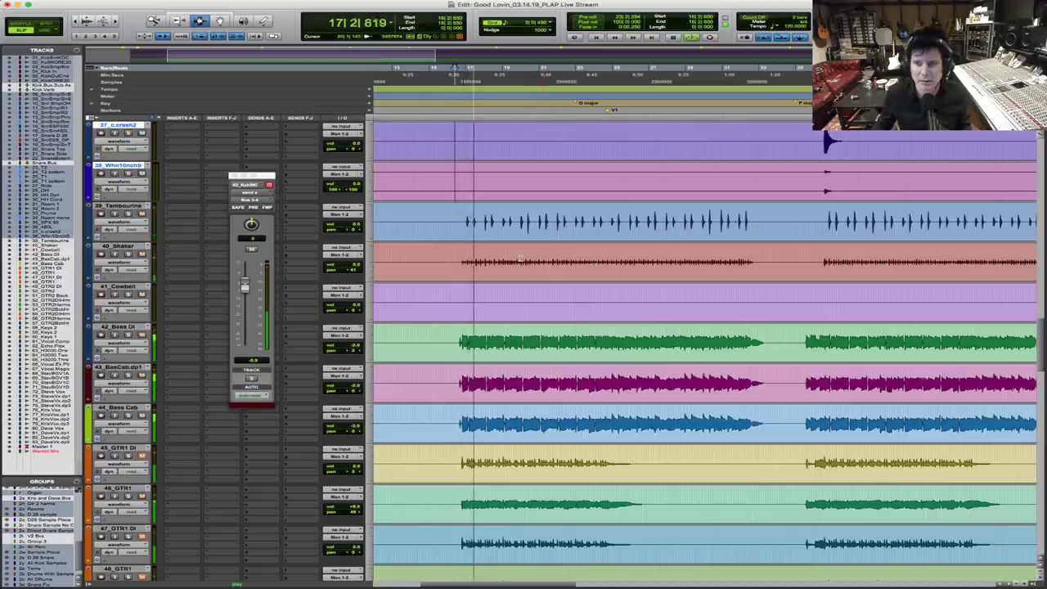
scroll(536, 286, up, 5)
scroll(534, 285, up, 8)
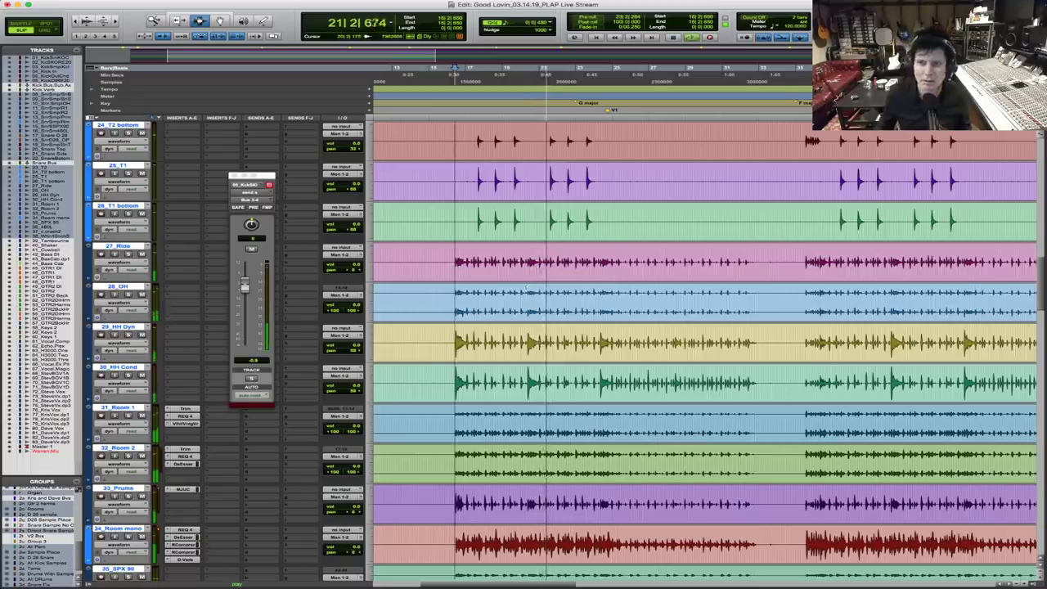
scroll(528, 282, up, 4)
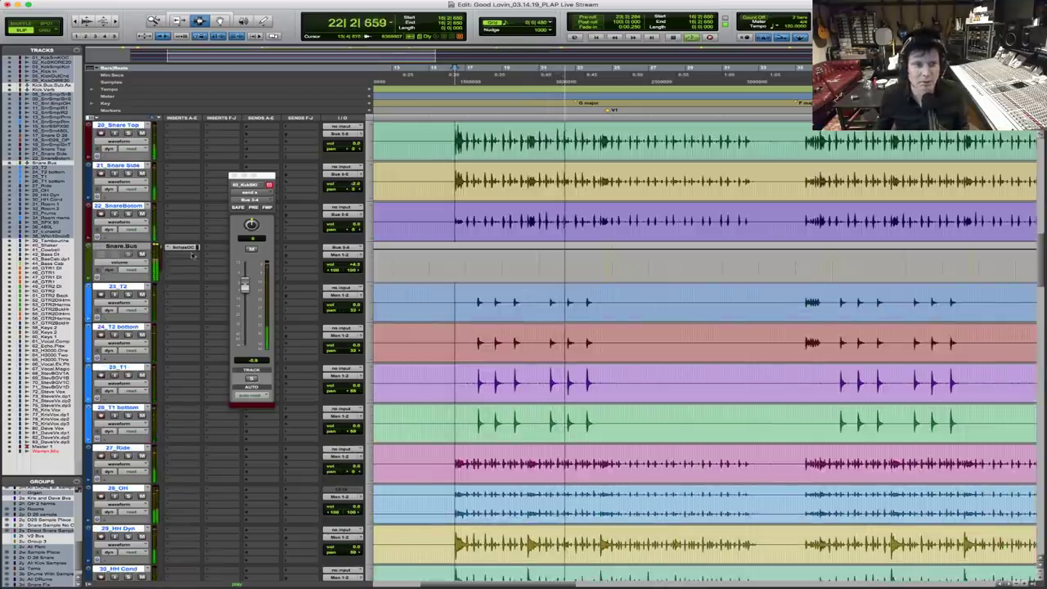
click(181, 247)
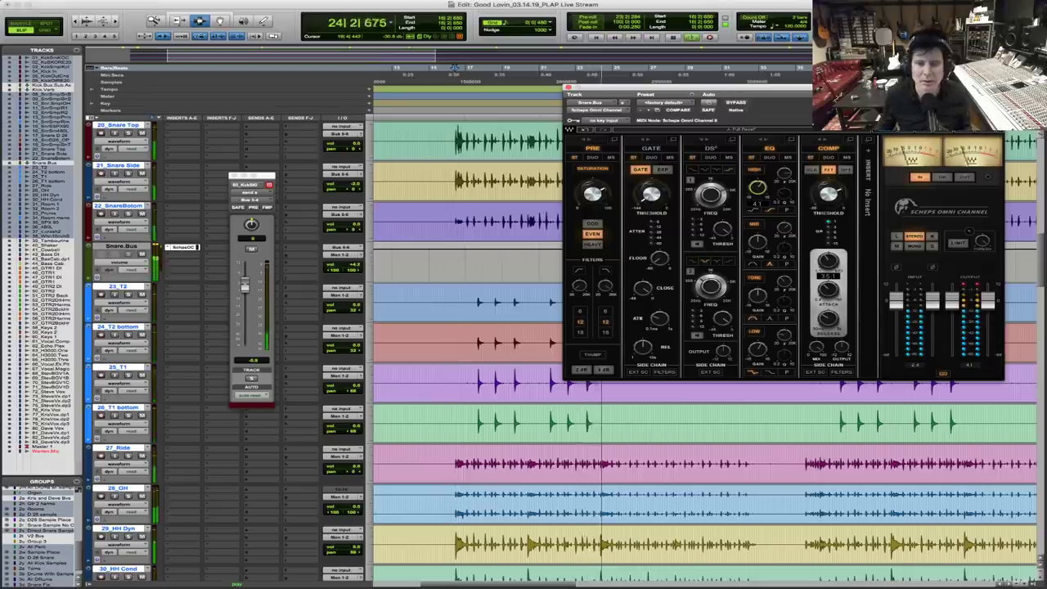
click(353, 263)
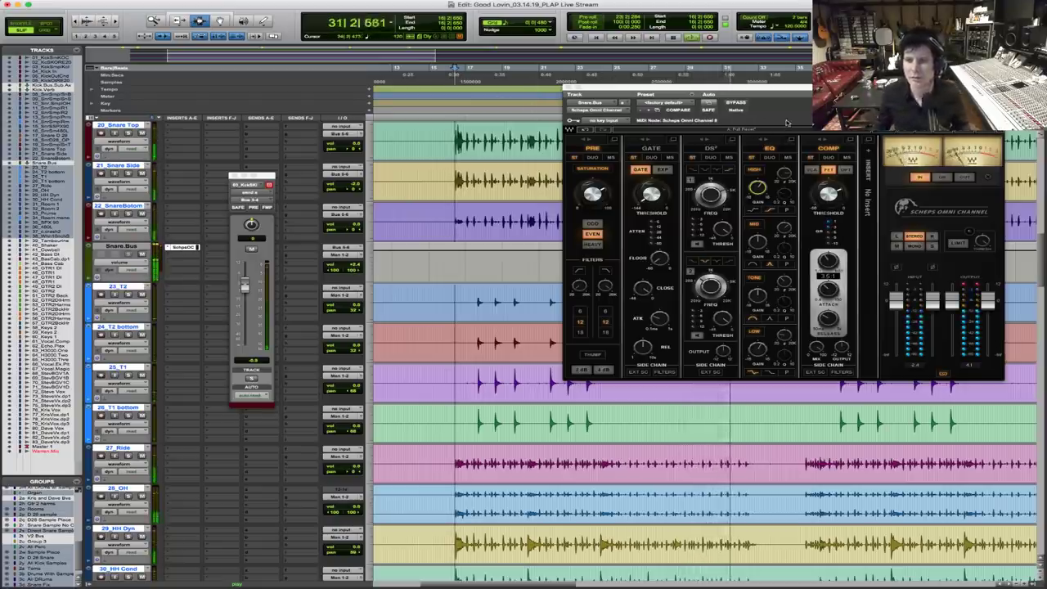
click(570, 93)
Zoom in on the Chorus1 section in the timeline and play the mix from bar 36
key(super+bracketleft)
key(F5)
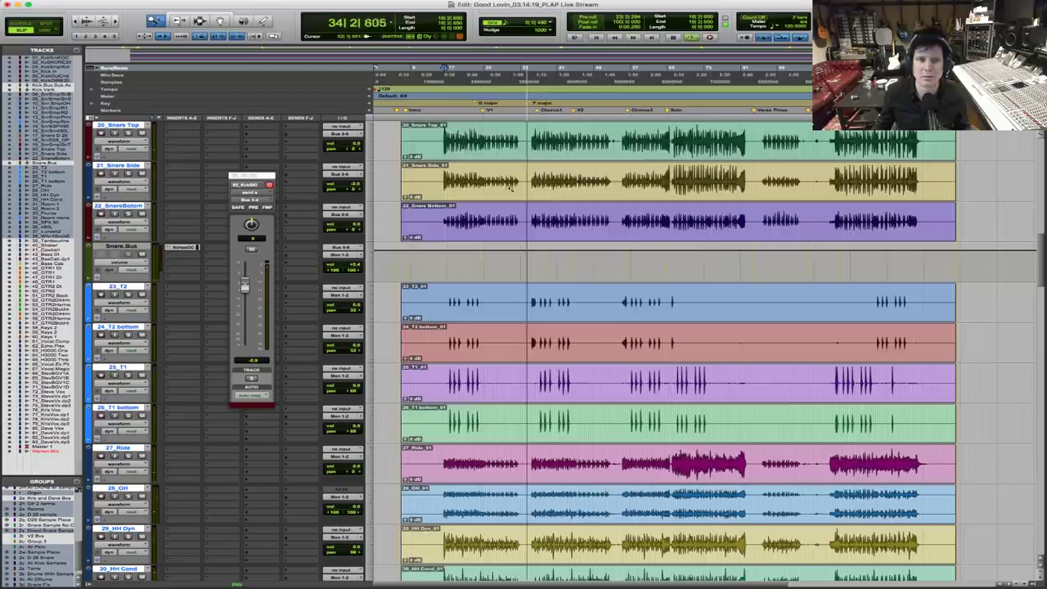
drag(693, 167, 500, 174)
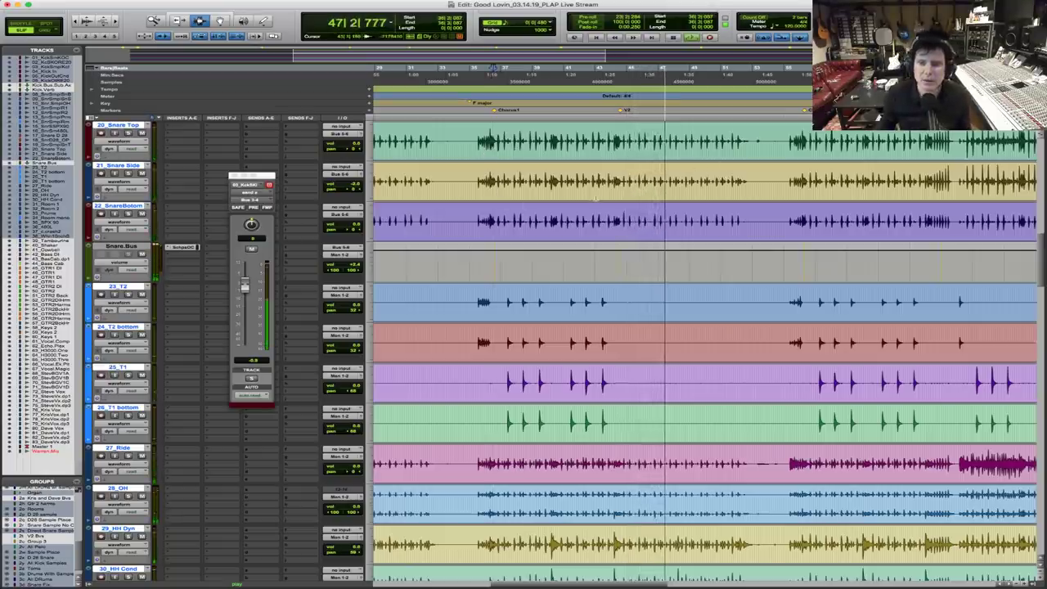
key(space)
Solo the drum tracks, zoom in on the kick tracks around the start of Chorus1, and audition them from bar 36 beat 2
scroll(589, 225, up, 10)
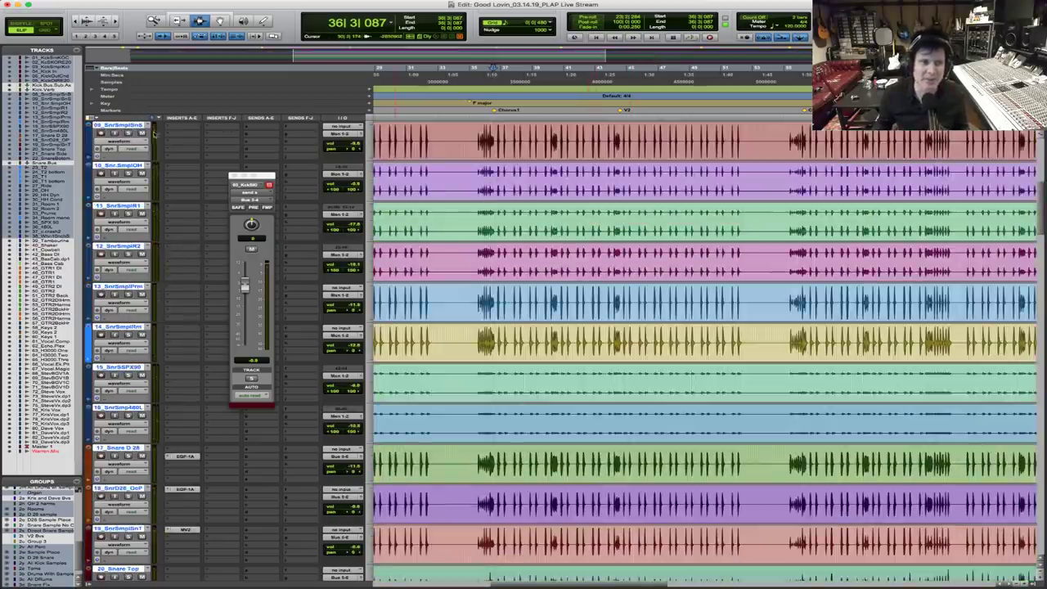
scroll(703, 352, up, 7)
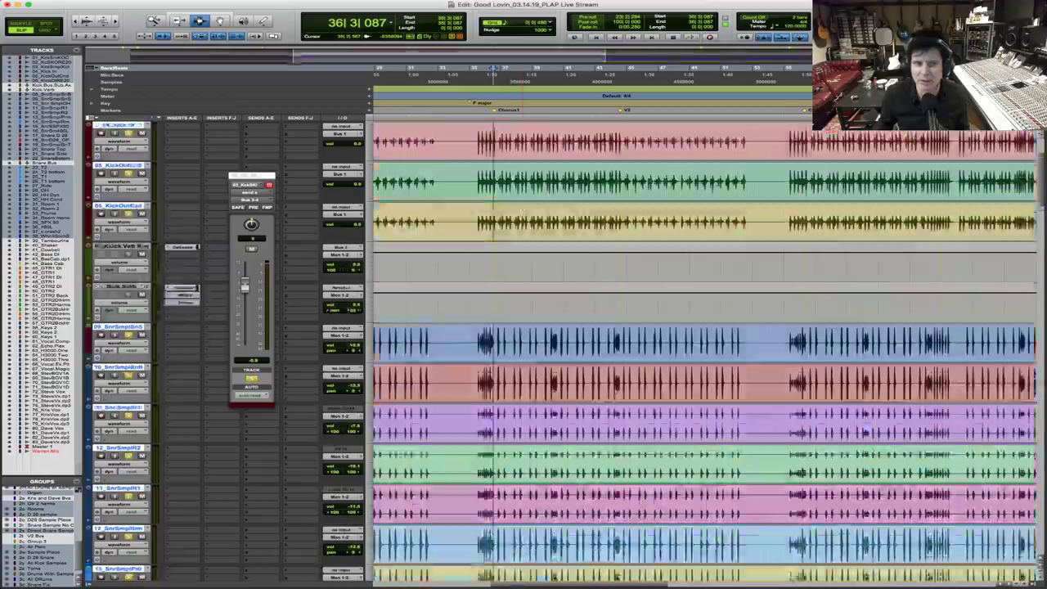
scroll(515, 210, up, 1)
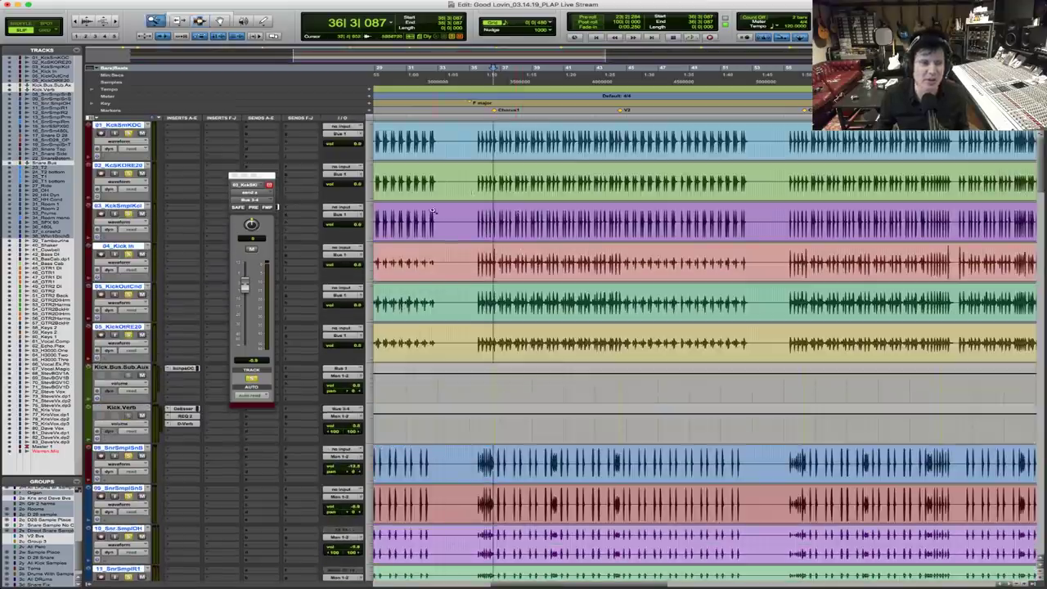
drag(433, 210, 680, 239)
key(space)
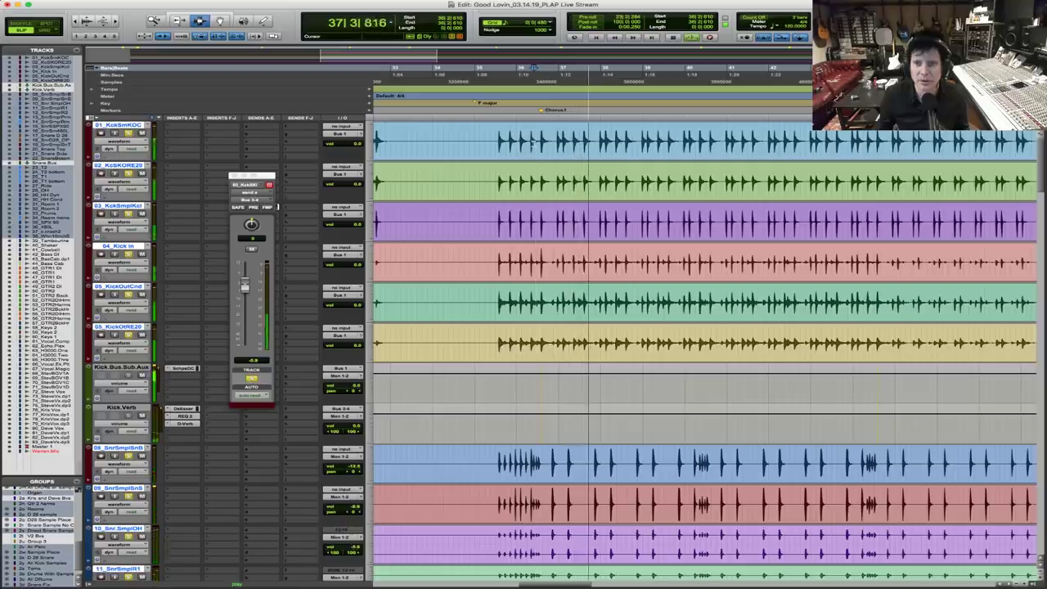
key(space)
key(space)
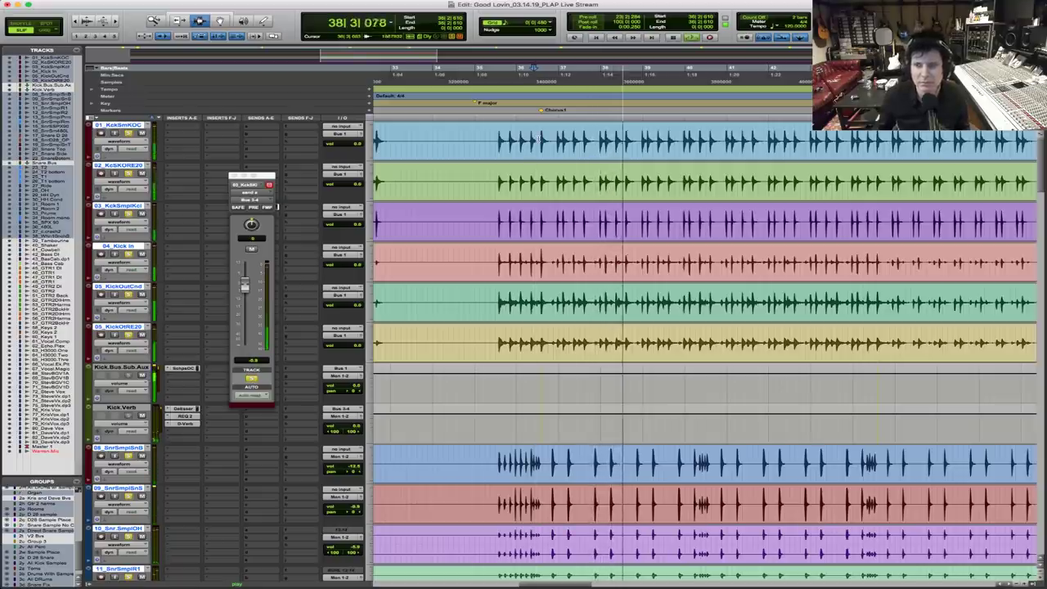
key(space)
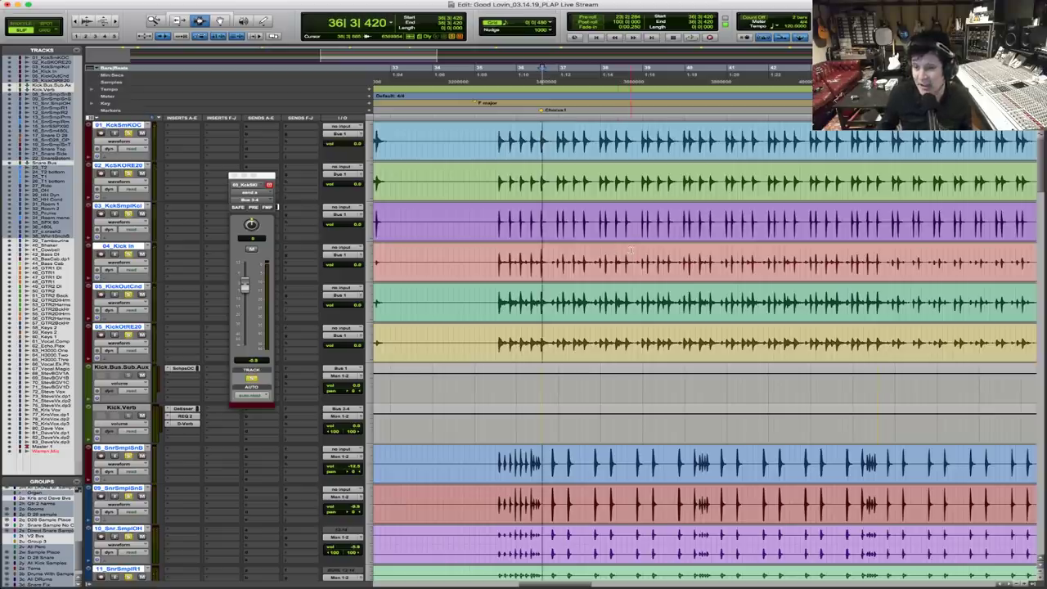
Replay the soloed drums from bar 36 beat 3 and look over the kick and snare tracks down to Snare.Bus
scroll(630, 250, down, 3)
key(space)
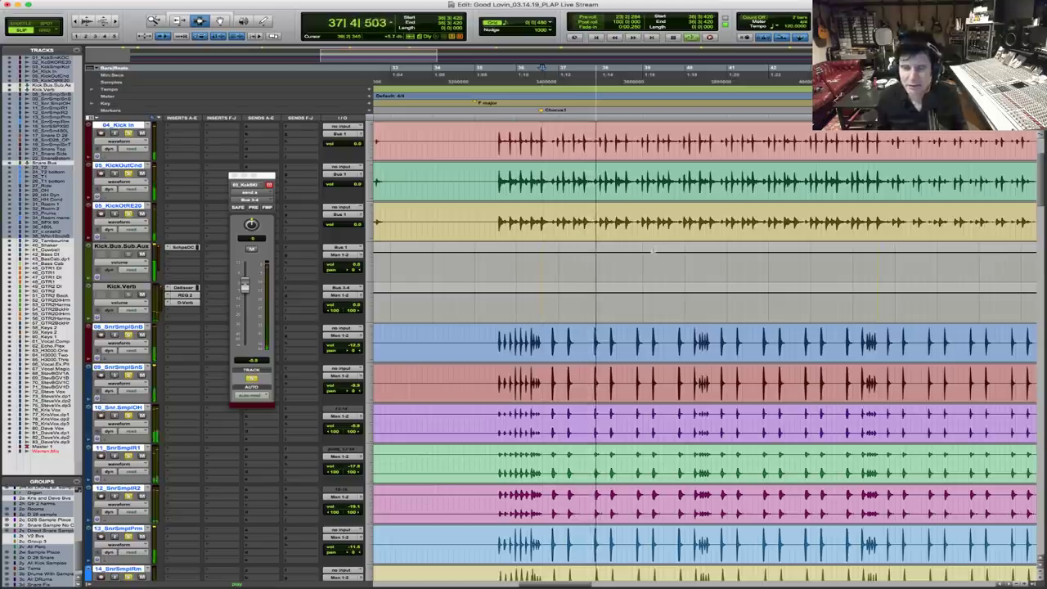
key(space)
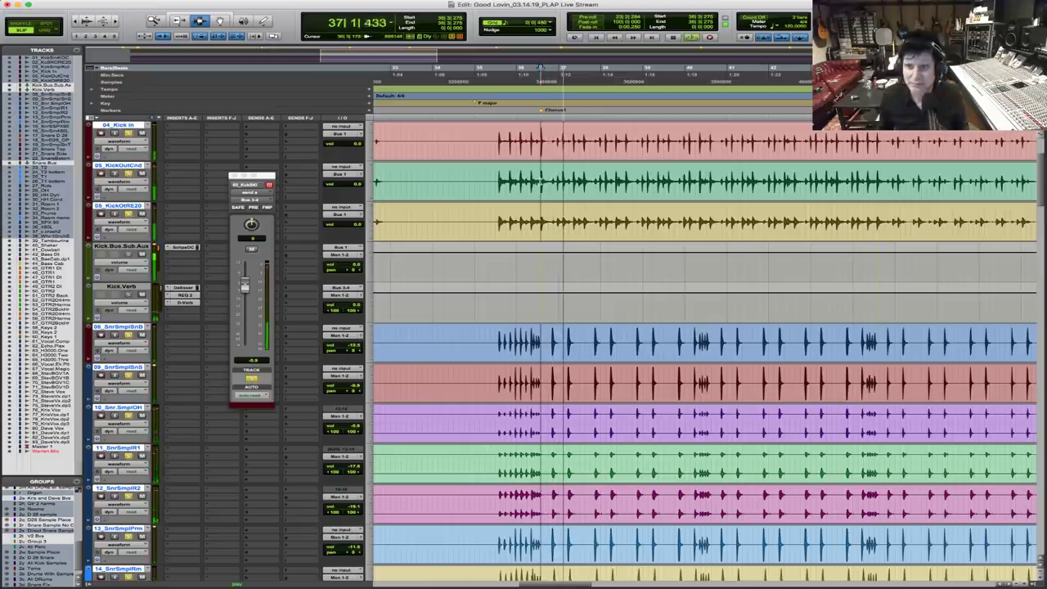
key(space)
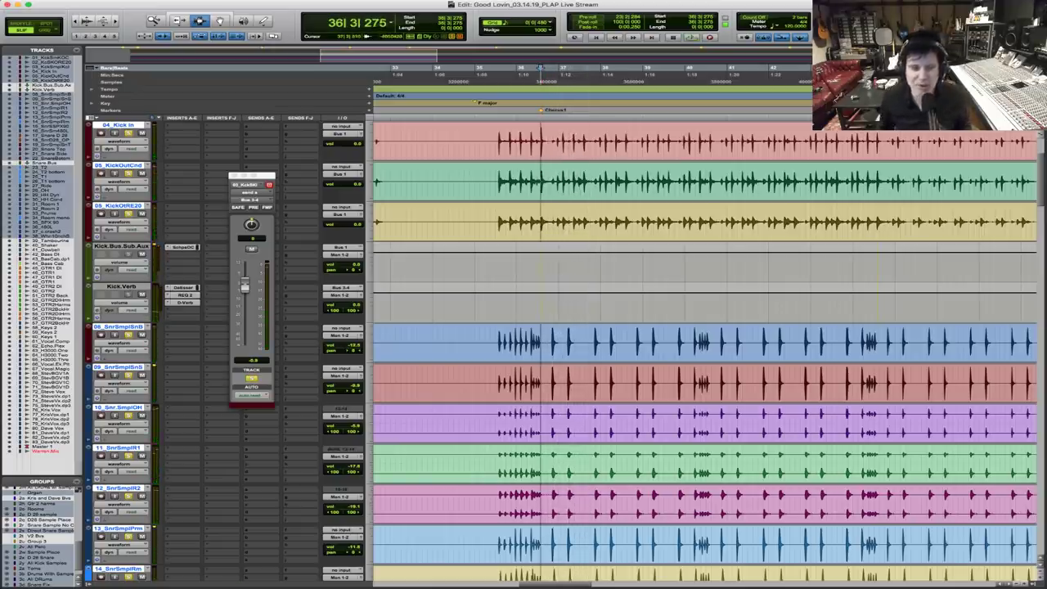
scroll(586, 213, up, 3)
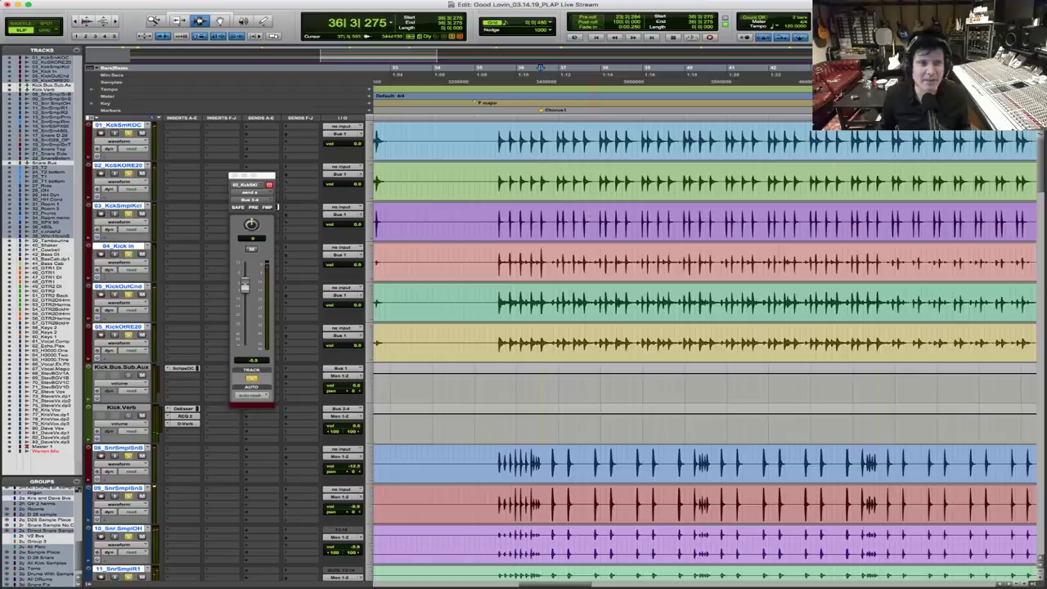
scroll(654, 256, down, 4)
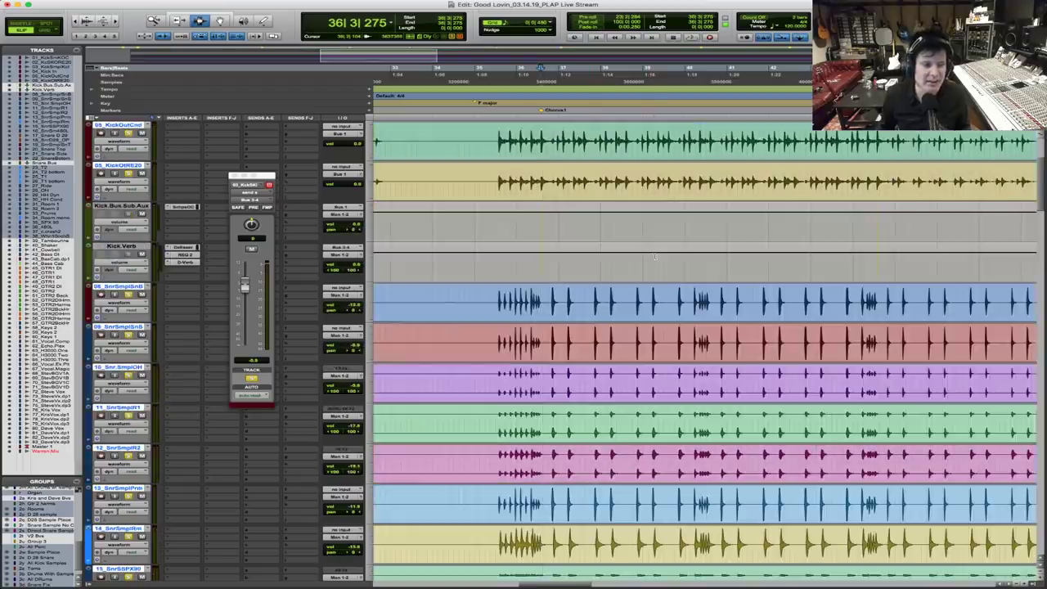
scroll(654, 256, down, 8)
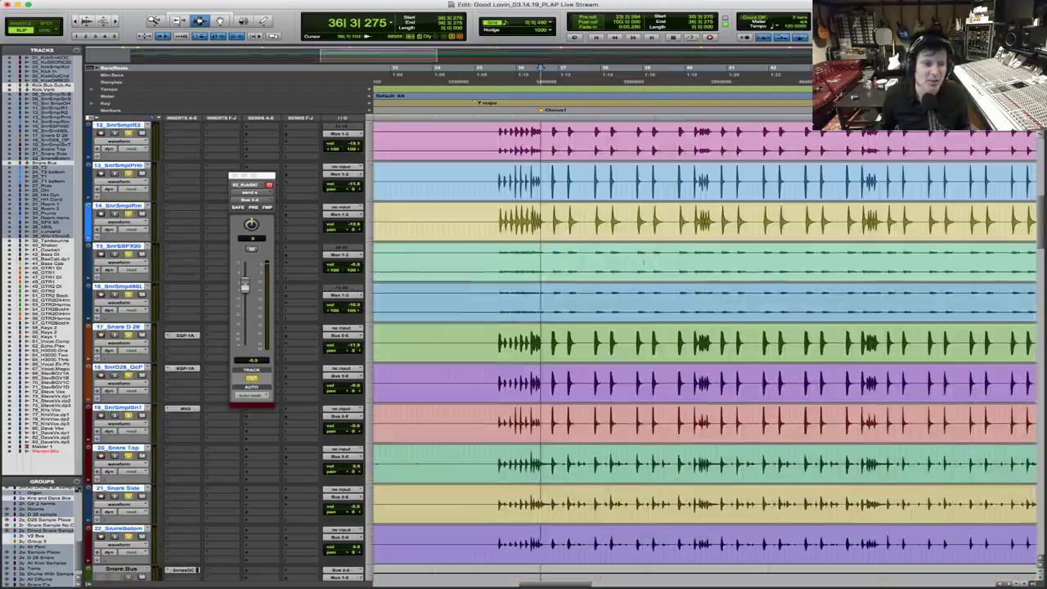
scroll(564, 347, down, 3)
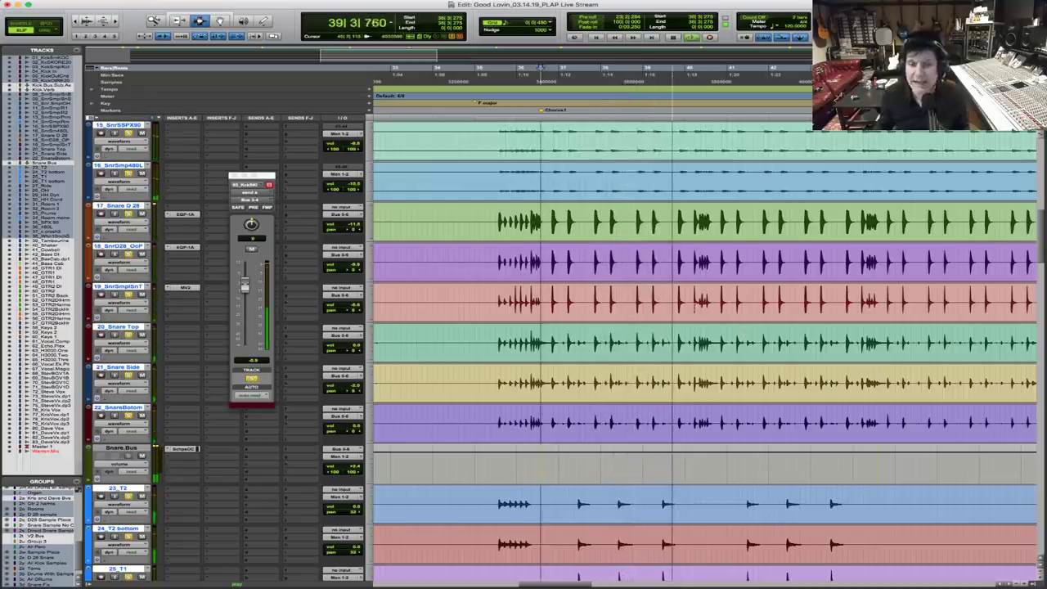
Replay the soloed drums from bar 36 beat 3 while looking over the tom, overhead, hi-hat and room tracks
key(space)
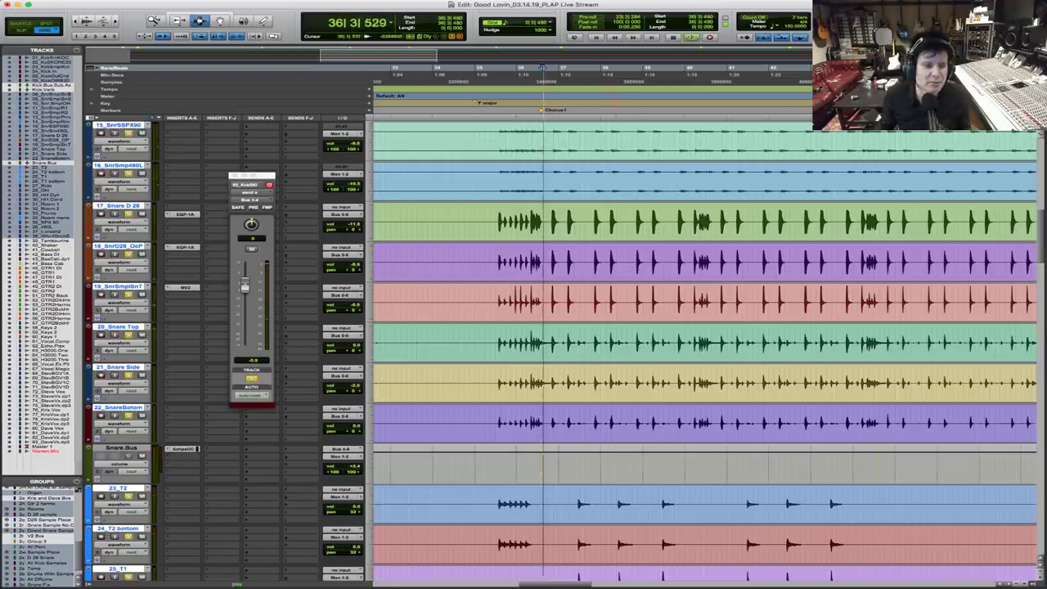
scroll(614, 414, down, 7)
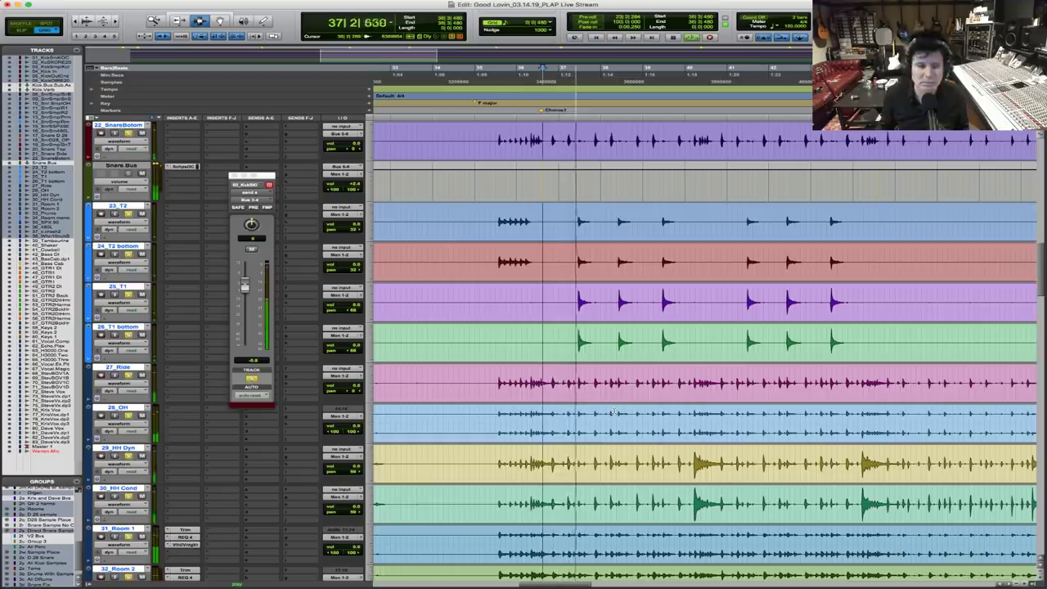
scroll(615, 411, down, 6)
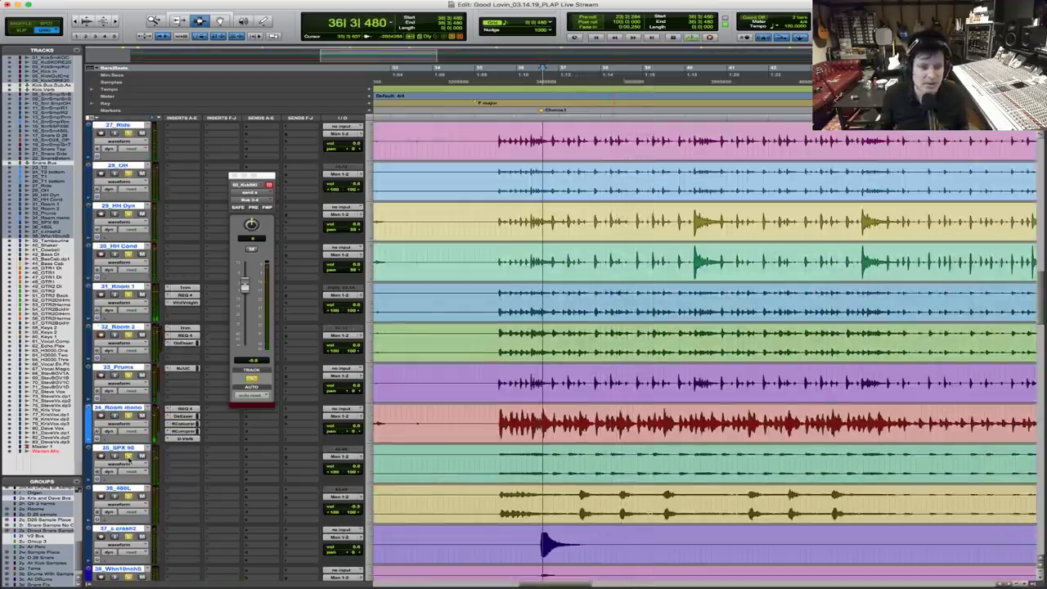
scroll(703, 352, up, 6)
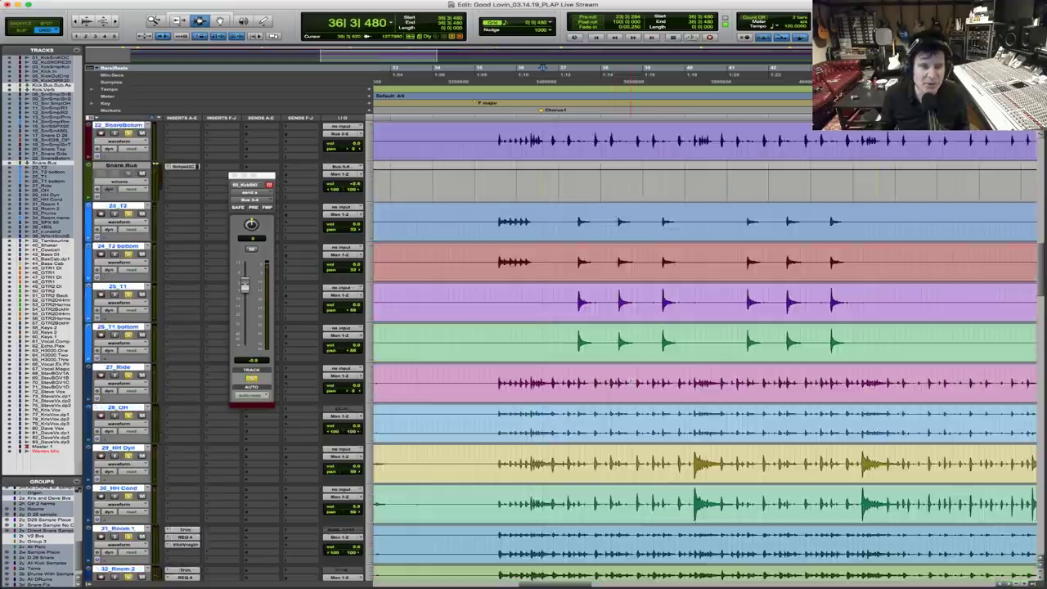
scroll(703, 352, up, 8)
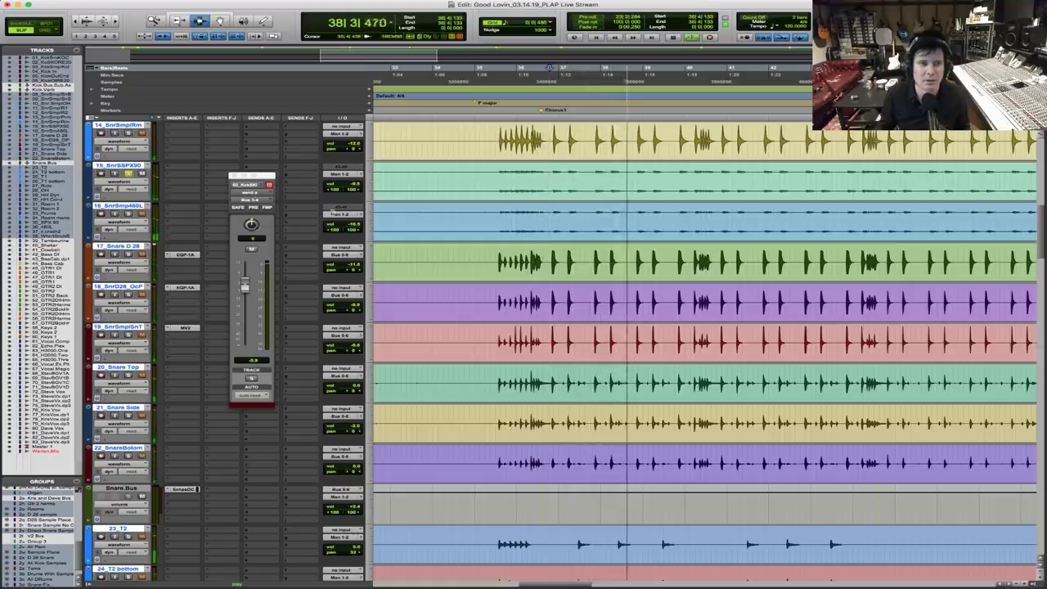
Solo the snare sample reverb tracks 15_SnrSSPX90 and 16_SnrSmp480L and audition them from bar 36 beat 4
key(space)
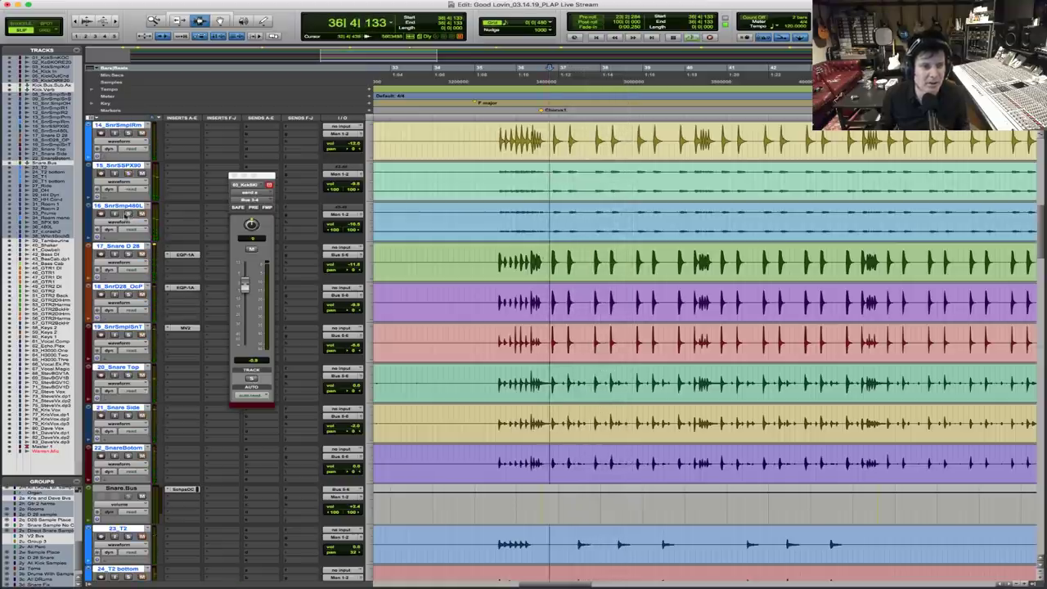
key(space)
key(super+bracketright)
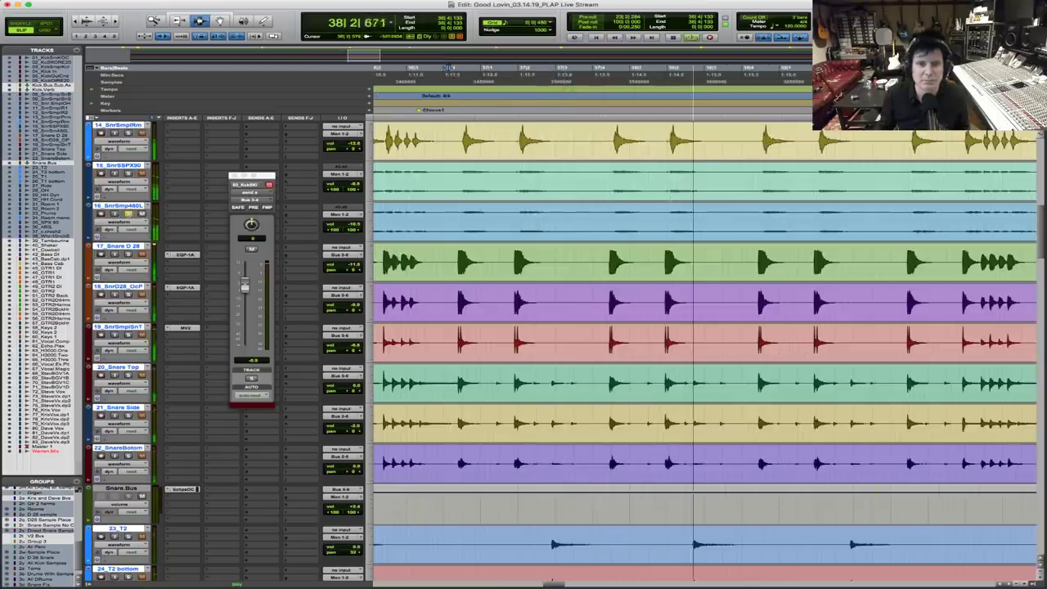
key(space)
key(super+bracketright)
key(super+bracketright)
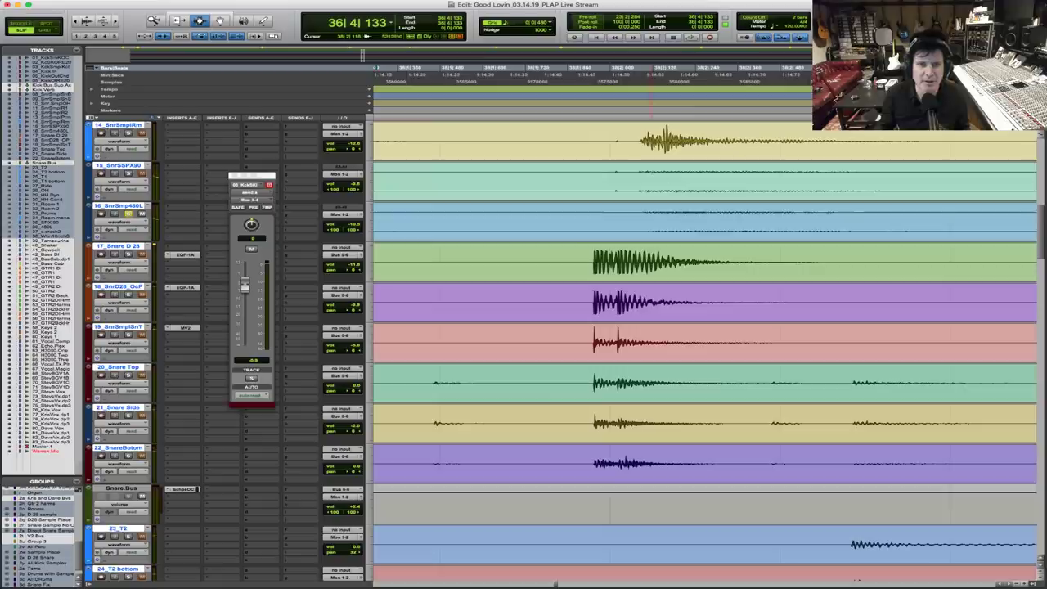
key(space)
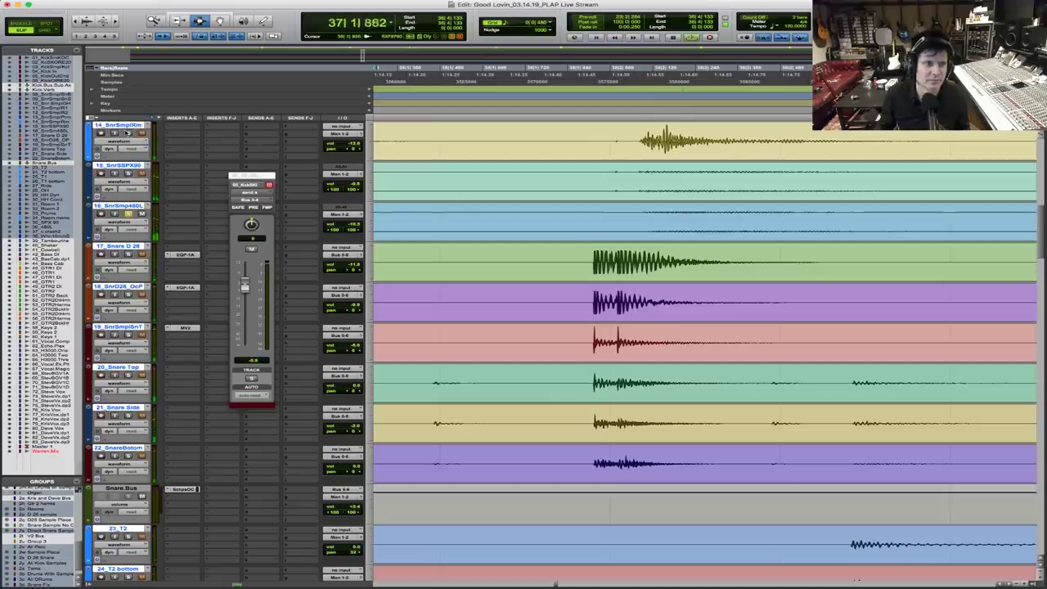
key(space)
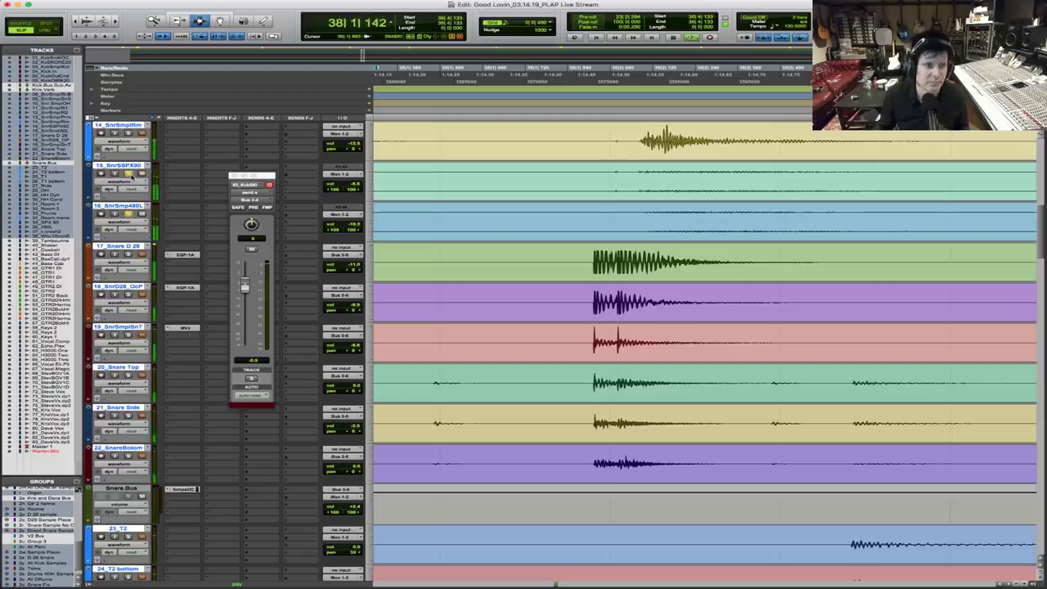
key(r)
key(r)
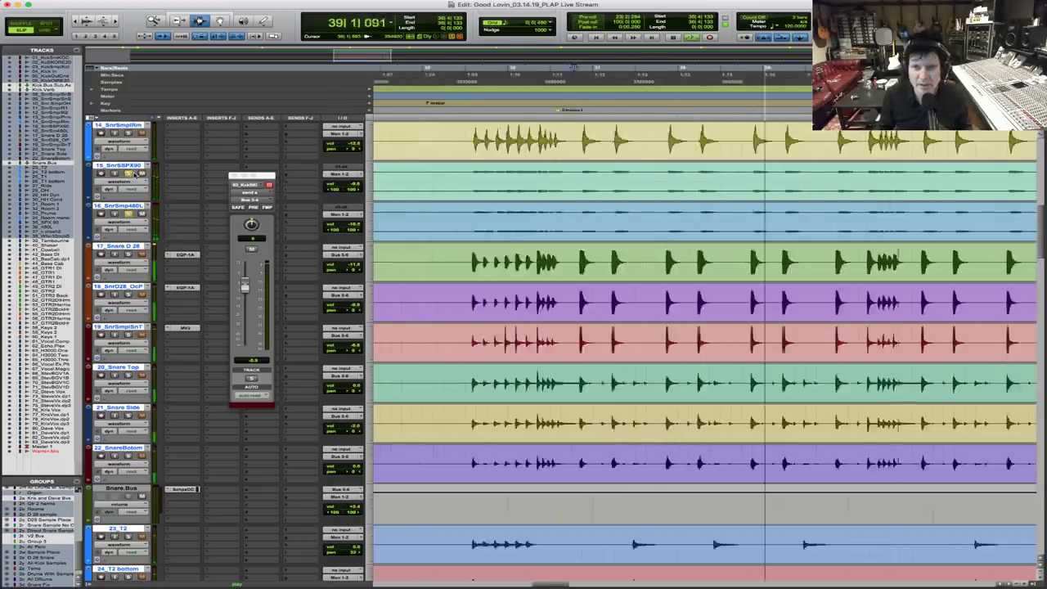
Stop playback and enlarge the snare tracks' waveforms around bar 39 to inspect the SPX90 and 480L samples
key(space)
key(t)
key(t)
key(t)
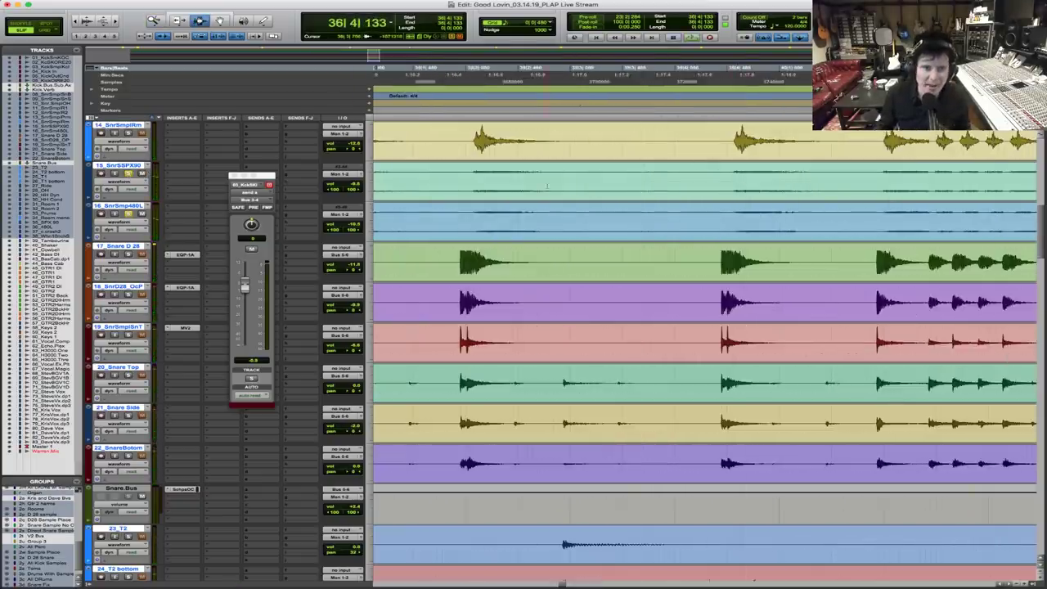
key(super+alt+bracketright)
key(super+alt+bracketright)
key(super+alt+bracketright)
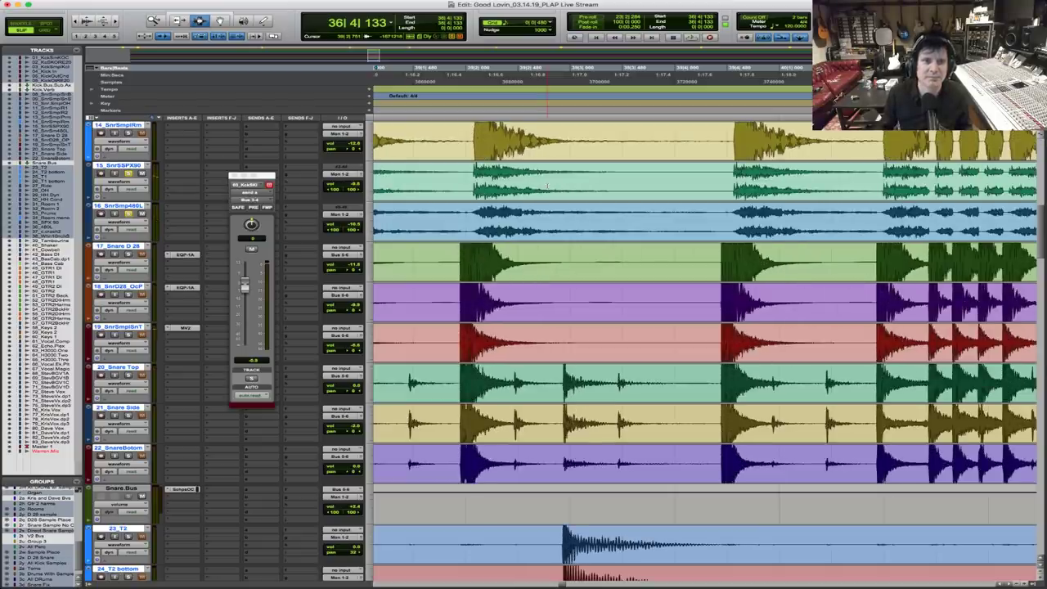
Audition the SPX90 and 480L snare samples from bar 39 beat 2, and replay them with all drums soloed
key(space)
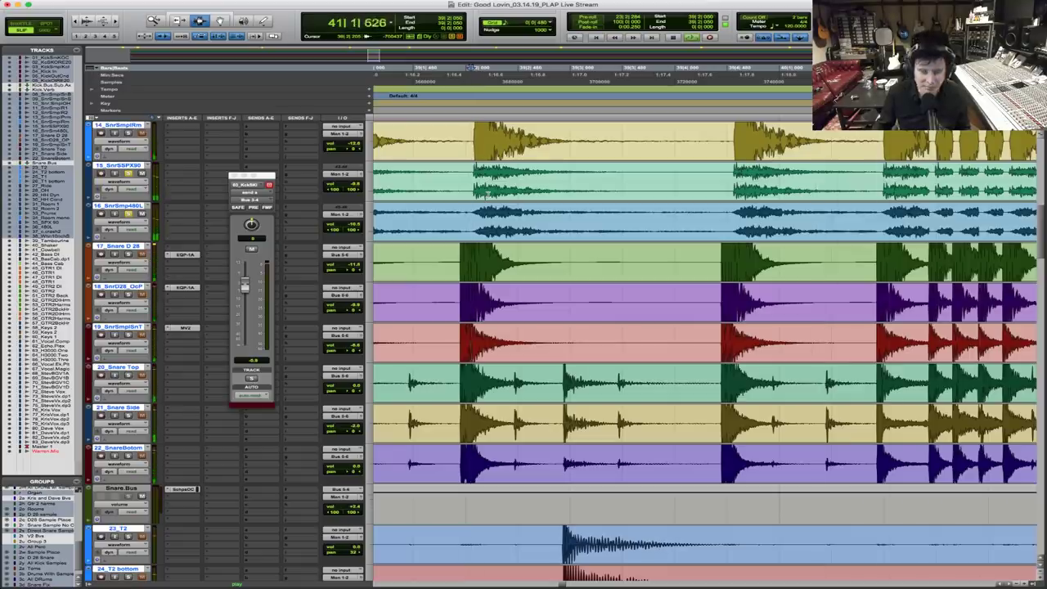
key(super+bracketleft)
key(super+bracketleft)
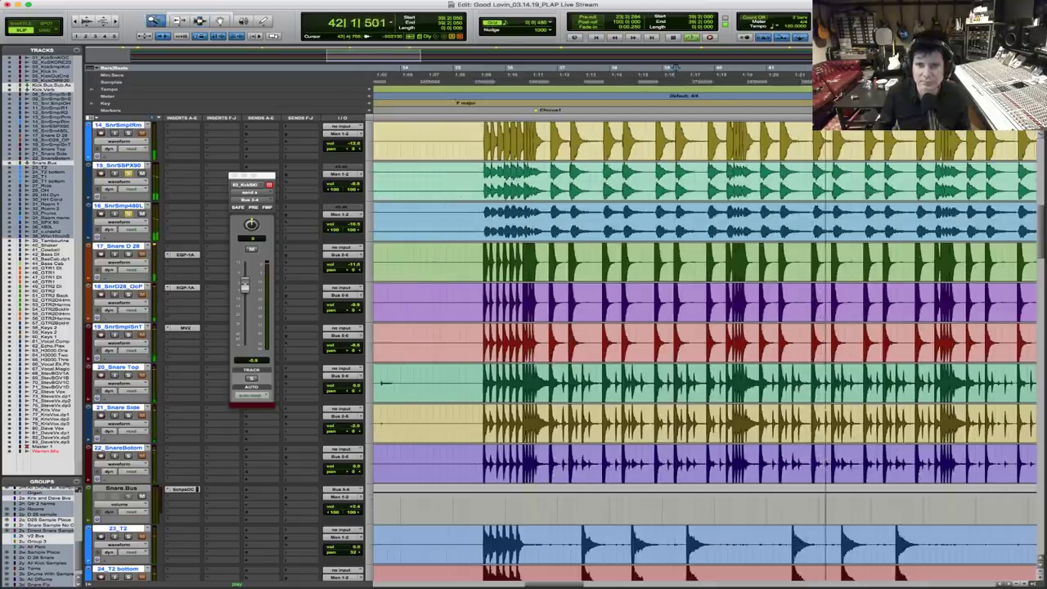
key(super+bracketright)
key(super+bracketright)
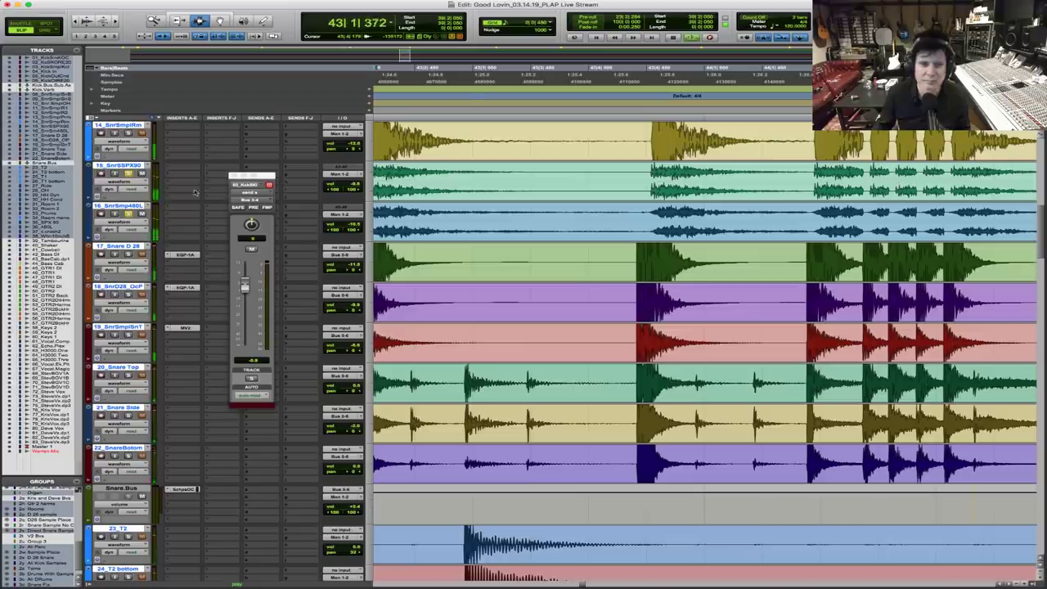
key(space)
key(space)
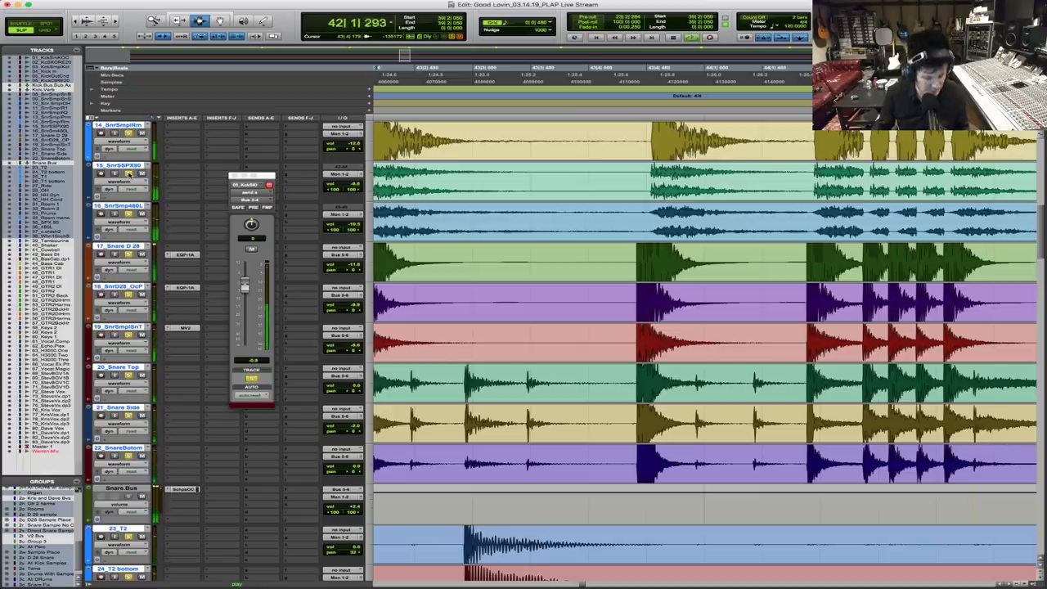
Play the soloed drums and examine the snare sample room and reverb waveforms up close at the hits in bar 17
key(r)
key(r)
key(r)
key(r)
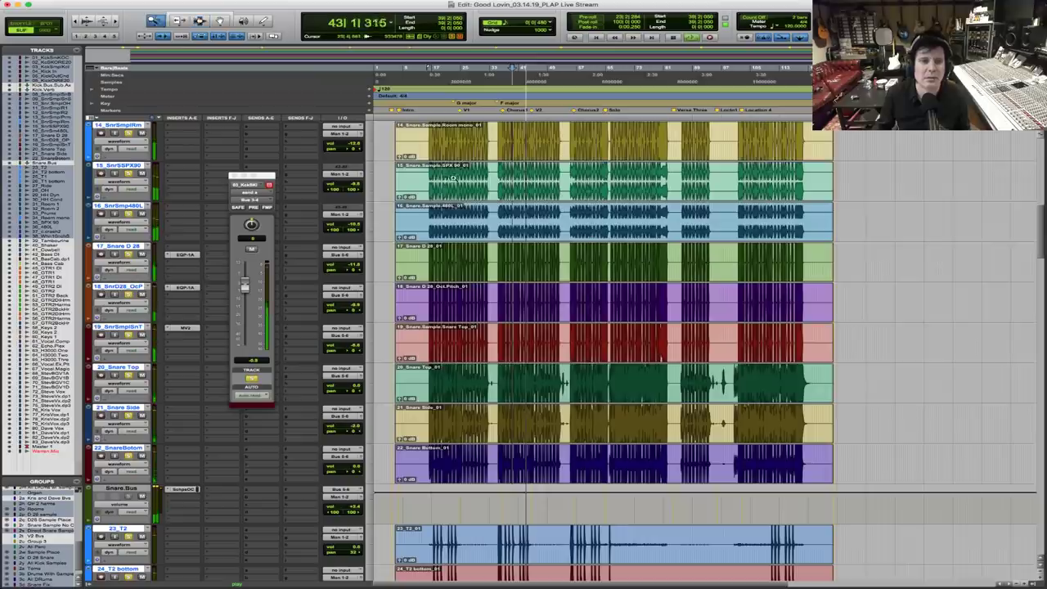
key(t)
click(199, 20)
key(t)
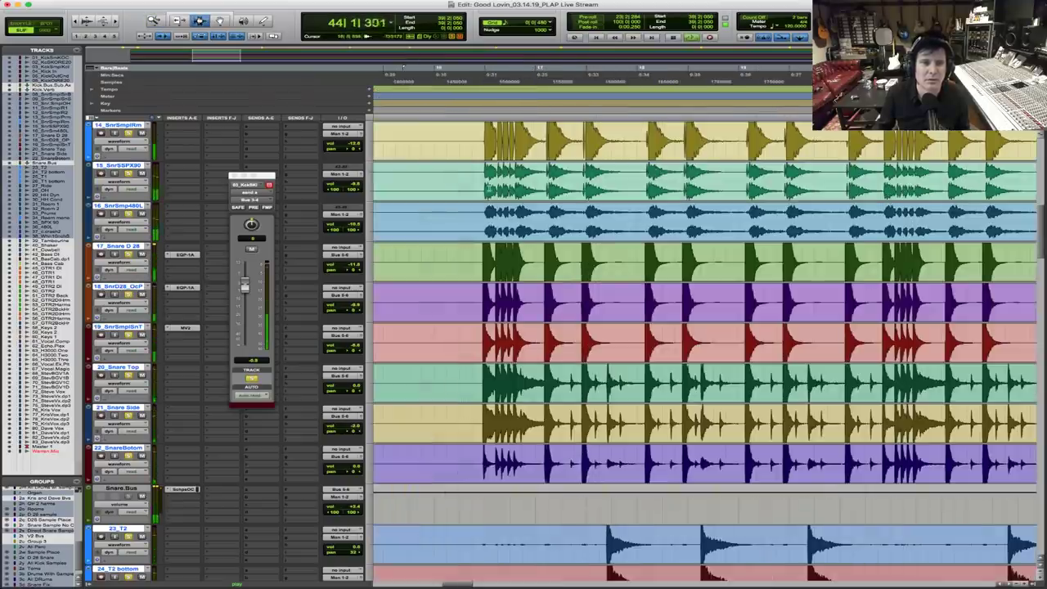
key(t)
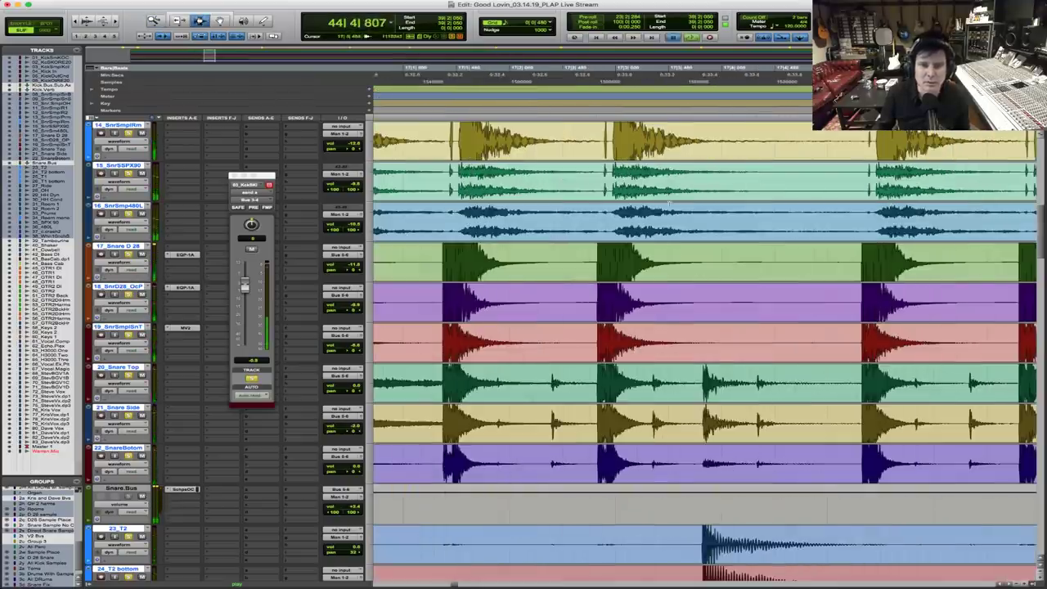
key(space)
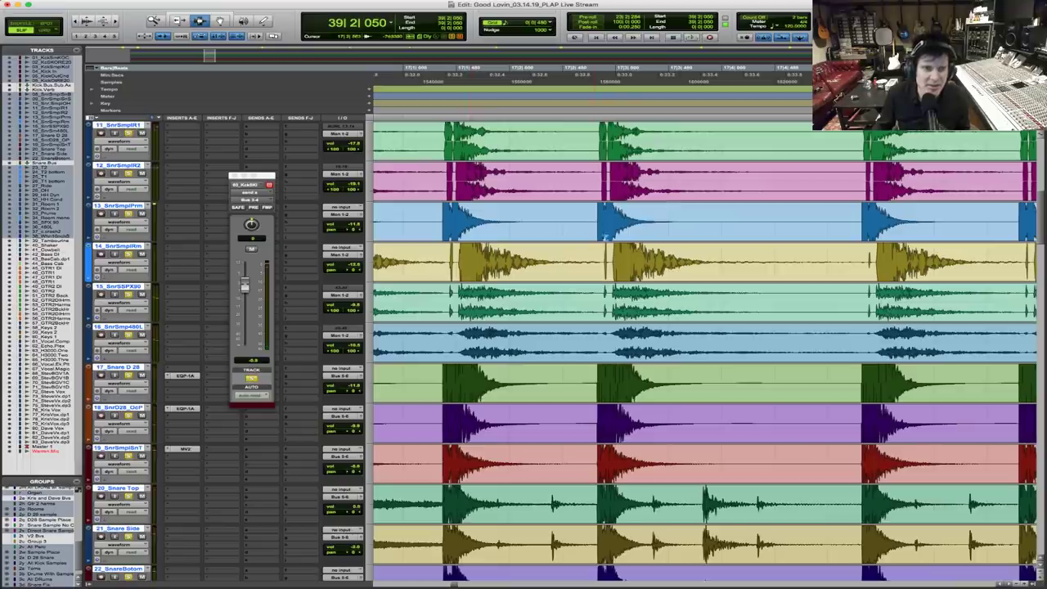
click(548, 266)
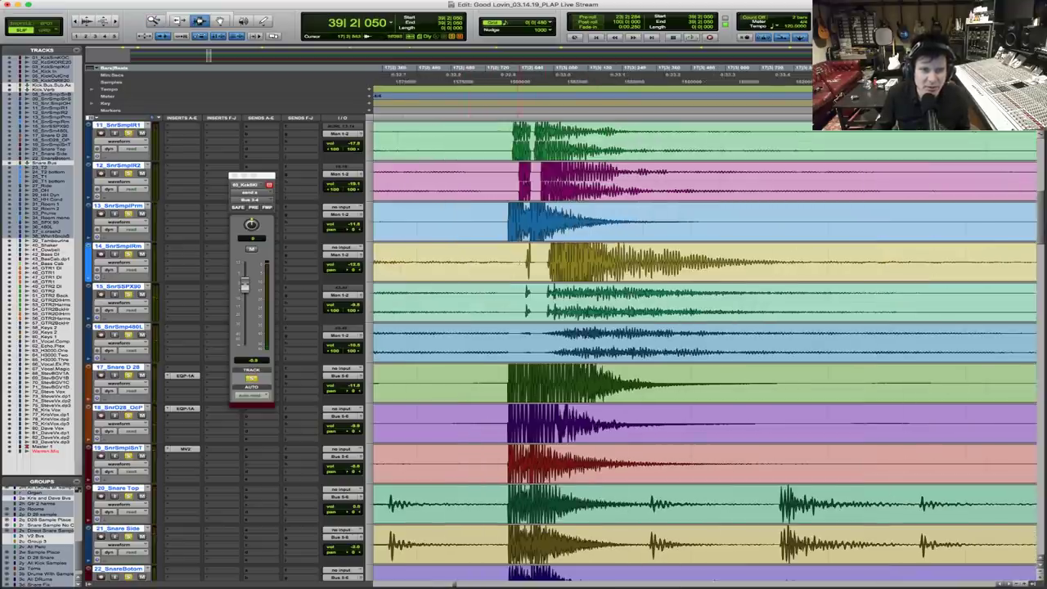
Return the waveforms to normal height and play the soloed drums from bar 16 beat 2
key(r)
key(r)
key(r)
key(r)
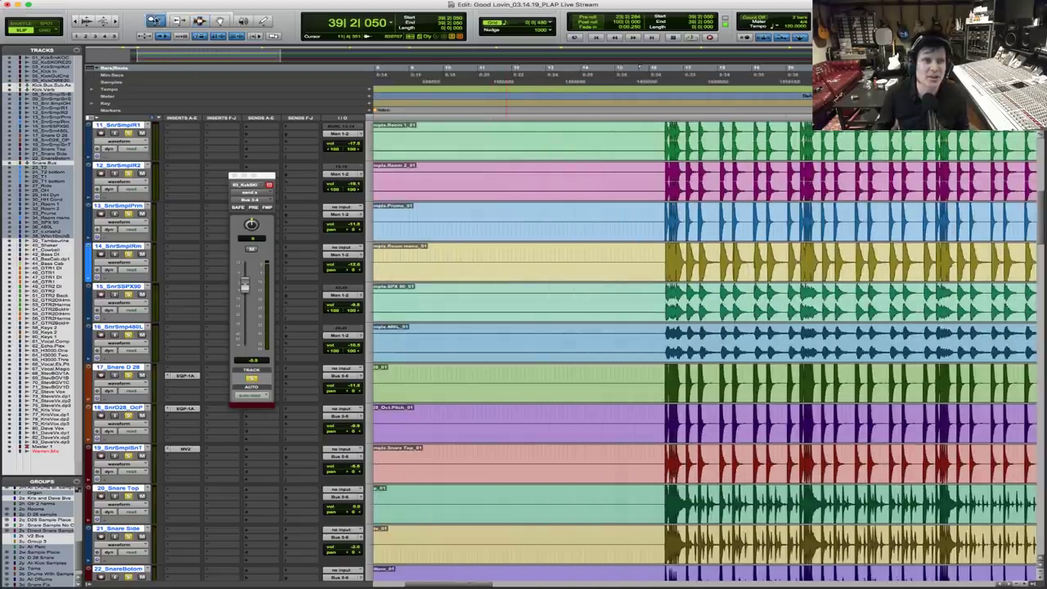
double_click(154, 19)
click(443, 149)
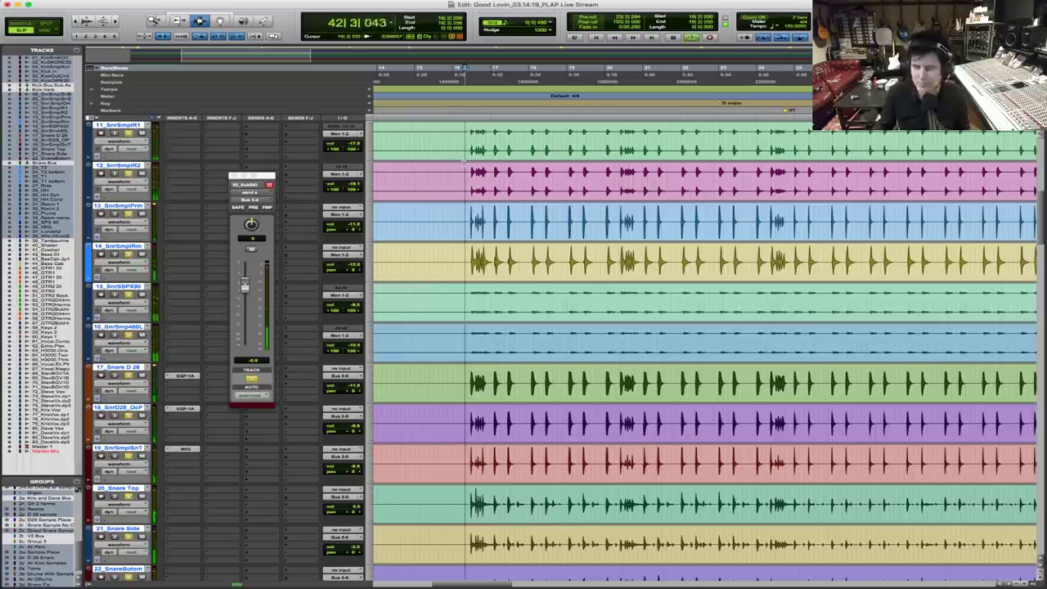
key(space)
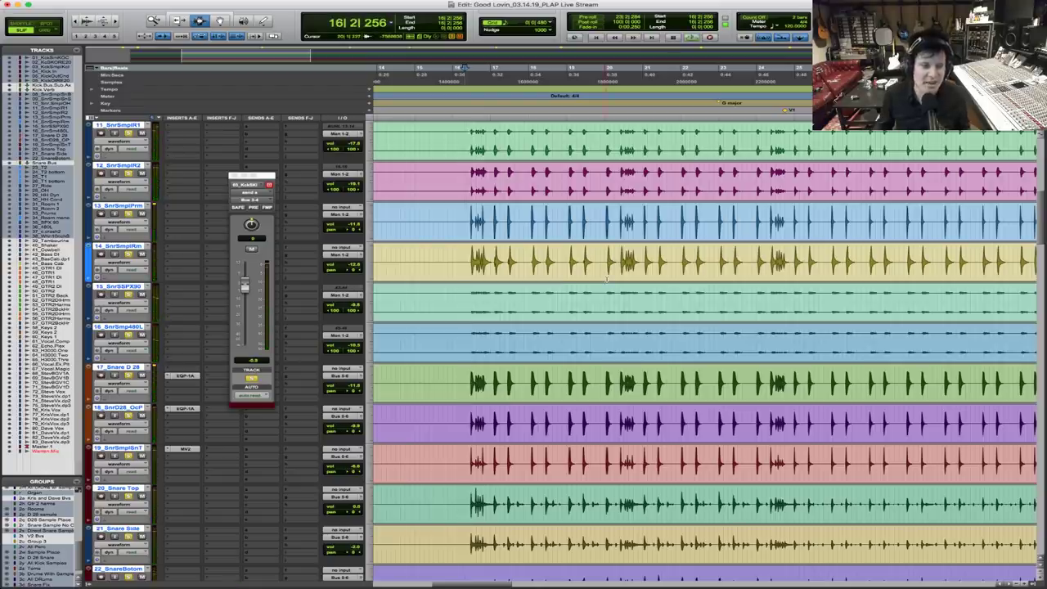
Create one stereo aux input track directly after Snare.Bus and name it Snare.Reverb
scroll(606, 278, down, 3)
scroll(606, 278, down, 5)
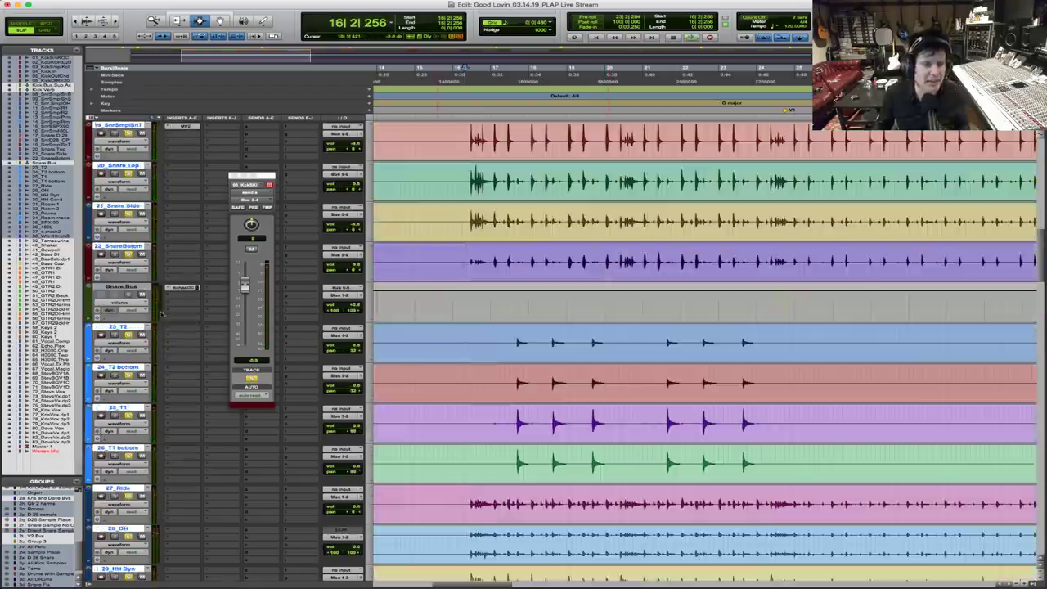
click(138, 290)
key(super+shift+n)
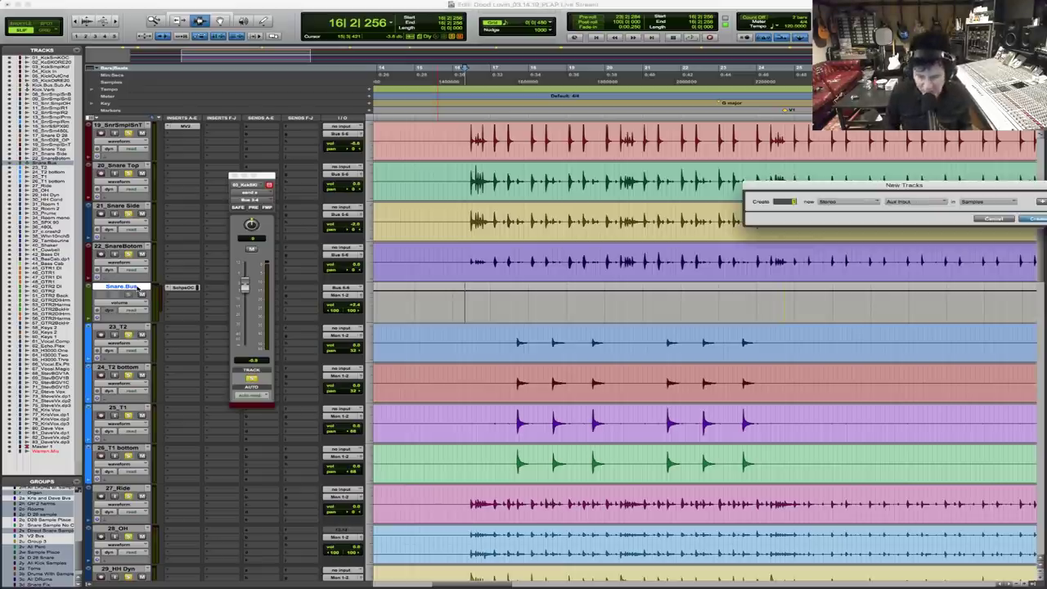
key(Escape)
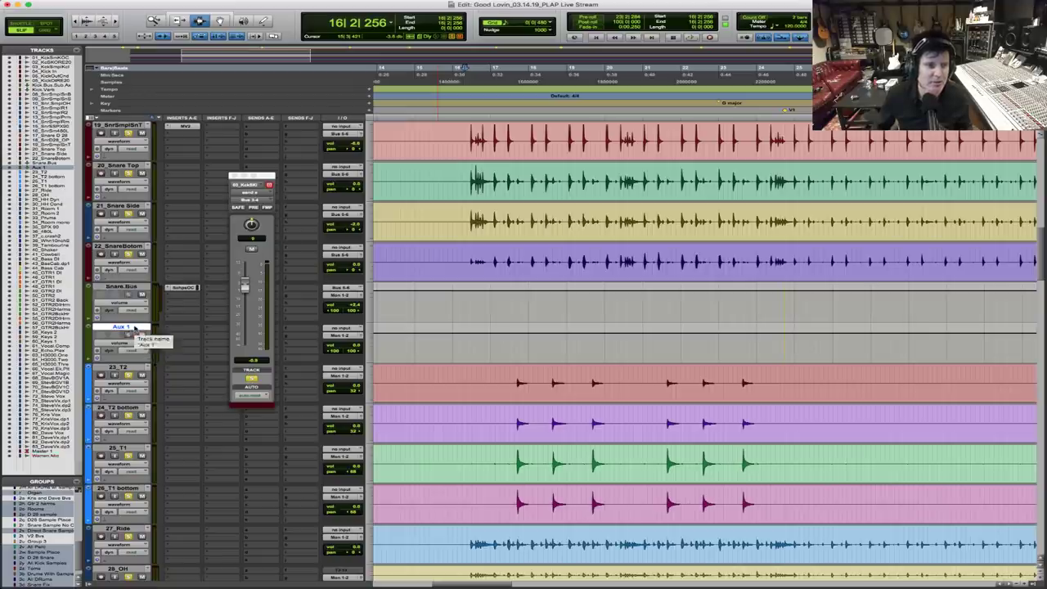
double_click(135, 326)
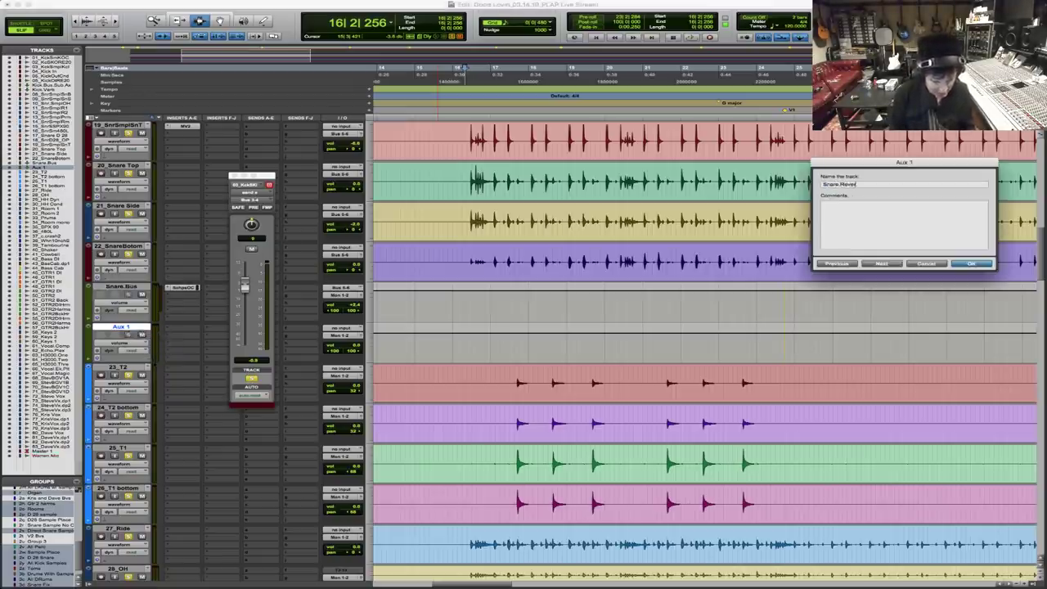
key(Return)
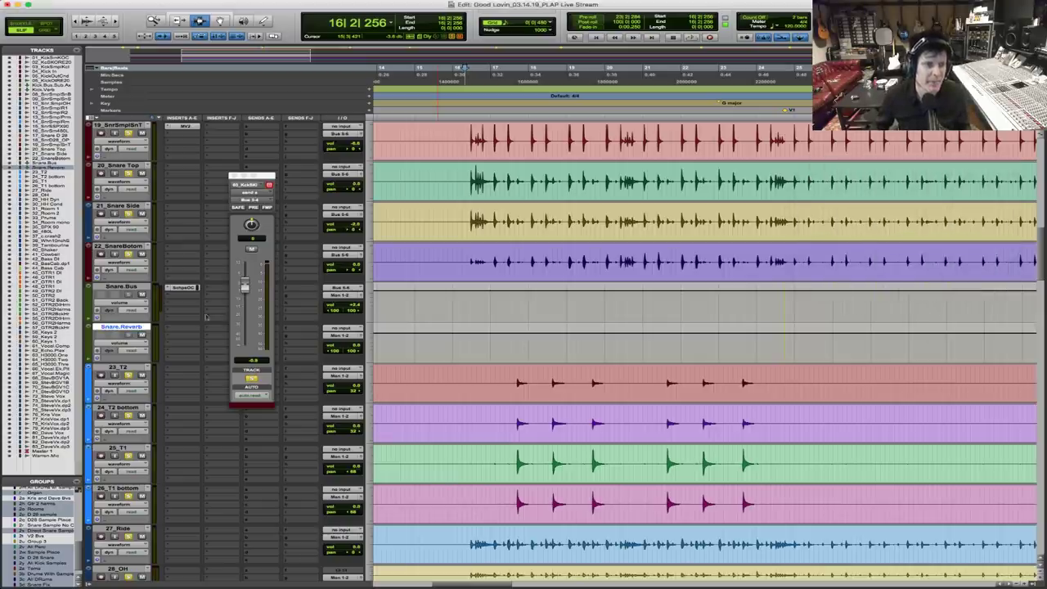
Insert the stereo Abbey Road Chambers reverb on Snare.Reverb and close the floating kick send window
click(187, 333)
mouse_move(216, 328)
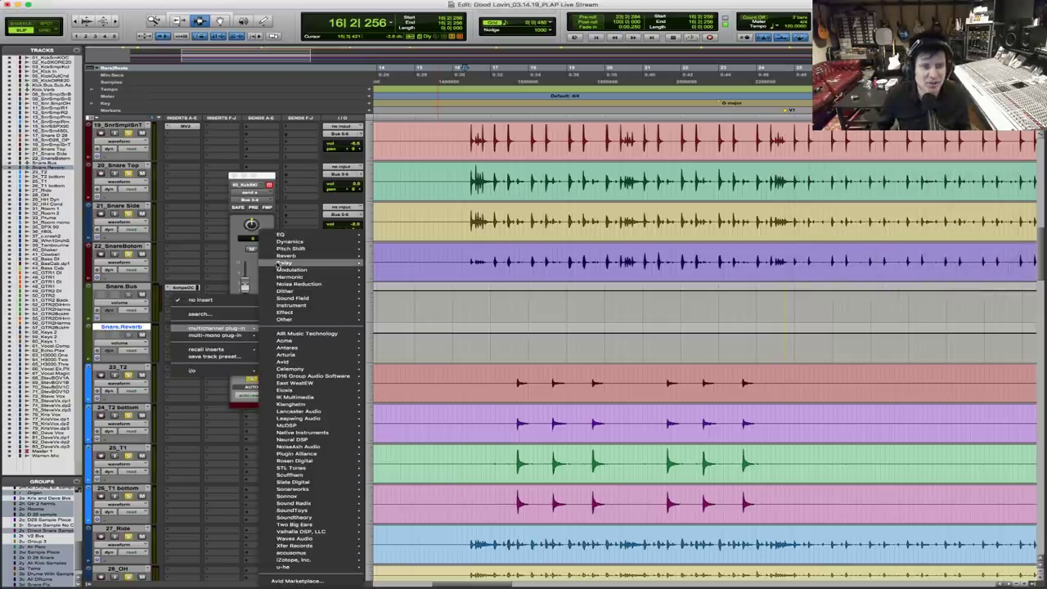
mouse_move(288, 250)
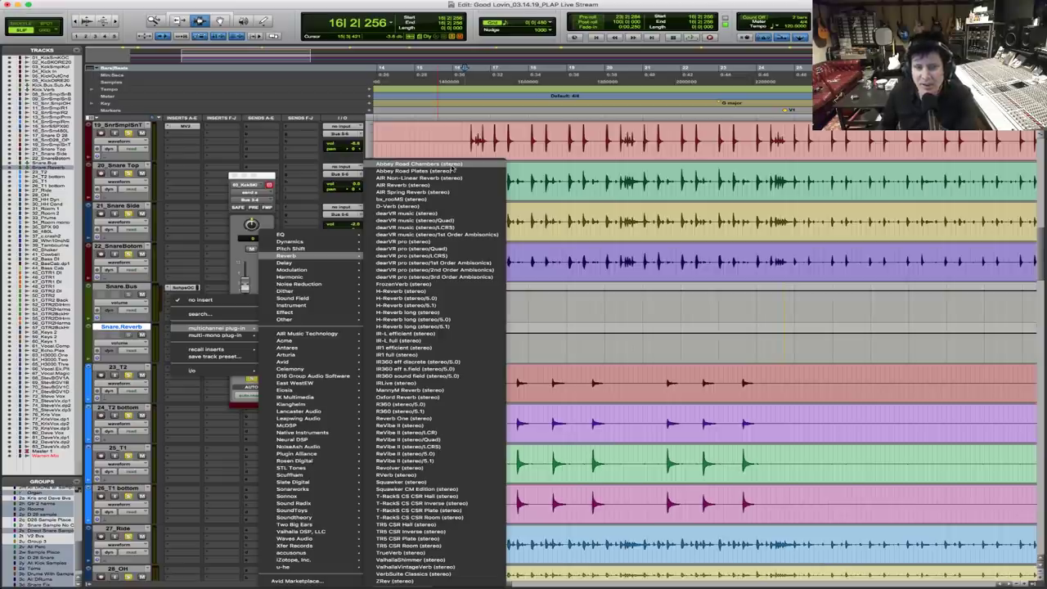
click(687, 153)
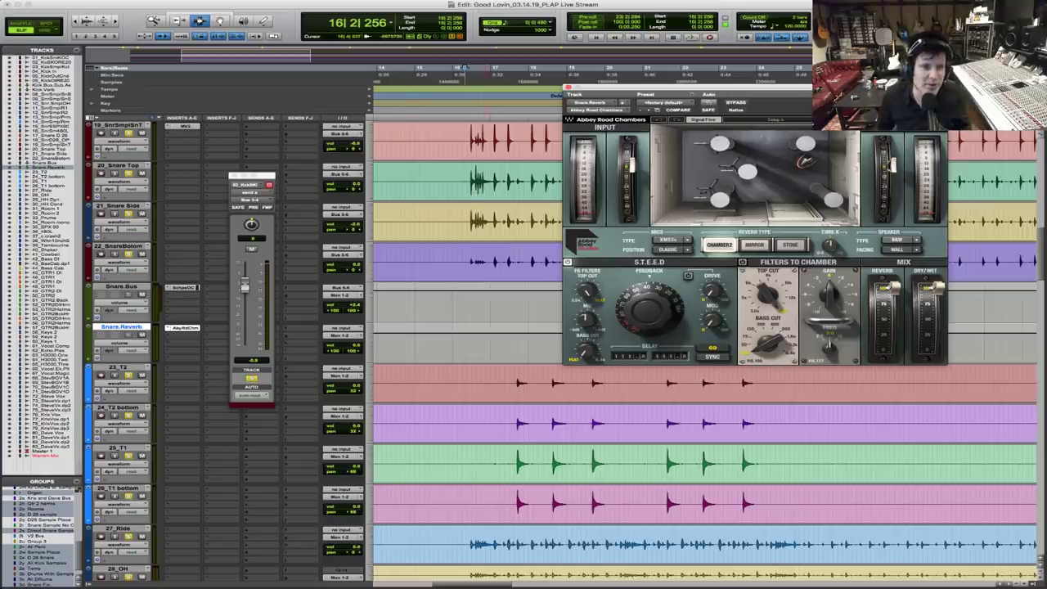
scroll(481, 222, up, 2)
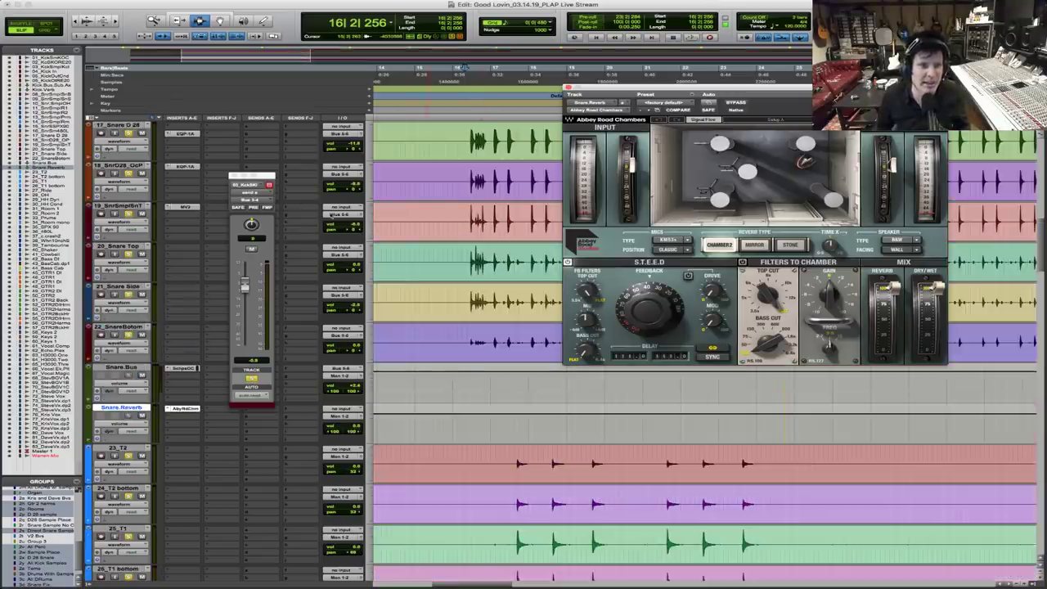
click(235, 175)
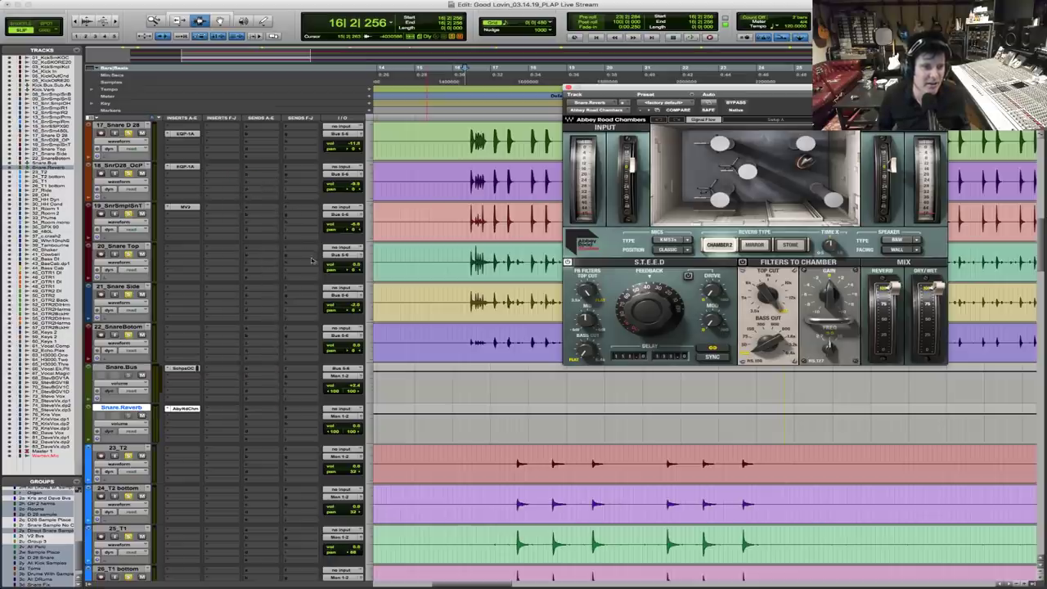
Solo only the 19_SnrSmplSnT track and add a send on it to Bus 7-8 (Stereo)
scroll(311, 262, up, 1)
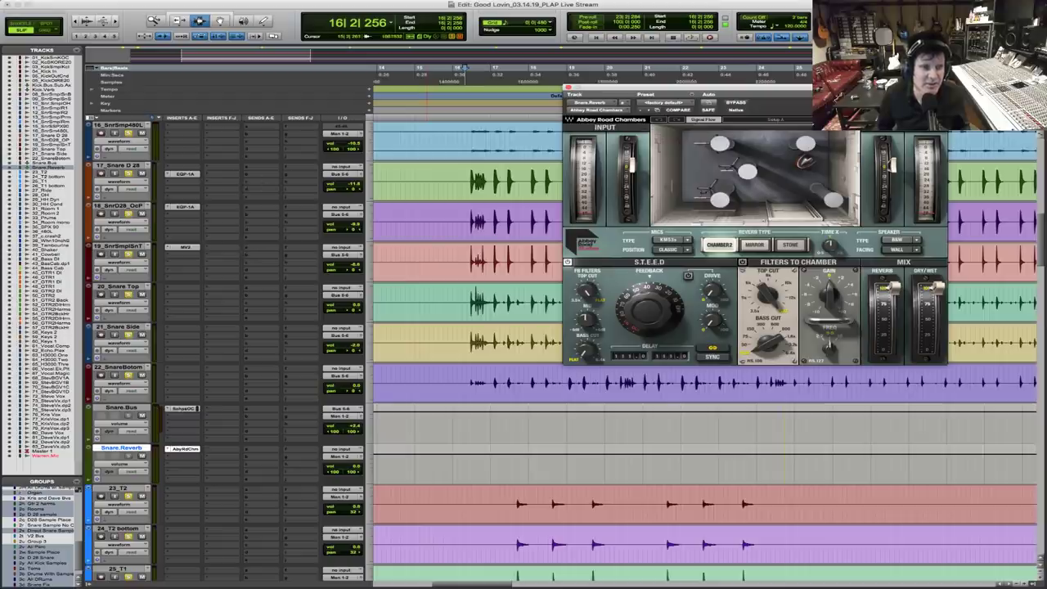
click(129, 133)
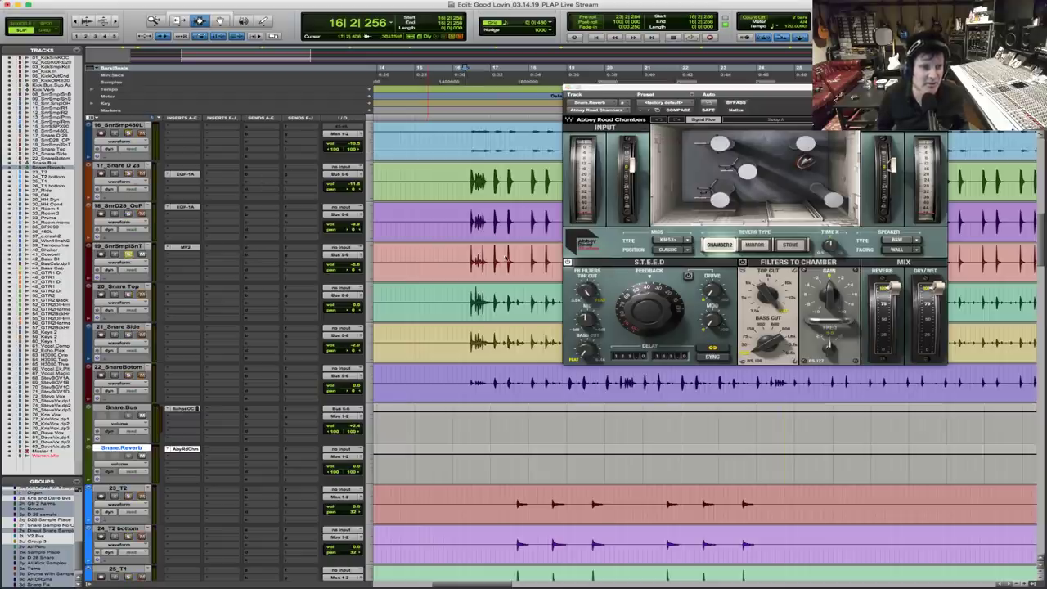
key(space)
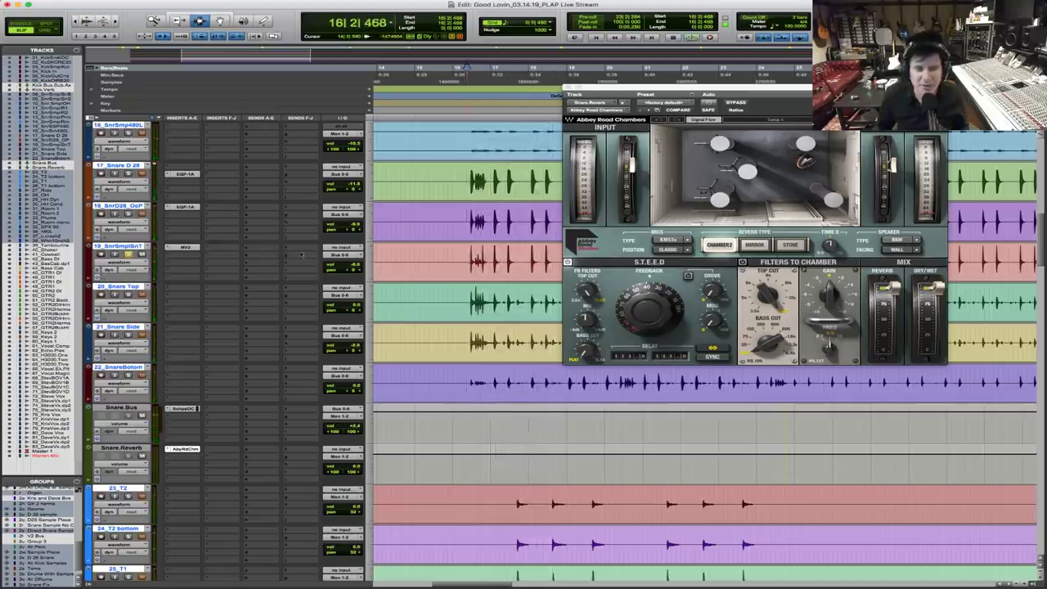
key(space)
click(274, 253)
mouse_move(278, 254)
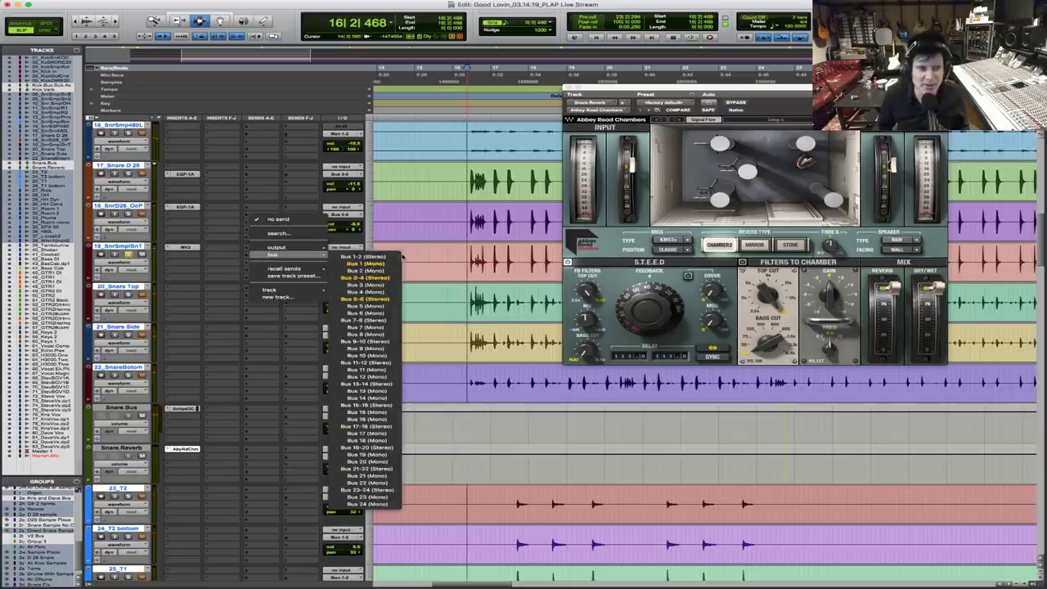
click(369, 322)
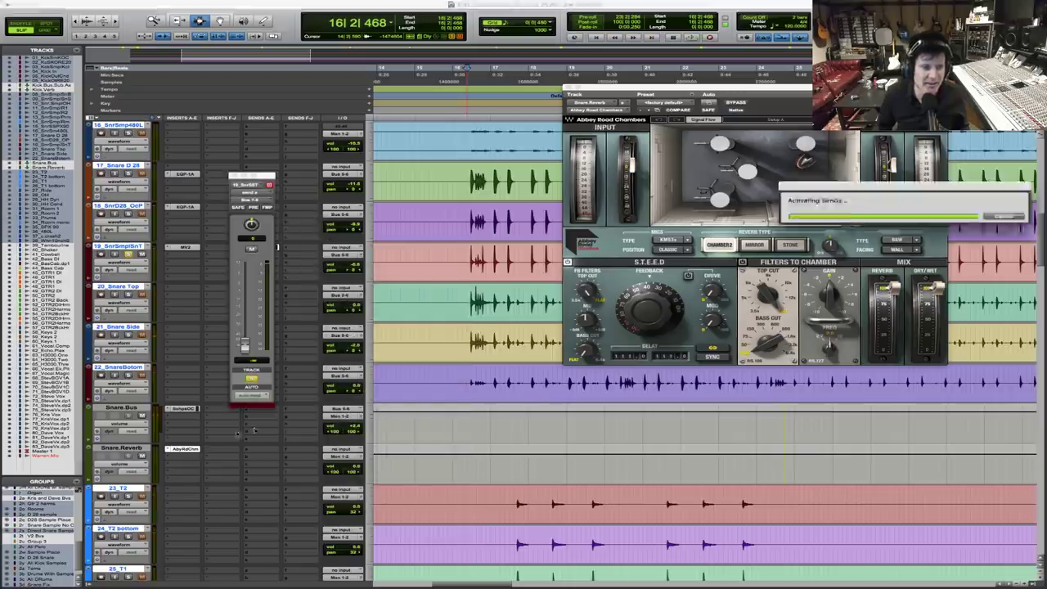
Set the Snare.Reverb input to Bus 7-8 (Stereo) and raise the 19_SnrSmplSnT send level to 0.0 dB during playback
click(347, 451)
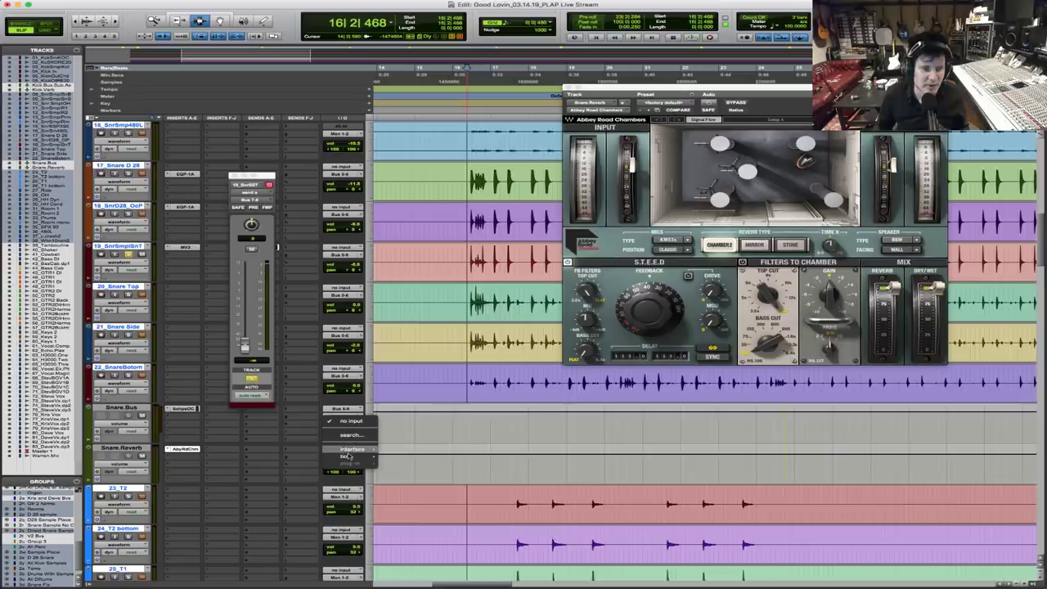
mouse_move(350, 455)
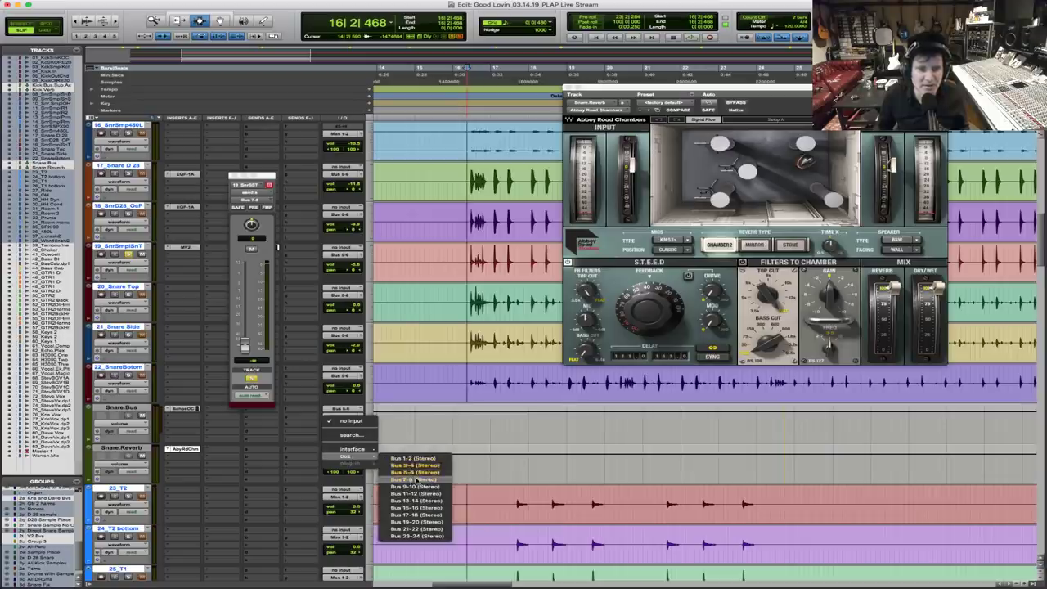
click(417, 480)
key(space)
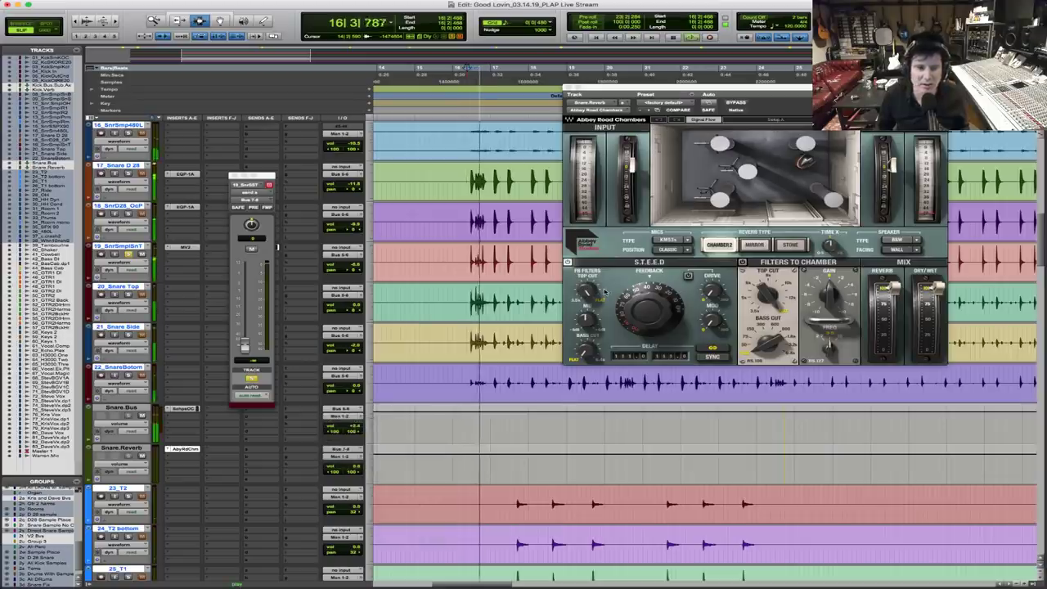
drag(245, 344, 245, 282)
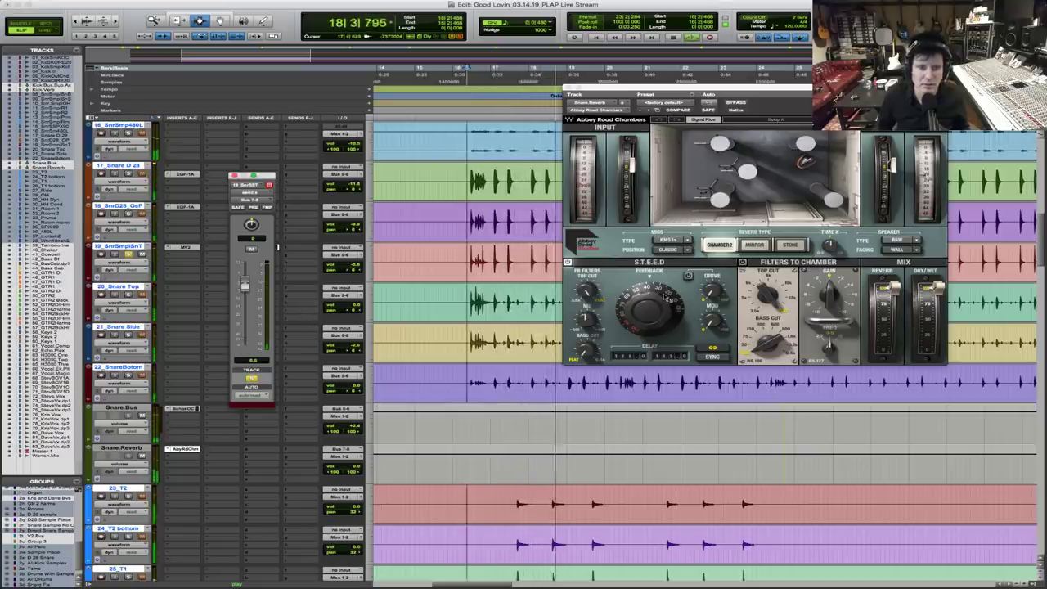
key(space)
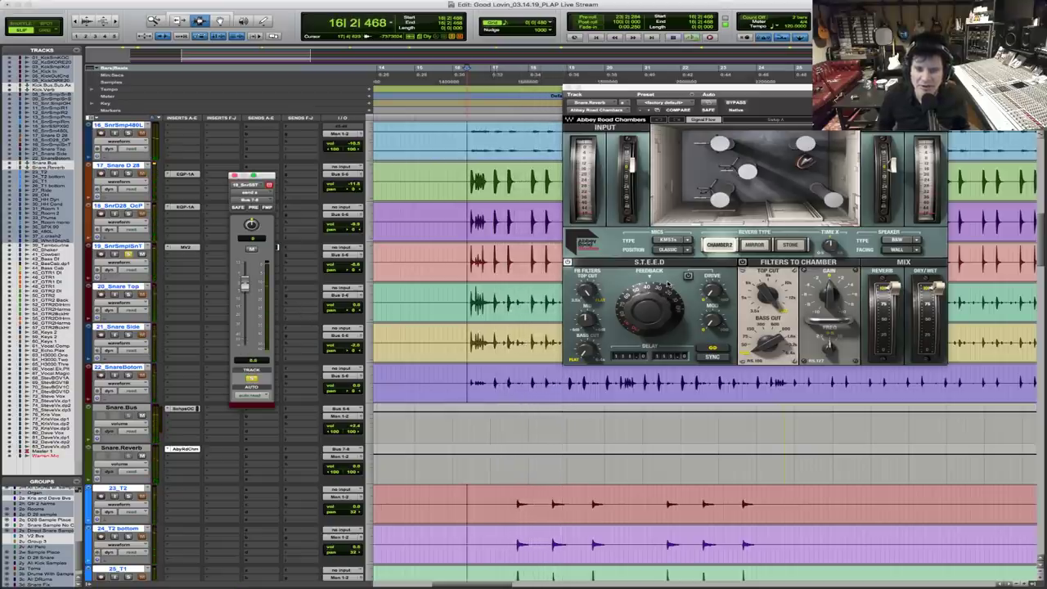
Play the soloed snare sample through the reverb and check the S.T.E.E.D. delay time in Abbey Road Chambers
key(space)
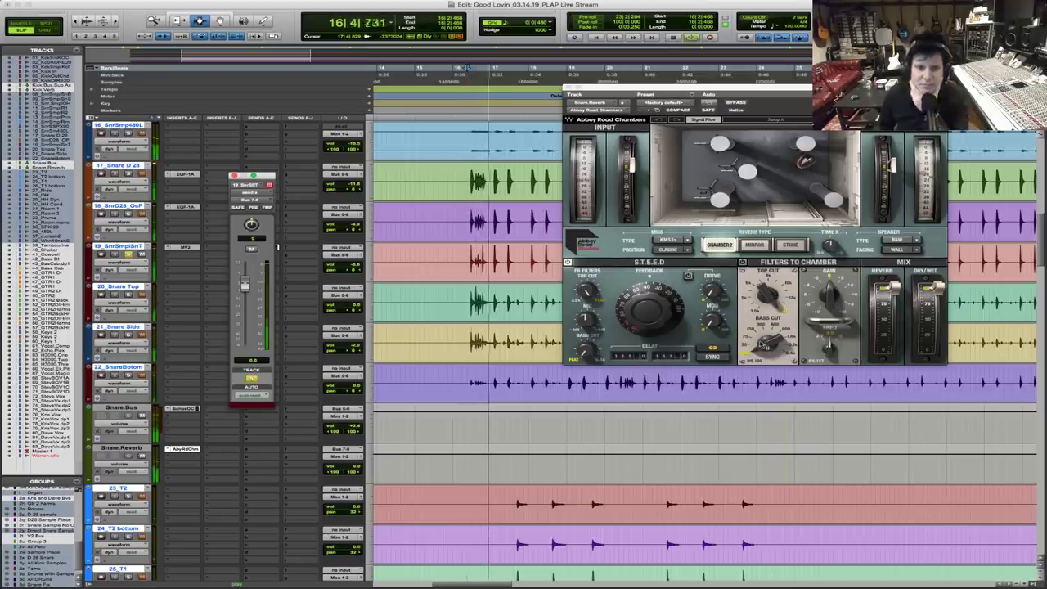
click(636, 358)
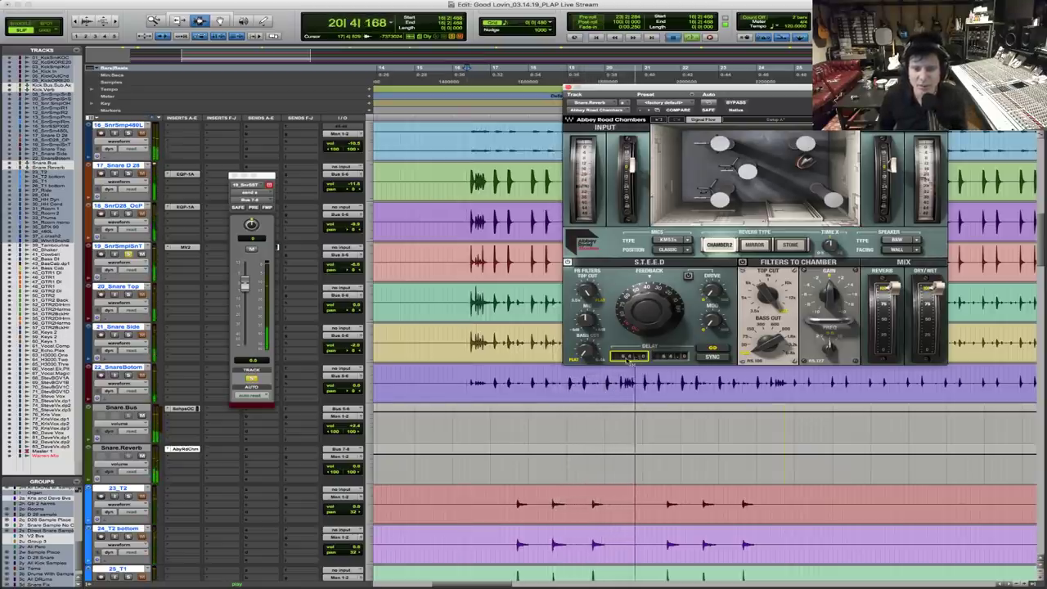
key(space)
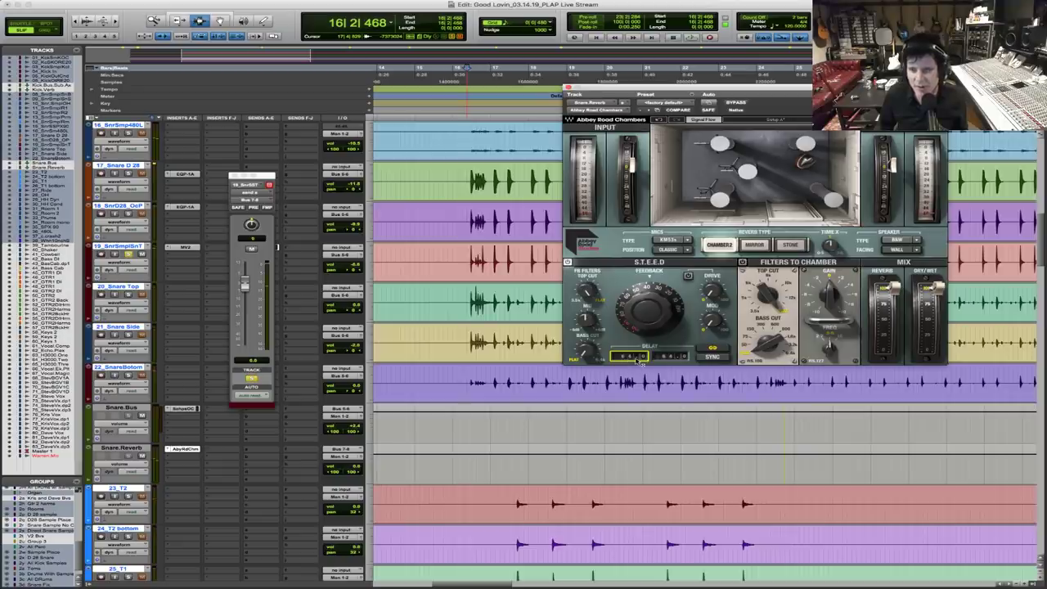
Compare the KM53 and MK2H mic types in Abbey Road Chambers during playback and leave the mic type on MK2H
key(space)
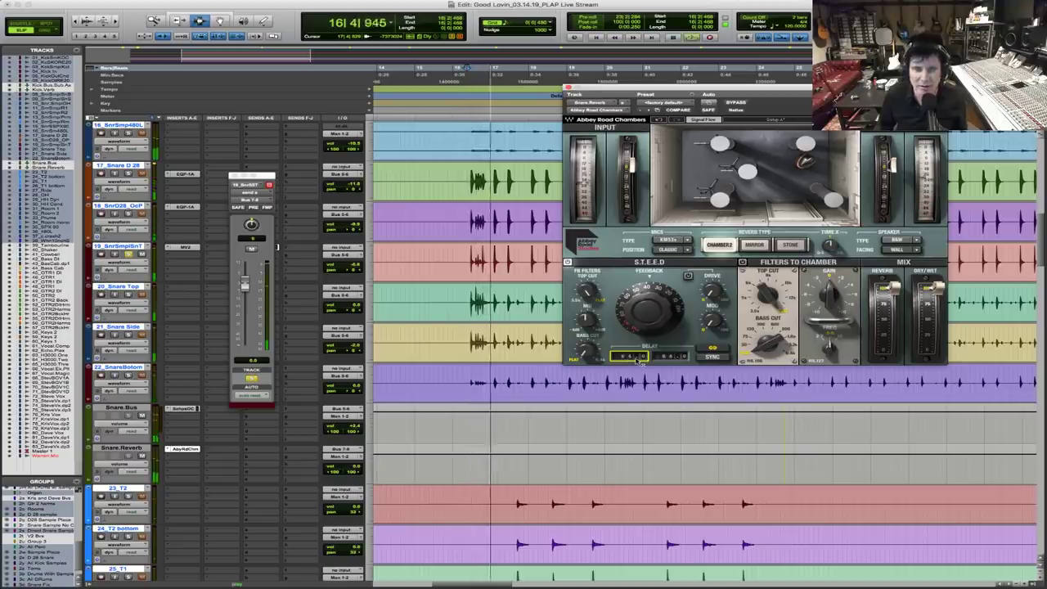
click(677, 243)
key(space)
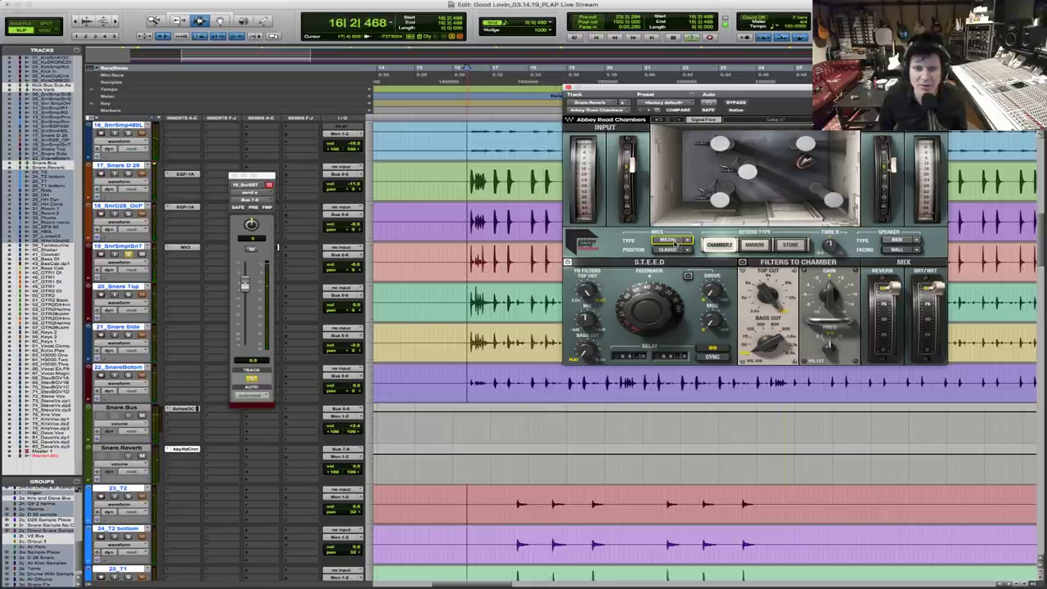
click(674, 242)
key(space)
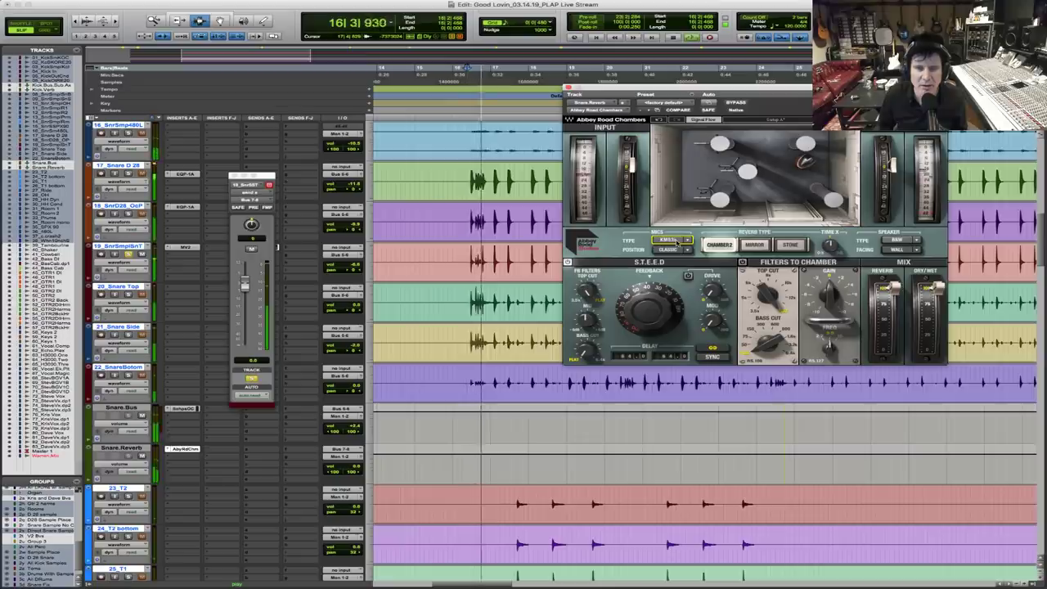
click(676, 242)
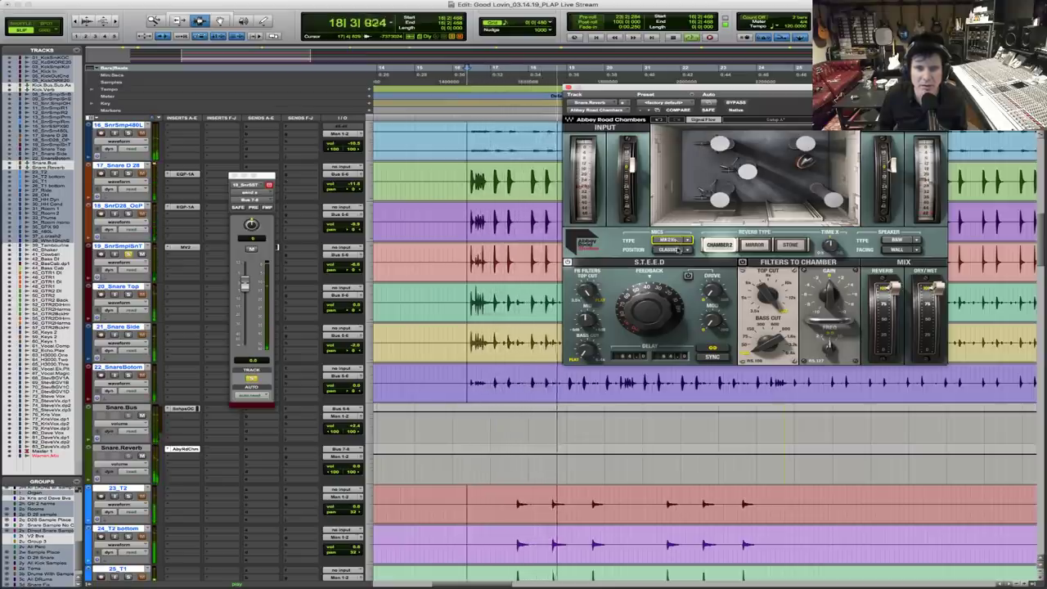
key(space)
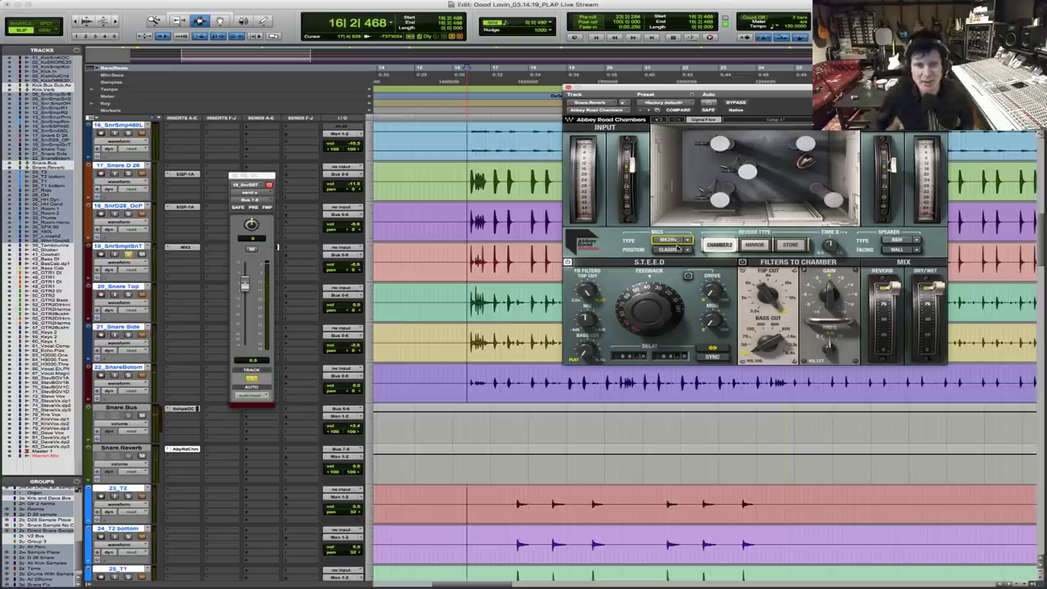
key(space)
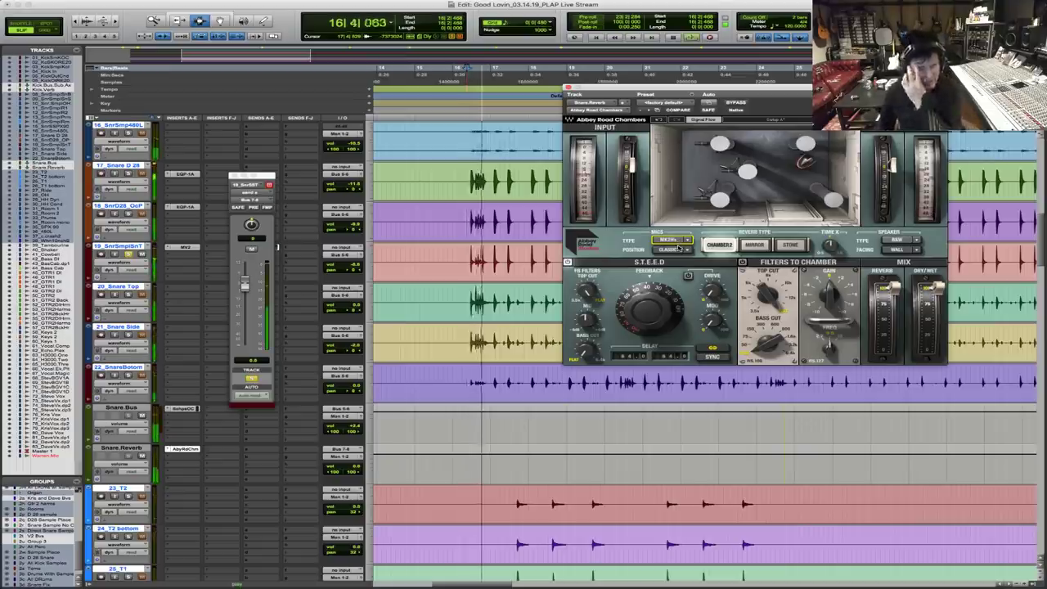
click(677, 243)
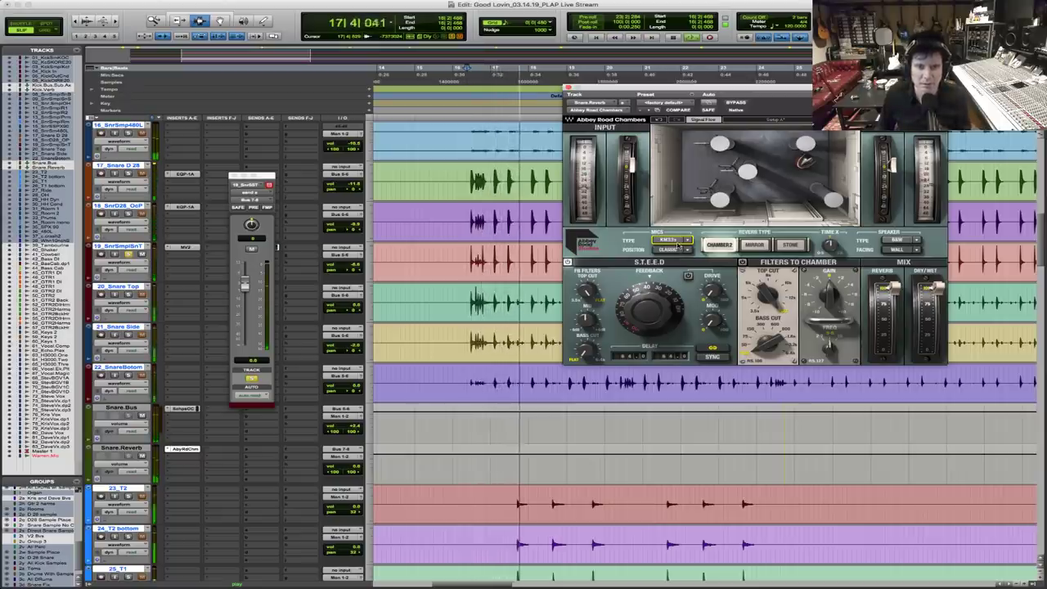
click(678, 243)
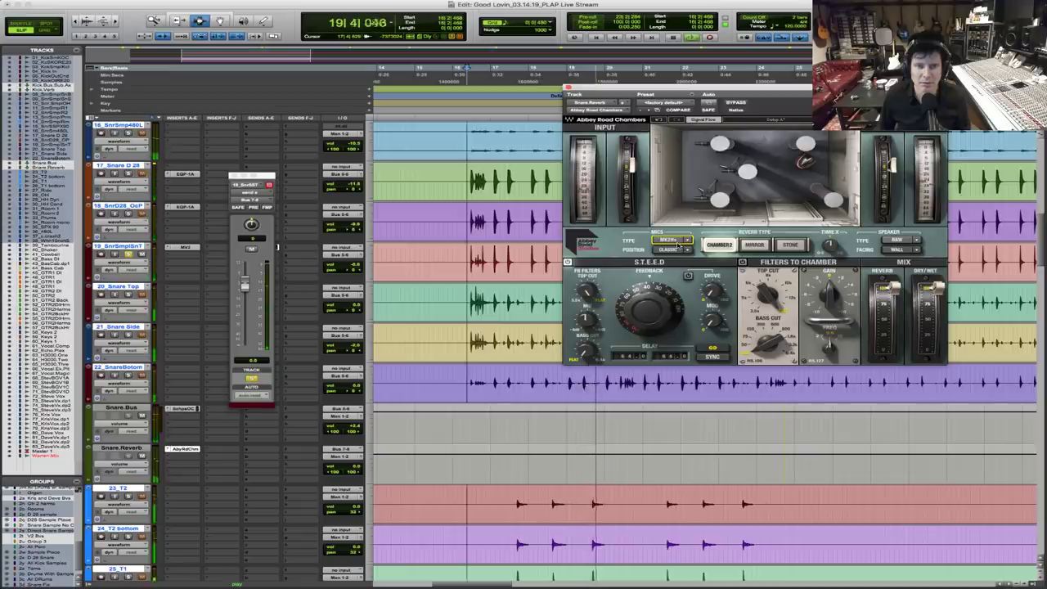
key(space)
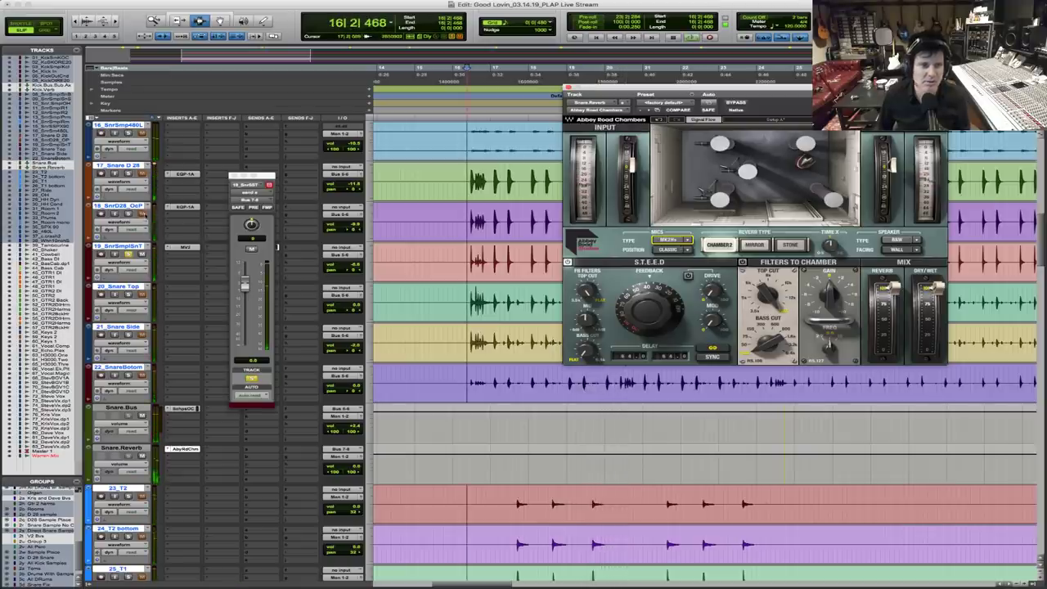
Play all the drums soloed together and raise the Snare.Reverb track volume
key(space)
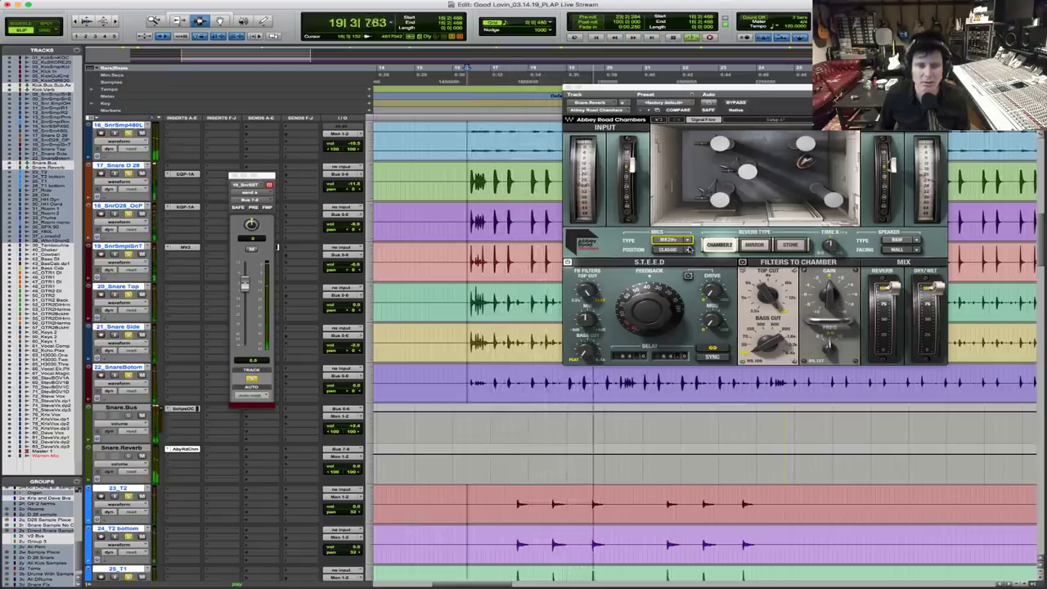
click(356, 469)
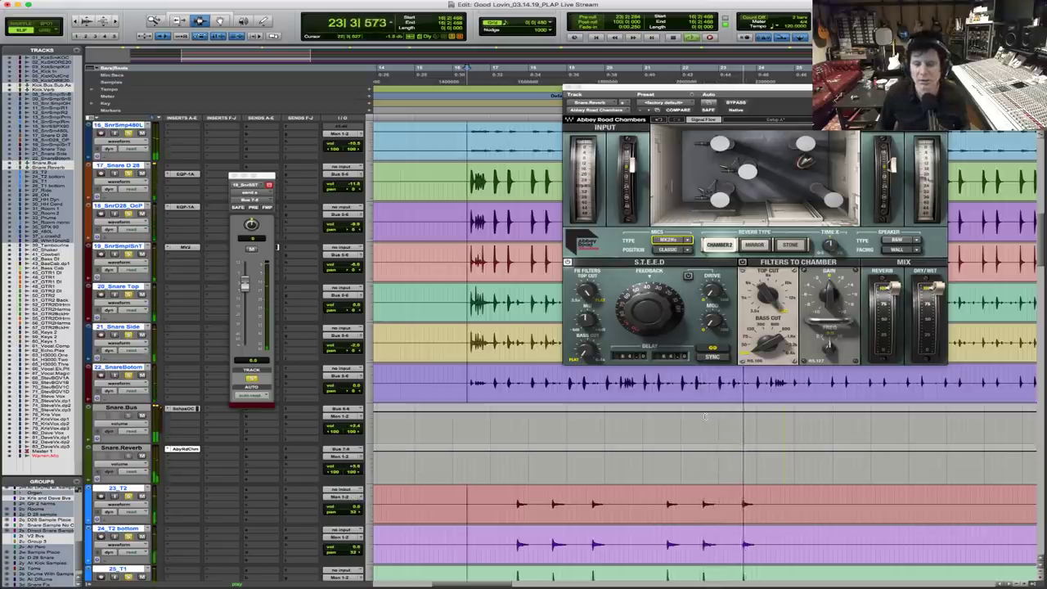
key(space)
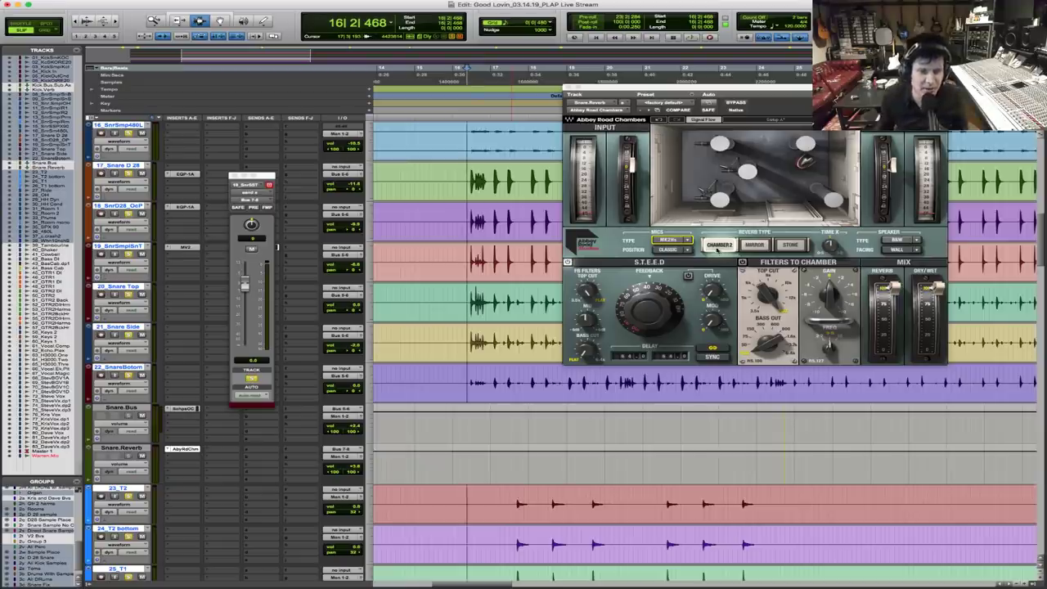
Play the soloed drums with the snare reverb and zoom the timeline out to show the whole song
key(space)
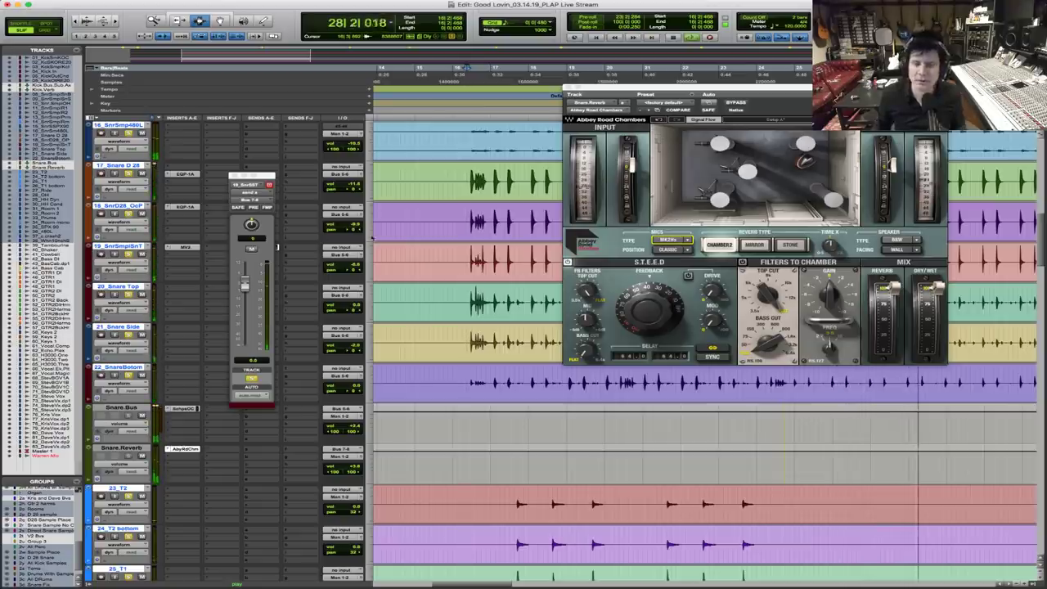
double_click(155, 21)
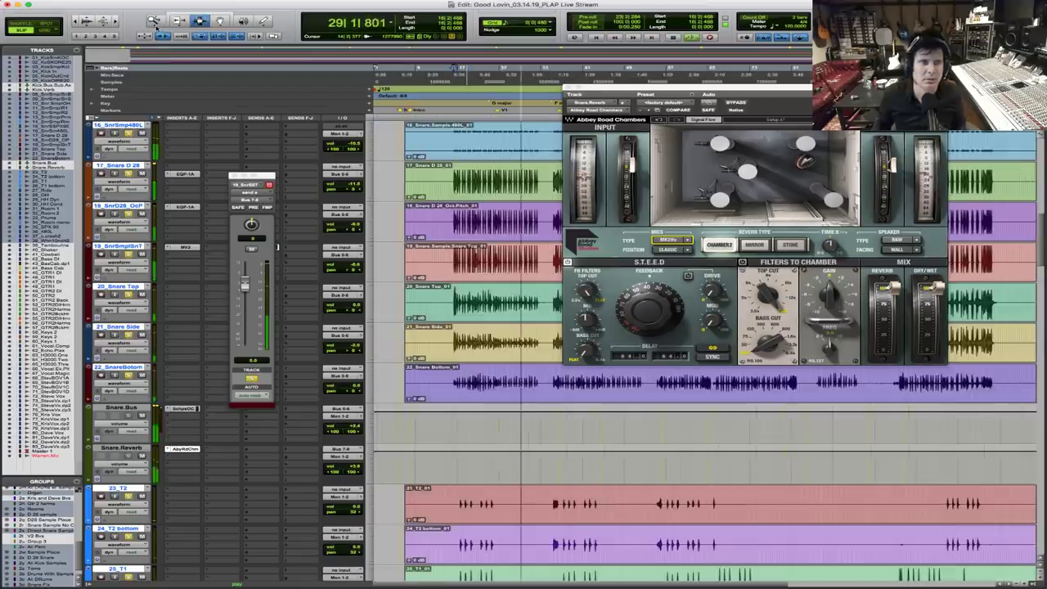
key(space)
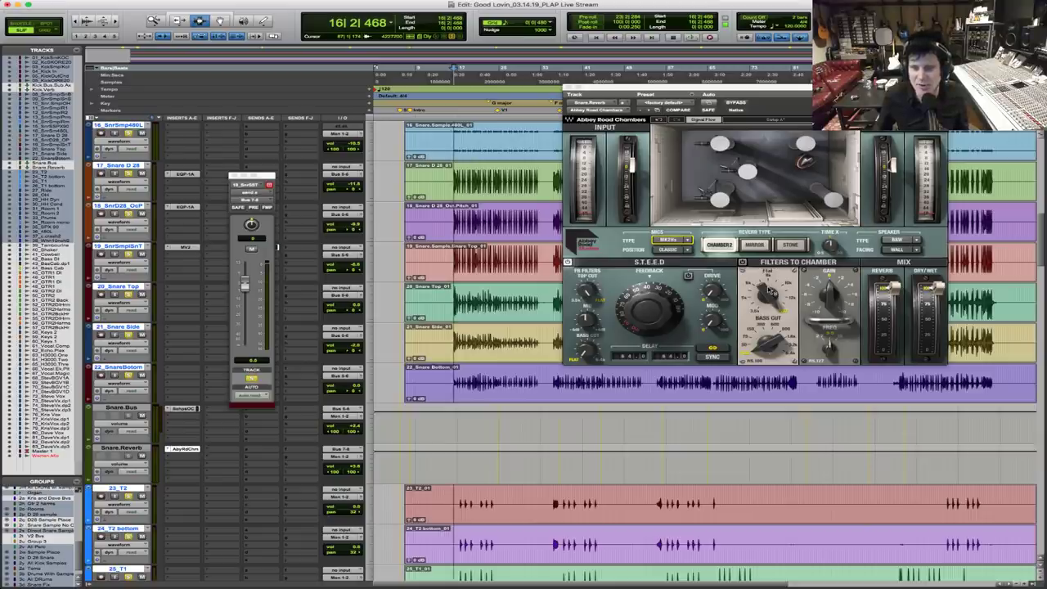
Play the drums from bar 16 beat 2 and look over the tom, cymbal and room tracks
key(space)
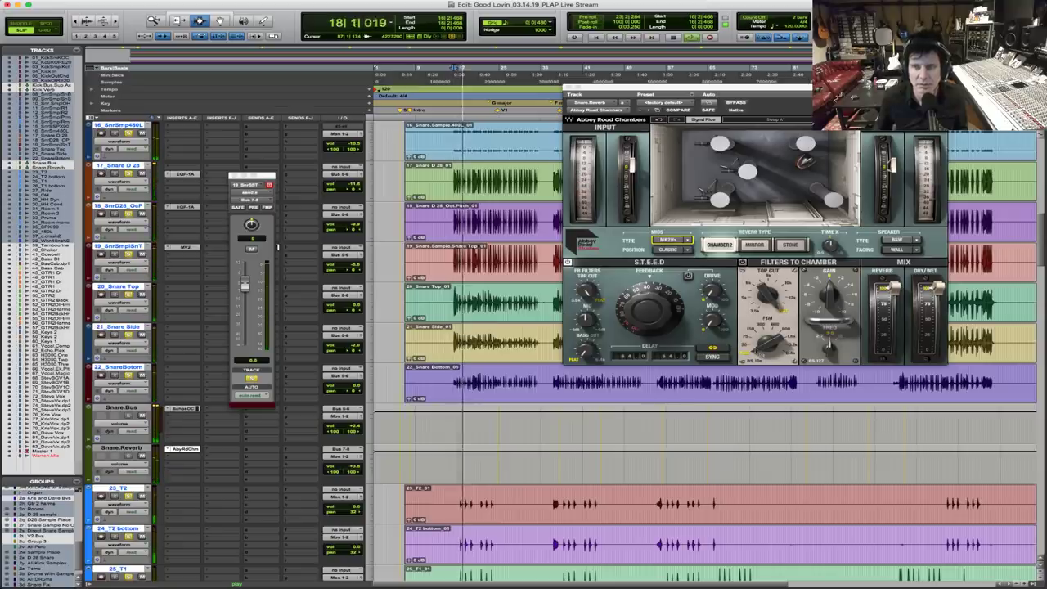
scroll(489, 453, down, 8)
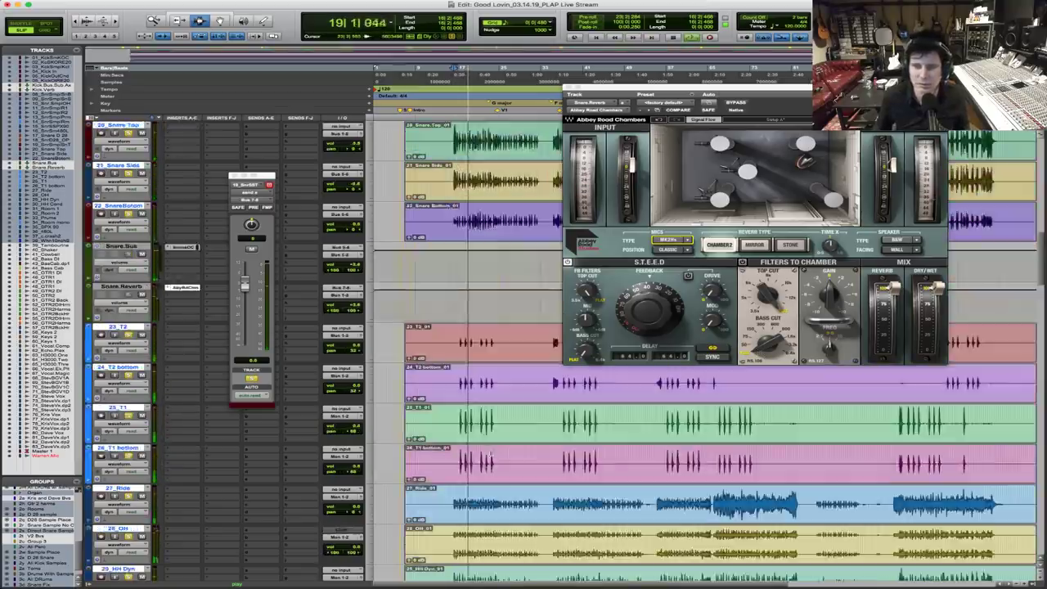
scroll(473, 453, down, 4)
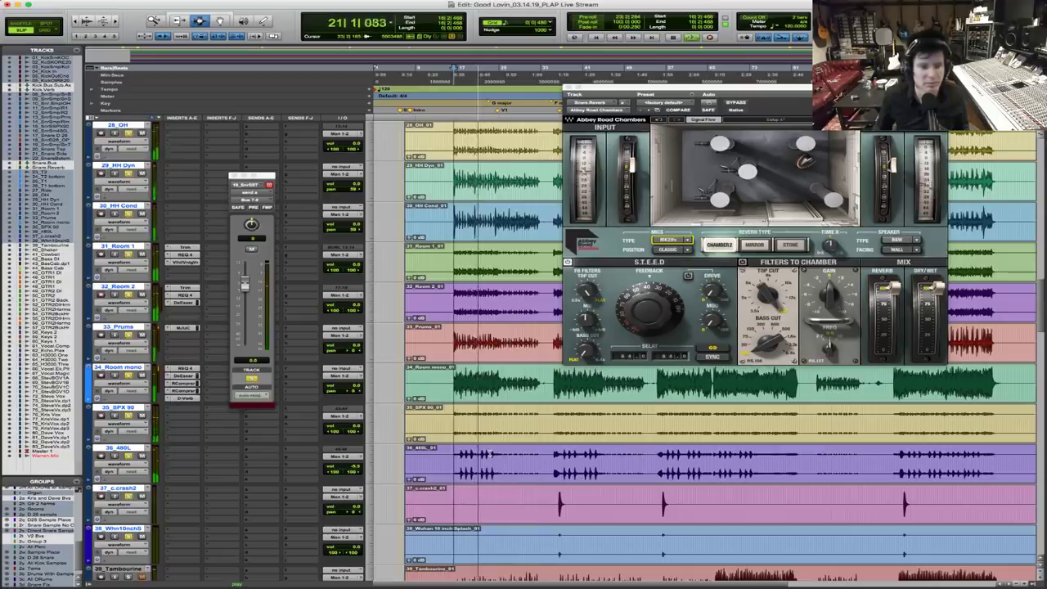
scroll(489, 451, up, 7)
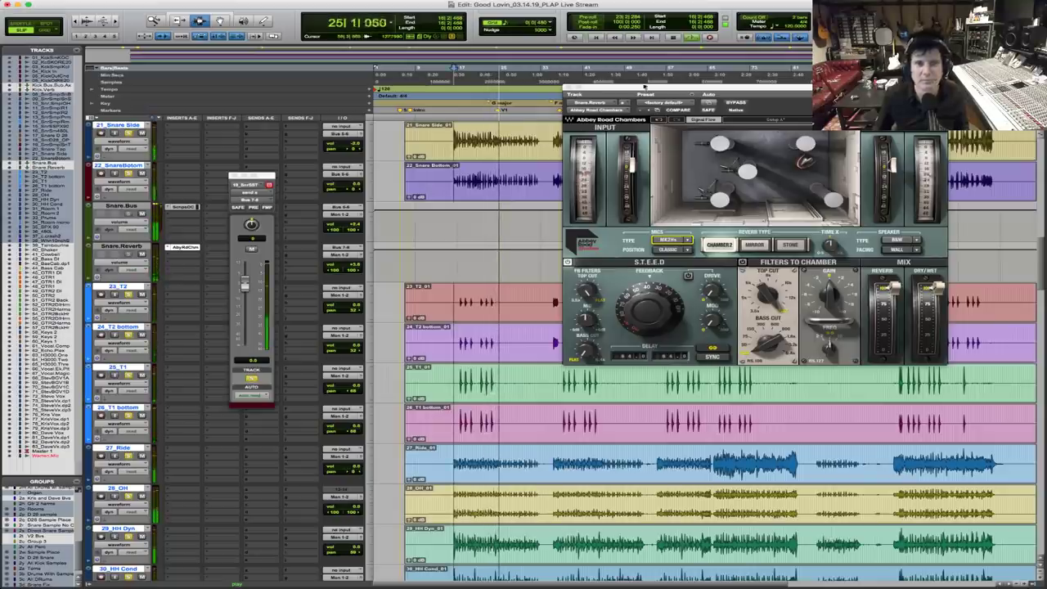
Close the Abbey Road Chambers window, stop playback and solo only the 19_SnrSmplSnT track
click(568, 87)
key(space)
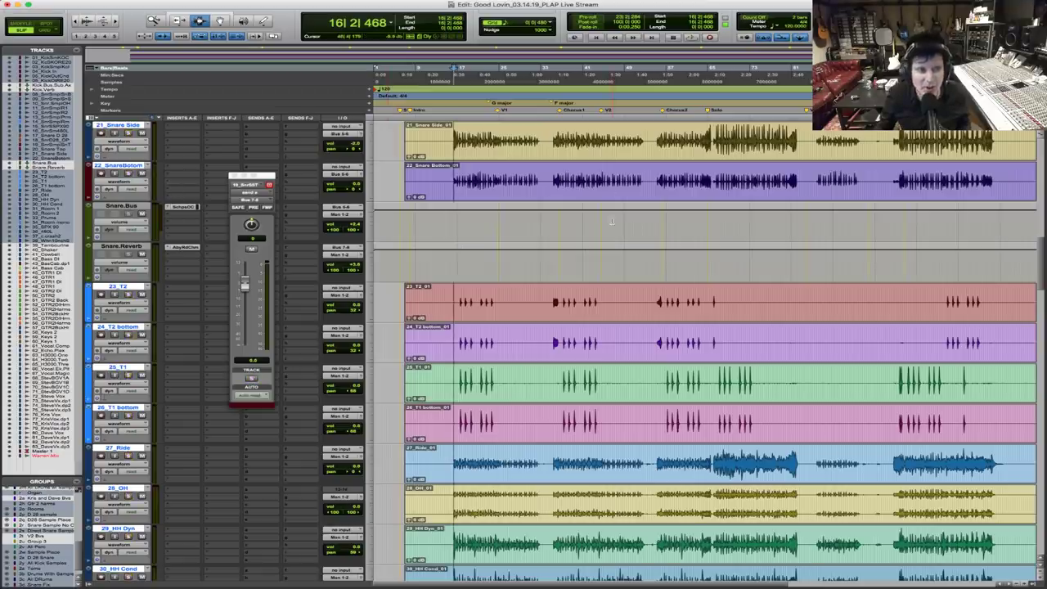
scroll(611, 221, up, 3)
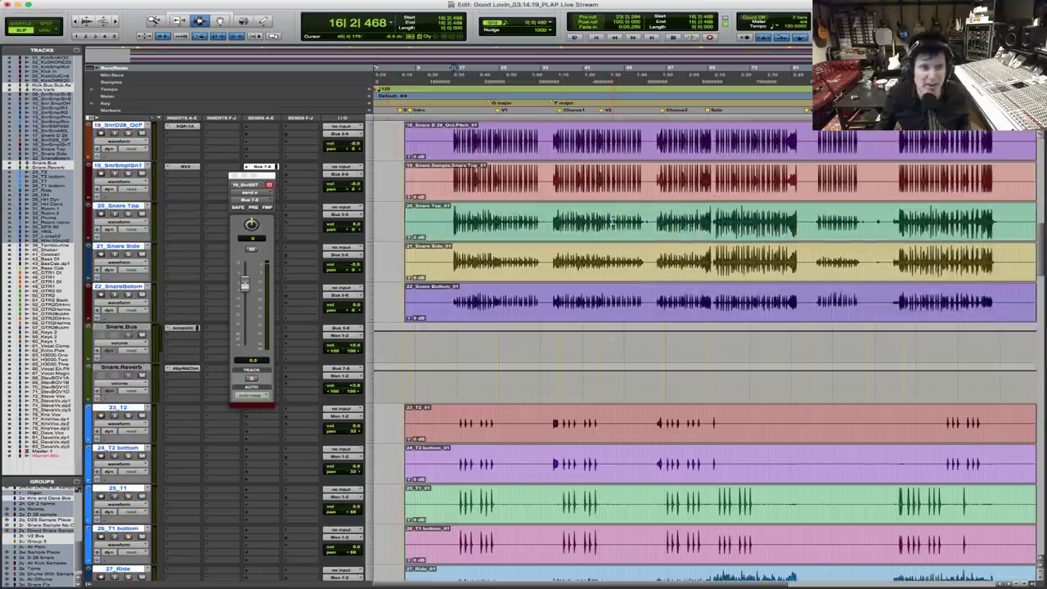
click(128, 174)
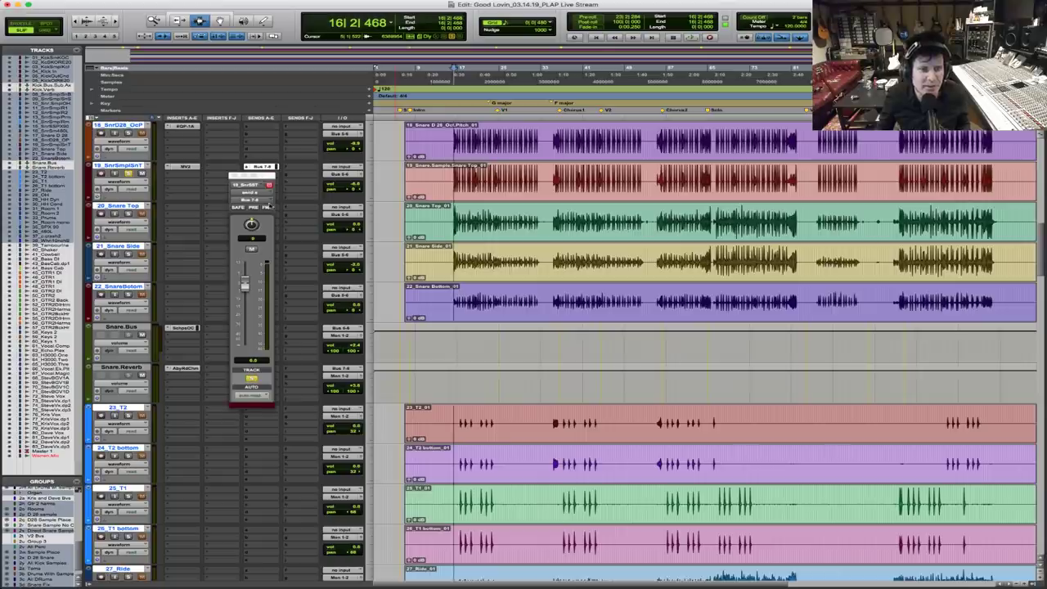
Switch the snare sample's Bus 7-8 send to pre-fader and audition the soloed 19_SnrSmplSnT track from bar 16
click(255, 208)
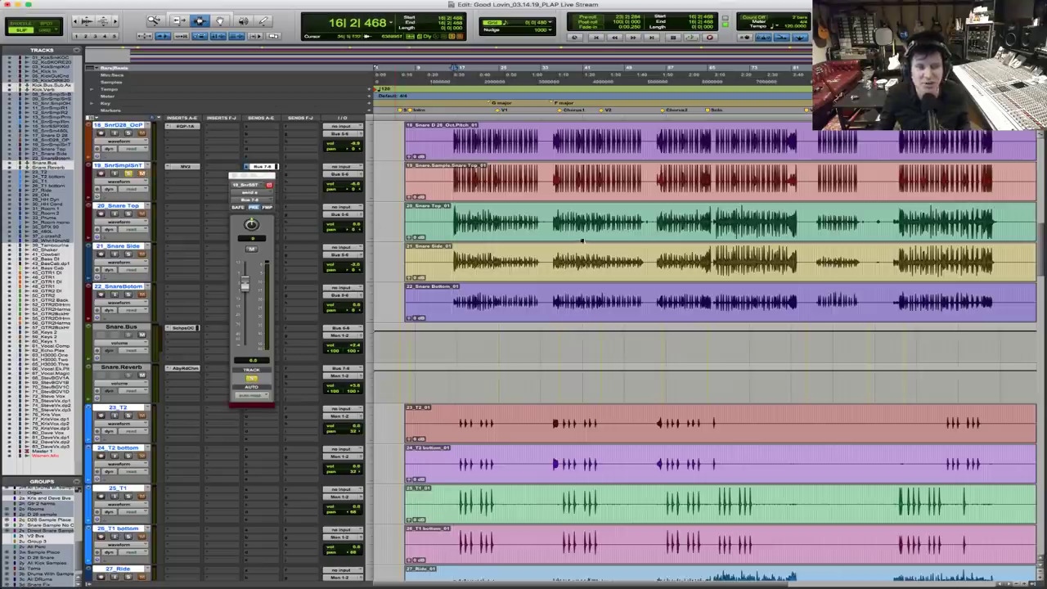
key(space)
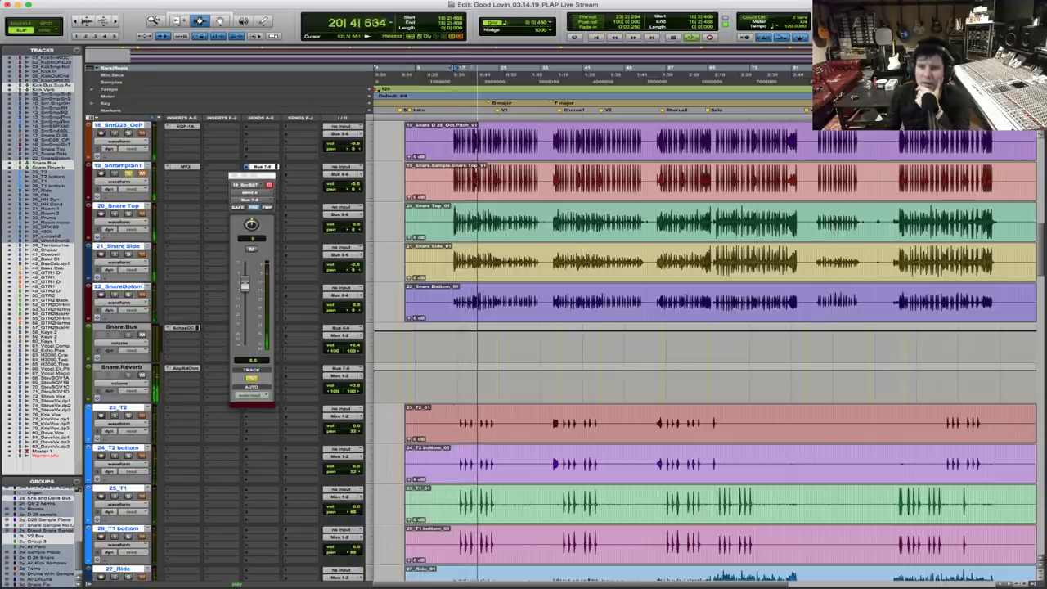
key(space)
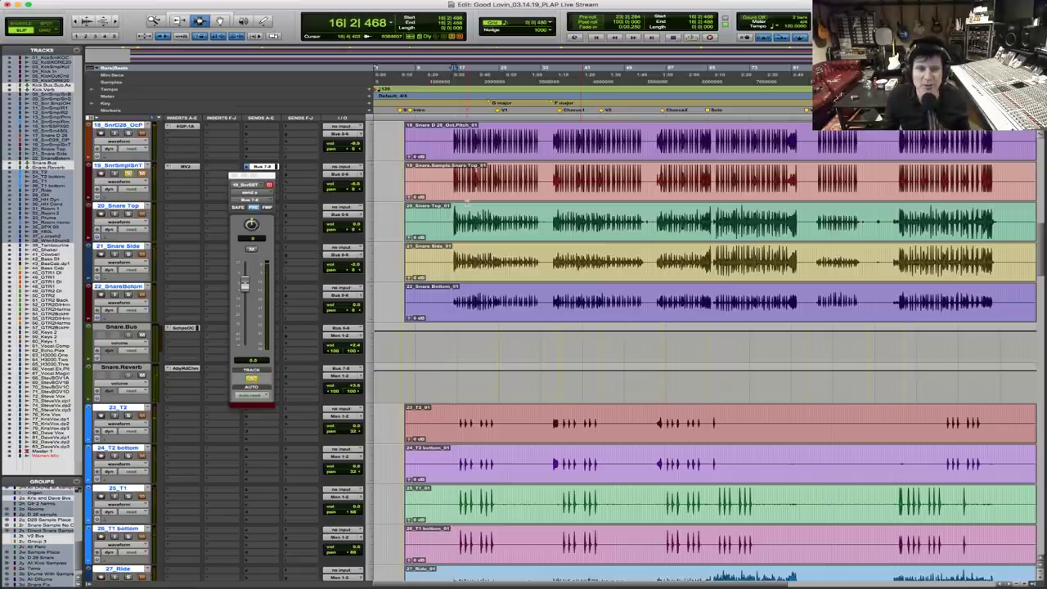
Play all the drums soloed together and return the snare sample's Bus 7-8 send to post-fader
key(space)
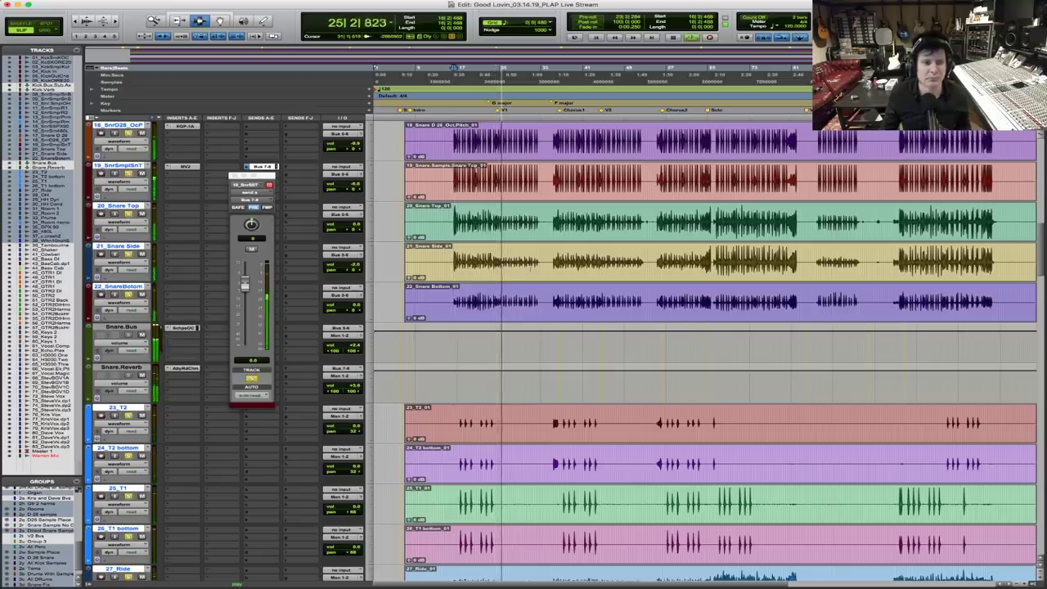
scroll(527, 280, up, 5)
scroll(527, 280, up, 8)
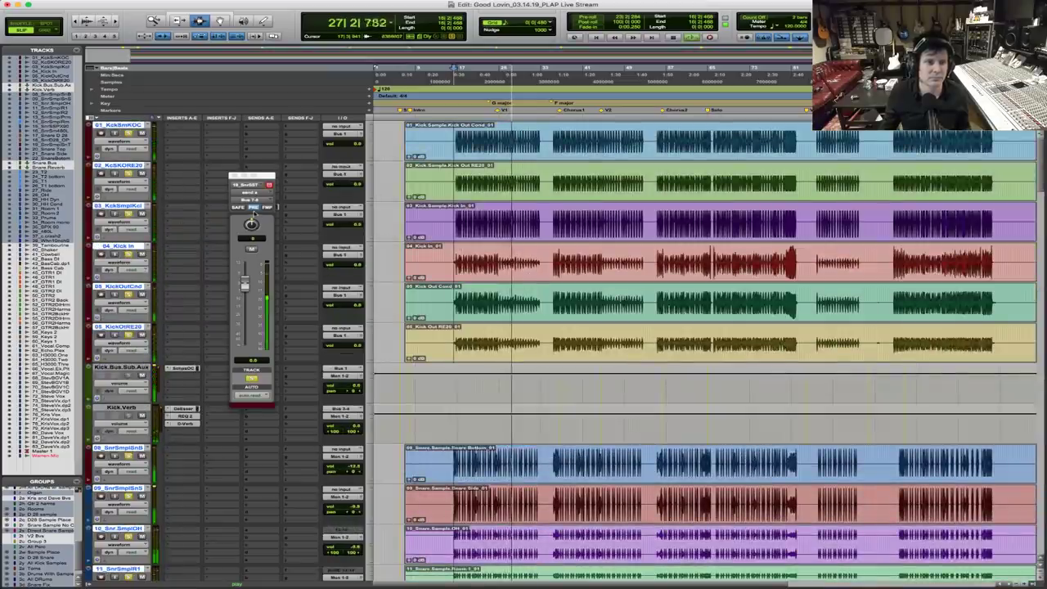
click(265, 209)
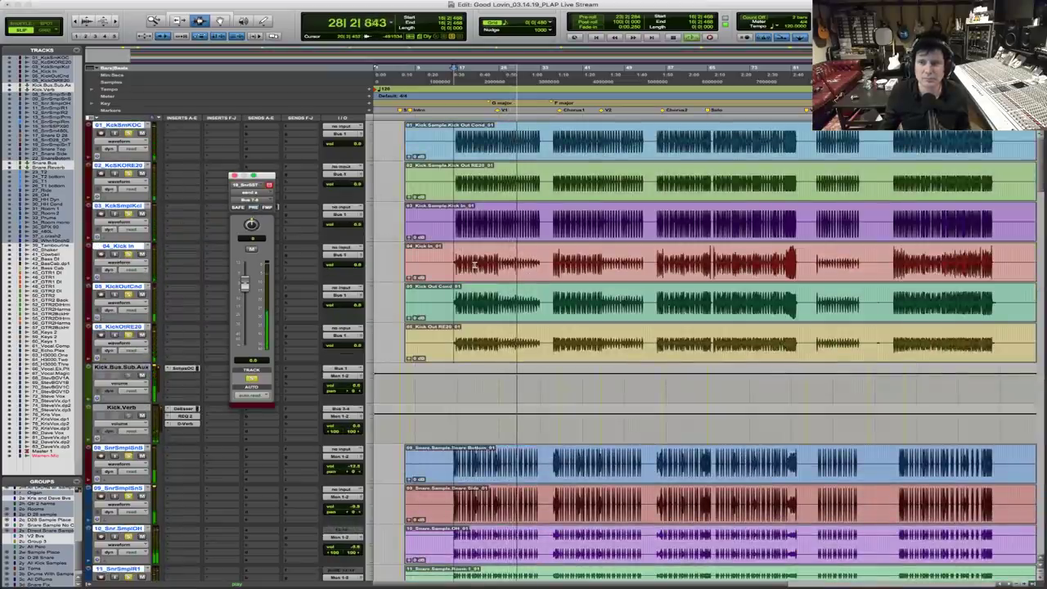
Lower the Snare.Reverb track volume to +1.2 dB while the soloed drums play
scroll(475, 265, down, 12)
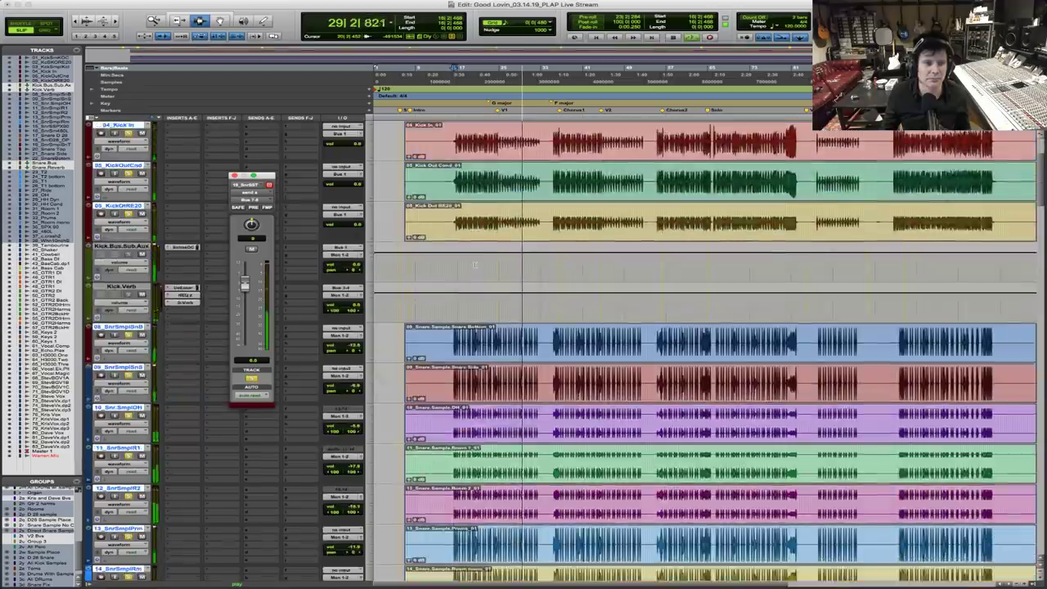
scroll(475, 265, down, 4)
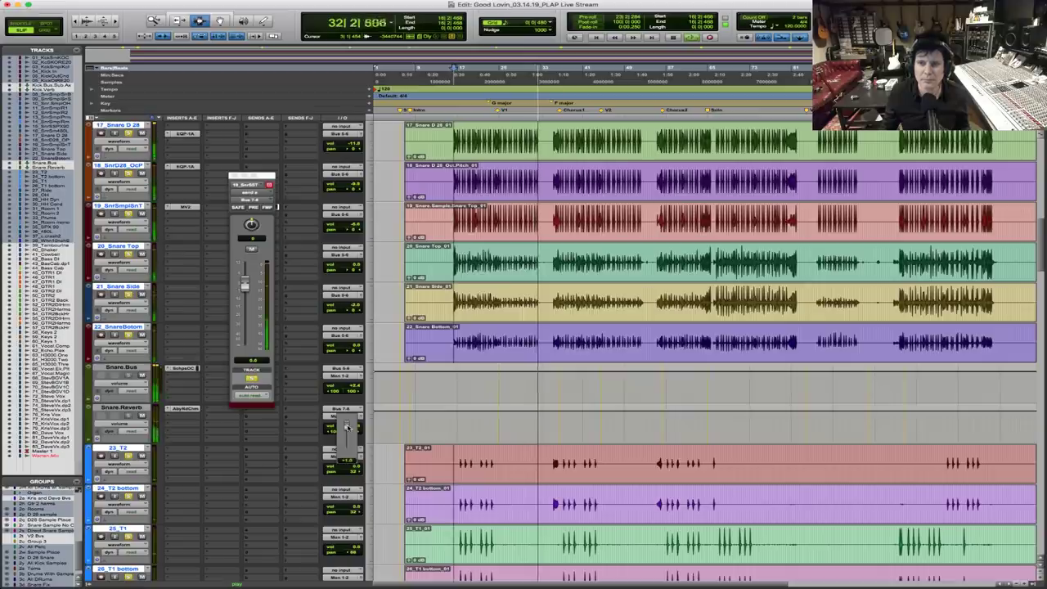
drag(347, 427, 346, 432)
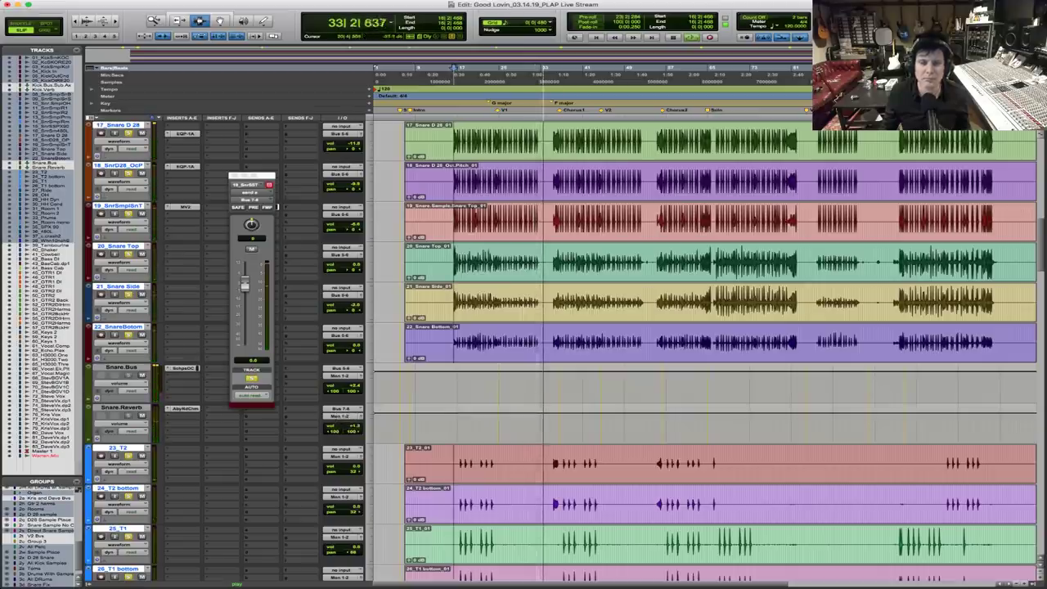
Zoom in on the snare and tom fill just before Chorus1 and select it across the drum tracks
key(F5)
drag(525, 301, 665, 301)
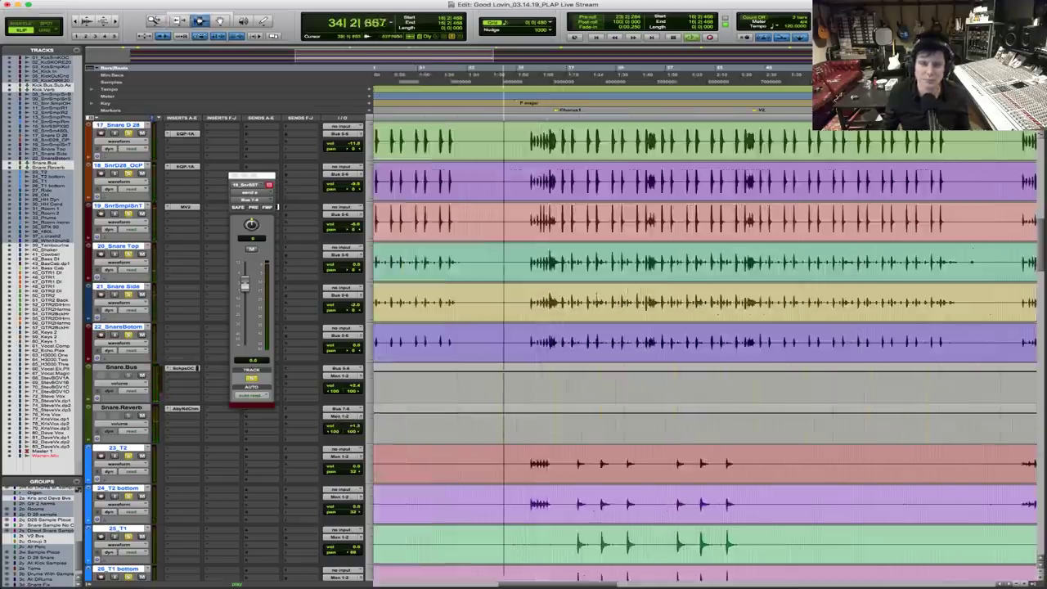
key(F5)
drag(504, 282, 681, 322)
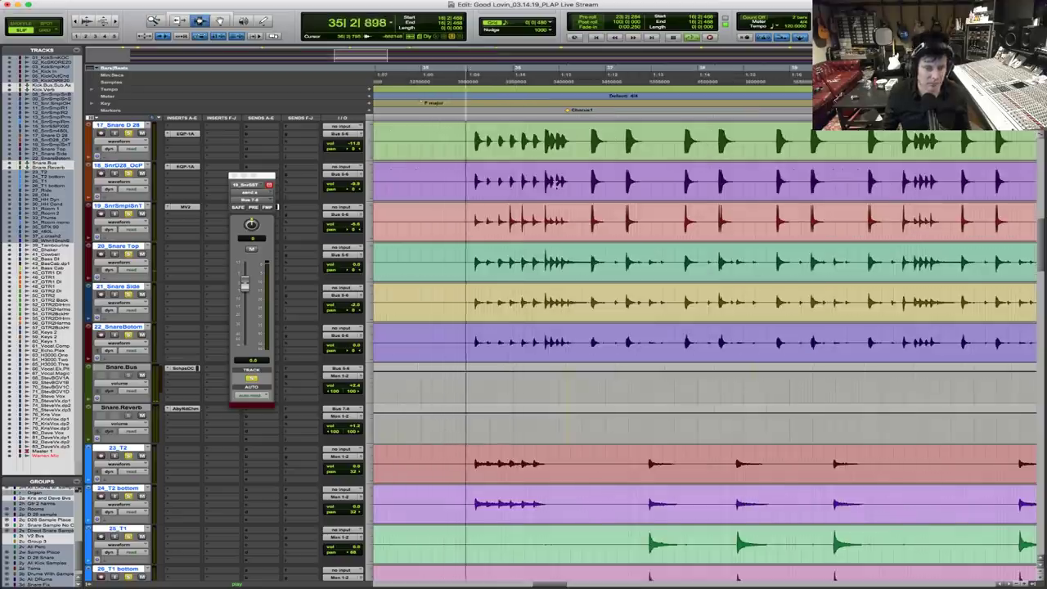
drag(465, 186, 571, 188)
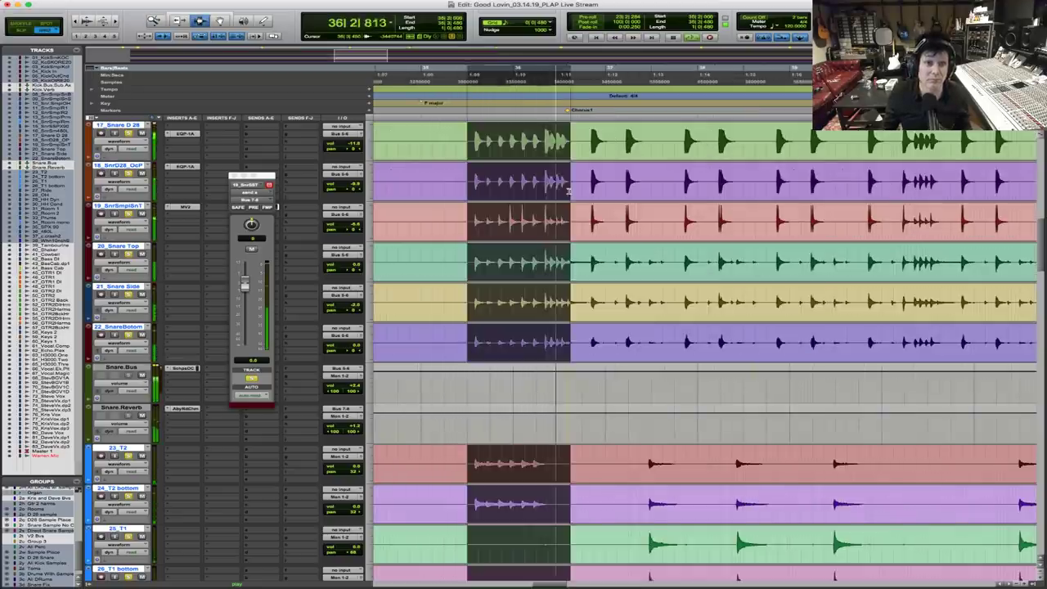
Examine the selected fill before Chorus1 on the kick and snare sample tracks and return to the whole-song view
scroll(612, 217, up, 5)
scroll(612, 217, up, 10)
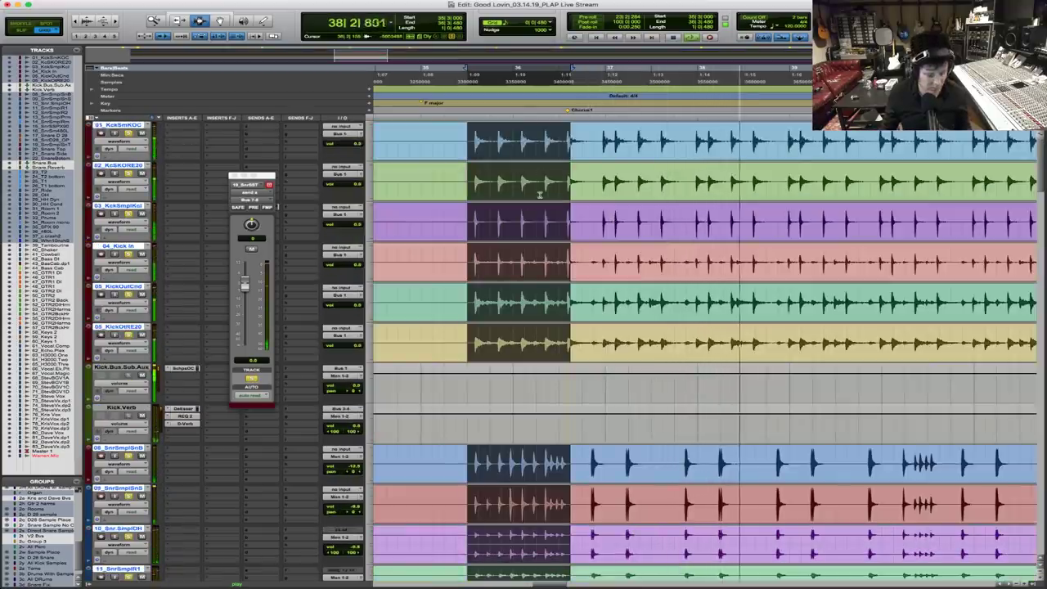
scroll(530, 204, down, 3)
scroll(529, 205, down, 1)
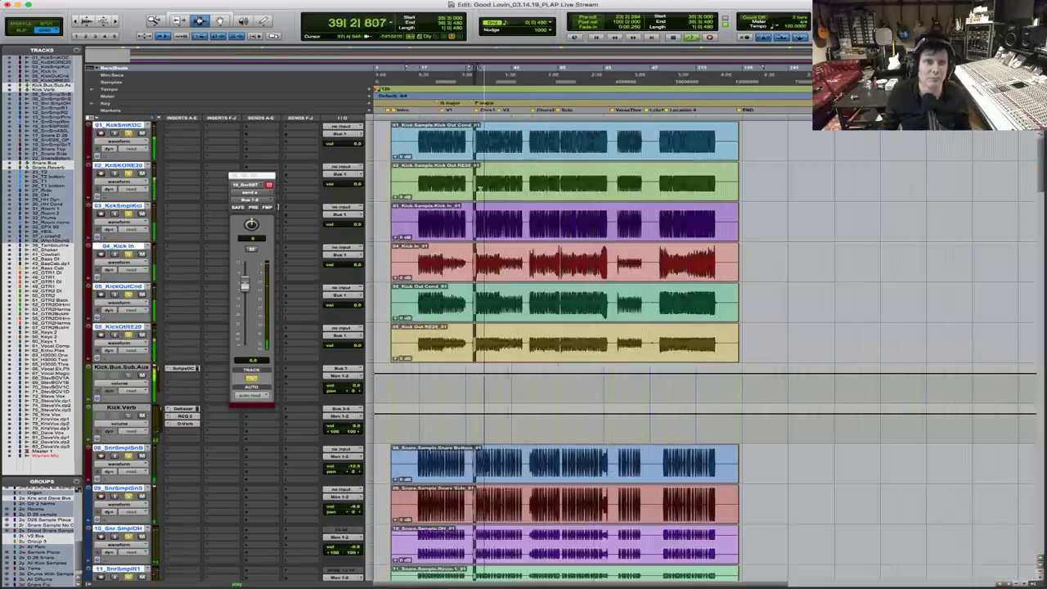
key(F5)
click(694, 160)
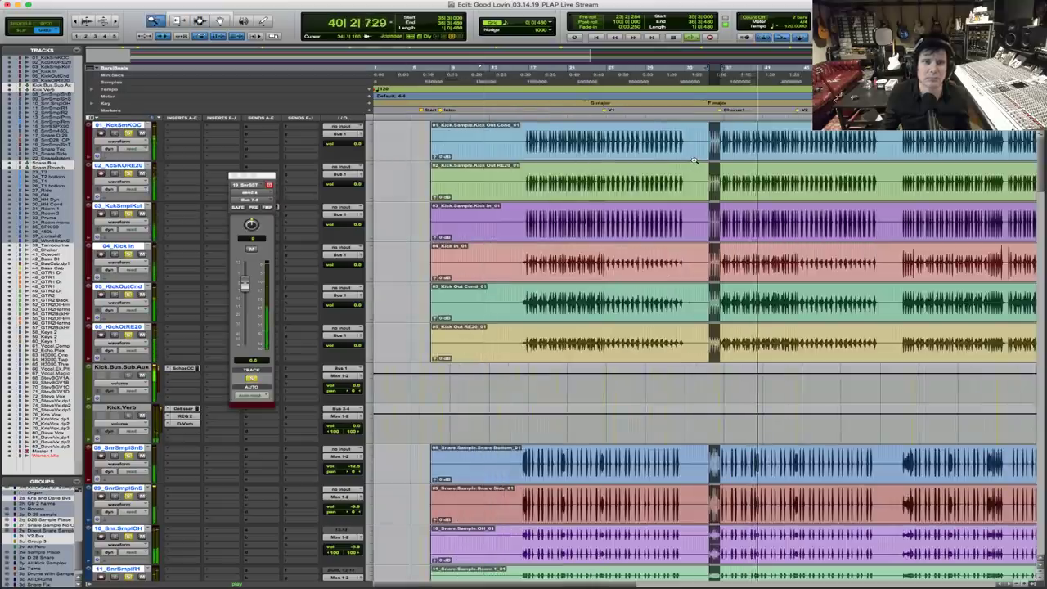
click(695, 161)
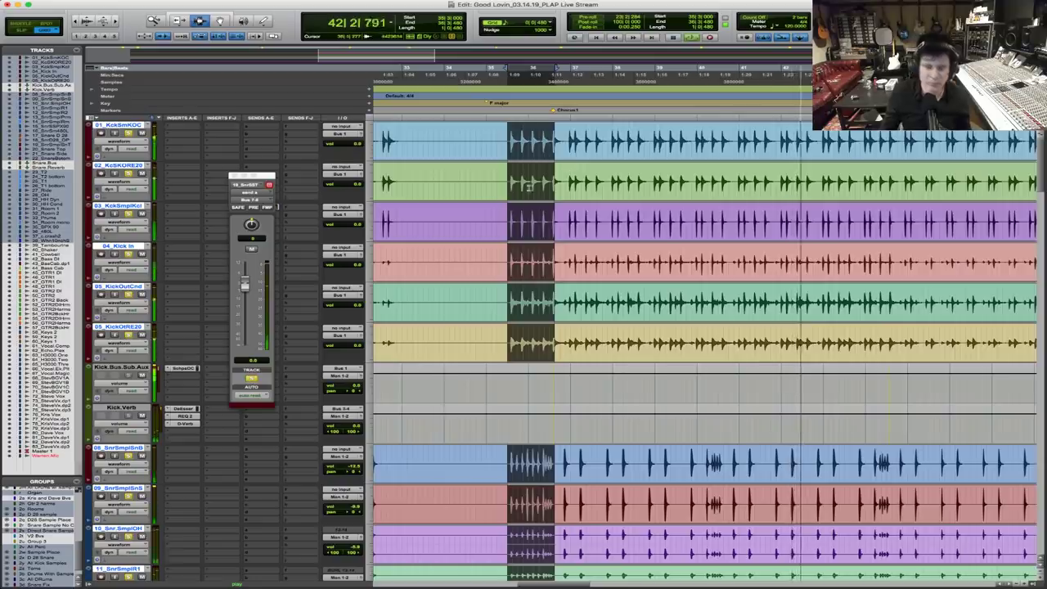
scroll(573, 167, down, 2)
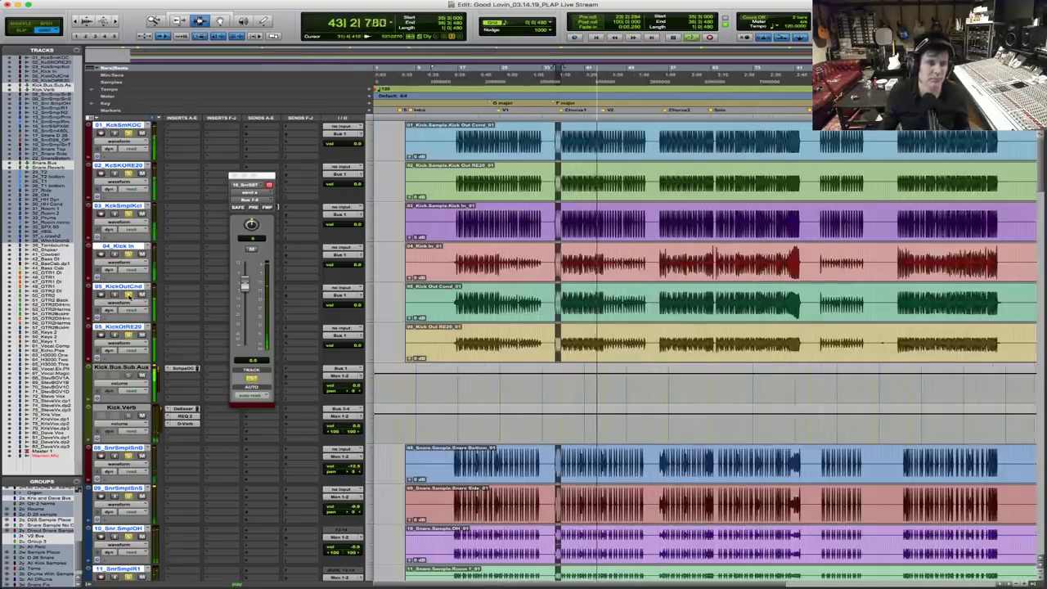
Play the unsoloed mix from bar 41, look over the percussion, bass, guitar, keys and vocal tracks, and stop playback
scroll(663, 313, down, 3)
scroll(662, 311, down, 6)
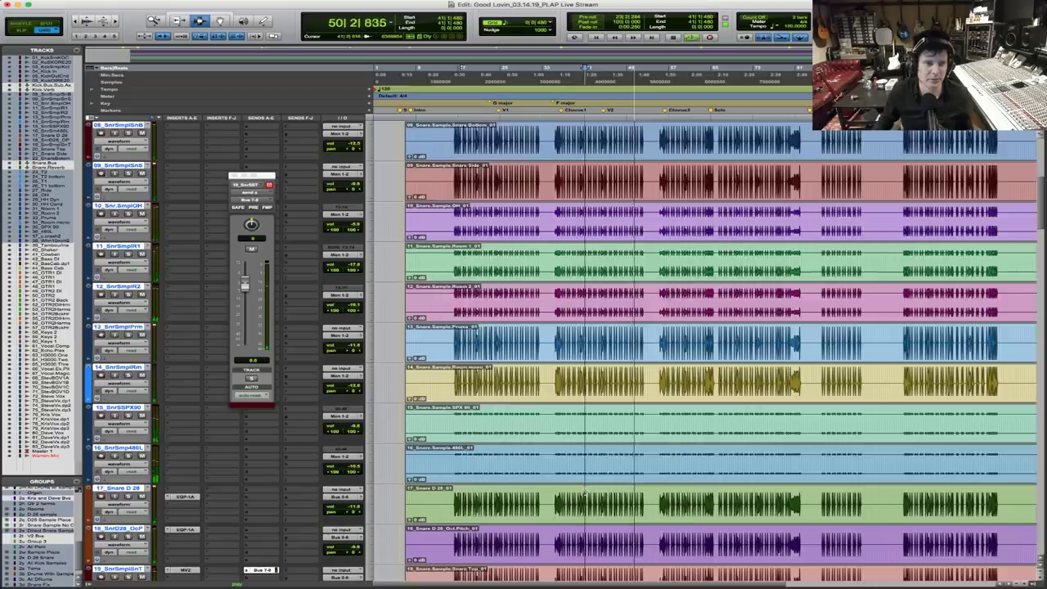
scroll(586, 491, down, 10)
scroll(584, 343, down, 15)
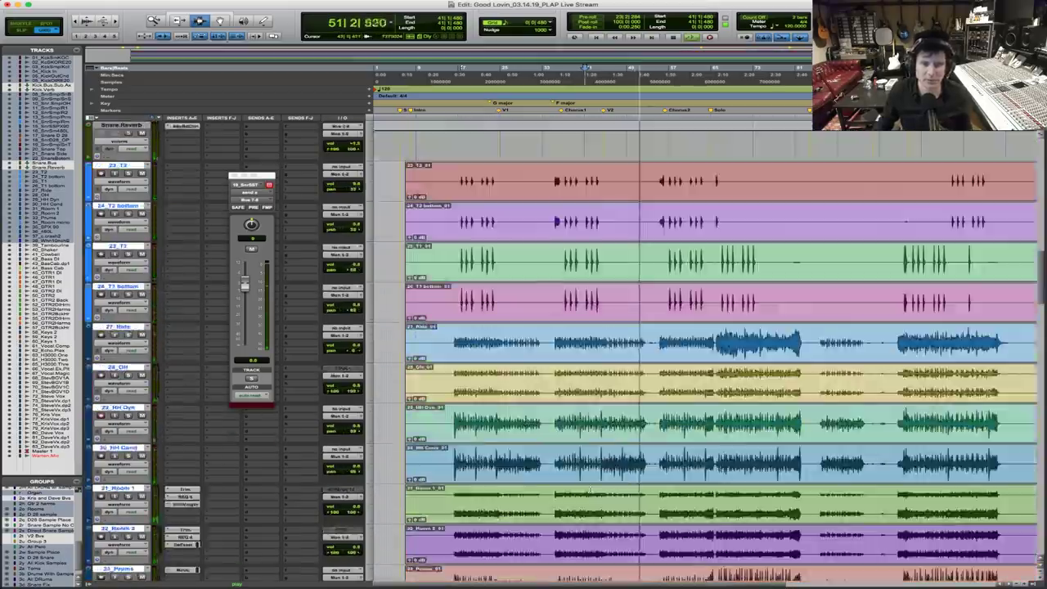
scroll(584, 343, down, 5)
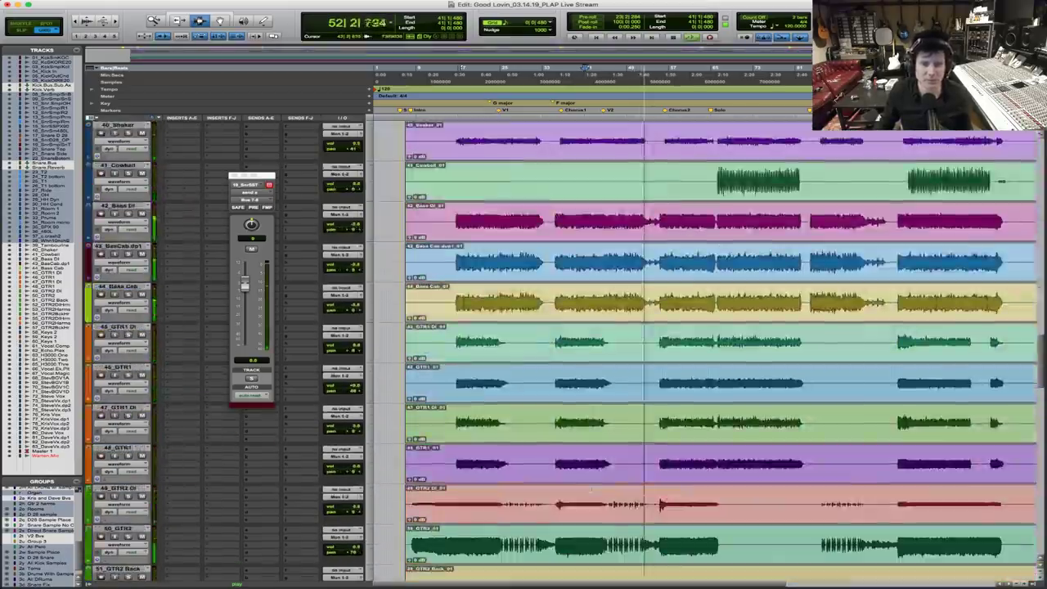
scroll(592, 490, down, 5)
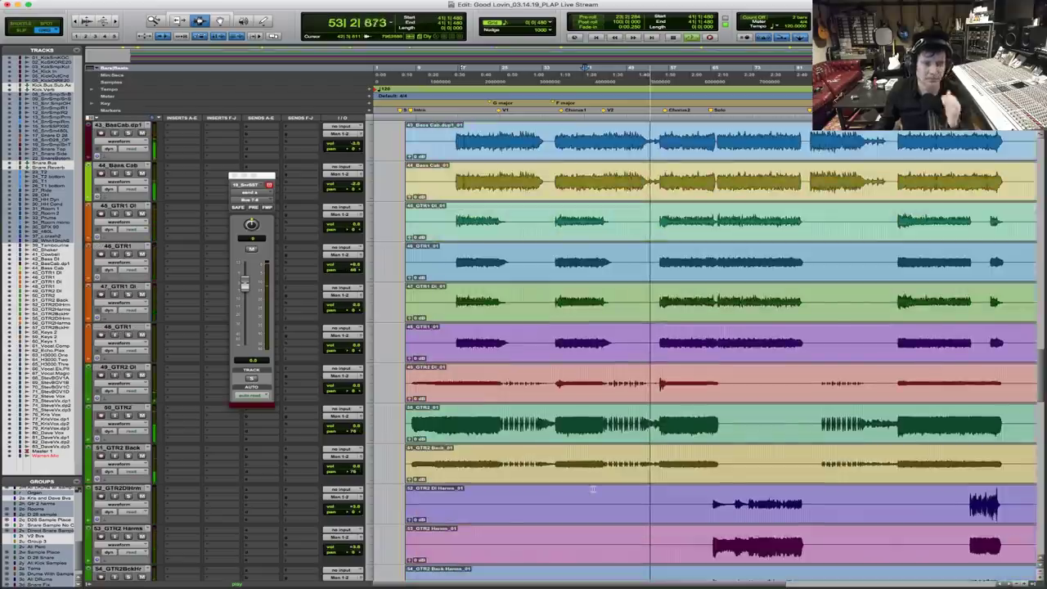
scroll(593, 488, down, 10)
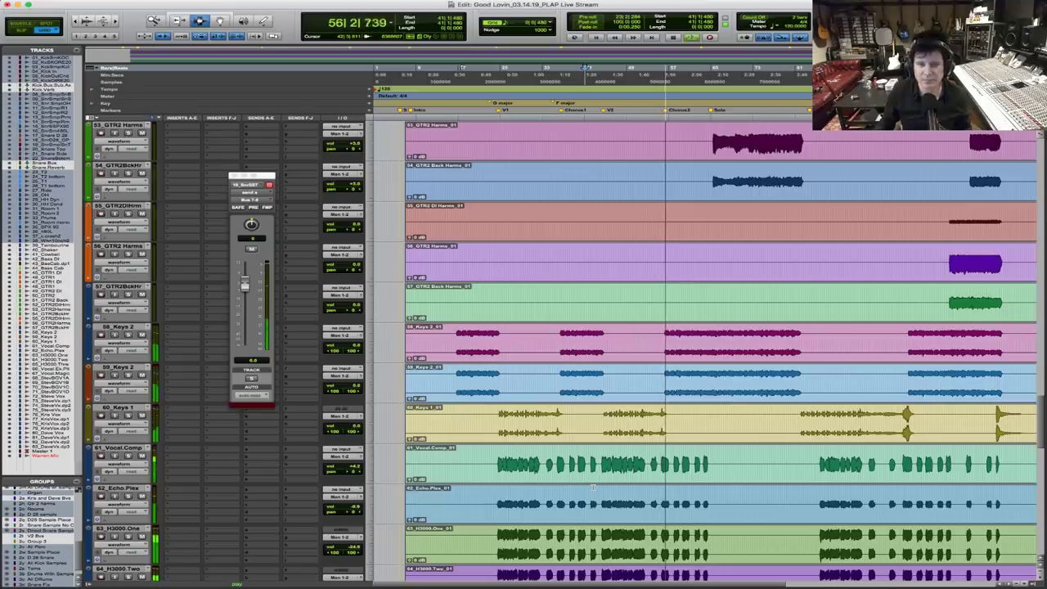
scroll(592, 488, up, 10)
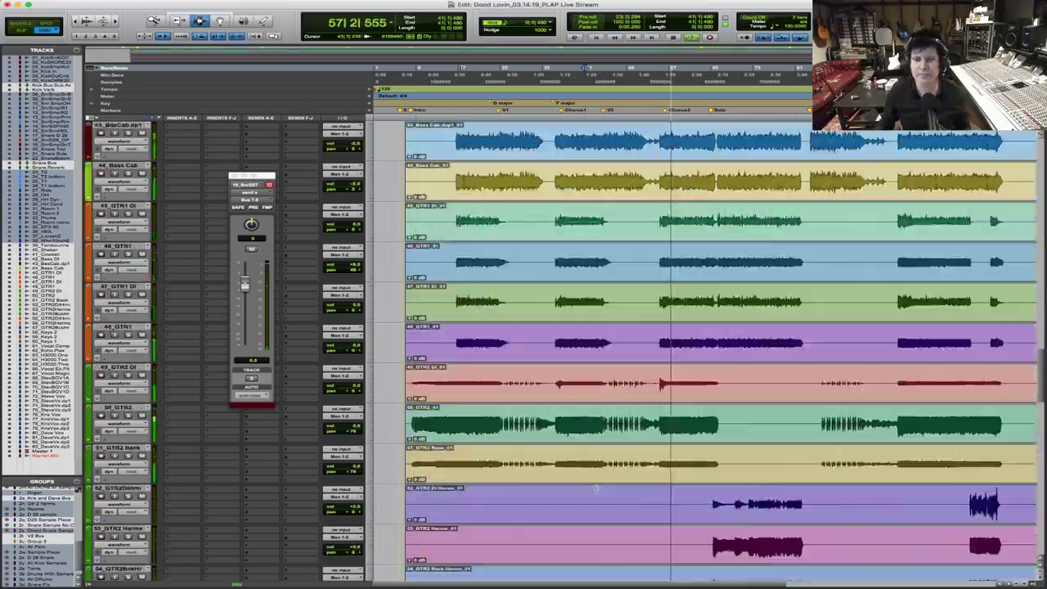
key(space)
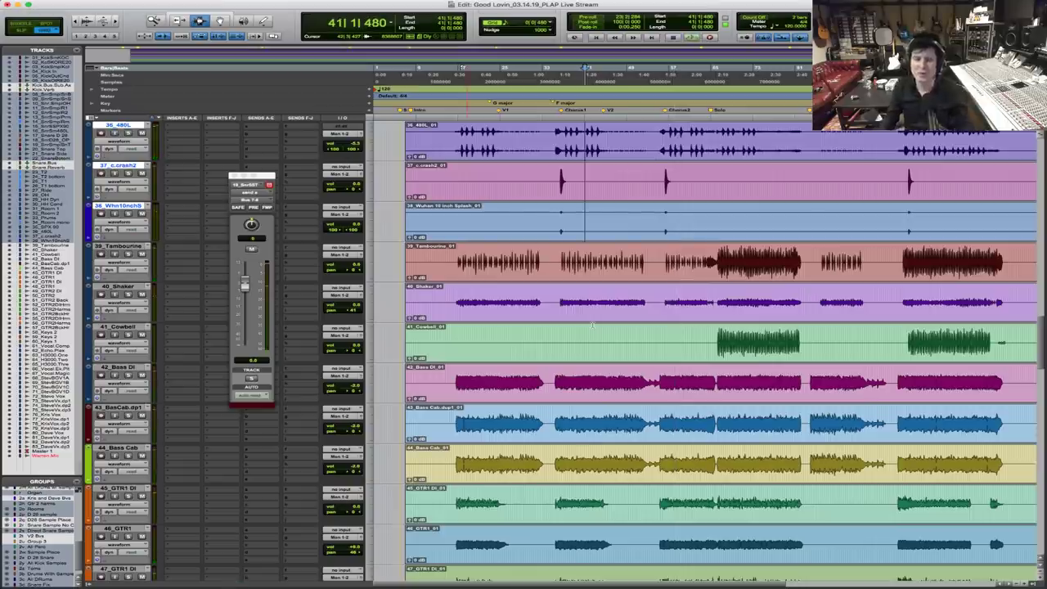